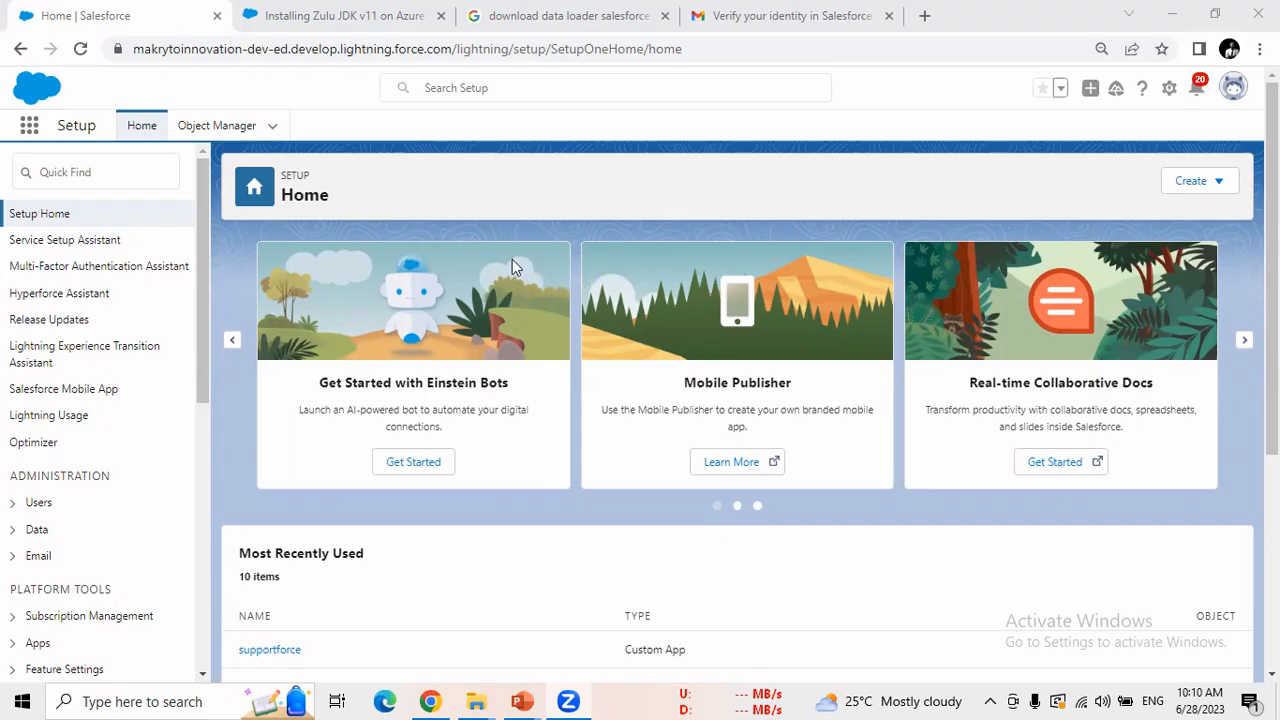
Search Setup Quick Find for 'Data impo', open Data Import Wizard and review recent Student import jobs.
left_click(129, 174)
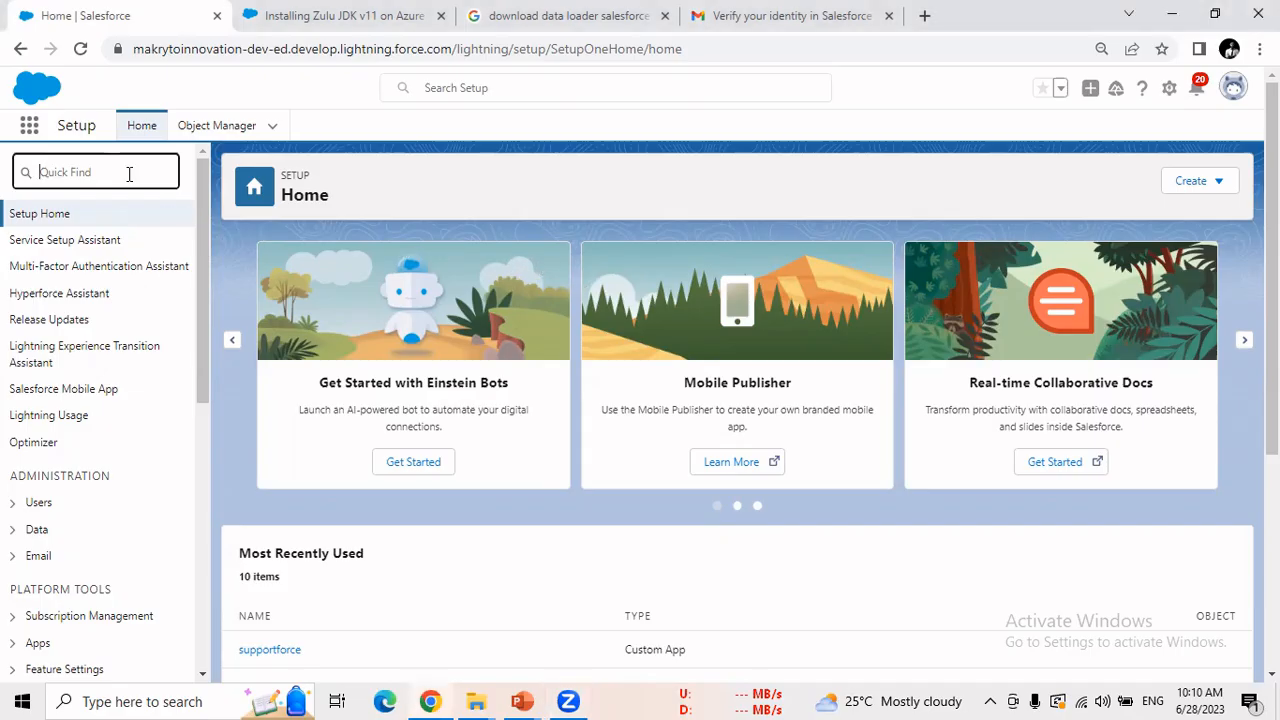
type("Data")
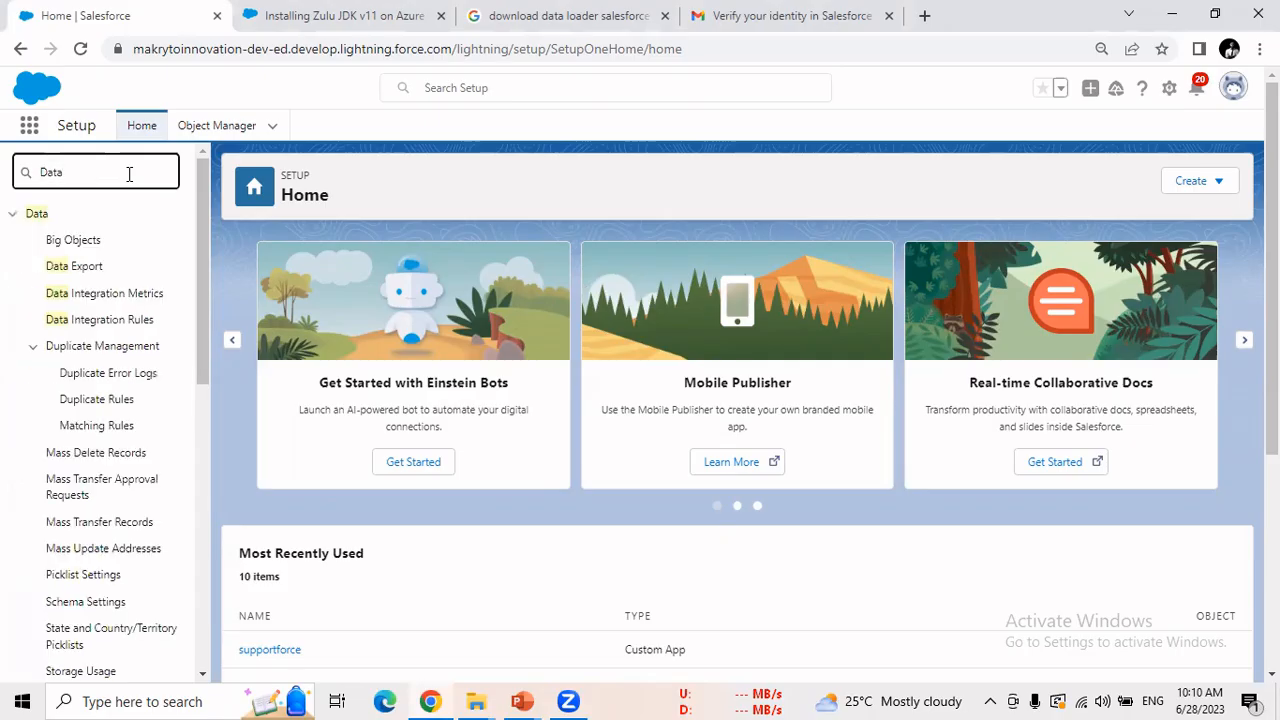
type(" impo")
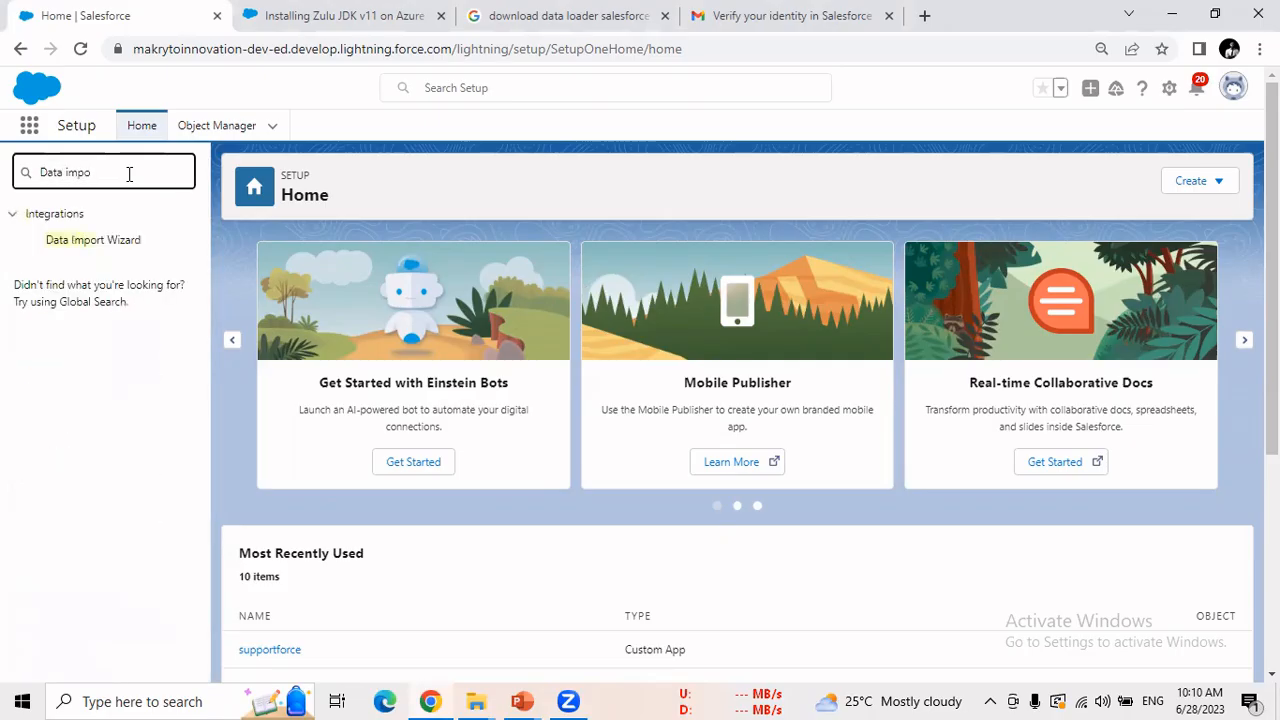
left_click(128, 242)
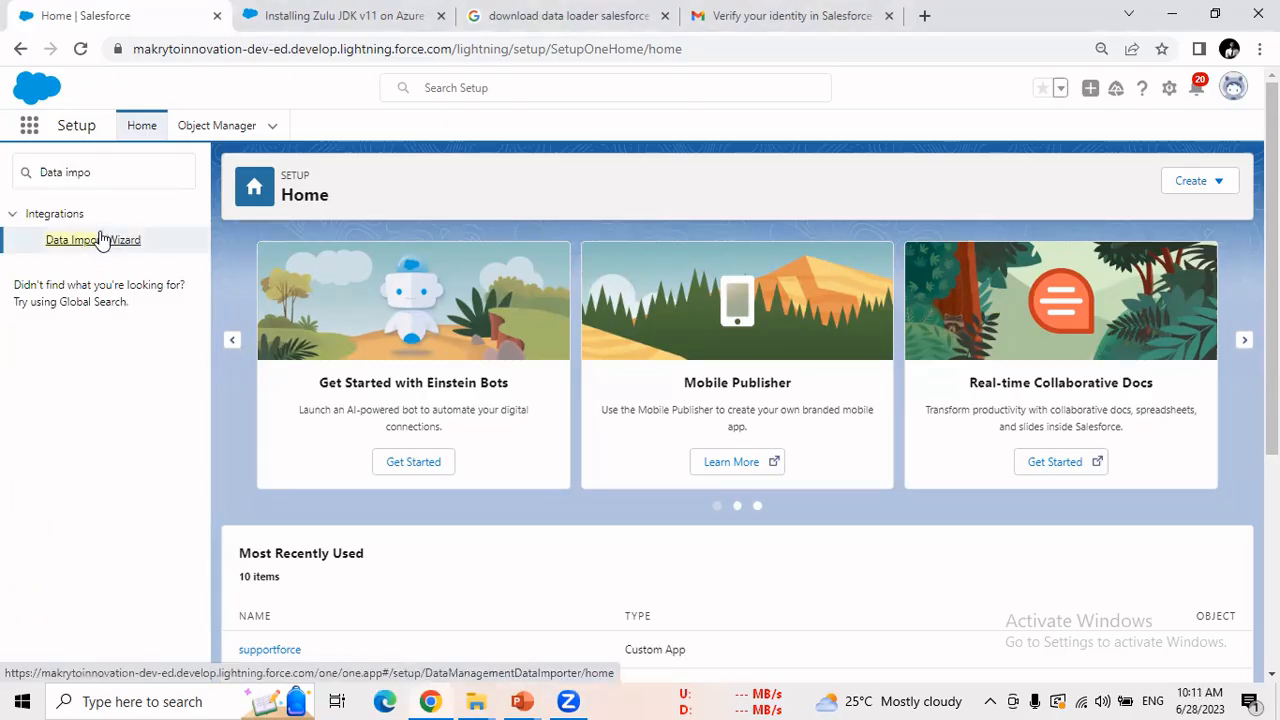
left_click(100, 240)
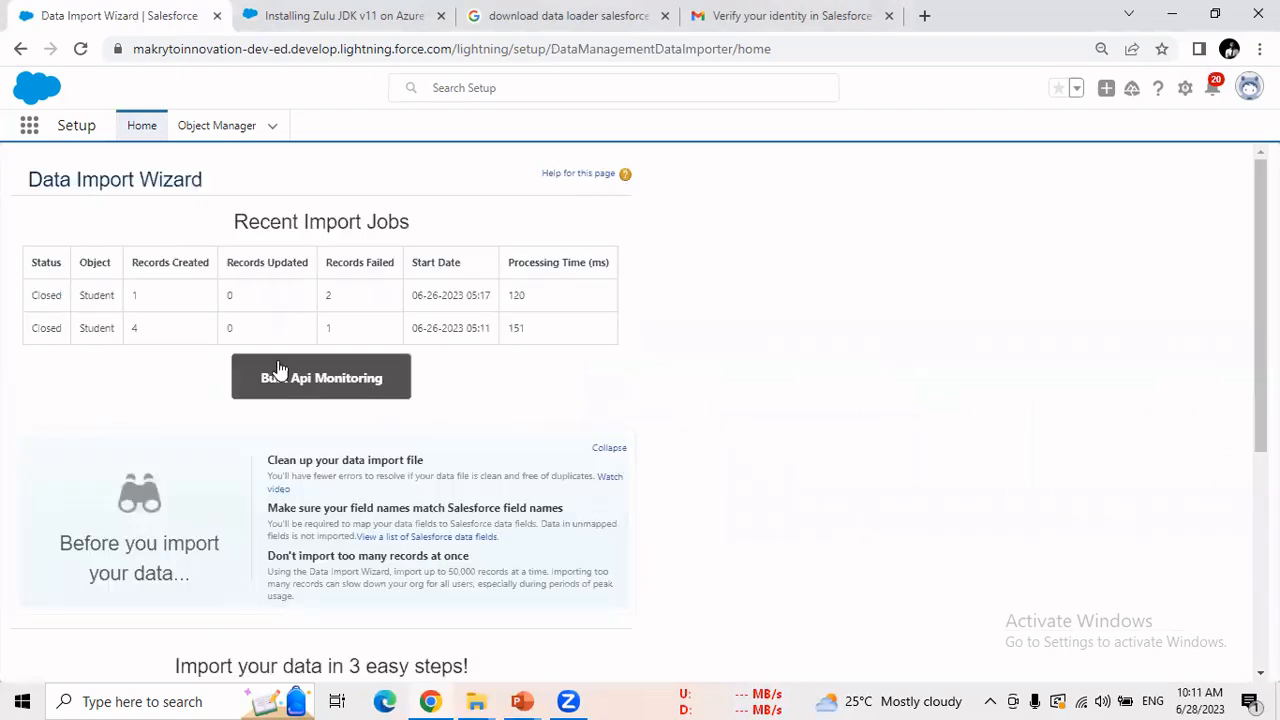
left_click_drag(84, 296, 493, 328)
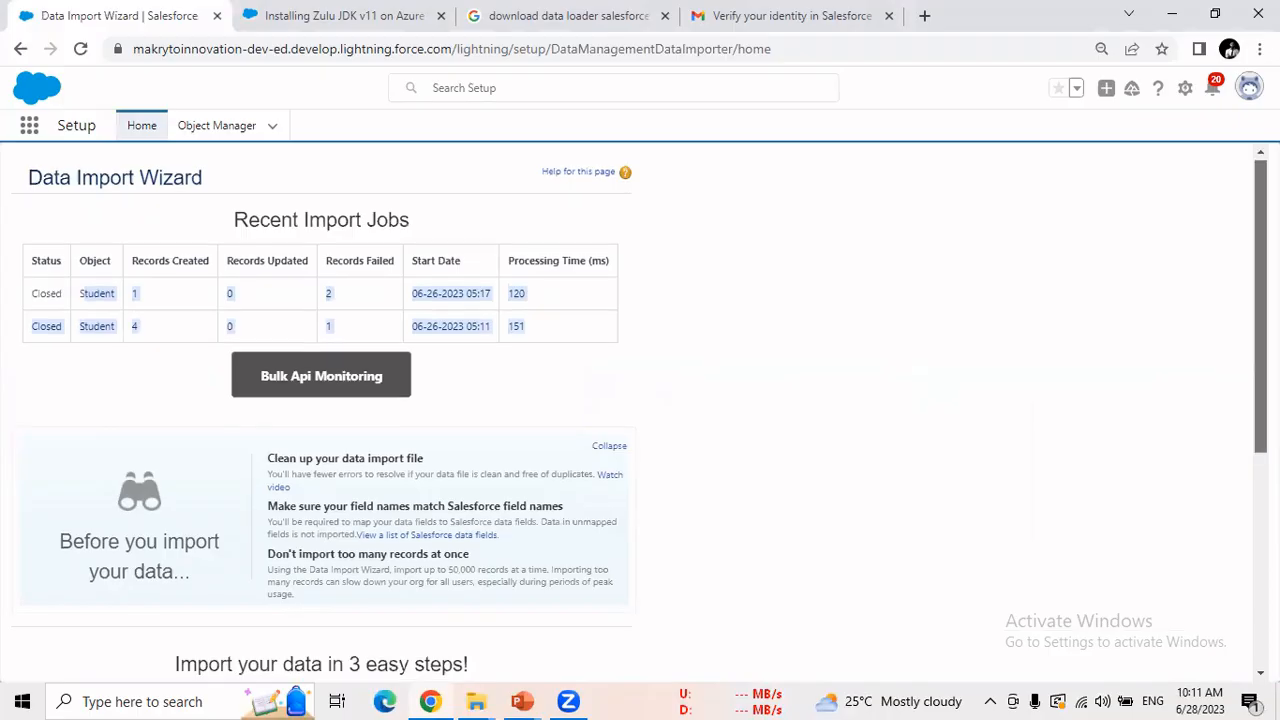
scroll(640, 410, "down", 2)
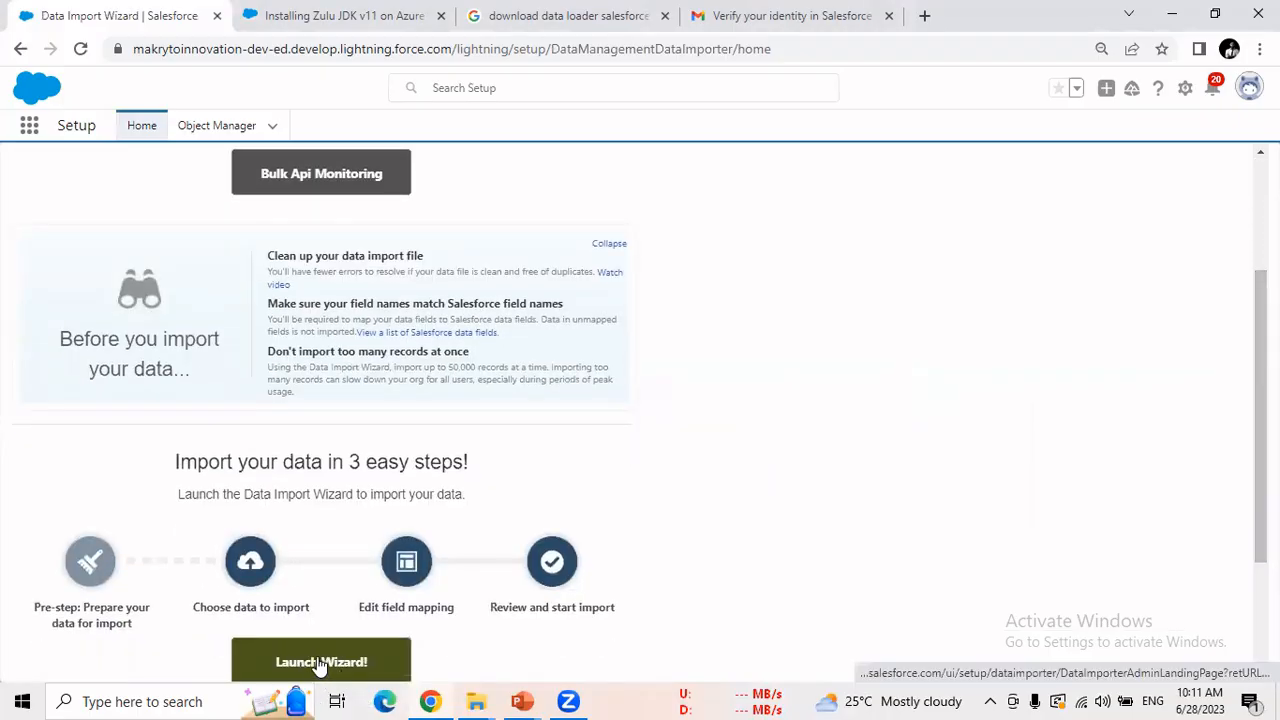
scroll(320, 667, "up", 2)
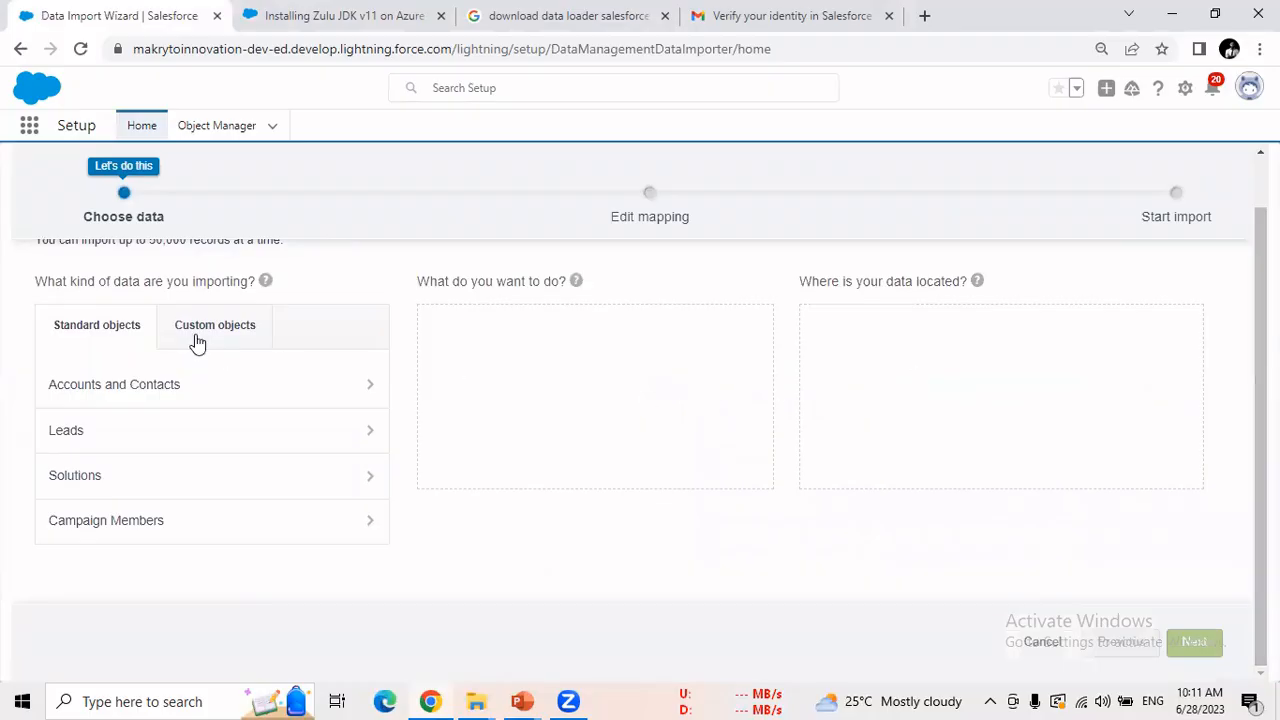
Switch to Custom objects and select the target custom object row for import.
left_click(197, 338)
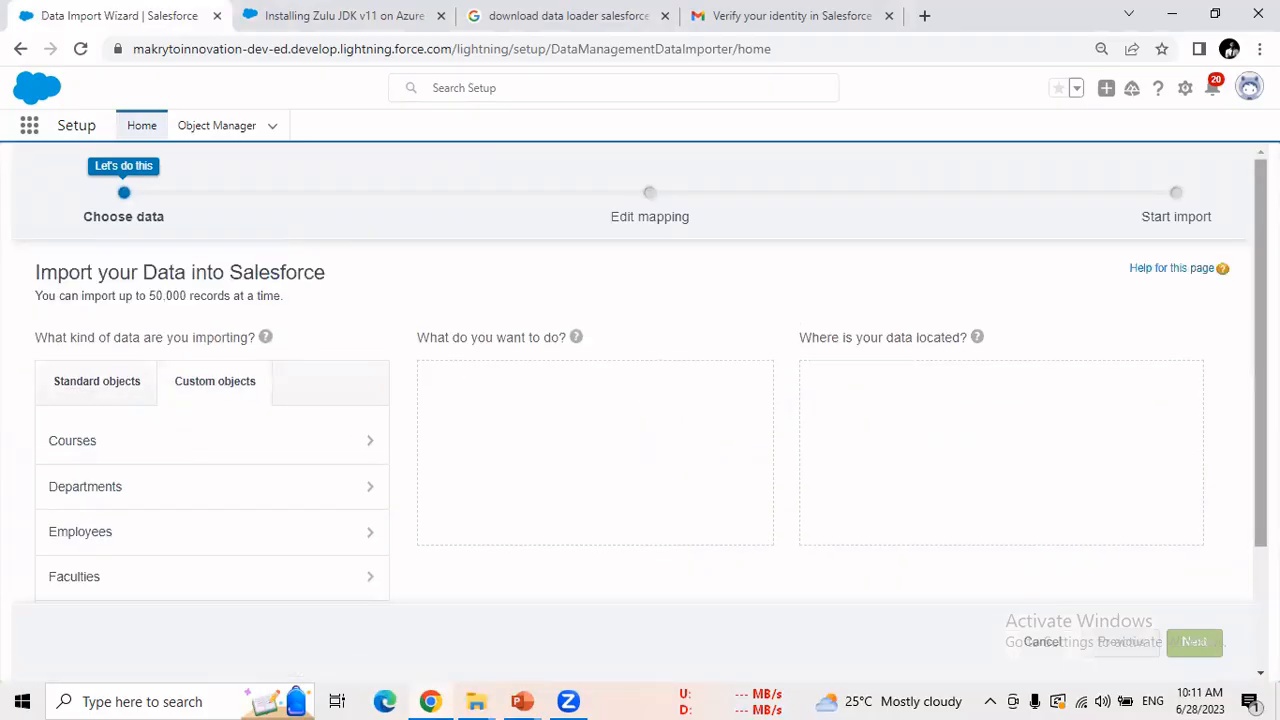
scroll(480, 586, "down", 2)
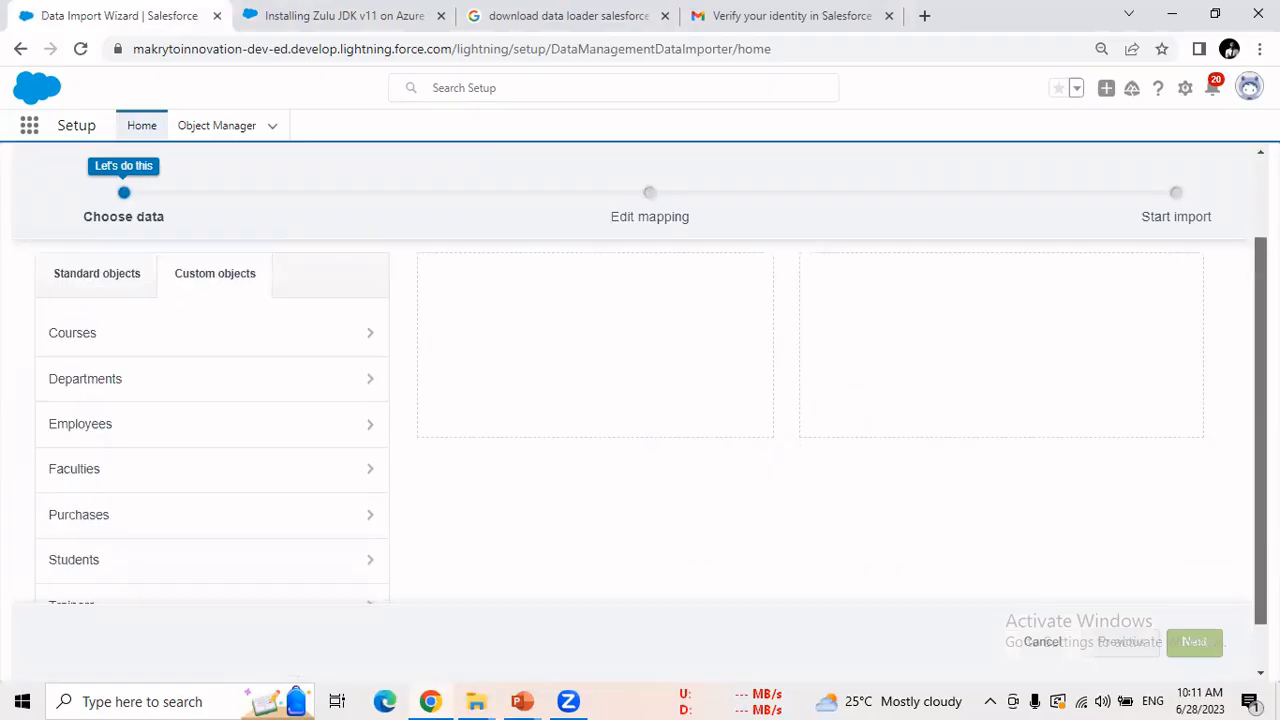
scroll(275, 517, "up", 2)
left_click(275, 517)
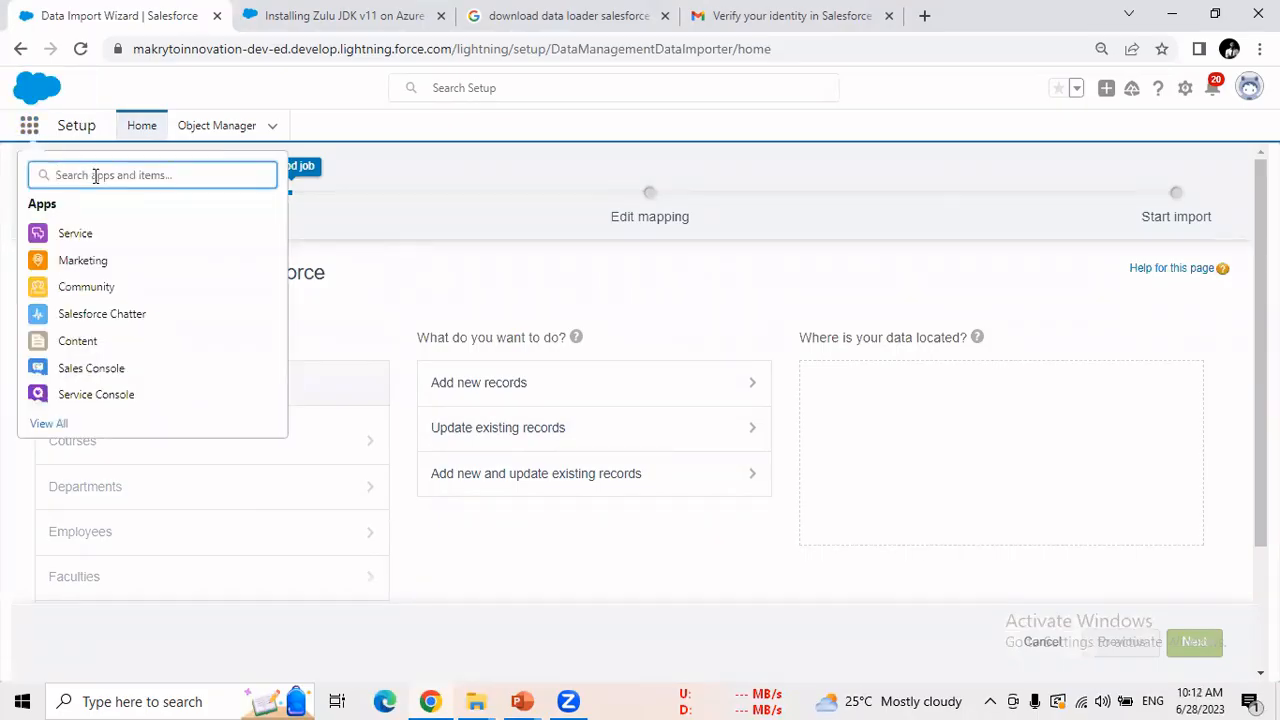
Find the TMS app via App Launcher search 'tms' and open it in a new tab.
type("tms")
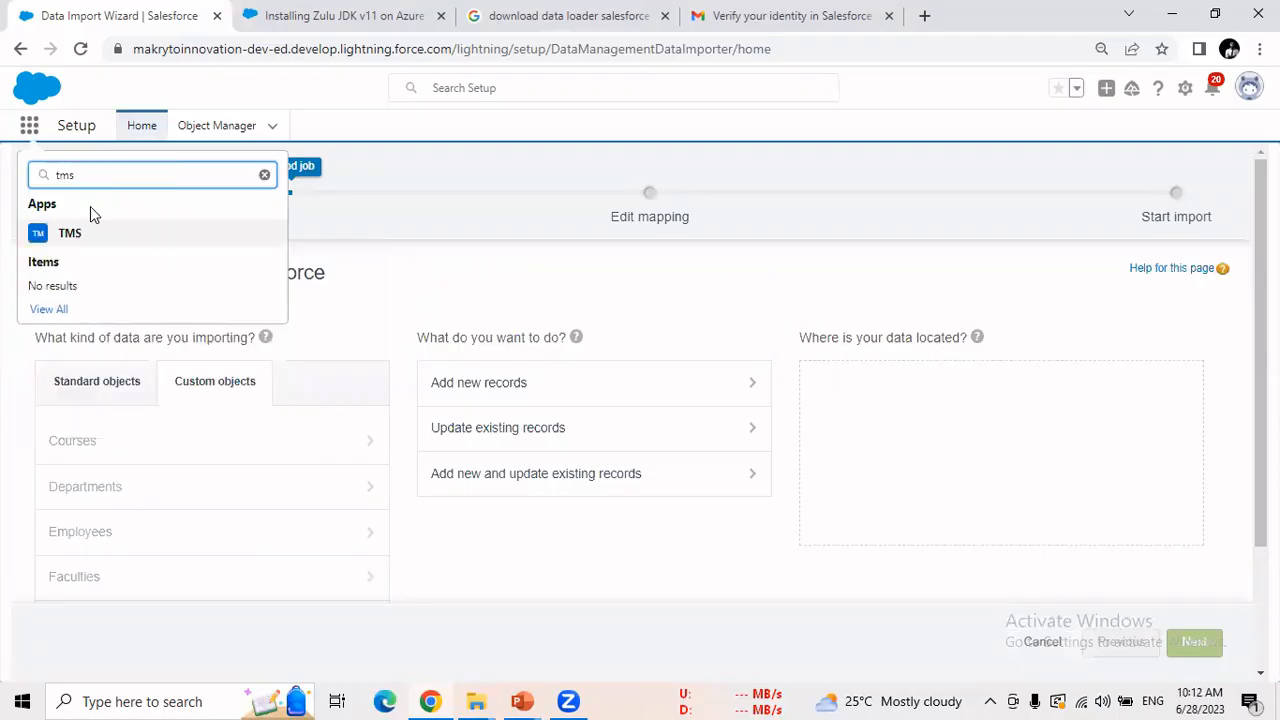
right_click(80, 240)
left_click(106, 252)
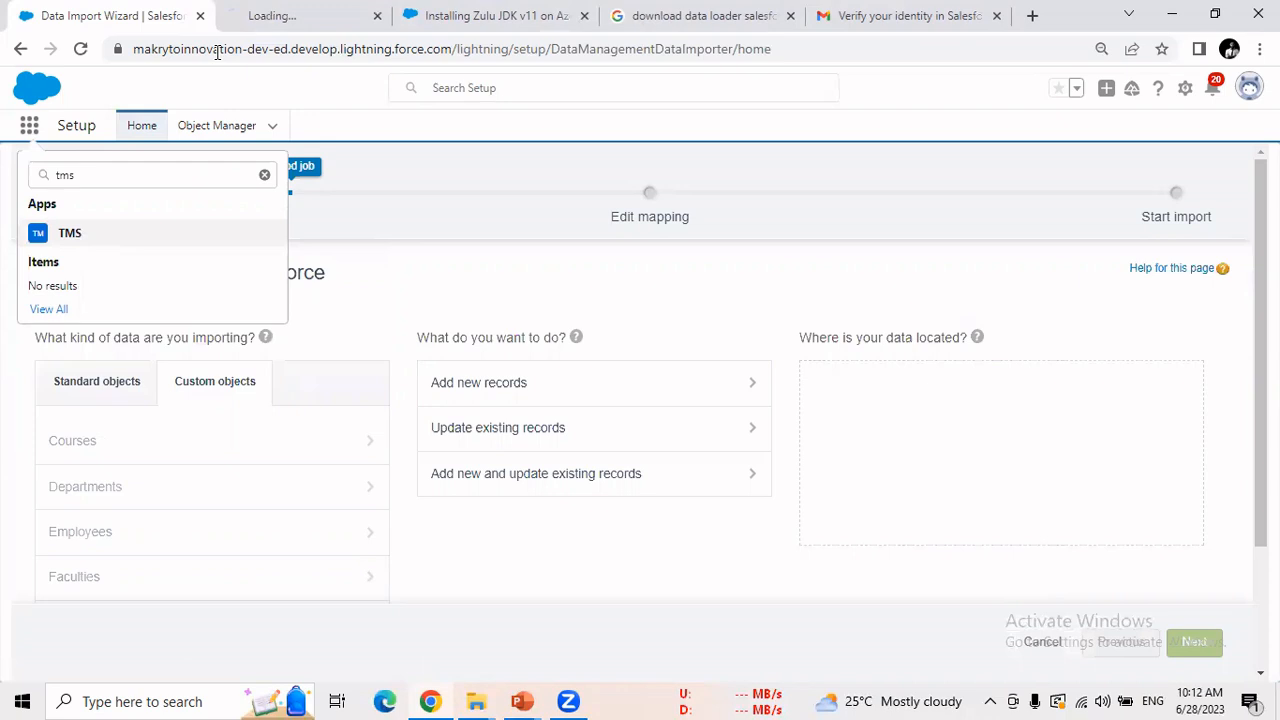
key("ctrl+Tab")
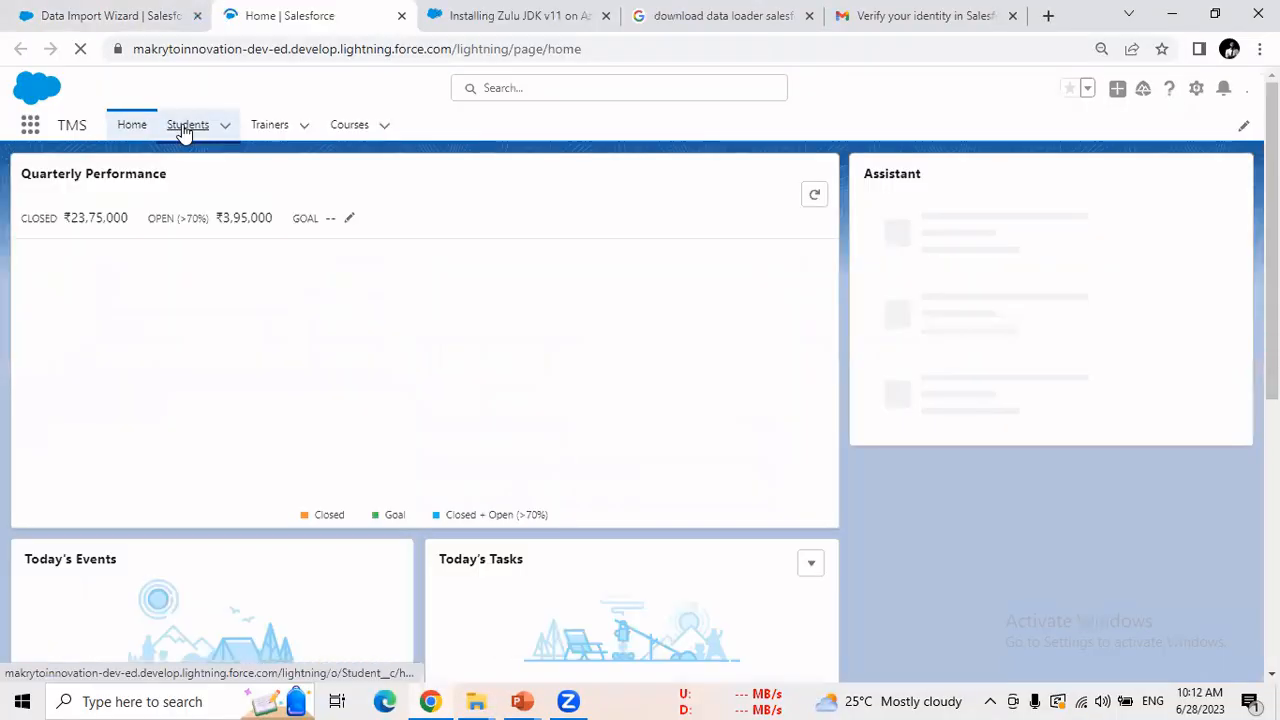
Open the STUD-014 student record, highlight its ID in the URL, then return to the Students list and the wizard tab.
left_click(187, 125)
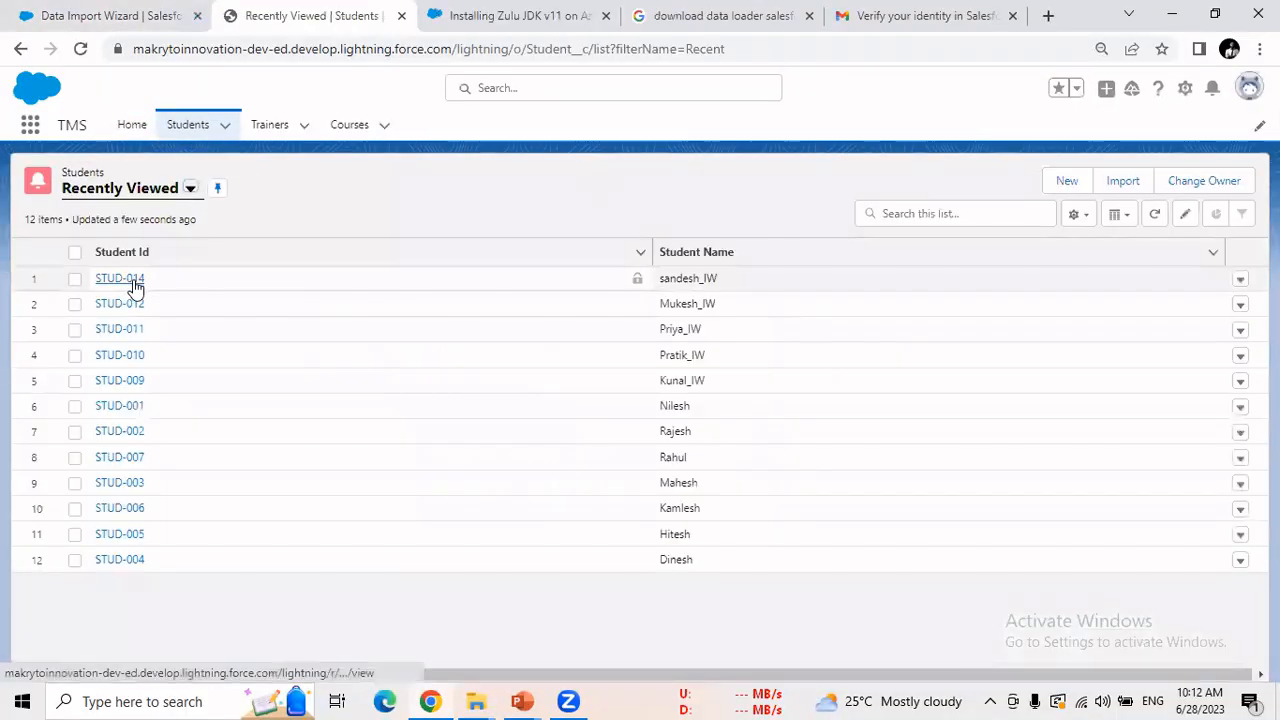
left_click(135, 287)
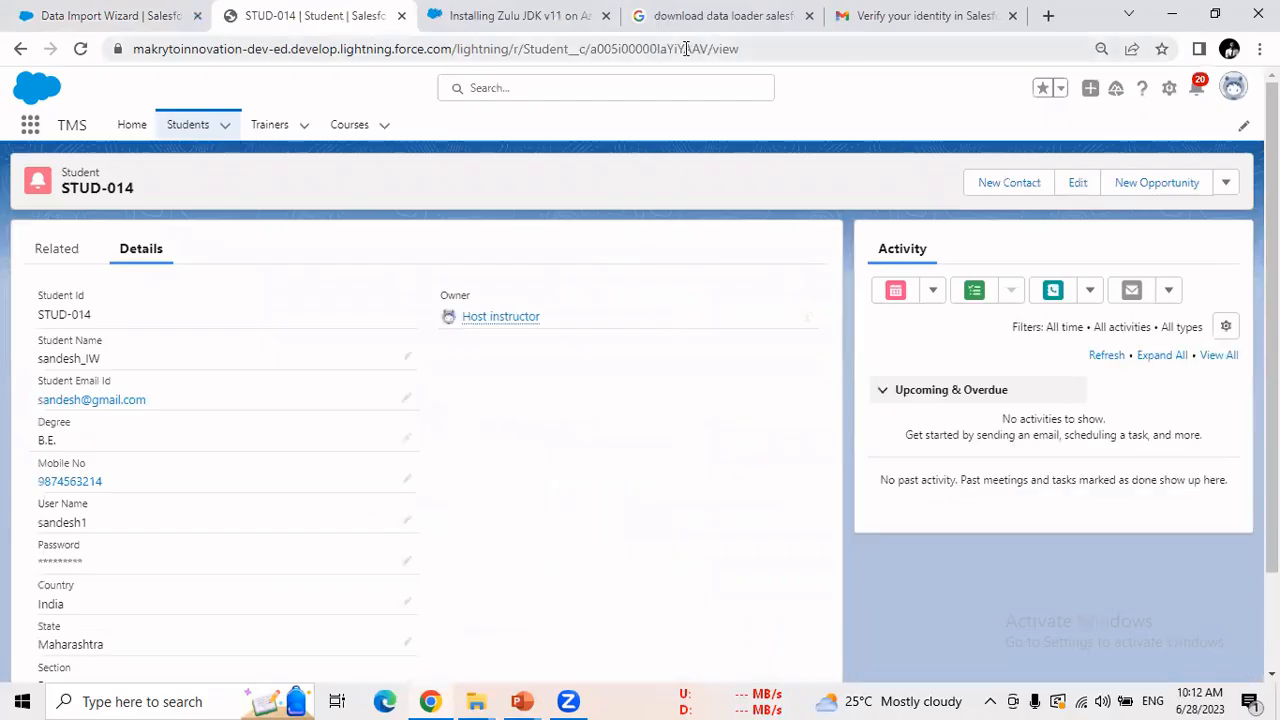
left_click_drag(706, 50, 590, 52)
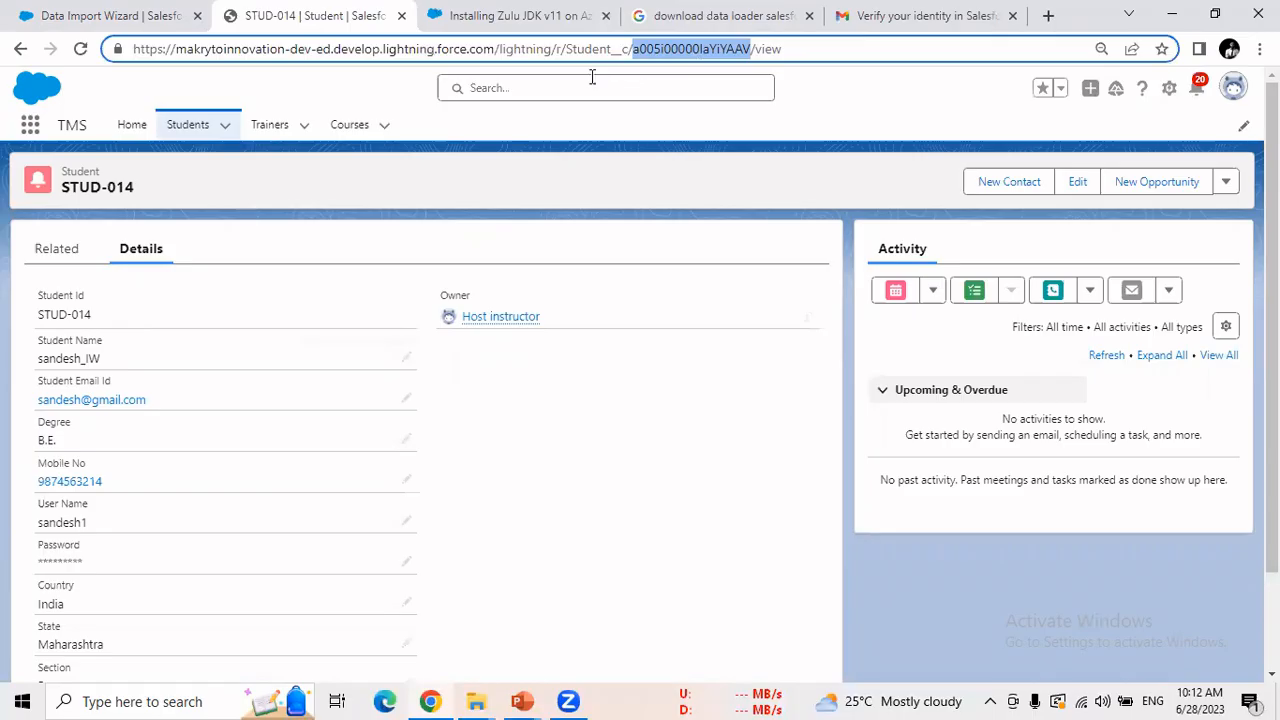
left_click(208, 130)
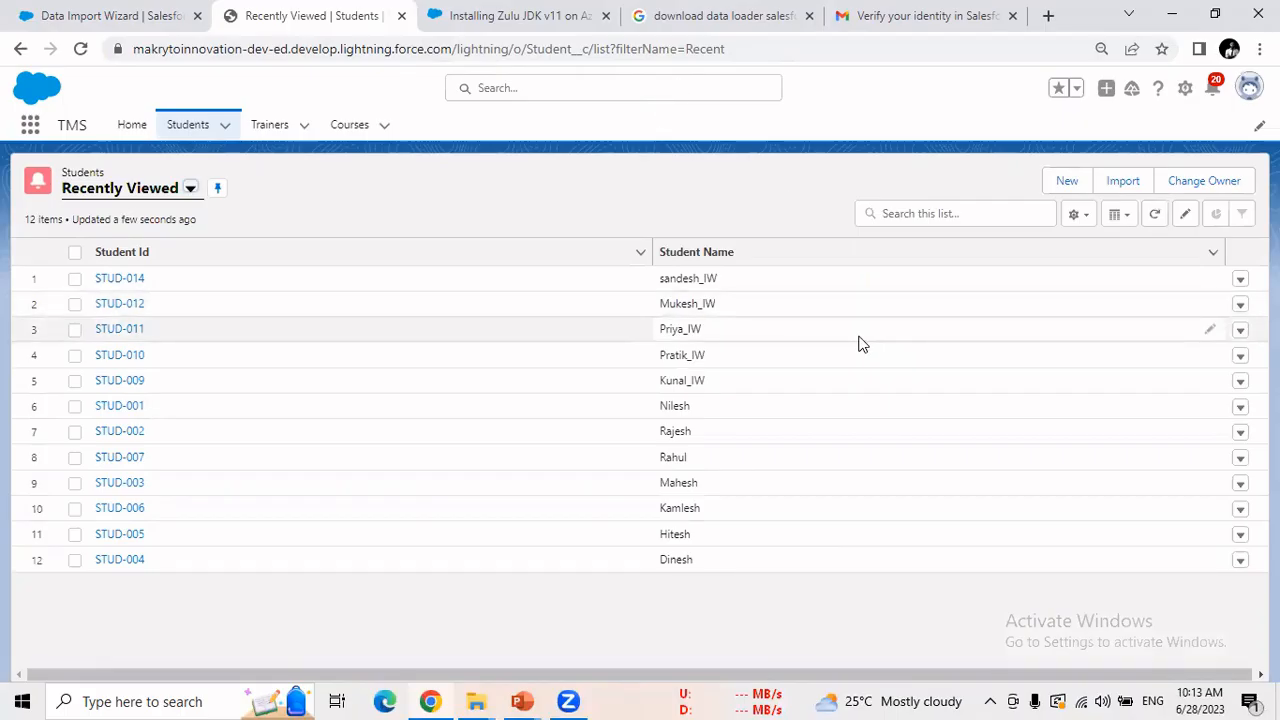
left_click(145, 17)
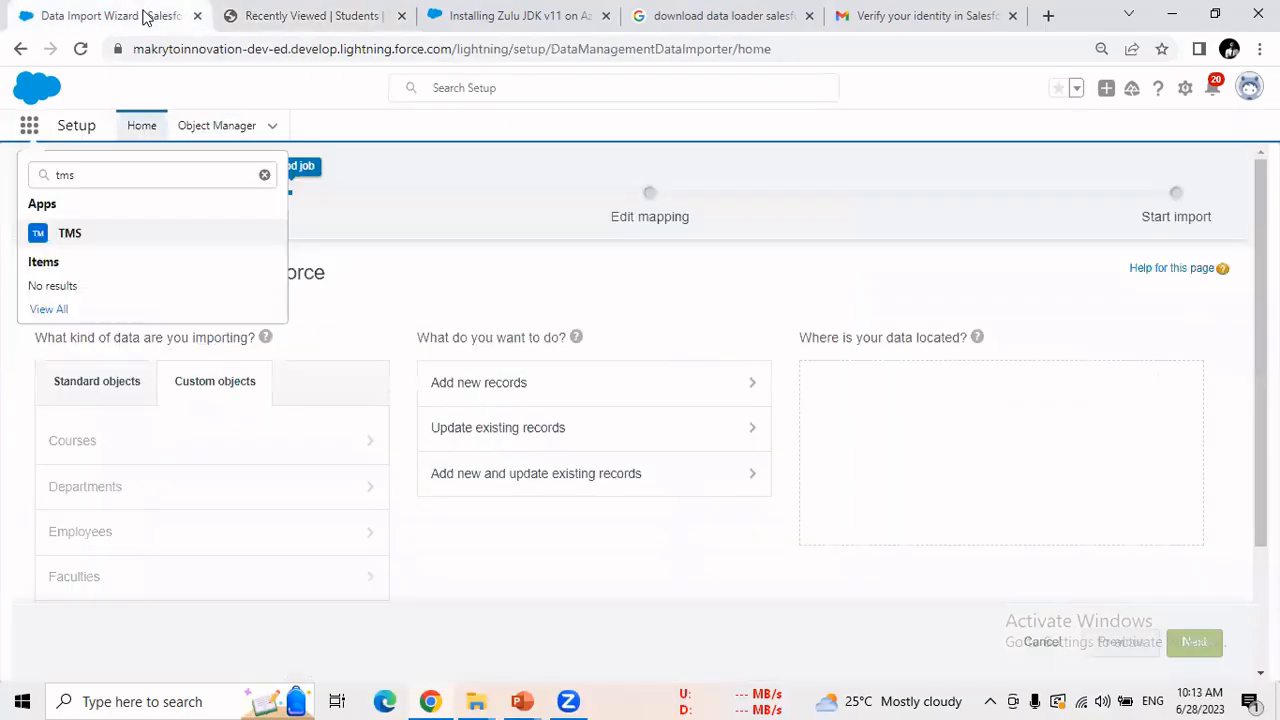
From Setup Home, change the Quick Find search to 'Data export' and open Data Export.
left_click(146, 125)
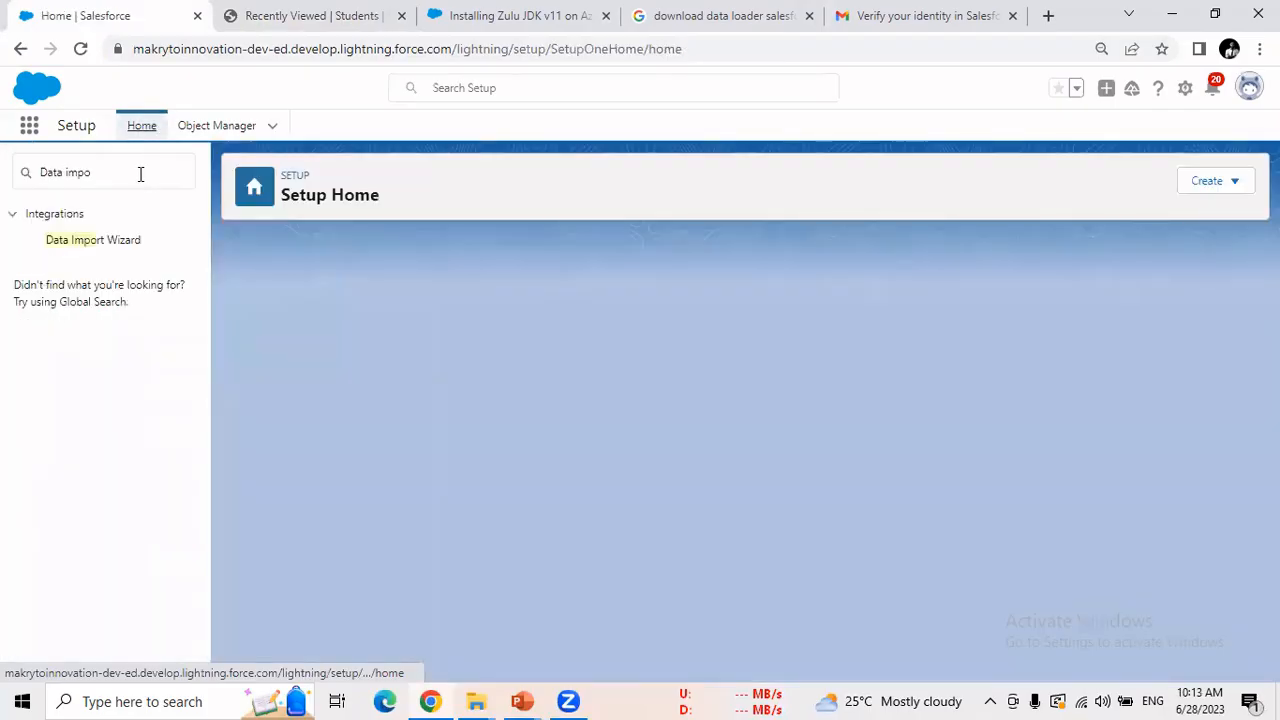
left_click(140, 174)
double_click(69, 171)
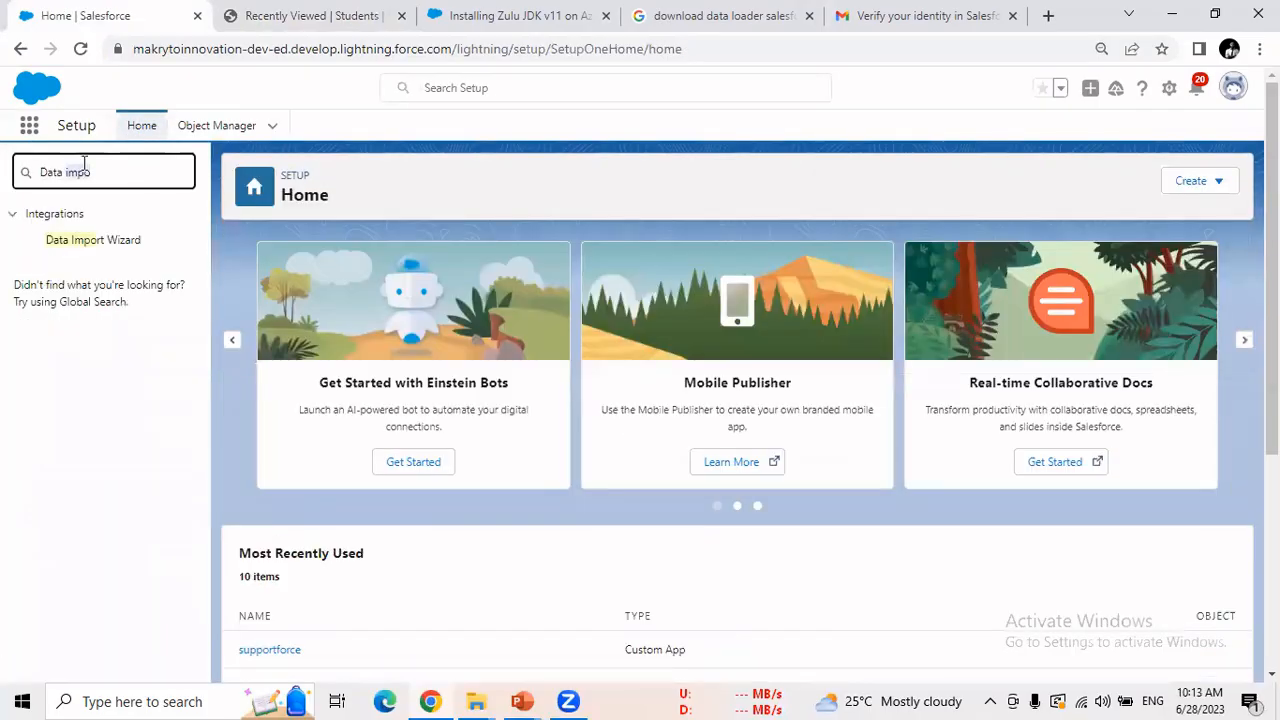
type("expor")
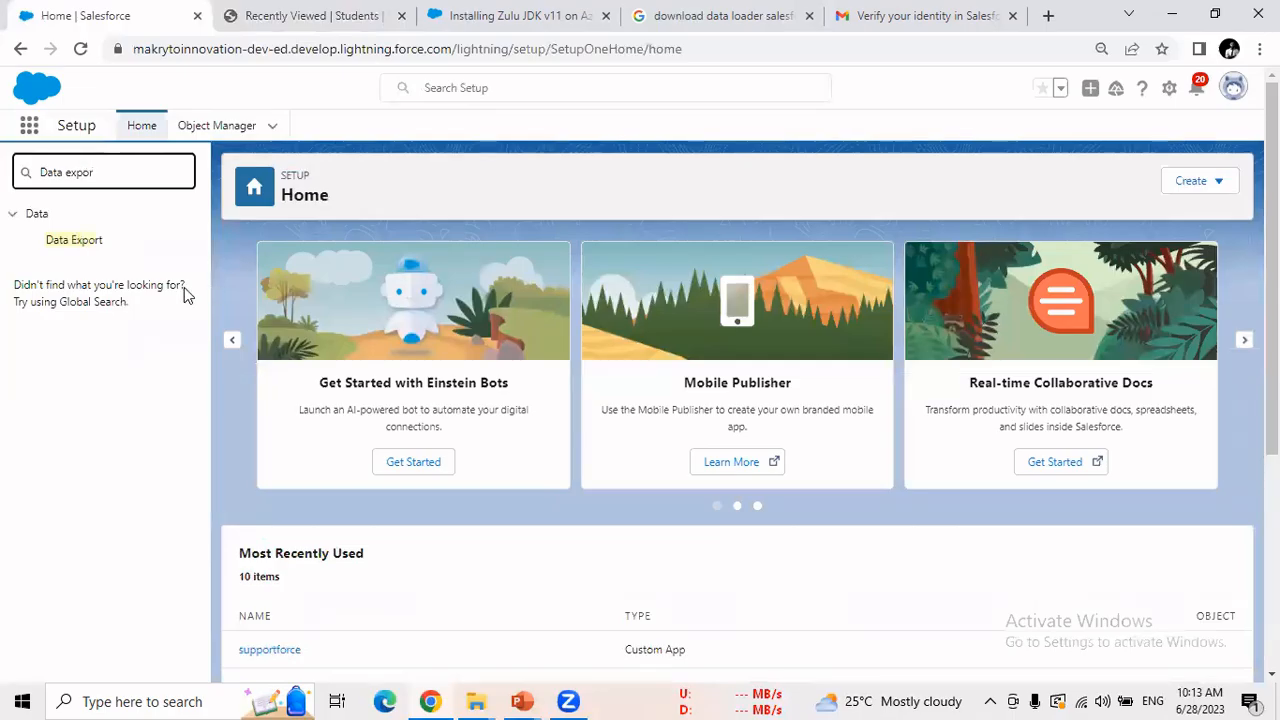
left_click(91, 244)
left_click(74, 241)
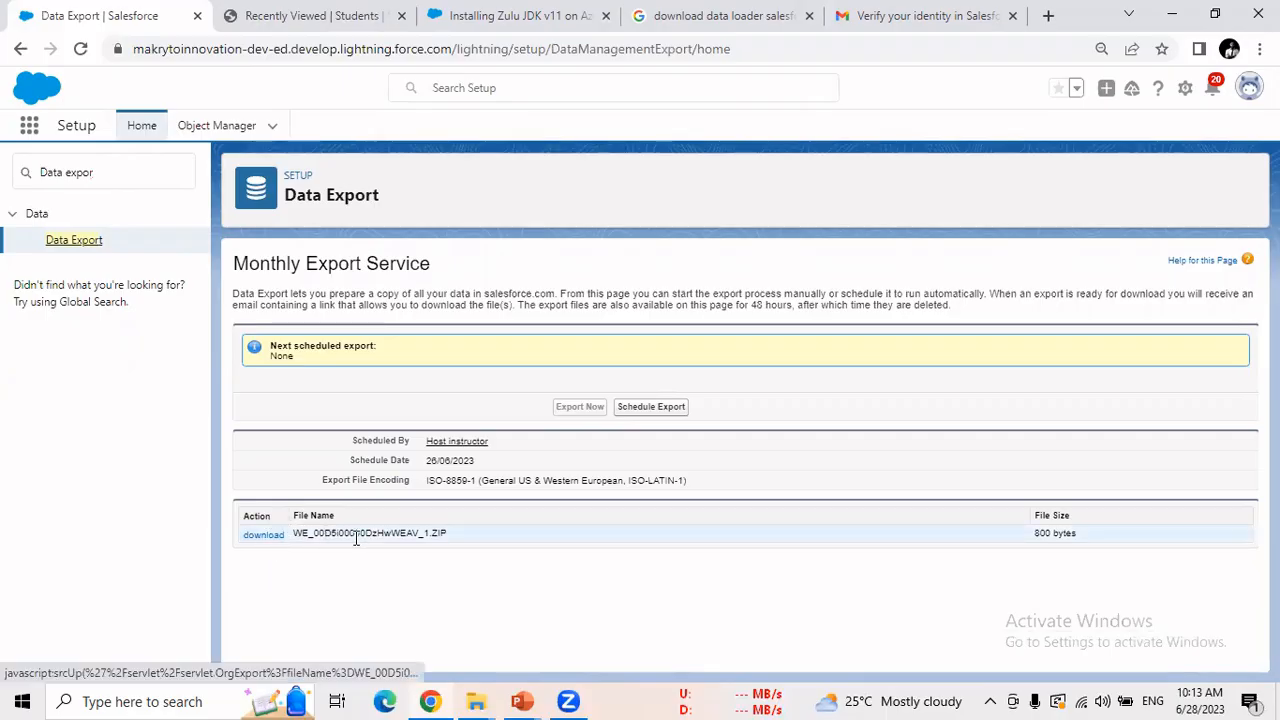
Select the export file name and download the exported ZIP file.
left_click_drag(356, 538, 453, 543)
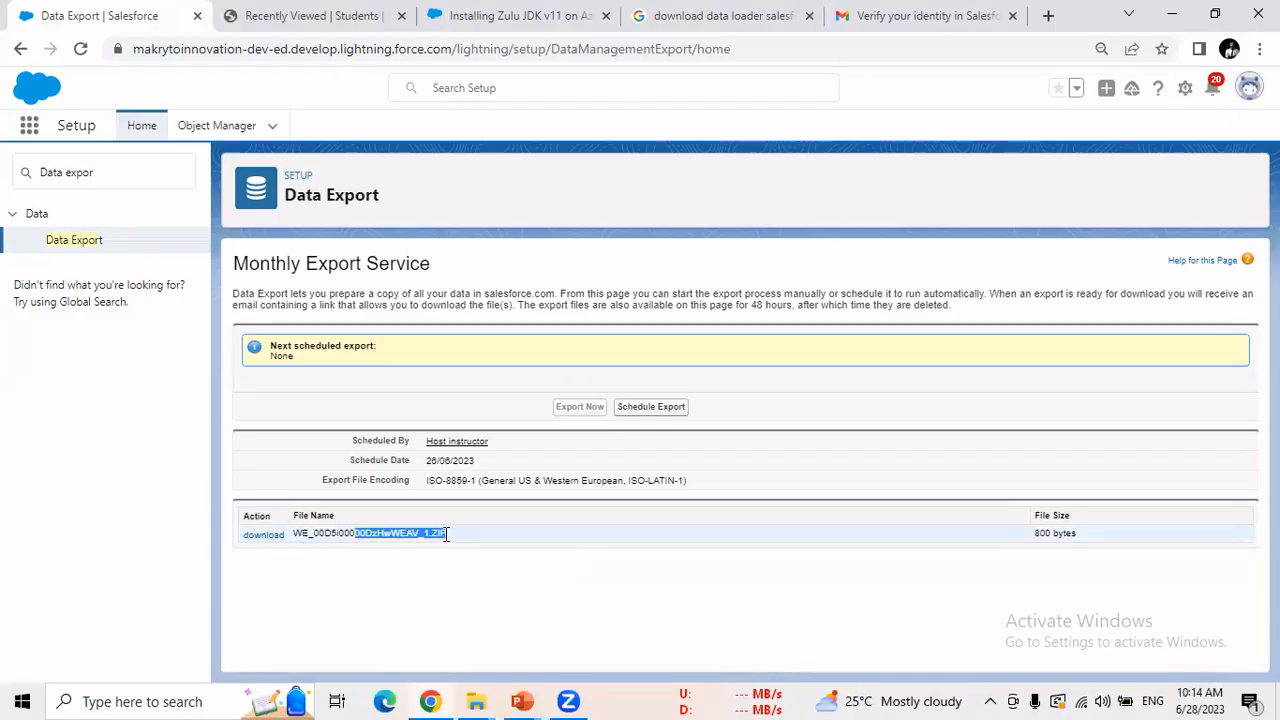
triple_click(335, 533)
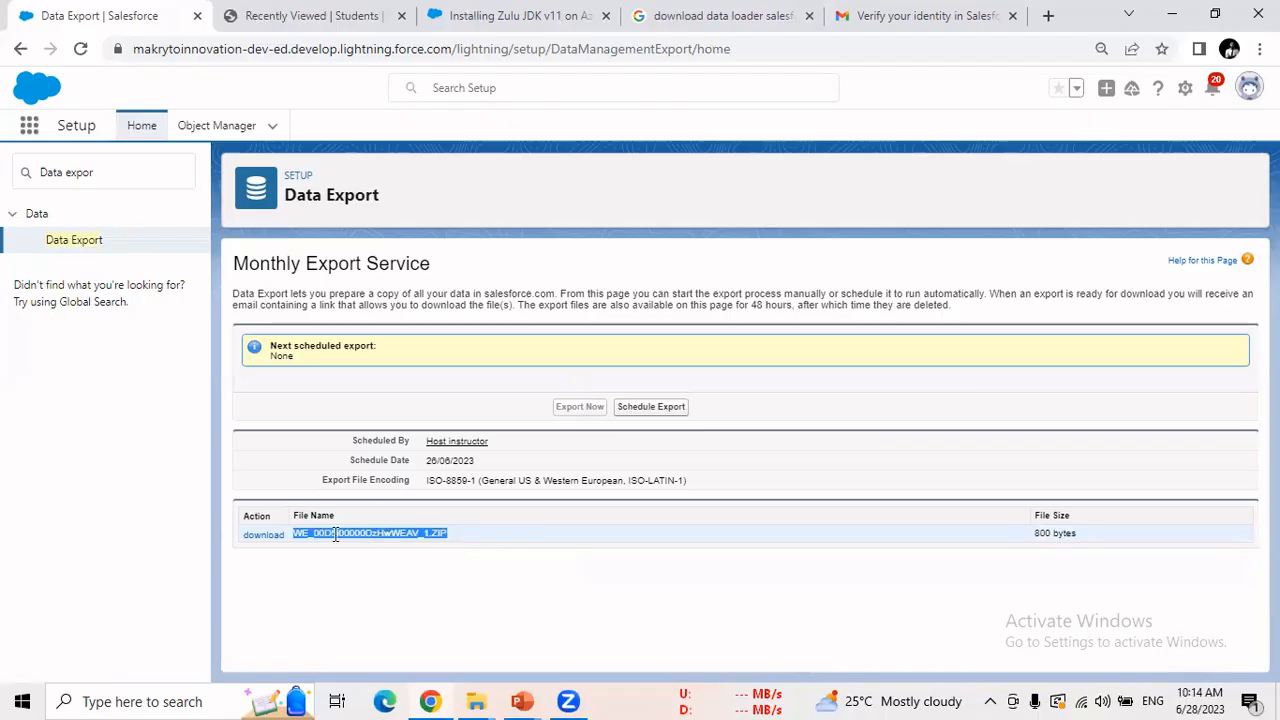
left_click(262, 535)
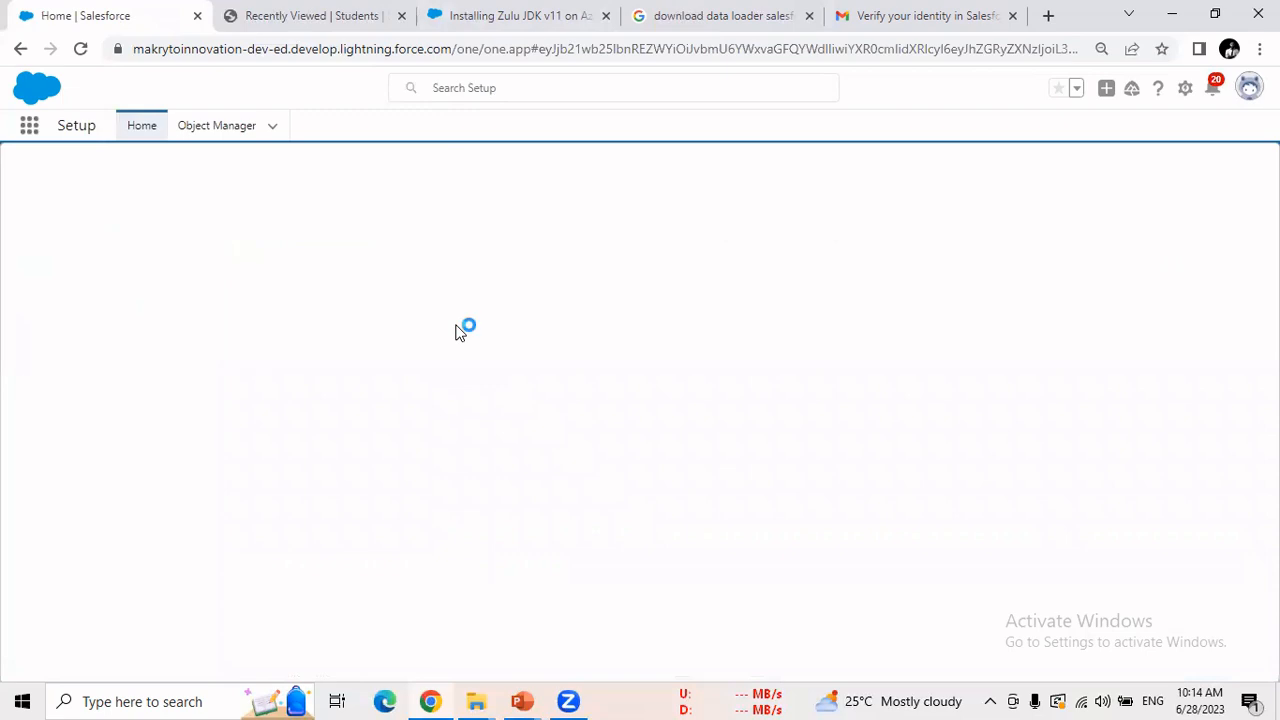
Show the downloaded export ZIP in the Downloads folder and select it.
left_click(202, 658)
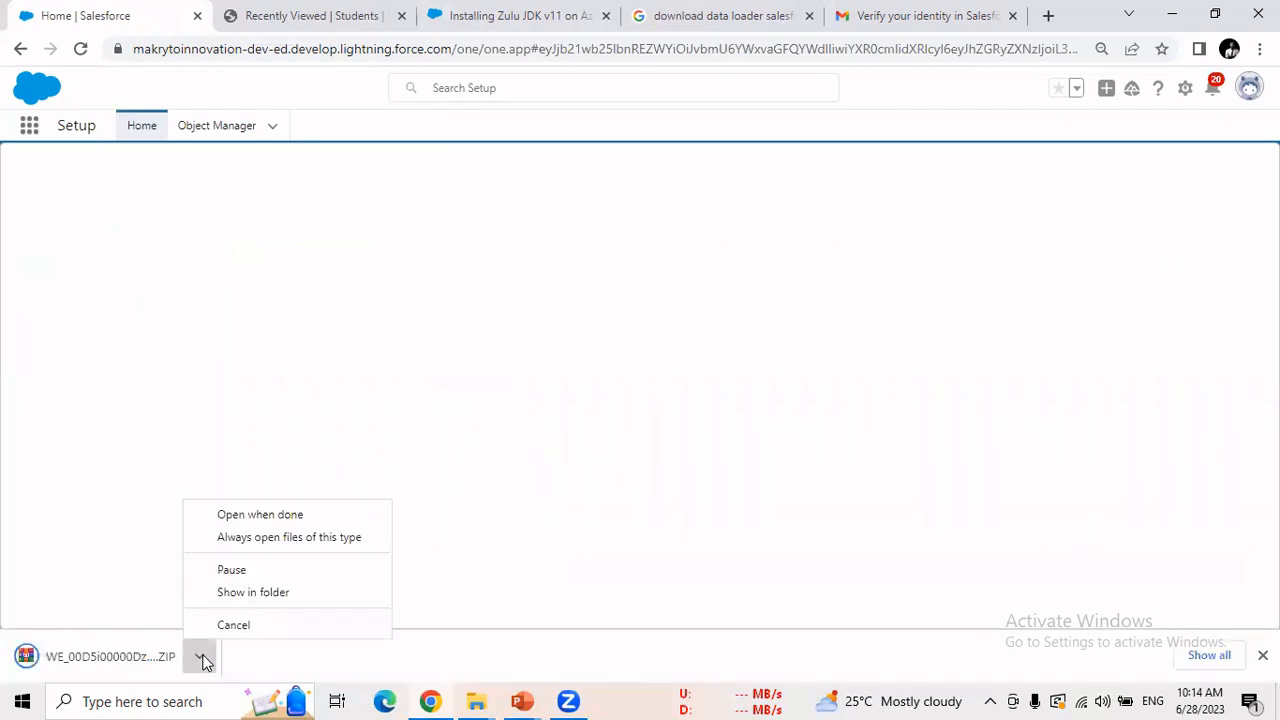
left_click(240, 594)
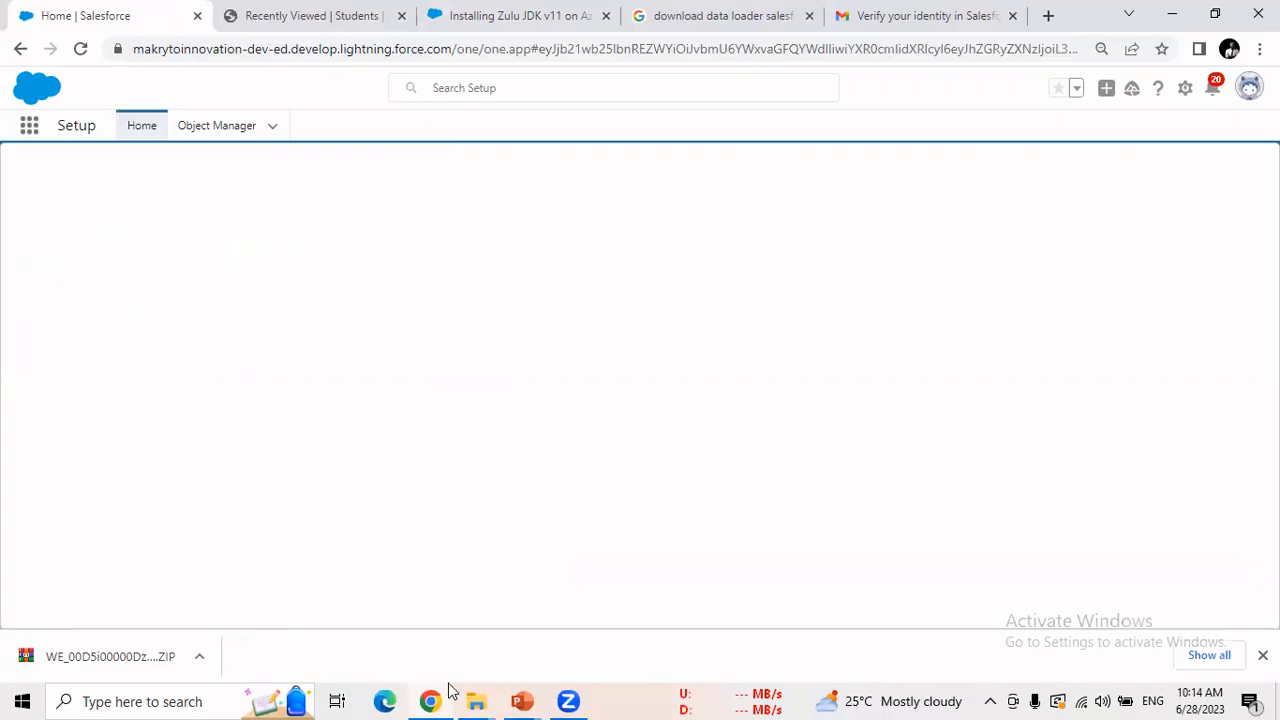
left_click(484, 697)
left_click(401, 645)
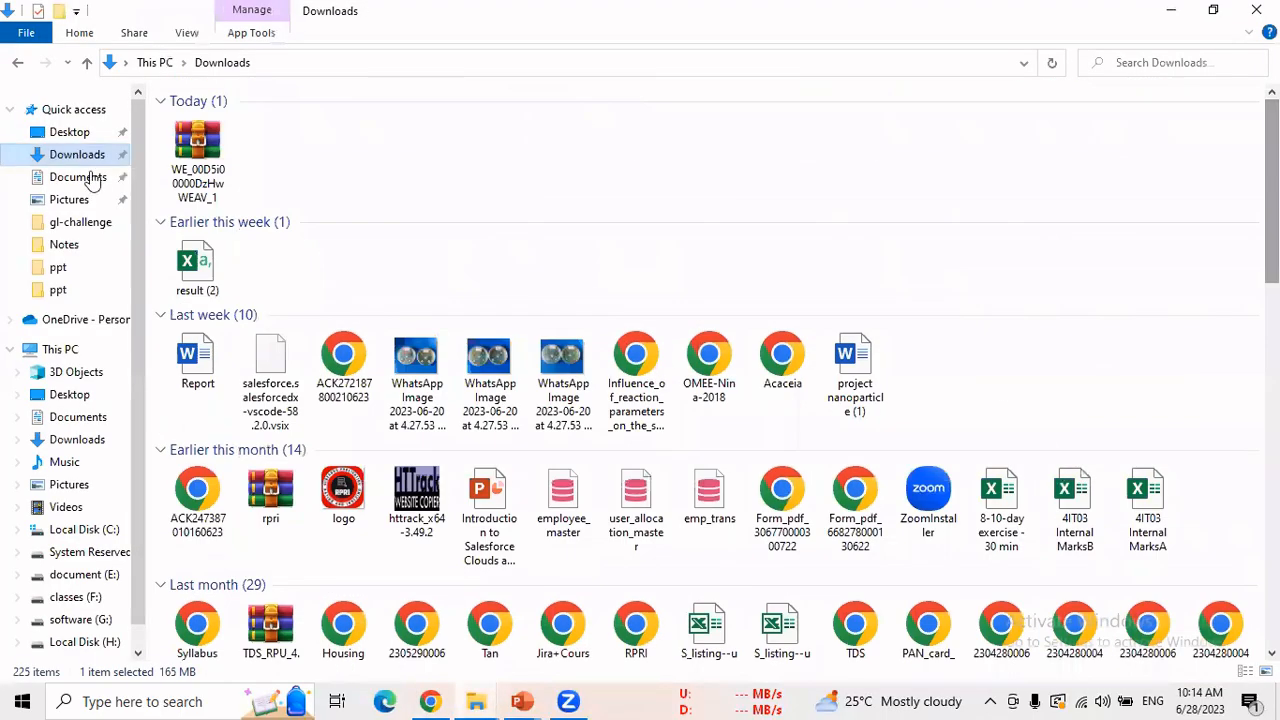
left_click(168, 180)
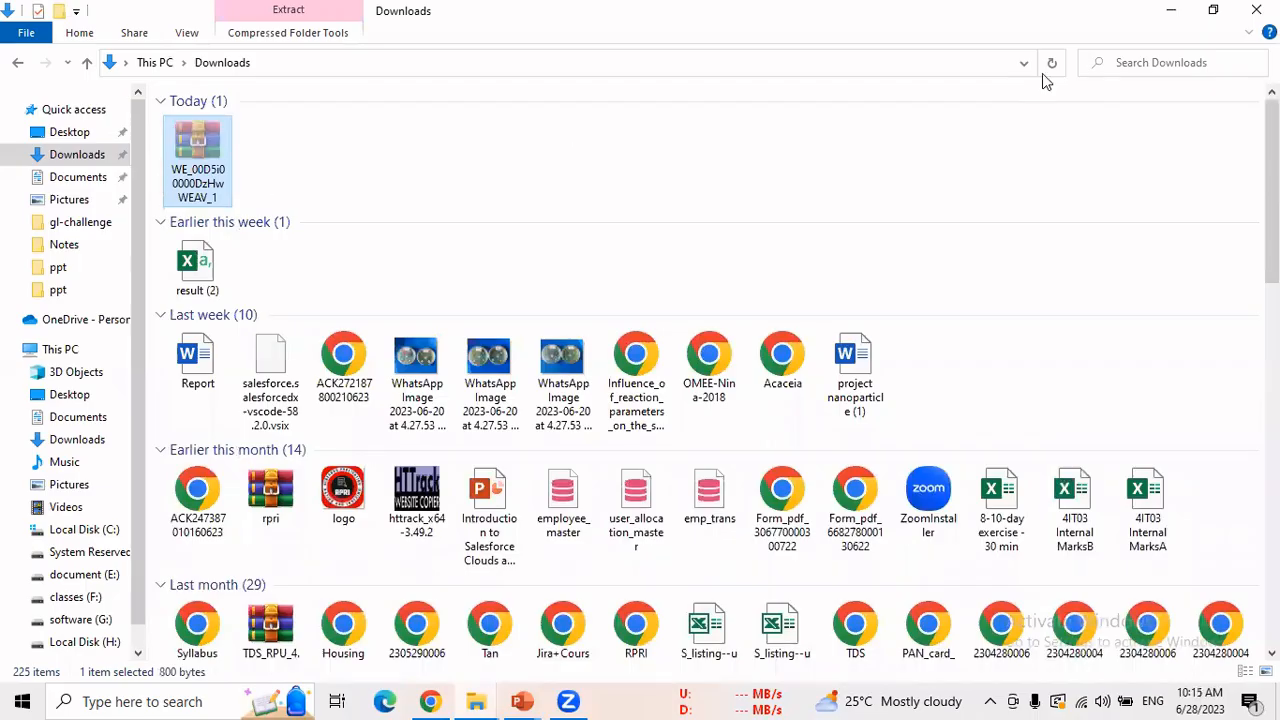
Minimize the windows, end and close the PowerPoint slideshow, and paste the ZIP onto the desktop.
left_click(1174, 10)
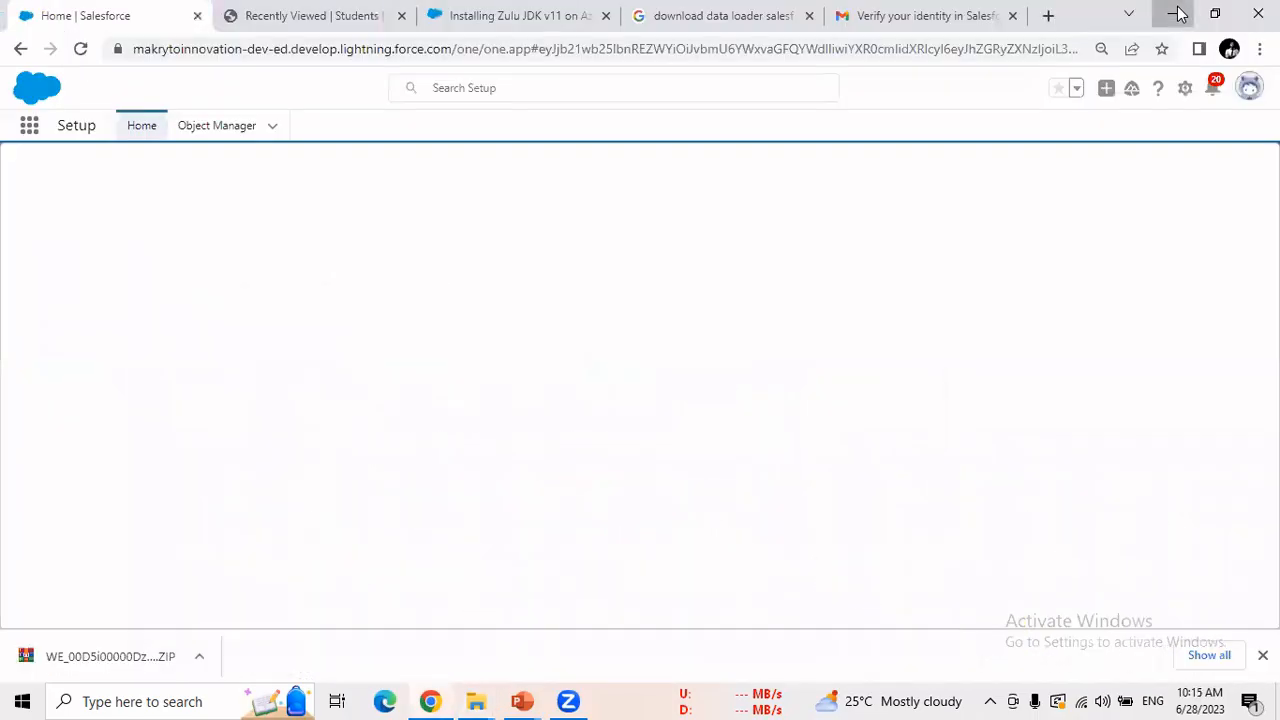
left_click(1171, 11)
left_click(1171, 11)
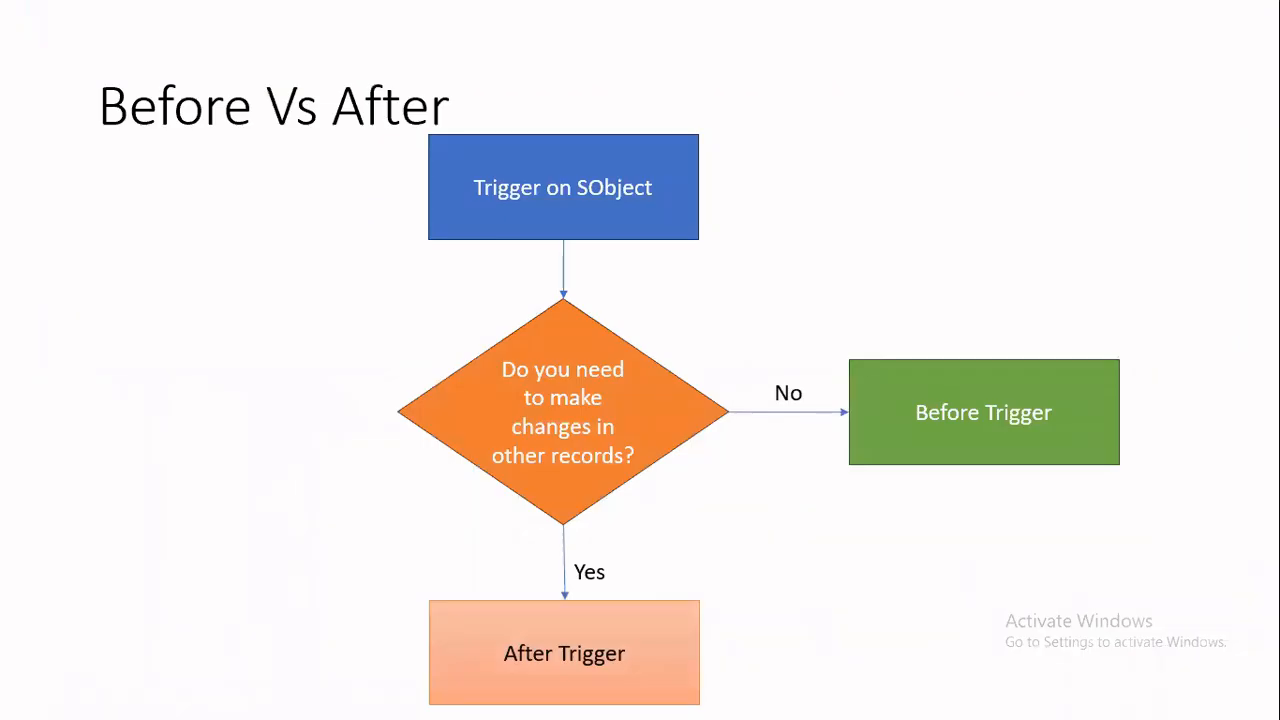
key("Escape")
left_click(1262, 10)
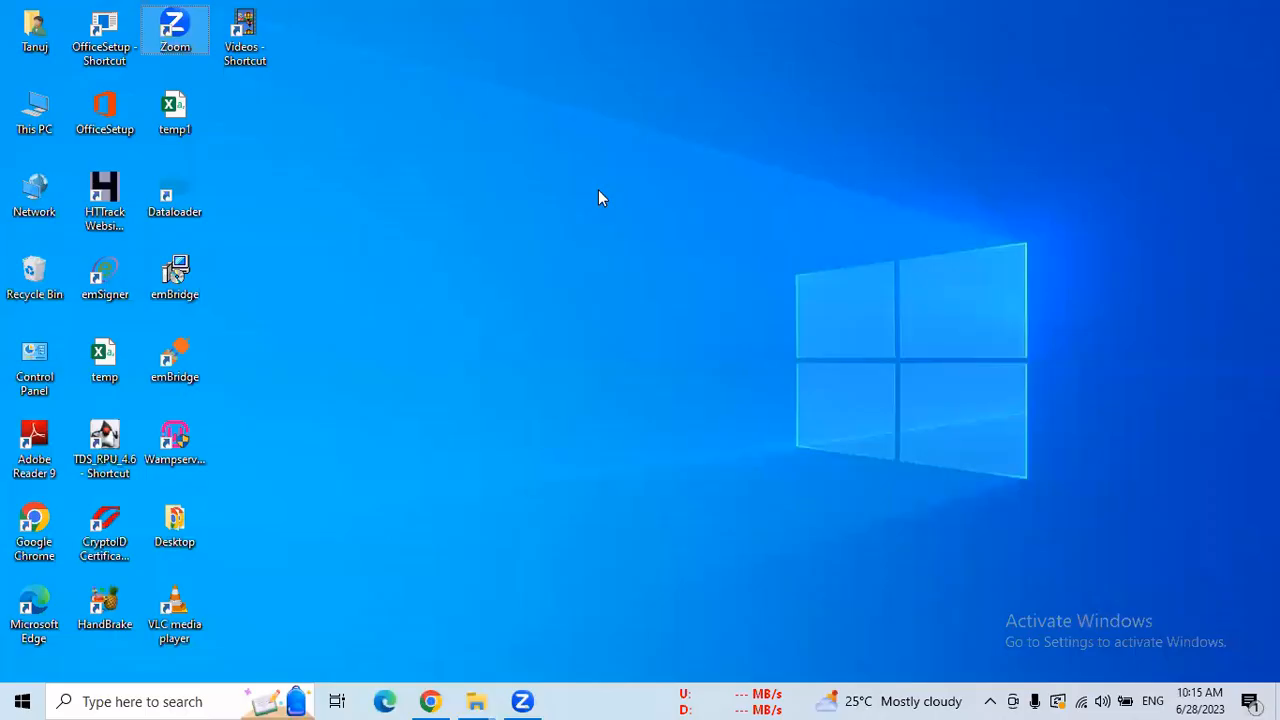
left_click(542, 230)
key("ctrl+v")
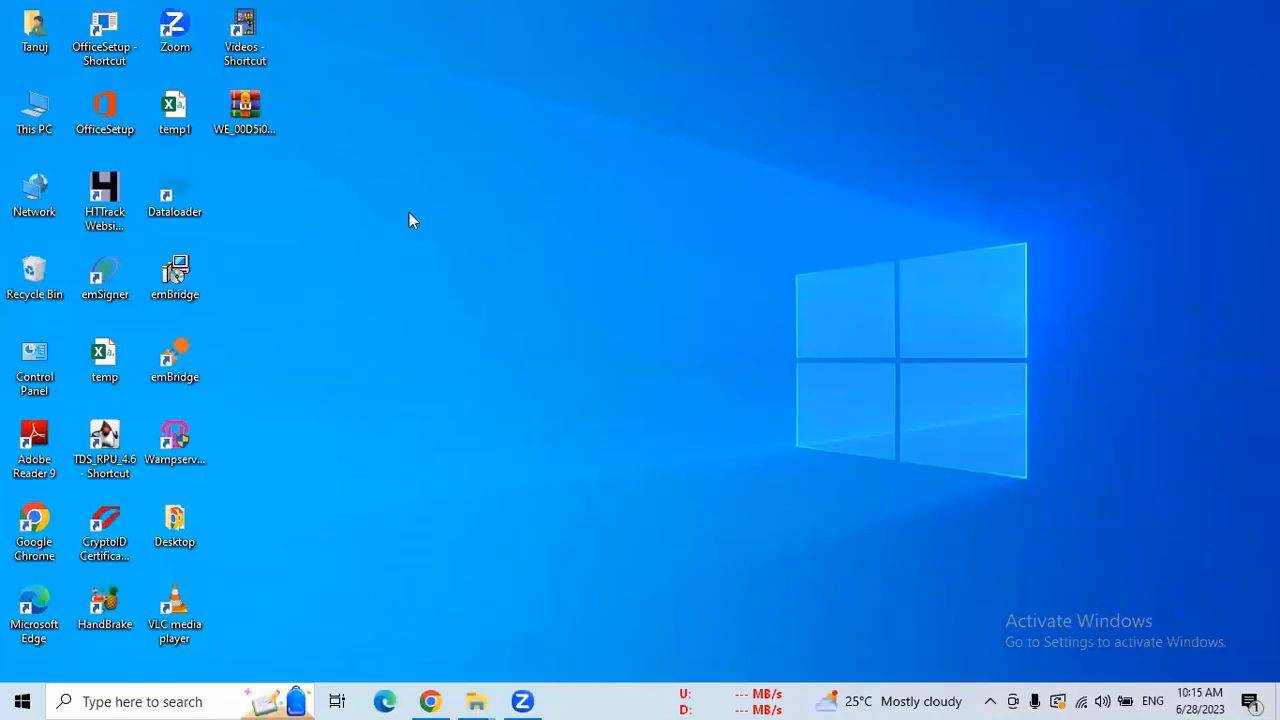
Extract the archive onto the desktop and open the Student__c CSV in Excel.
double_click(246, 110)
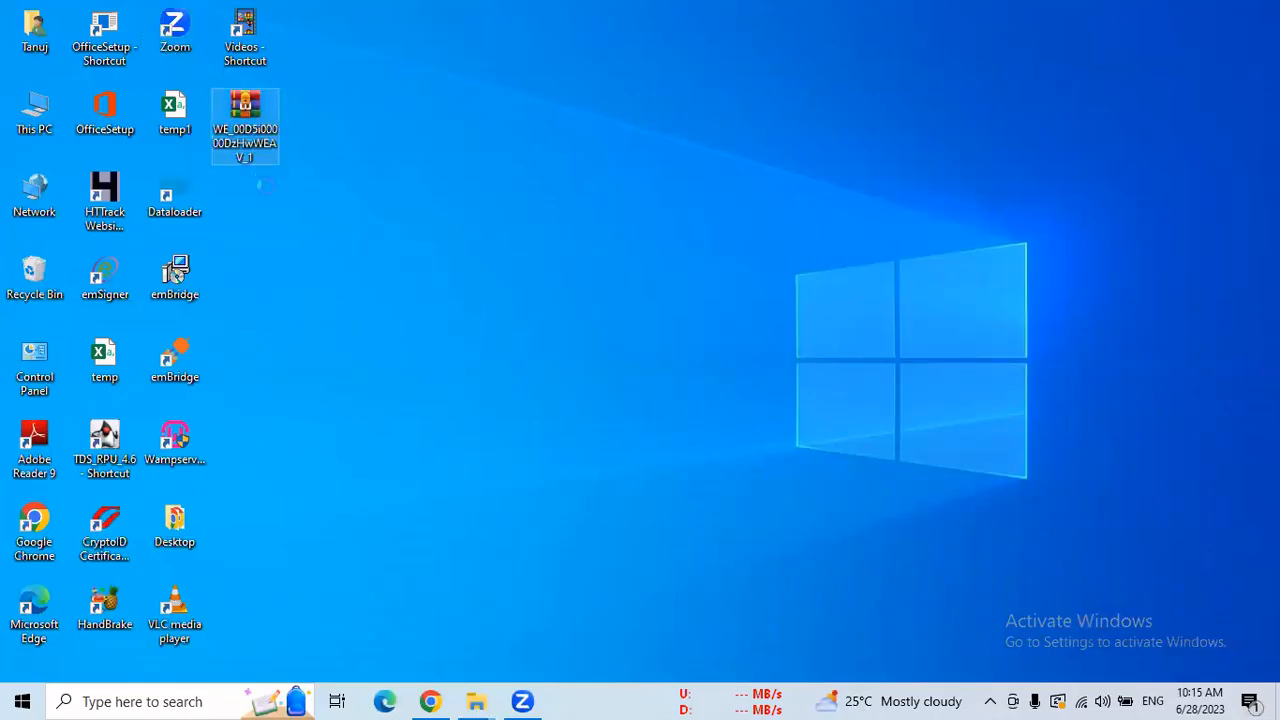
right_click(247, 102)
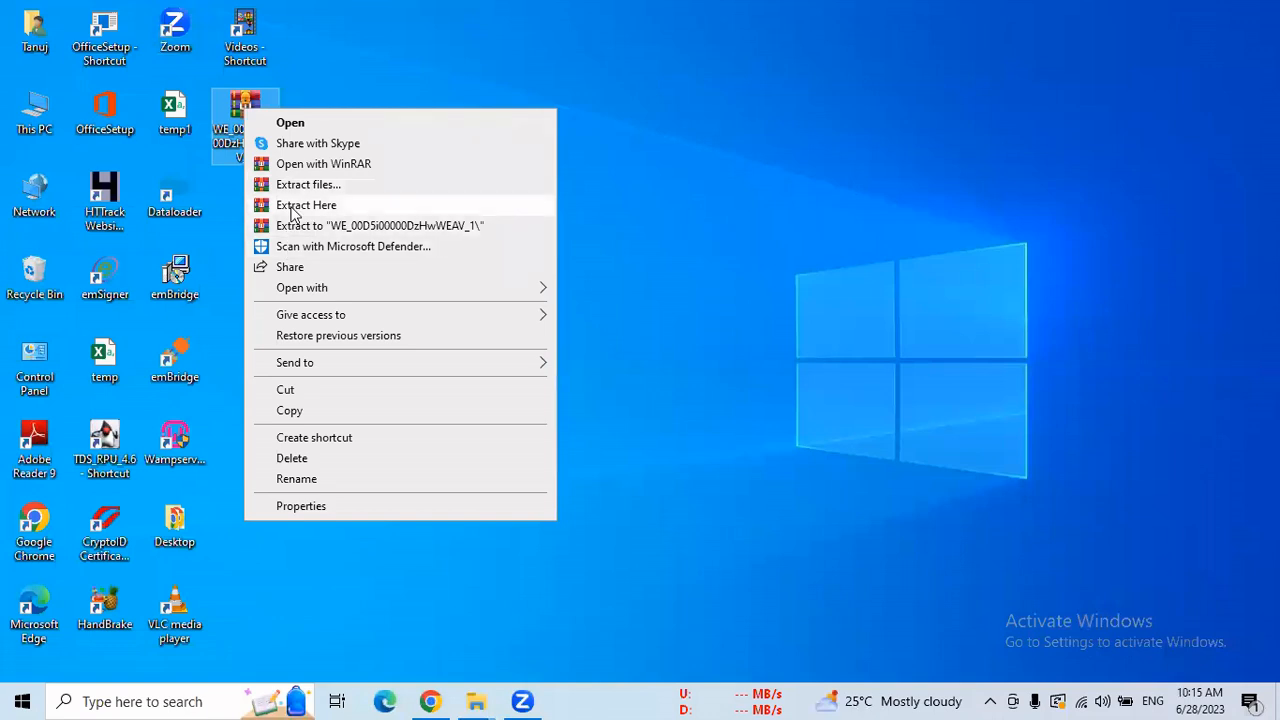
left_click(500, 205)
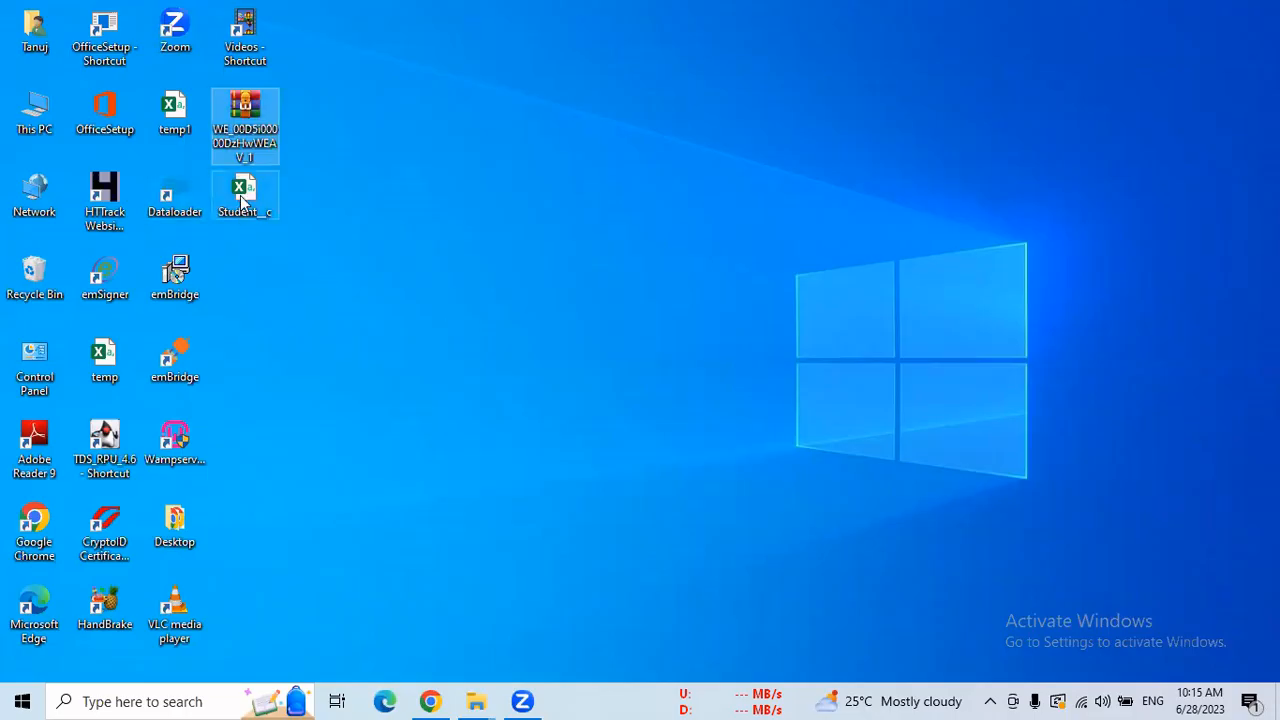
left_click(241, 201)
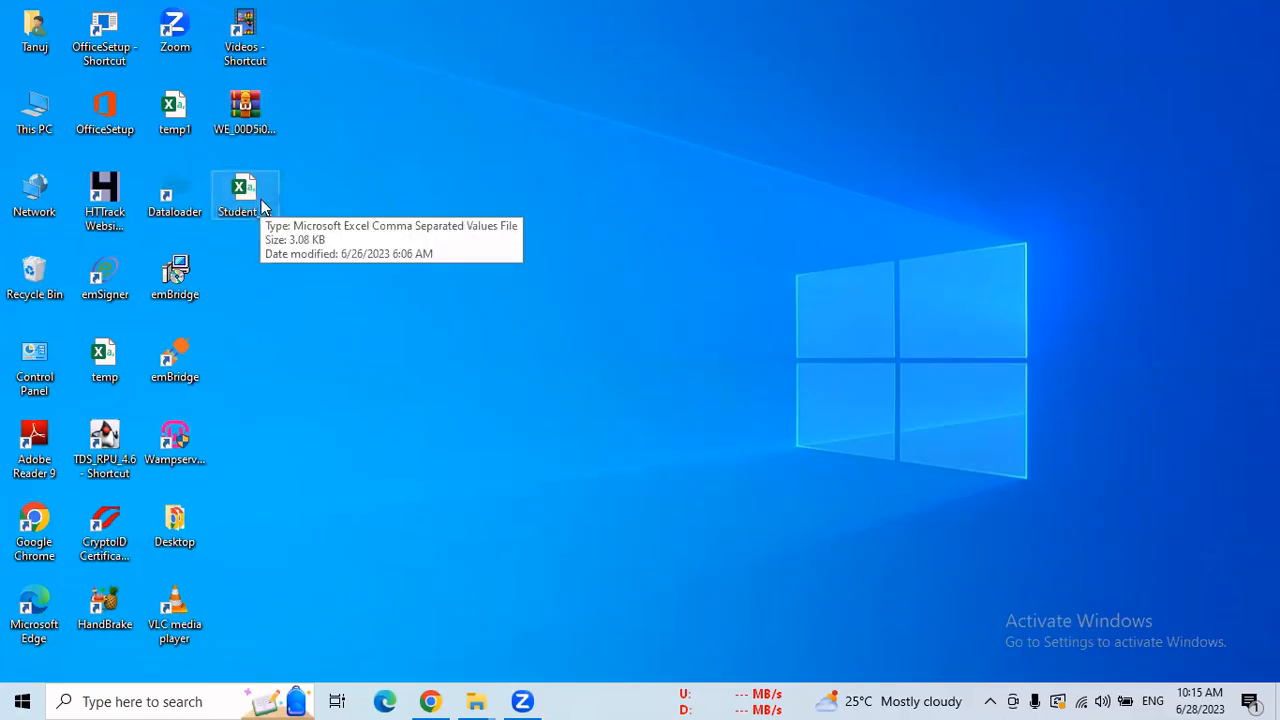
double_click(262, 202)
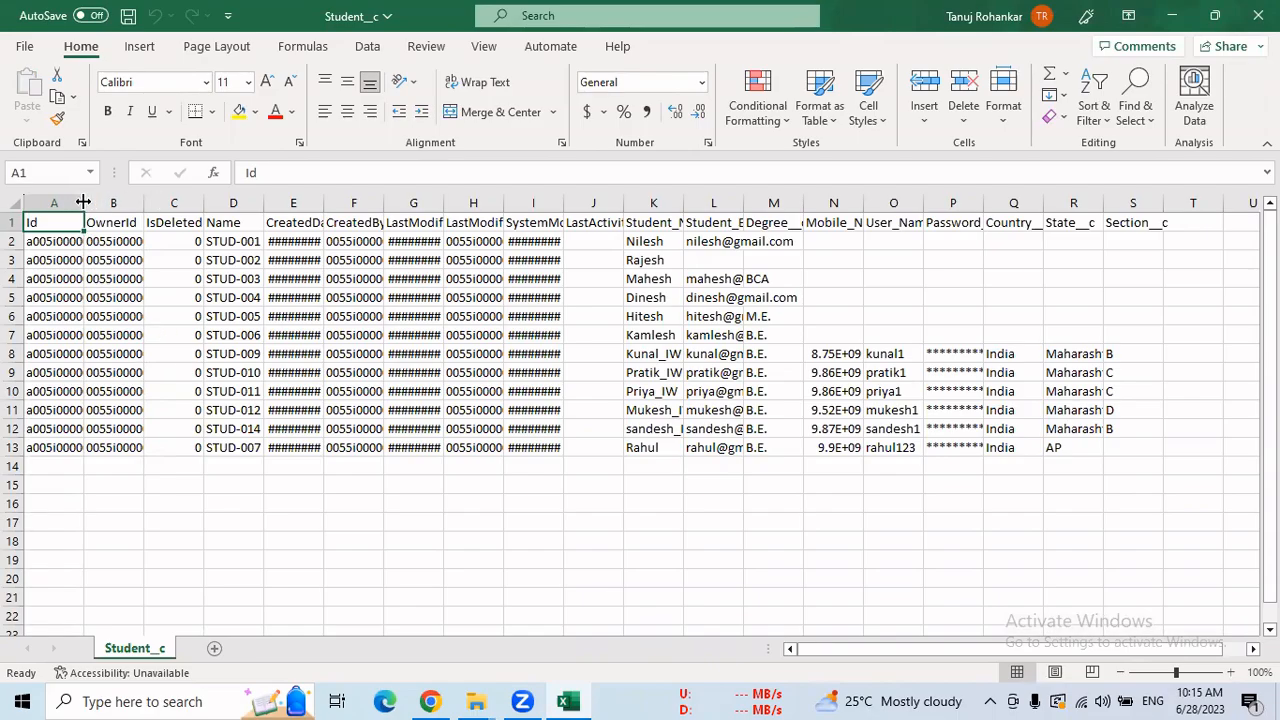
Autofit column A to show the full Ids and select the Id values.
double_click(84, 203)
left_click(84, 203)
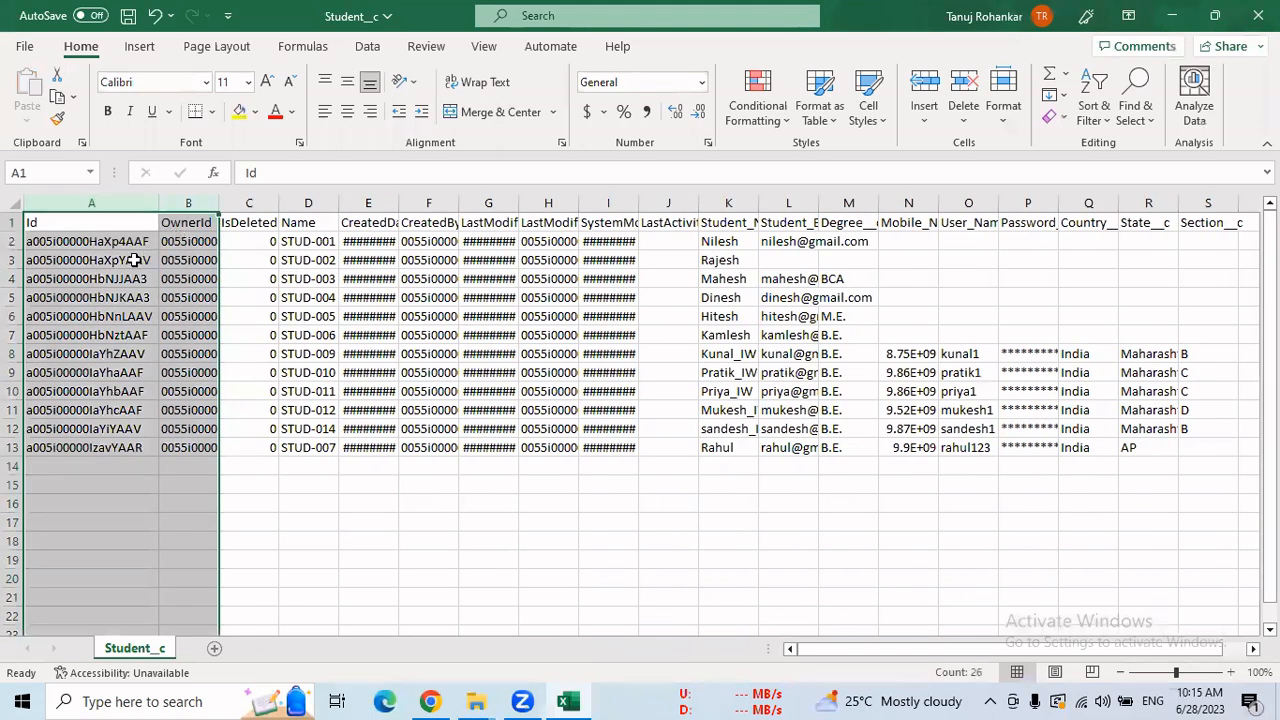
left_click(116, 241)
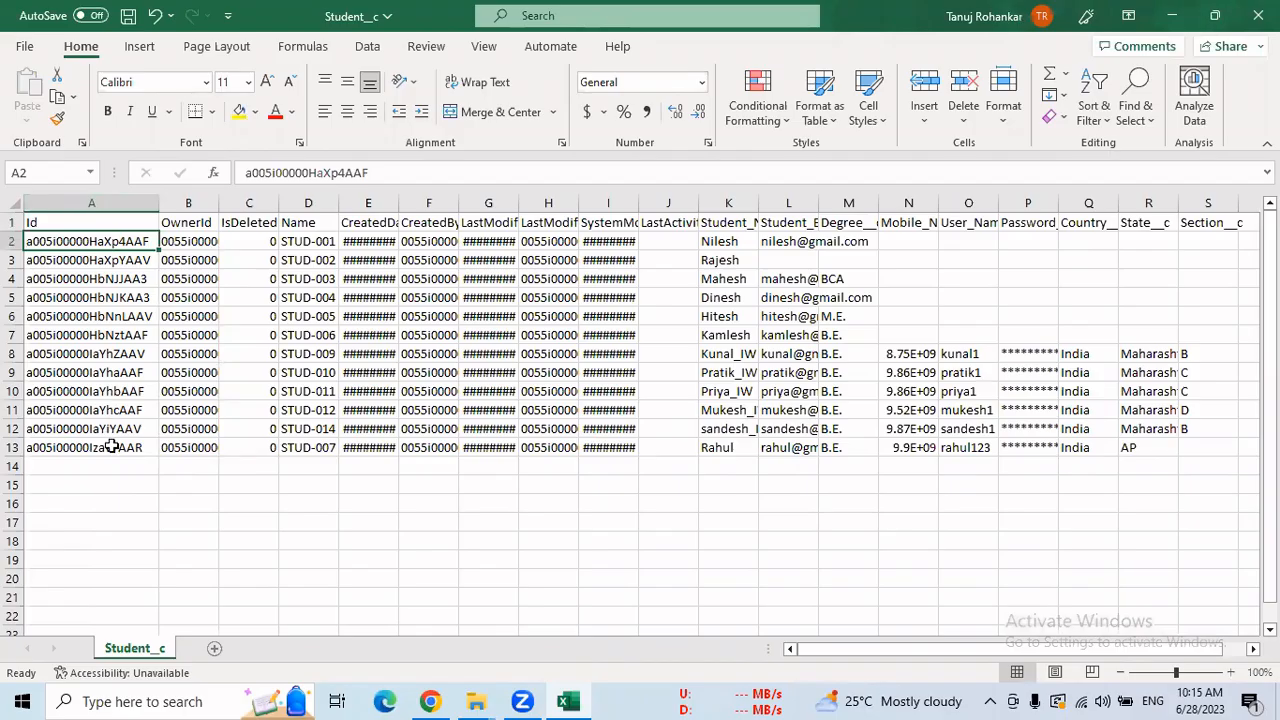
left_click_drag(110, 447, 115, 242)
left_click(307, 517)
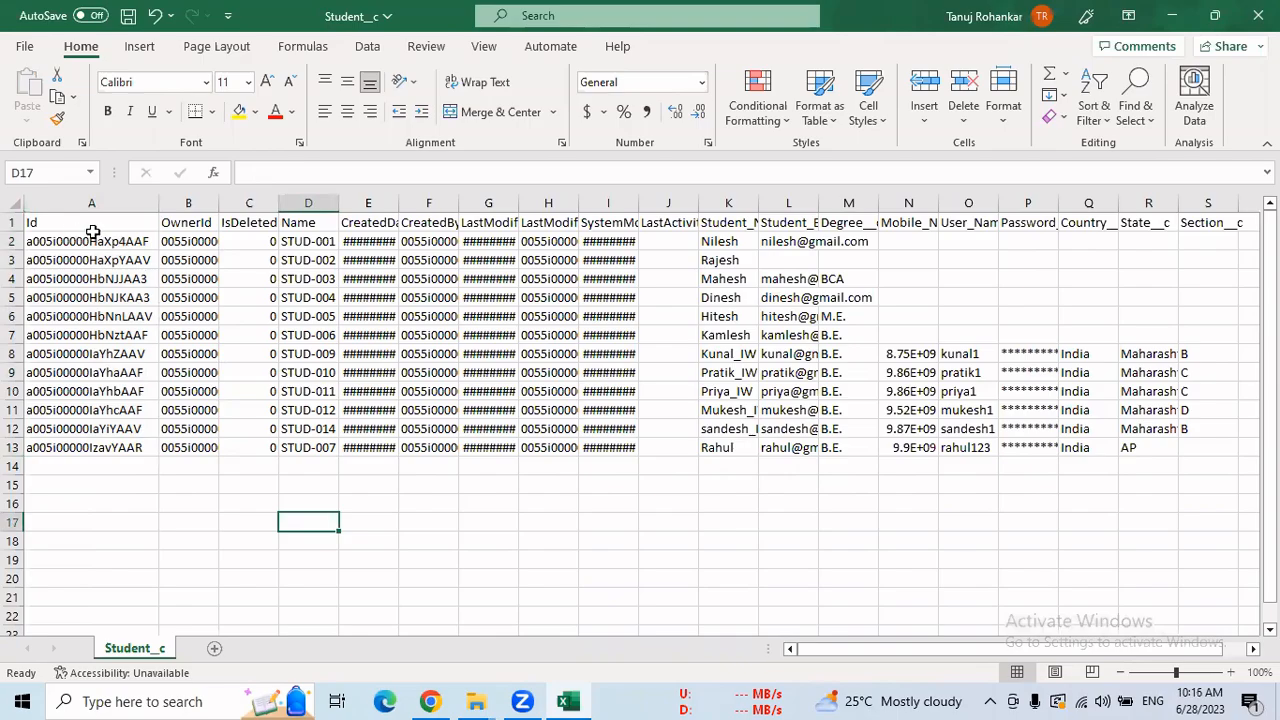
left_click_drag(84, 222, 98, 450)
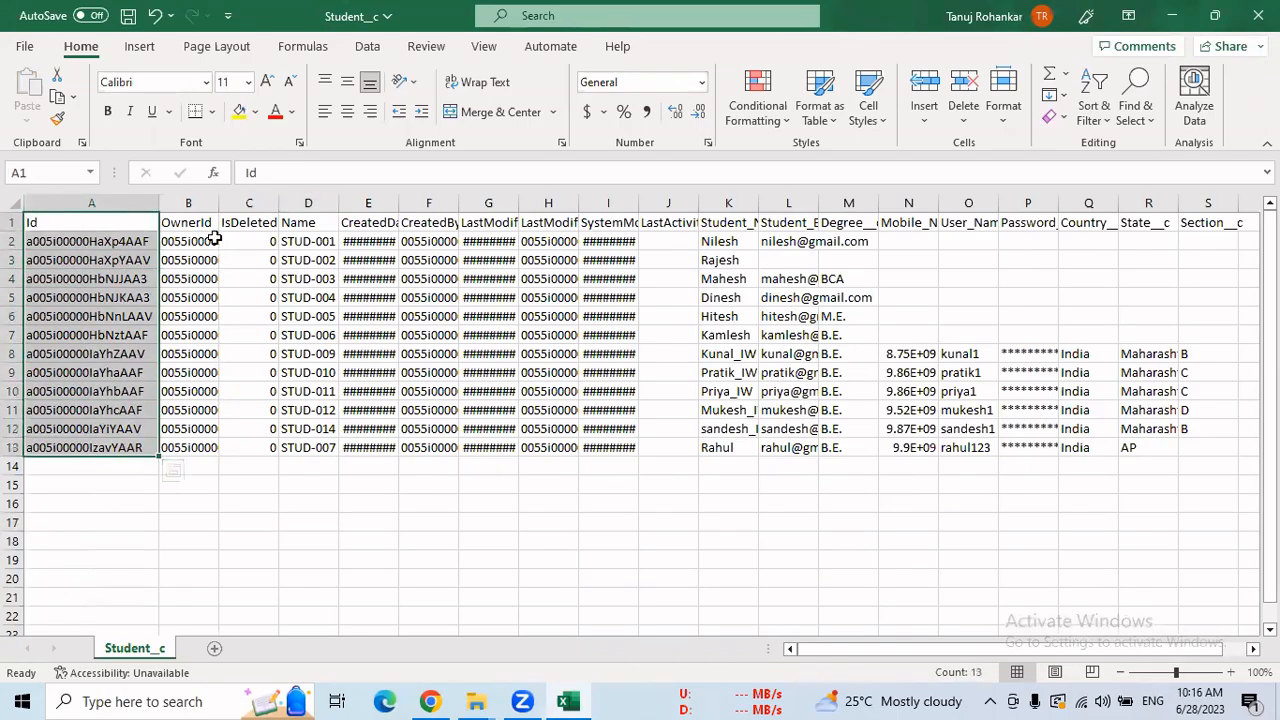
Delete the OwnerId and IsDeleted columns (B:C).
left_click_drag(191, 204, 252, 206)
right_click(241, 207)
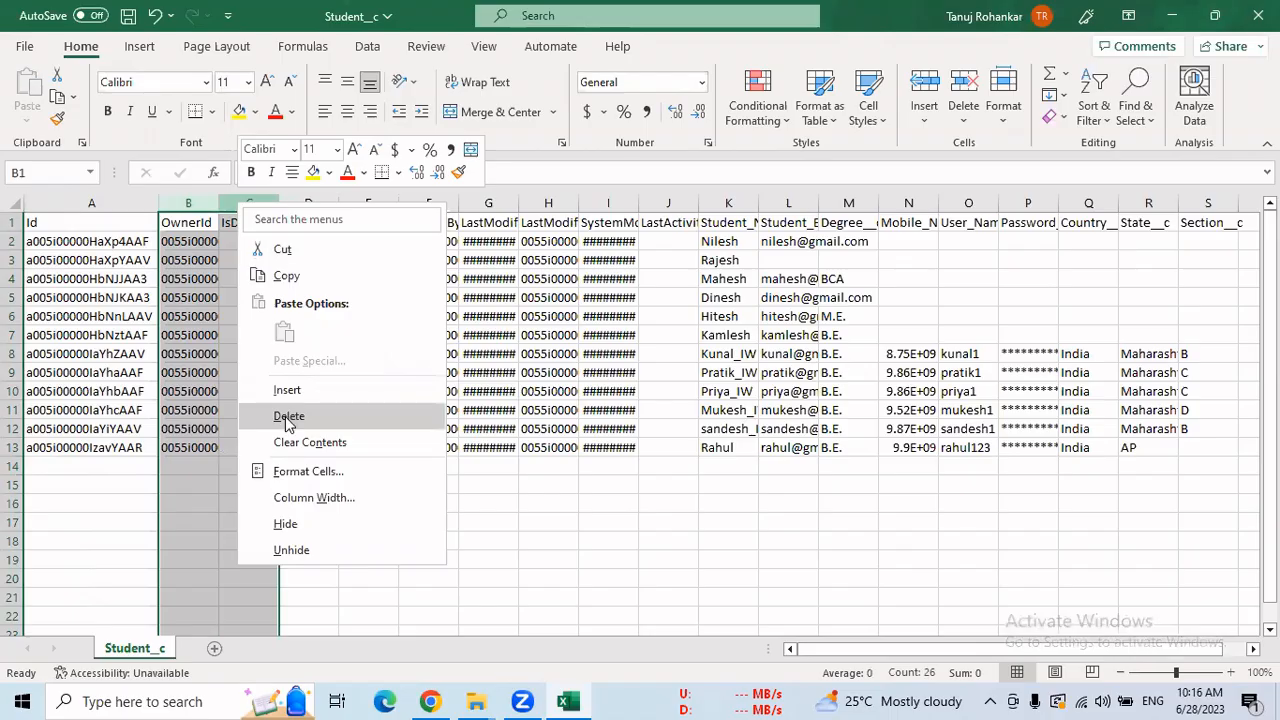
left_click(548, 533)
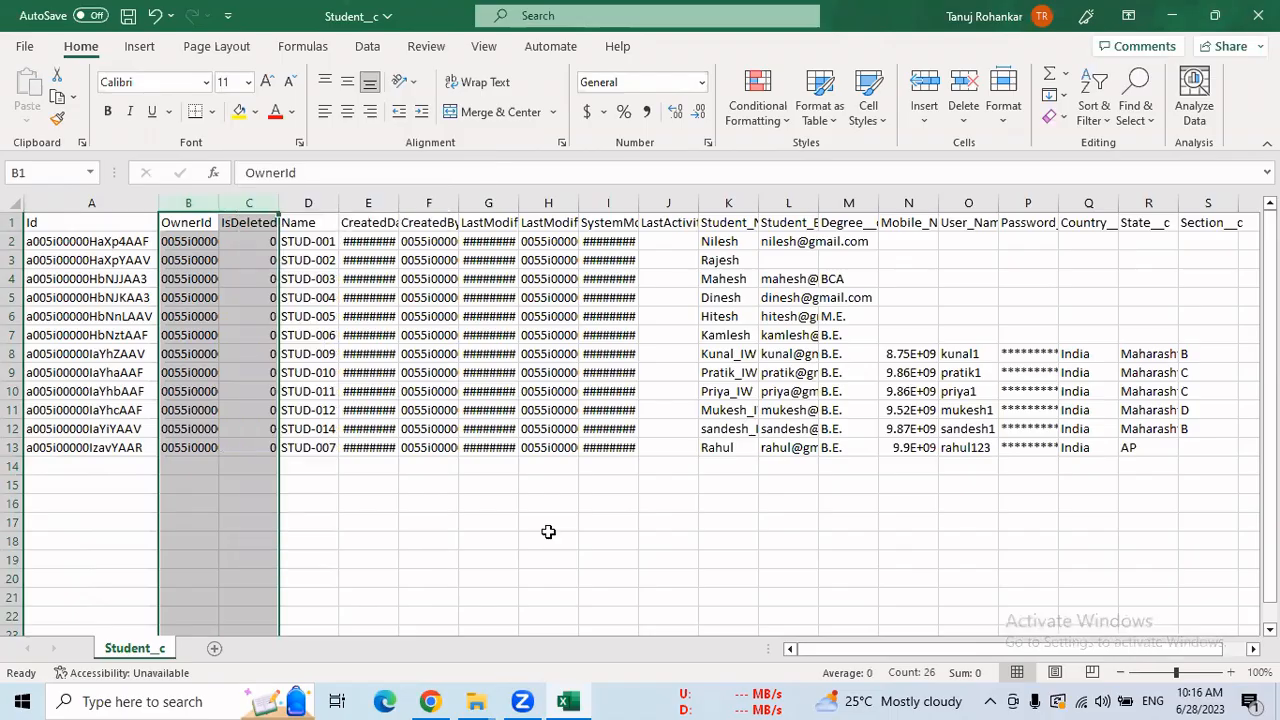
left_click(468, 518)
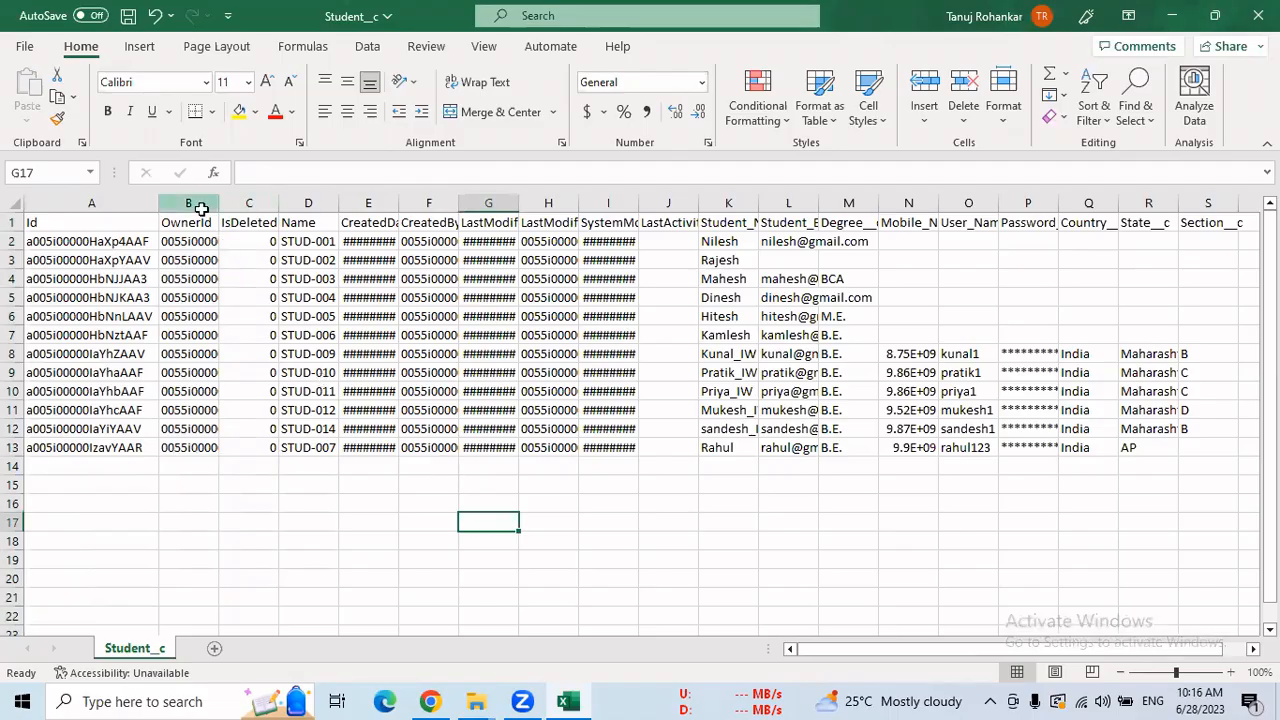
left_click_drag(201, 208, 246, 206)
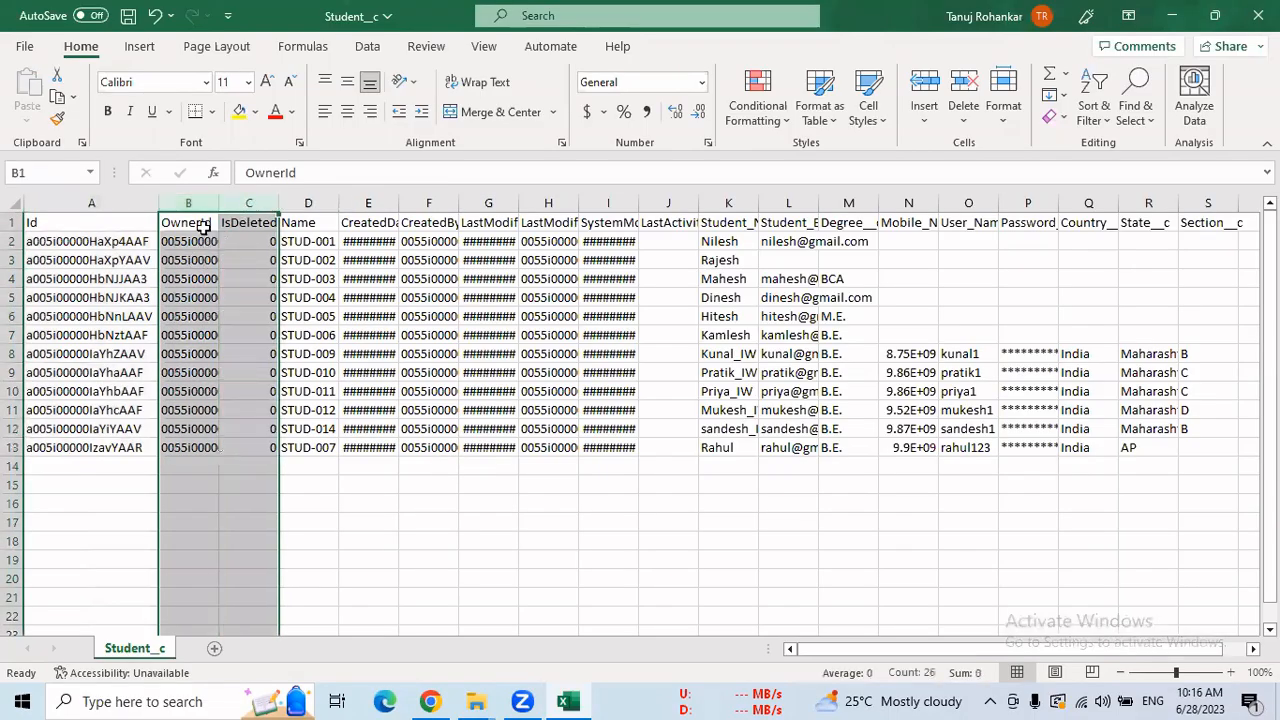
right_click(204, 201)
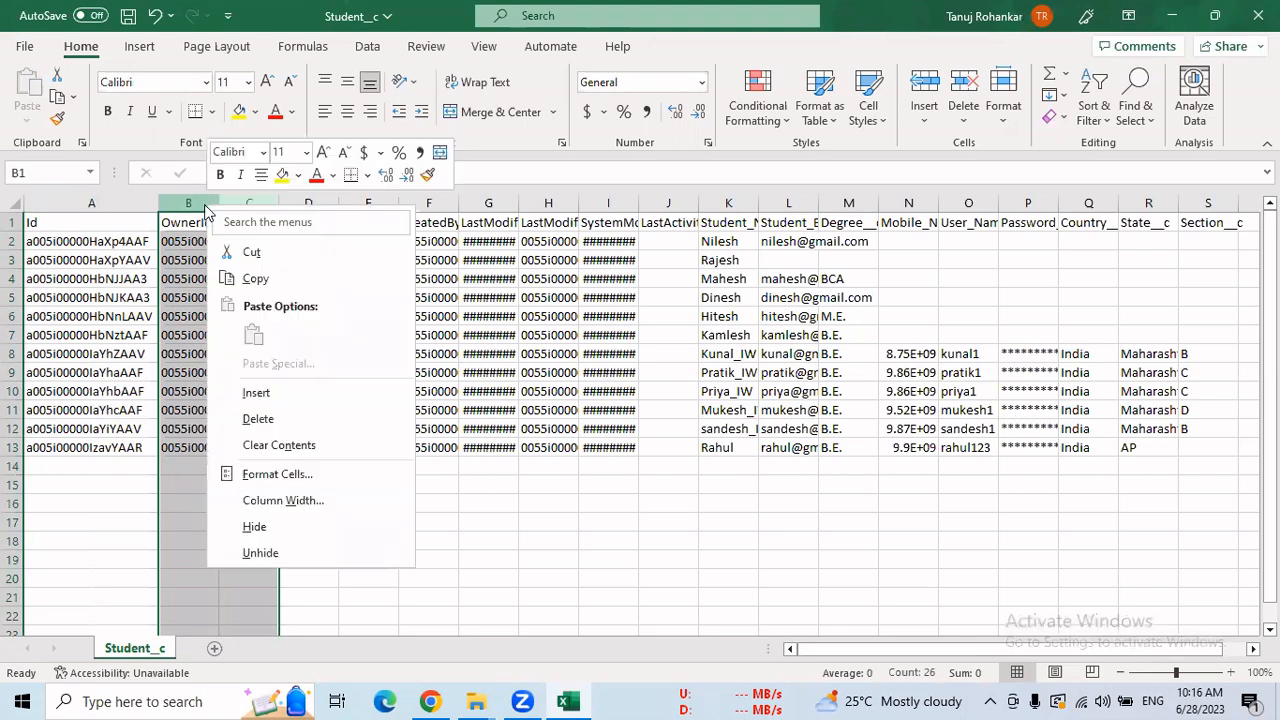
left_click(271, 428)
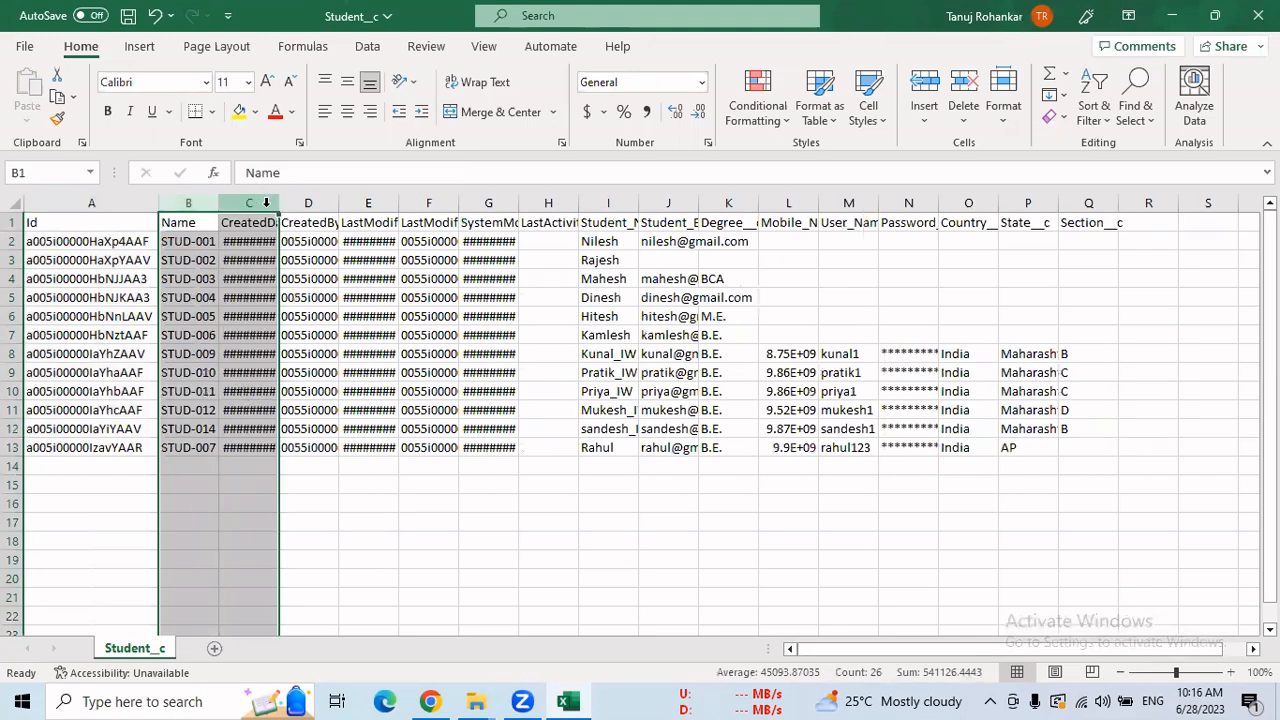
Delete the six audit columns from CreatedDate through LastActivityDate.
left_click_drag(266, 203, 426, 204)
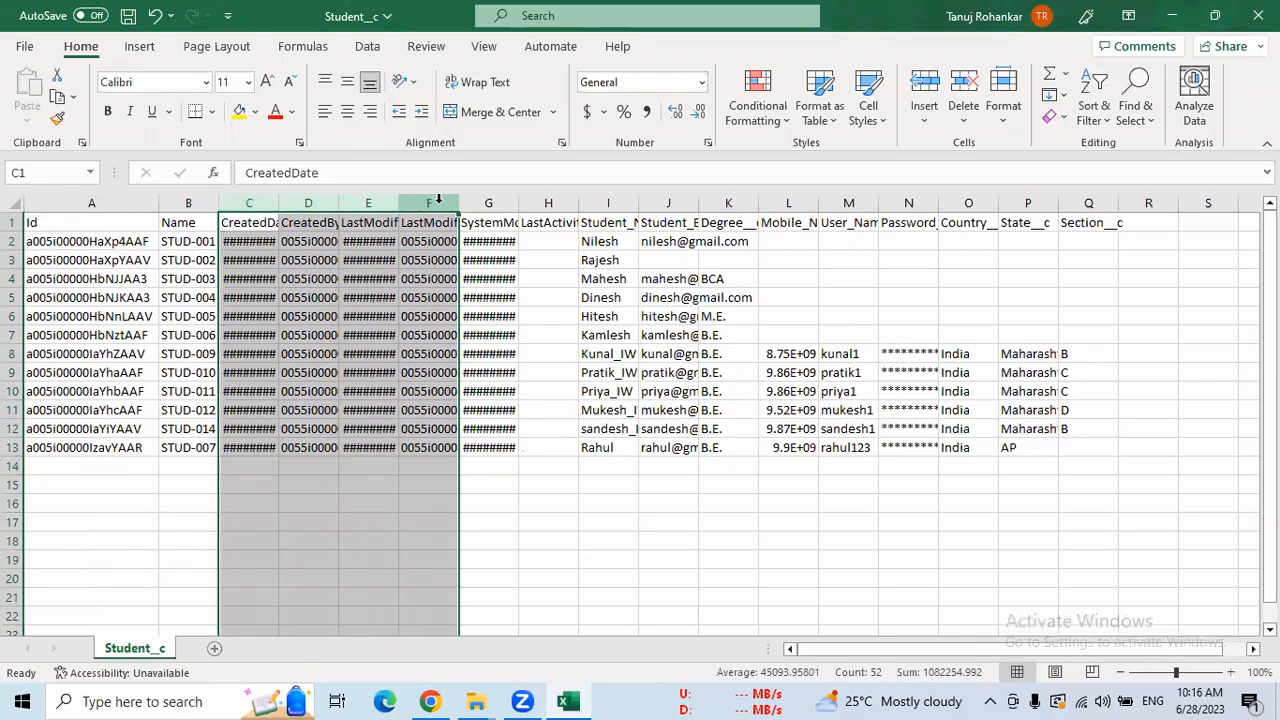
left_click_drag(258, 203, 536, 200)
right_click(537, 208)
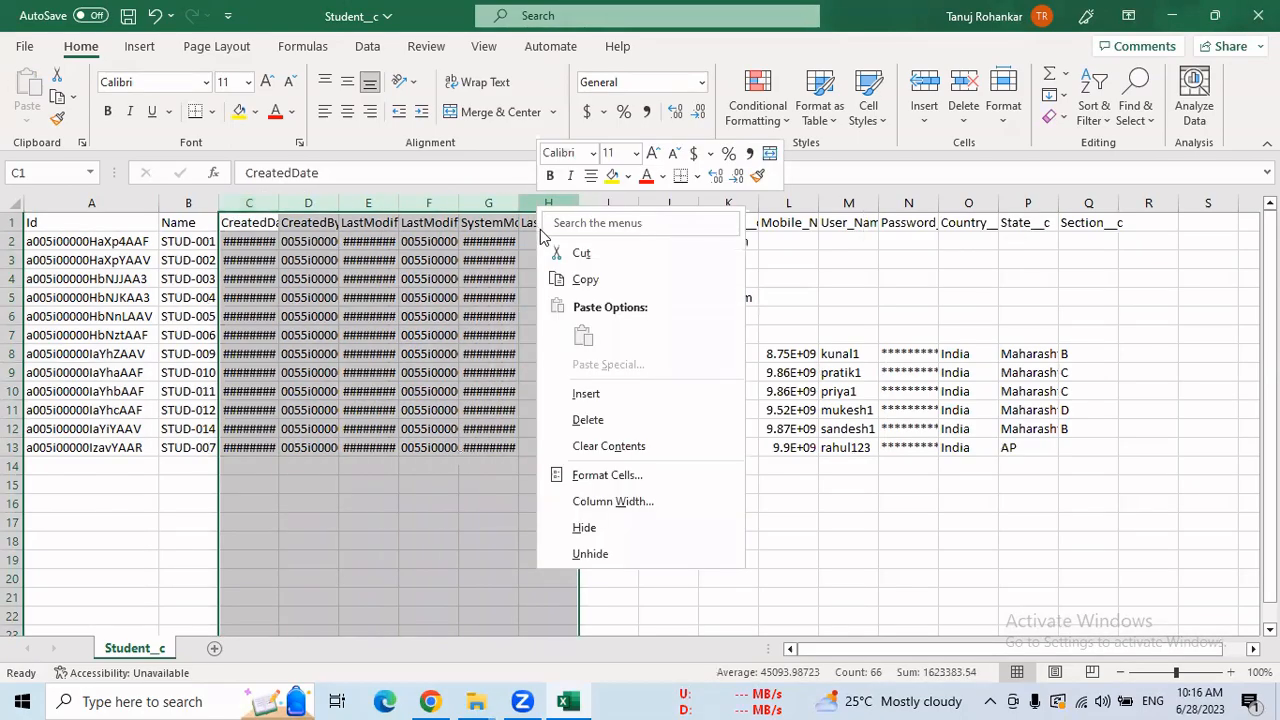
left_click(600, 419)
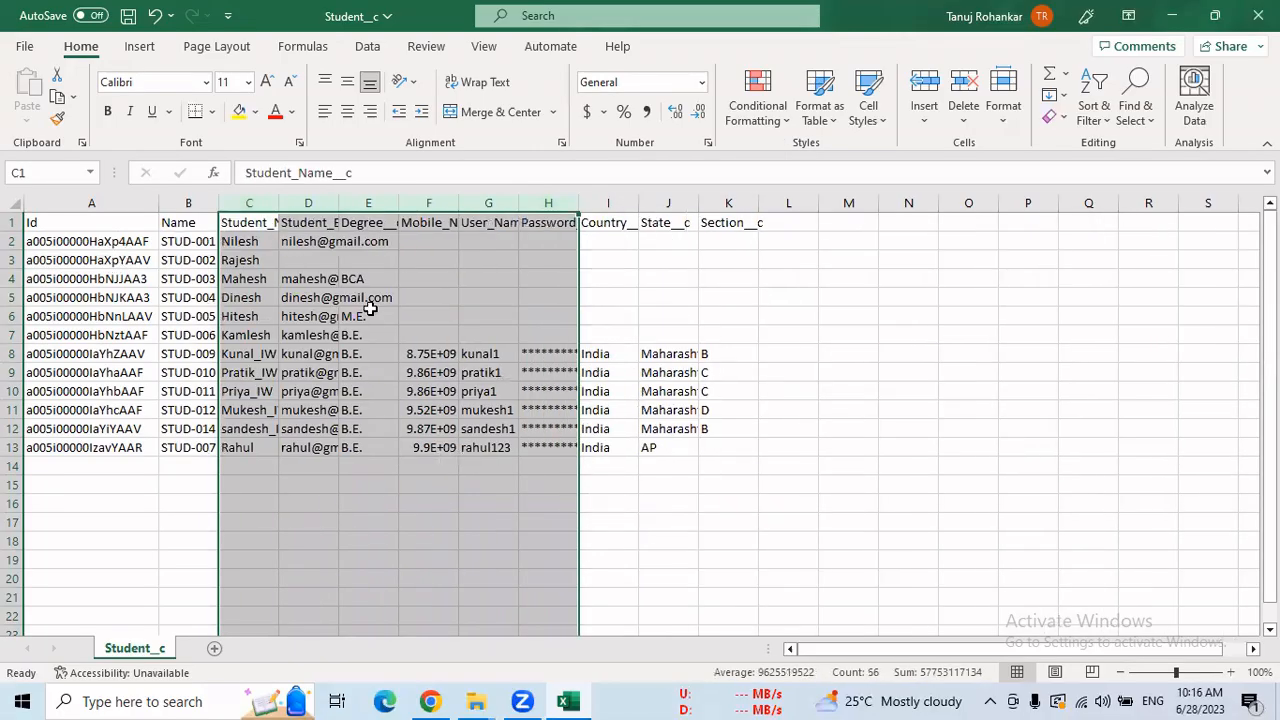
left_click(948, 296)
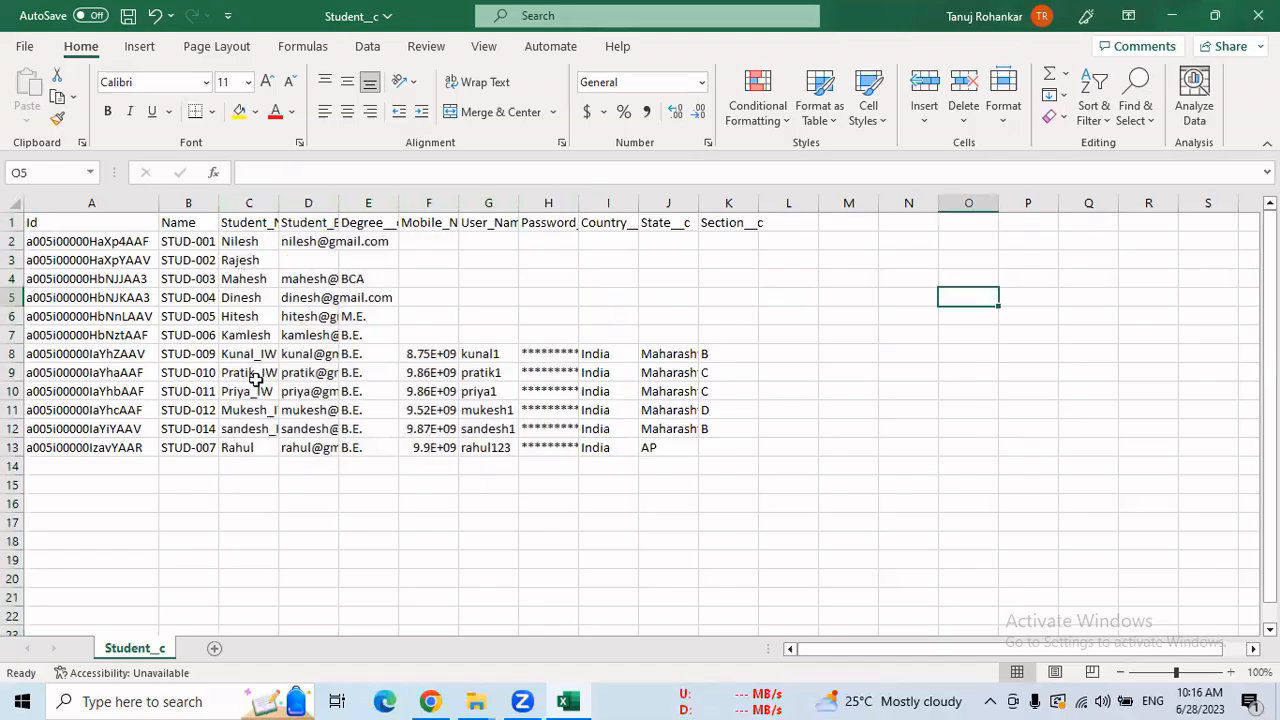
Autofit columns C, D and E, and enter the missing email address for STUD-002 in D3.
double_click(279, 203)
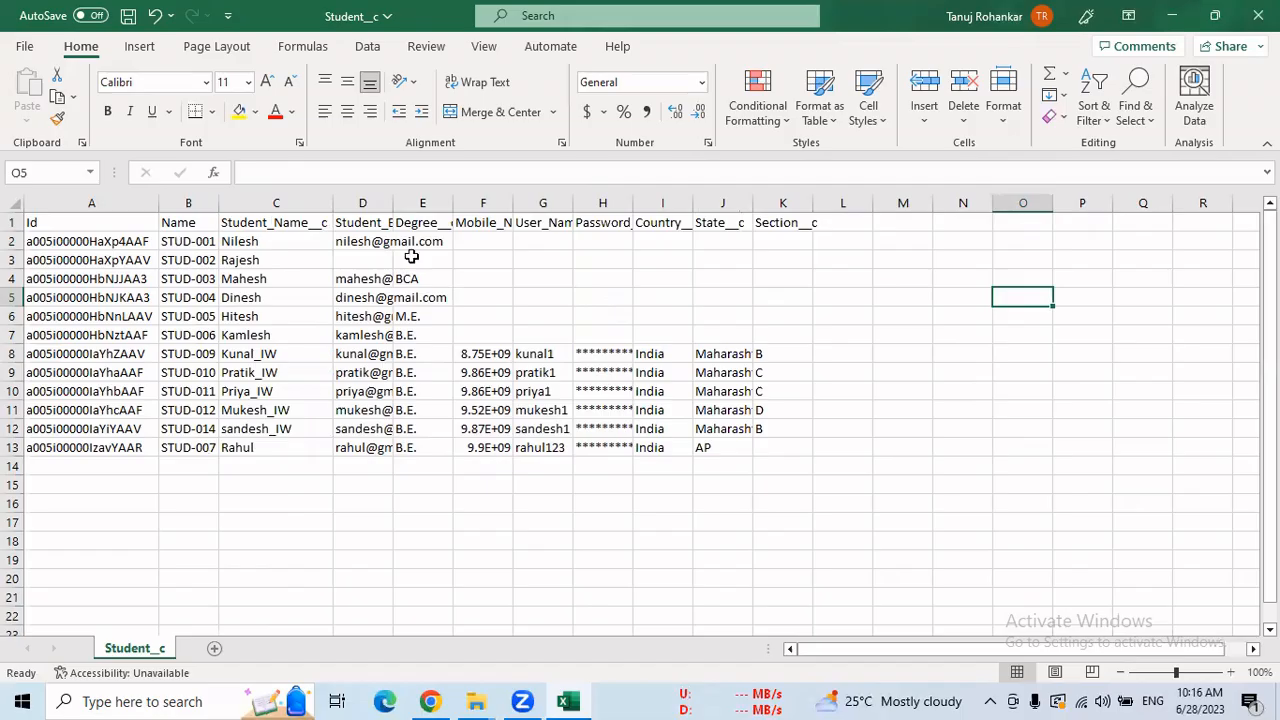
double_click(393, 203)
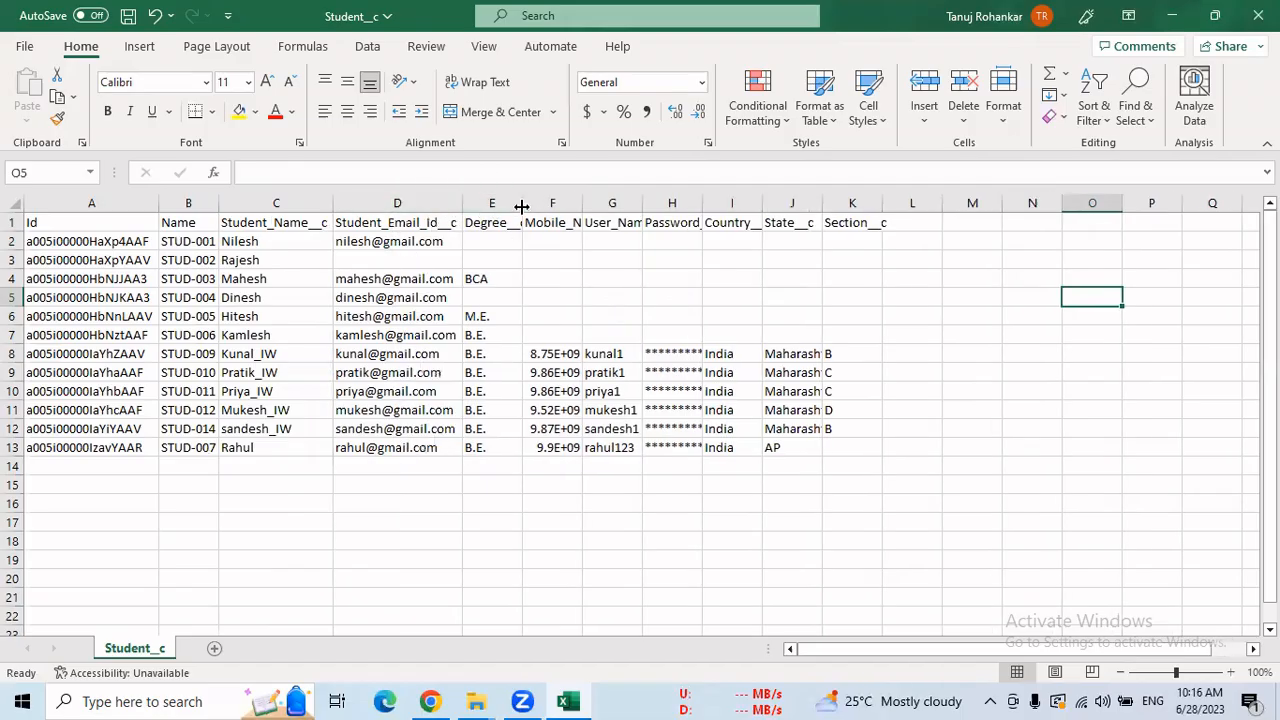
double_click(523, 203)
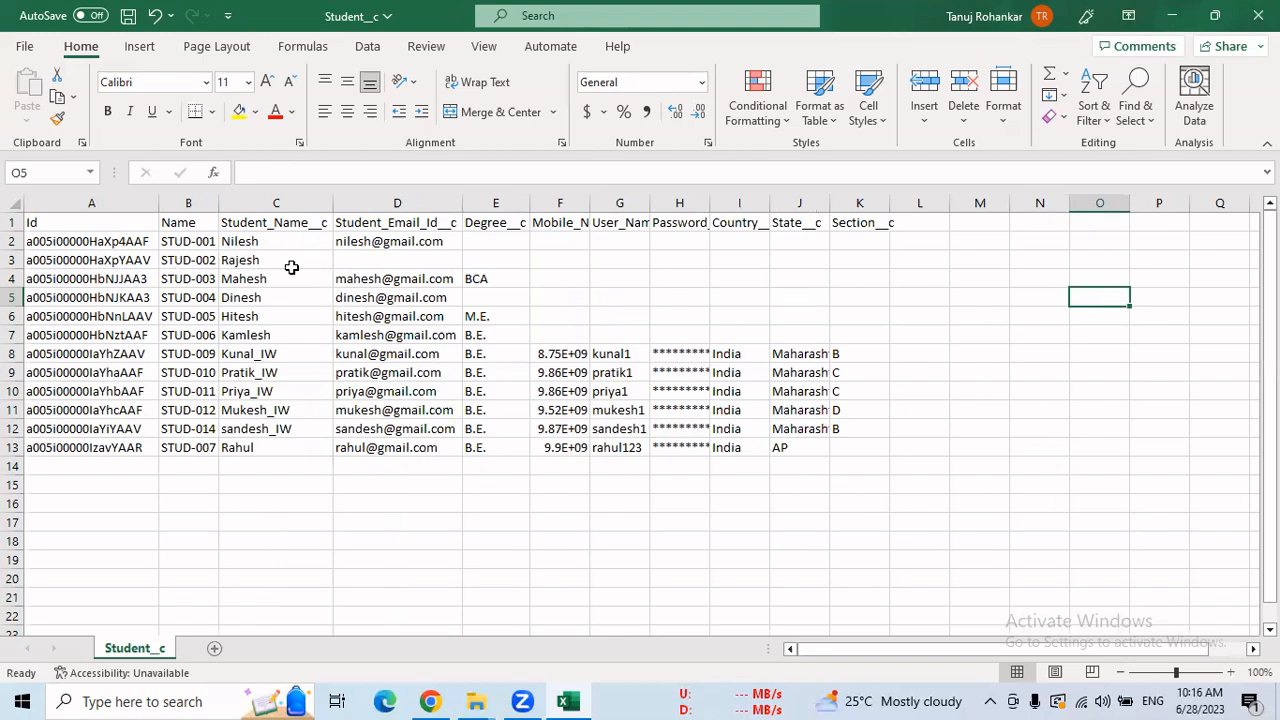
left_click(355, 260)
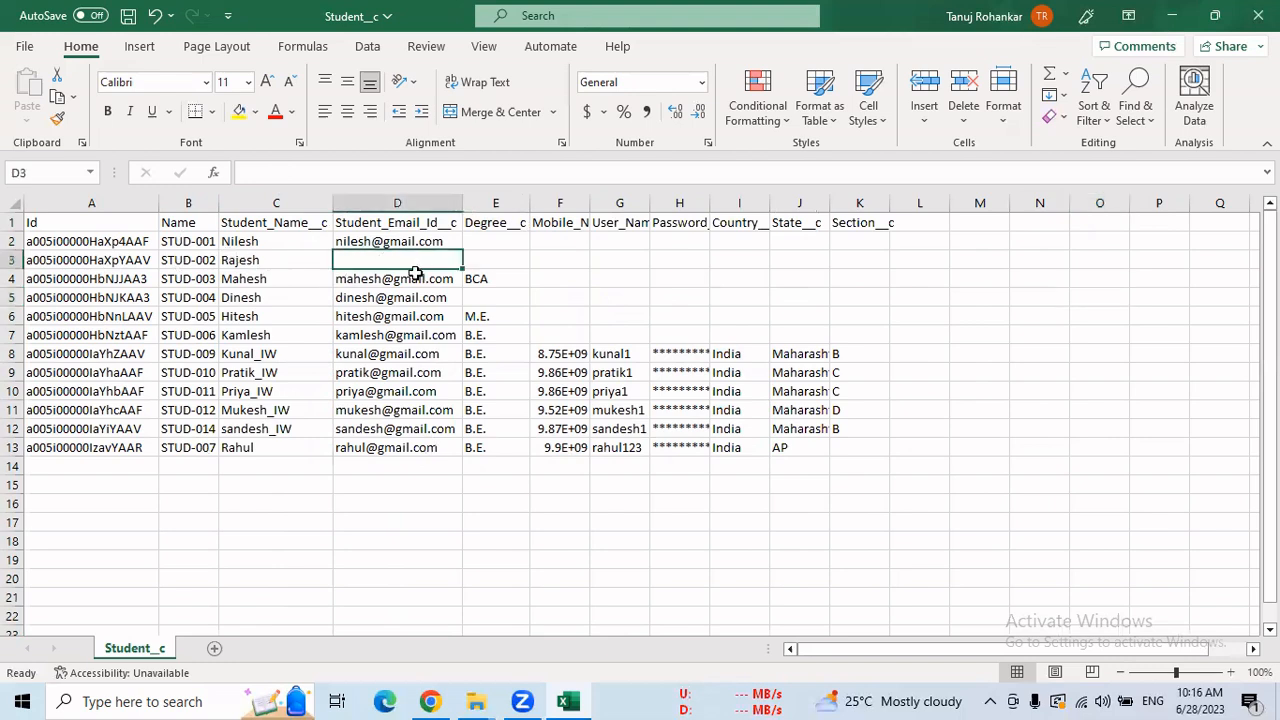
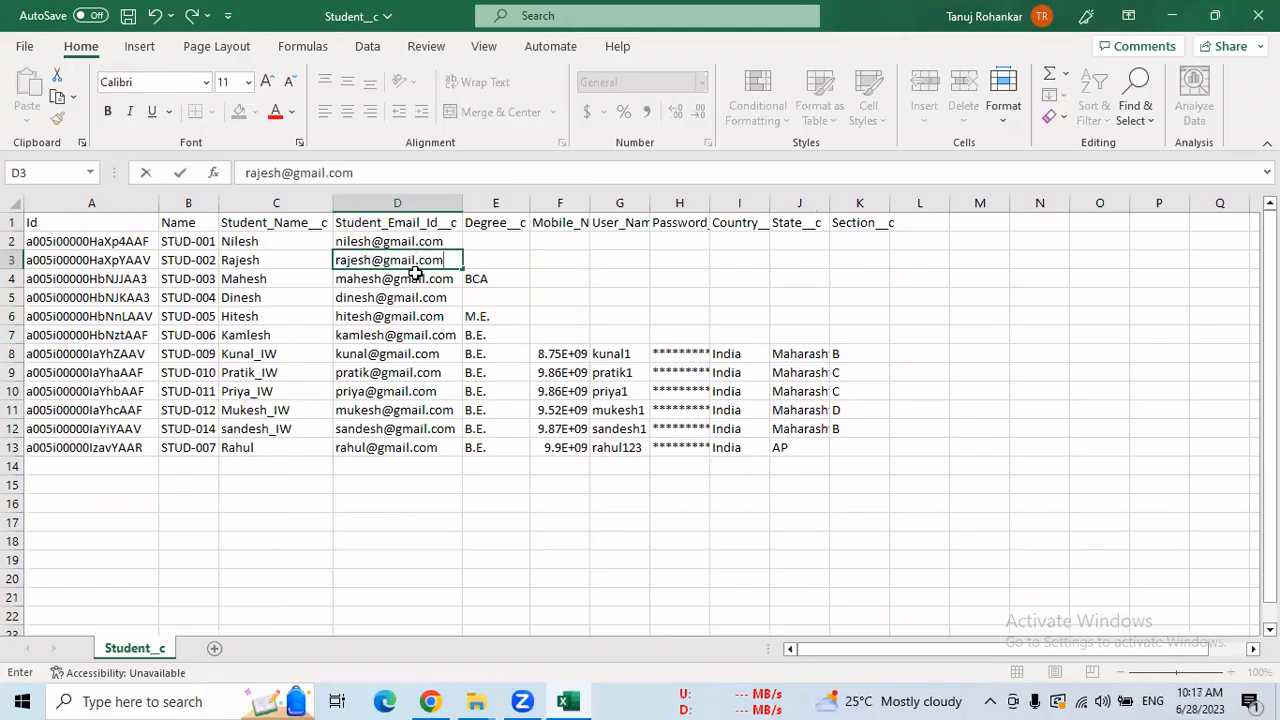
left_click(479, 243)
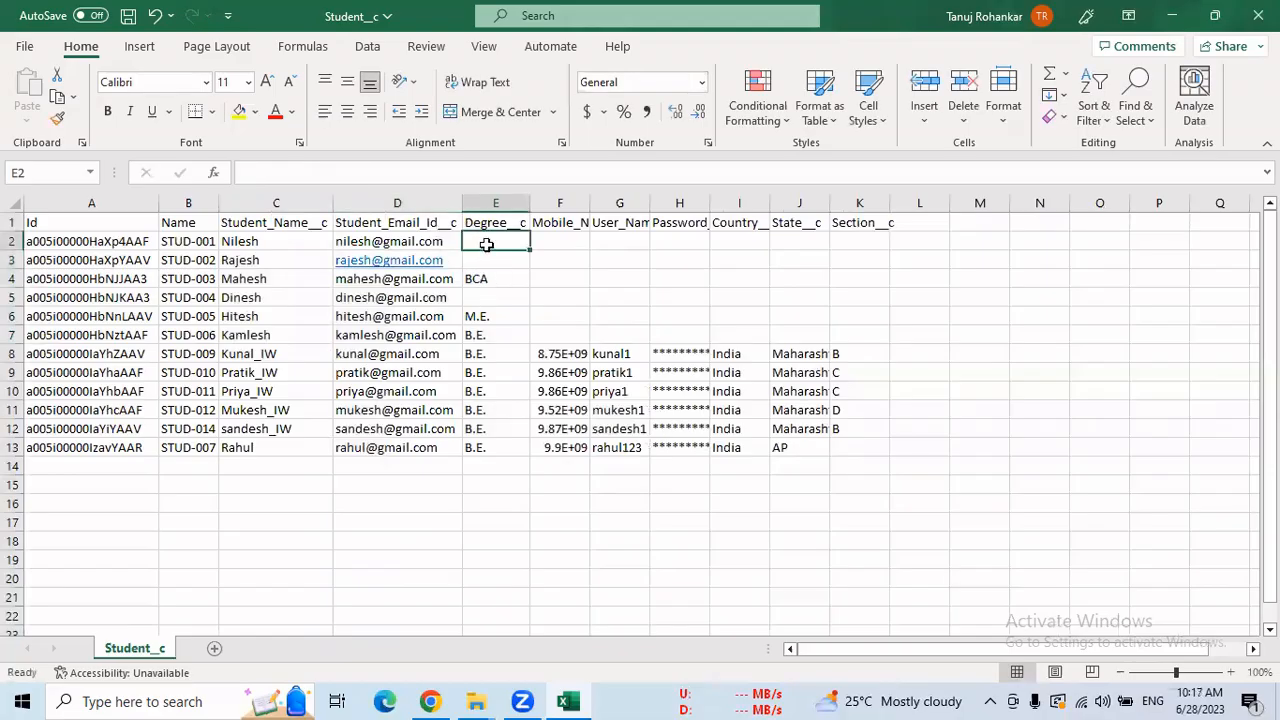
Copy B.E. from E7 into the blank Degree cells E2, E3 and E5.
left_click(486, 340)
key("ctrl+c")
left_click_drag(478, 242, 481, 261)
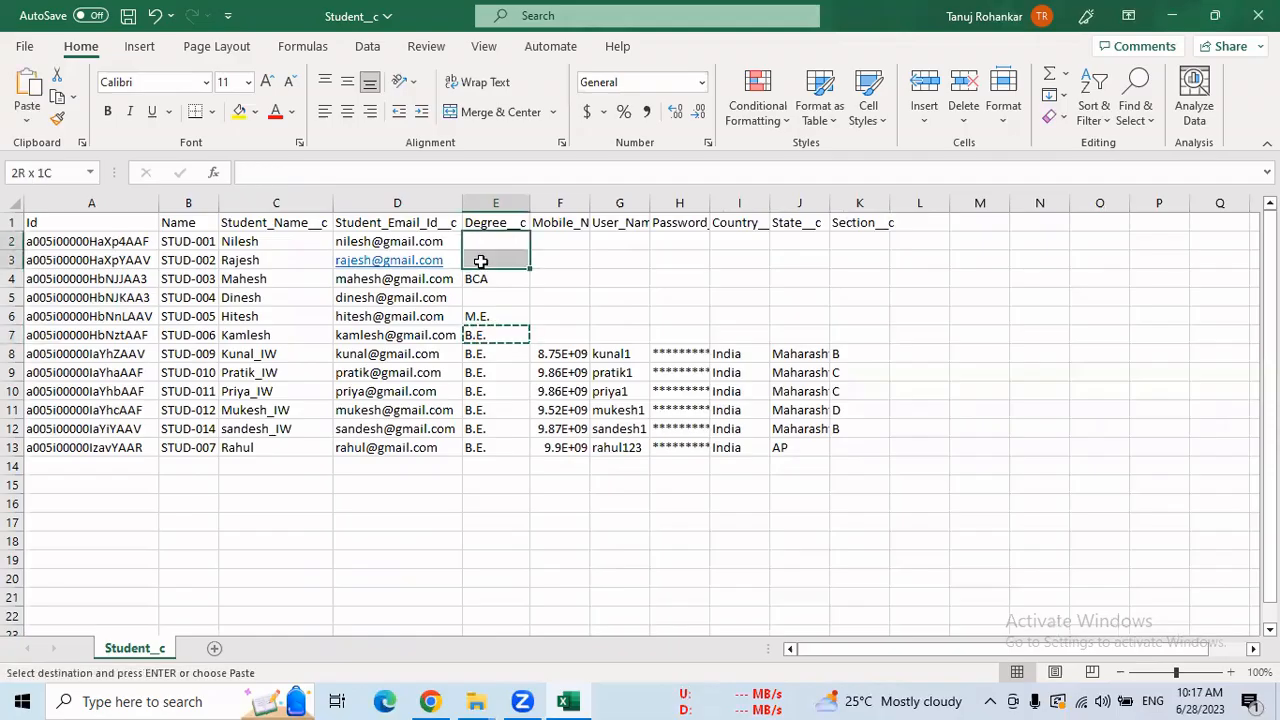
key("ctrl+v")
left_click(491, 297)
key("ctrl+v")
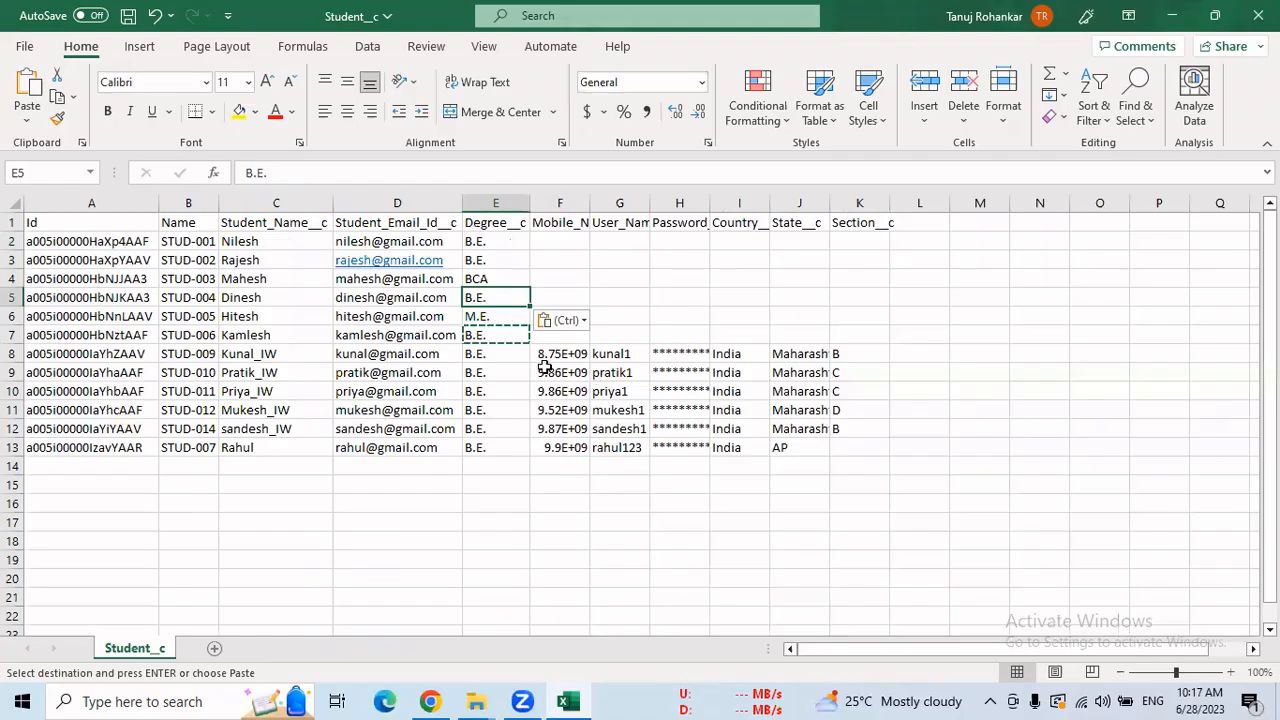
left_click(371, 240)
key("F2")
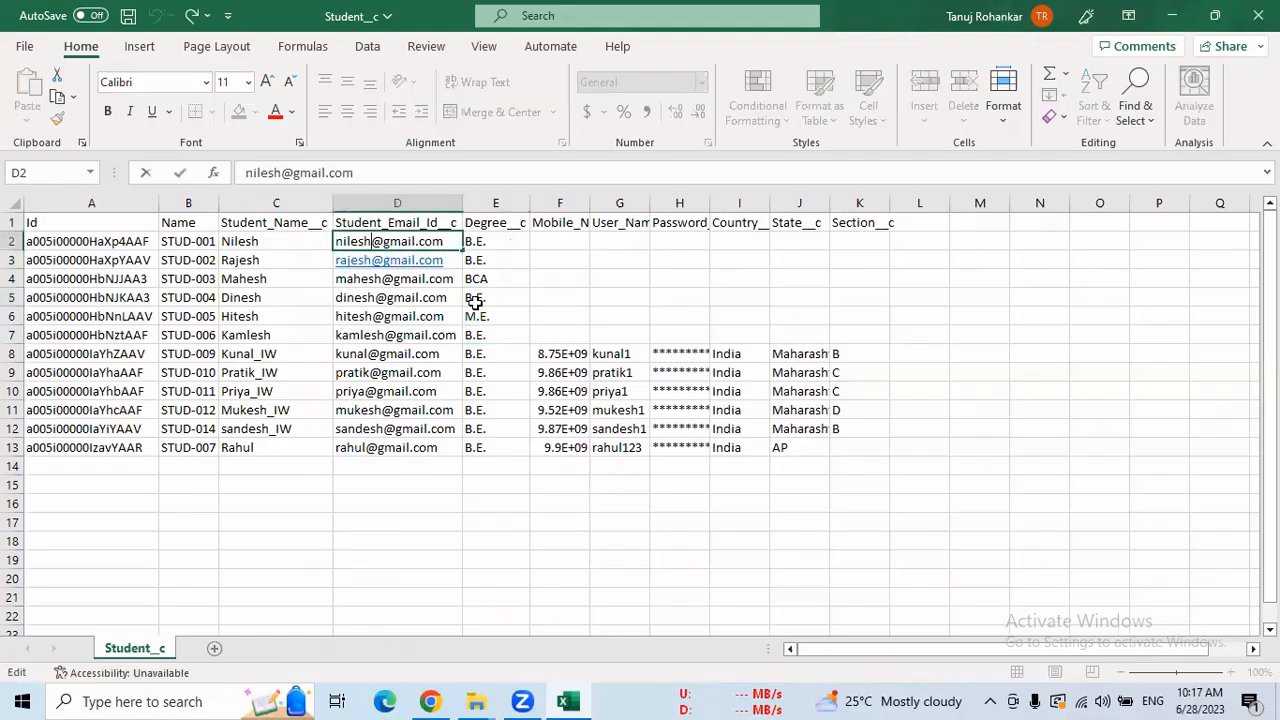
Insert _UPD before the @ in the D2 email and copy the _UPD text.
type("_")
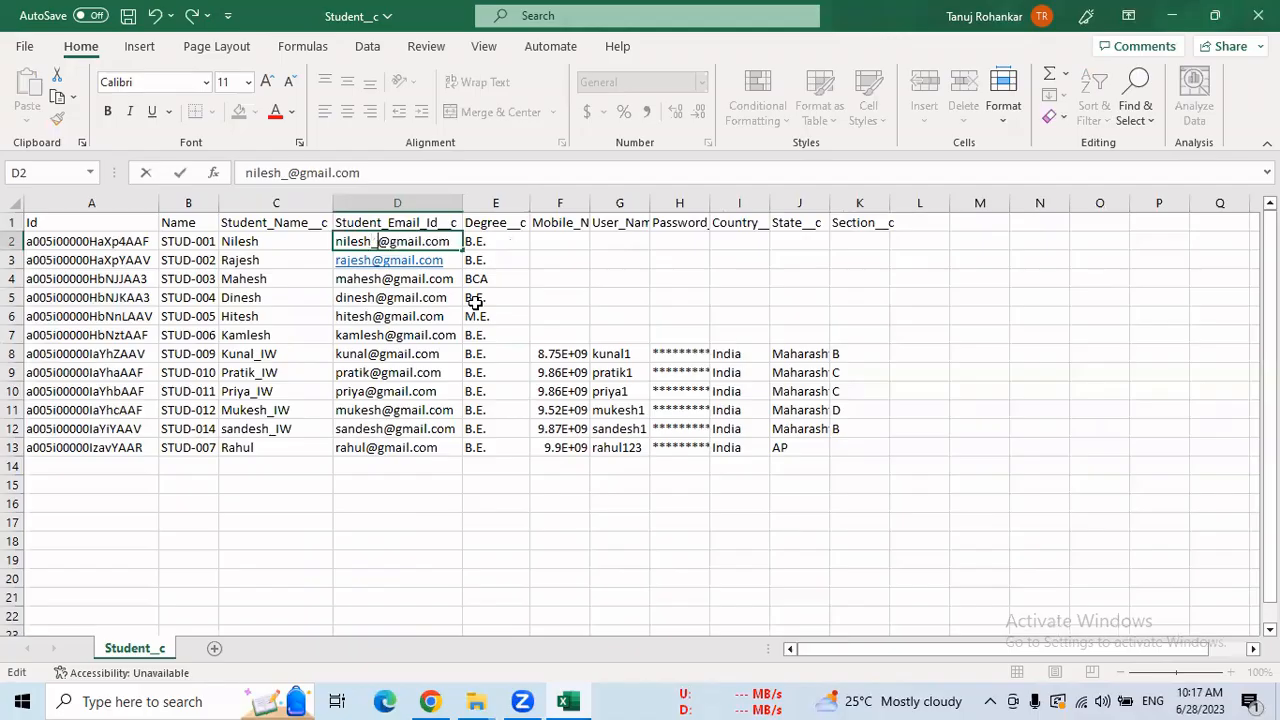
type("IW")
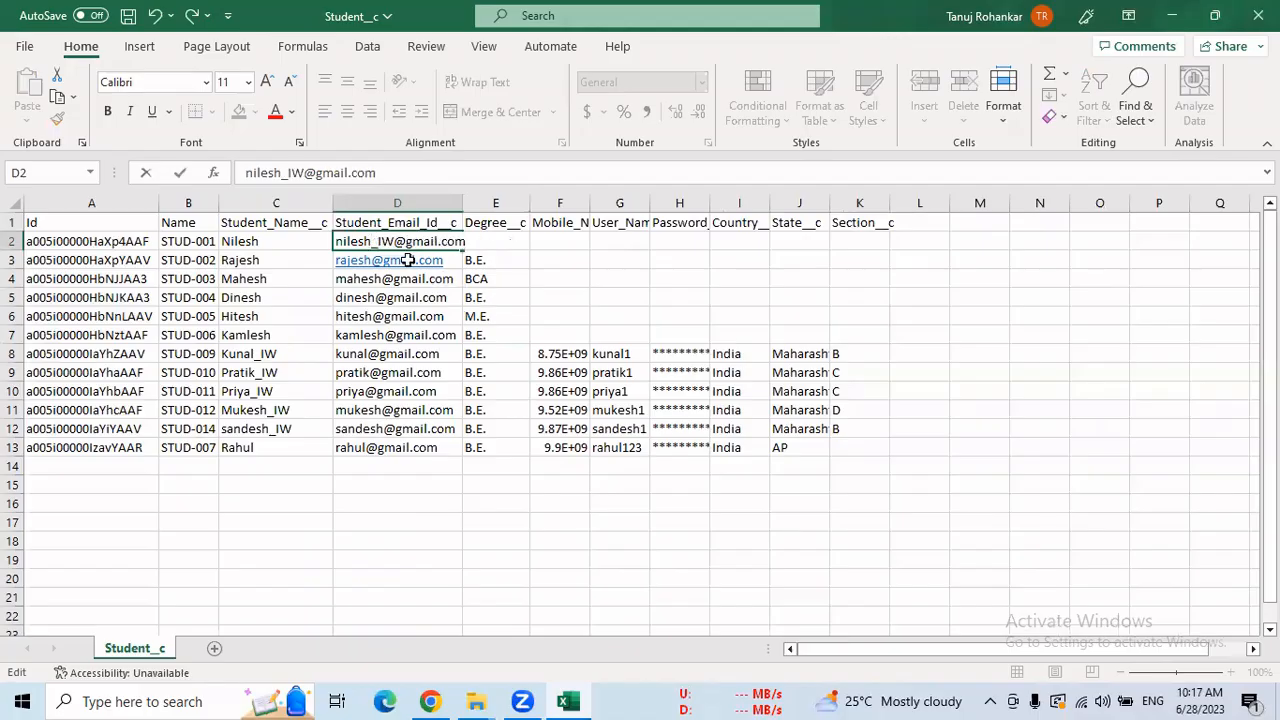
key("BackSpace")
key("BackSpace")
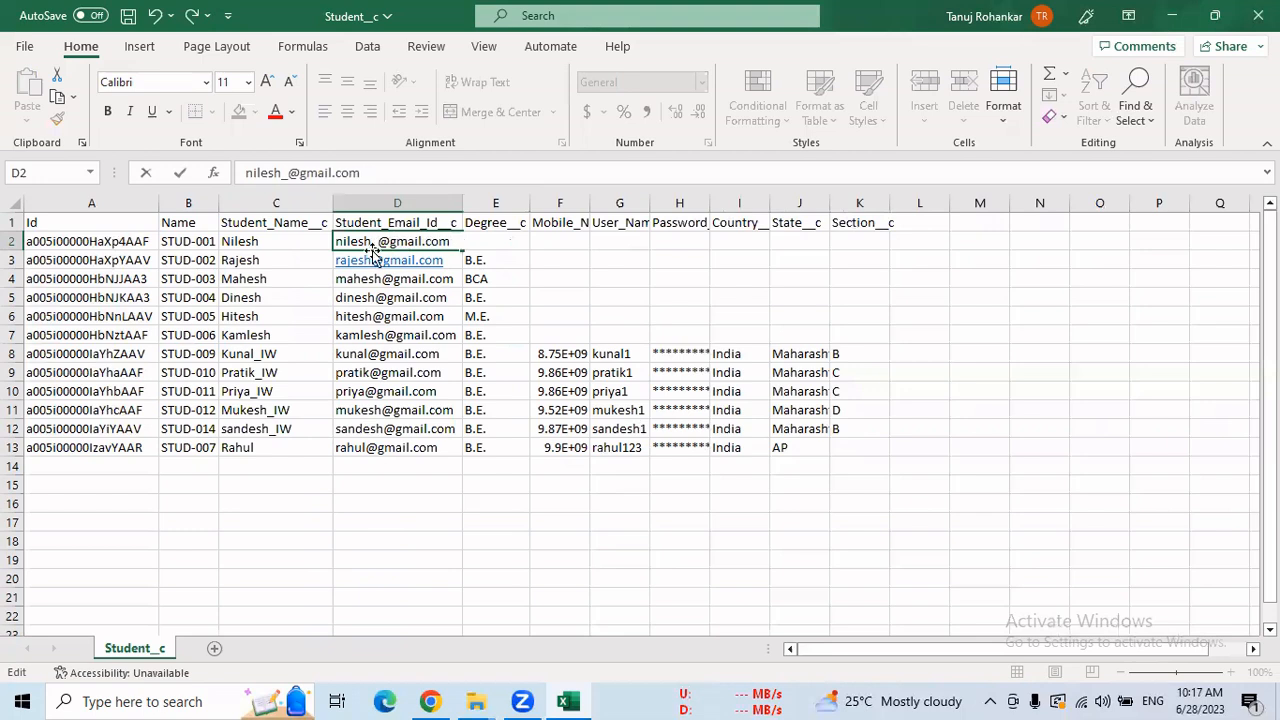
type("UPD")
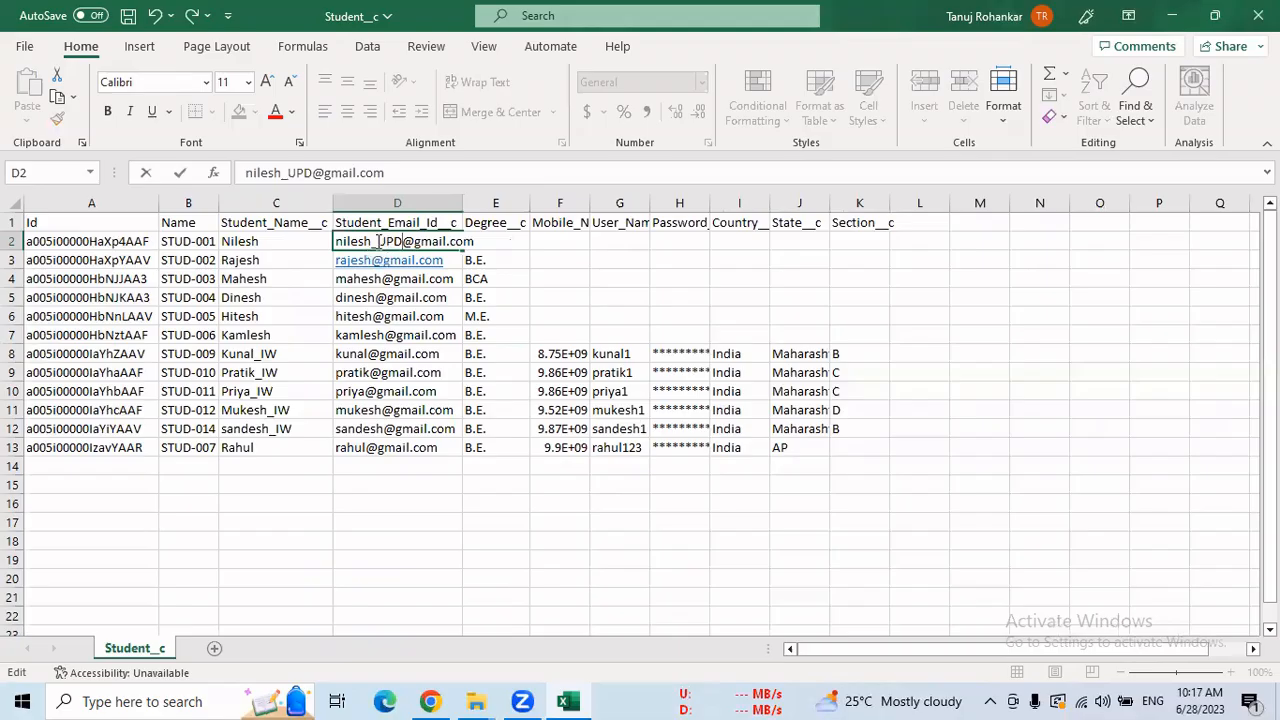
left_click_drag(380, 241, 398, 242)
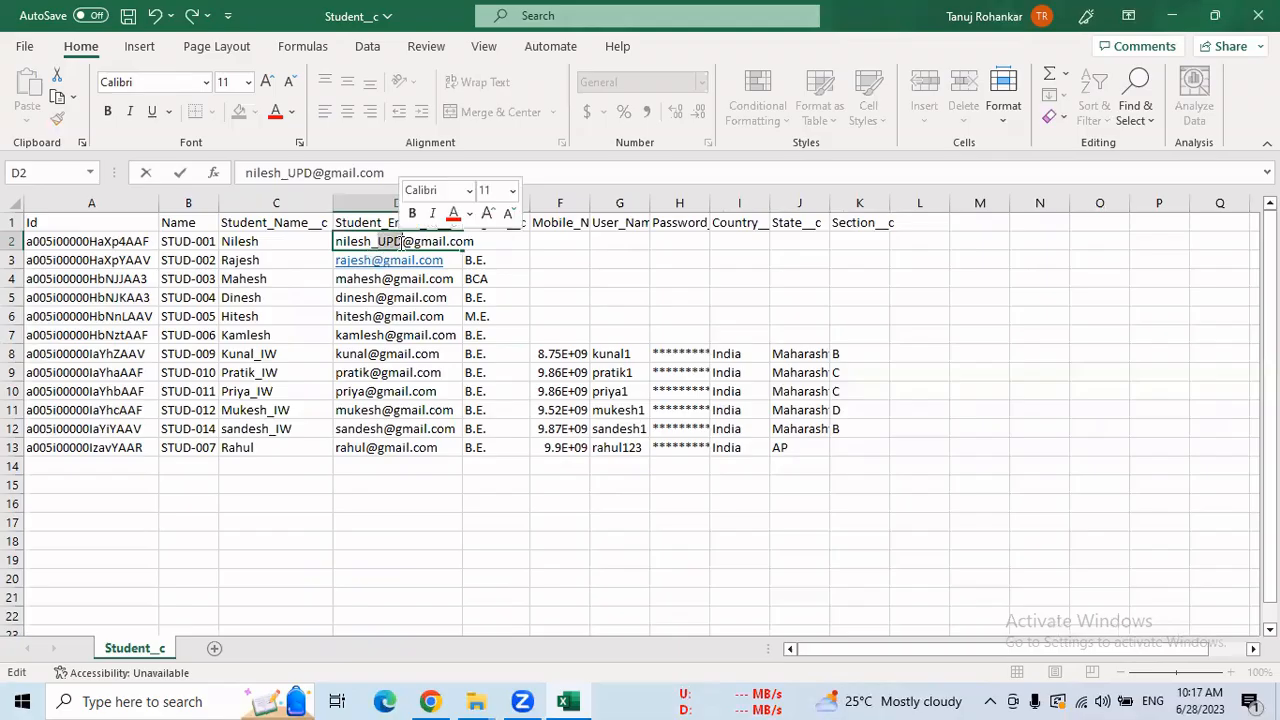
left_click(402, 243)
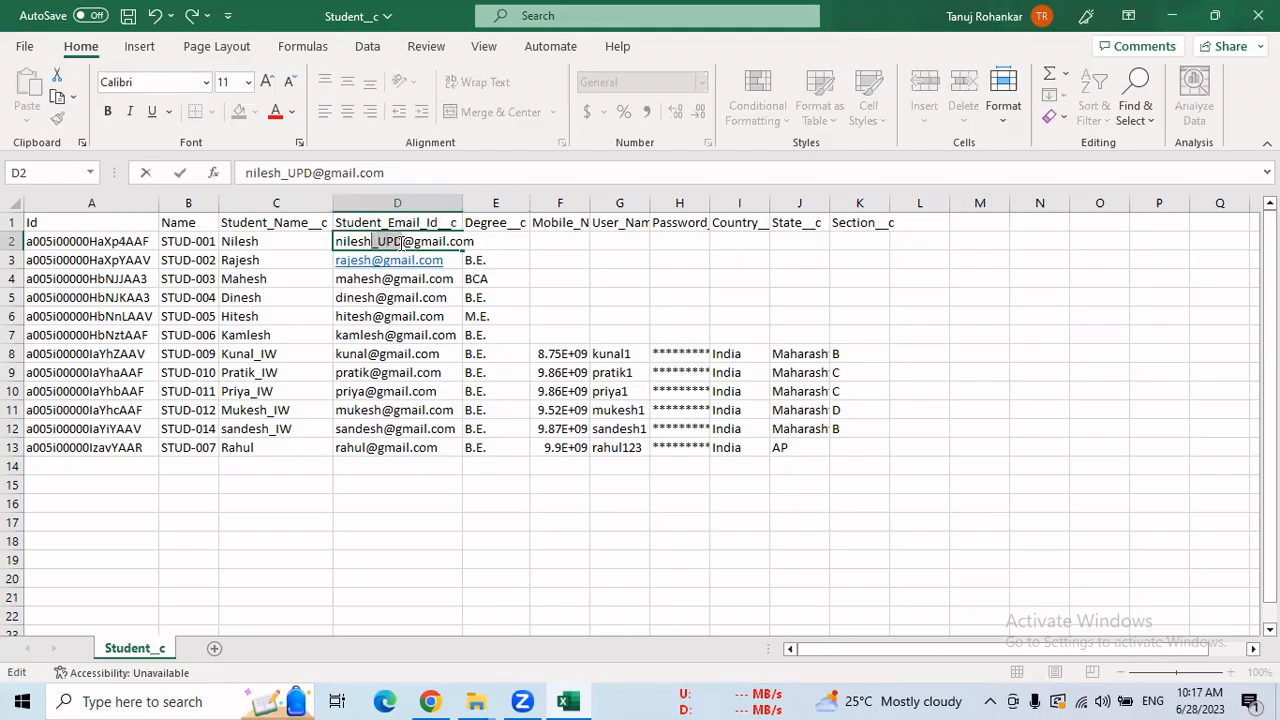
key("ctrl+c")
key("Return")
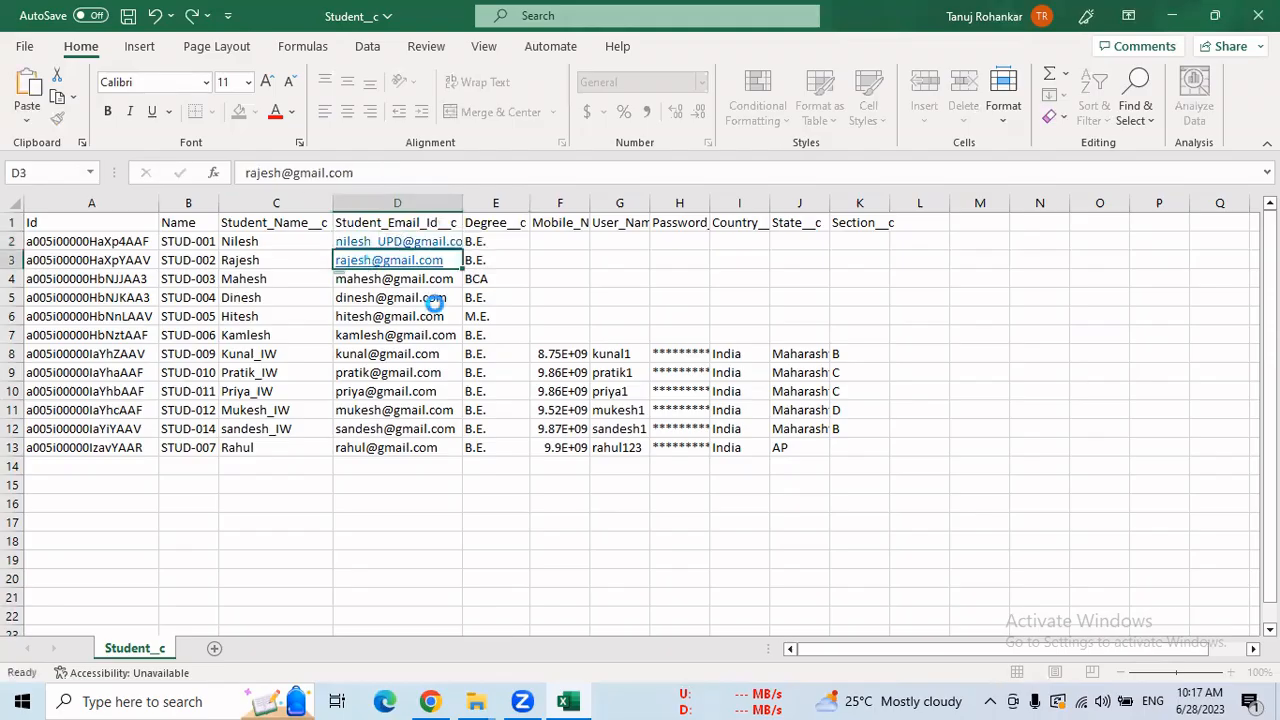
Paste _UPD into the emails in D3 through D6.
key("F2")
key("Left")
key("Left")
key("Left")
key("Left")
key("Left")
key("Left")
key("Left")
key("Left")
key("Left")
key("Left")
key("ctrl+v")
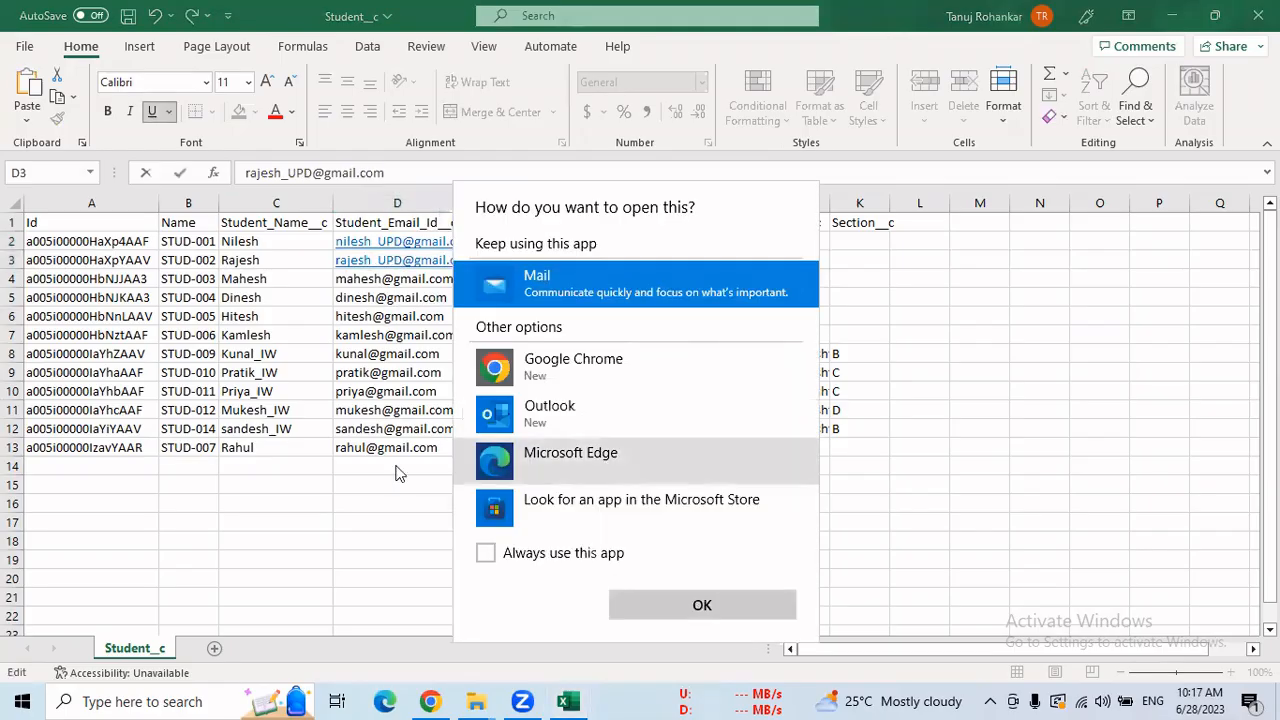
left_click(369, 384)
left_click(380, 278)
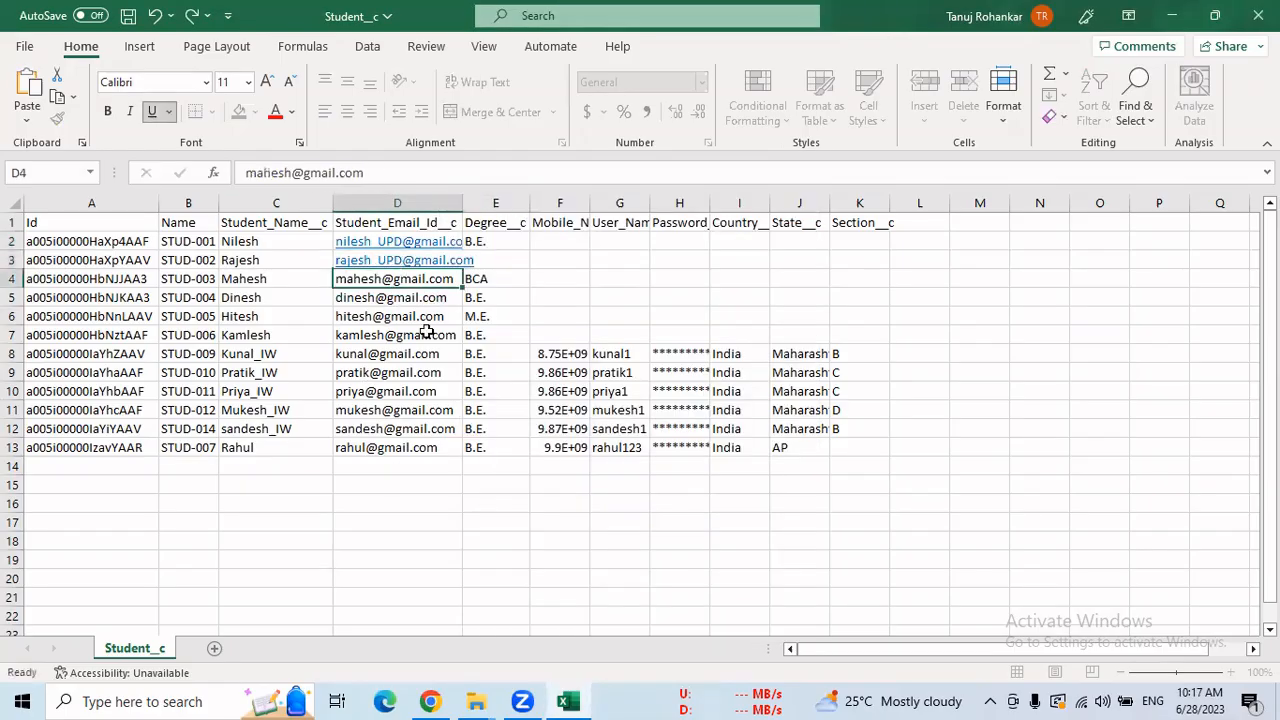
key("ctrl+v")
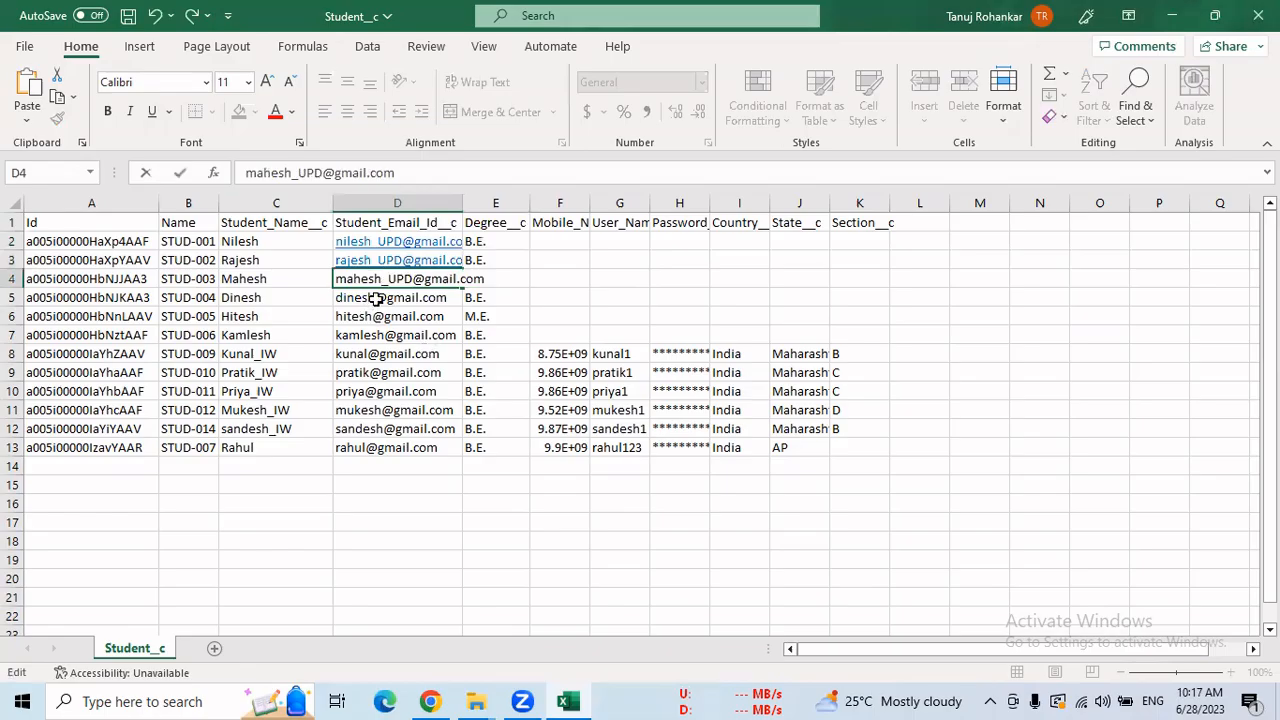
left_click(375, 298)
double_click(374, 298)
key("ctrl+v")
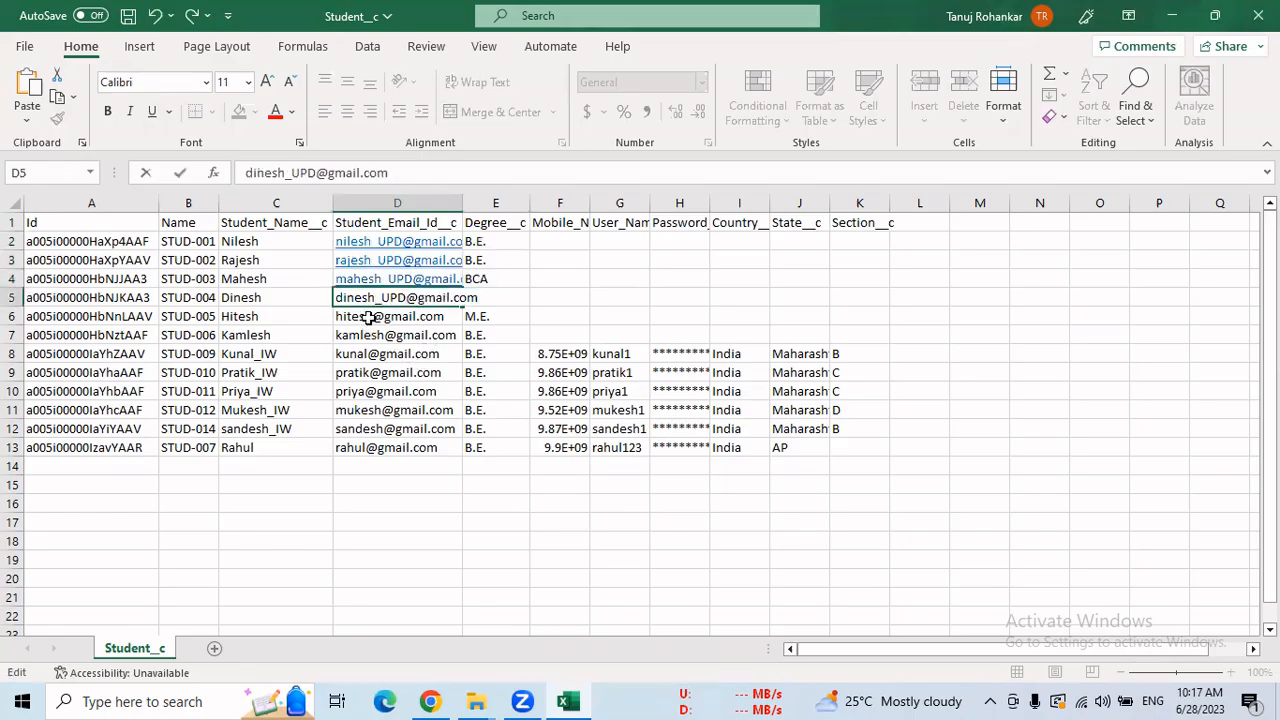
left_click(390, 318)
double_click(376, 318)
key("ctrl+v")
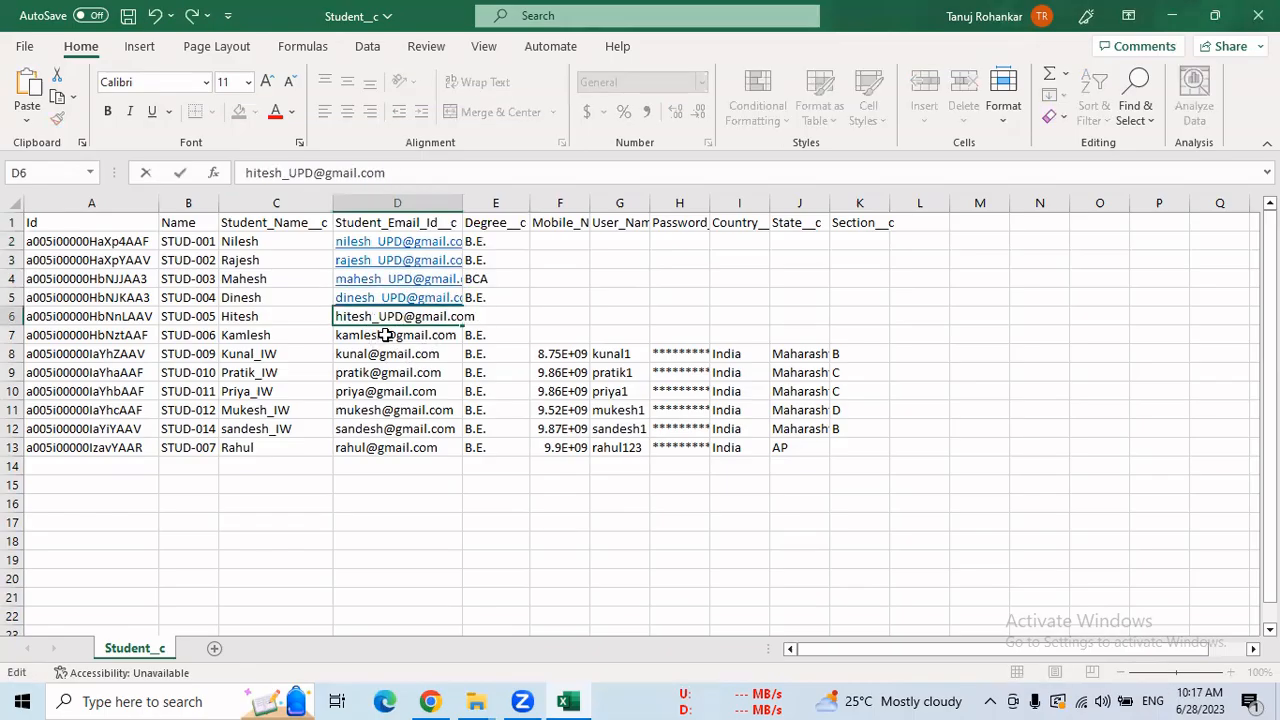
Paste _UPD into the emails in D7 through D13, then close the saved workbook.
double_click(386, 336)
key("ctrl+v")
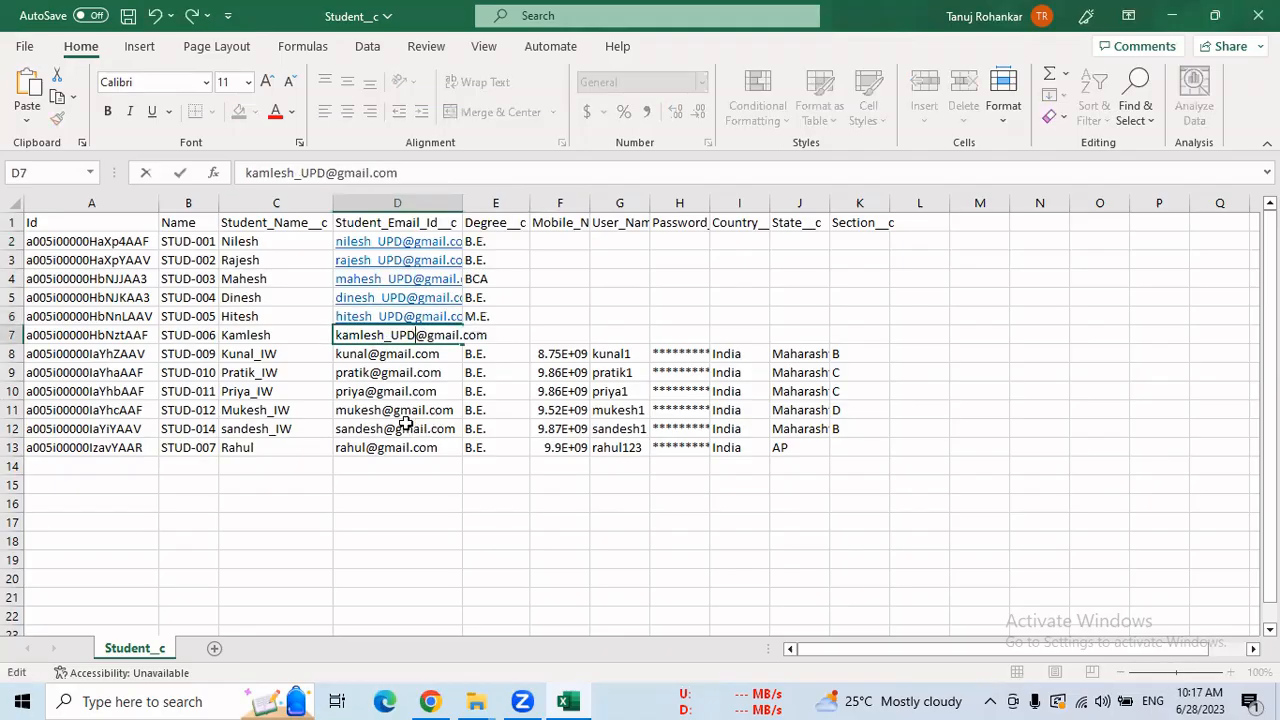
double_click(369, 354)
key("ctrl+v")
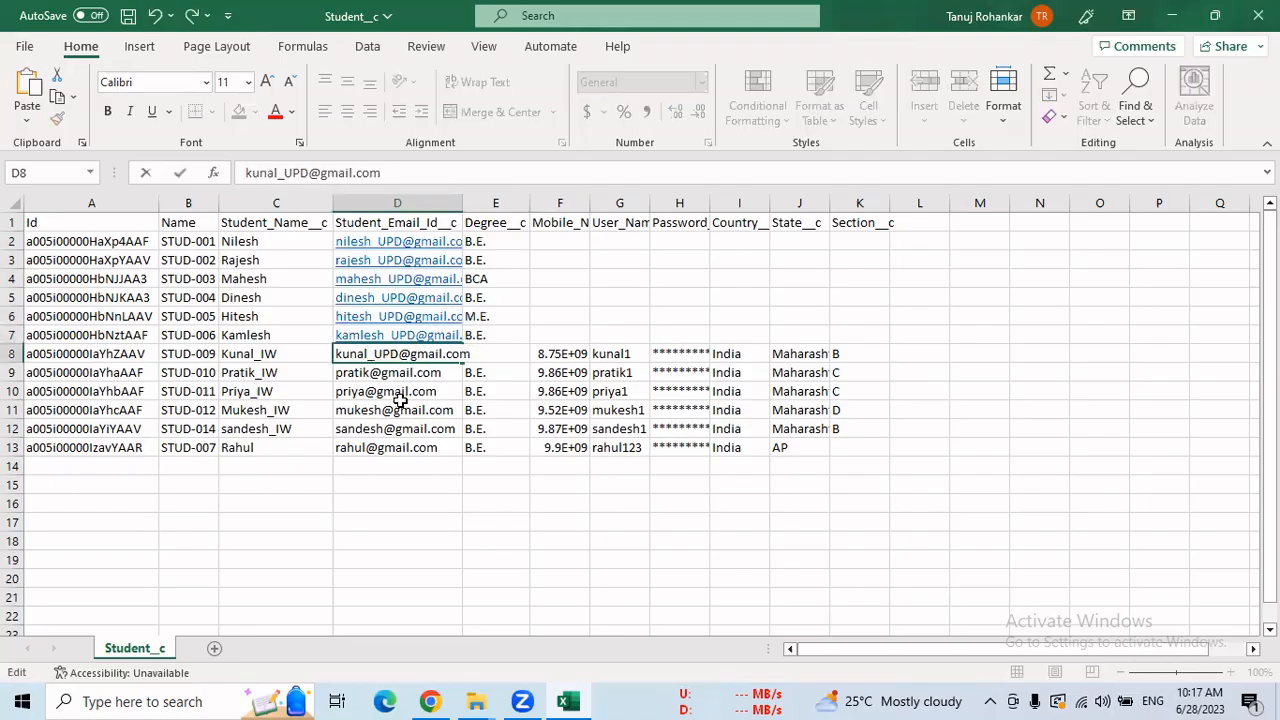
double_click(370, 372)
key("ctrl+v")
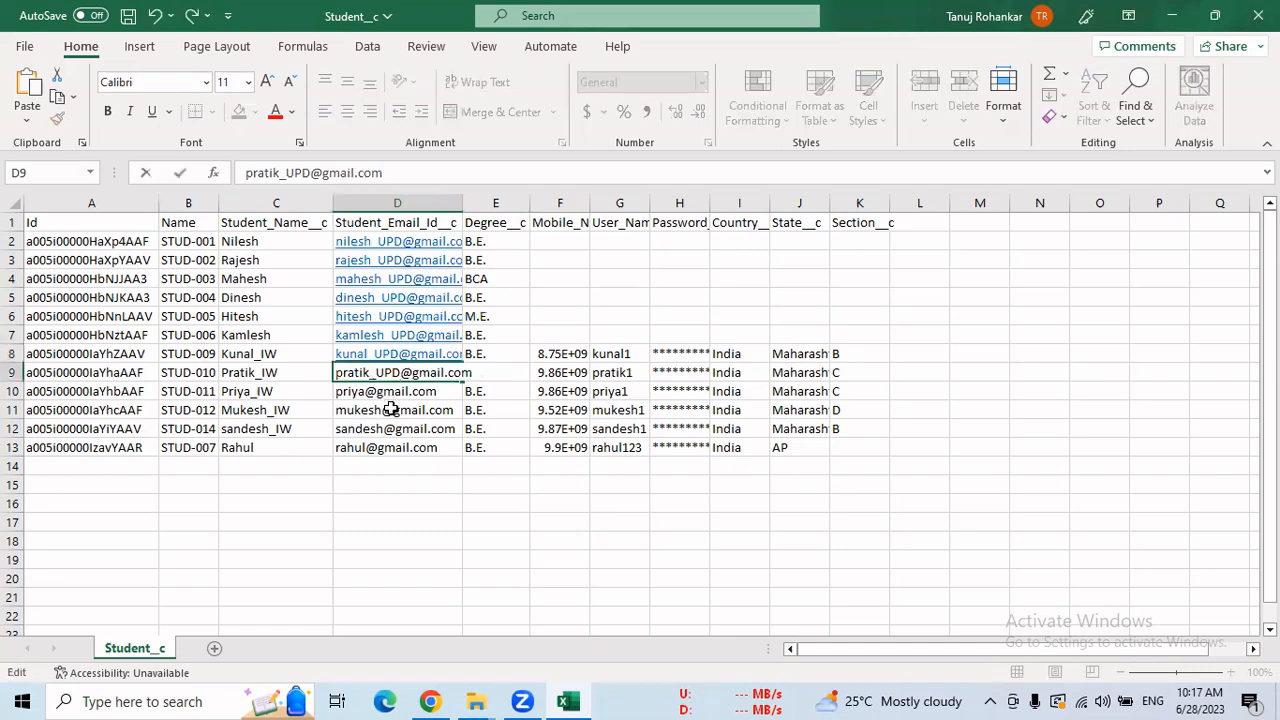
double_click(368, 391)
key("ctrl+v")
double_click(385, 410)
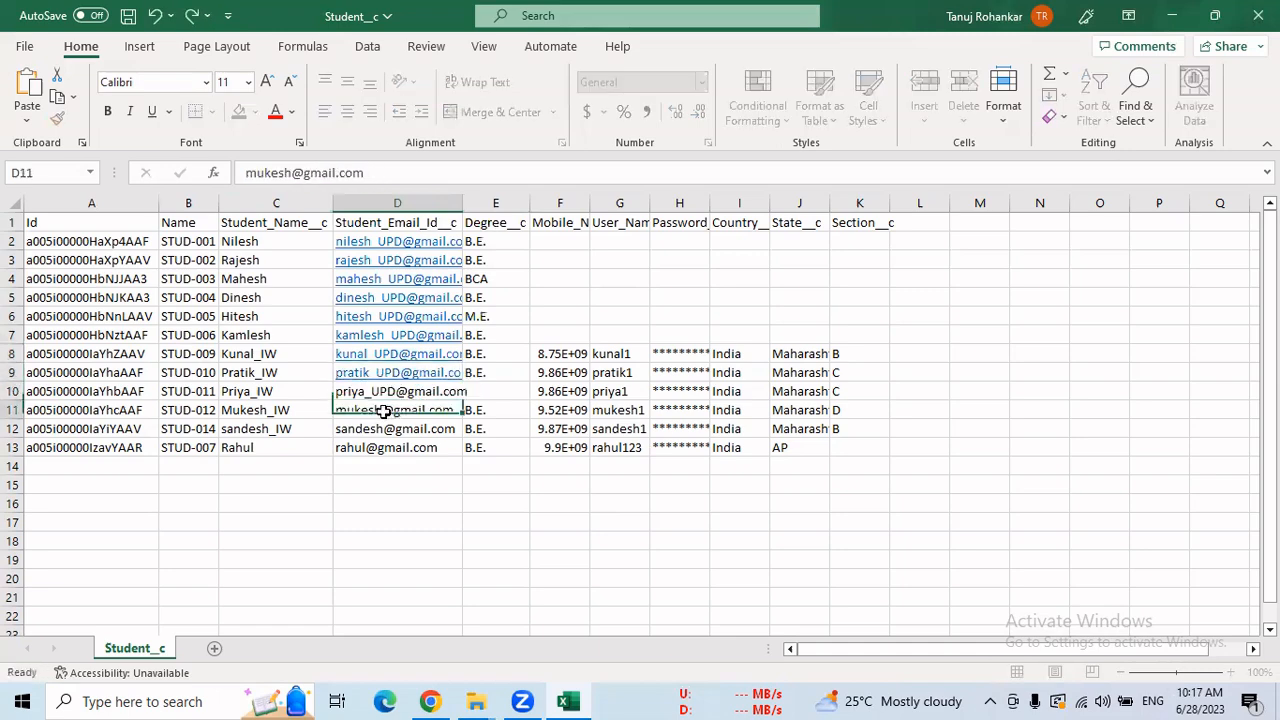
key("ctrl+v")
double_click(386, 428)
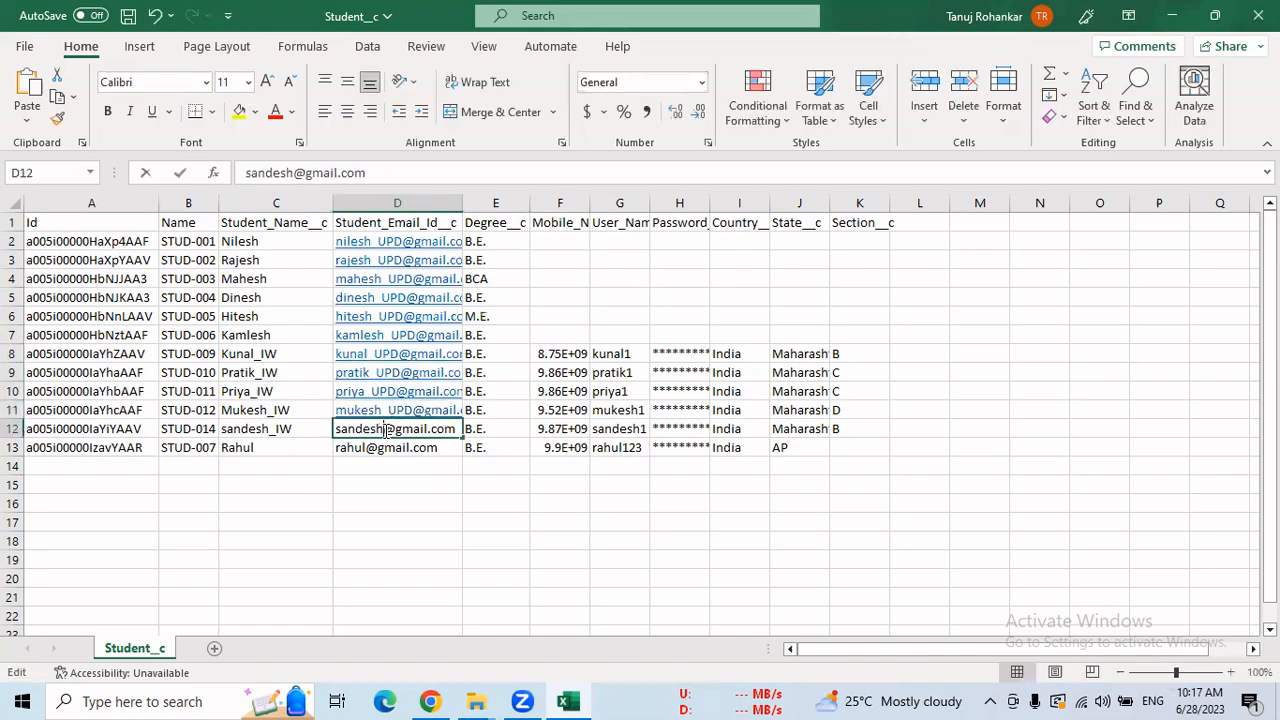
key("ctrl+v")
double_click(368, 448)
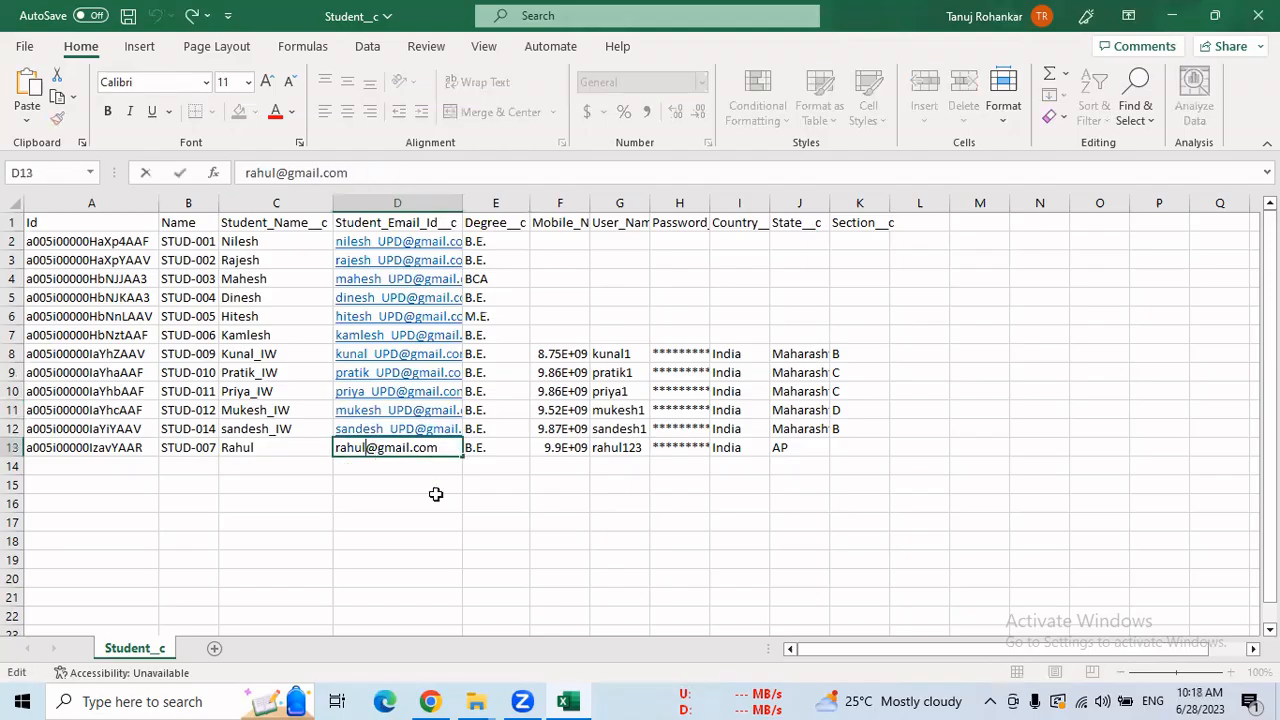
key("ctrl+v")
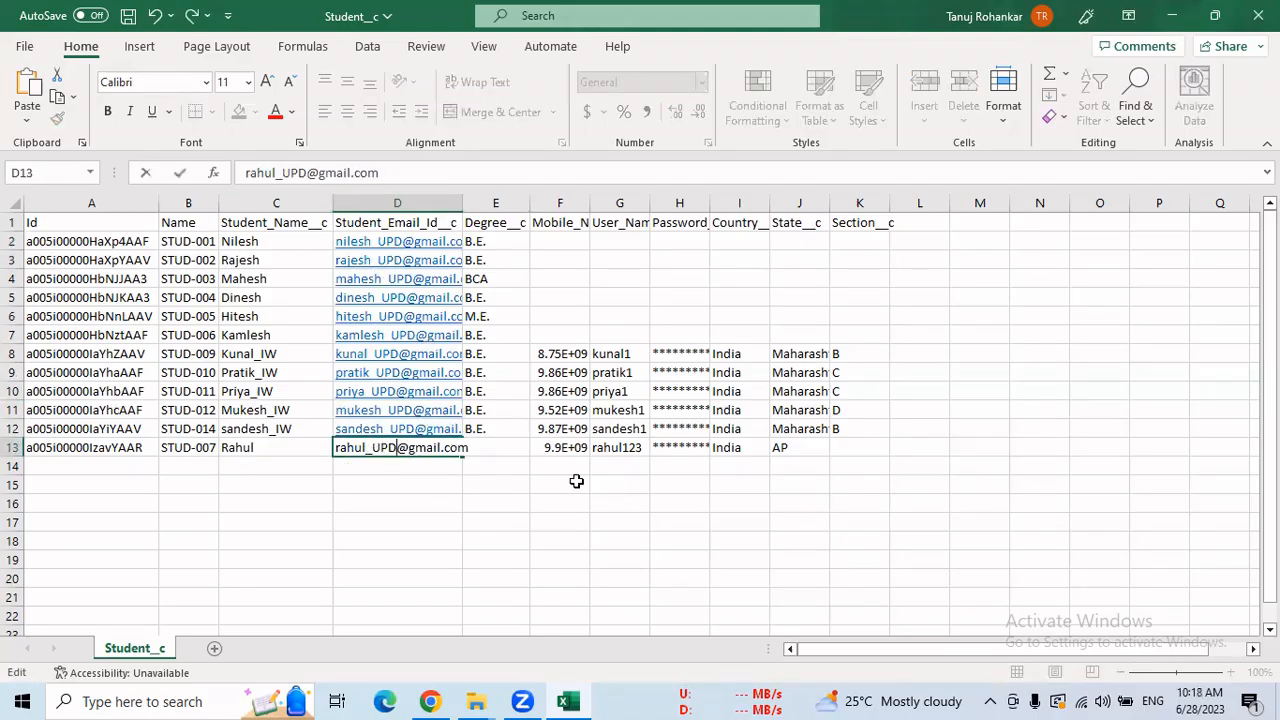
left_click(577, 481)
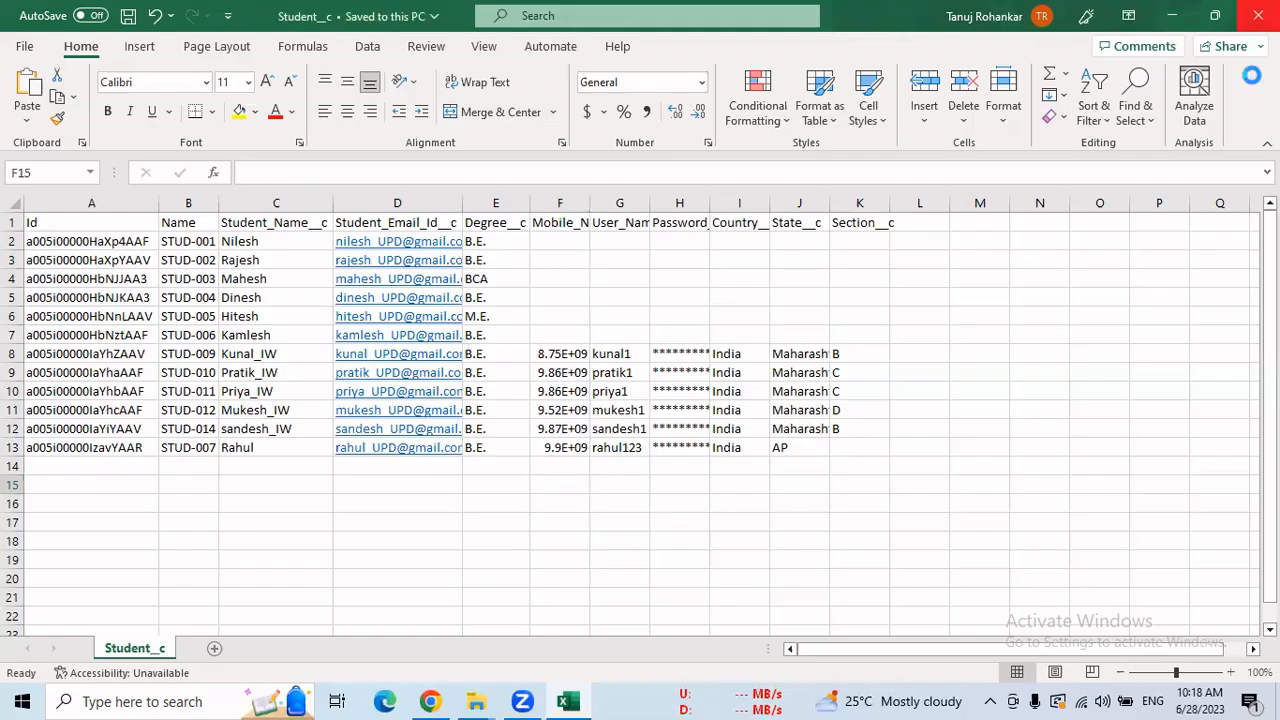
key("alt+F4")
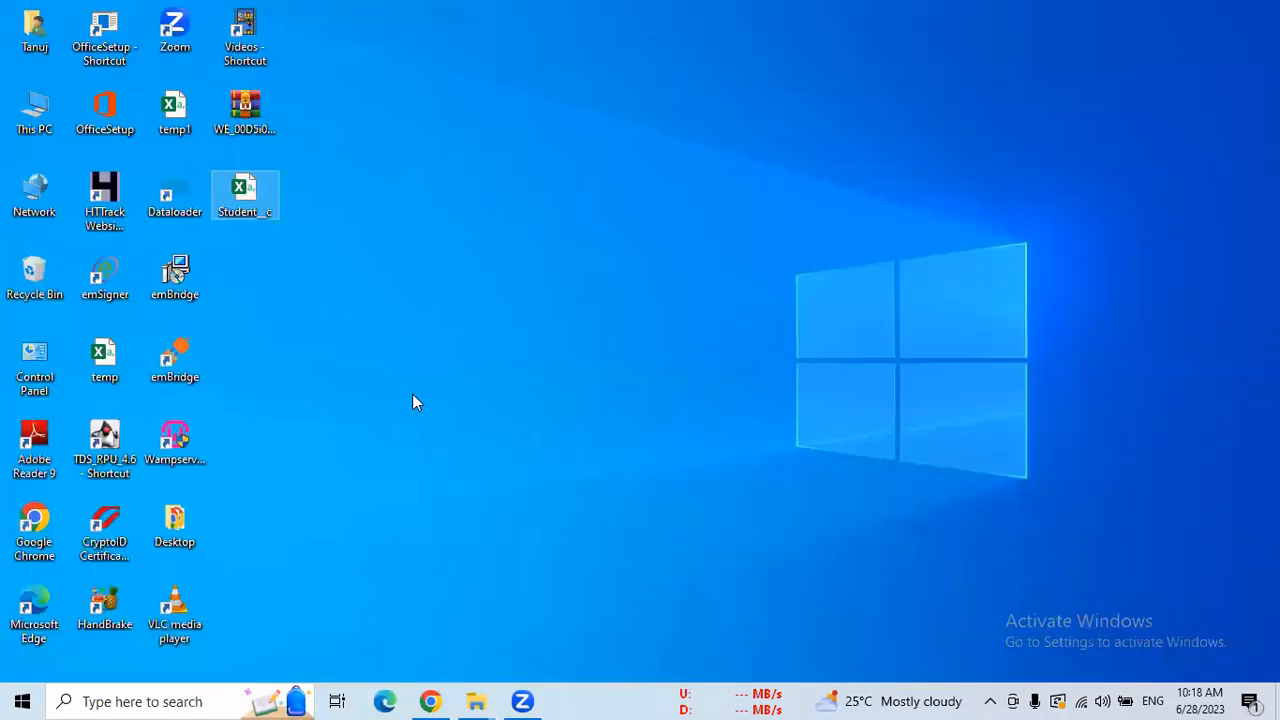
Back in Chrome's Setup, search Quick Find for 'Data impo' and open the Data Import Wizard page.
left_click(428, 700)
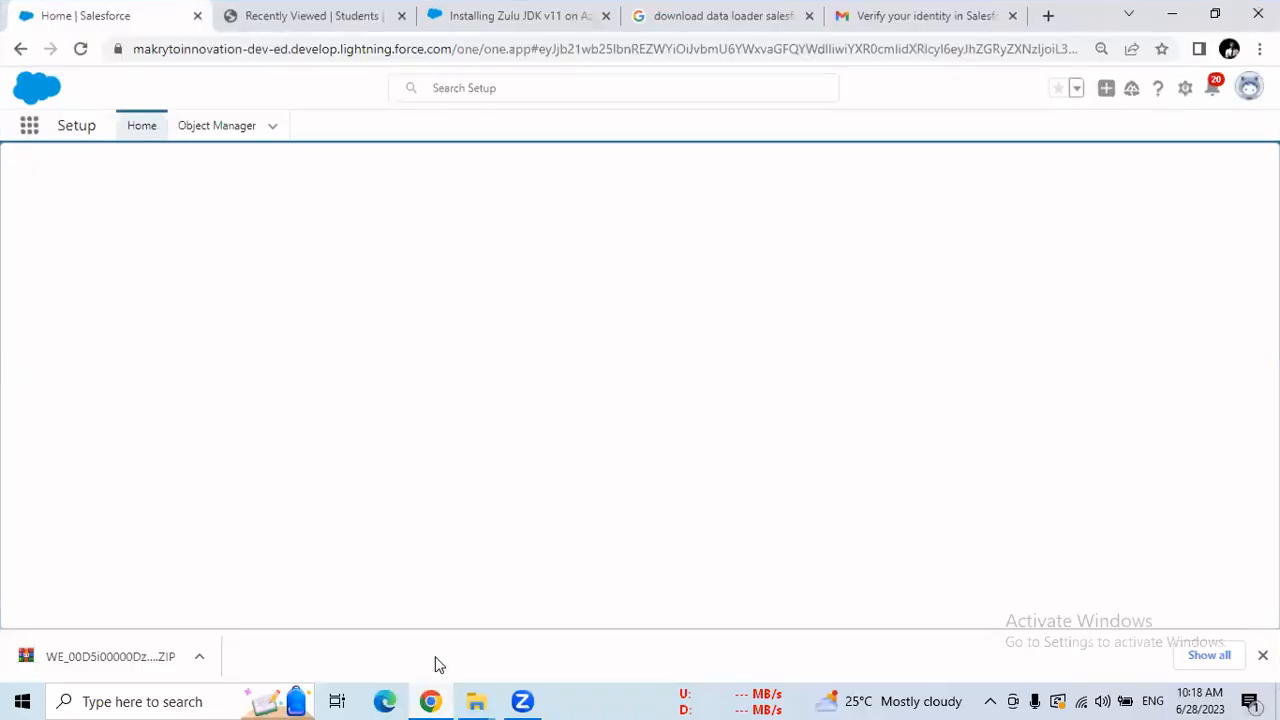
left_click(137, 135)
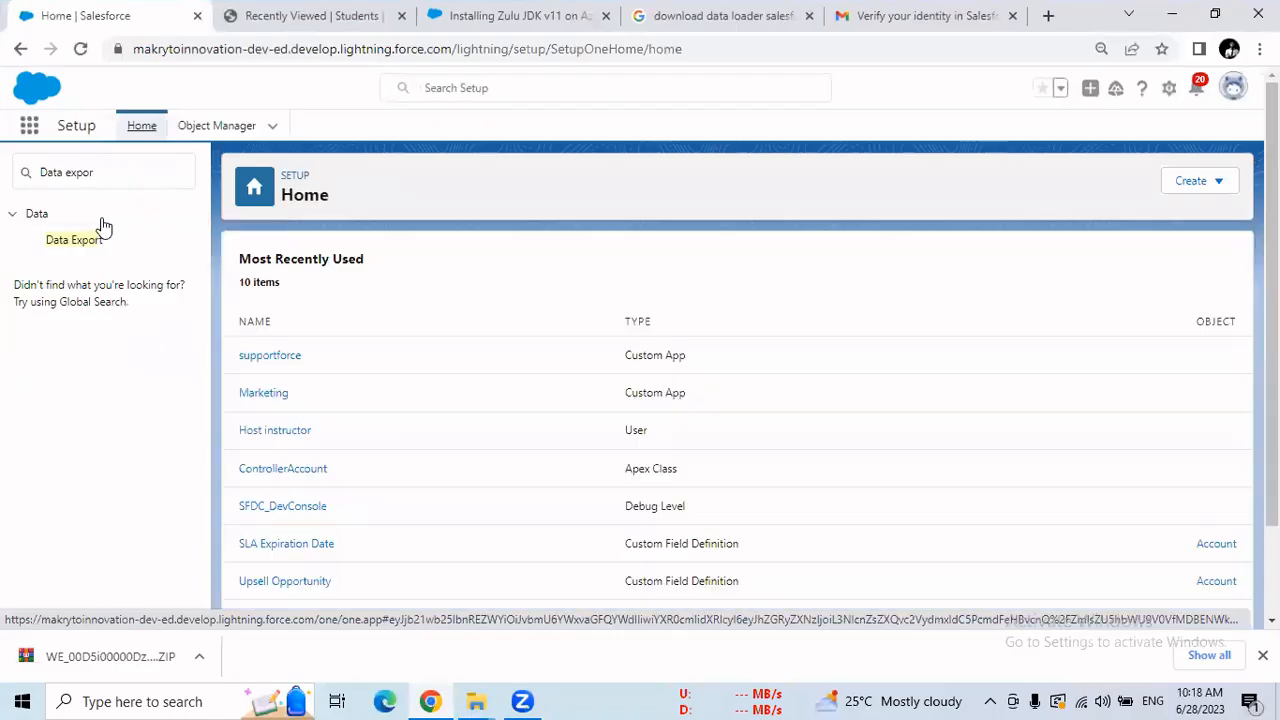
double_click(80, 172)
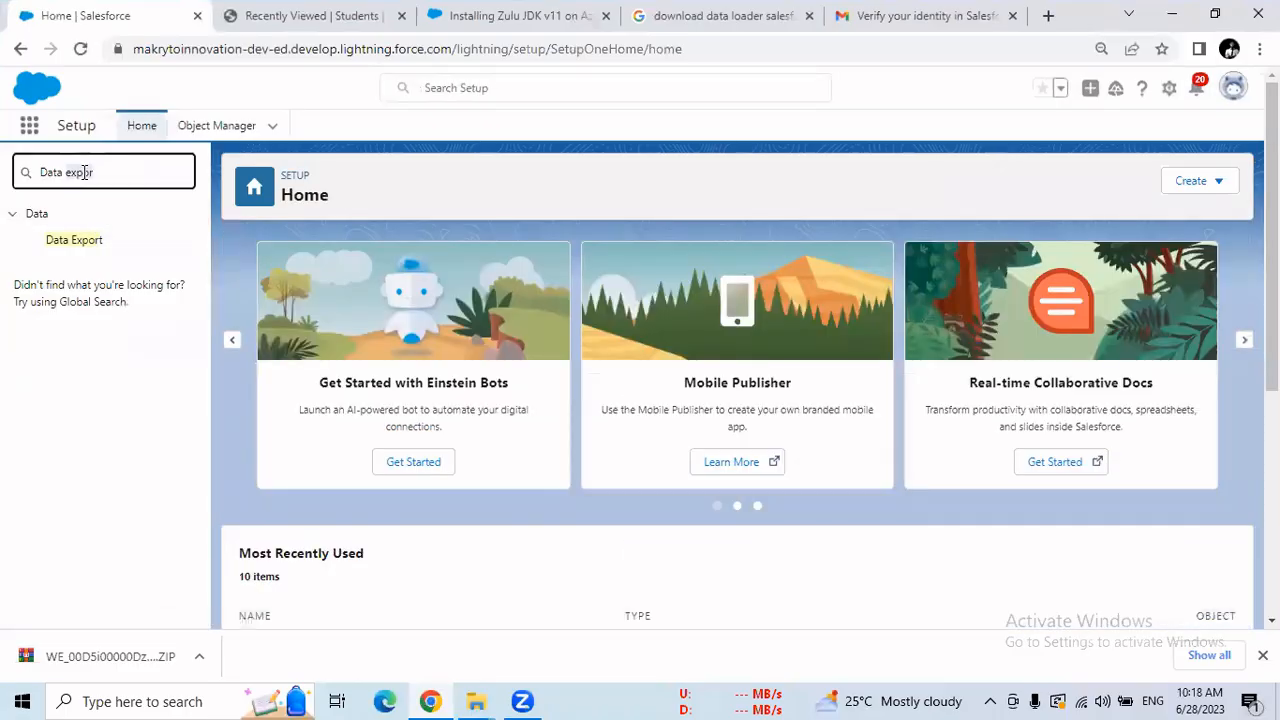
type("impo")
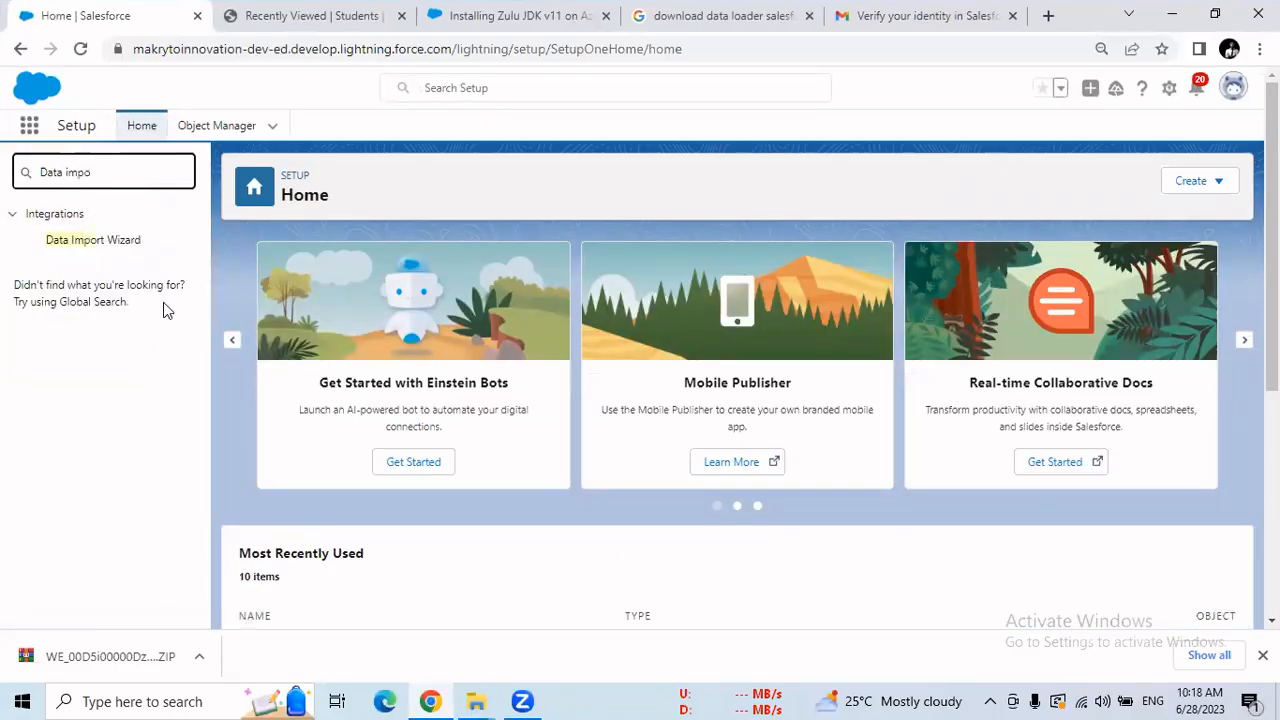
left_click(134, 243)
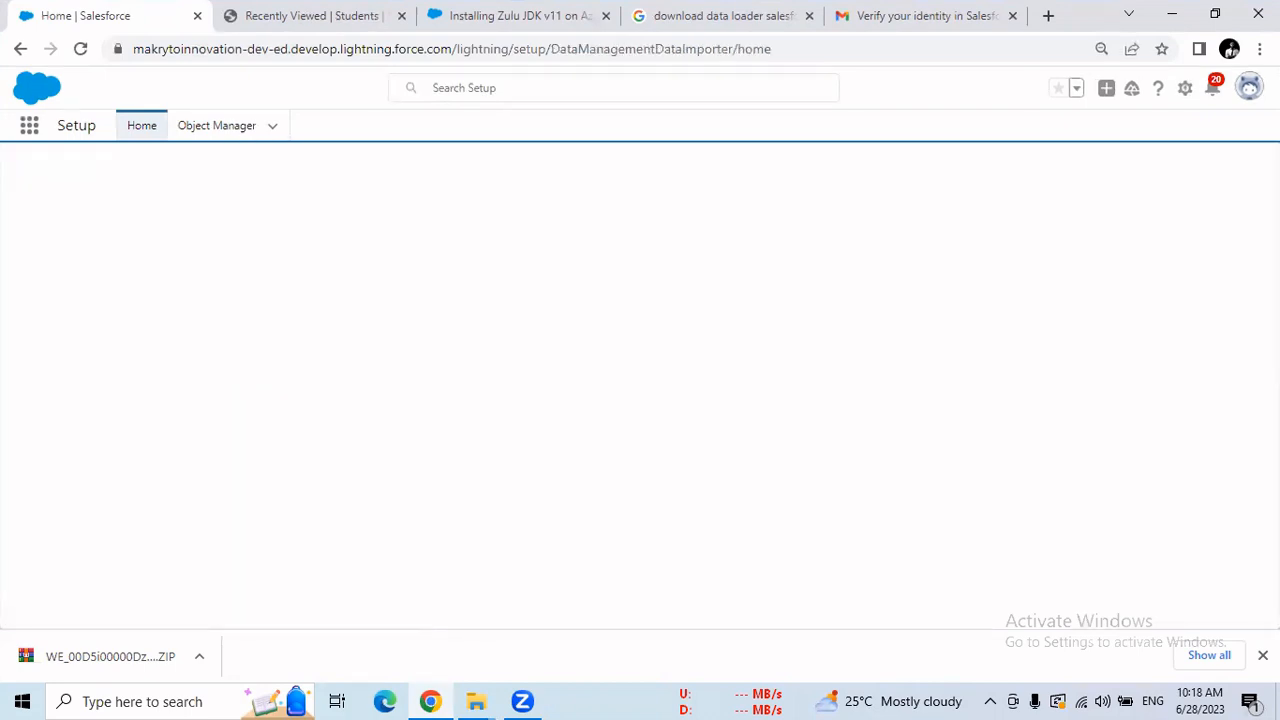
scroll(450, 500, "down", 3)
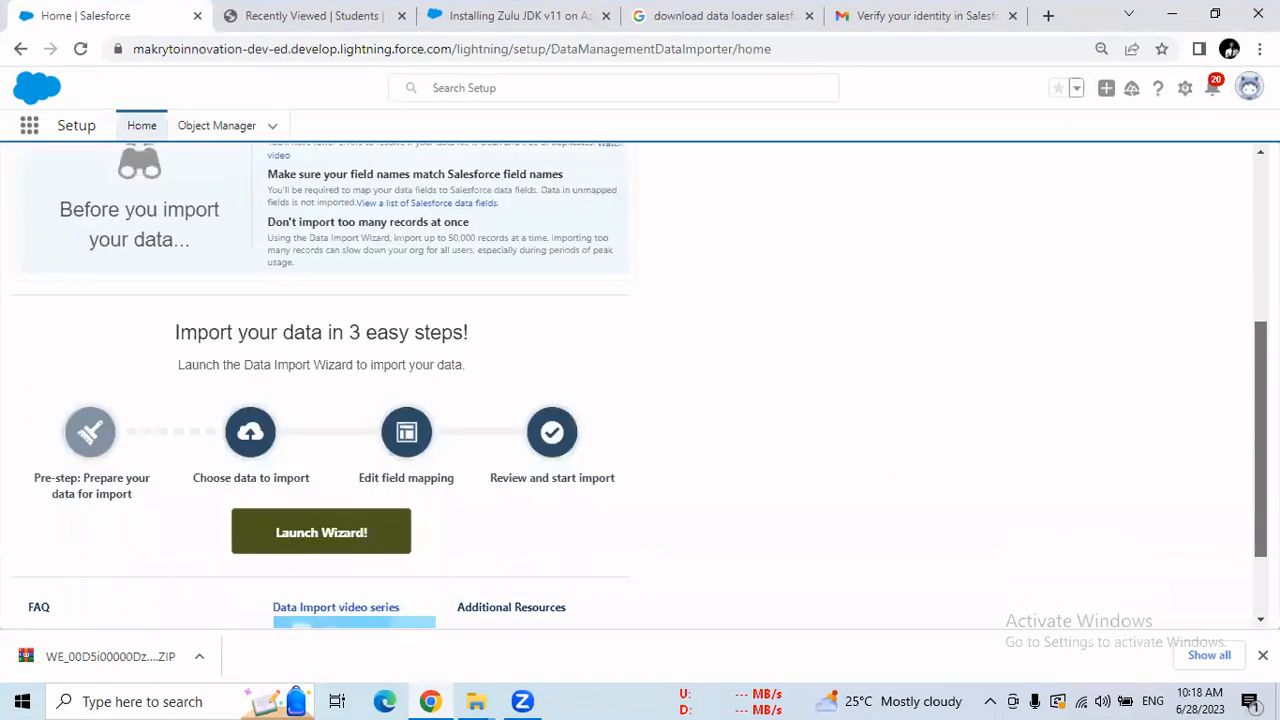
Launch the Data Import Wizard for the Students custom object, choosing to update existing records.
left_click(325, 535)
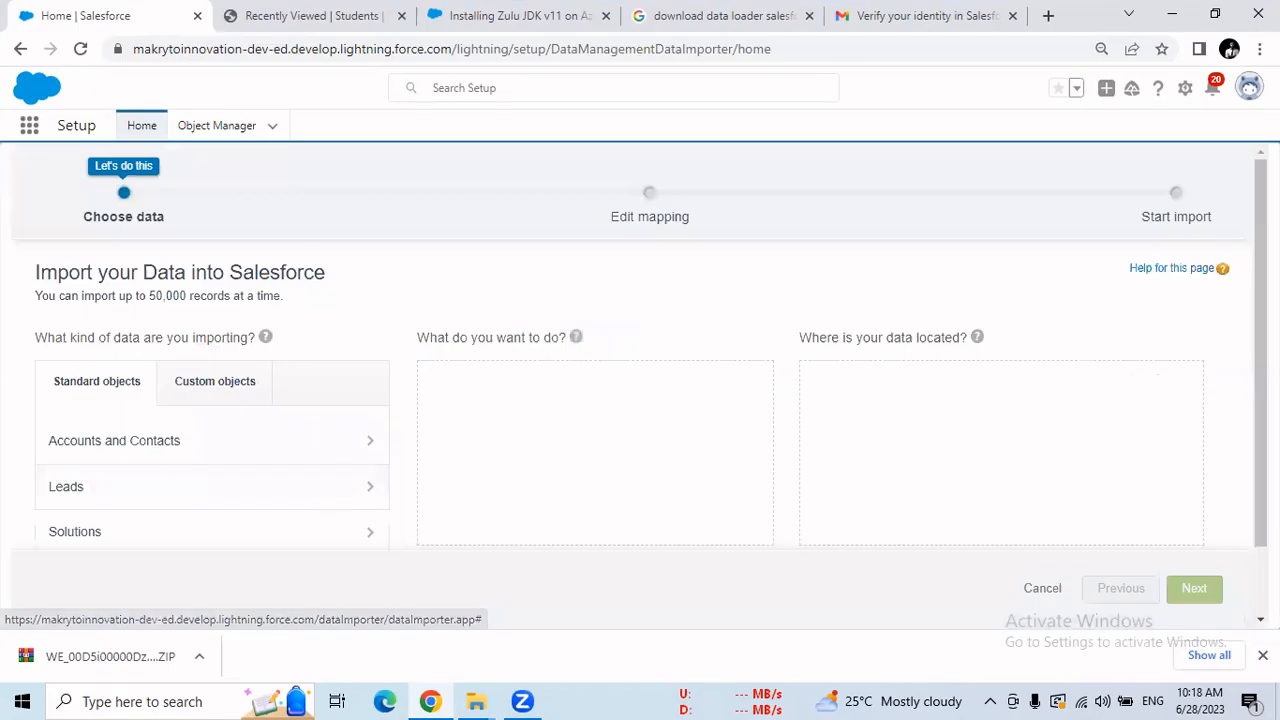
scroll(651, 367, "down", 1)
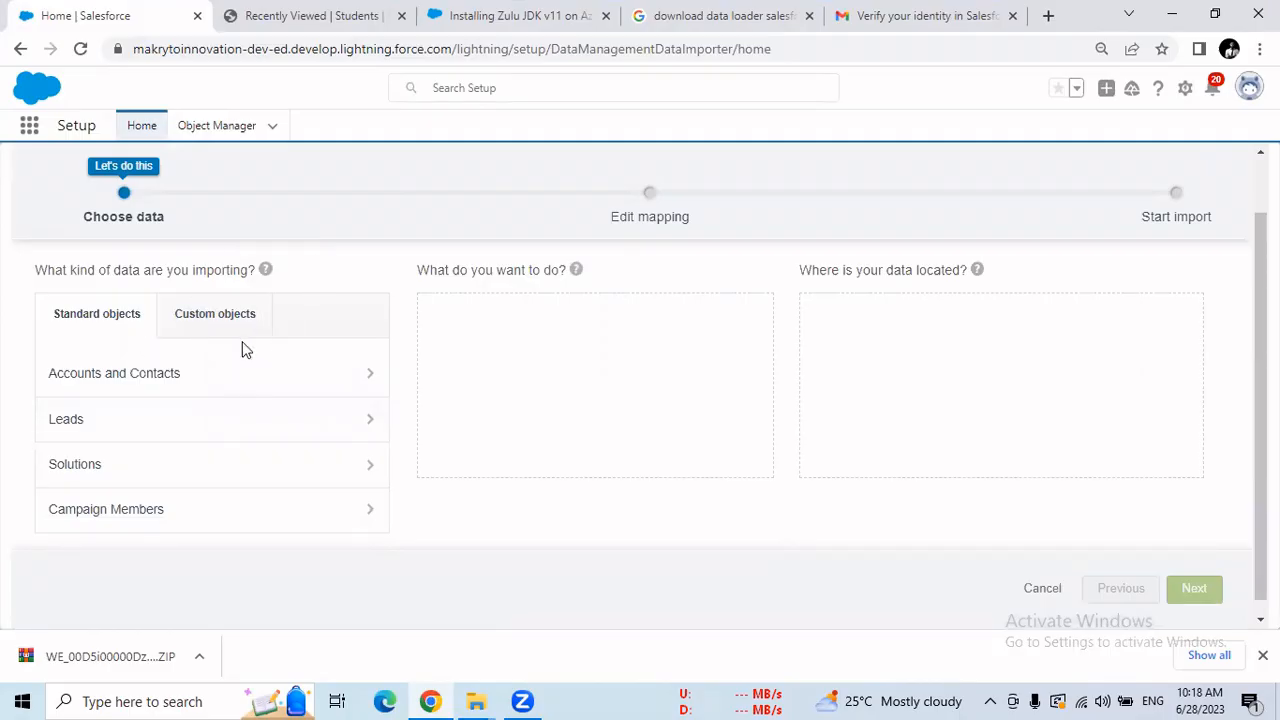
left_click(216, 314)
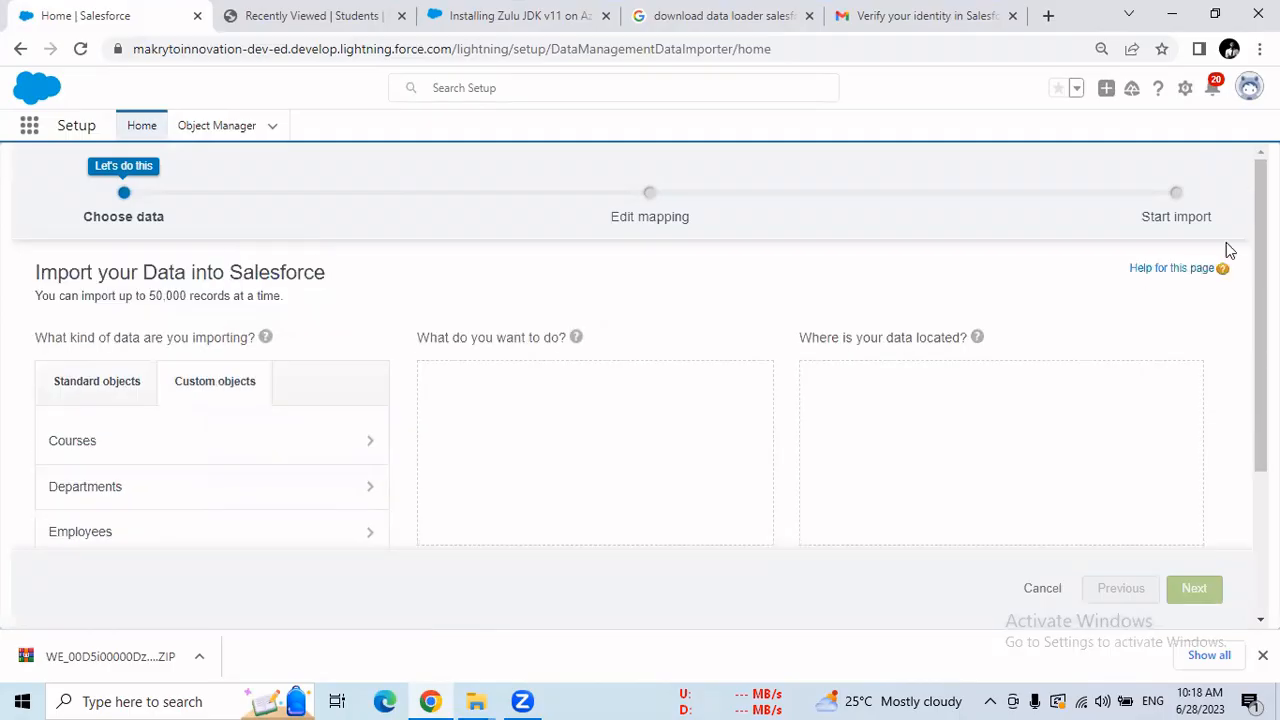
scroll(369, 563, "down", 3)
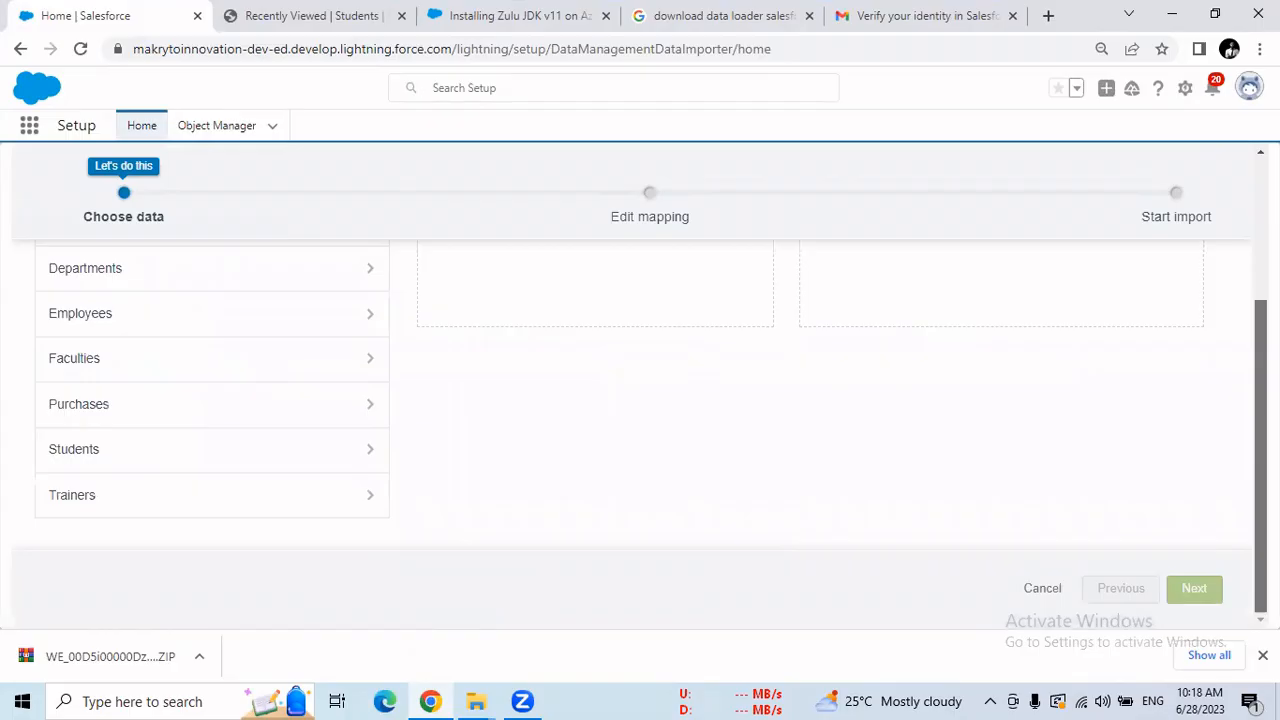
left_click(167, 461)
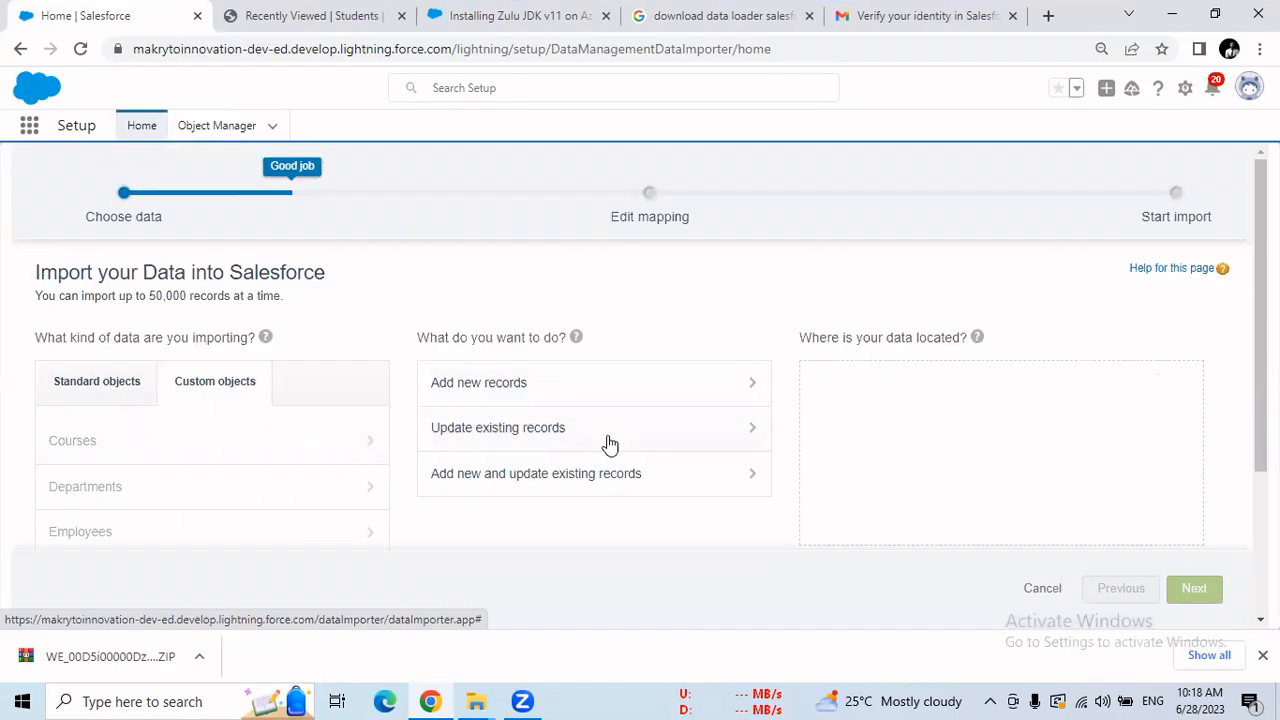
left_click(501, 442)
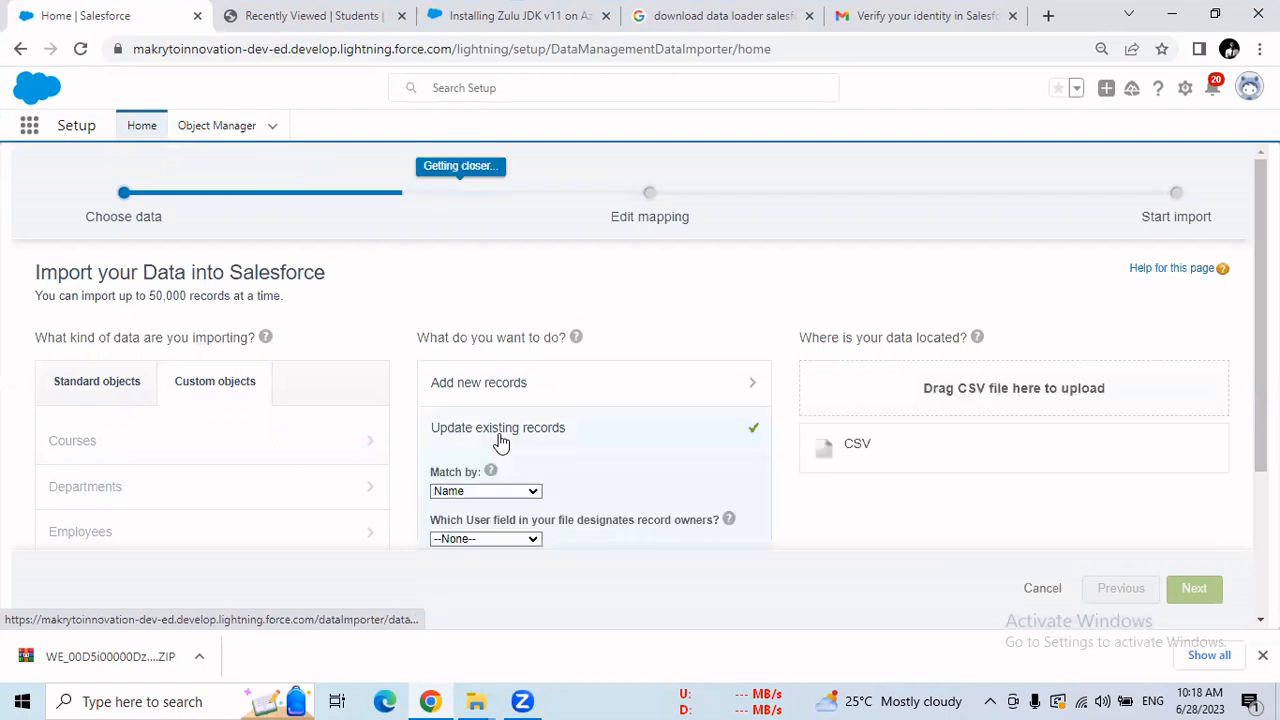
Attach Student__c.csv from the Desktop as the CSV data source and continue.
left_click(857, 450)
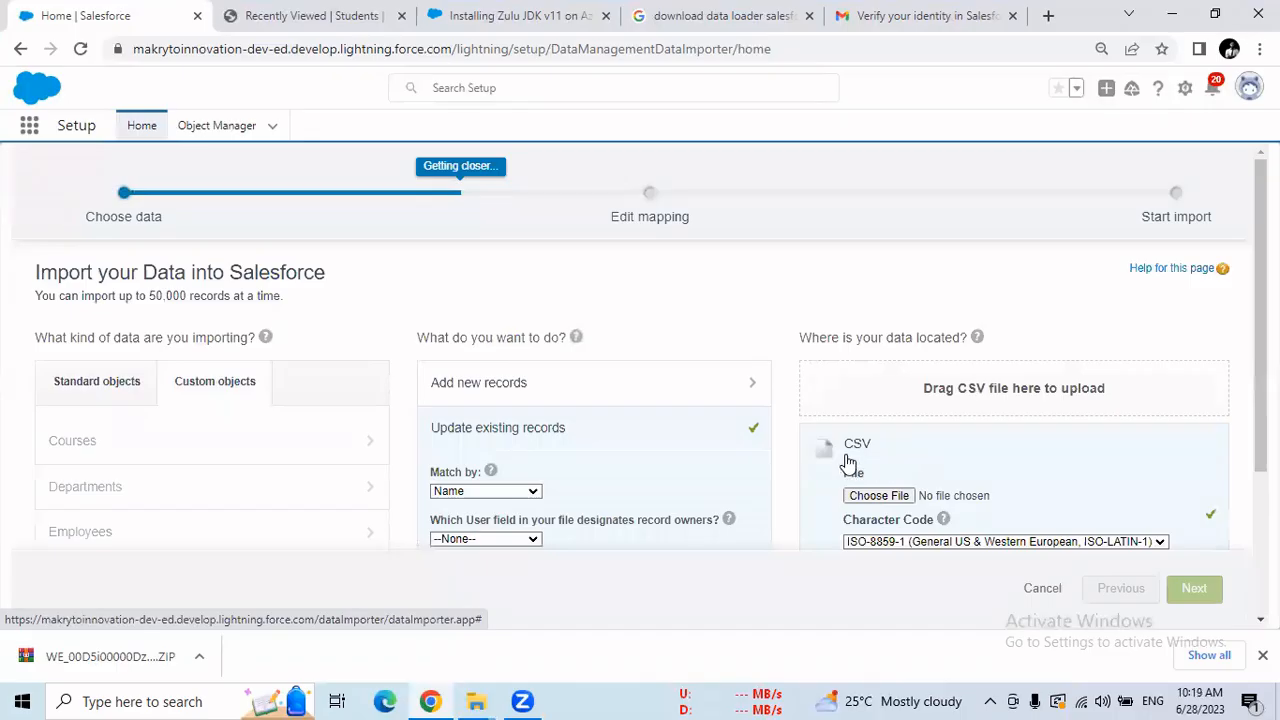
left_click(893, 503)
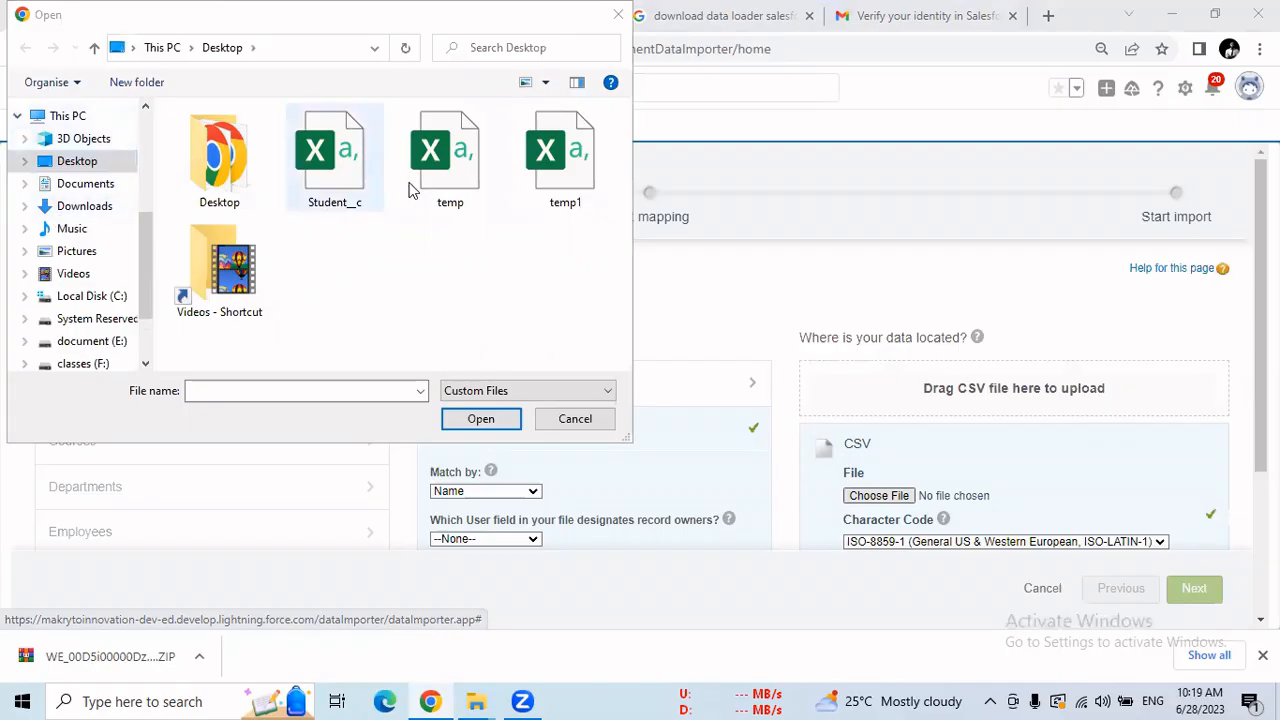
left_click(334, 155)
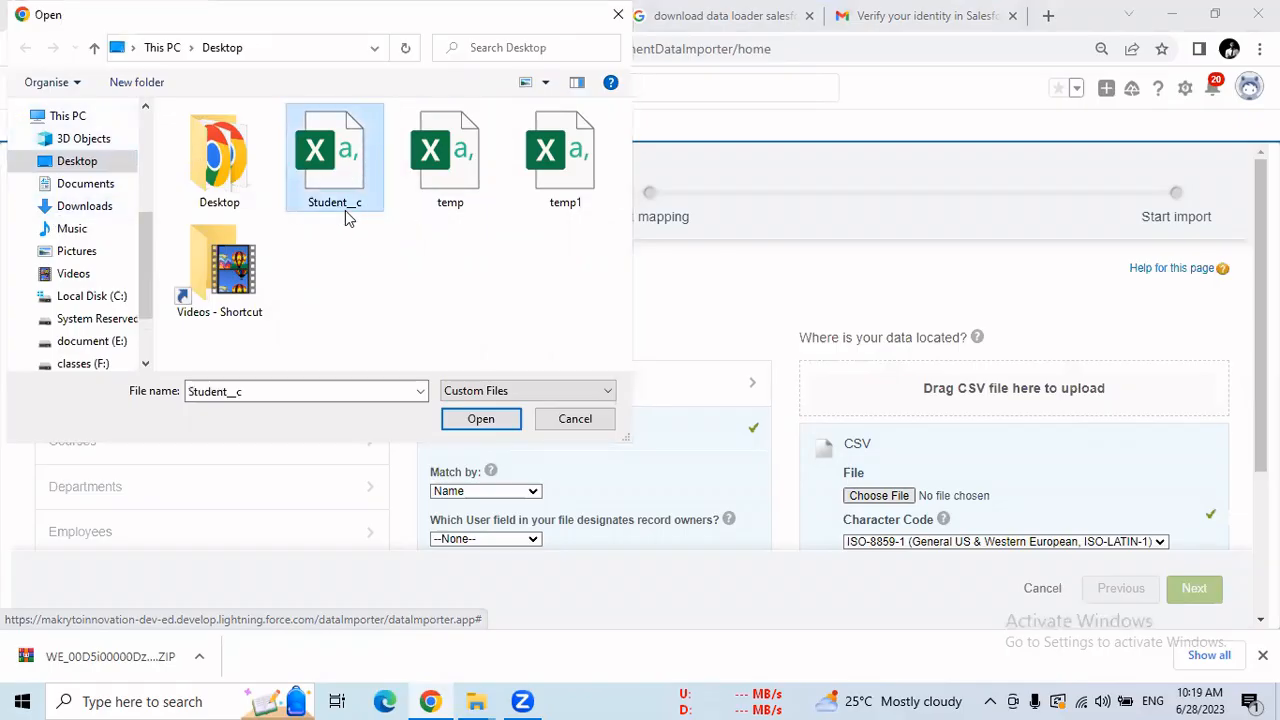
left_click(481, 419)
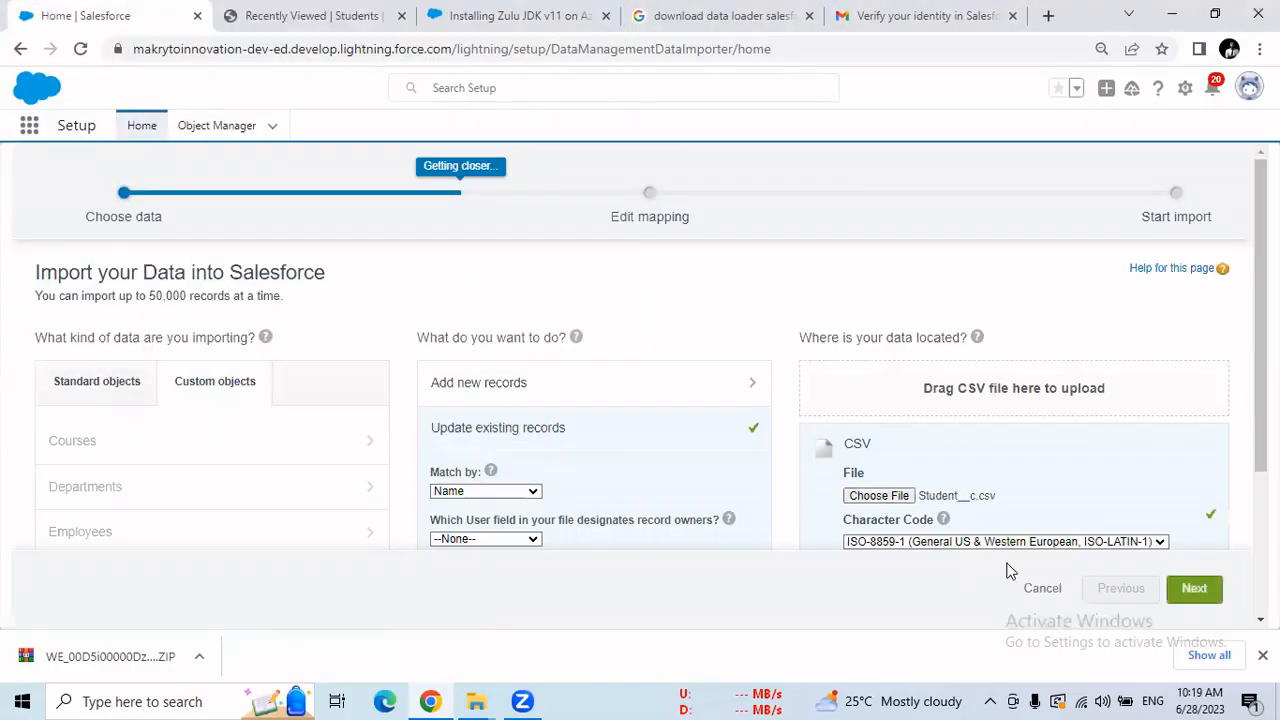
left_click(1186, 595)
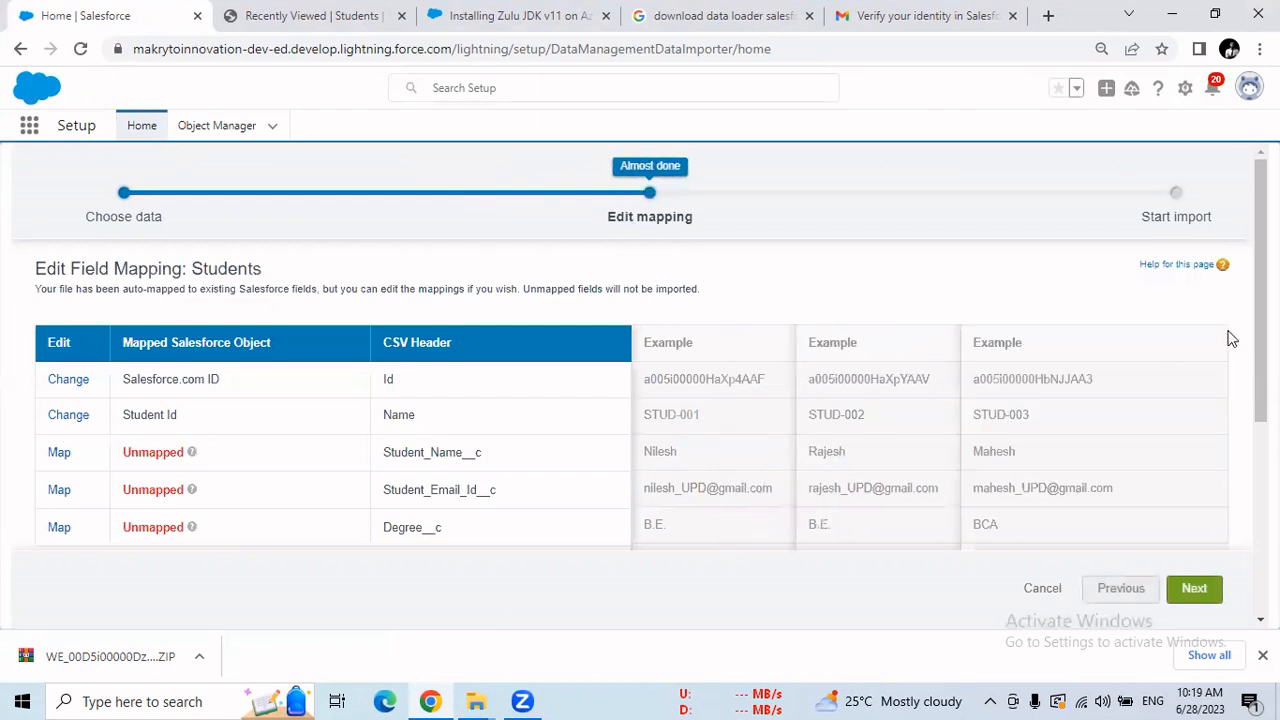
Choose Student Name as the target field for the Student_Name__c column.
scroll(1151, 334, "down", 1)
scroll(630, 360, "down", 1)
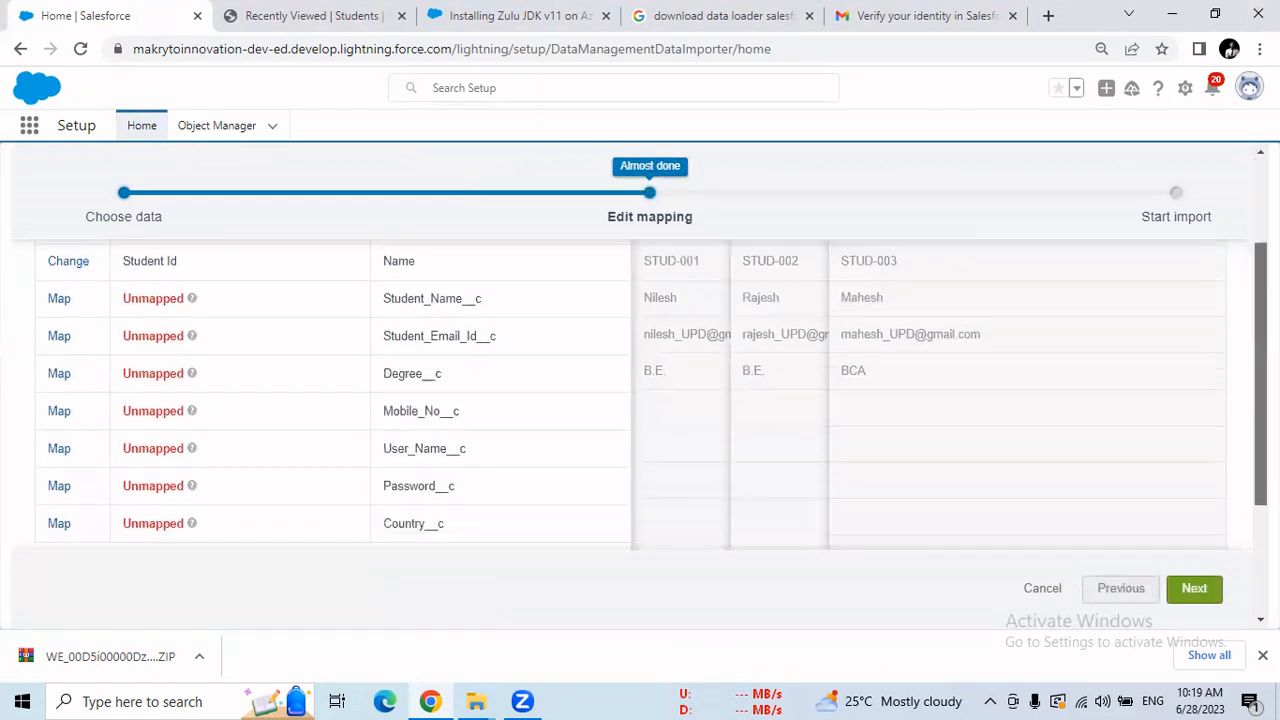
scroll(630, 360, "up", 2)
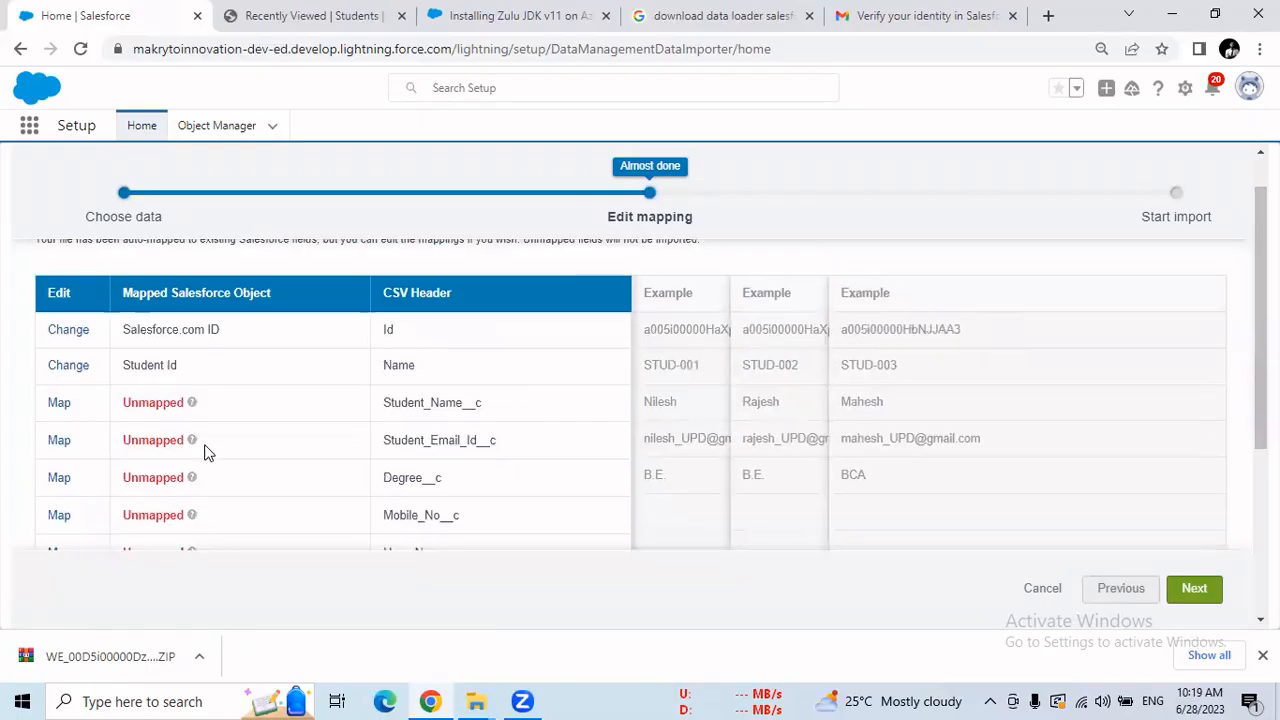
left_click(60, 408)
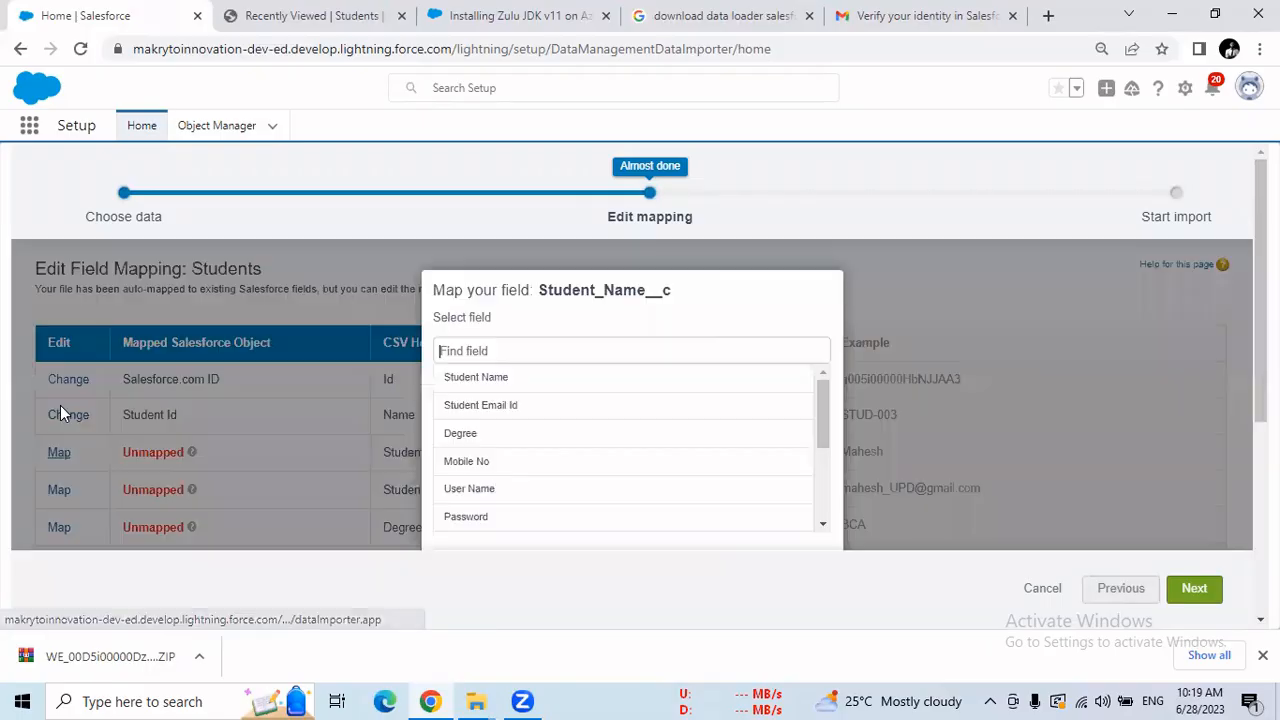
left_click(490, 383)
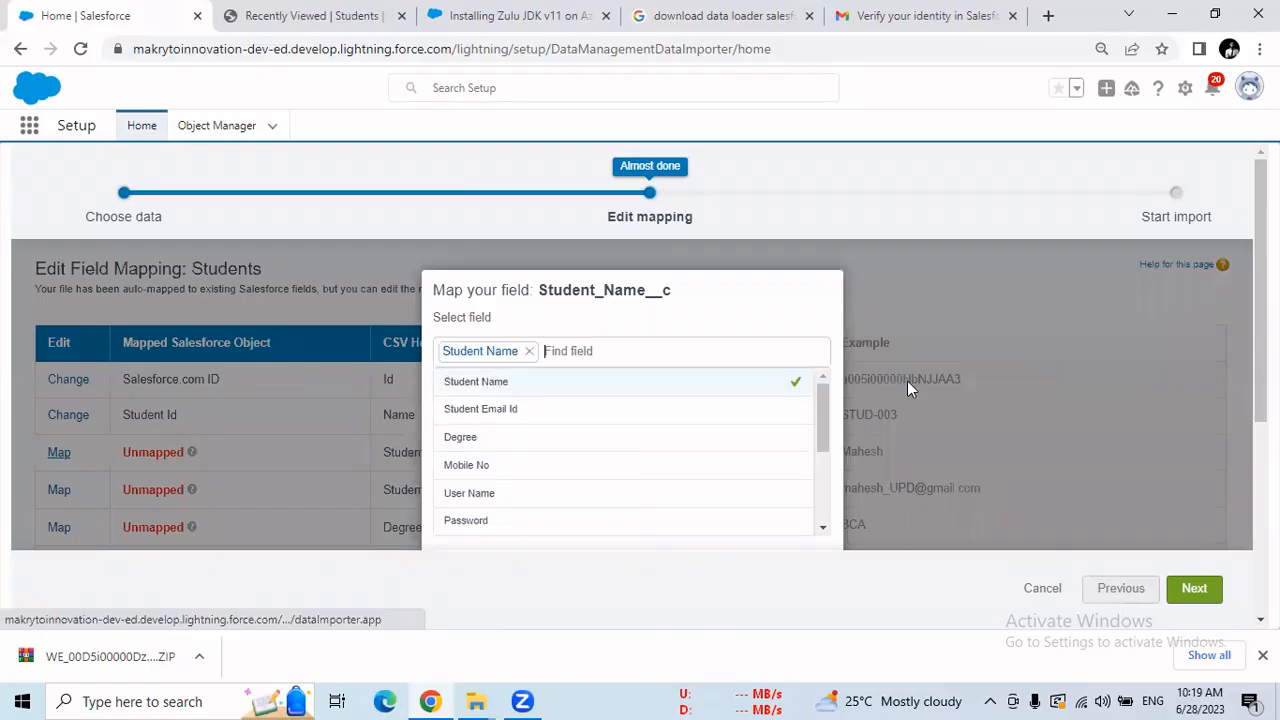
Zoom Chrome out to 80% to show more mapping rows.
scroll(907, 381, "down", 3)
scroll(640, 400, "up", 3)
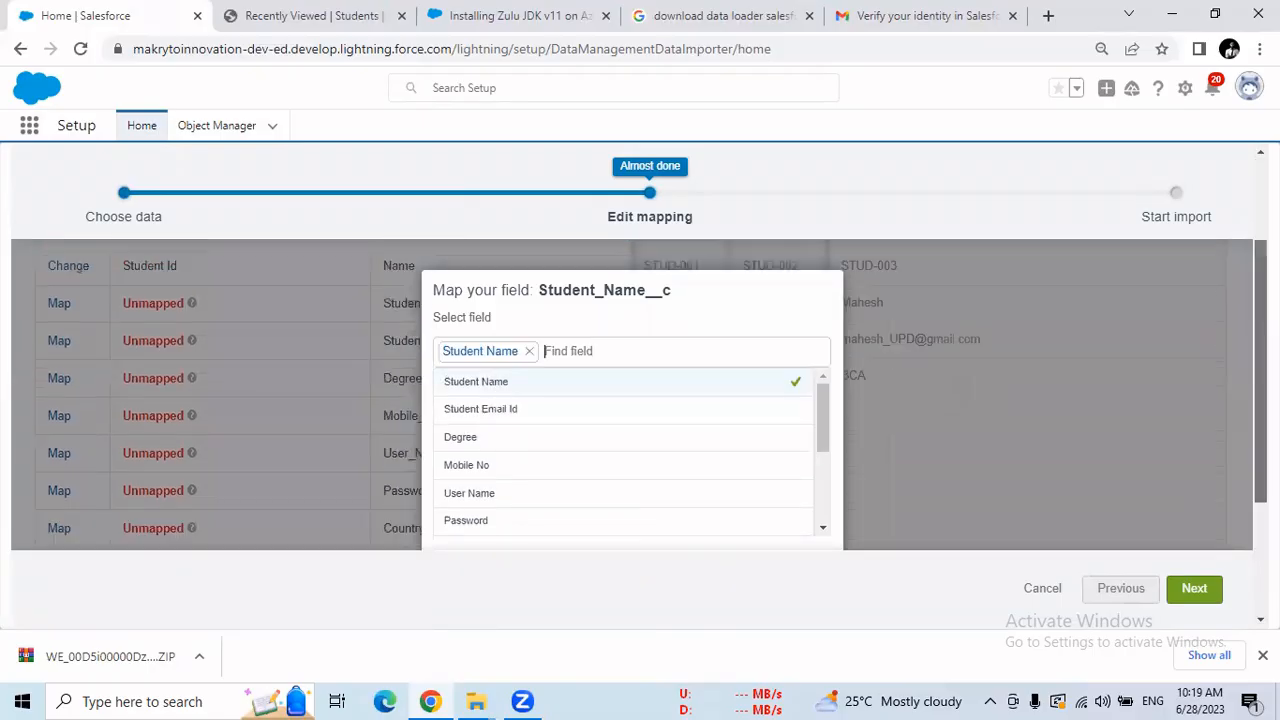
left_click_drag(819, 426, 823, 540)
left_click(1260, 48)
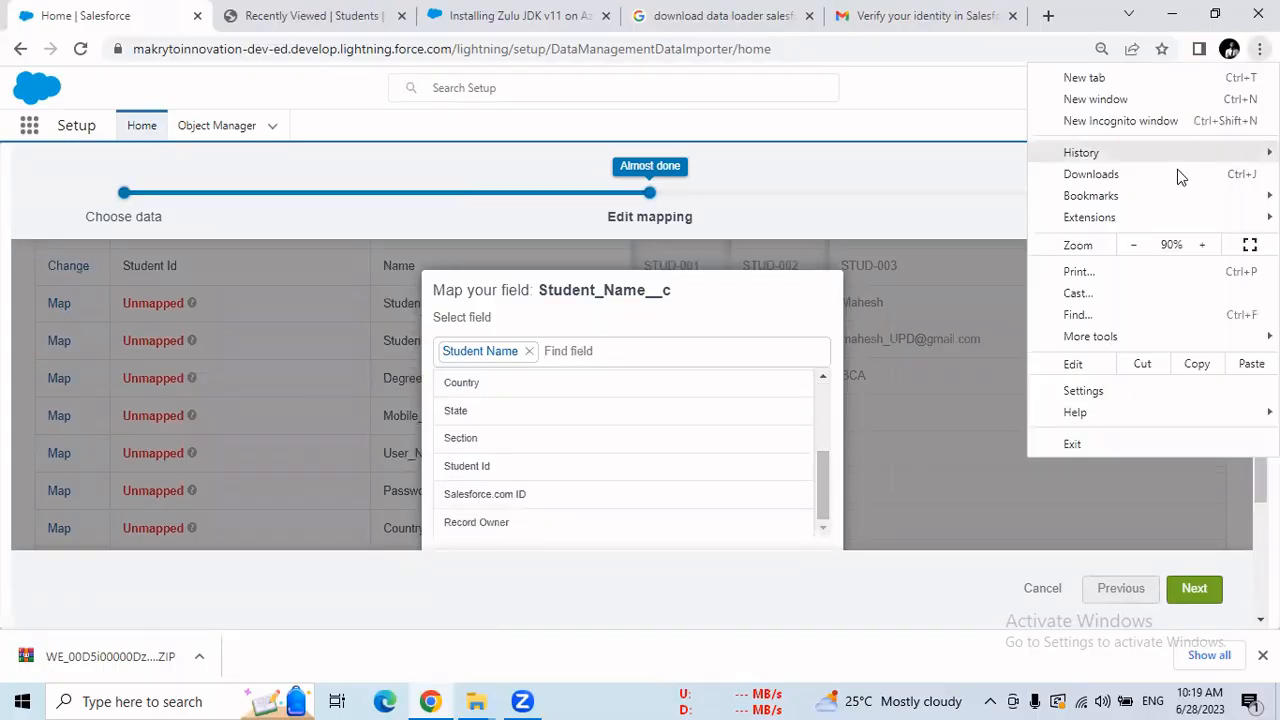
left_click(1134, 247)
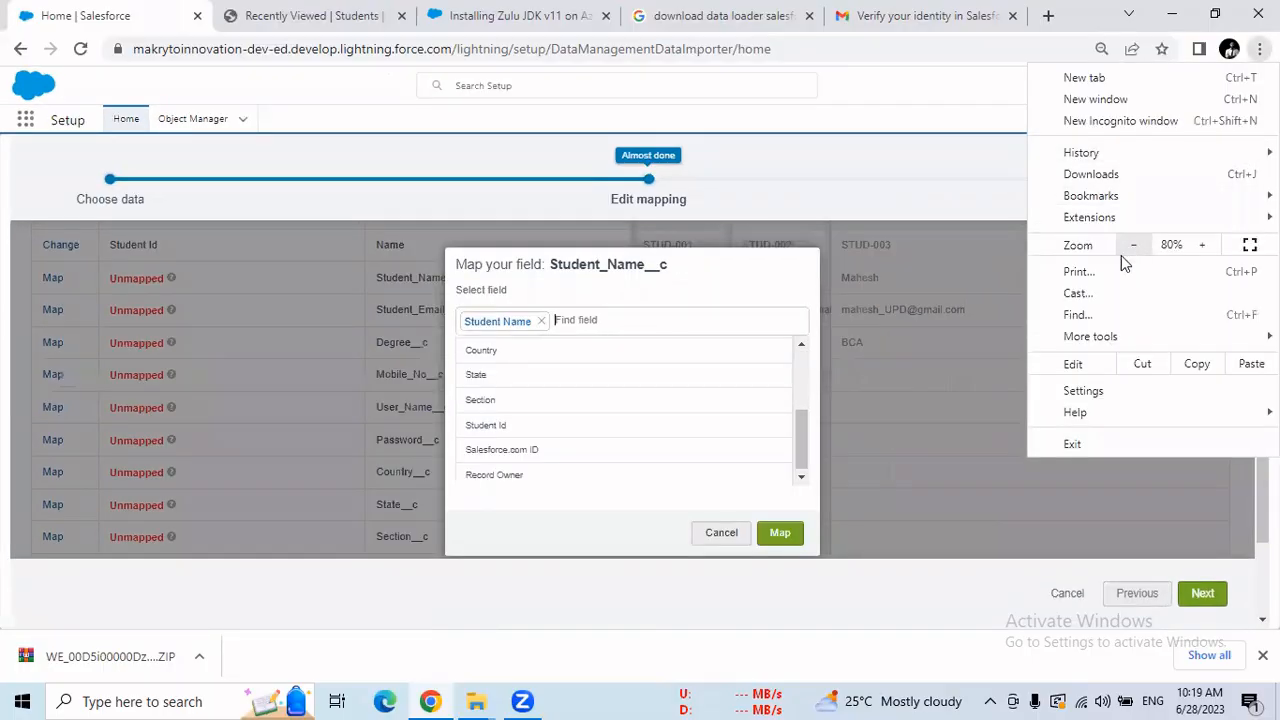
left_click(789, 537)
Confirm the Student Name mapping and map Student_Email_Id__c and Degree__c to Student Email Id and Degree.
left_click(781, 533)
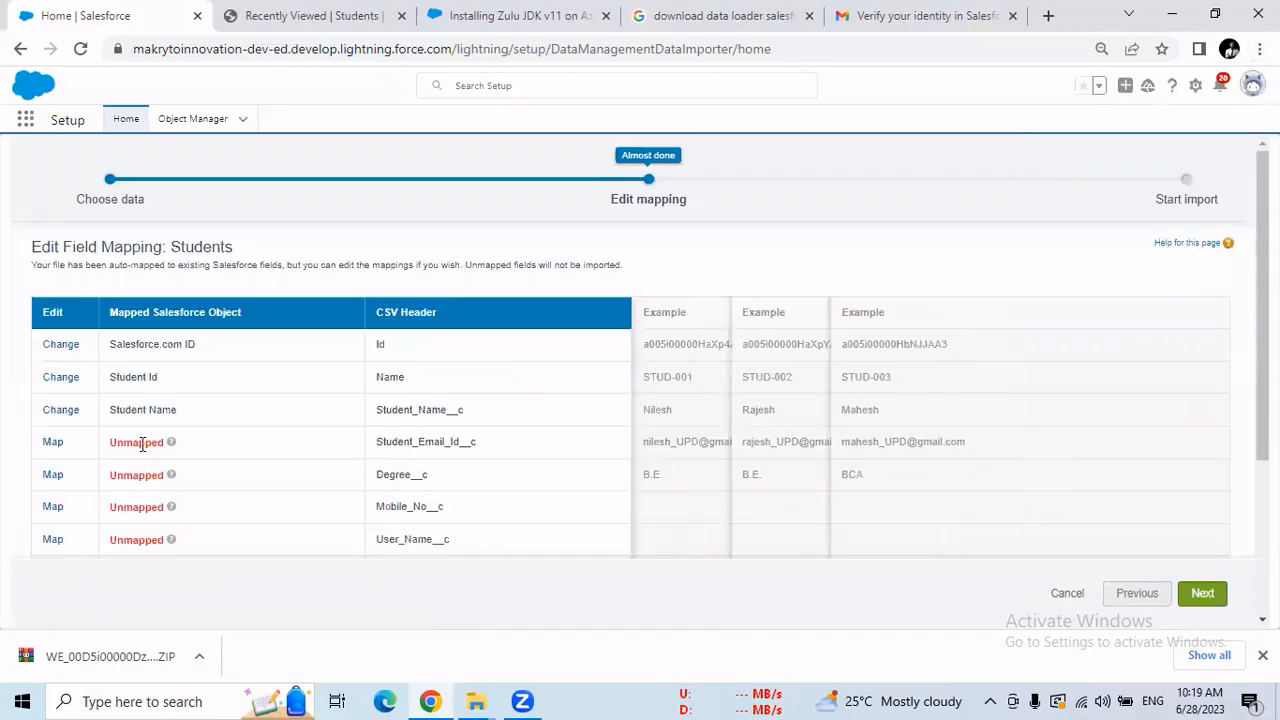
left_click(52, 443)
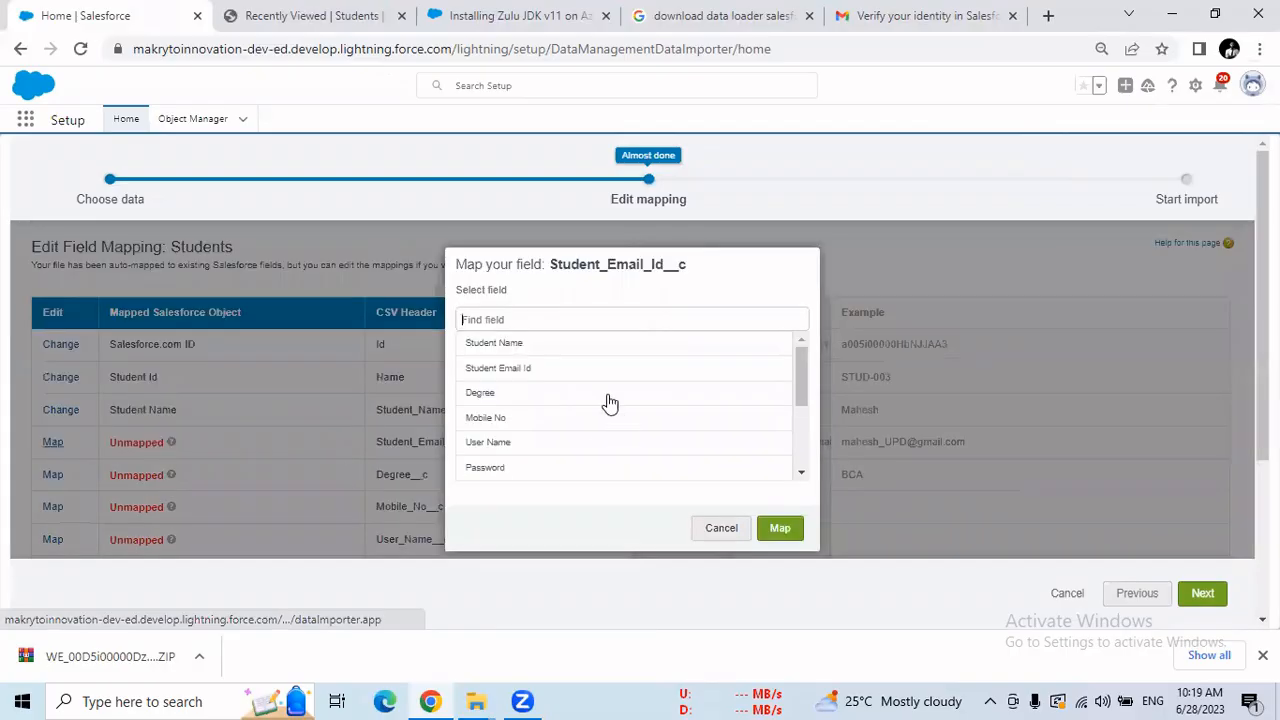
left_click(545, 370)
left_click(779, 530)
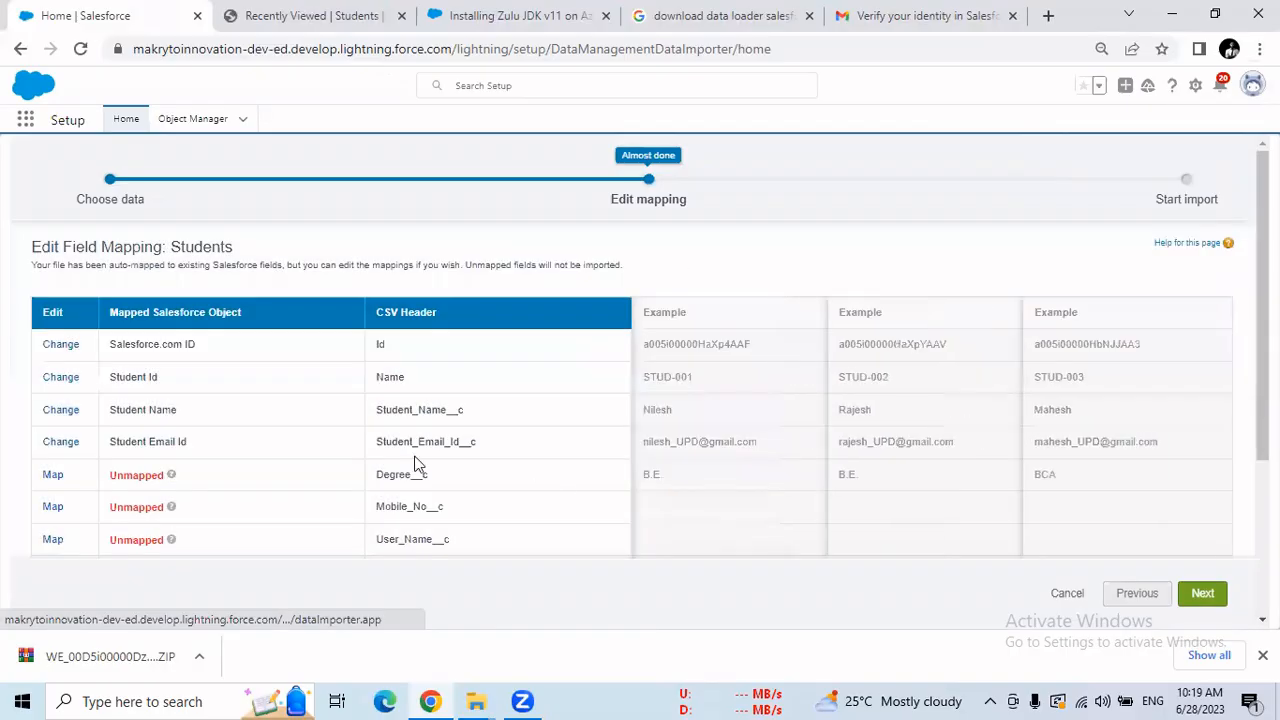
left_click(52, 475)
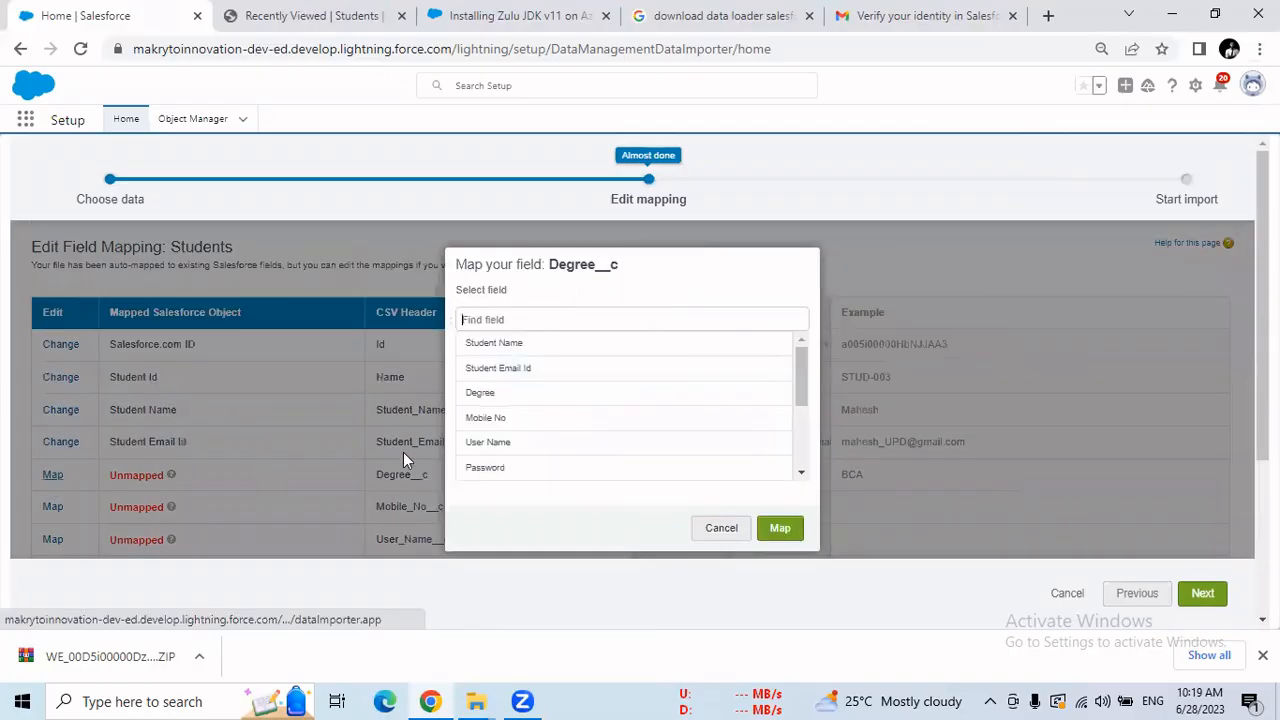
left_click(540, 392)
left_click(777, 529)
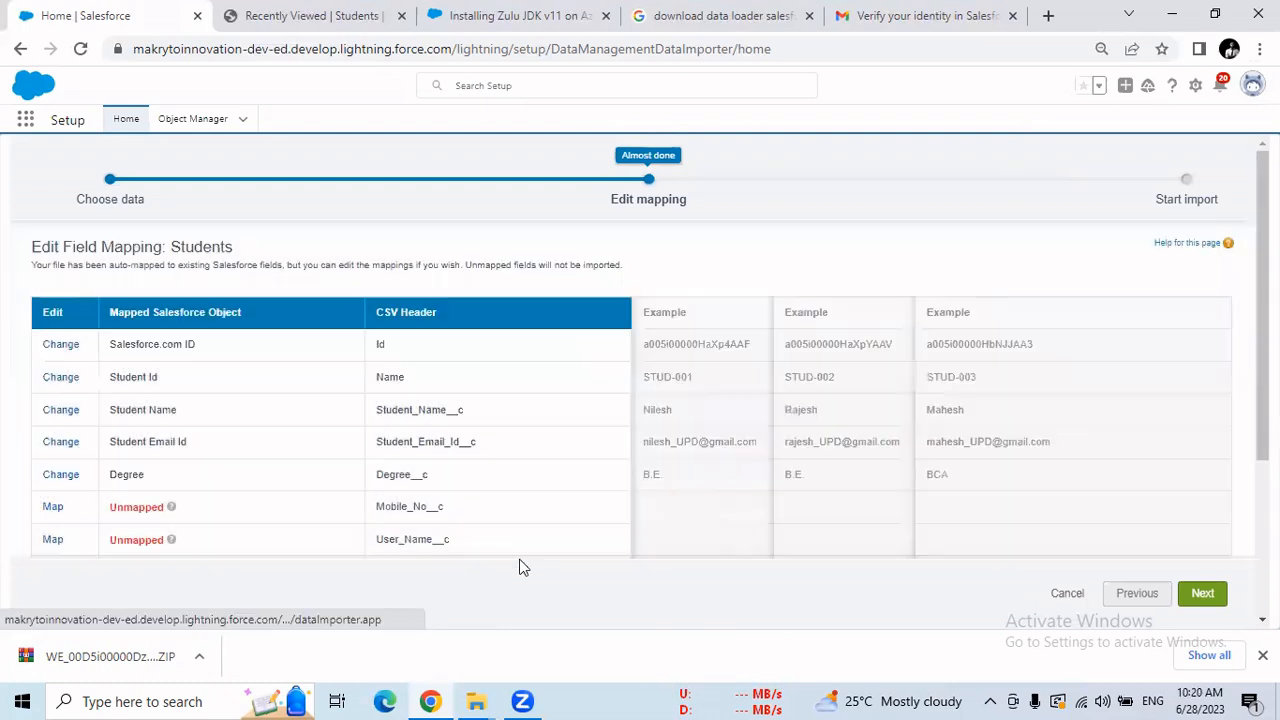
Map Mobile_No__c, User_Name__c and Password__c to Mobile No, User Name and Password.
left_click(53, 507)
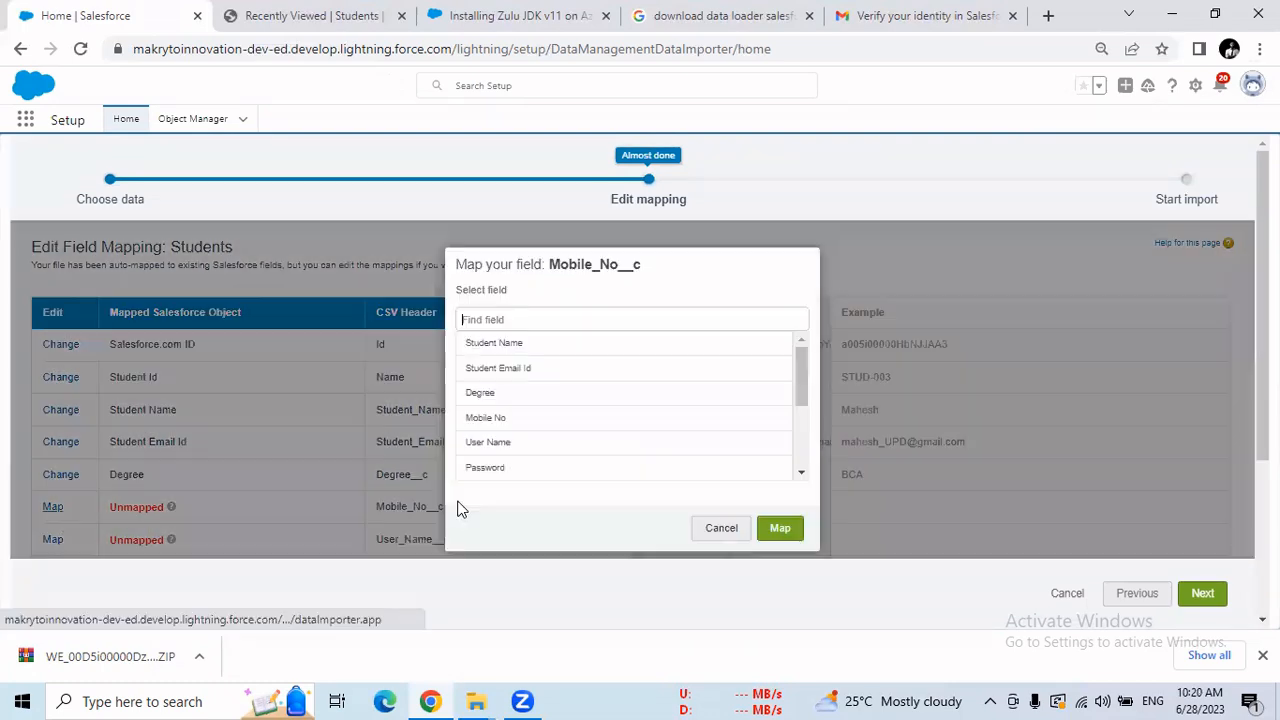
left_click(505, 420)
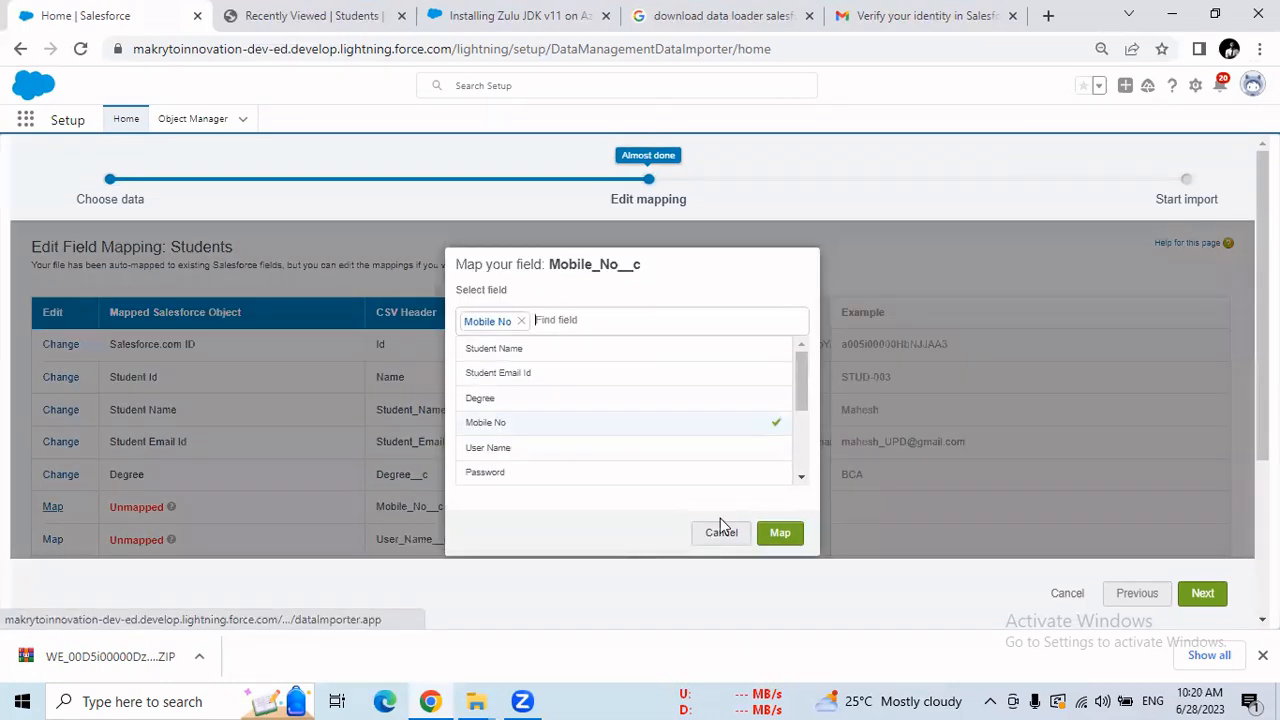
left_click(779, 530)
left_click(52, 540)
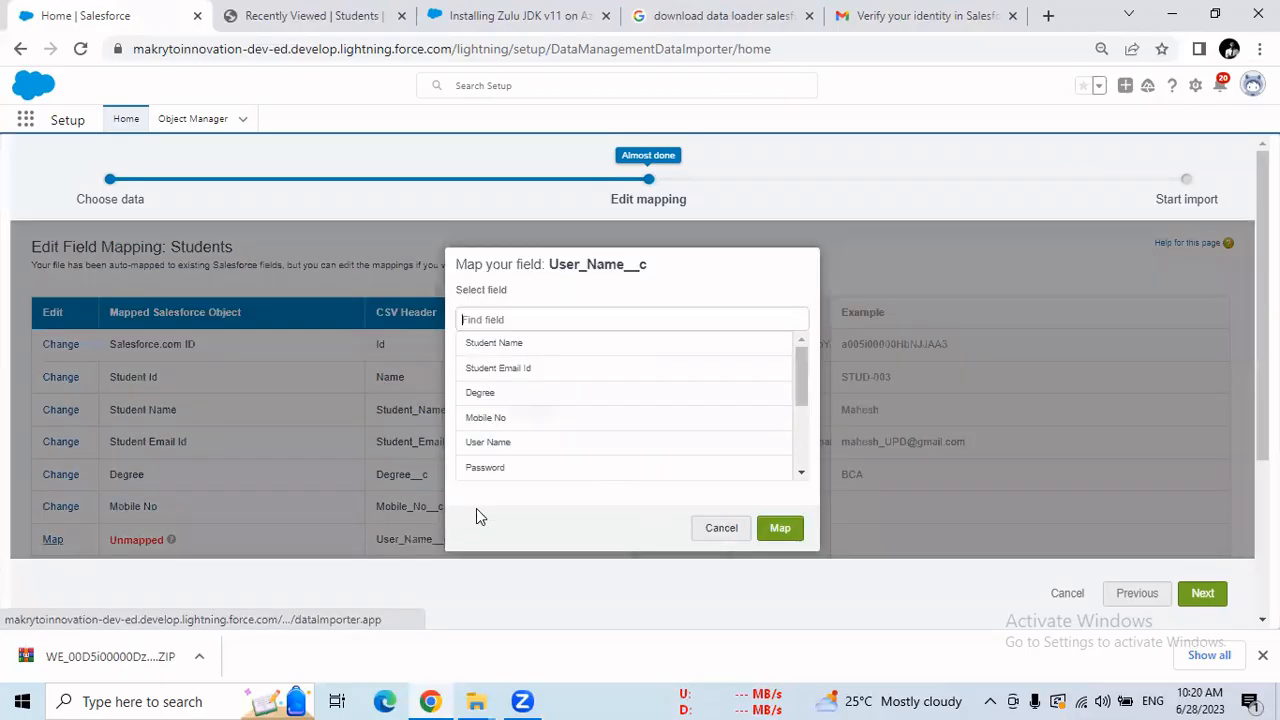
left_click(490, 443)
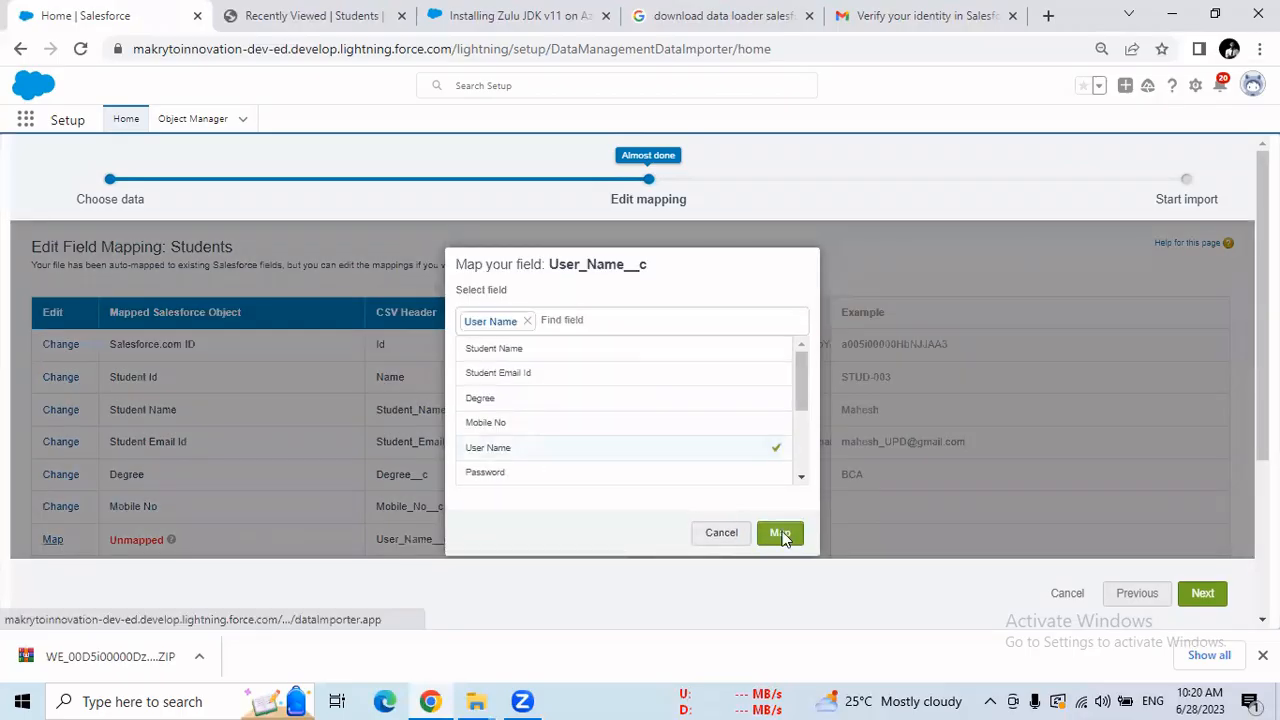
left_click(772, 532)
scroll(637, 451, "down", 3)
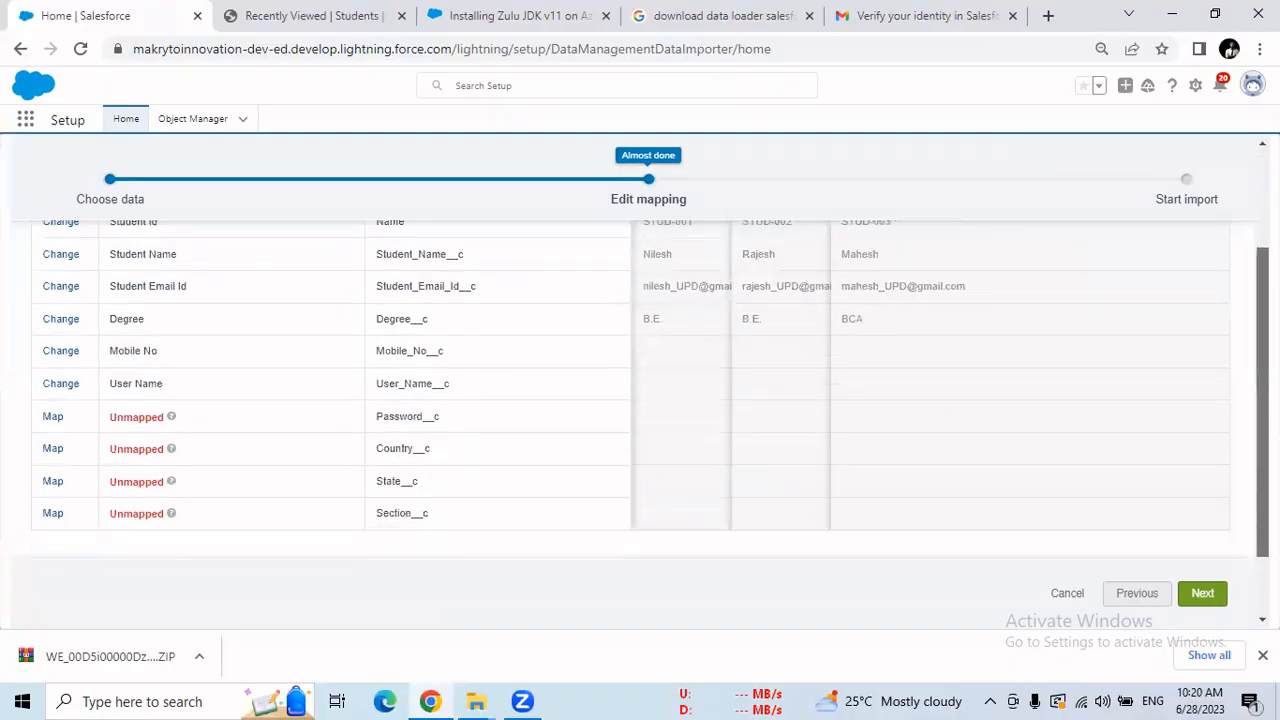
left_click(53, 399)
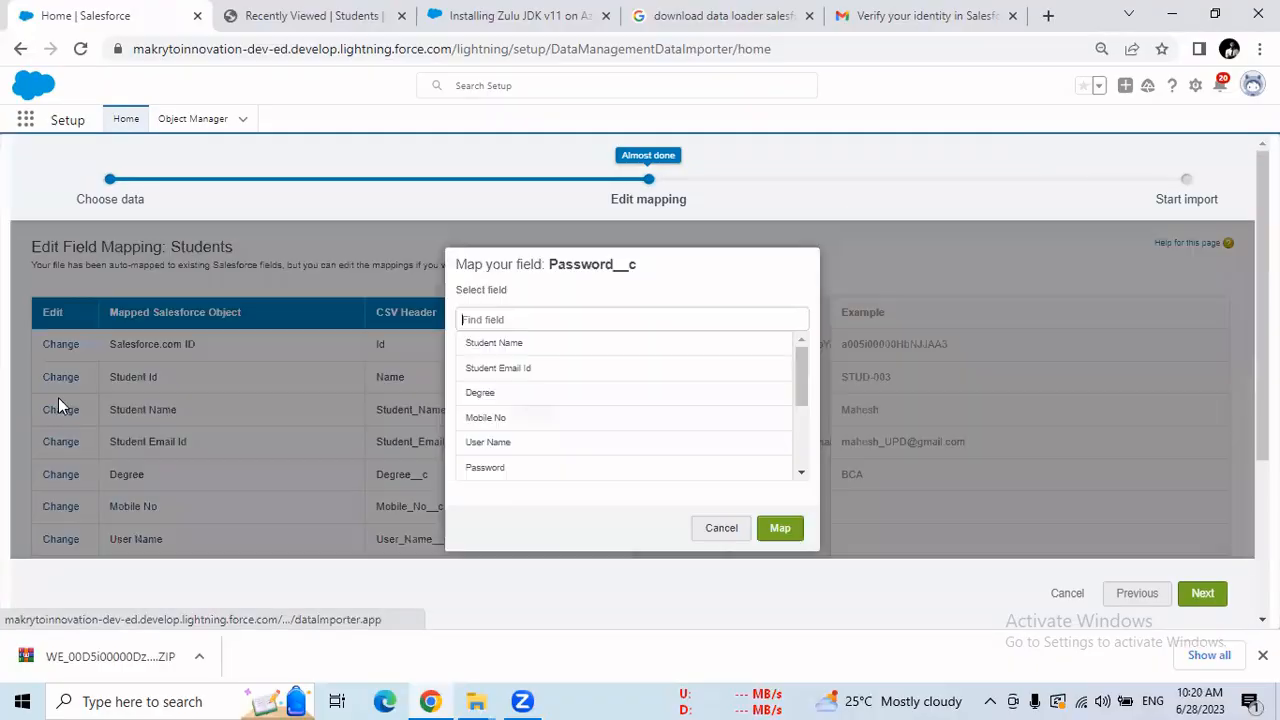
left_click(528, 470)
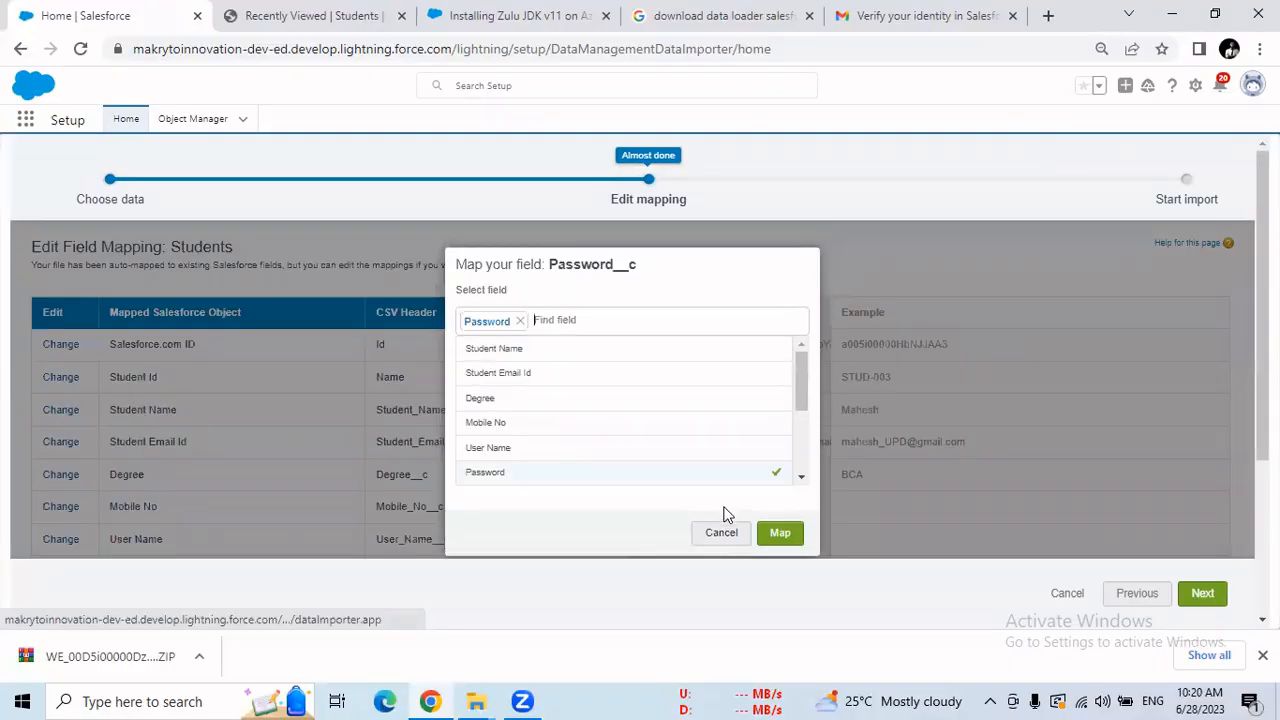
left_click(774, 533)
scroll(640, 400, "down", 3)
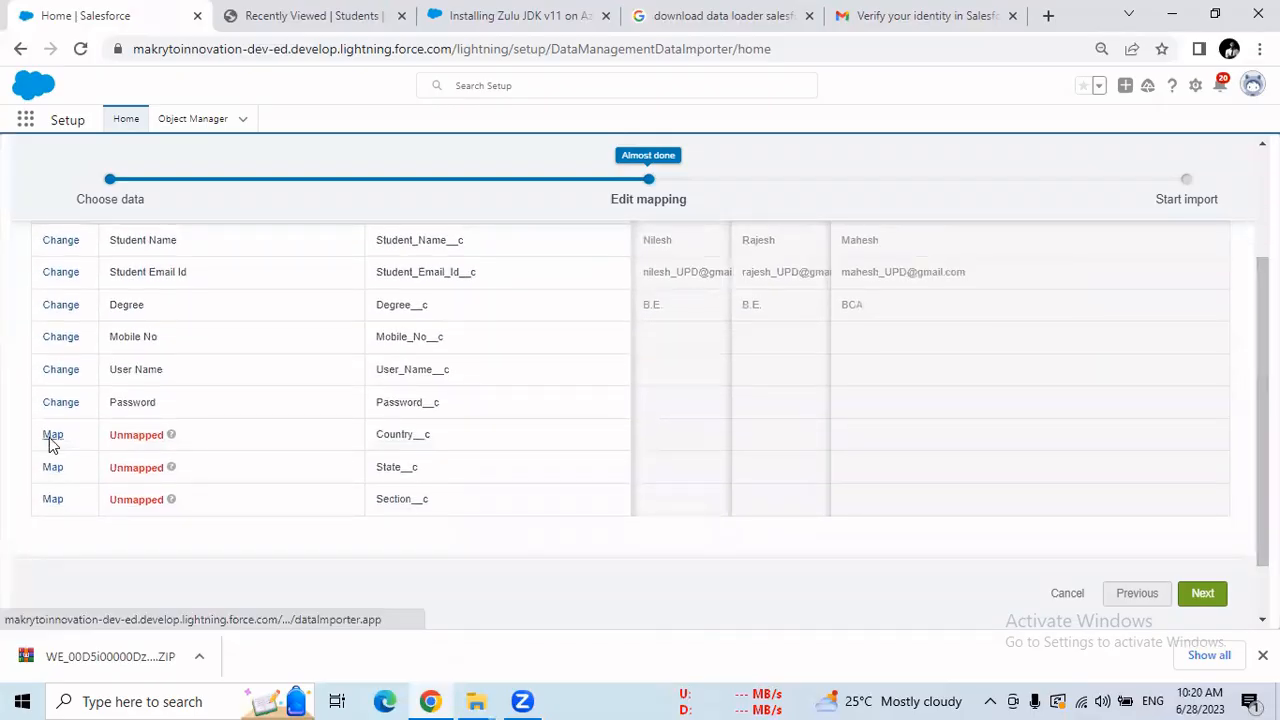
Map Country__c and State__c to the Country and State fields.
left_click(52, 436)
scroll(804, 432, "down", 5)
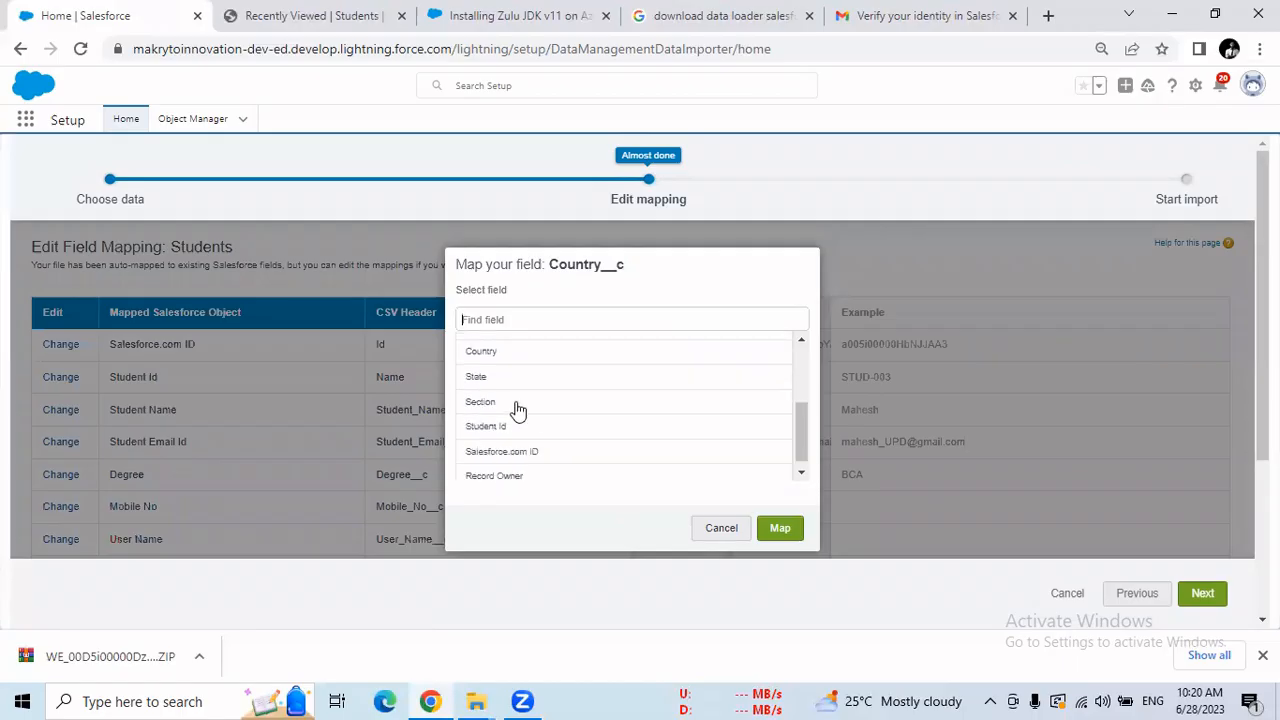
left_click(491, 357)
left_click(780, 536)
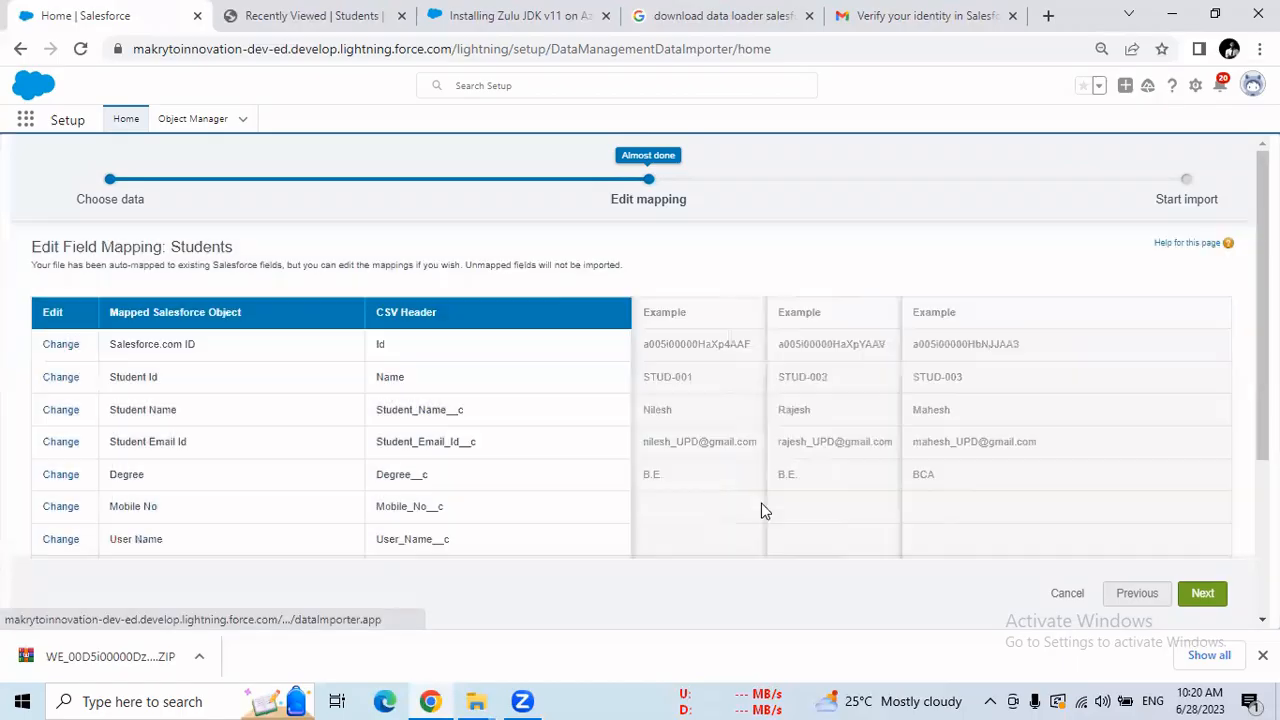
scroll(640, 430, "down", 2)
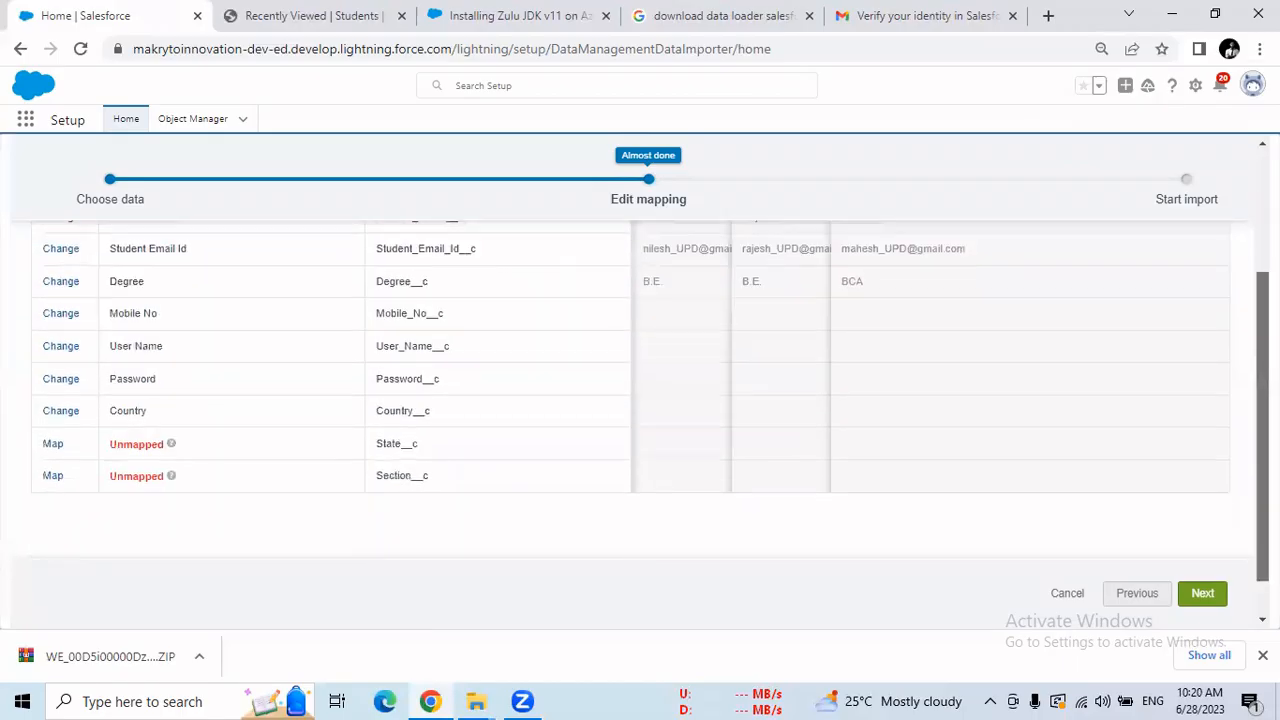
left_click(53, 444)
left_click_drag(800, 393, 804, 456)
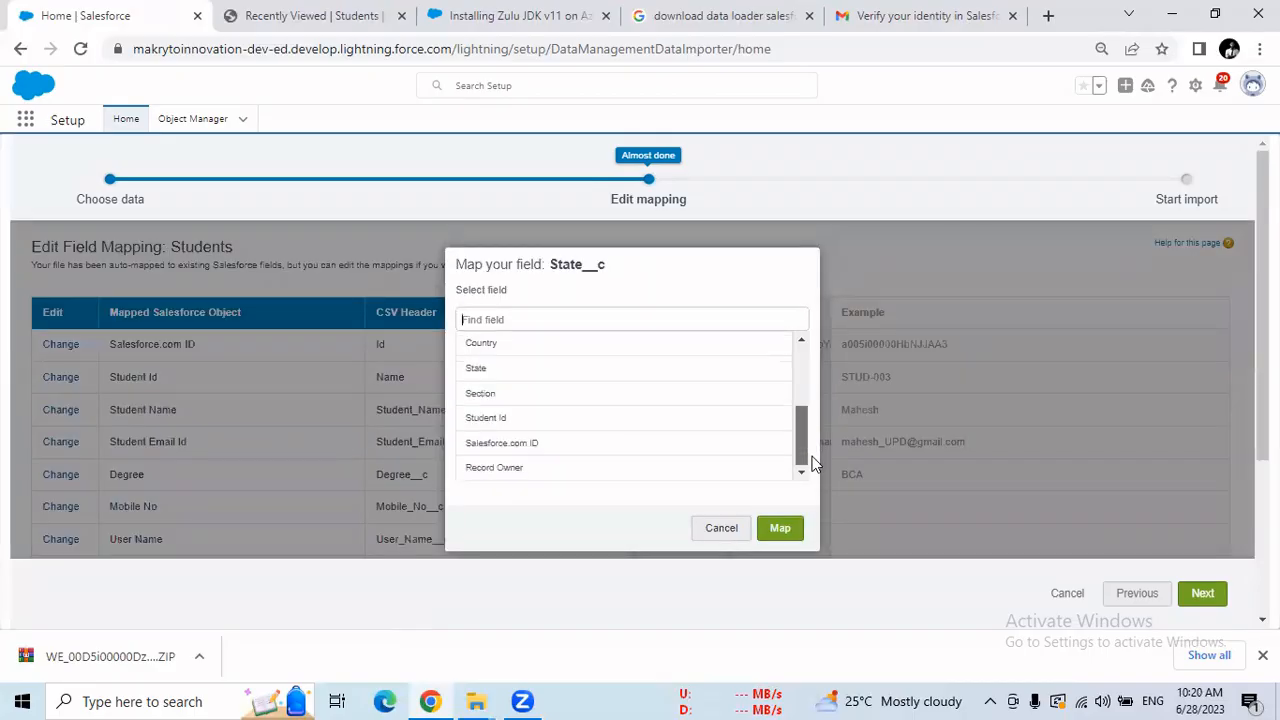
left_click(477, 369)
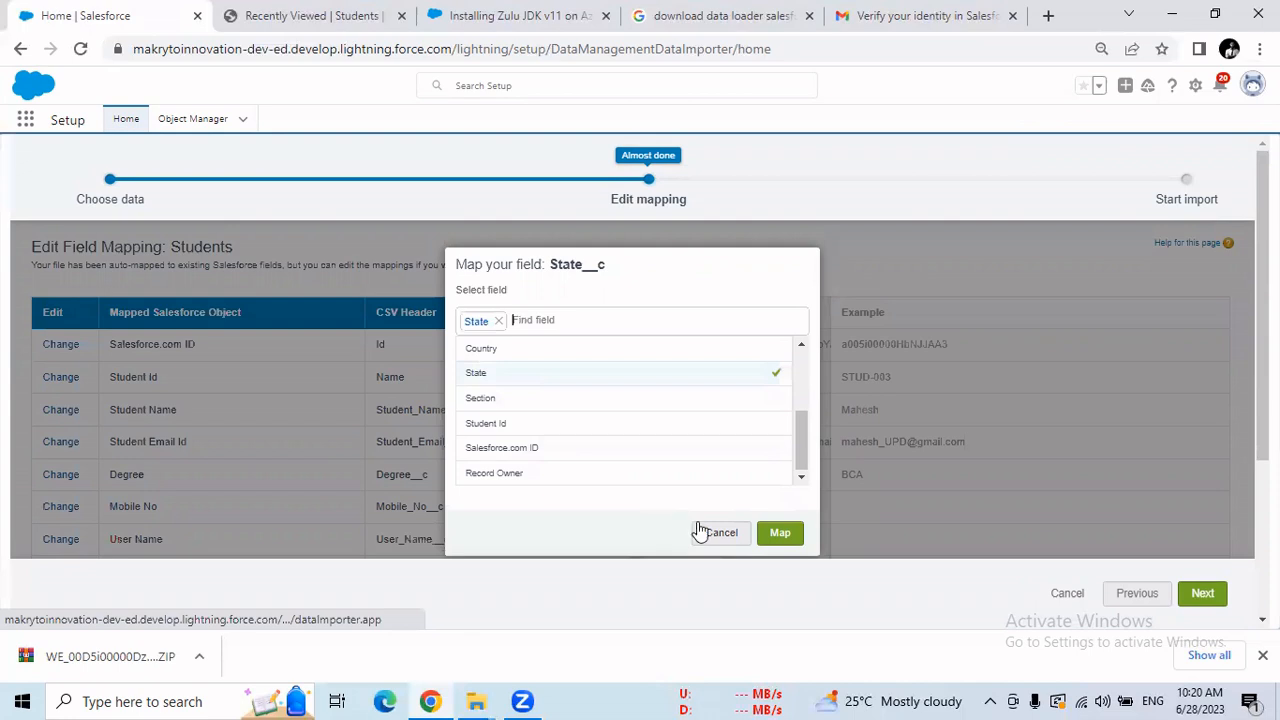
left_click(778, 530)
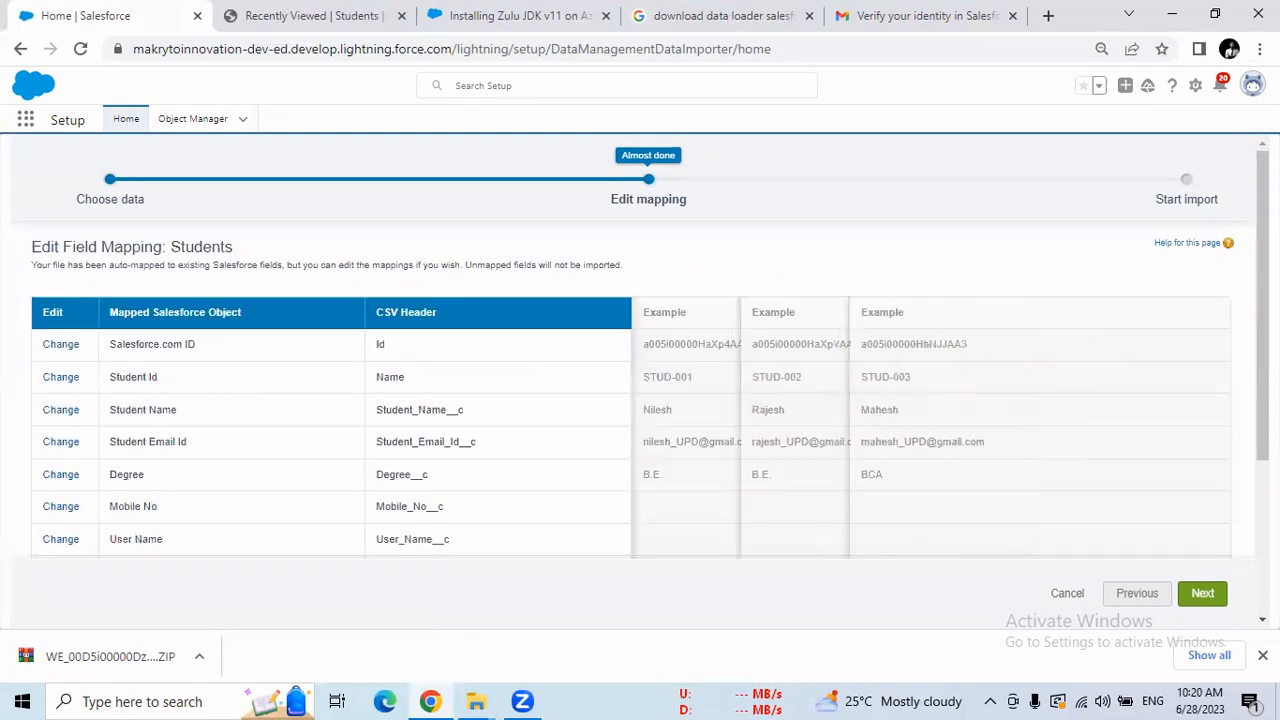
Map Section__c to Section, leaving no unmapped fields, and continue to review.
scroll(667, 447, "down", 3)
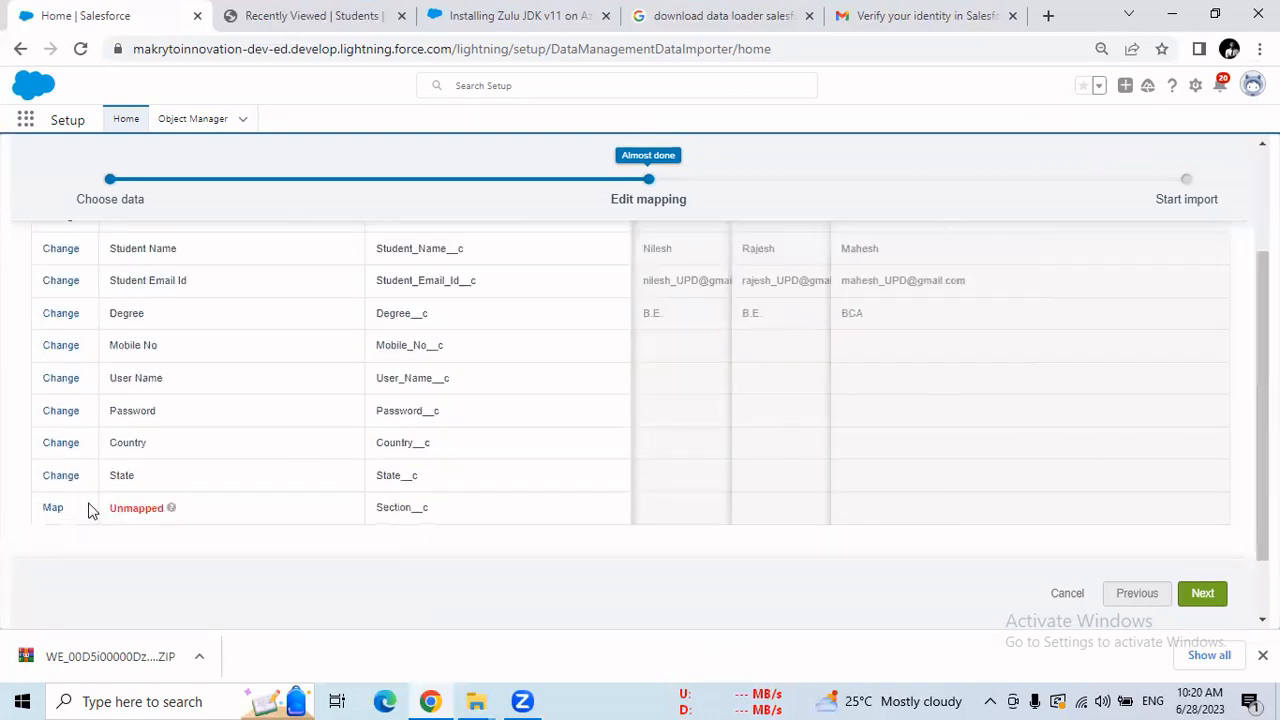
left_click(55, 508)
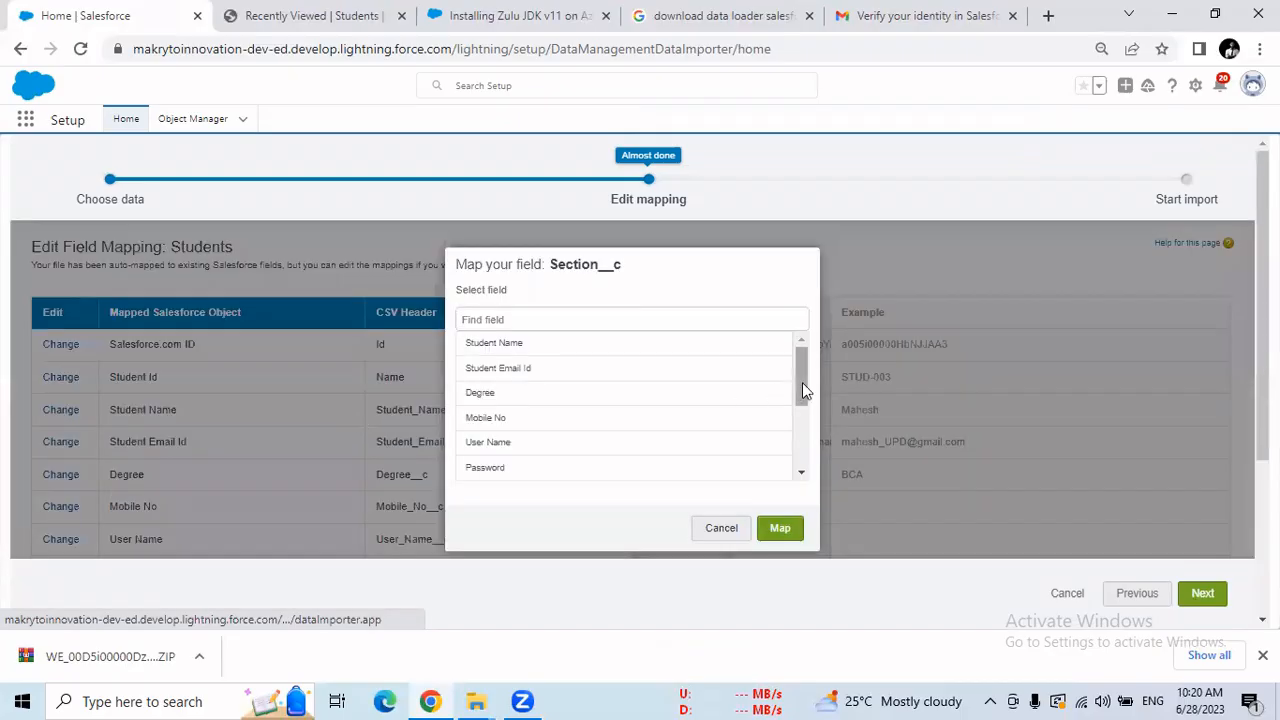
left_click_drag(802, 390, 815, 457)
left_click(483, 400)
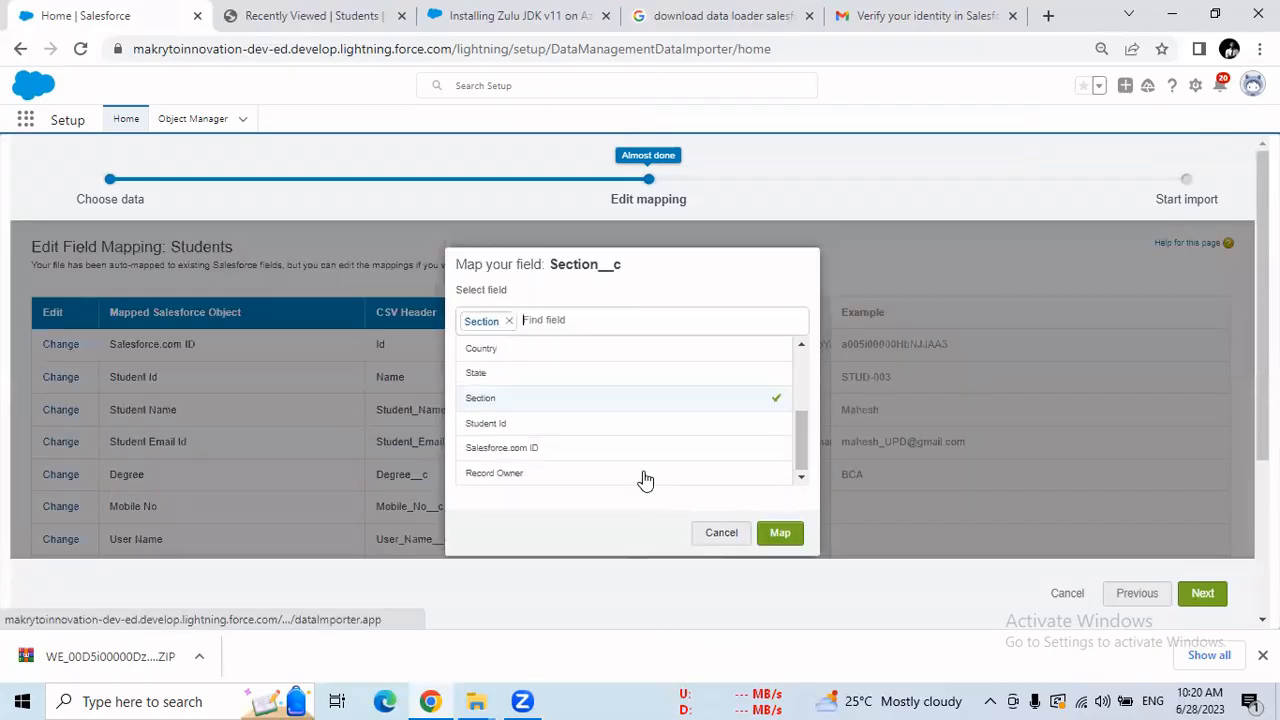
left_click(782, 537)
left_click_drag(360, 477, 291, 340)
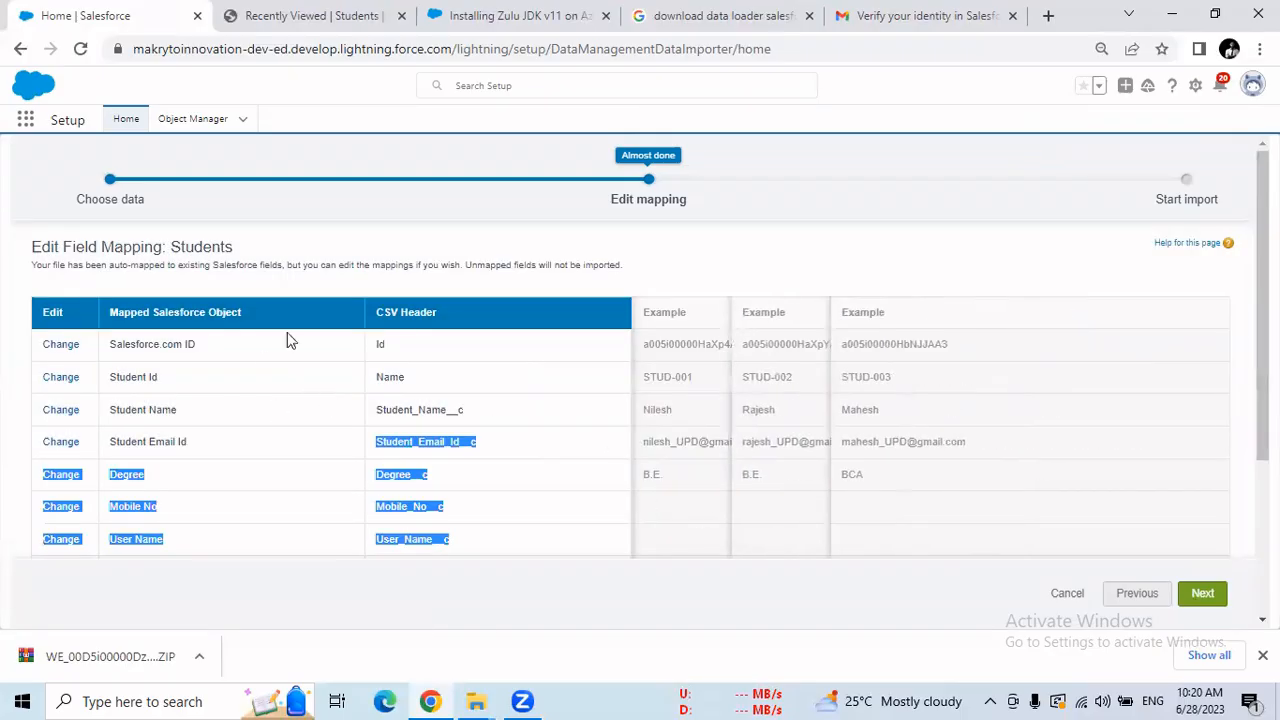
left_click(1203, 594)
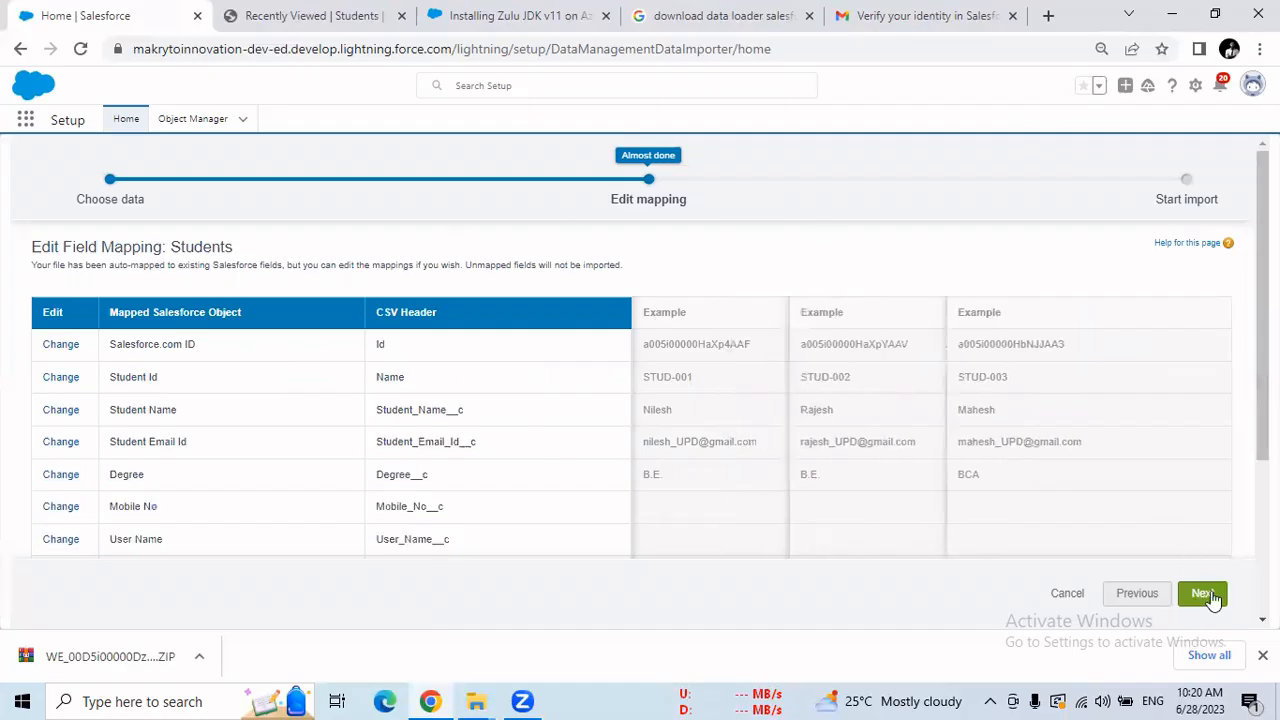
left_click(1205, 594)
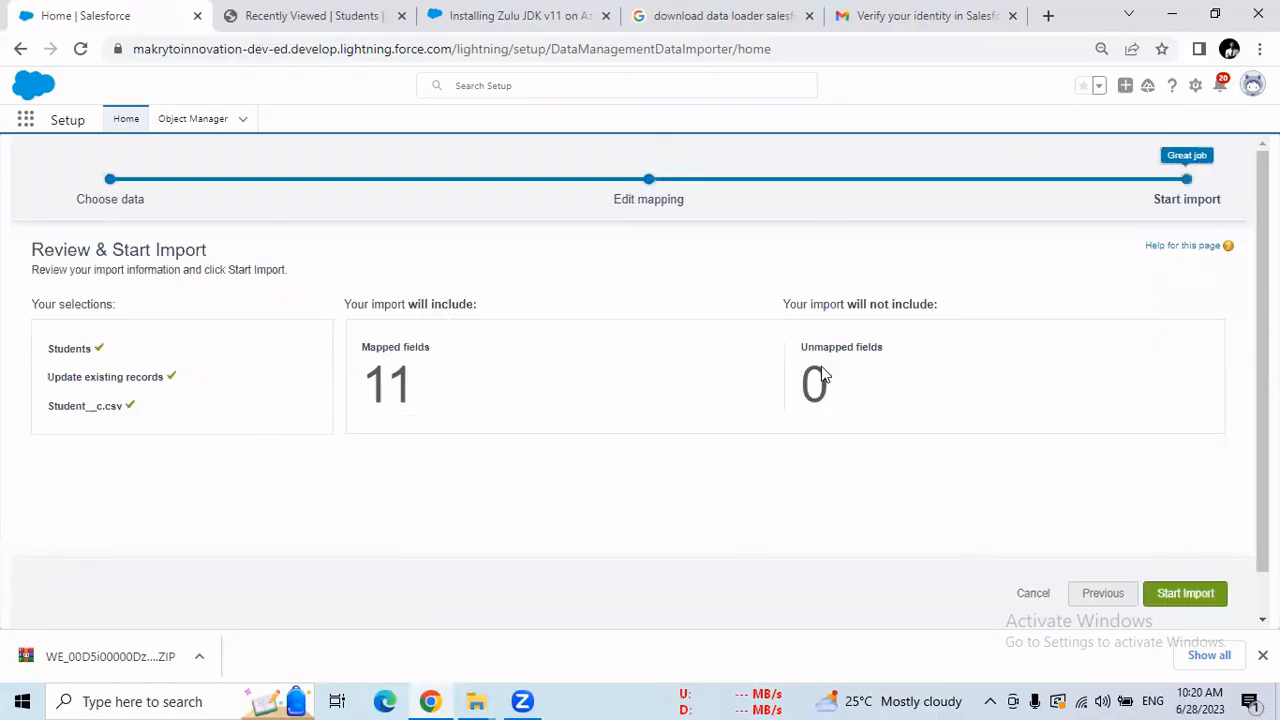
Review the Students update of Student__c.csv with 11 mapped fields, then start the import.
left_click_drag(416, 380, 395, 385)
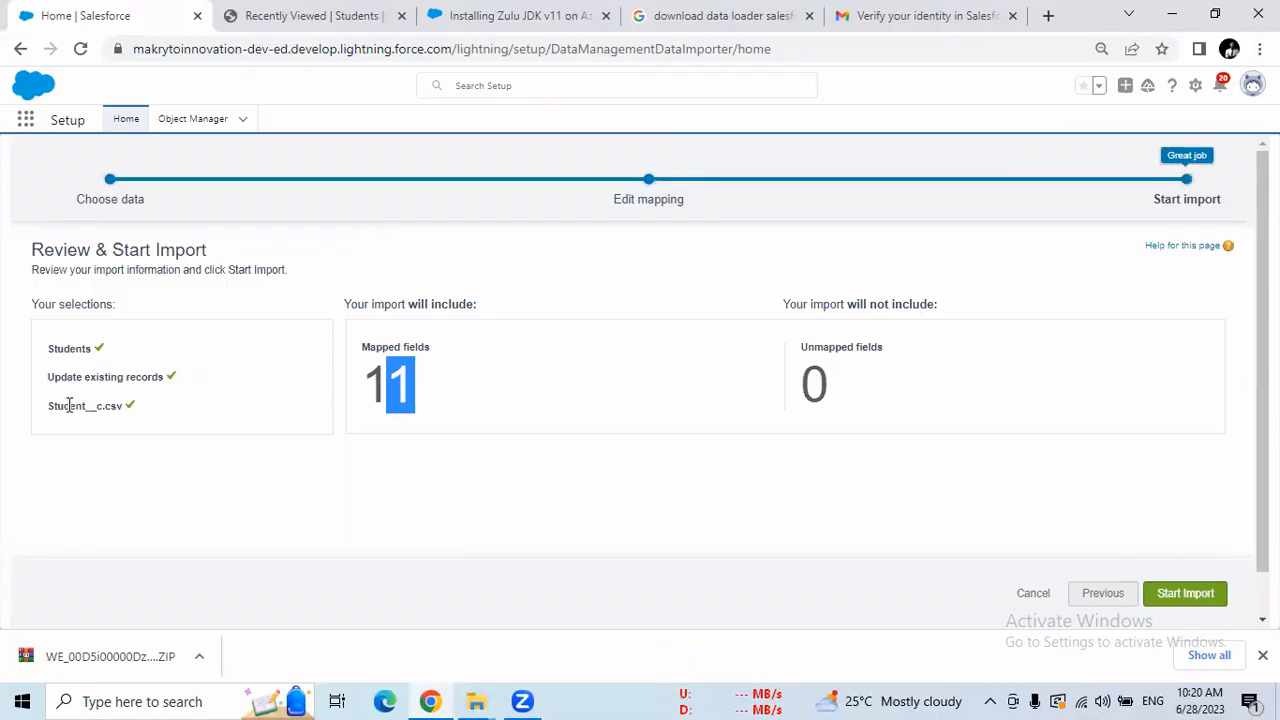
left_click_drag(70, 405, 131, 416)
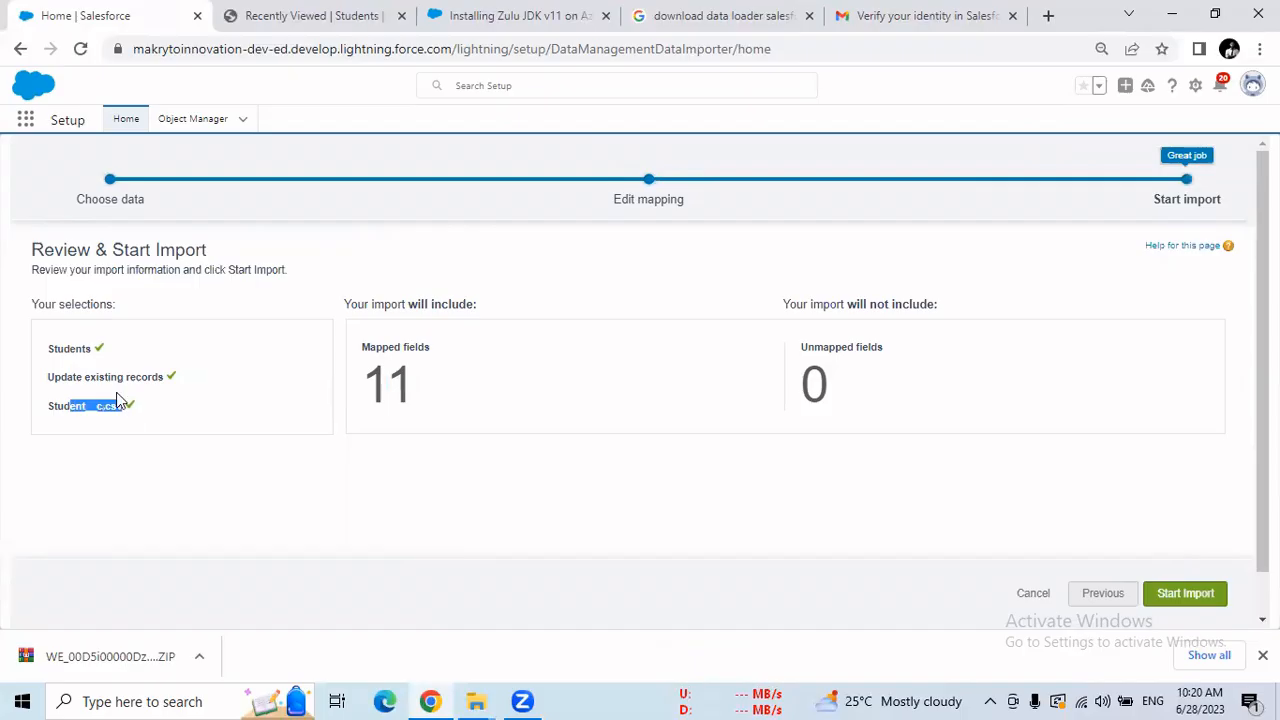
left_click(75, 352)
double_click(75, 352)
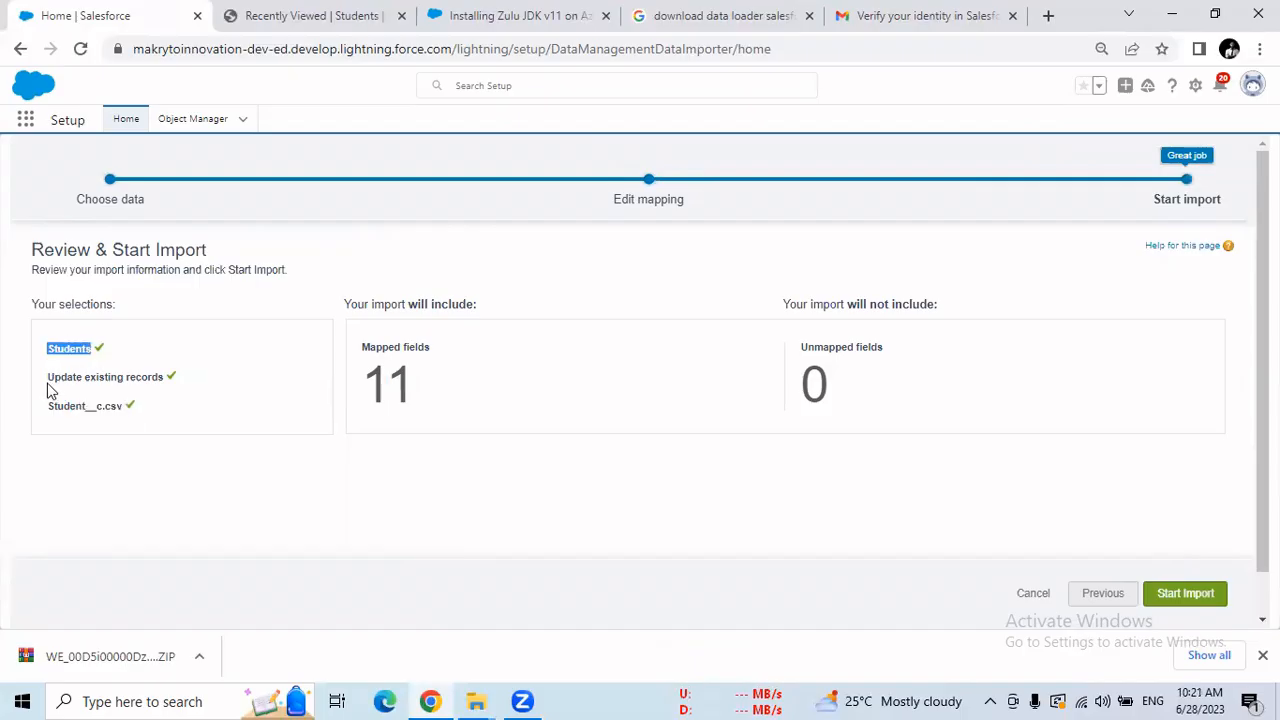
left_click_drag(47, 387, 163, 386)
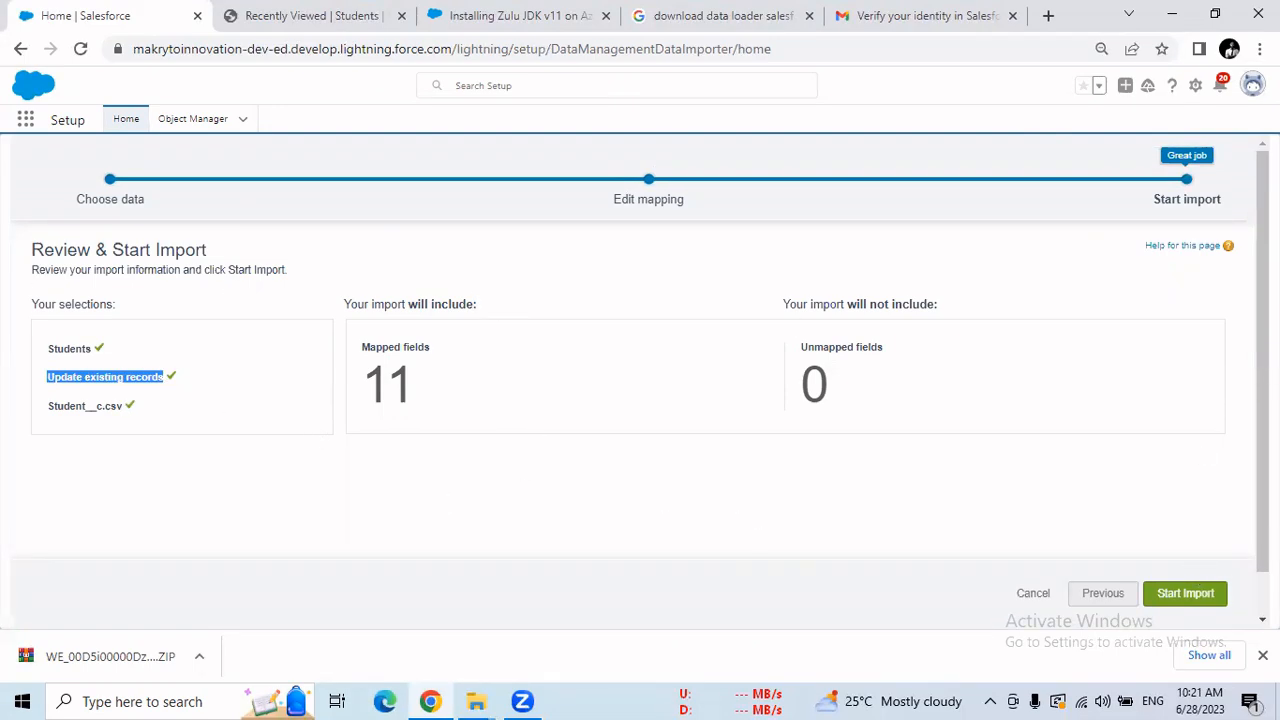
left_click(1210, 600)
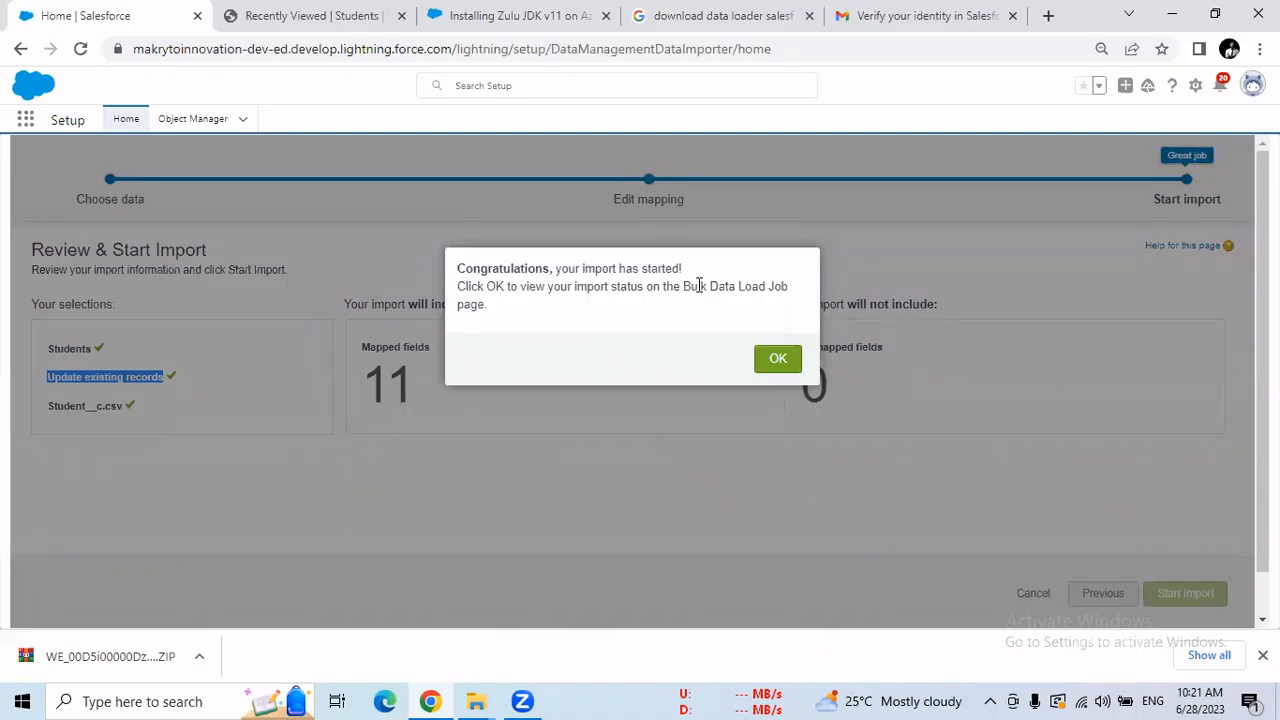
Acknowledge the import to see the closed job with 12 records processed, then switch to Students.
left_click(778, 360)
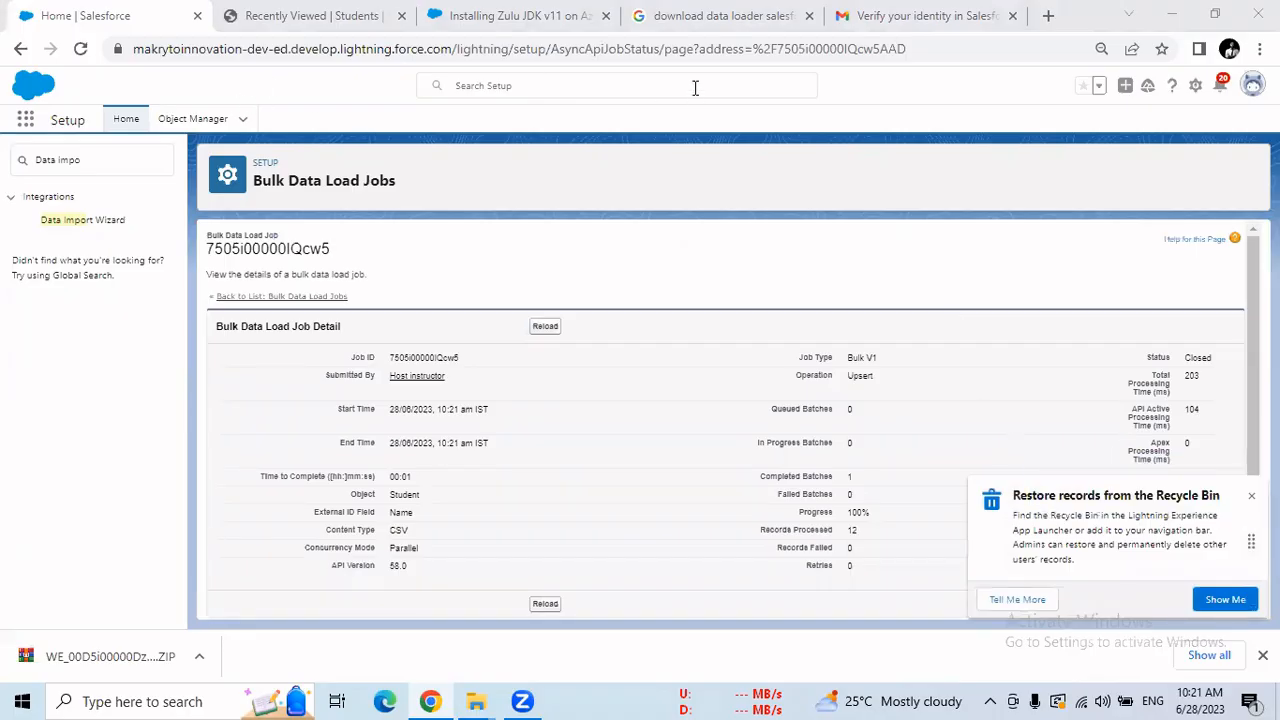
key("ctrl+Tab")
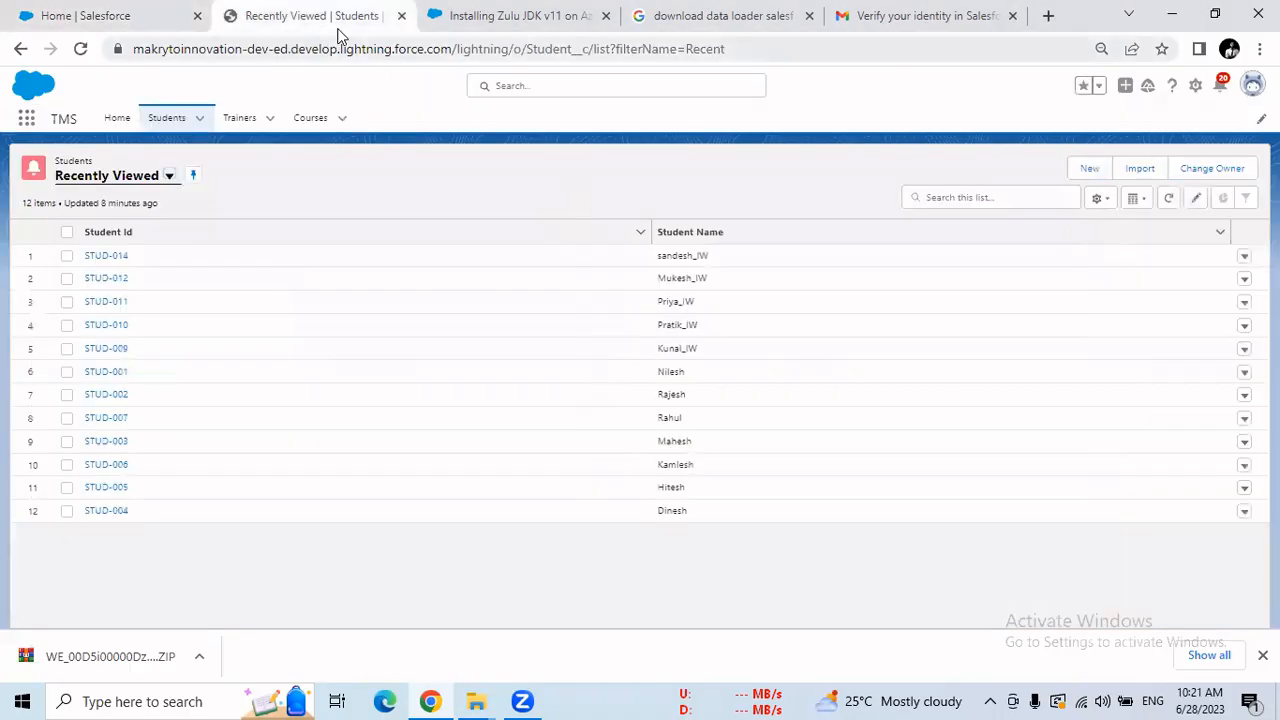
Reload the Students list and inspect STUD-001, STUD-014 and STUD-009 for their _upd emails.
left_click(80, 48)
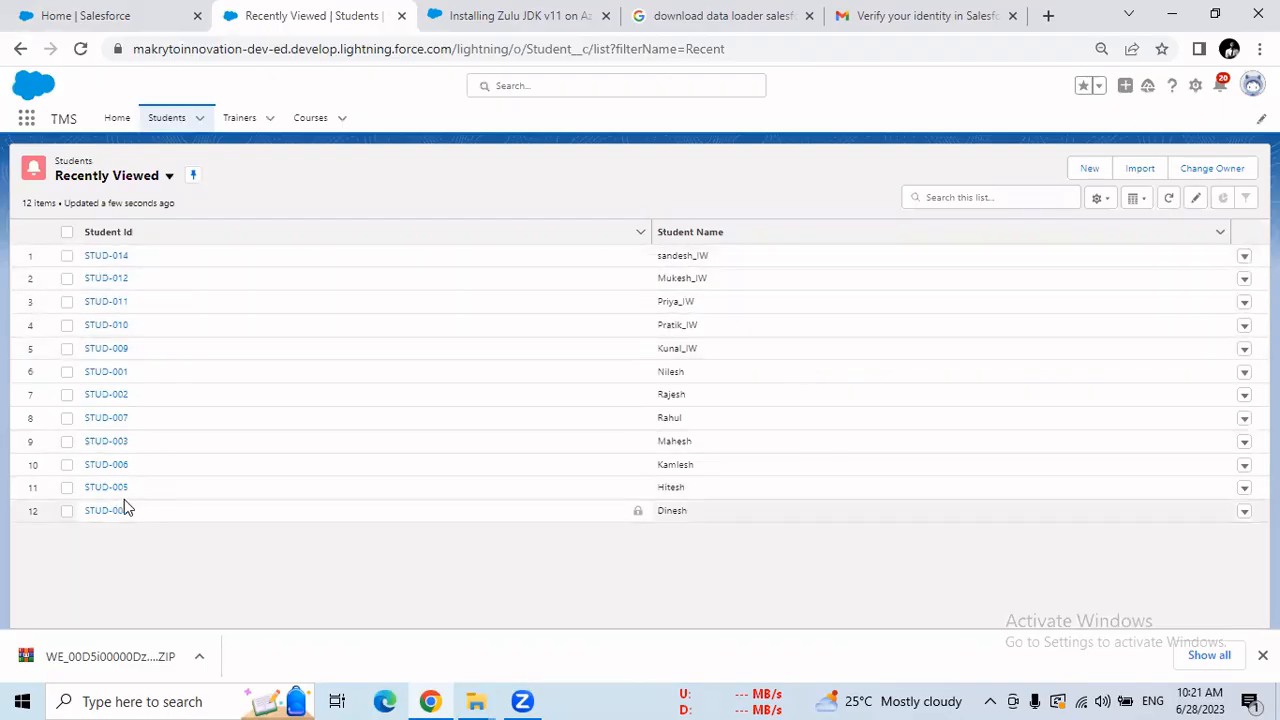
left_click(108, 372)
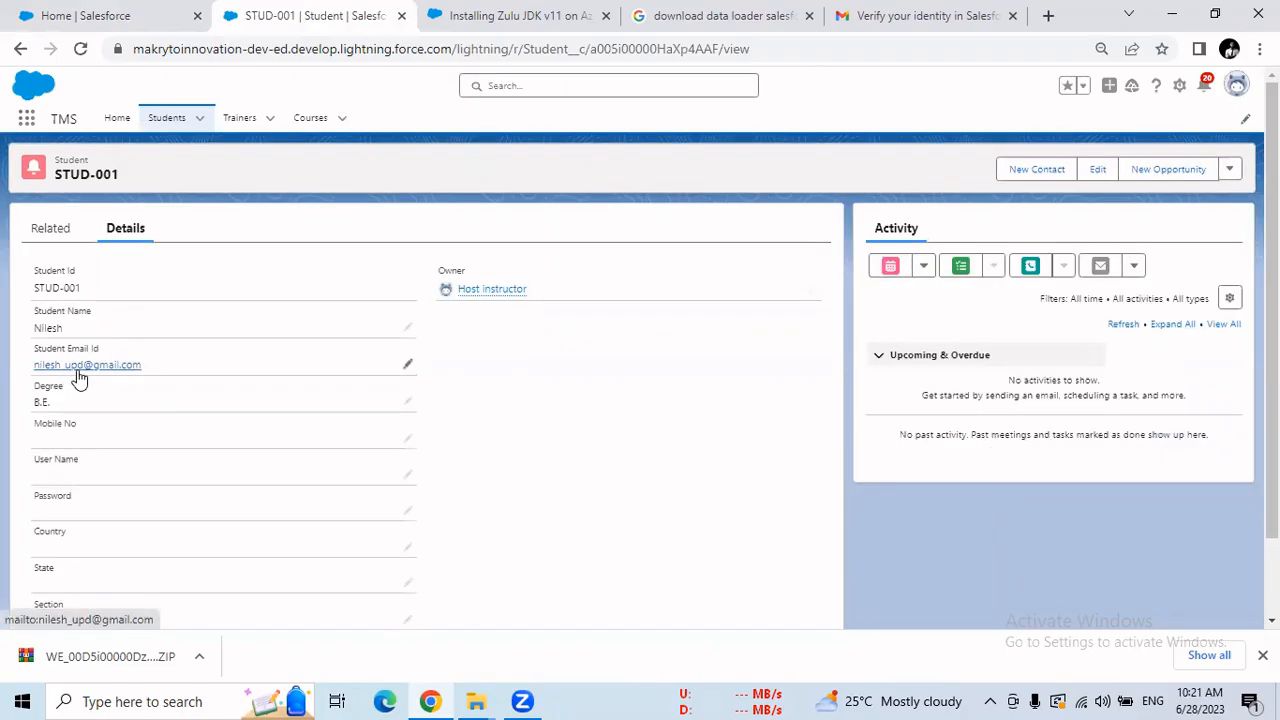
left_click(160, 124)
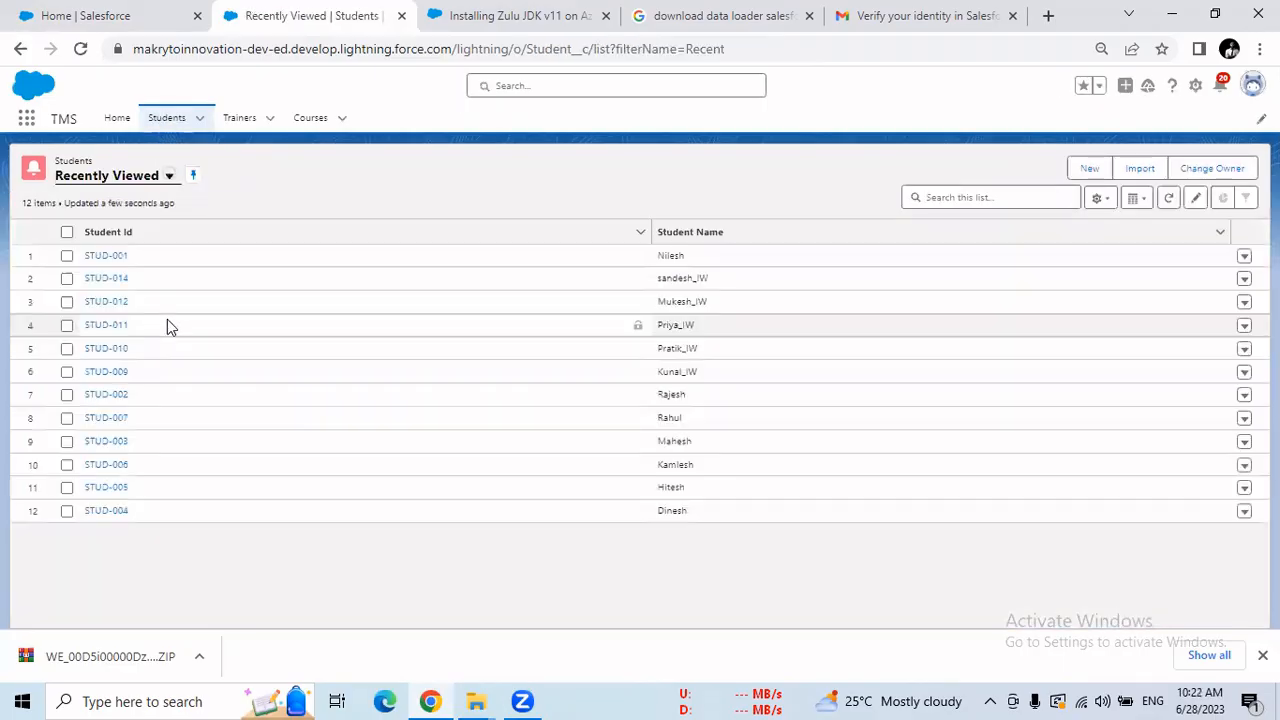
left_click(118, 284)
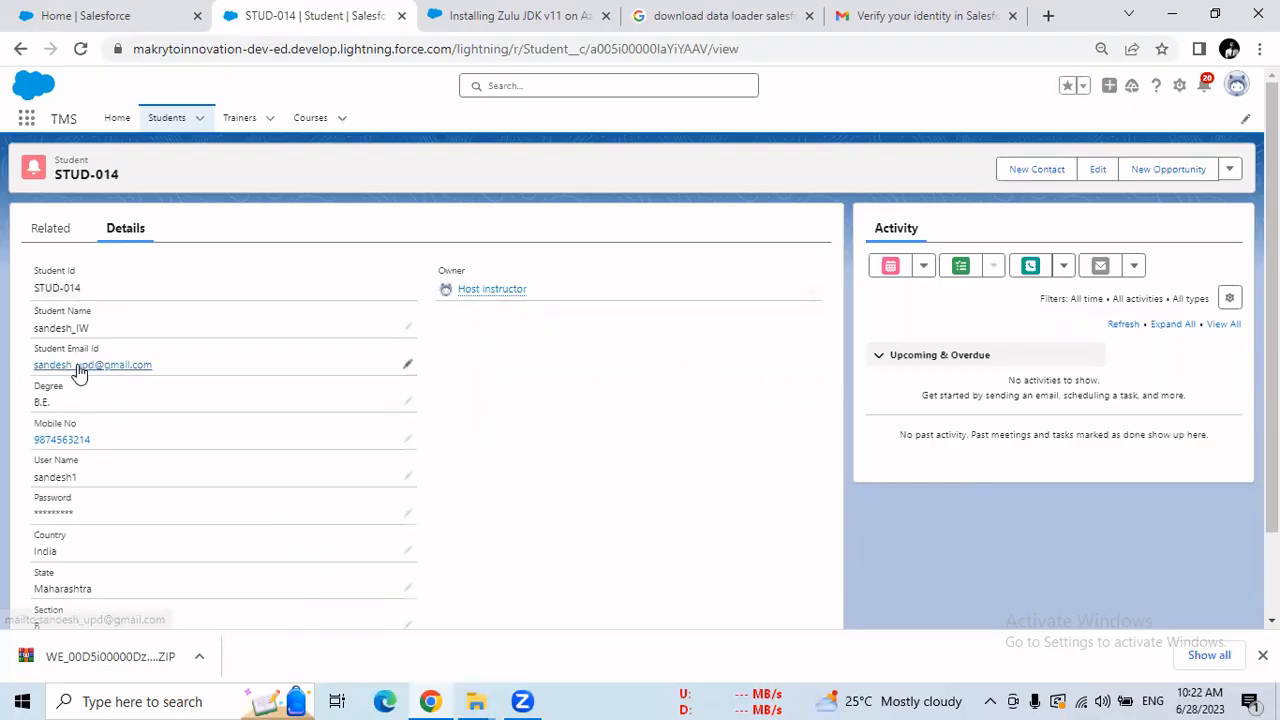
left_click(166, 117)
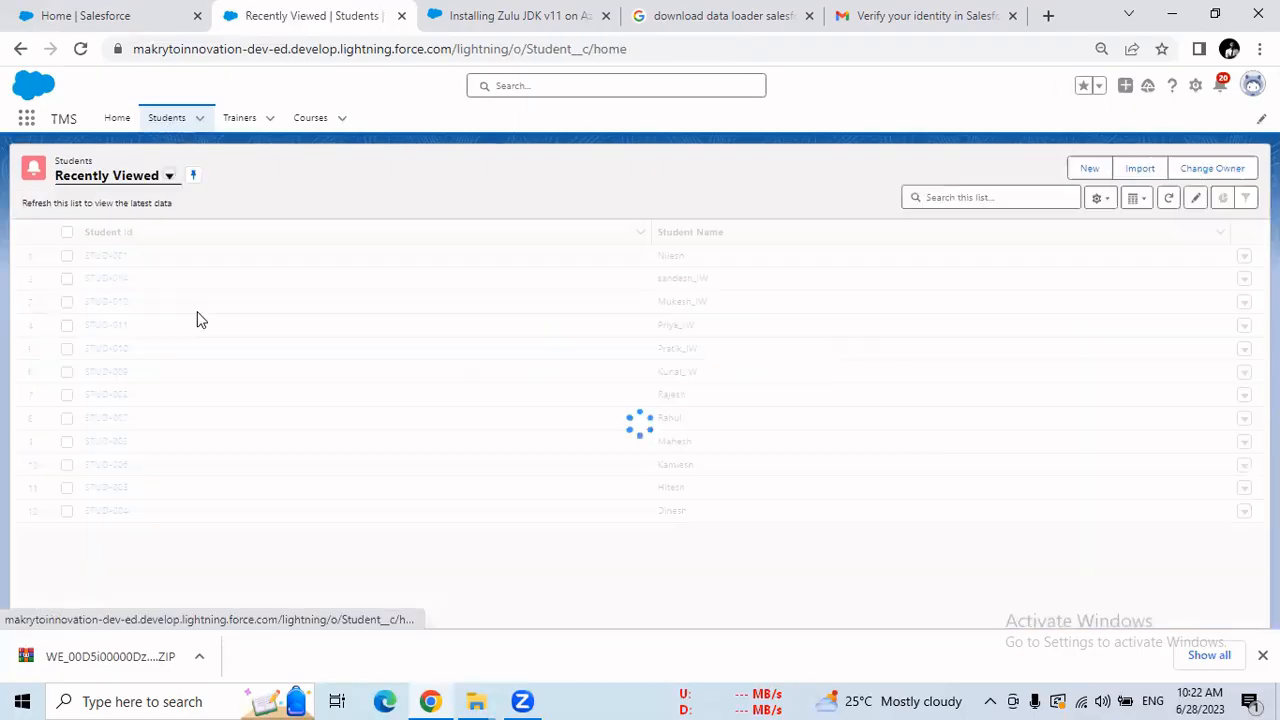
left_click(110, 374)
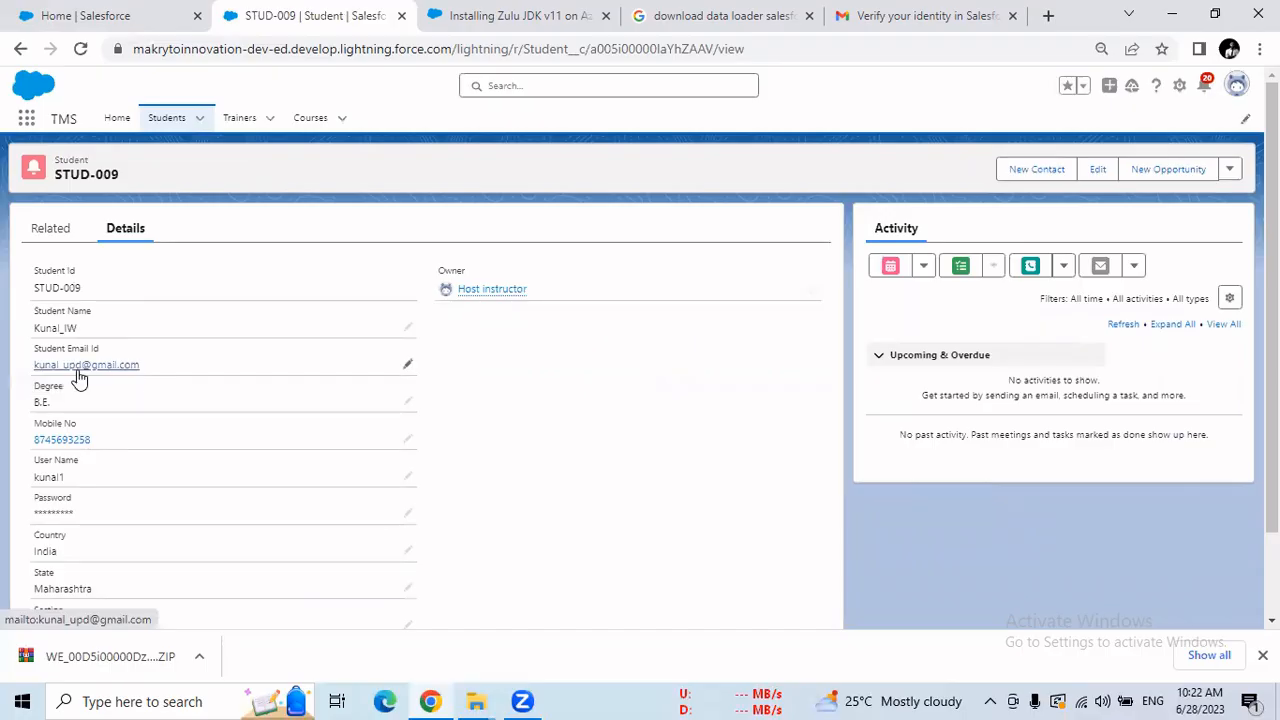
left_click(143, 17)
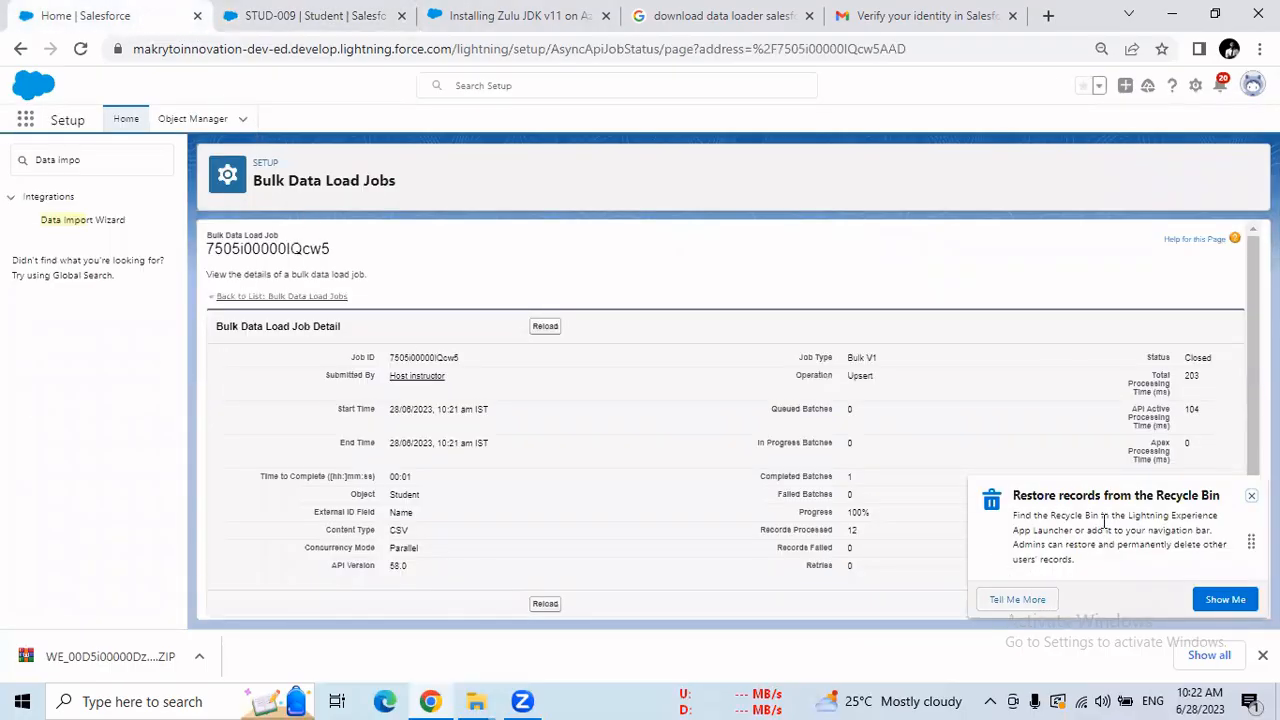
Dismiss the Recycle Bin tip, check the batch's processed records, and open the Data Import Wizard.
left_click(1251, 496)
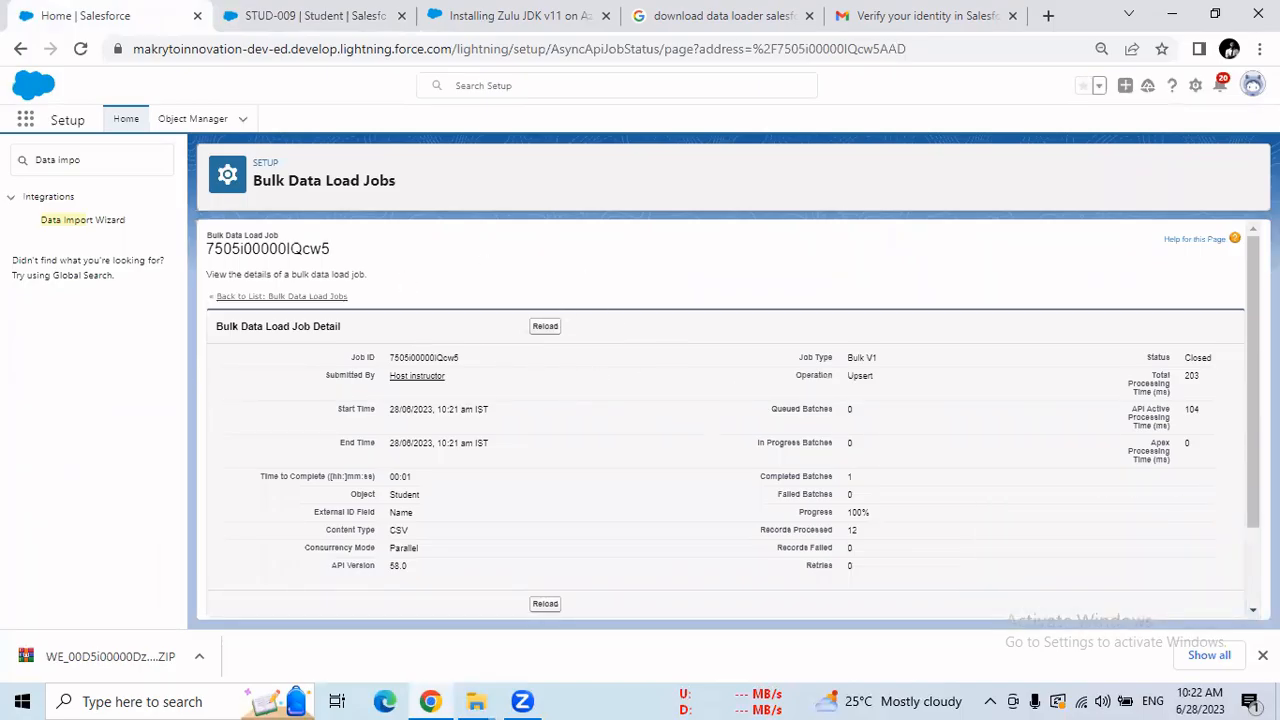
left_click_drag(1253, 378, 1253, 453)
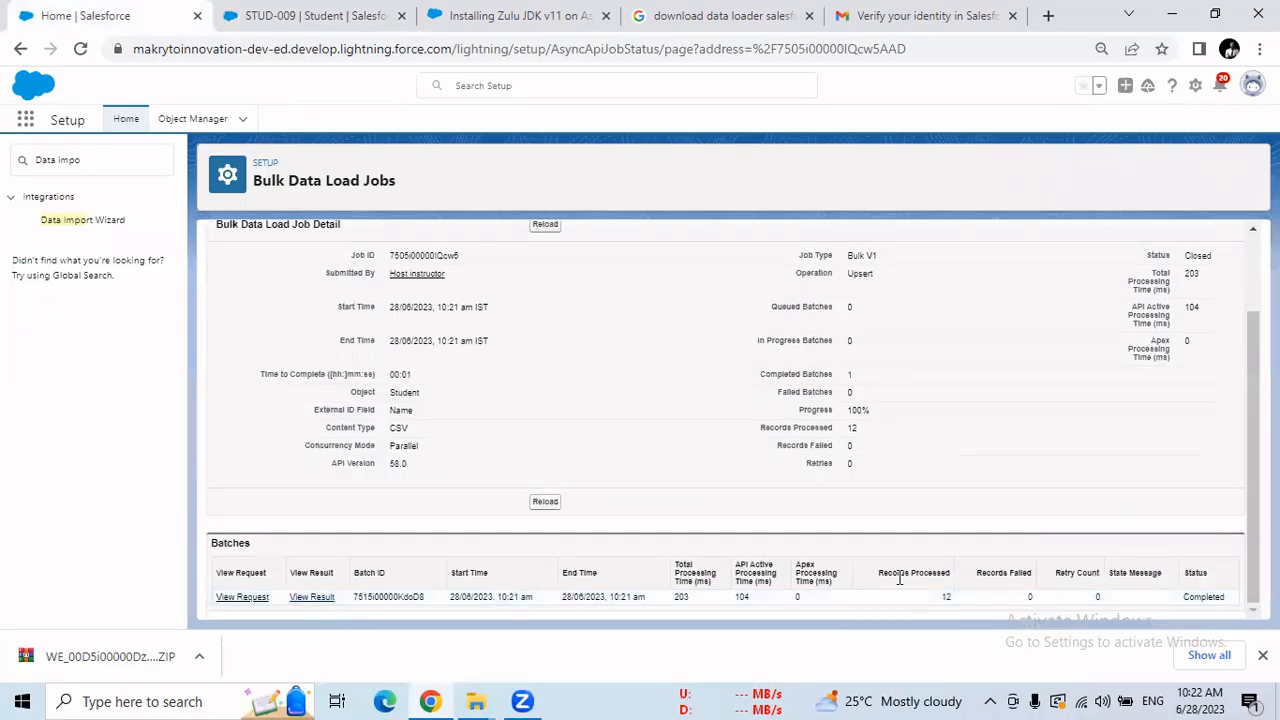
left_click_drag(880, 572, 951, 604)
left_click(1052, 608)
left_click(85, 220)
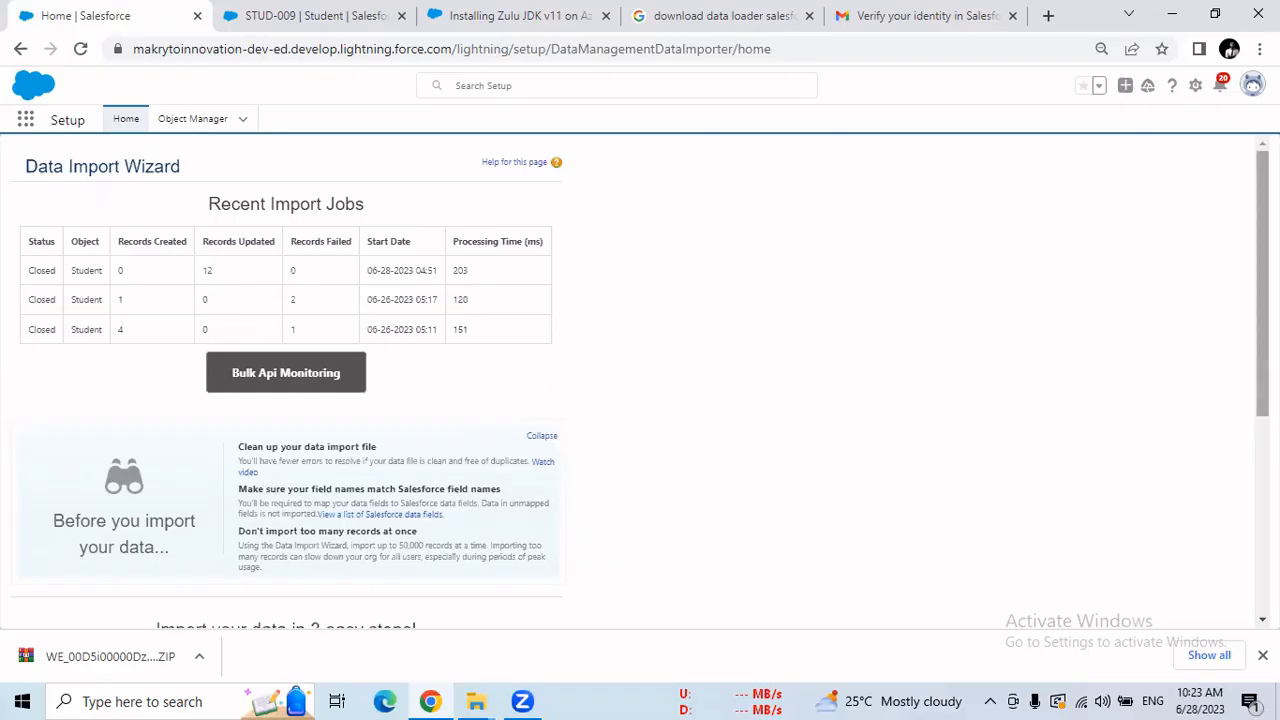
Launch the Data Import Wizard again from the bottom of its page.
scroll(640, 385, "down", 3)
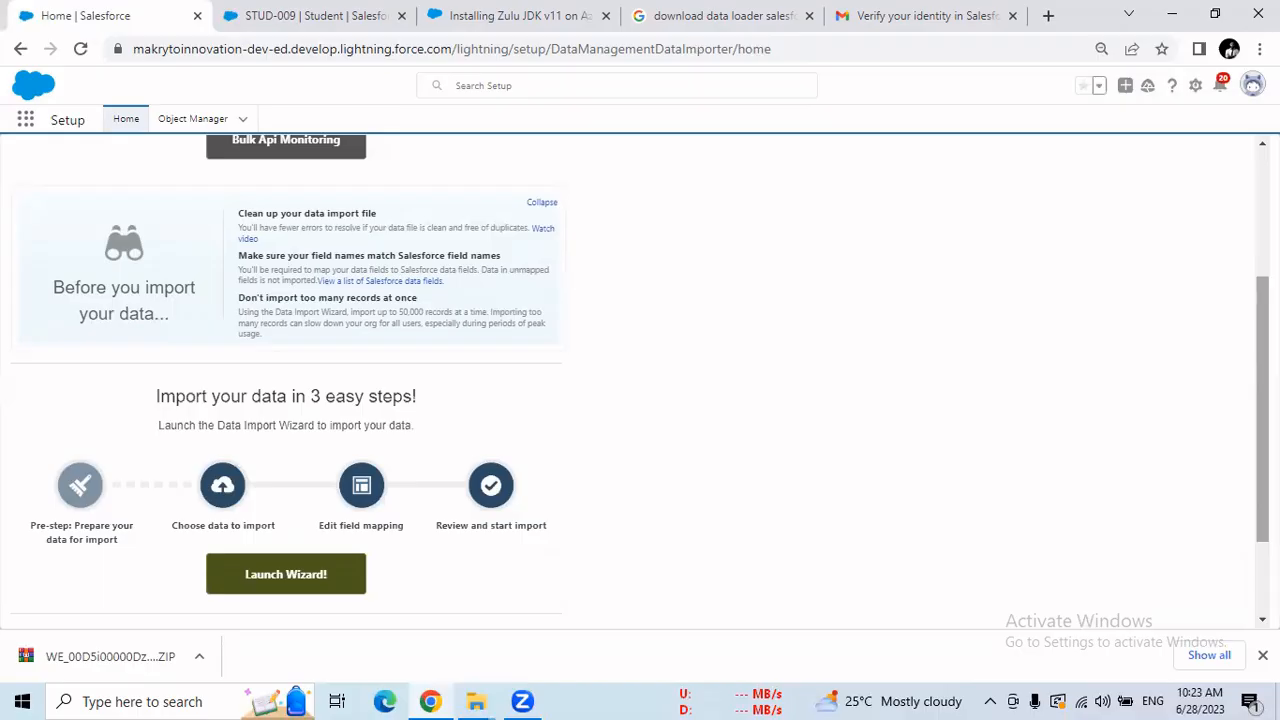
left_click(318, 580)
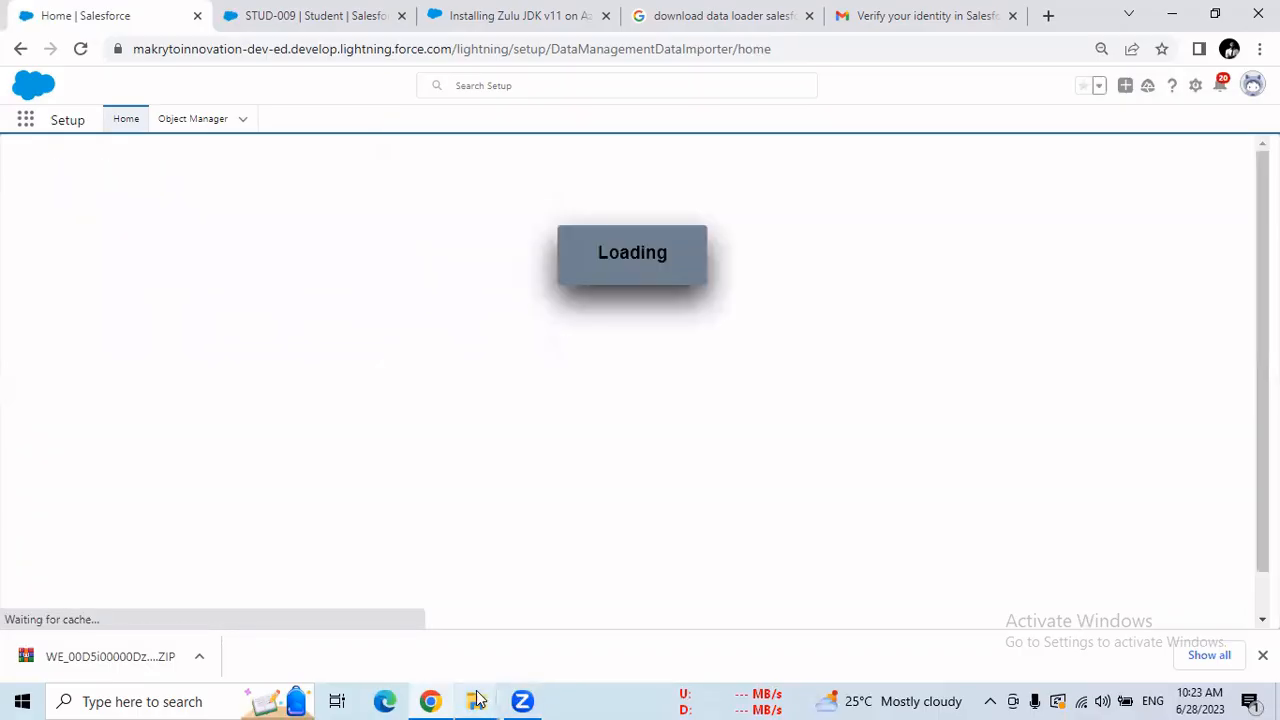
Minimize Chrome, open the Student__c CSV from the desktop in Excel, and select cell C2.
left_click(1162, 20)
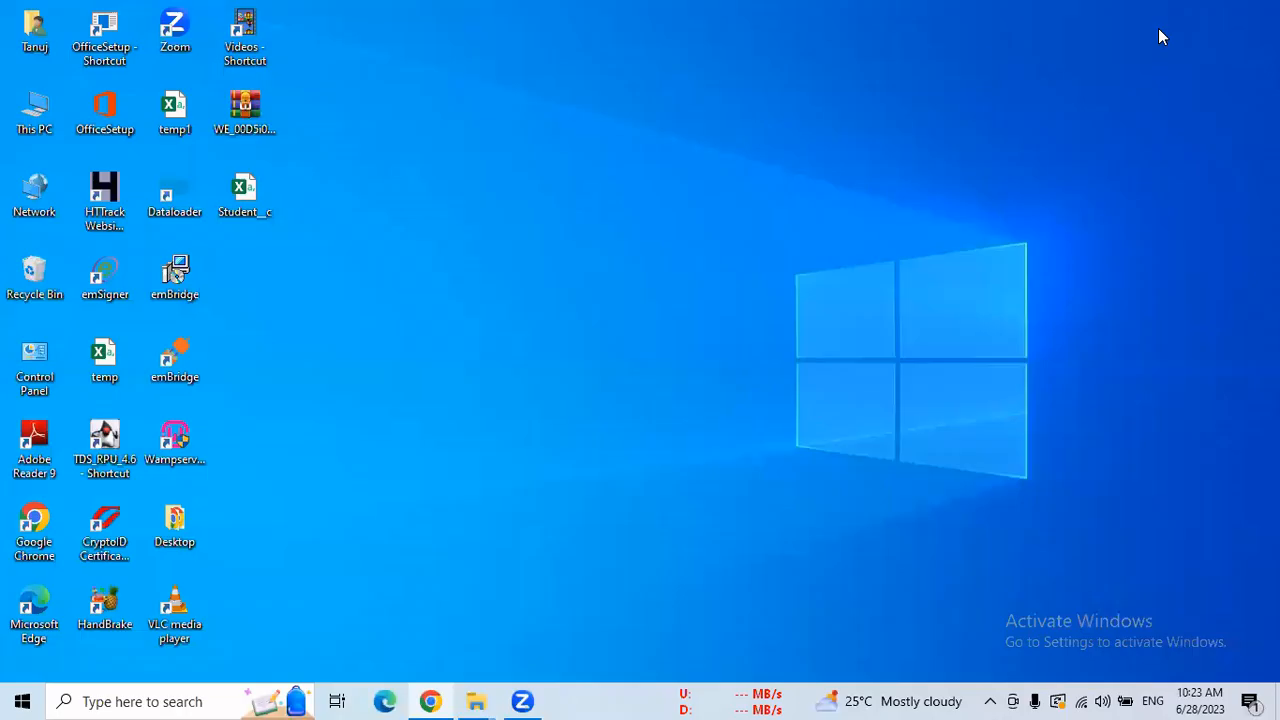
double_click(250, 218)
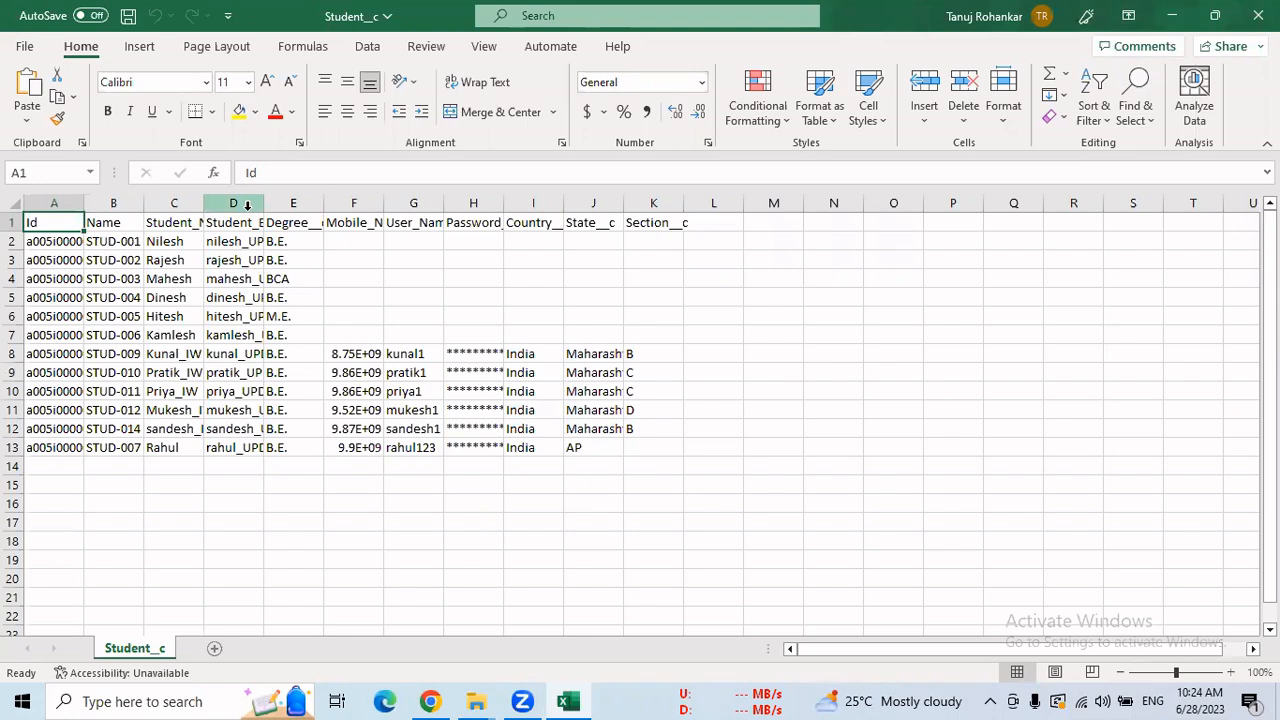
left_click(183, 241)
Append the suffix _upsert to the student name in C2 and copy the suffix for reuse.
double_click(183, 241)
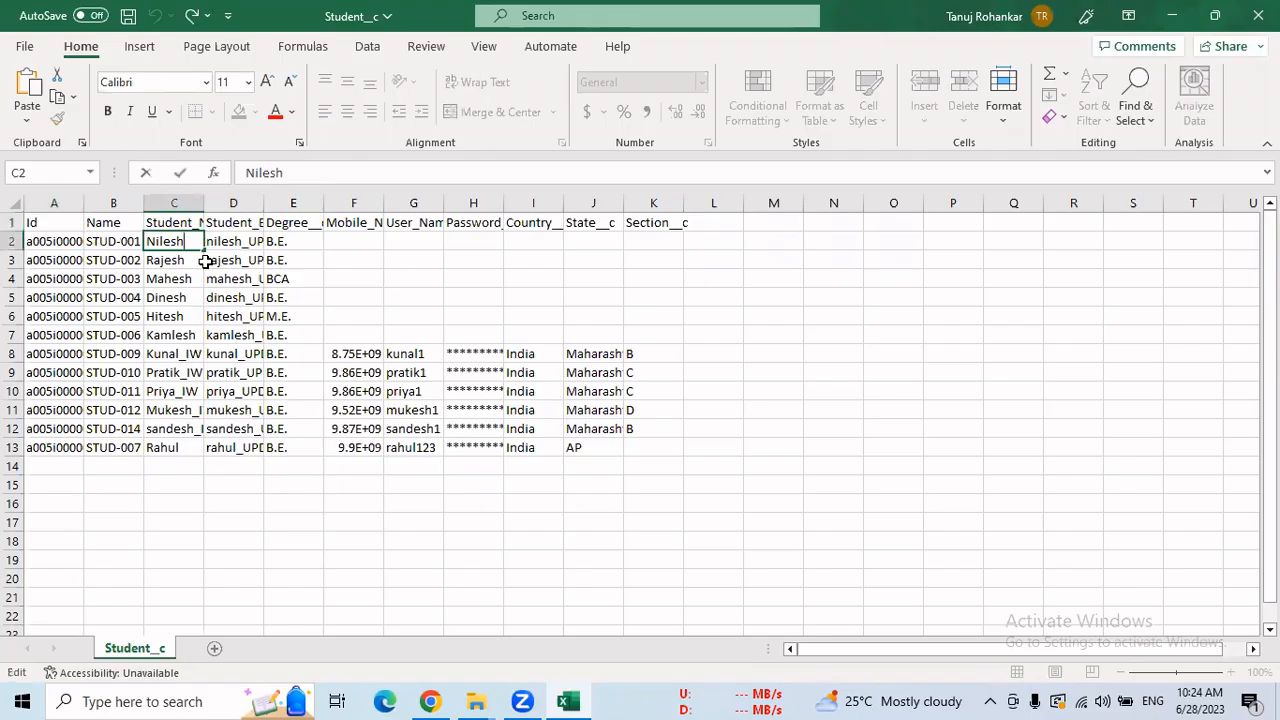
type("_")
type("UPSER")
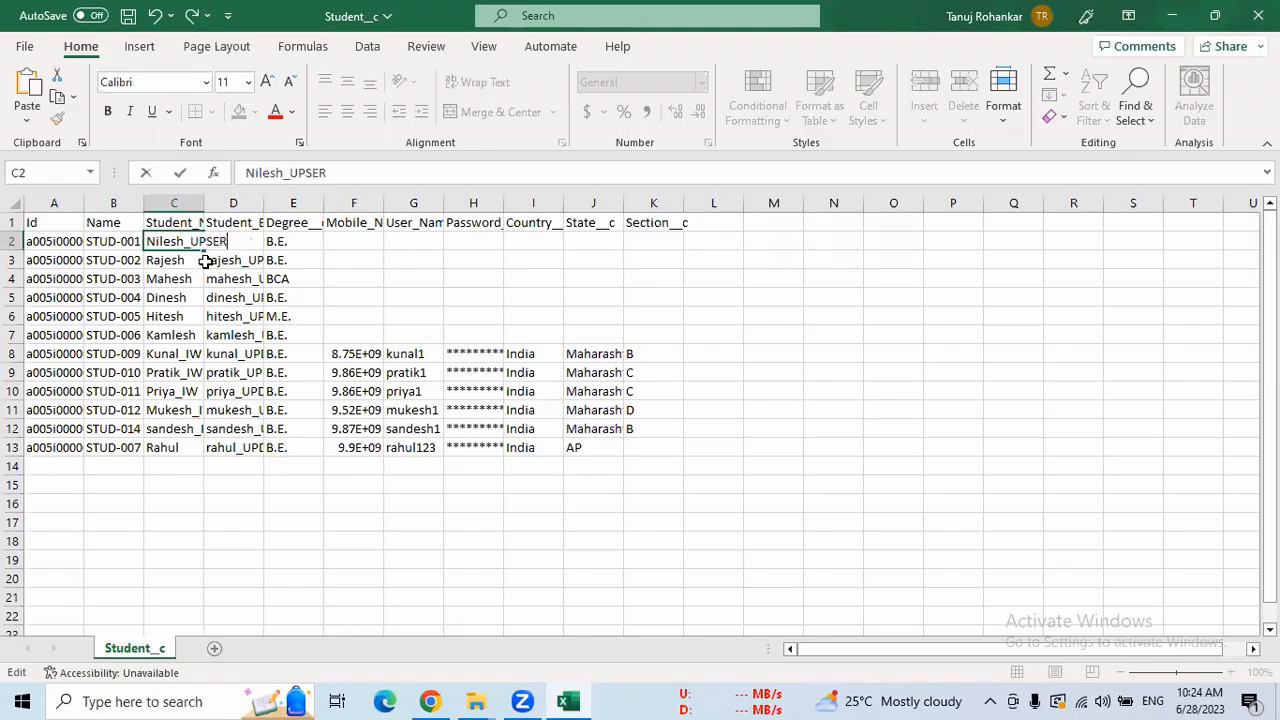
key("BackSpace")
key("BackSpace")
key("BackSpace")
key("BackSpace")
key("BackSpace")
key("BackSpace")
type("upsert")
key("shift+Left")
key("shift+Left")
key("shift+Left")
key("shift+Left")
key("shift+Left")
key("shift+Left")
key("ctrl+c")
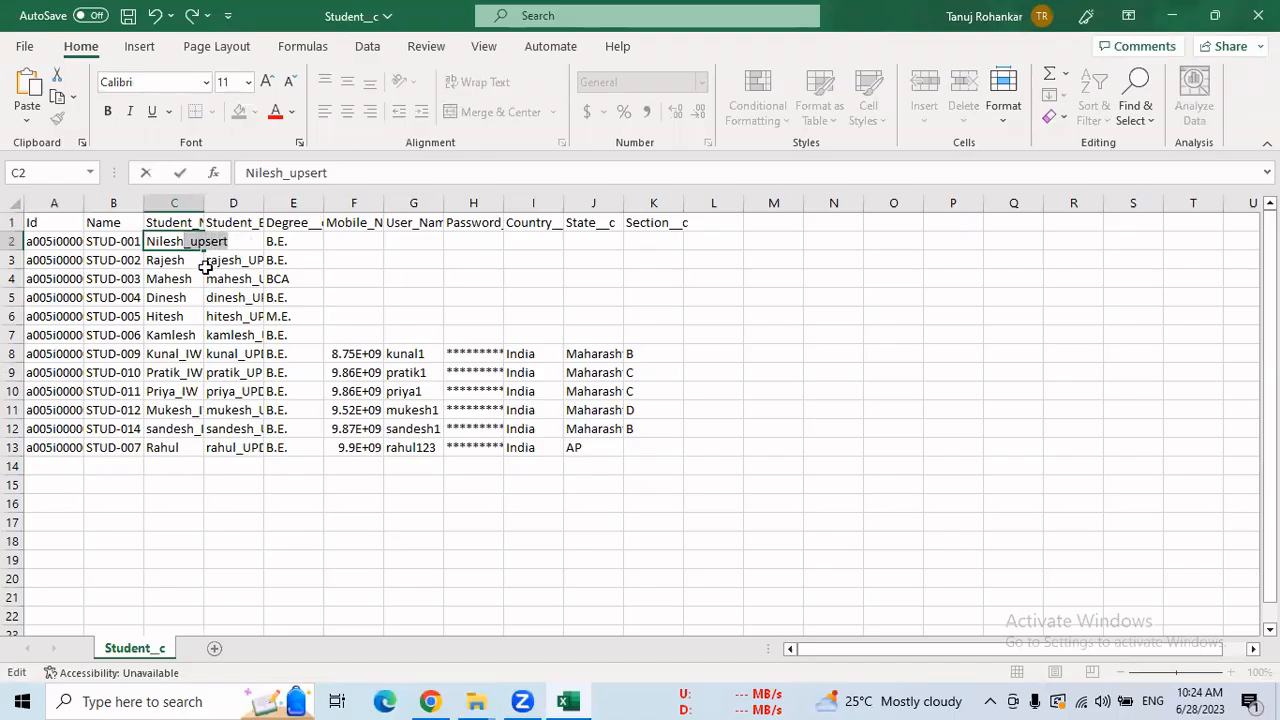
left_click(180, 262)
Paste _upsert onto the end of the names in C3 through C7.
key("F2")
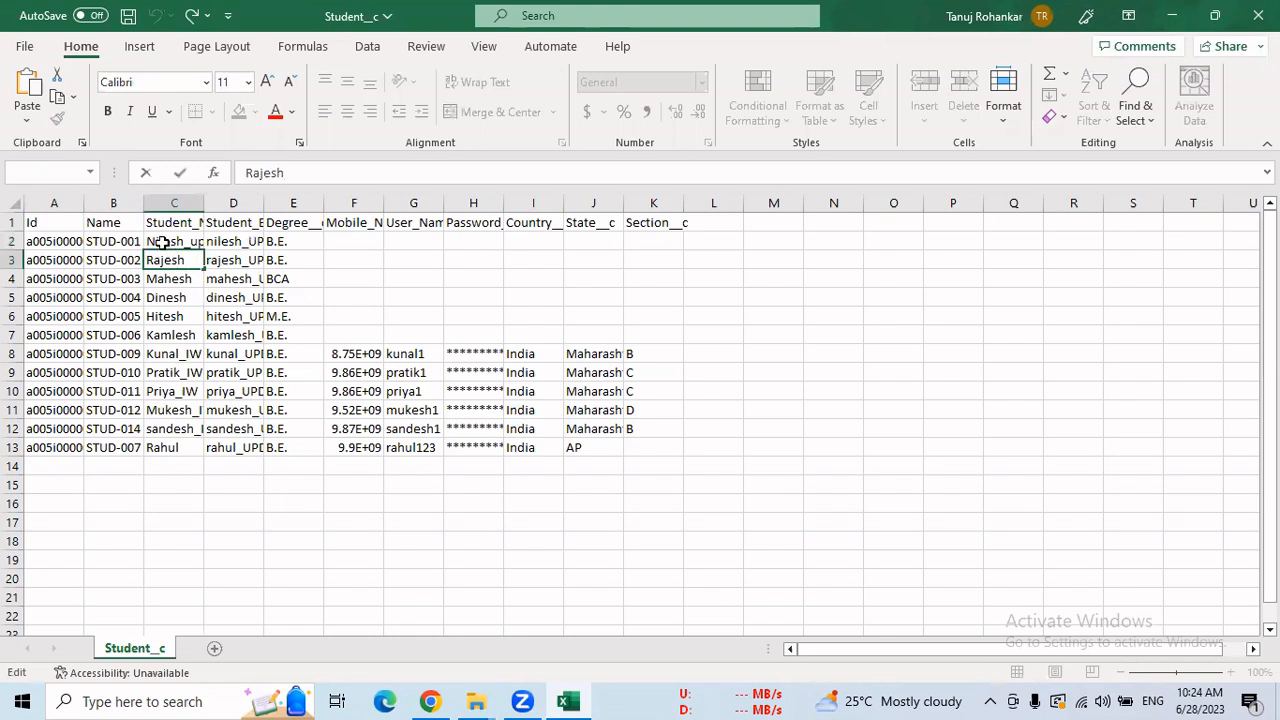
type("_upsert")
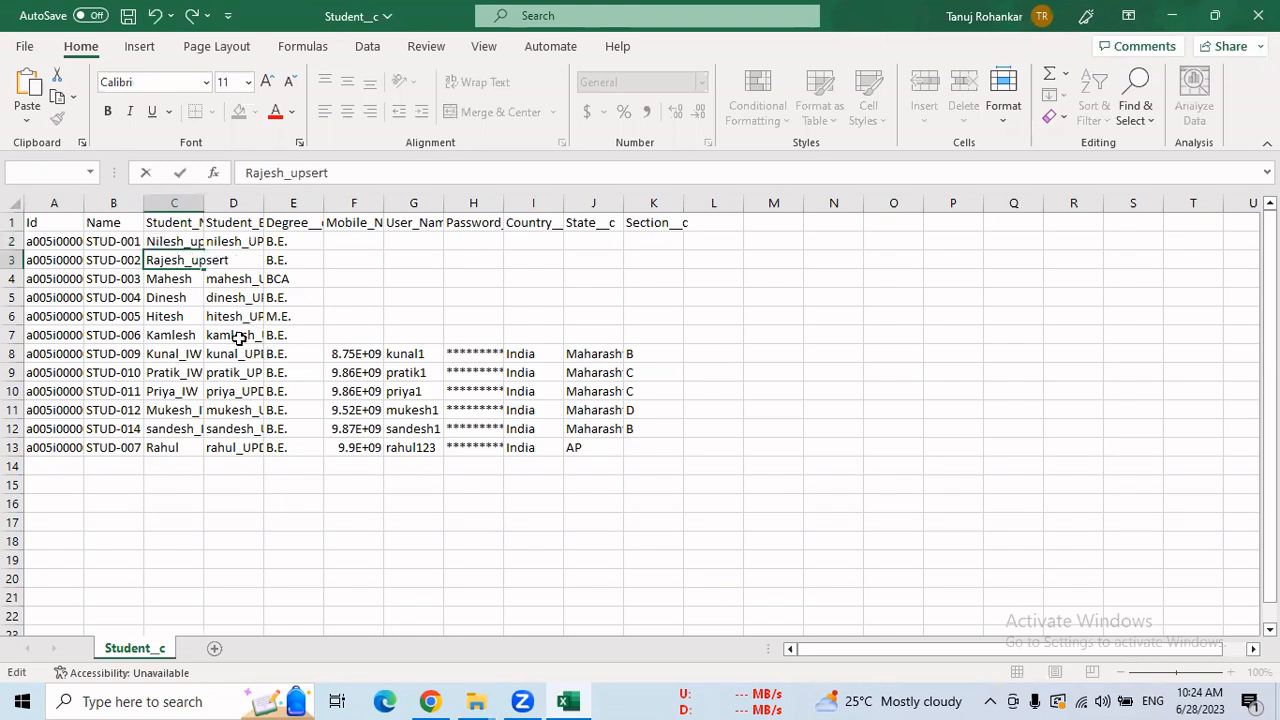
key("Return")
key("F2")
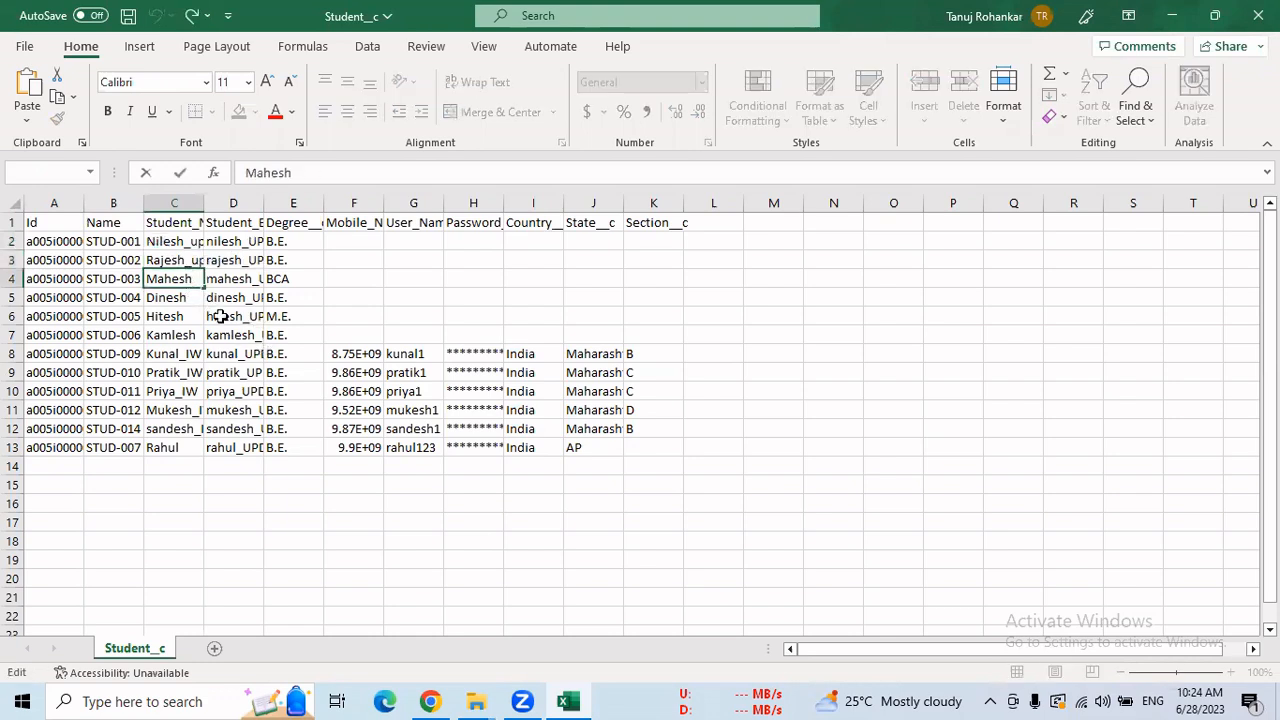
type("_upsert")
key("Return")
key("F2")
type("_upsert")
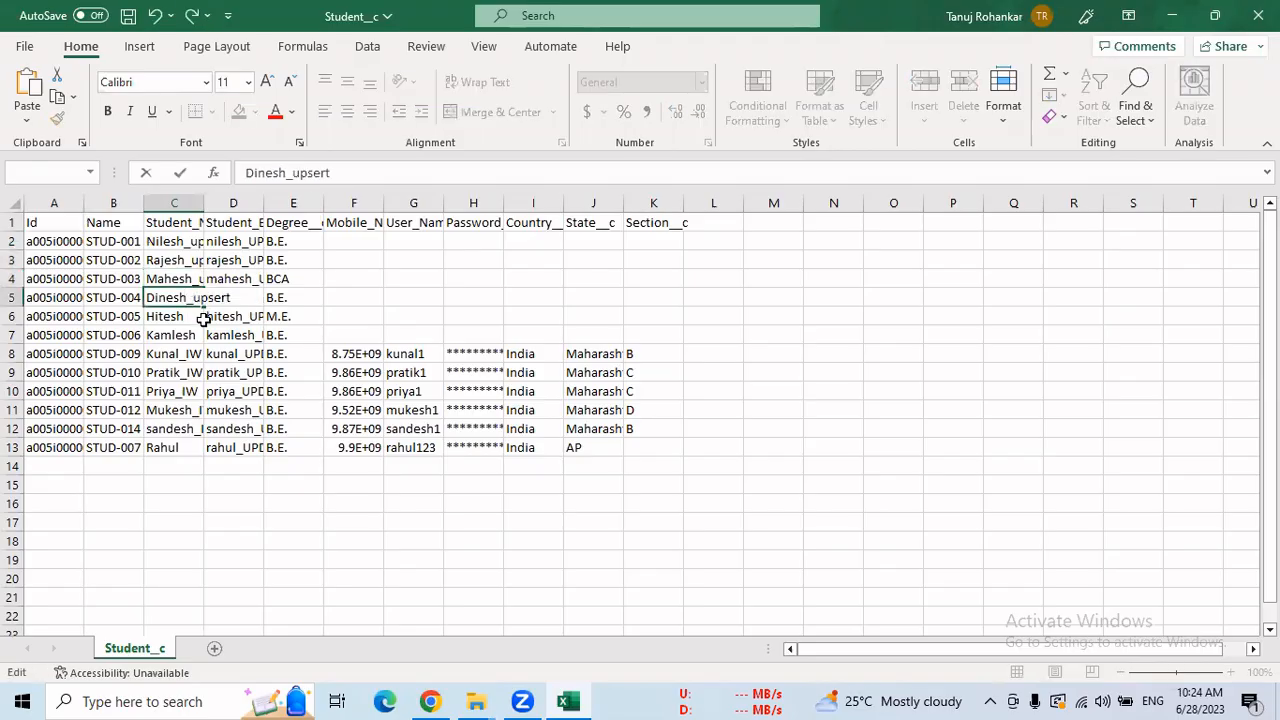
key("Return")
key("F2")
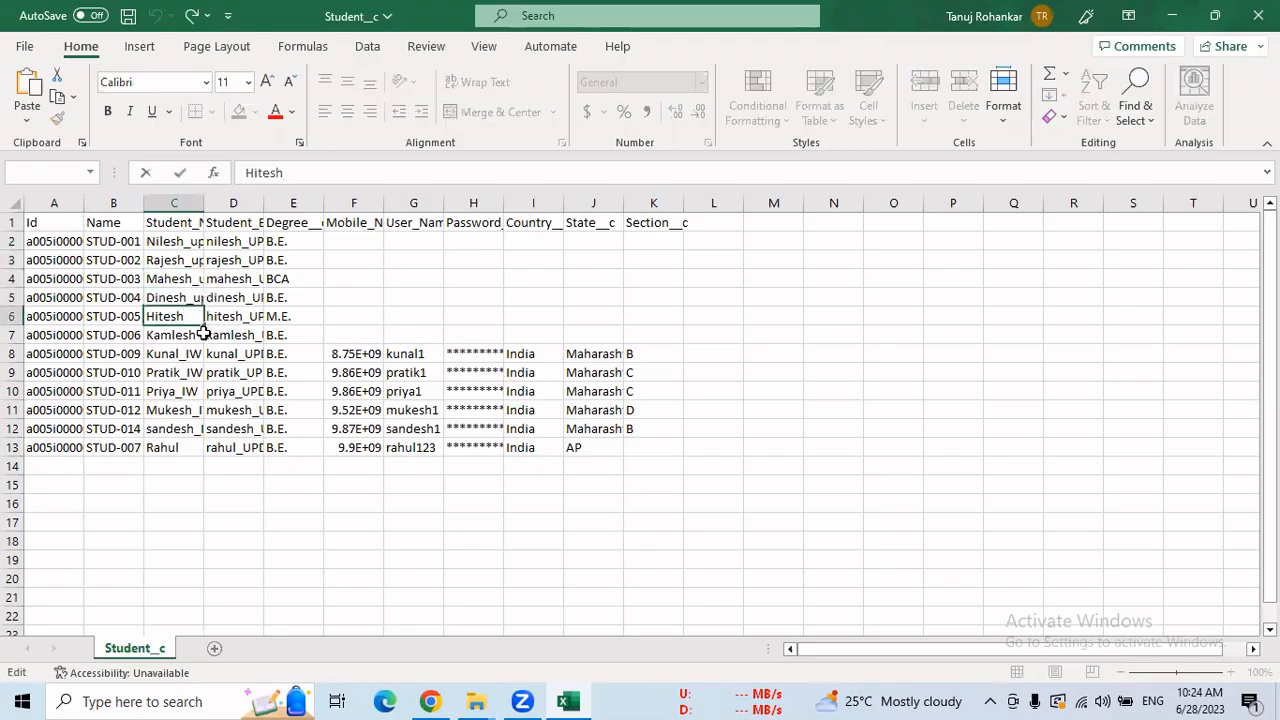
type("_upsert")
key("Return")
key("F2")
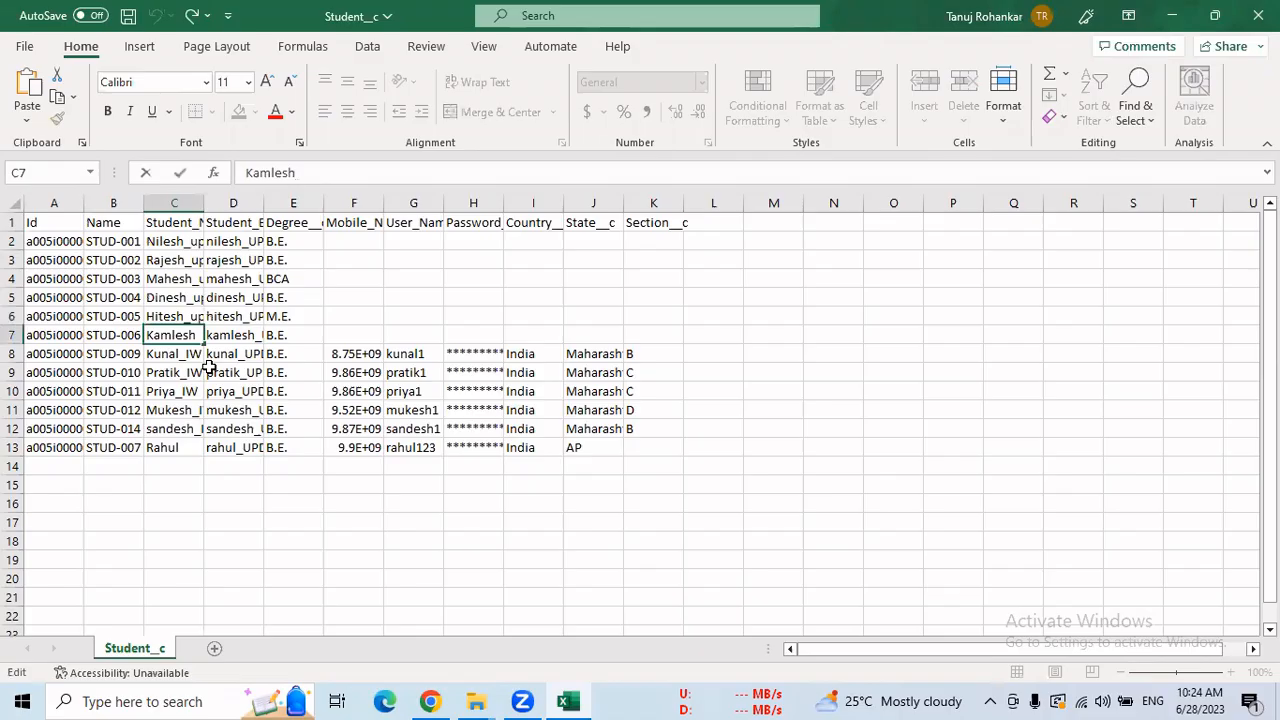
type("_upsert")
key("Return")
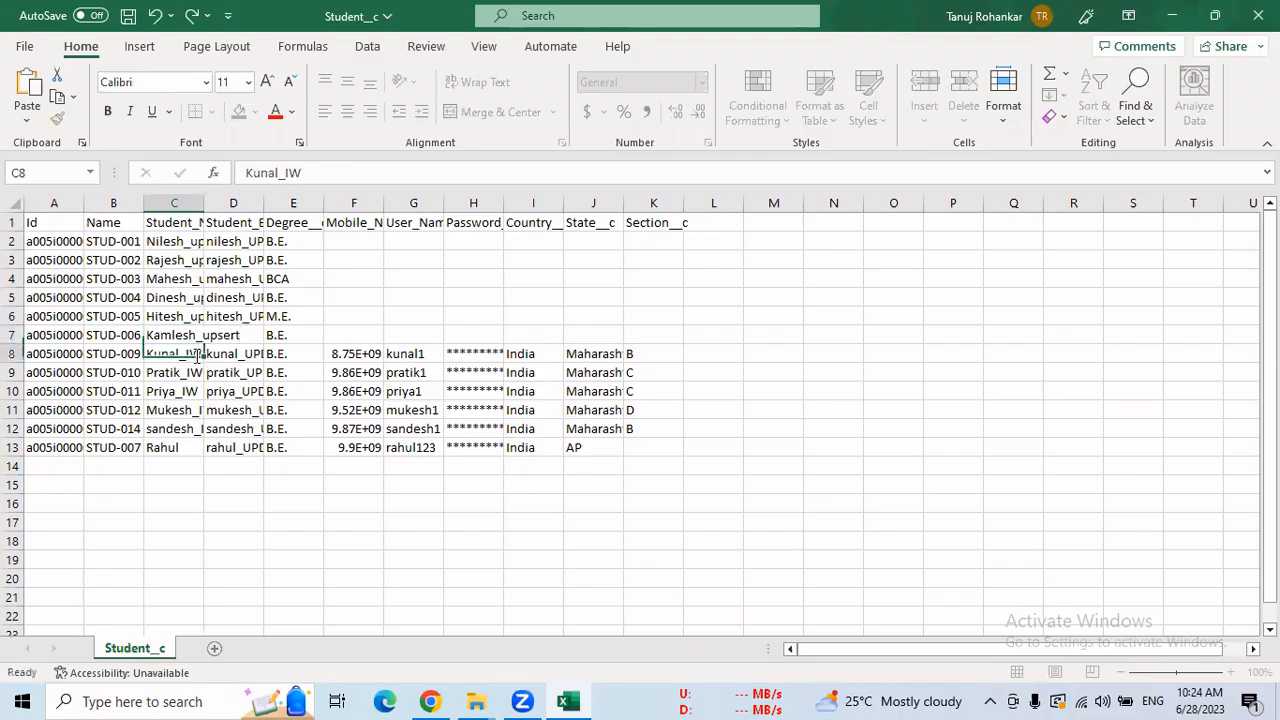
Replace the _IW suffix with _upsert in the names in C8 through C13.
key("F2")
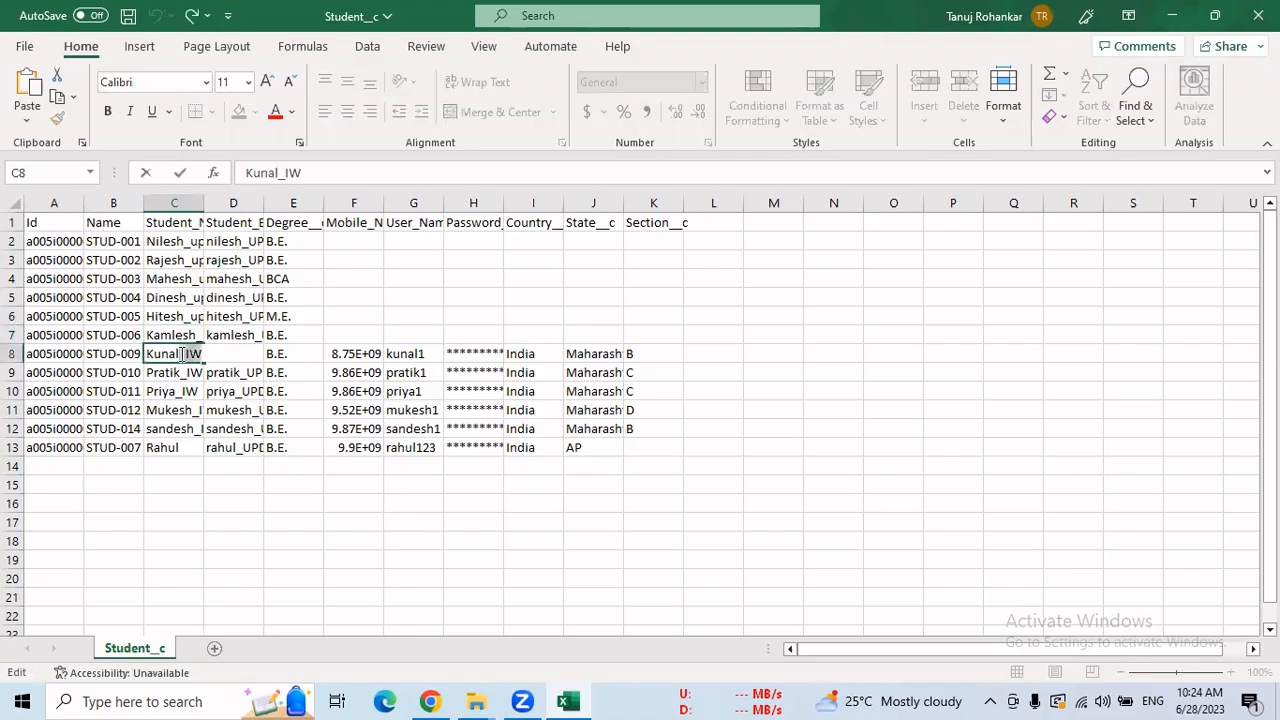
type("_upsert")
double_click(192, 372)
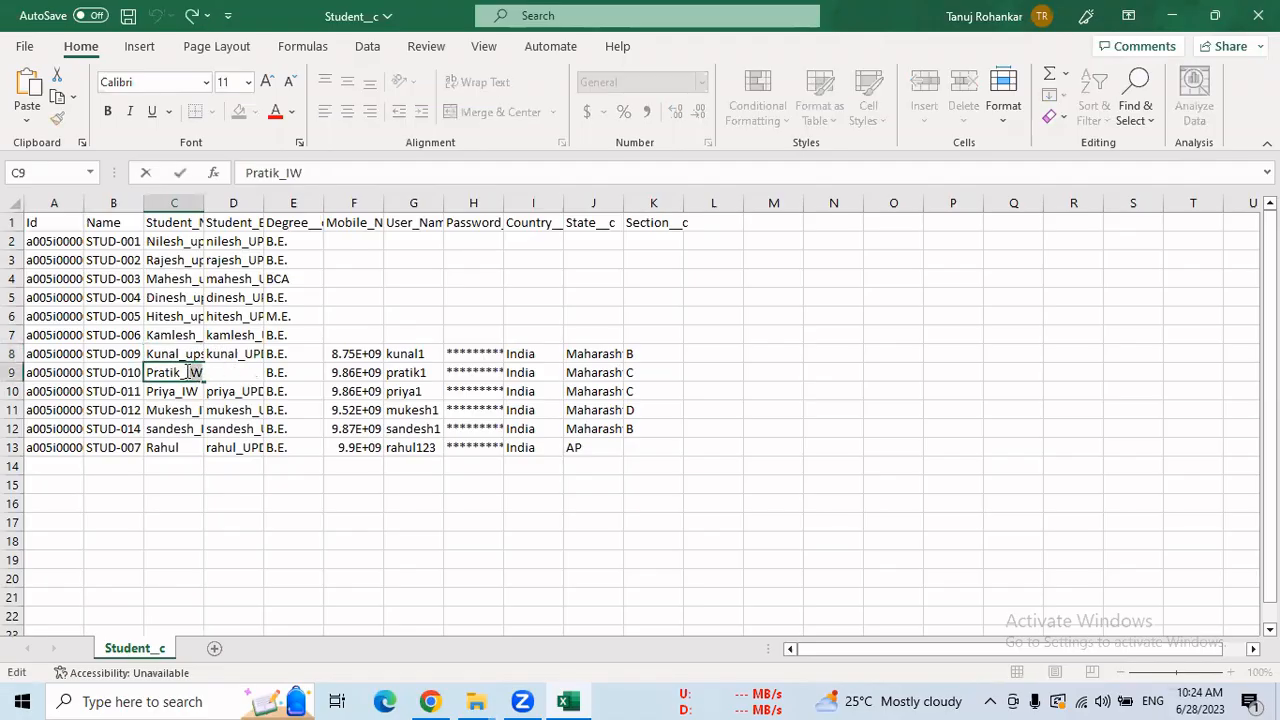
type("_upsert")
mouse_move(183, 372)
left_mouse_down()
mouse_move(203, 373)
mouse_move(176, 391)
left_mouse_up()
double_click(200, 391)
type("_upsert")
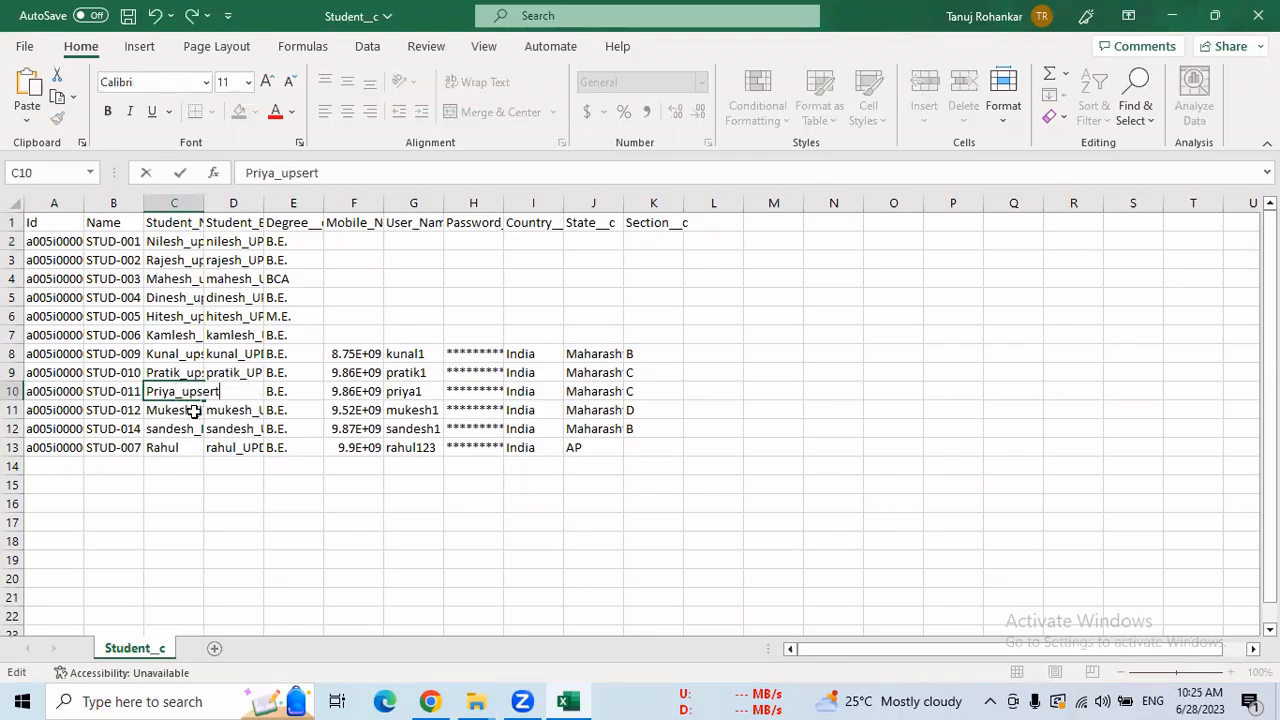
double_click(205, 410)
left_click_drag(212, 410, 194, 430)
type("_upsert")
left_click(221, 430)
double_click(221, 430)
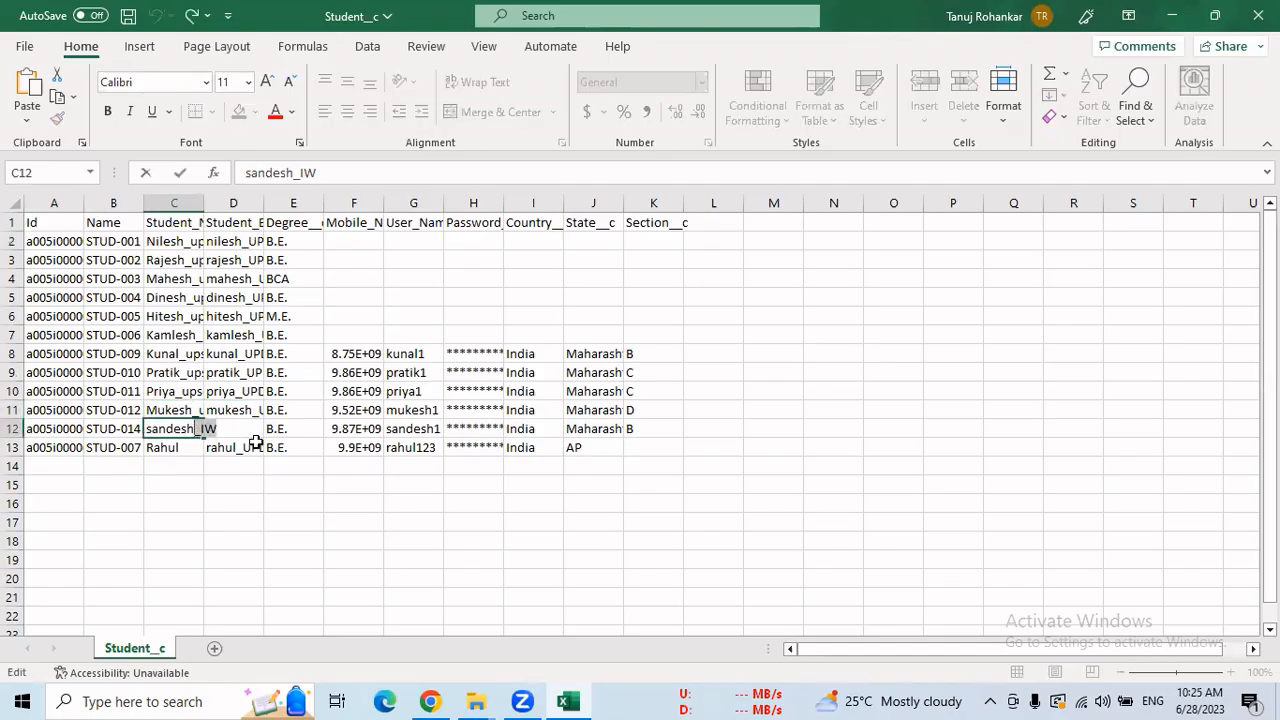
key("ctrl+v")
double_click(190, 449)
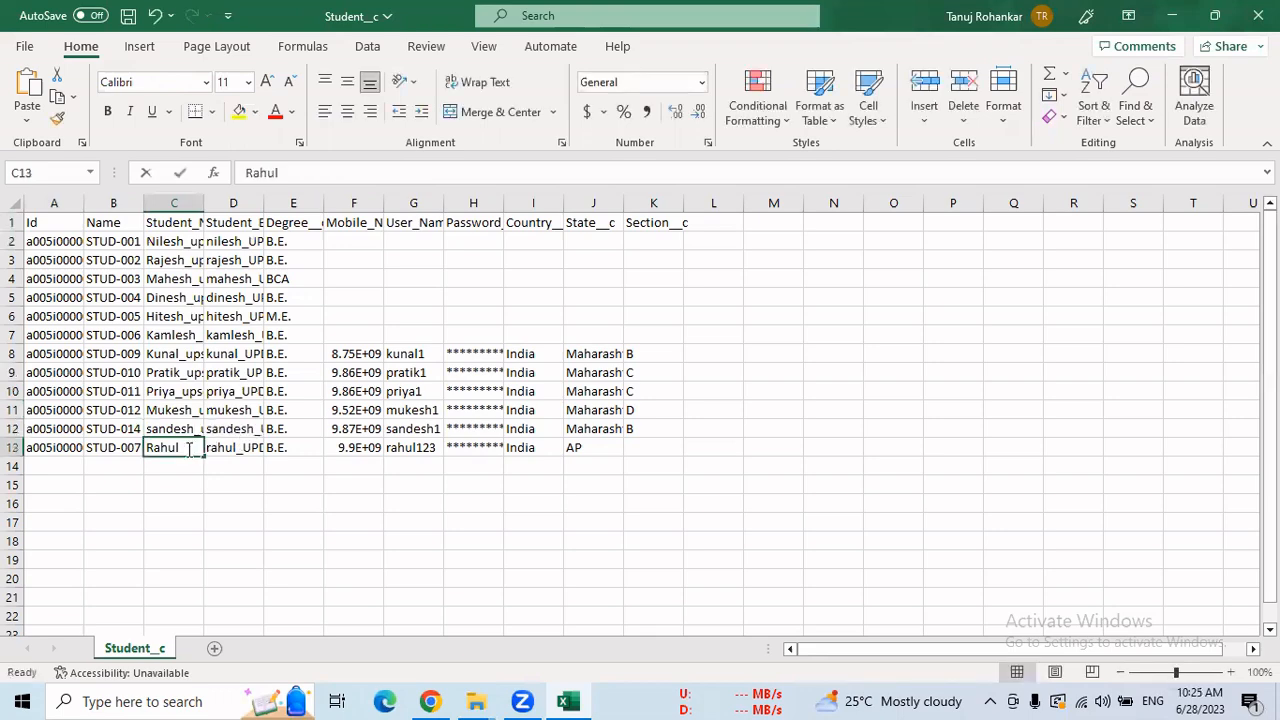
type("_upsert")
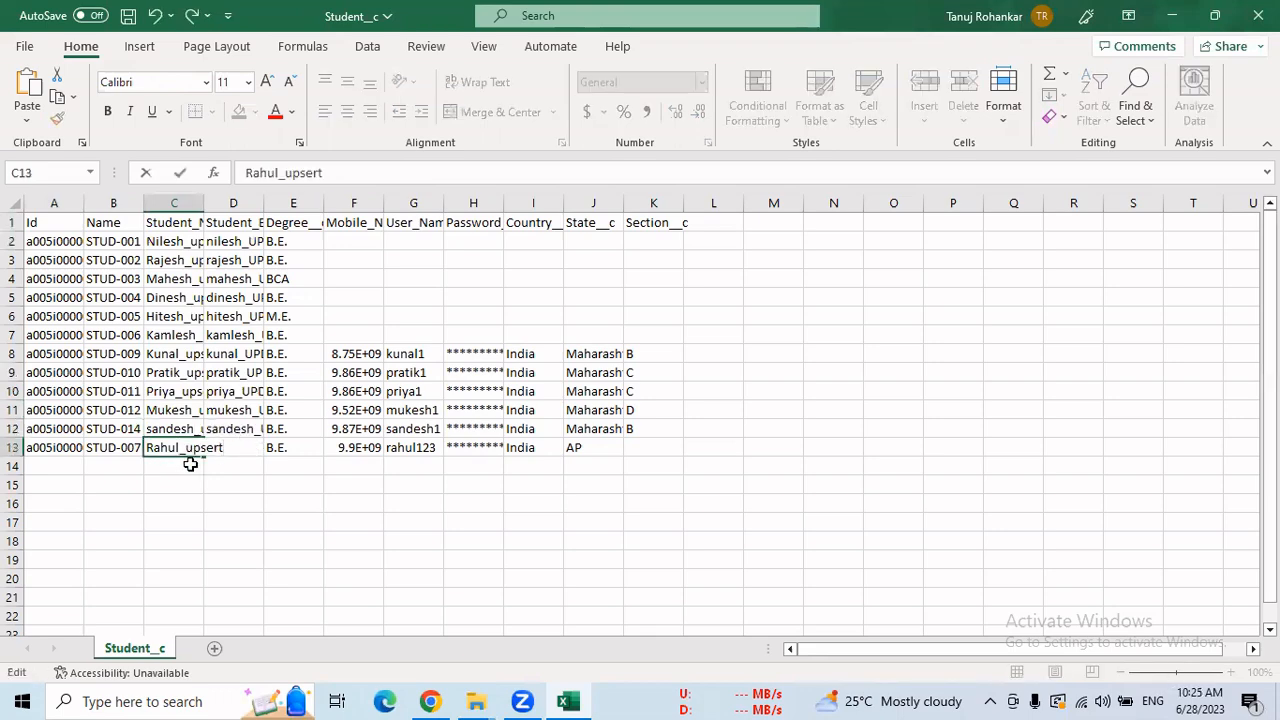
left_click(168, 487)
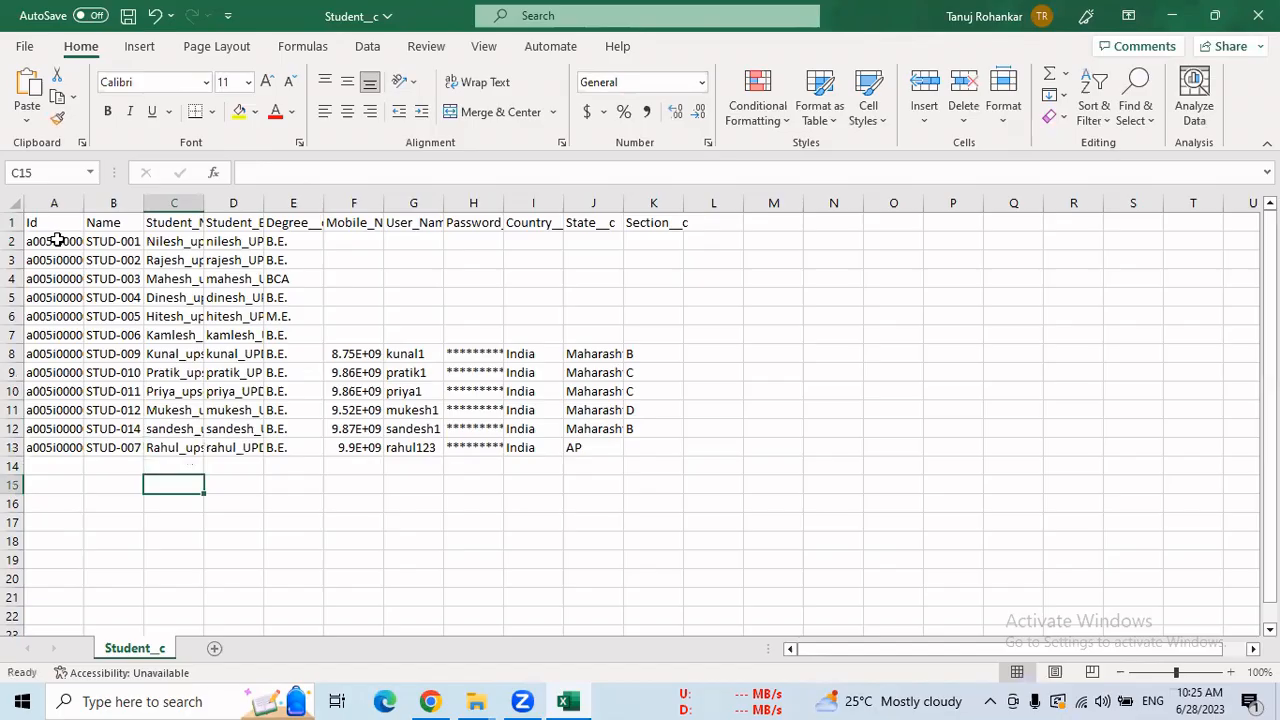
Select the record Ids in column A and the updated names in column C to review them.
left_click_drag(57, 241, 58, 437)
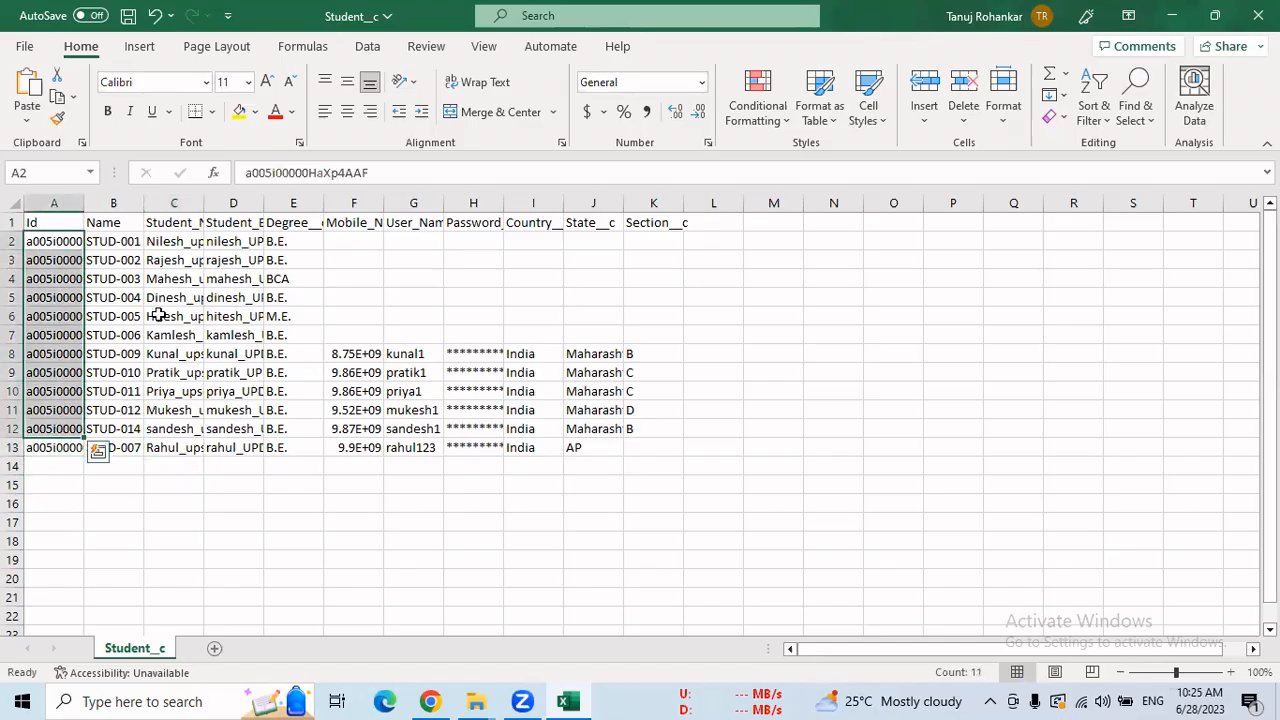
left_click_drag(170, 243, 180, 457)
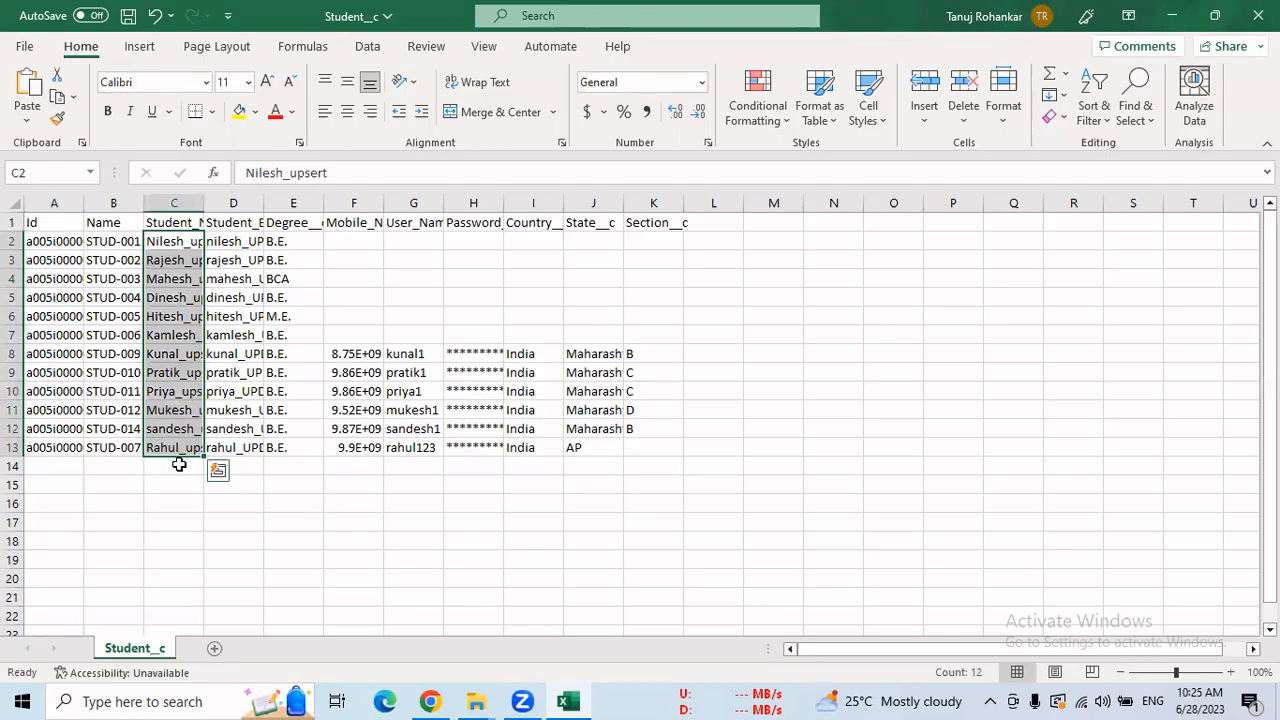
left_click(180, 466)
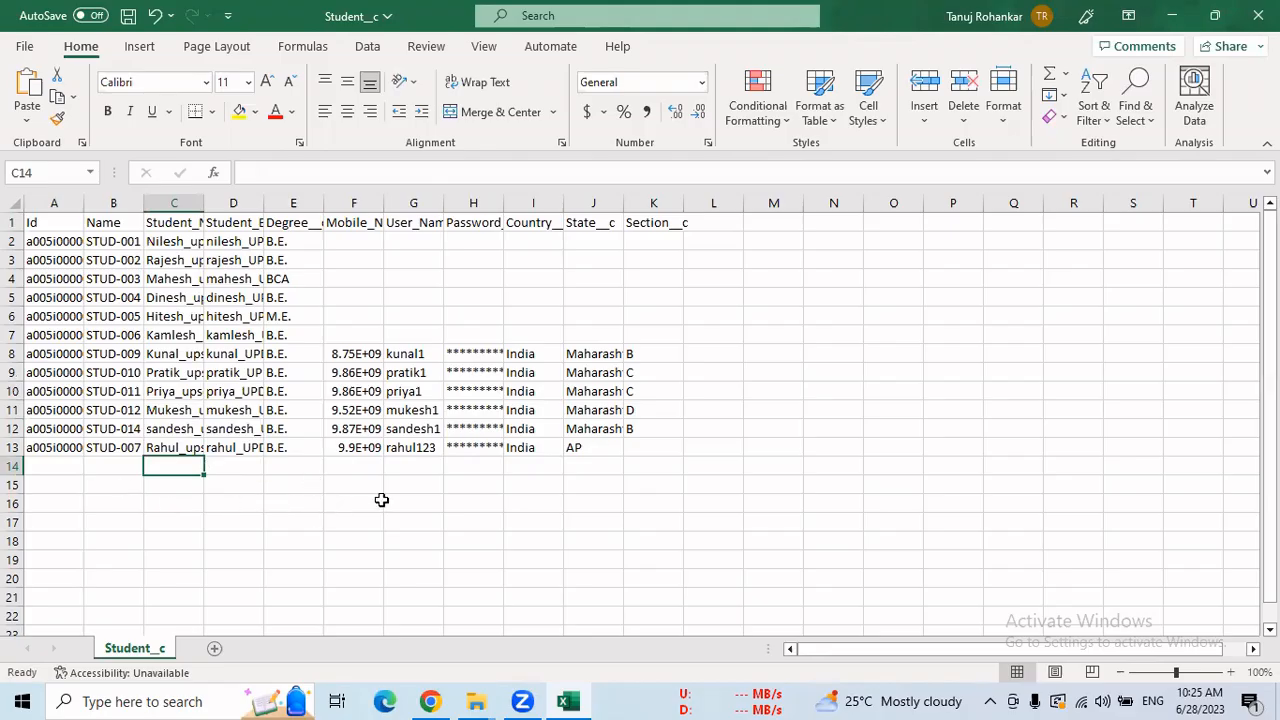
Enter the four new student names in C14 through C17.
type("Nandan")
key("Return")
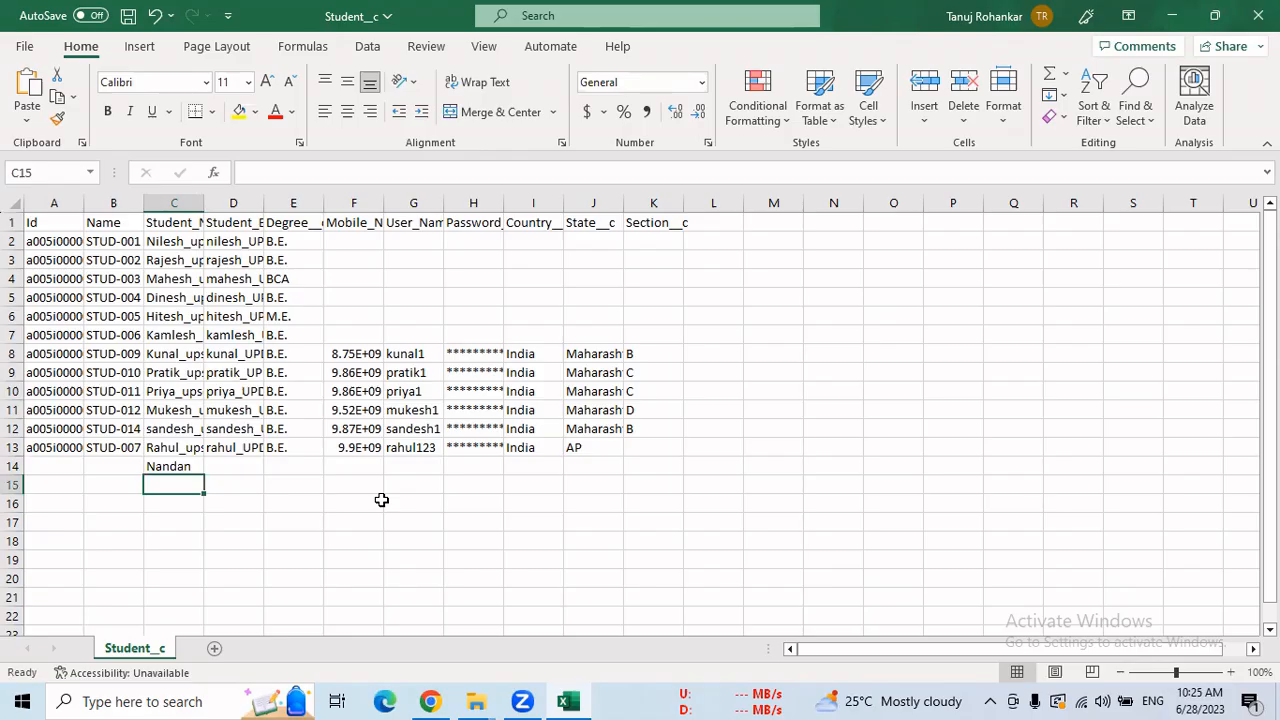
type("Tarak")
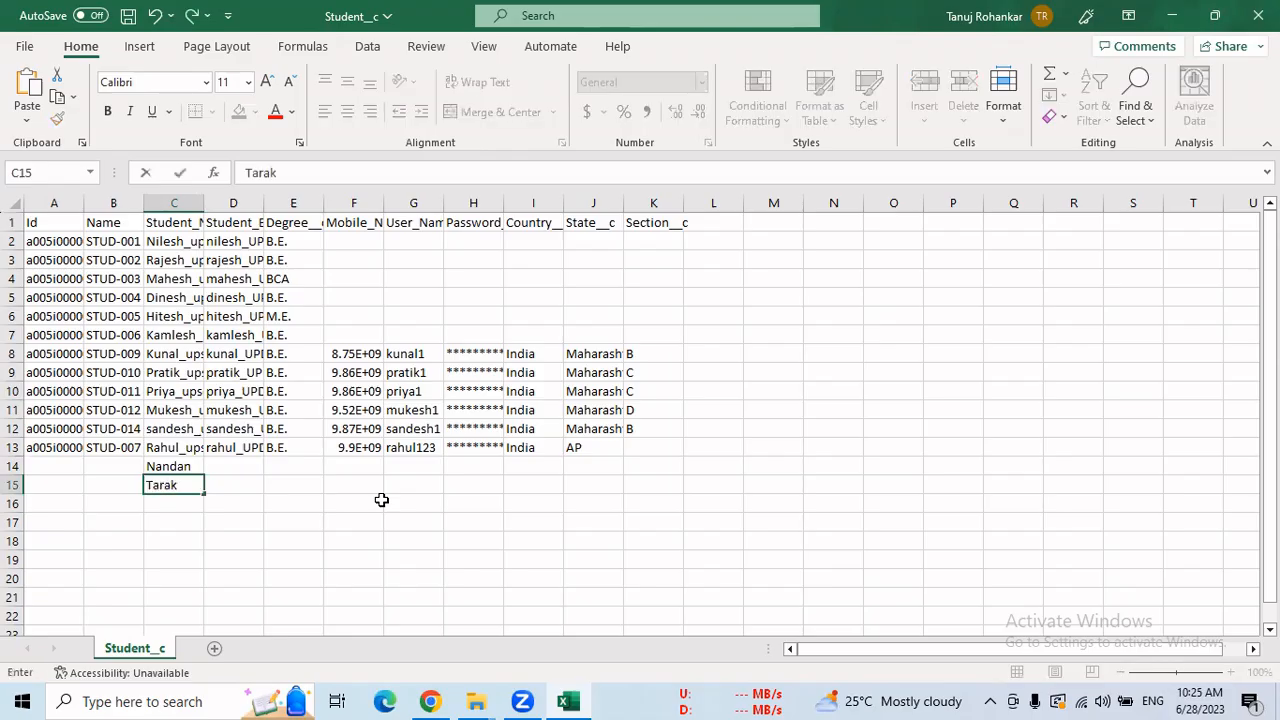
key("Return")
type("Jethal")
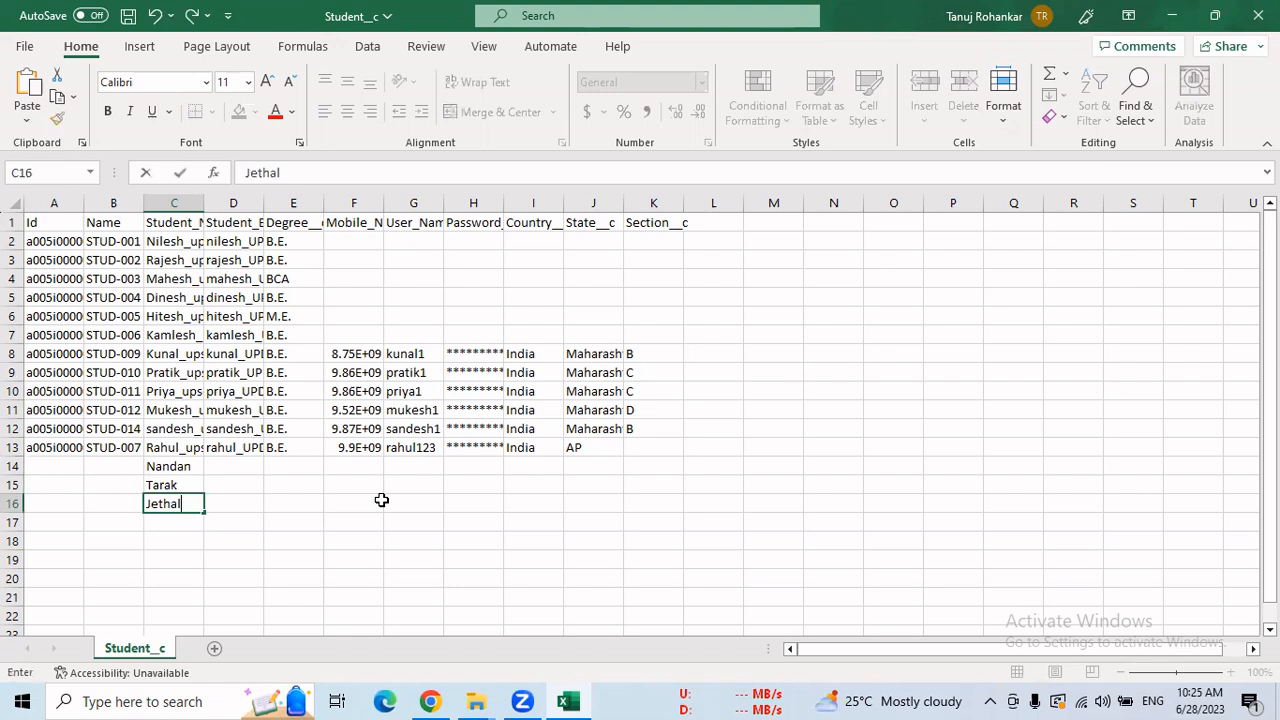
type("al")
key("Return")
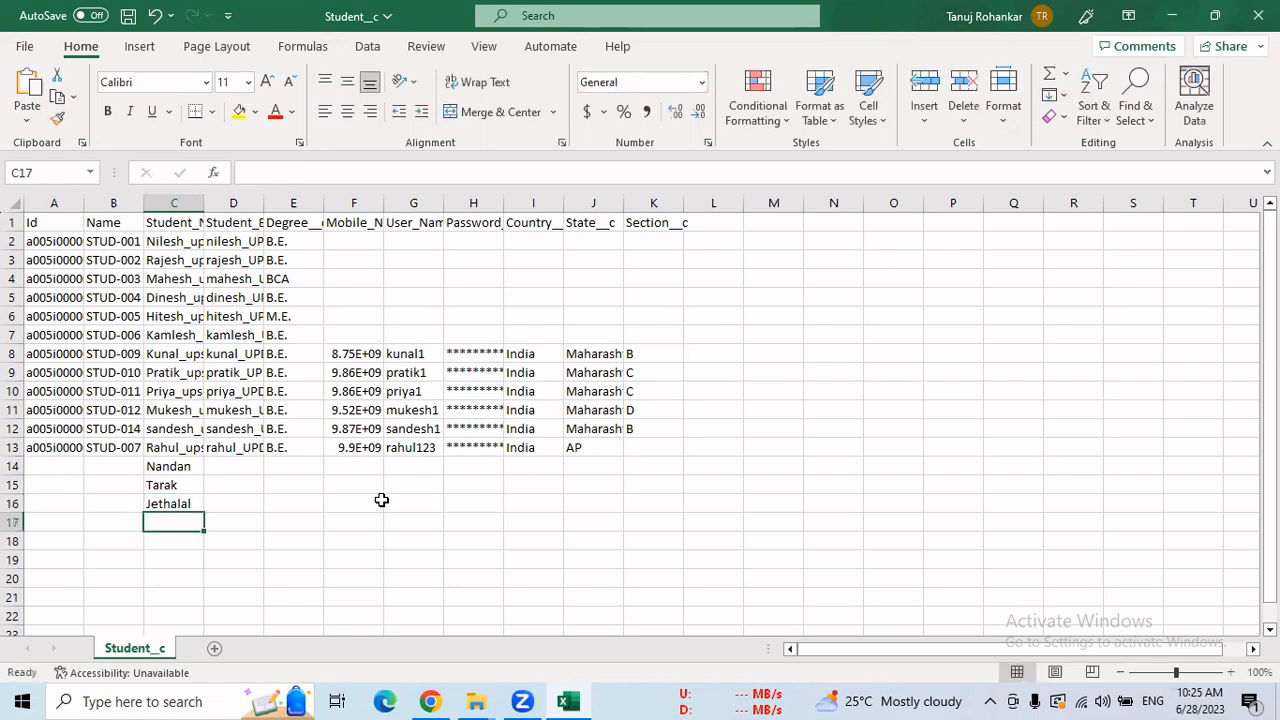
type("Bhi")
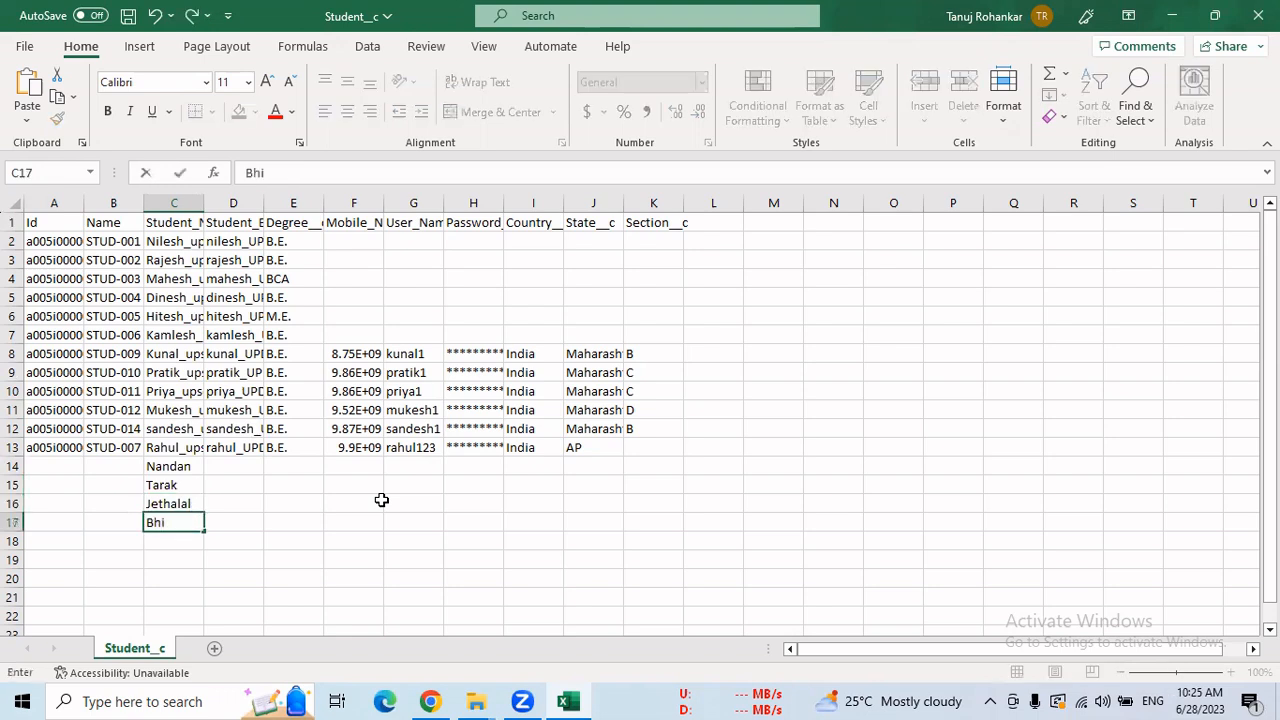
type("de")
left_click(241, 467)
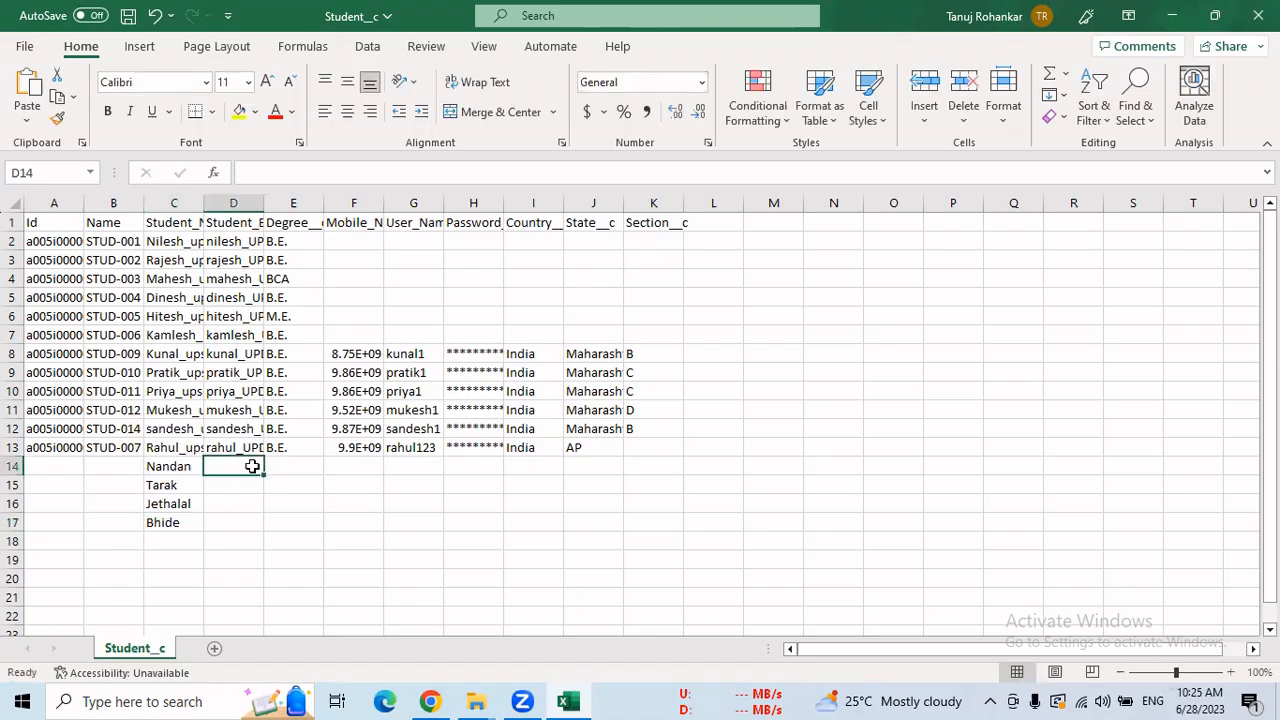
Widen column D and add the new students' gmail.com email addresses in D14:D17.
double_click(264, 203)
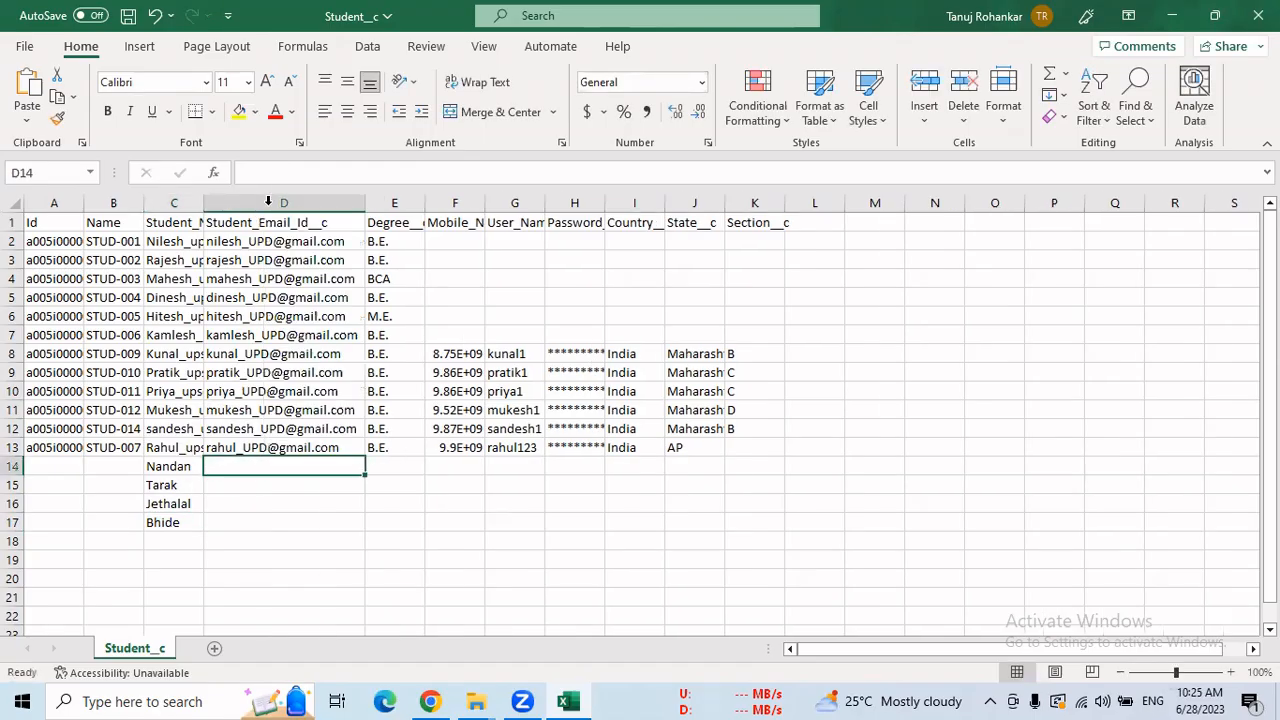
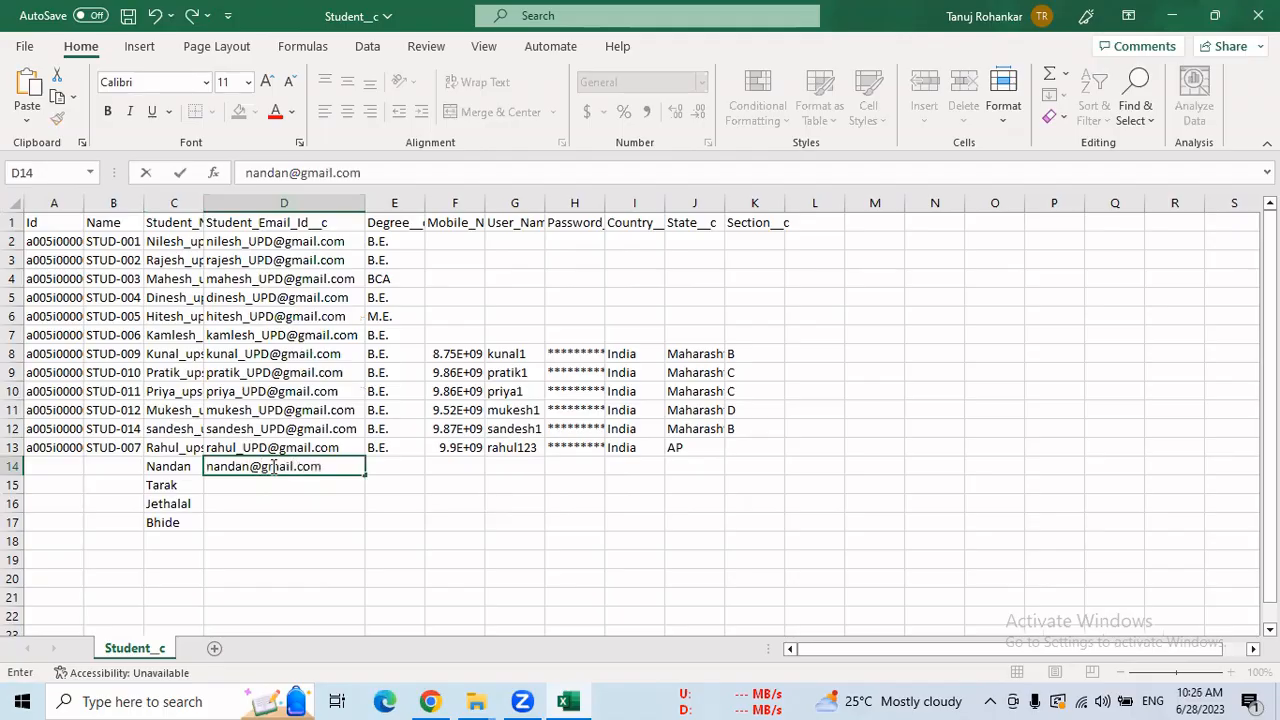
left_click(273, 483)
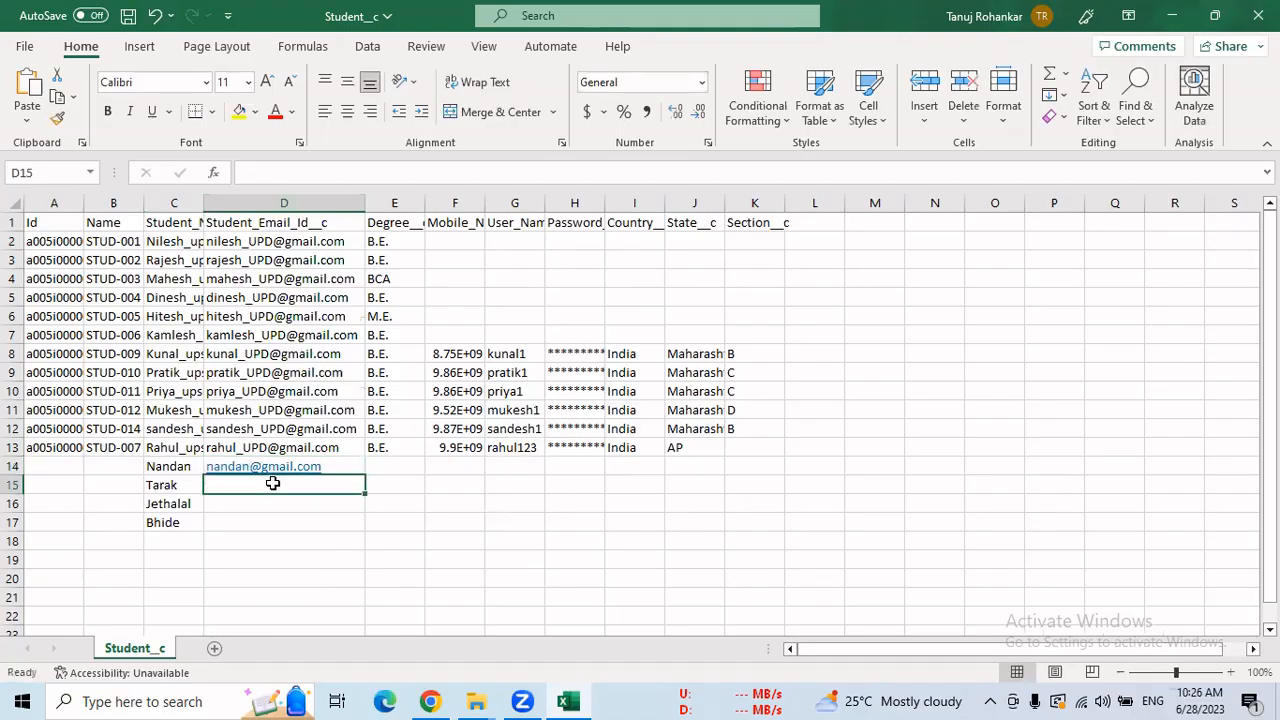
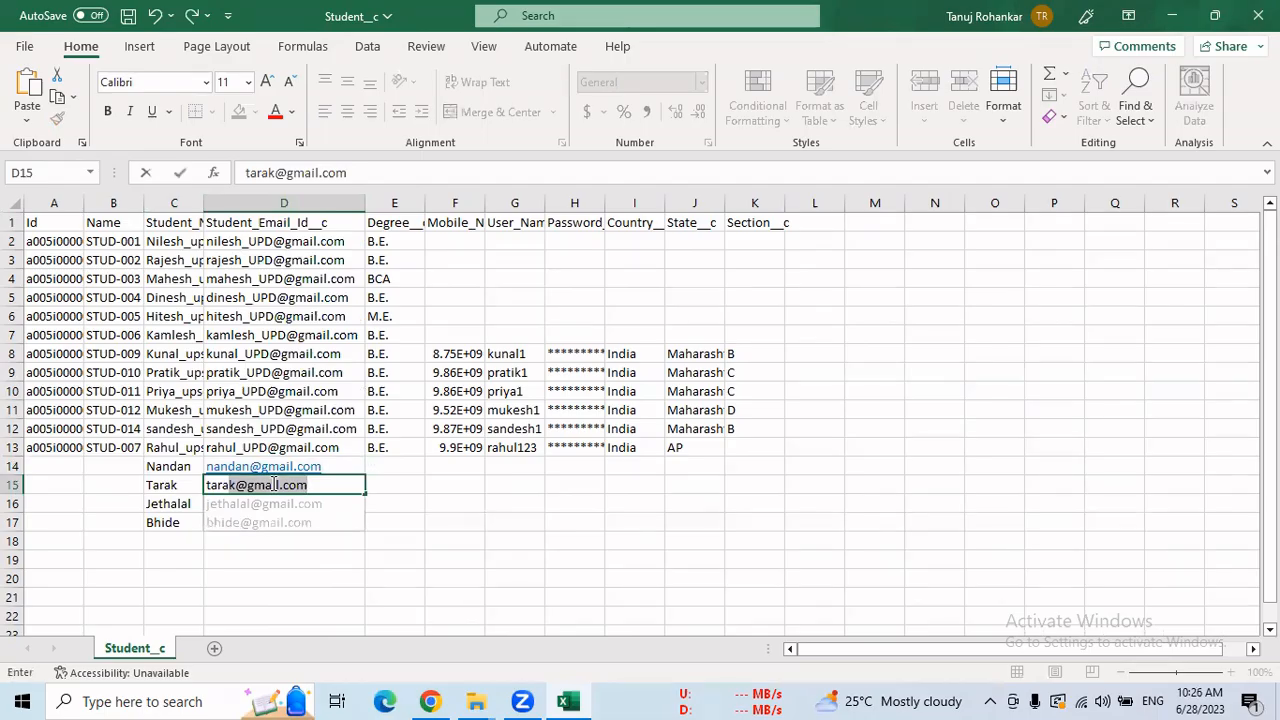
key("ctrl+Return")
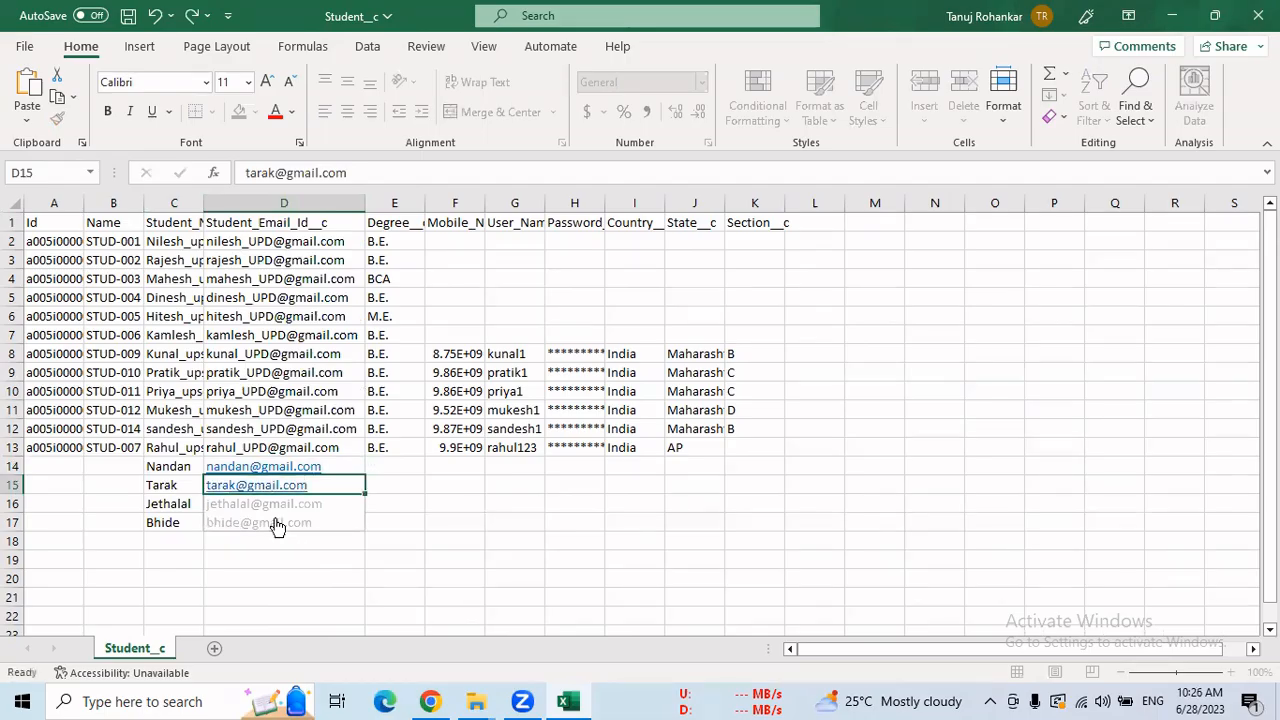
key("Tab")
left_click(333, 543)
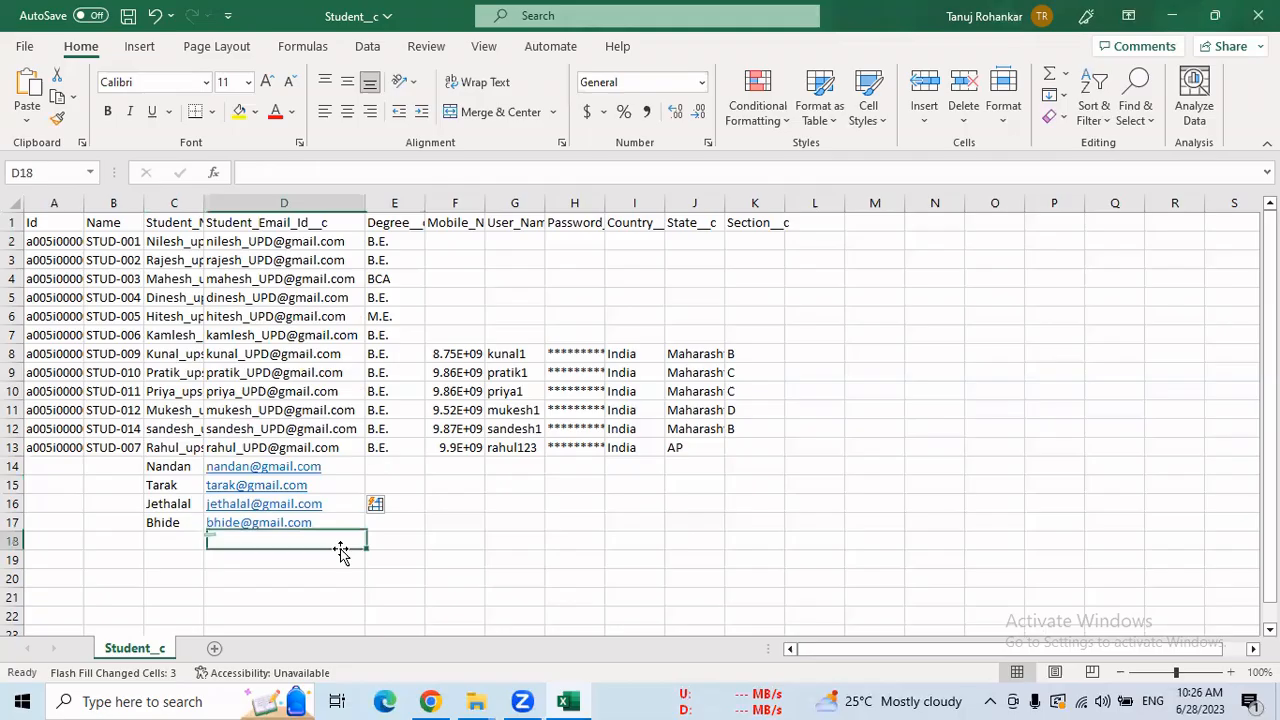
Copy the B.E. degree from E13 into E14:E17.
left_click(388, 466)
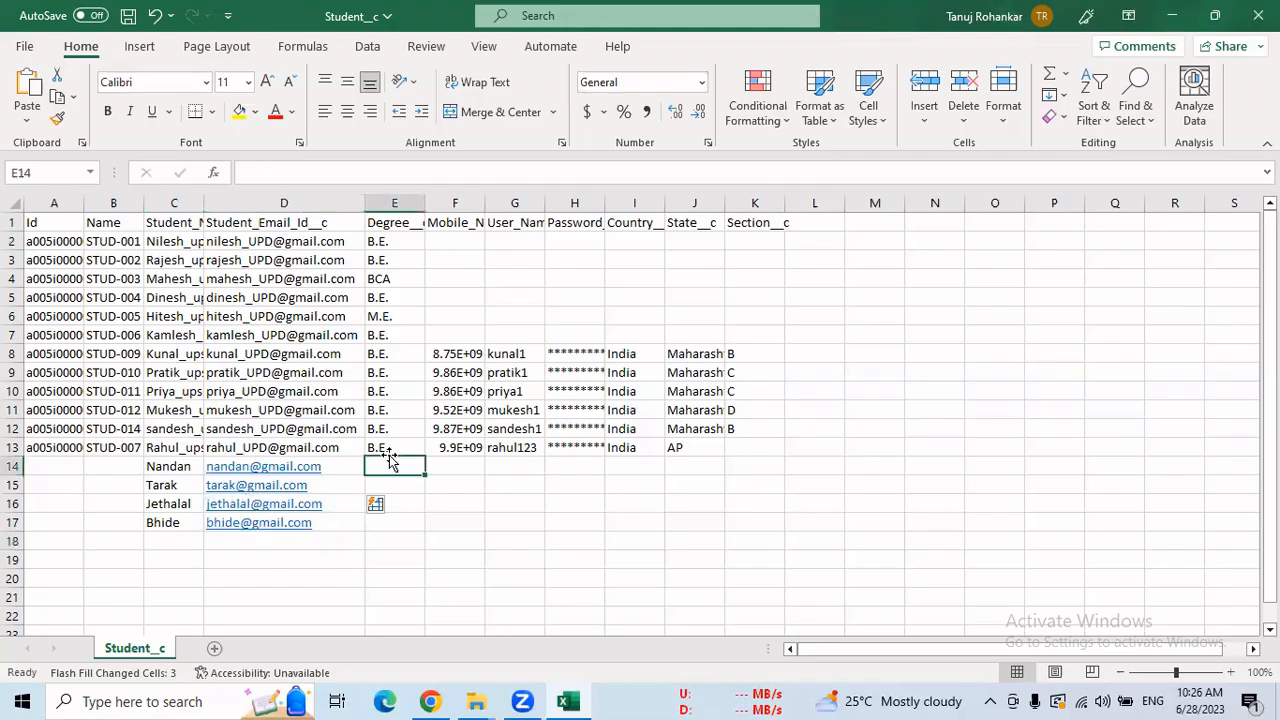
left_click(390, 449)
key("ctrl+c")
left_click_drag(399, 466, 403, 528)
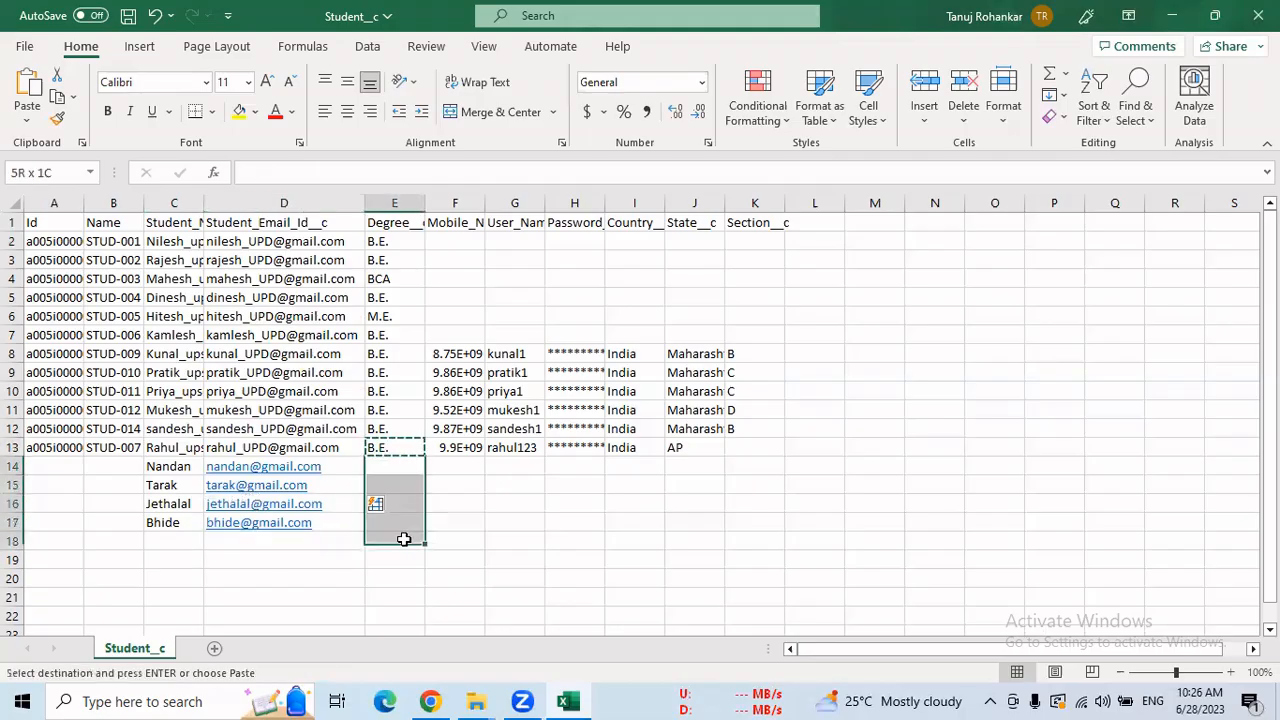
key("ctrl+v")
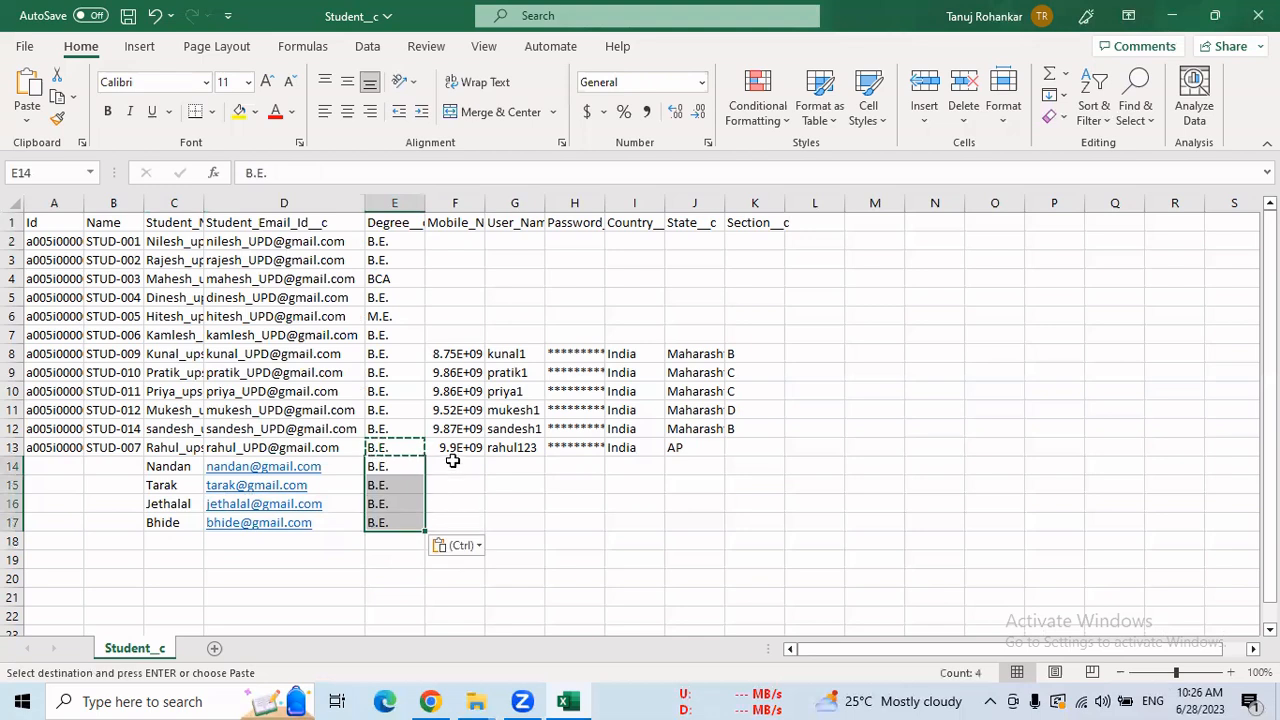
Enter mobile numbers for the first two new students in F14 and F15.
left_click(477, 468)
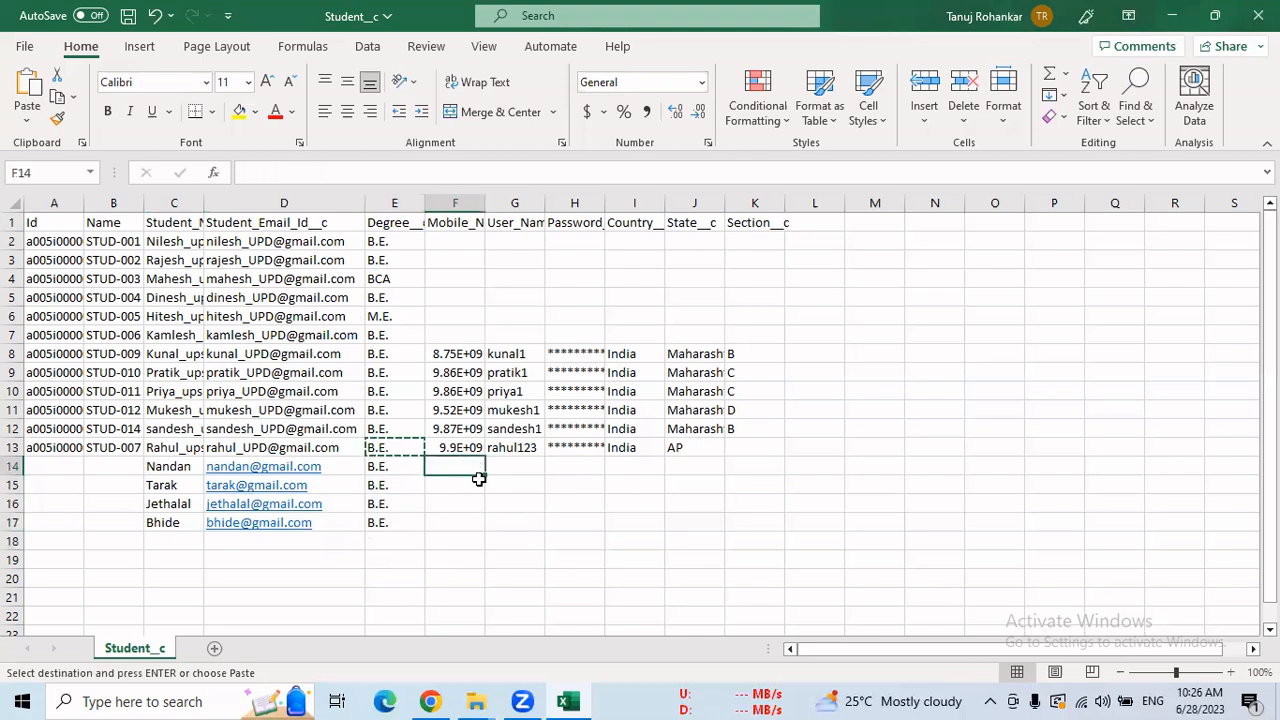
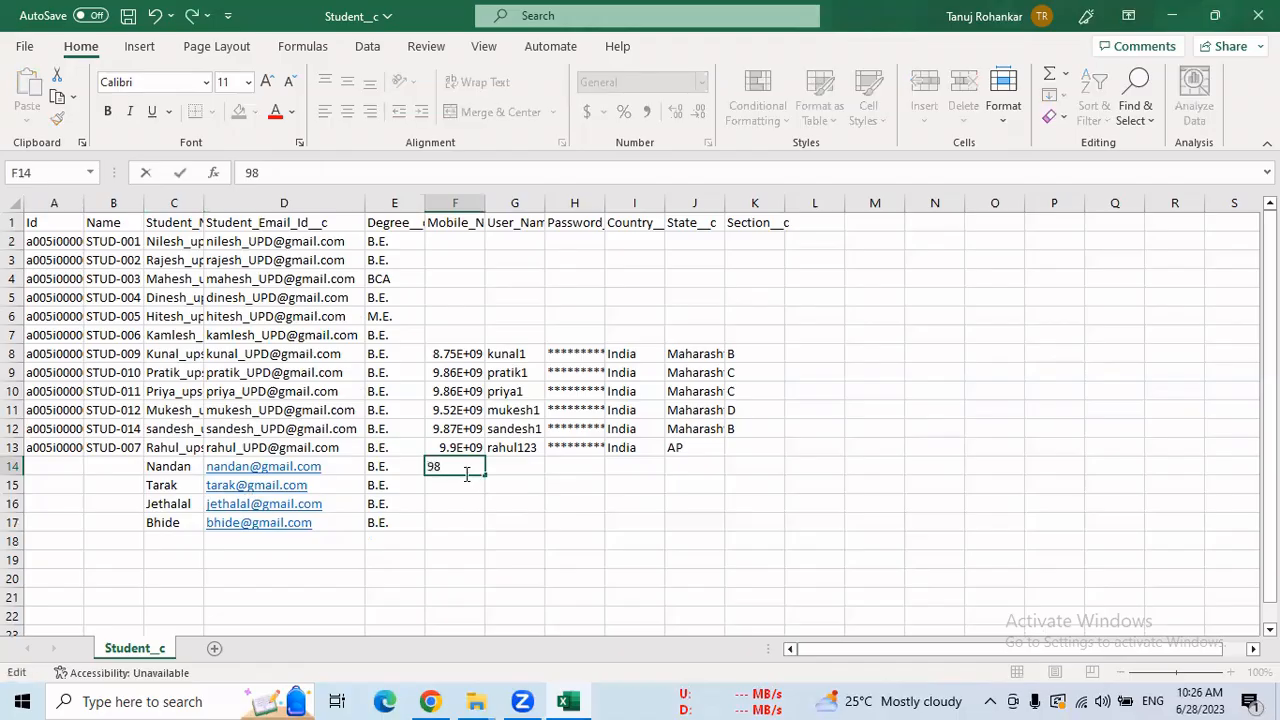
key("Return")
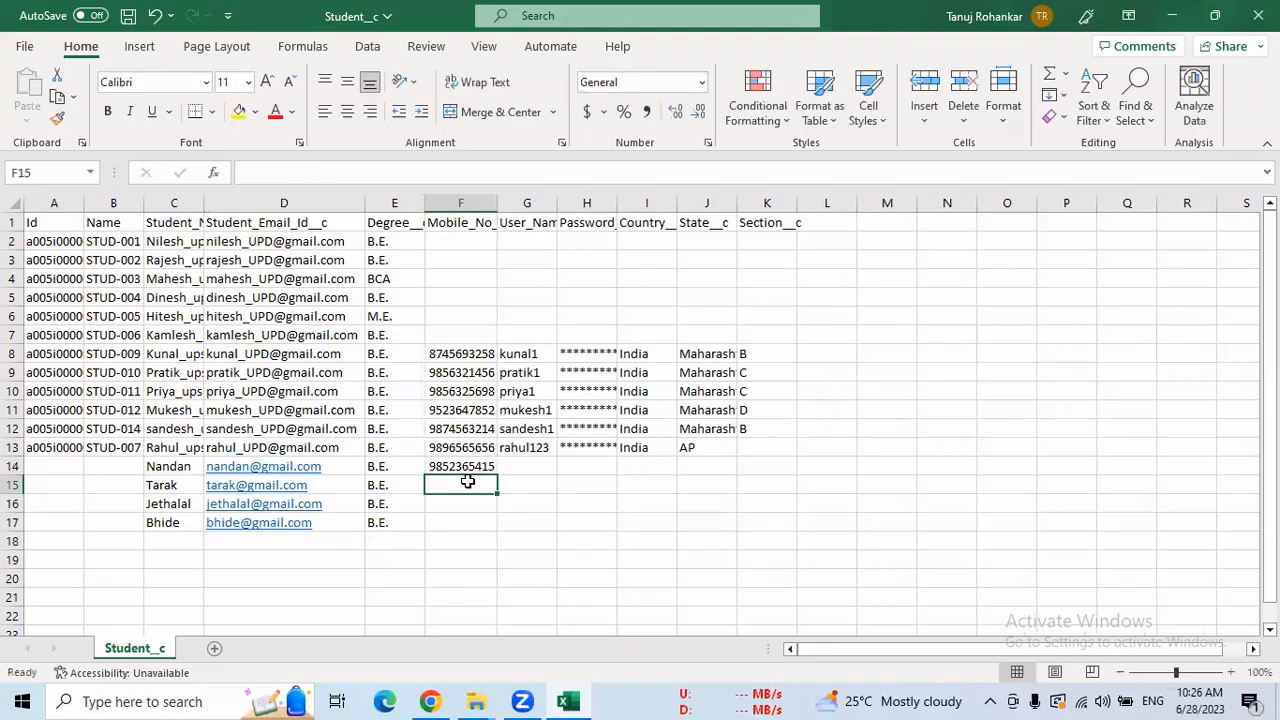
type("9")
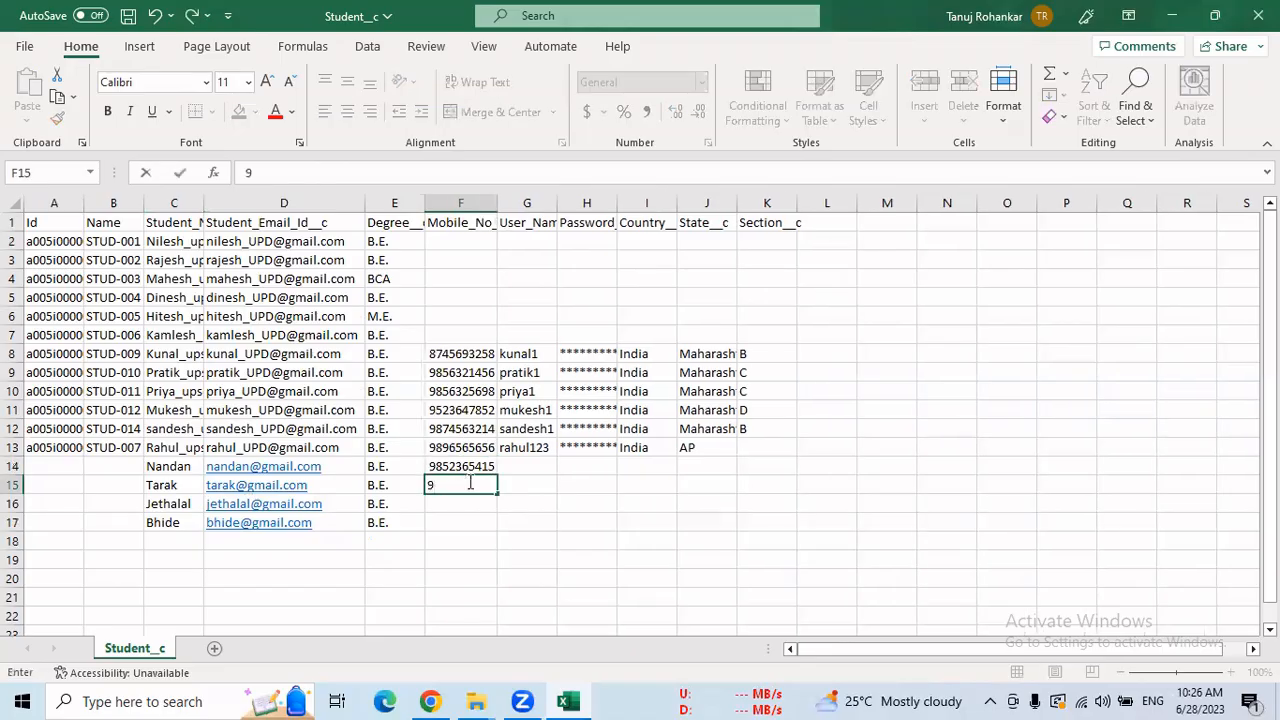
type("8523645")
key("Return")
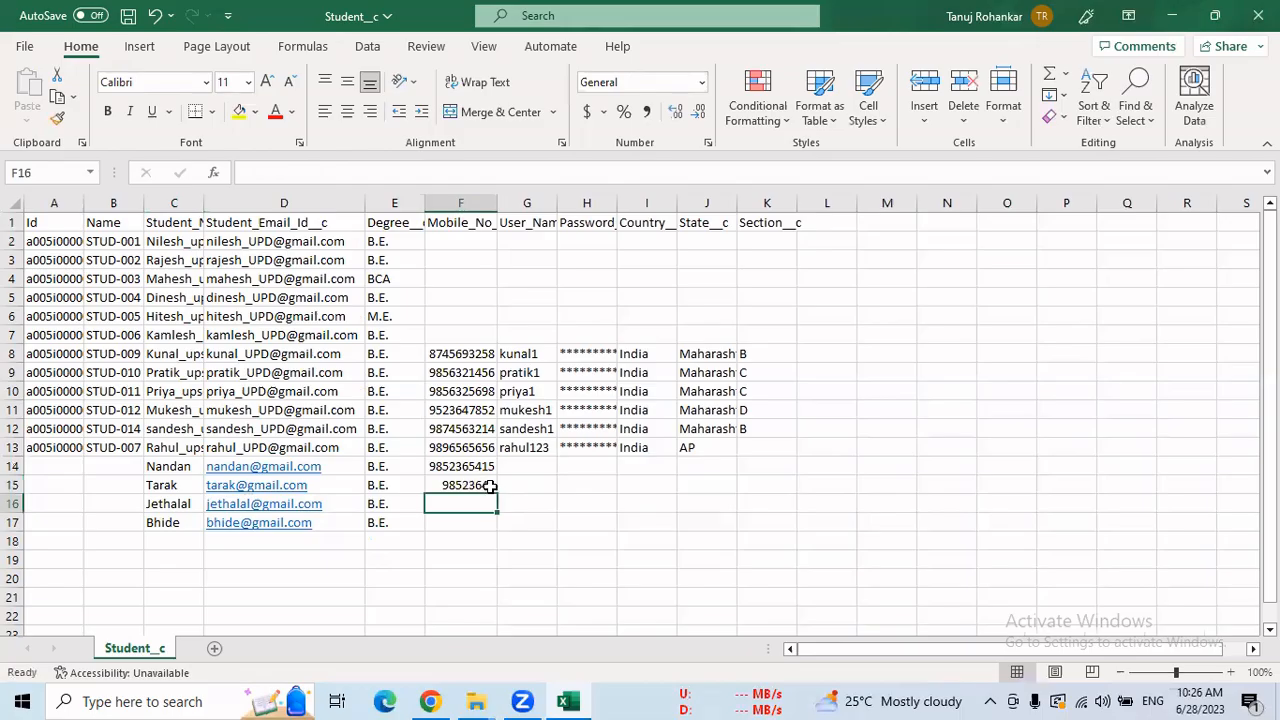
double_click(490, 485)
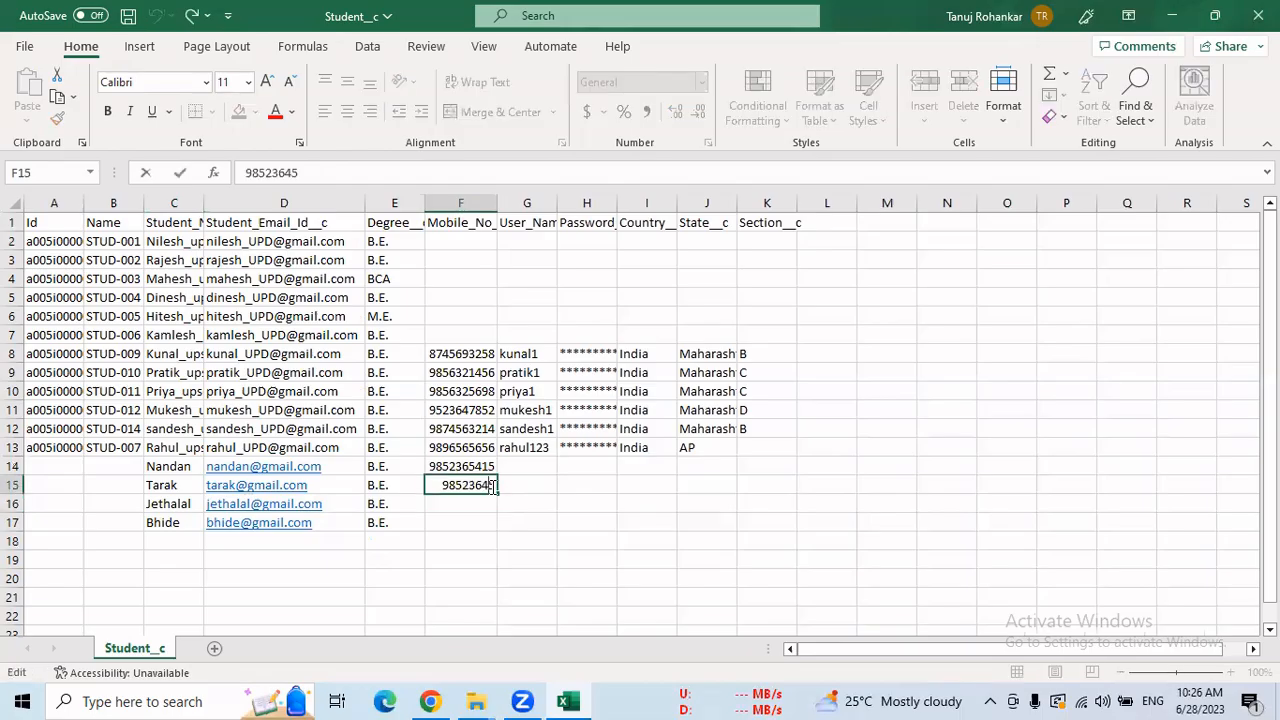
type("85")
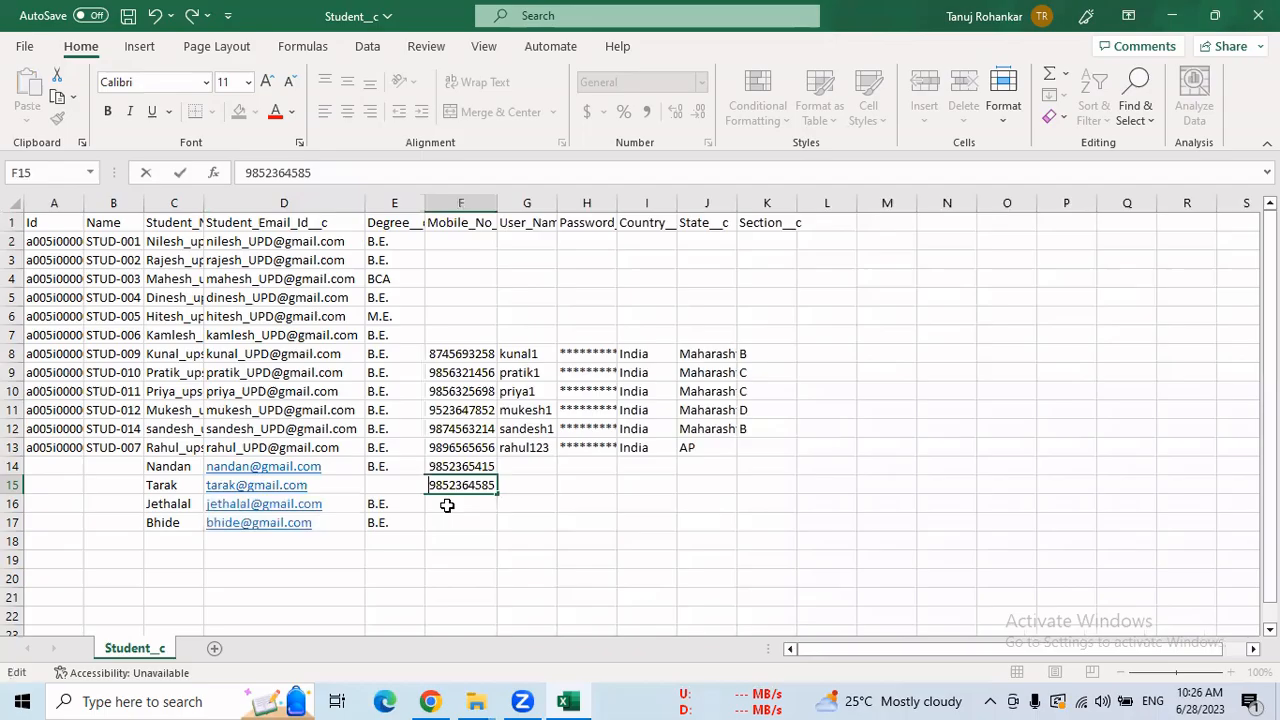
key("Return")
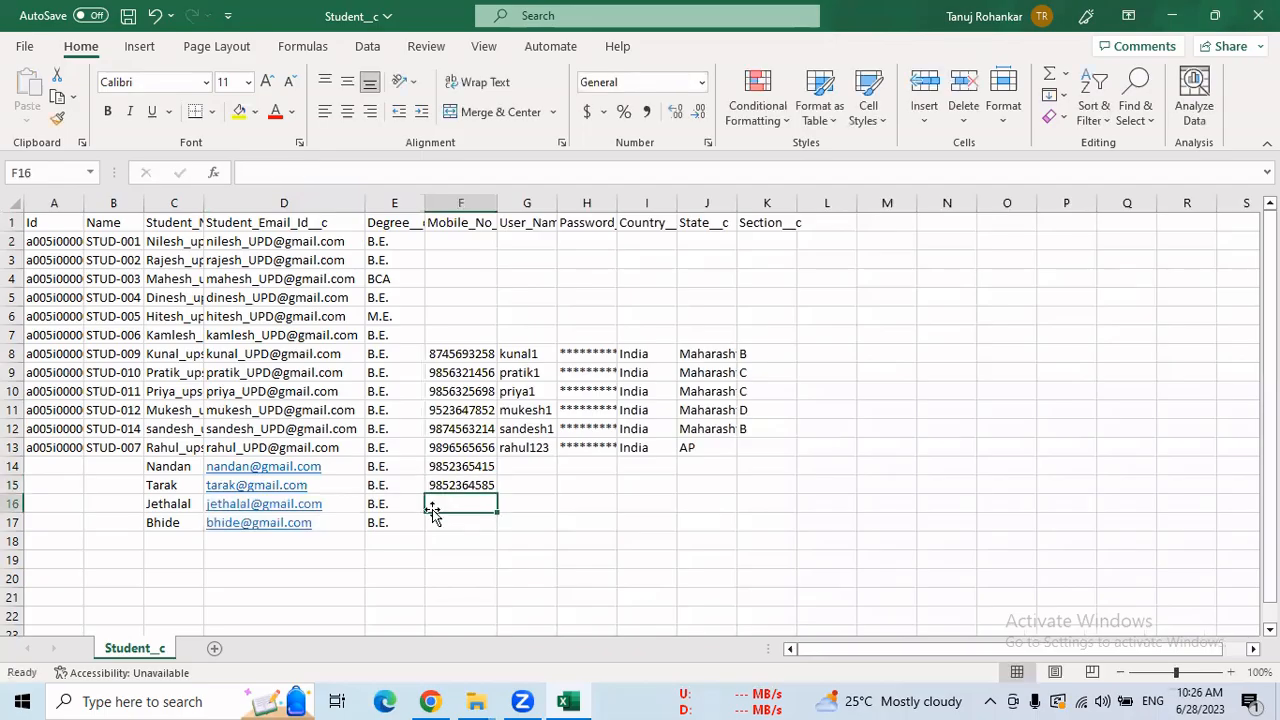
Copy F15's number into F16:F17, changing the last digit to 6 and 7.
left_click(458, 486)
key("ctrl+c")
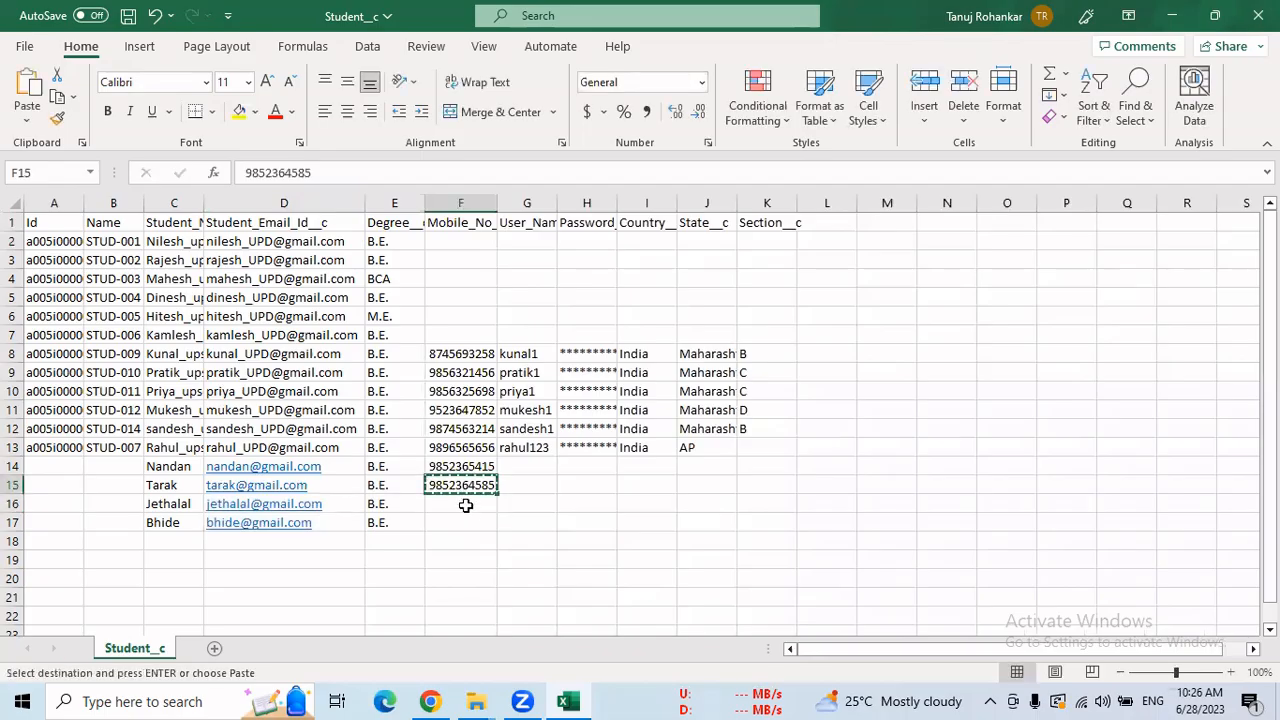
left_click_drag(466, 503, 468, 516)
key("ctrl+v")
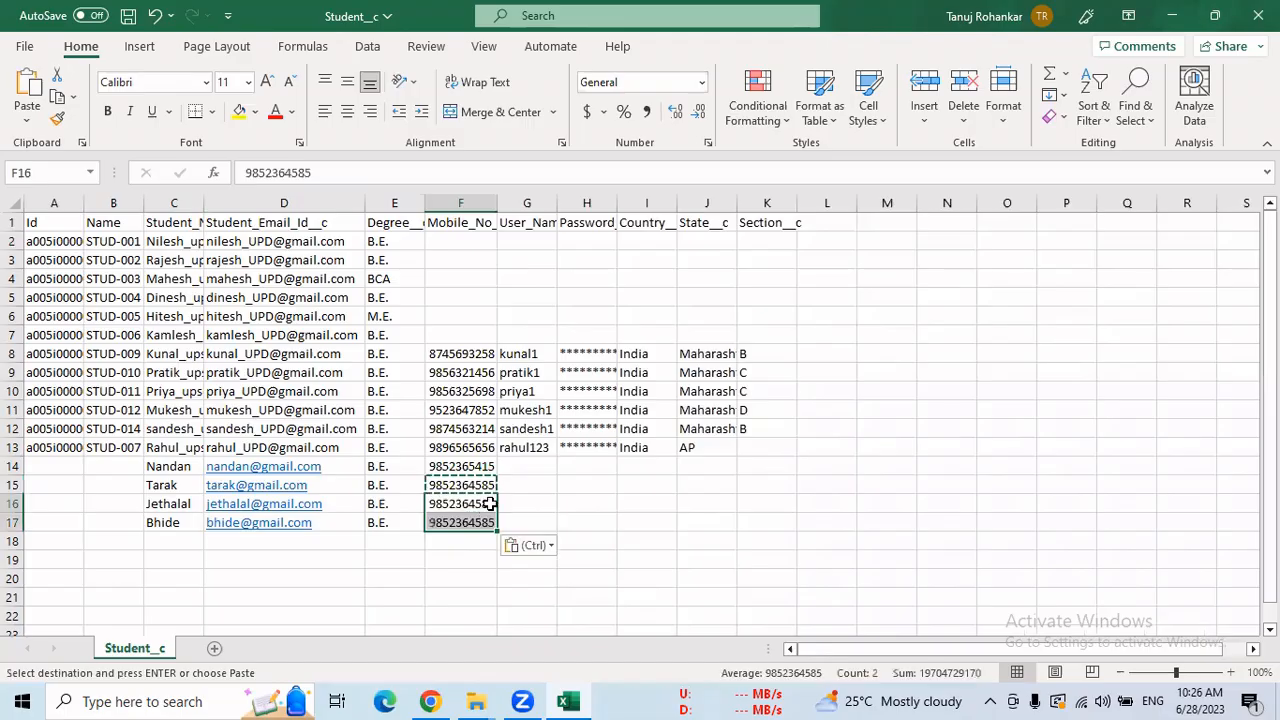
double_click(474, 506)
key("BackSpace")
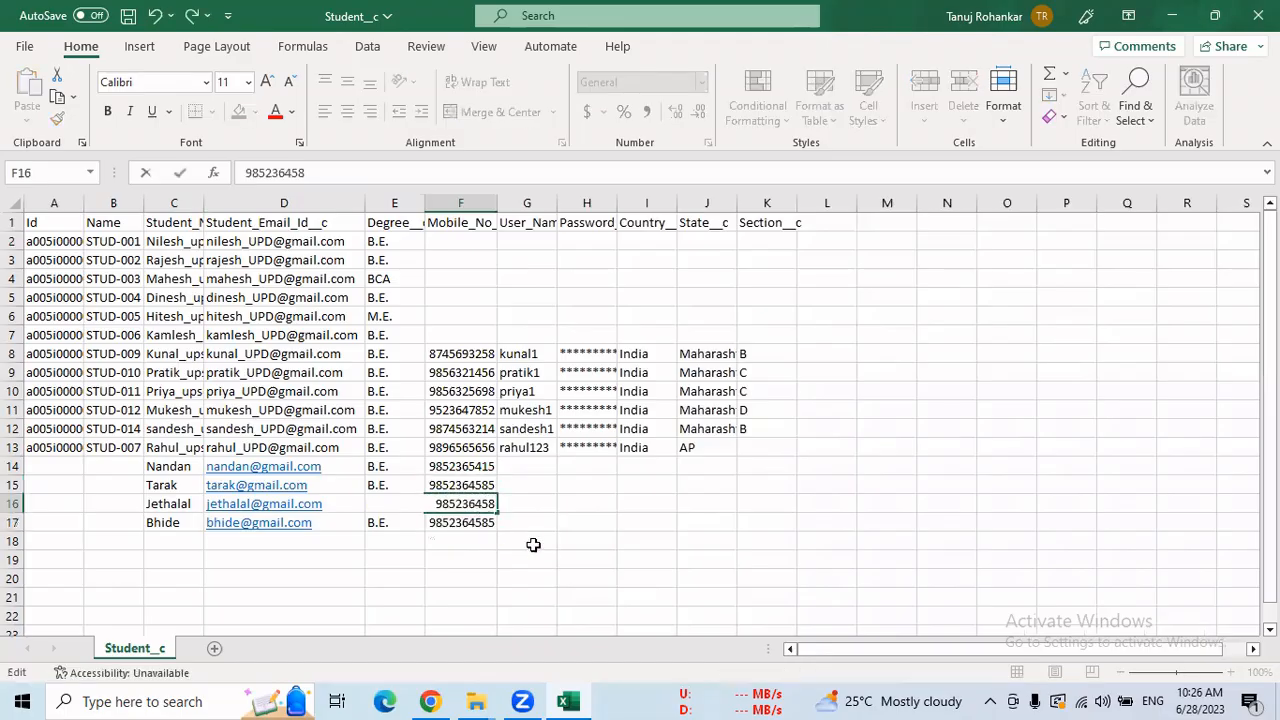
type("6")
left_click(495, 523)
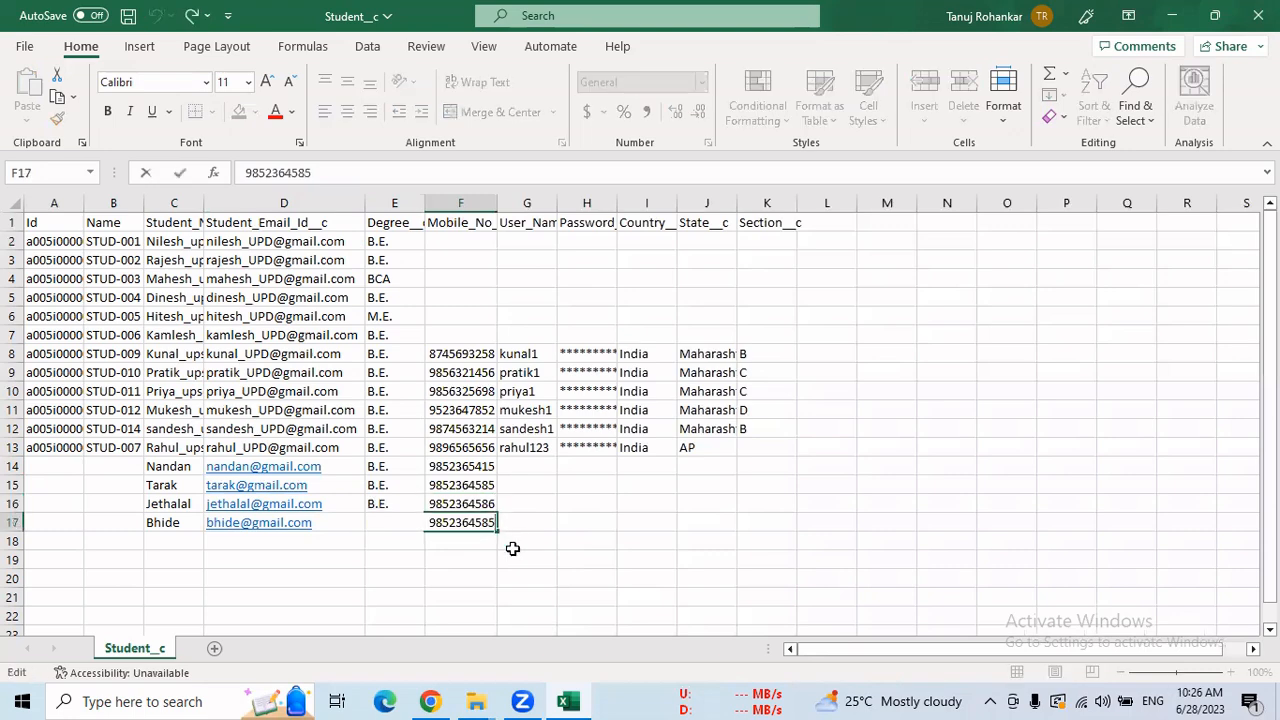
key("BackSpace")
type("7")
left_click(524, 462)
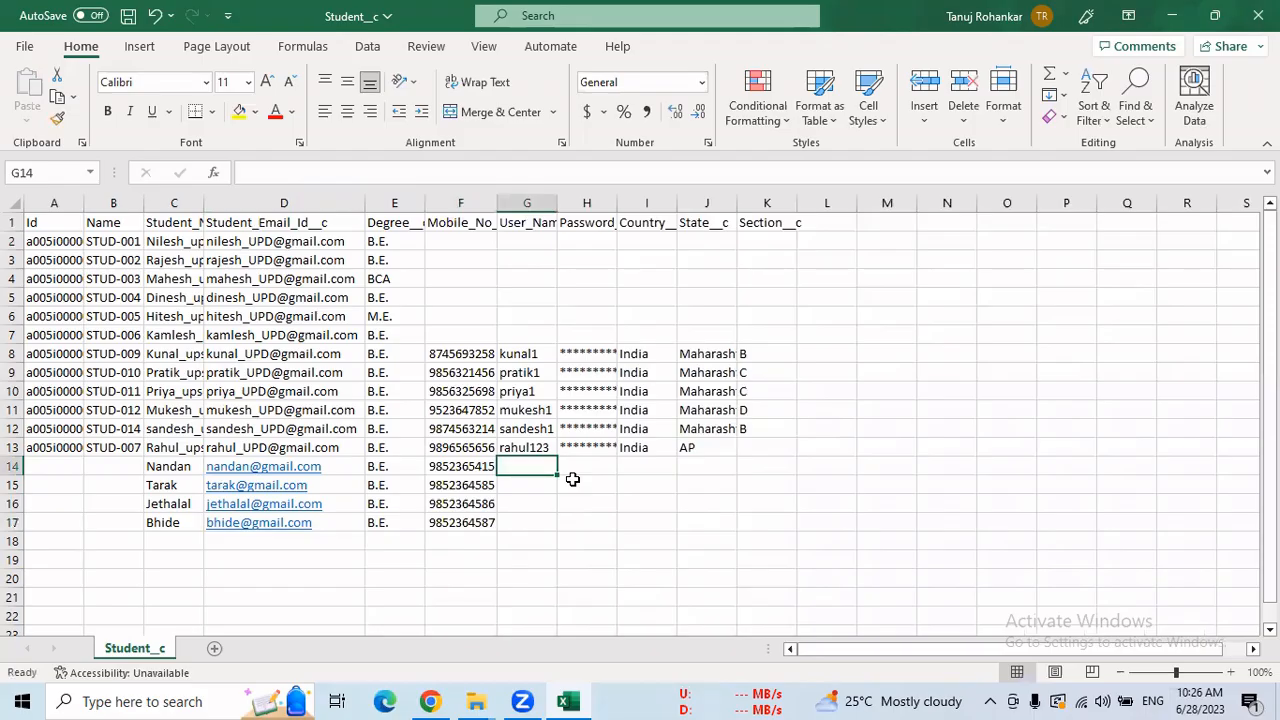
Type a user name for each new student into G14 through G17.
type("nandan")
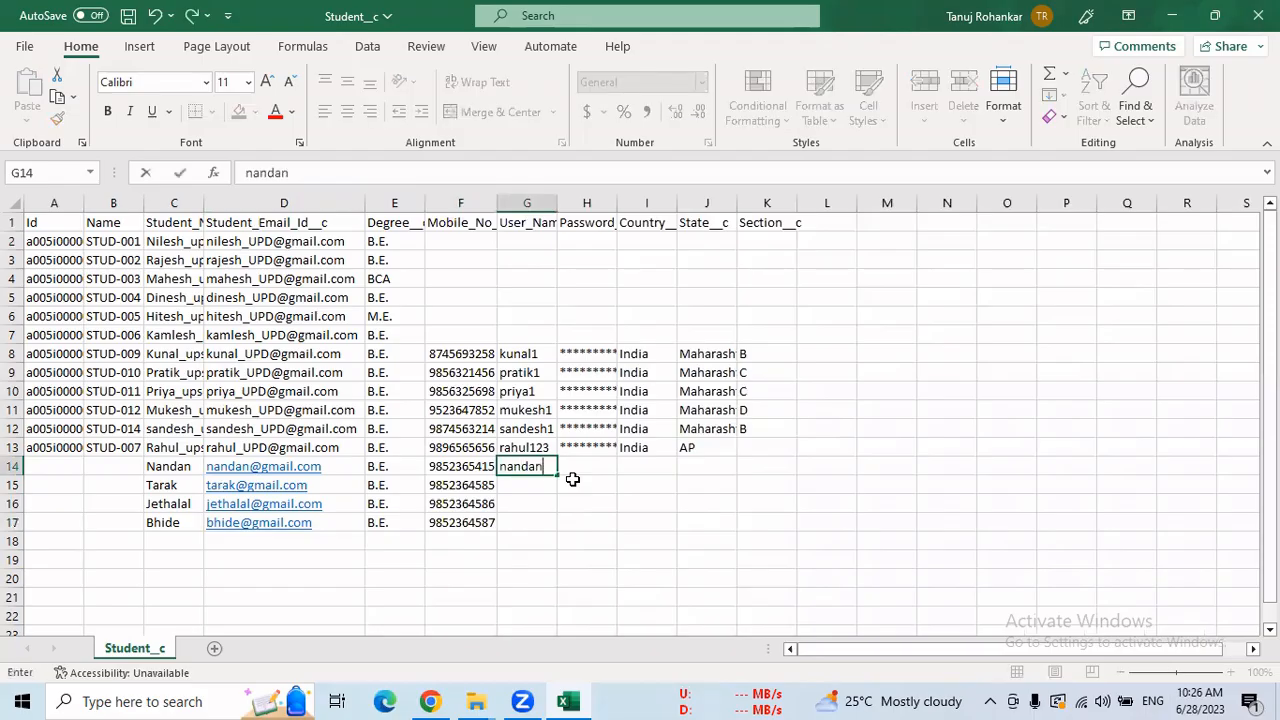
type("12")
left_click(516, 483)
type("tarak82")
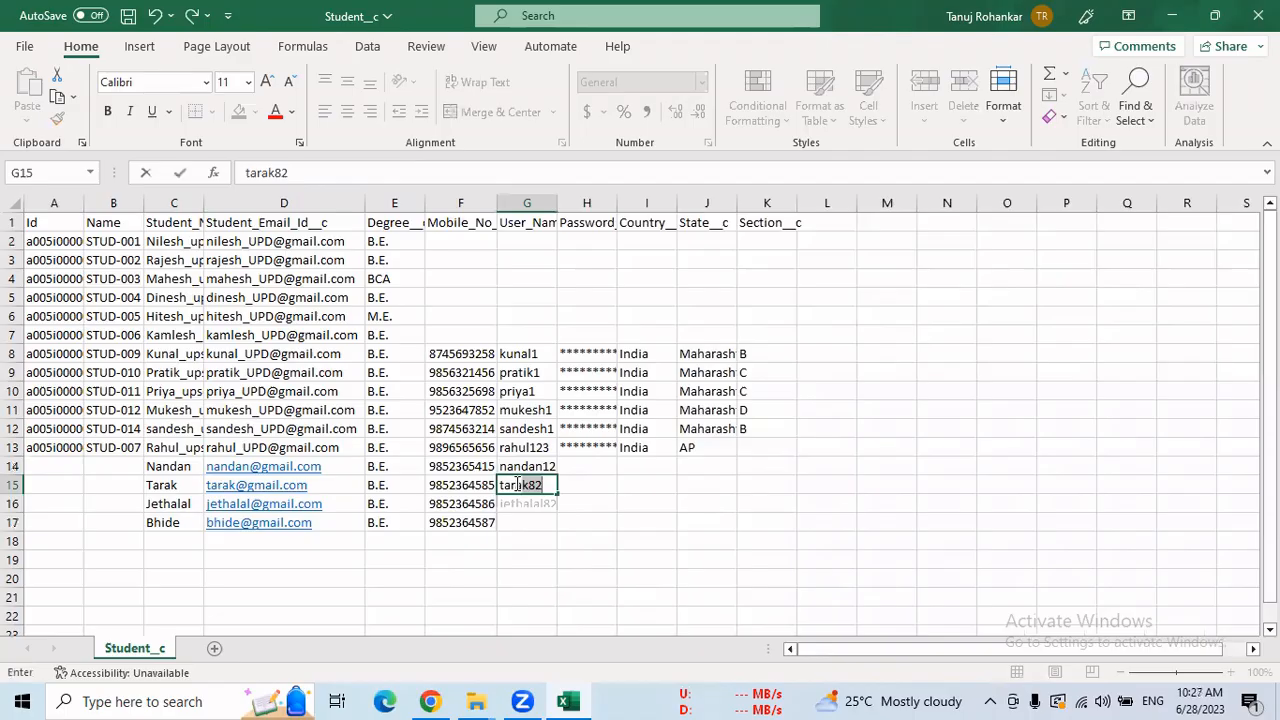
key("BackSpace")
key("BackSpace")
type("12")
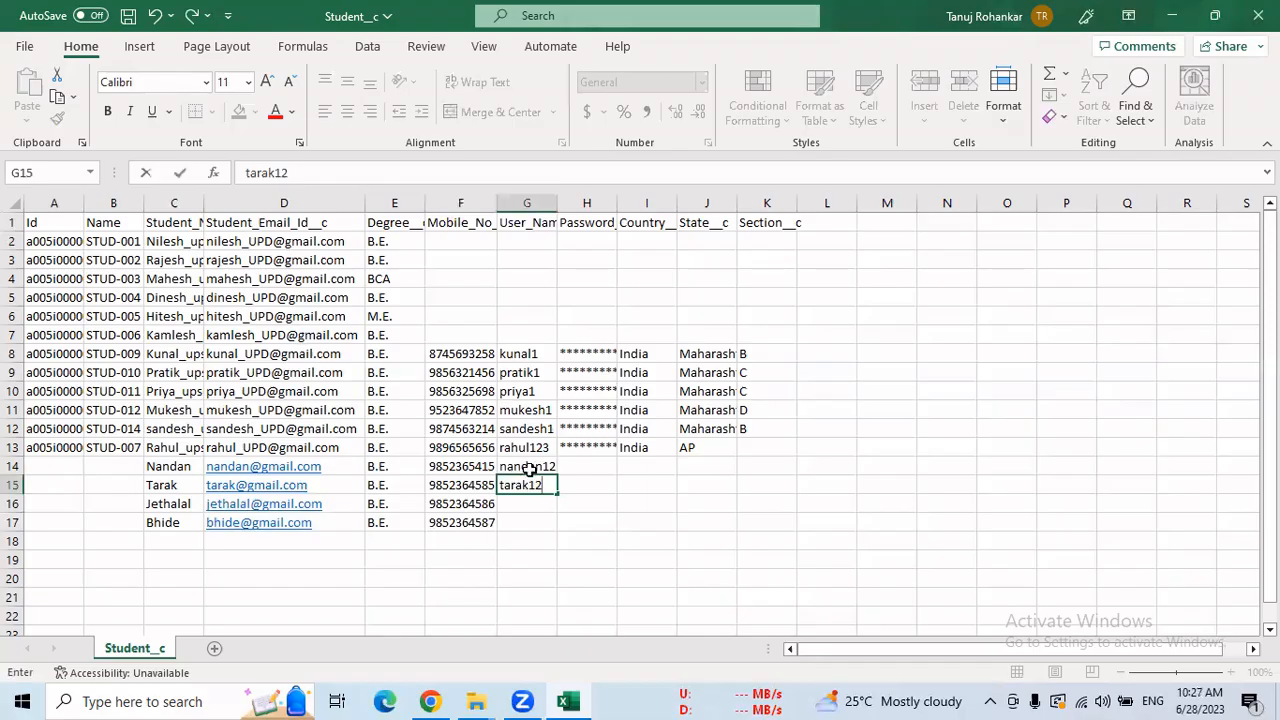
left_click(527, 505)
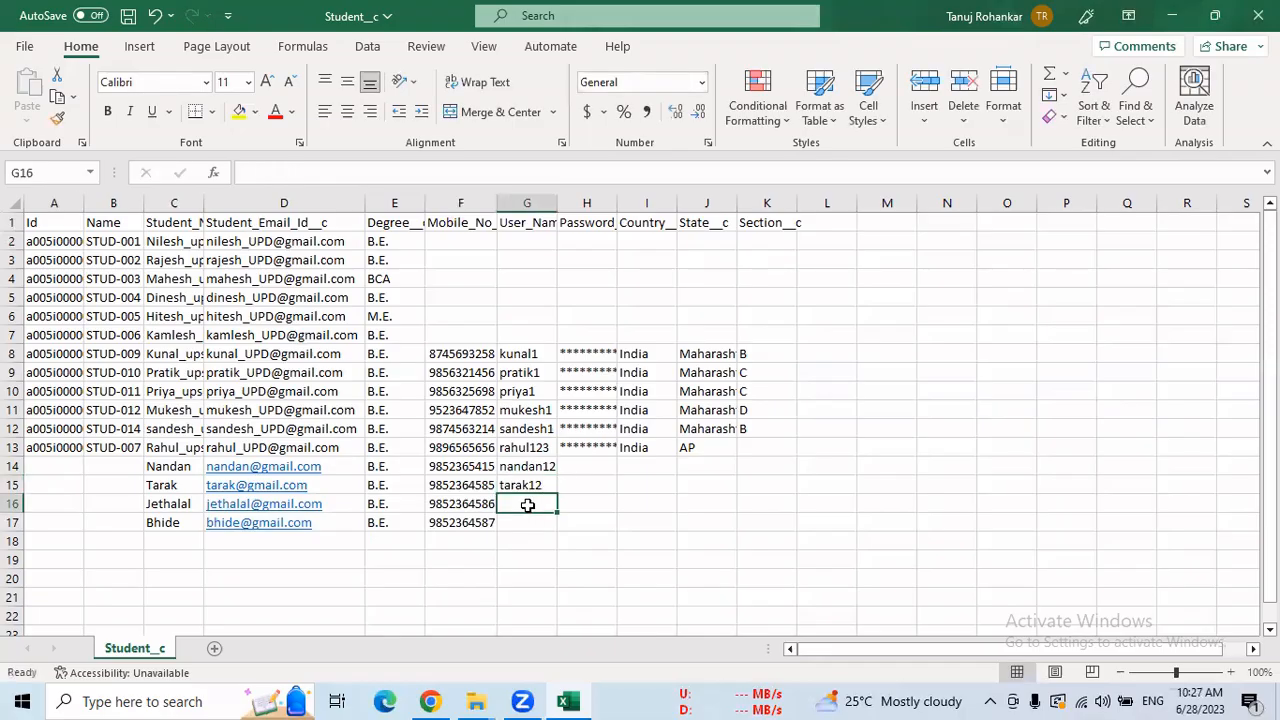
type("jetha12")
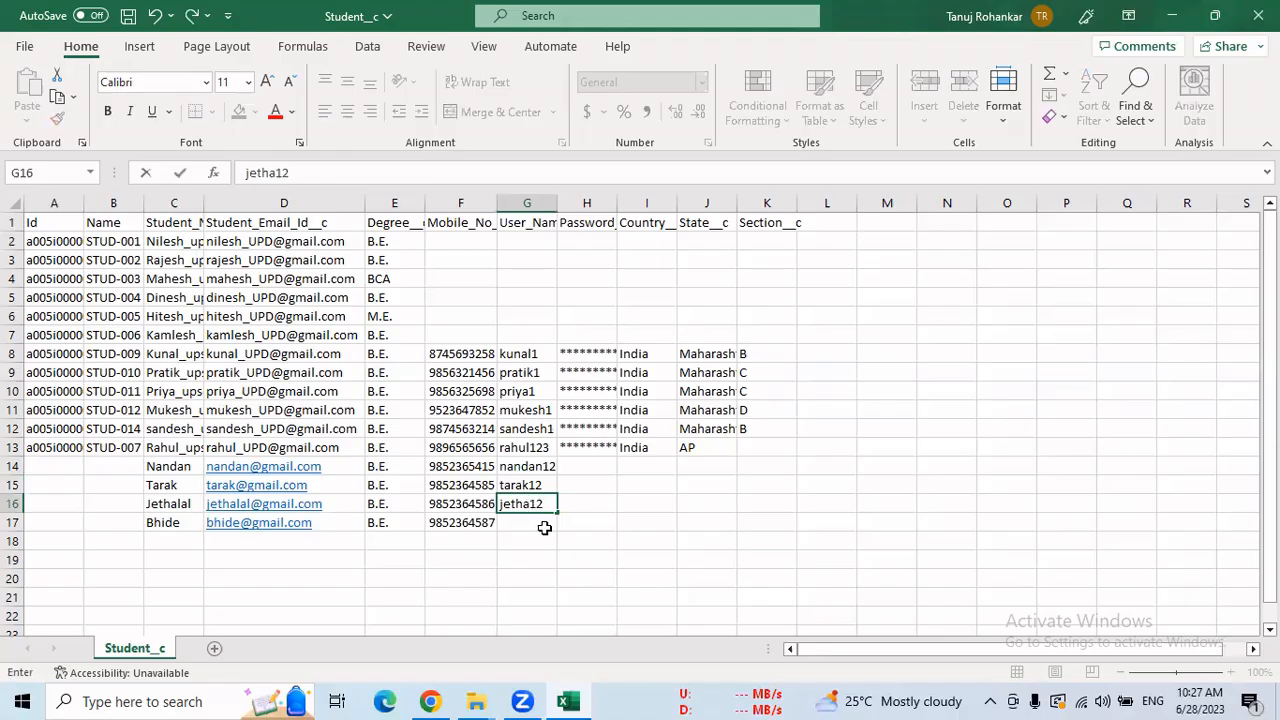
left_click(539, 528)
type("bhide")
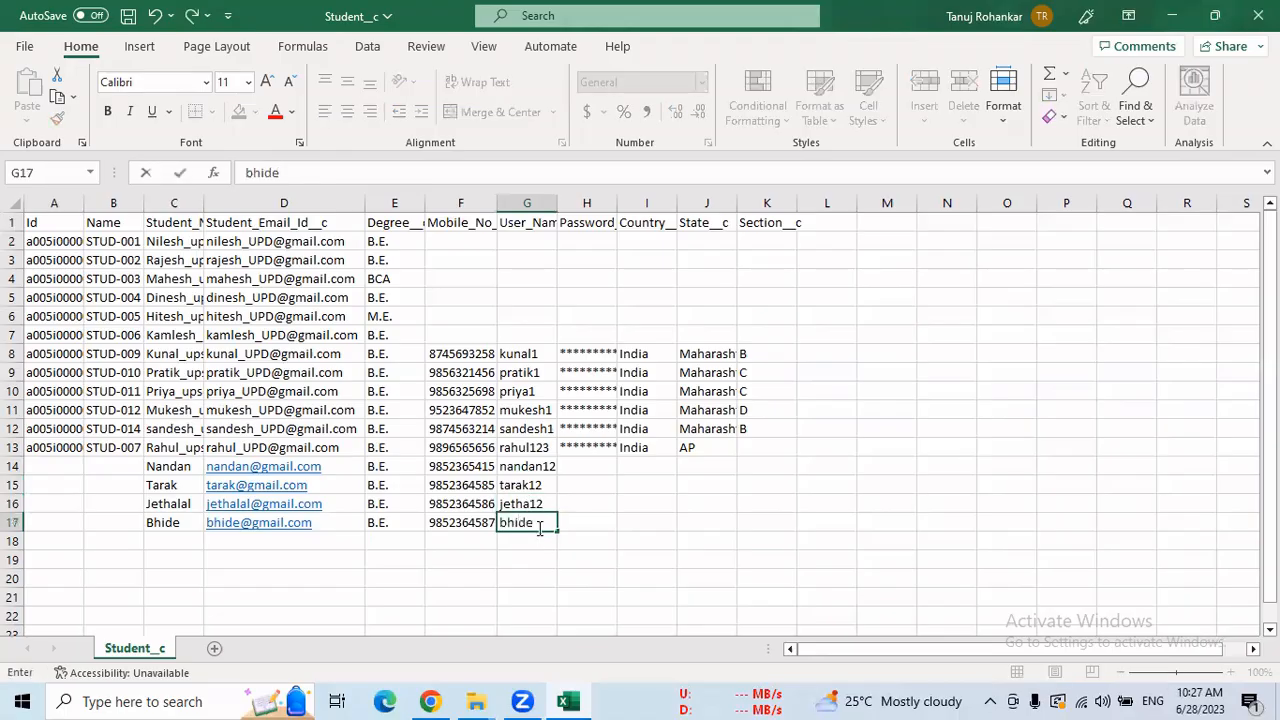
key("ctrl+Down")
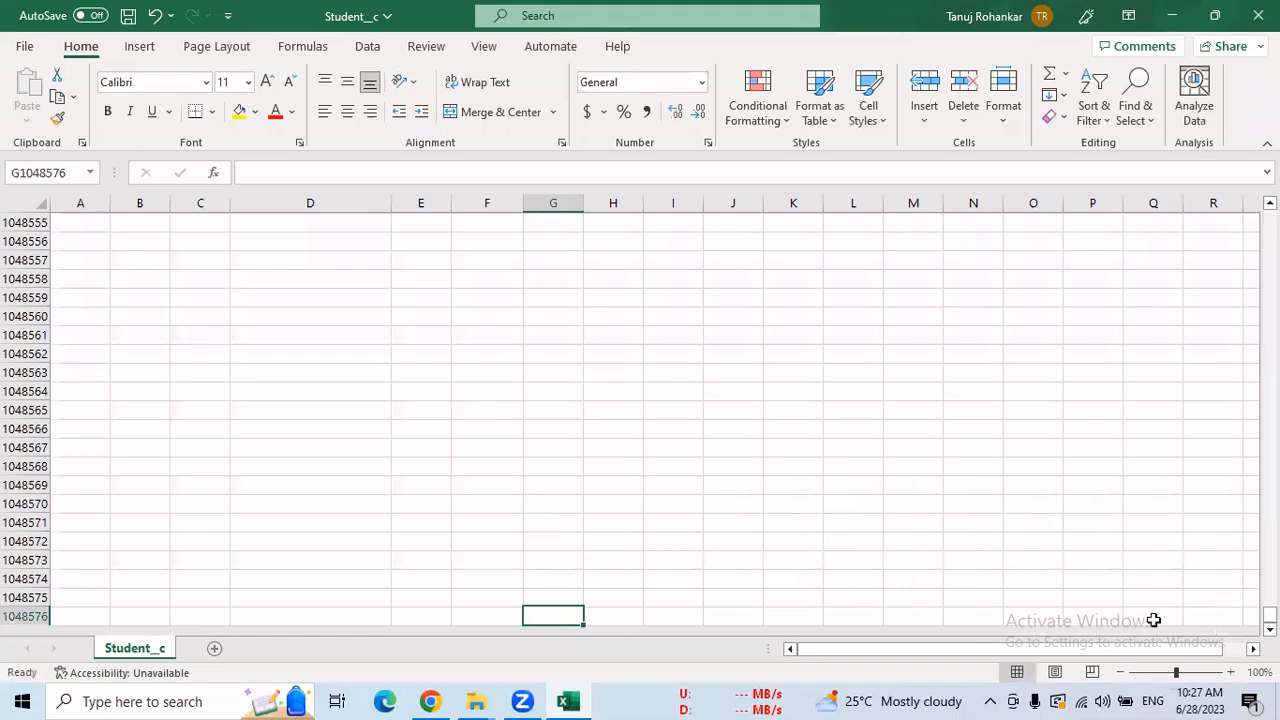
left_click_drag(1270, 615, 1270, 214)
double_click(548, 522)
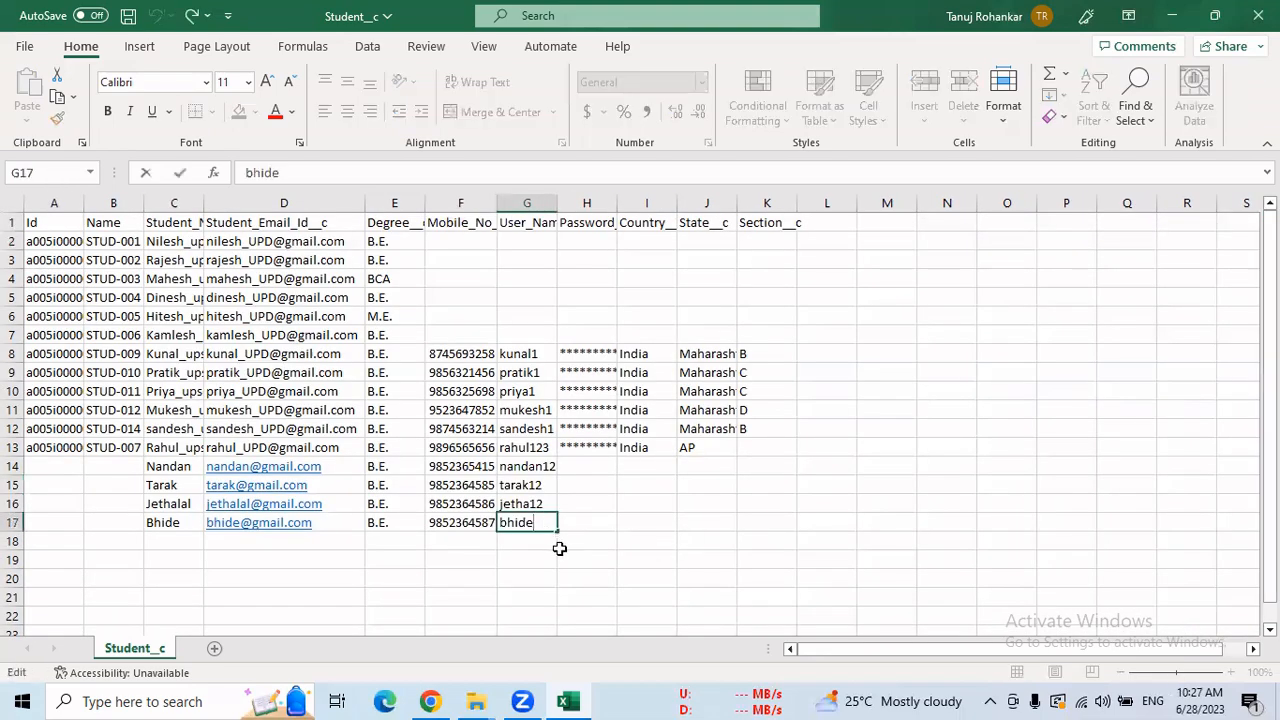
Finish G17's user name, enter passwords in H14:H15, and let Flash Fill complete H16:H17.
type("12")
left_click(586, 468)
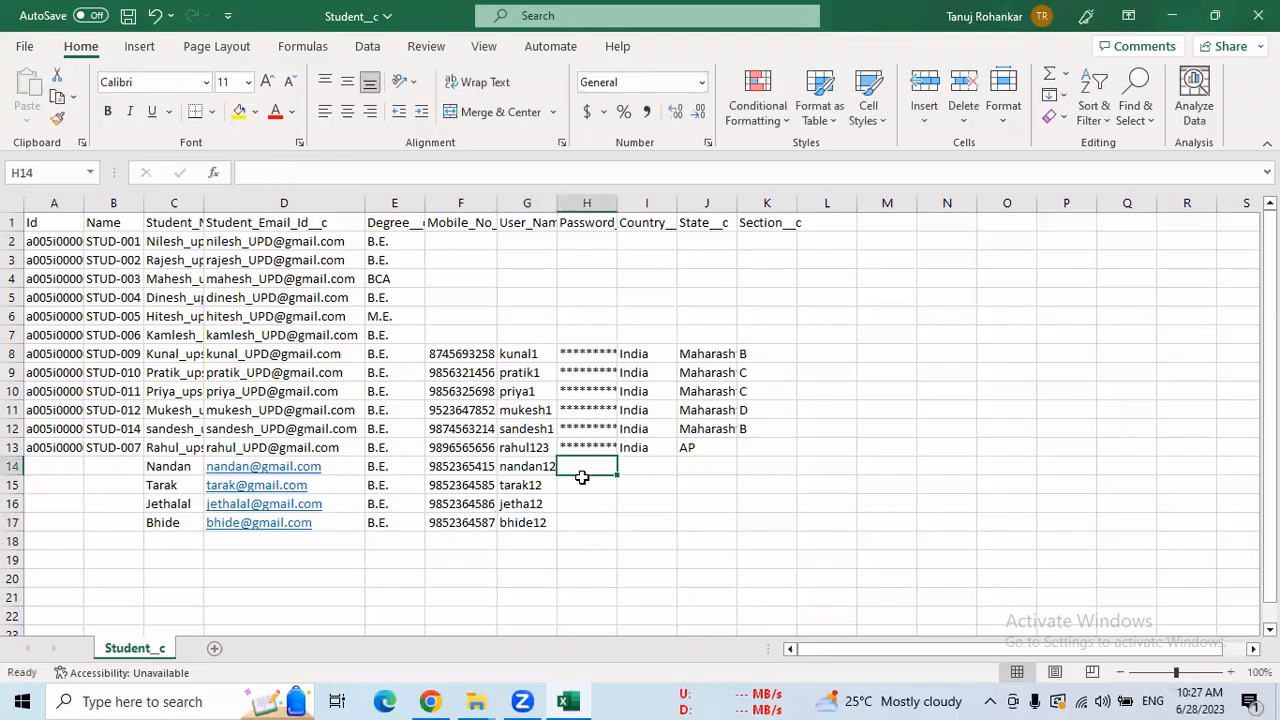
left_click(528, 467)
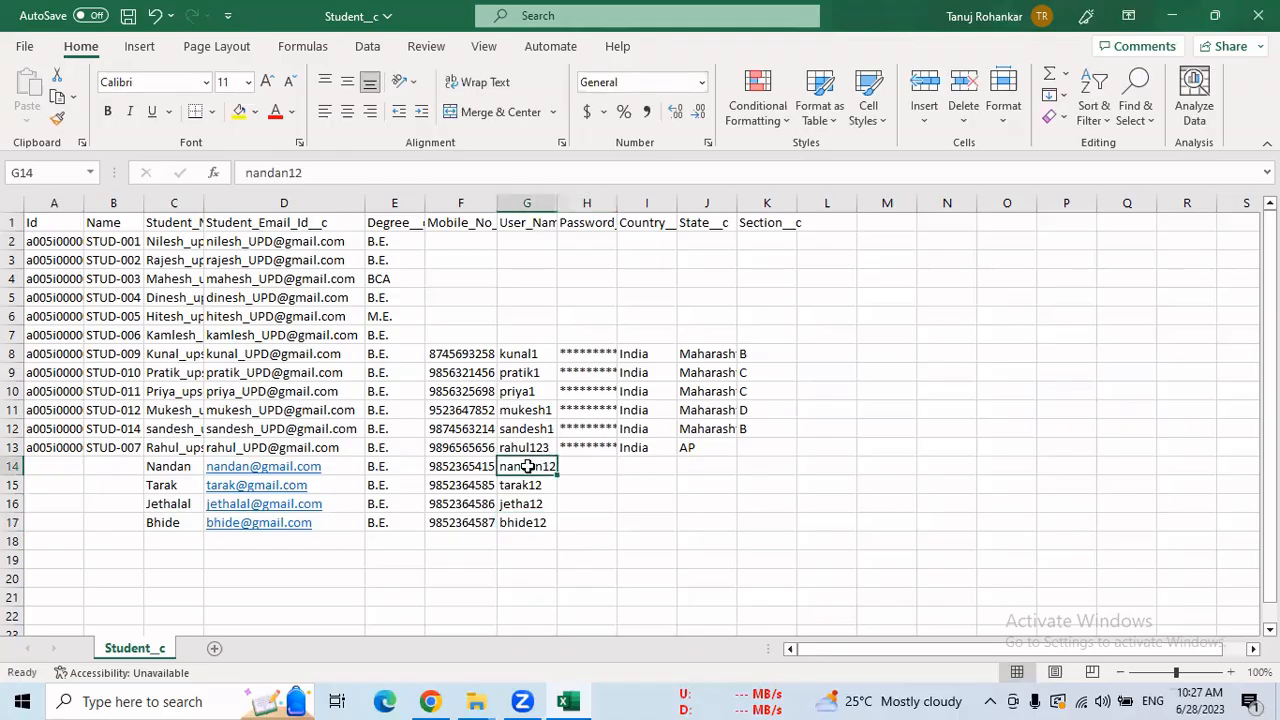
left_click(584, 466)
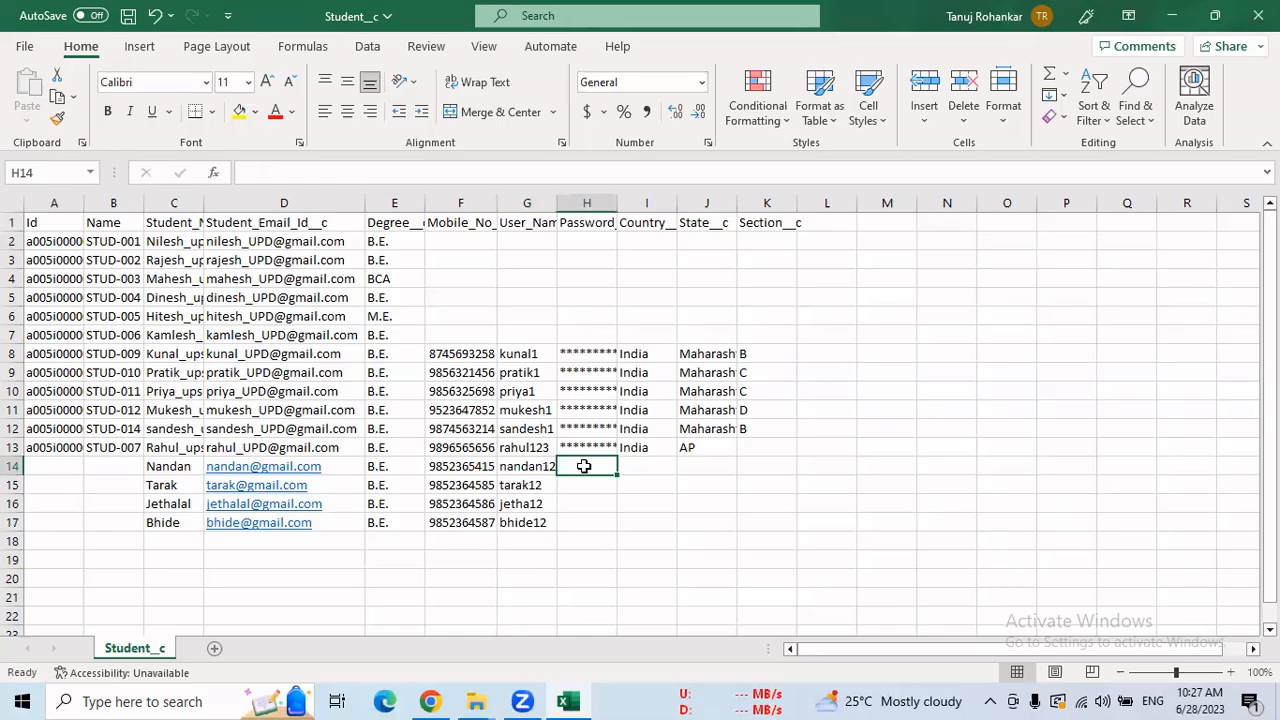
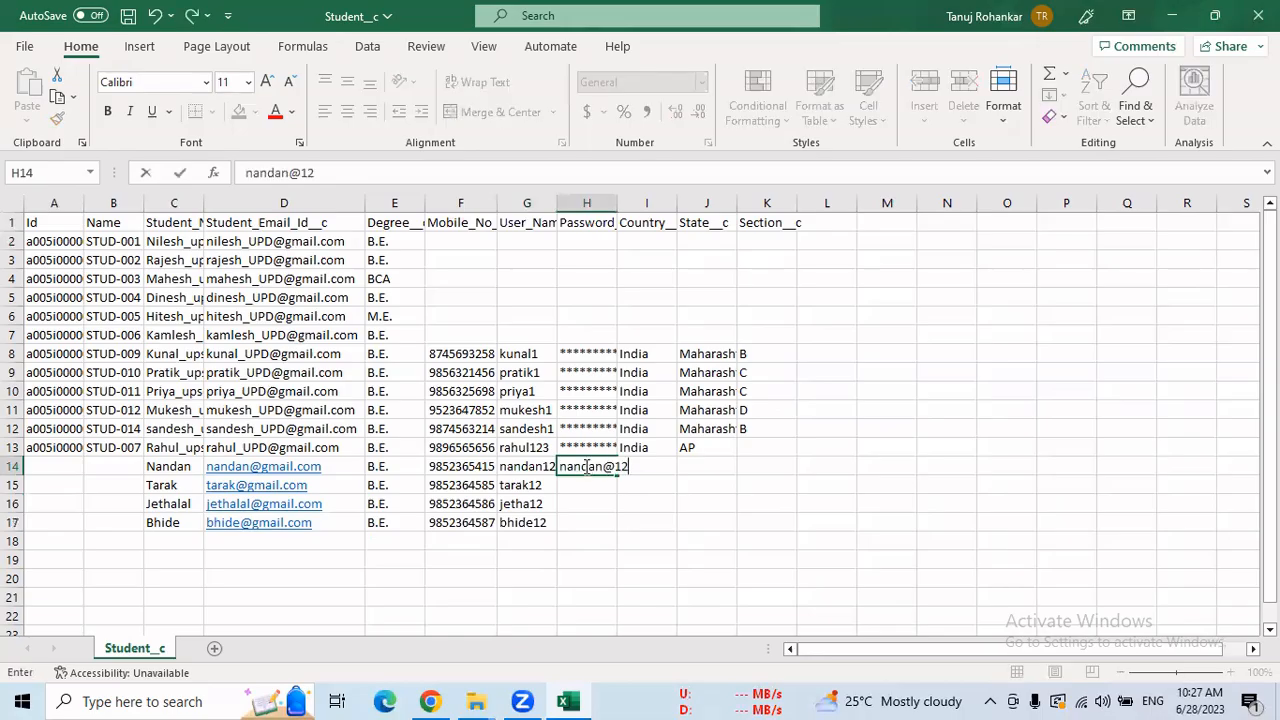
left_click(587, 467)
left_click(575, 492)
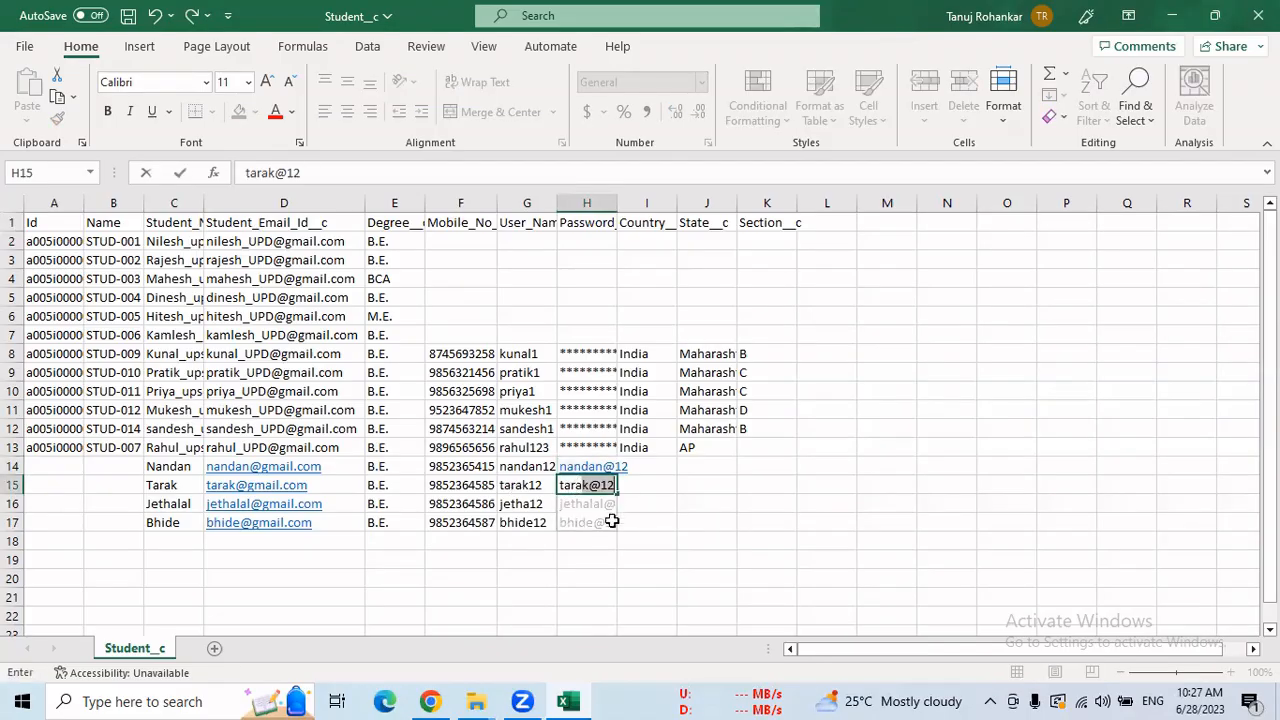
left_click(605, 523)
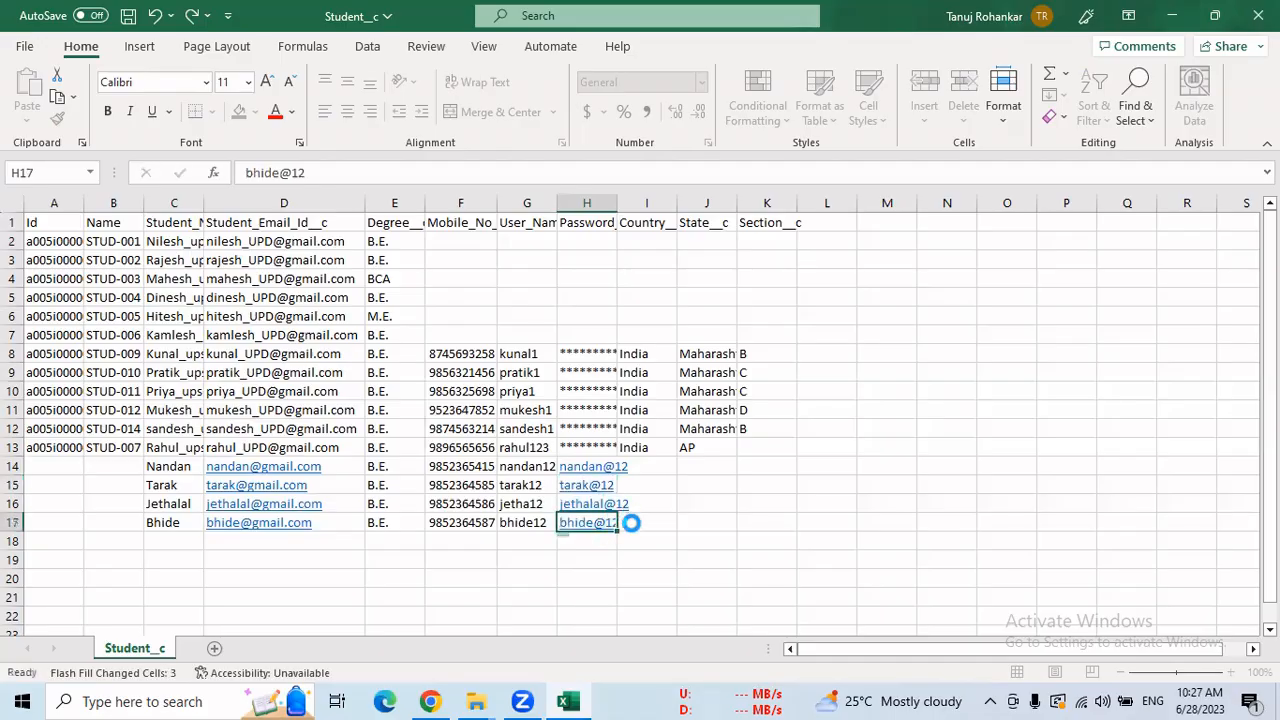
left_click(942, 335)
left_click(646, 353)
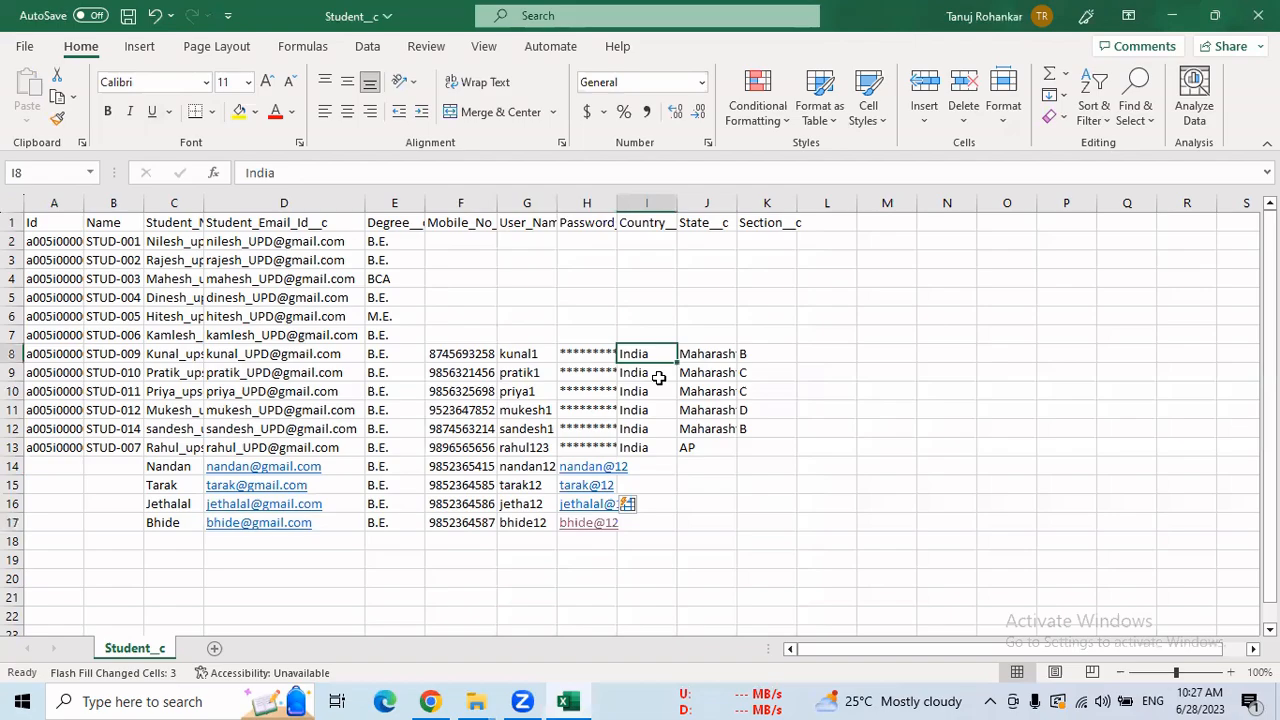
Copy India into I14:I17, Maharashtra into J14:J17, and Section B into K13:K17.
key("ctrl+c")
left_click_drag(647, 471, 646, 522)
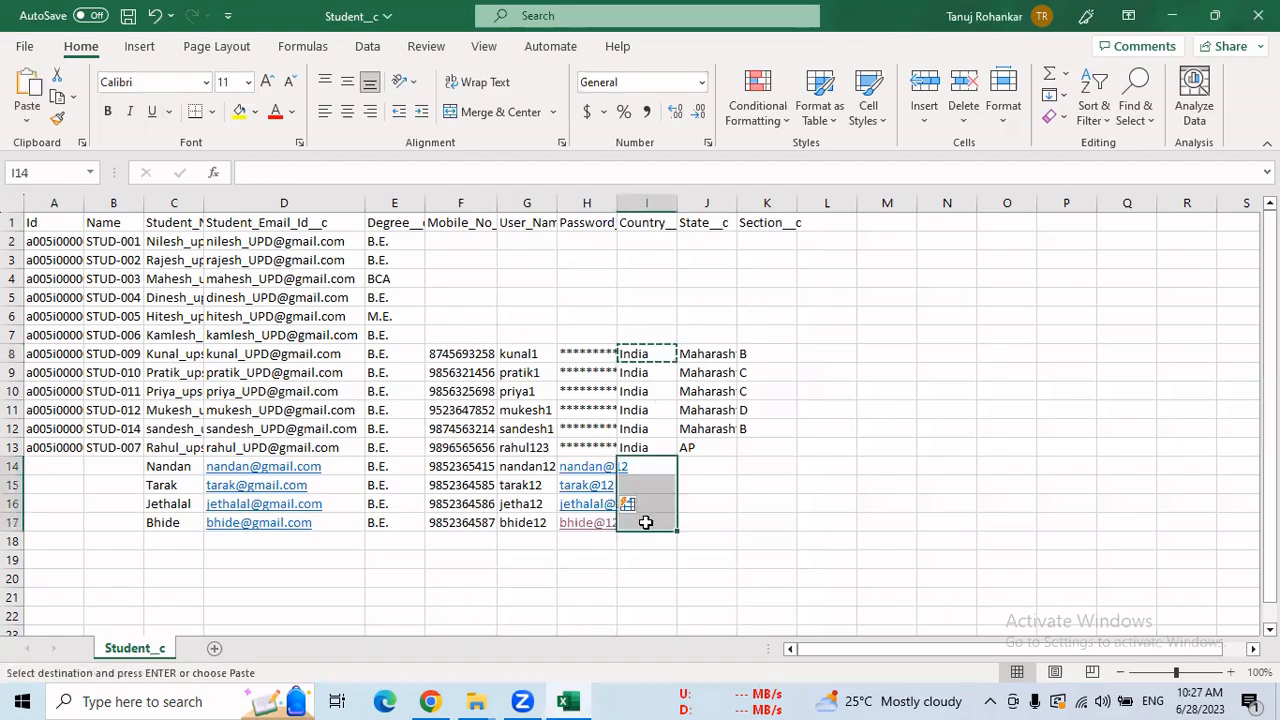
key("ctrl+v")
left_click(710, 410)
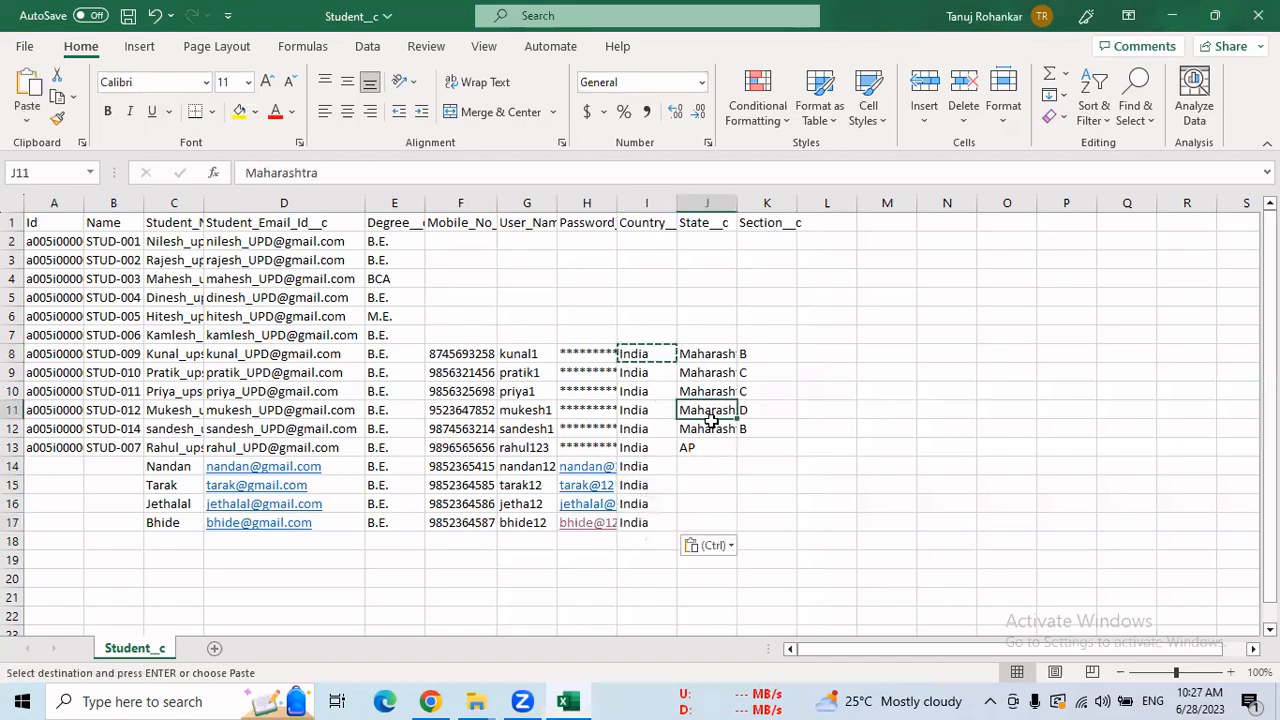
key("ctrl+c")
left_click_drag(700, 466, 702, 519)
key("ctrl+v")
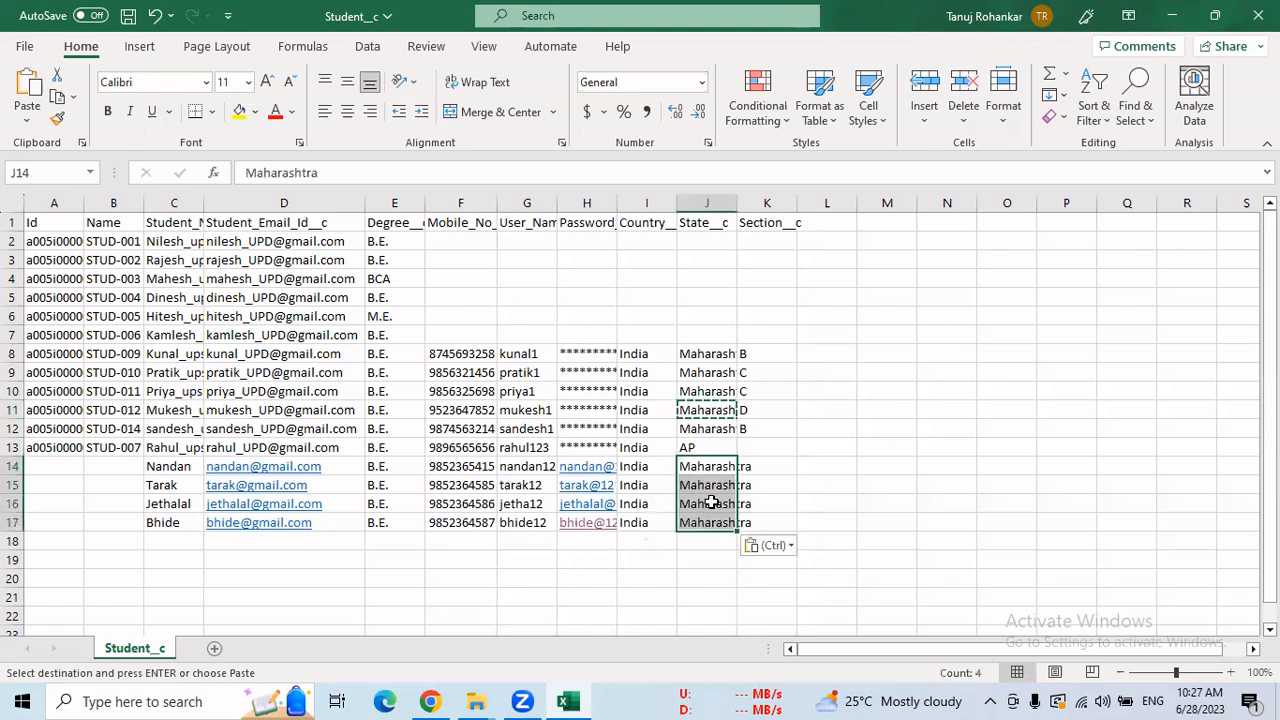
left_click(746, 358)
key("ctrl+c")
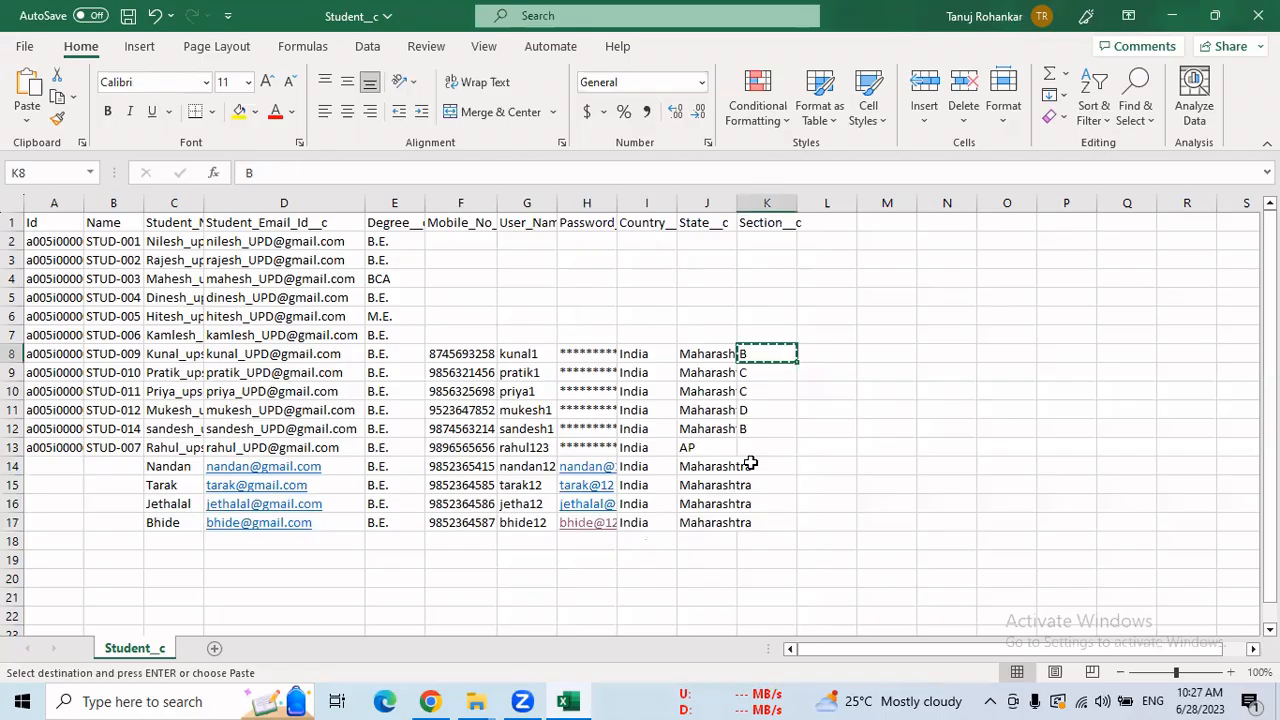
left_click_drag(757, 447, 759, 524)
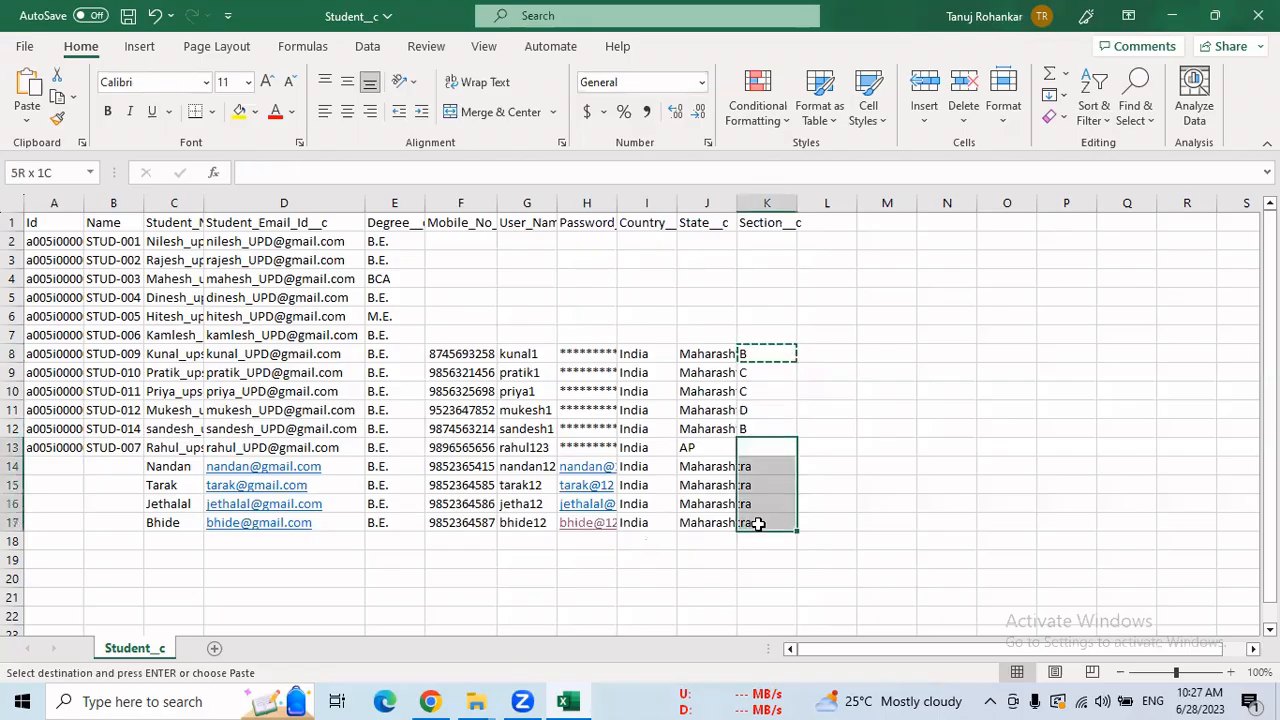
key("ctrl+v")
left_click(940, 444)
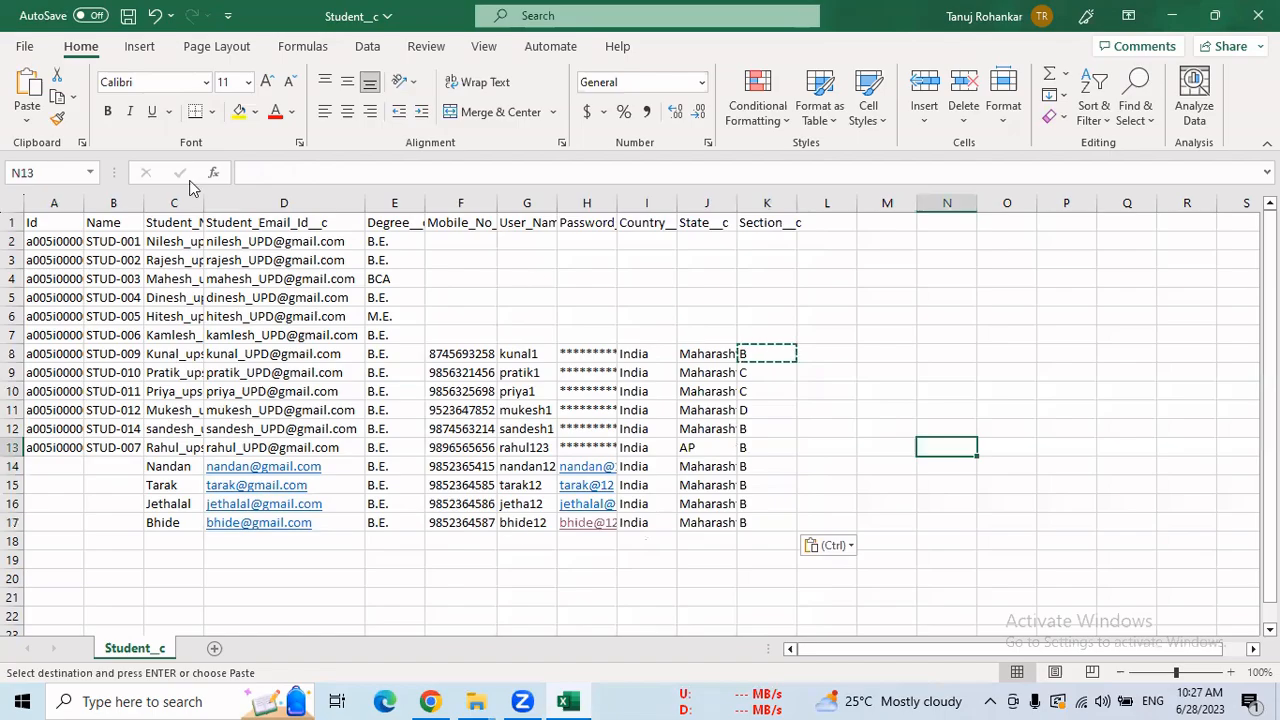
left_click_drag(42, 242, 750, 447)
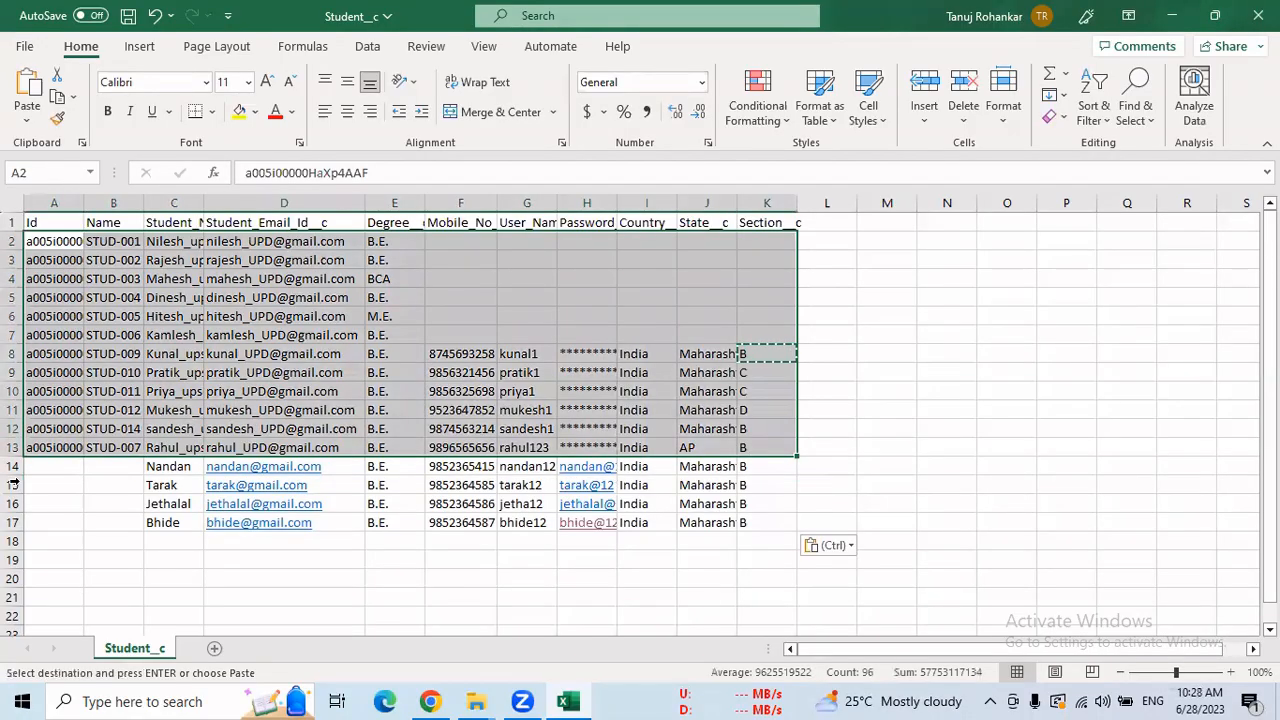
Undo the copied student rows accidentally pasted into the Section column.
left_click_drag(46, 461, 760, 524)
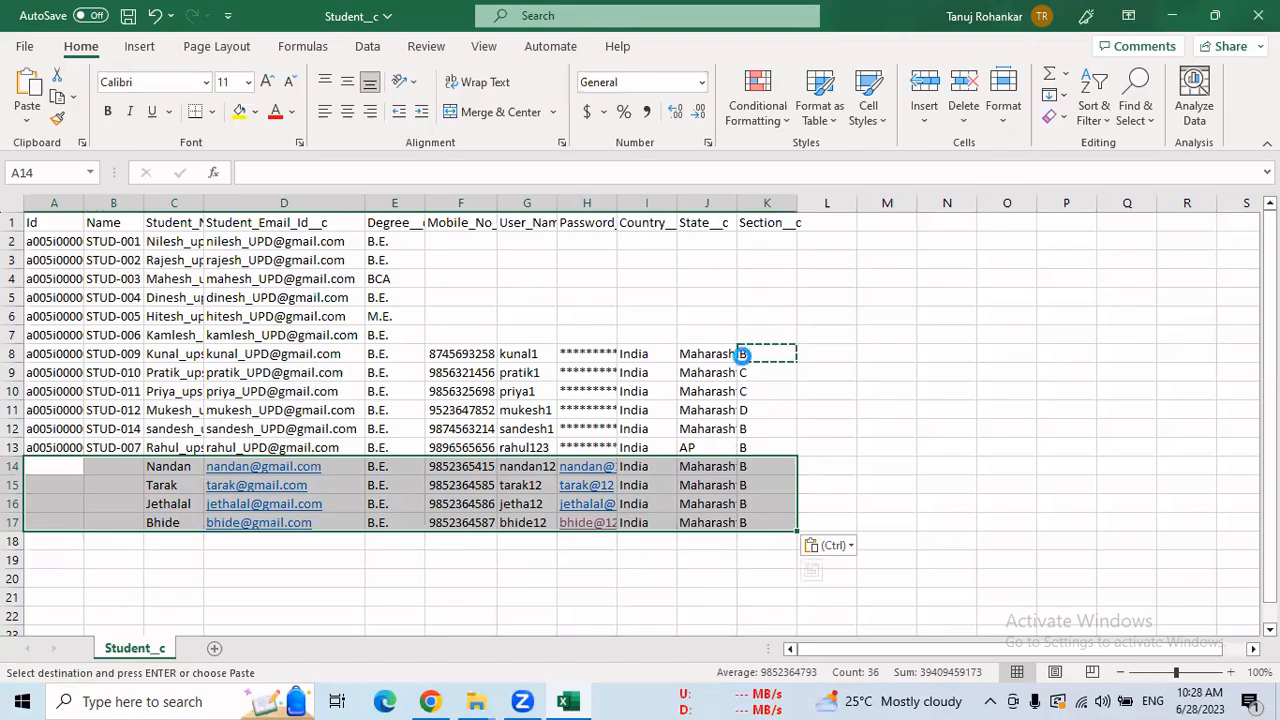
left_click_drag(757, 238, 767, 341)
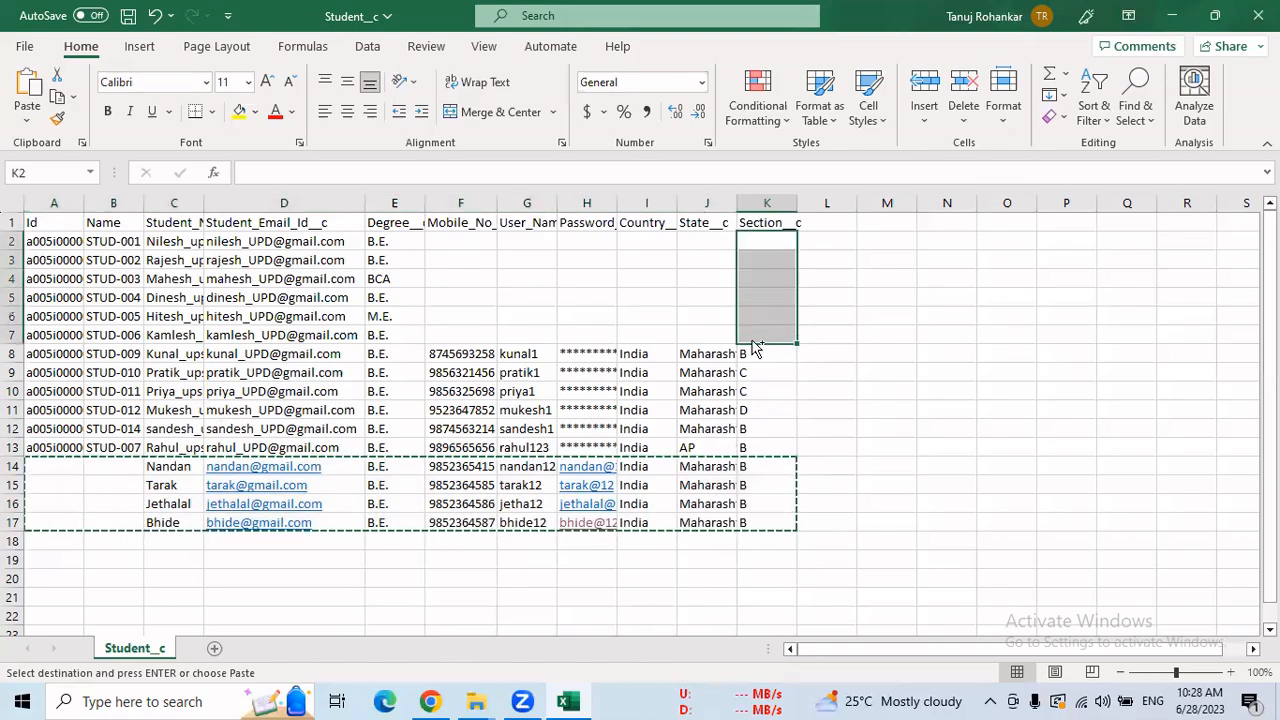
key("ctrl+v")
left_click(705, 355)
key("ctrl+c")
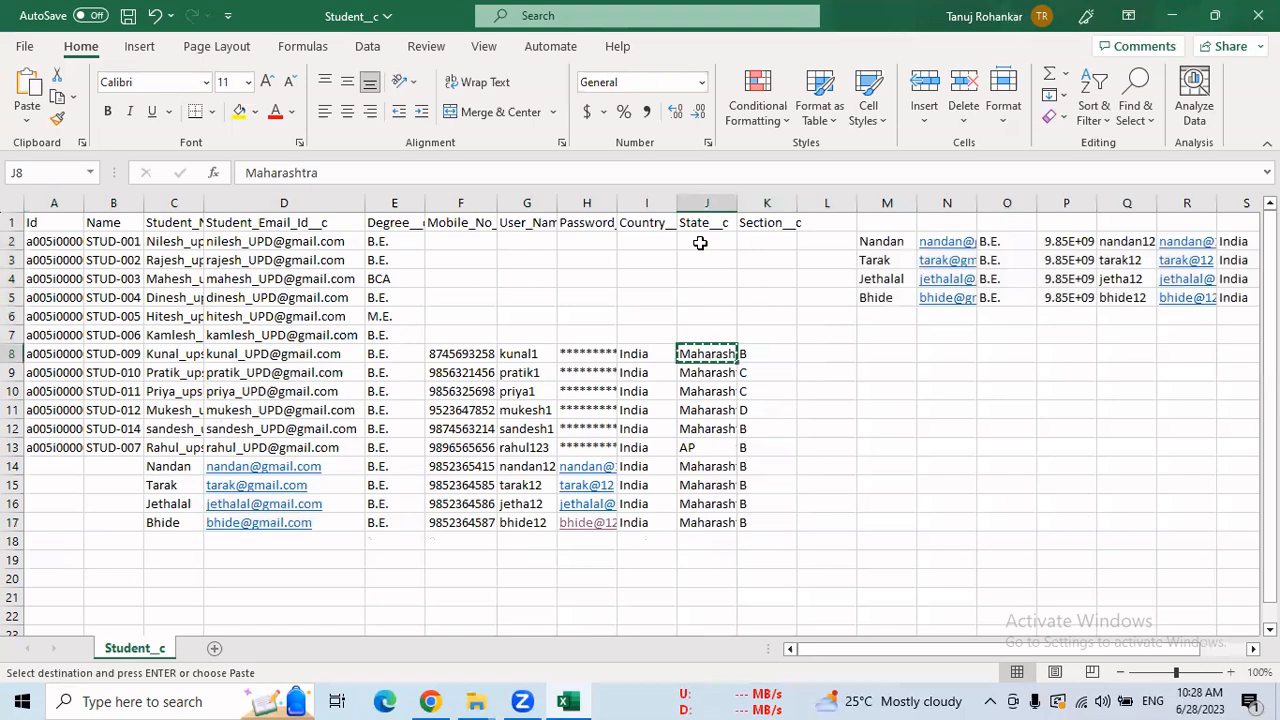
left_click_drag(700, 243, 700, 265)
key("ctrl+z")
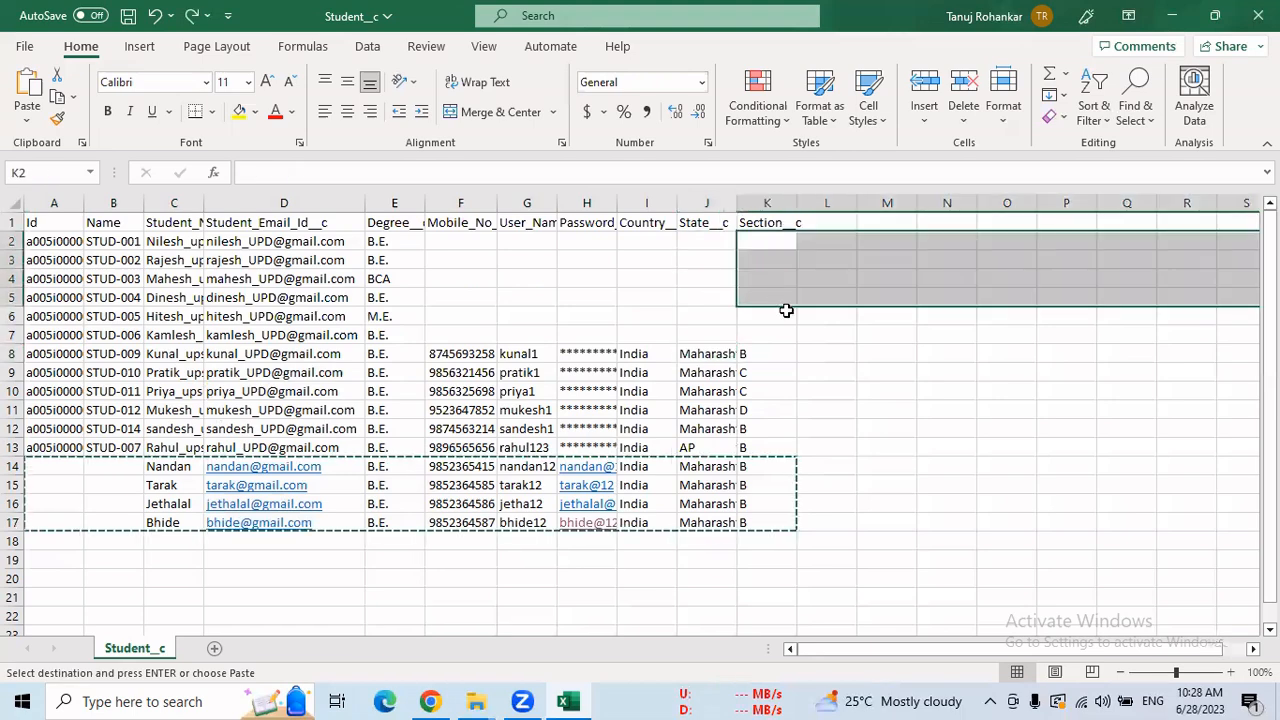
Fill Section cells K2:K7 with B copied from K8.
left_click(778, 392)
mouse_move(754, 354)
left_mouse_down()
mouse_move(757, 378)
mouse_move(750, 352)
left_mouse_up()
key("ctrl+c")
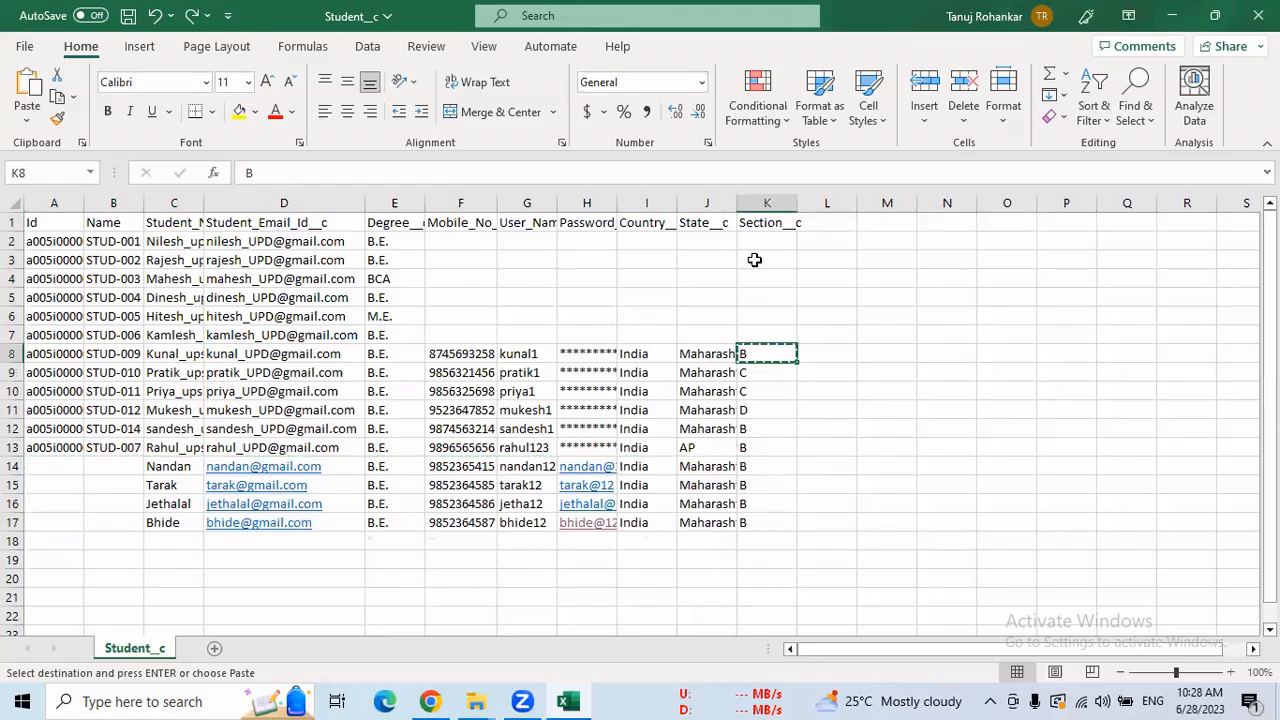
left_click_drag(755, 243, 760, 331)
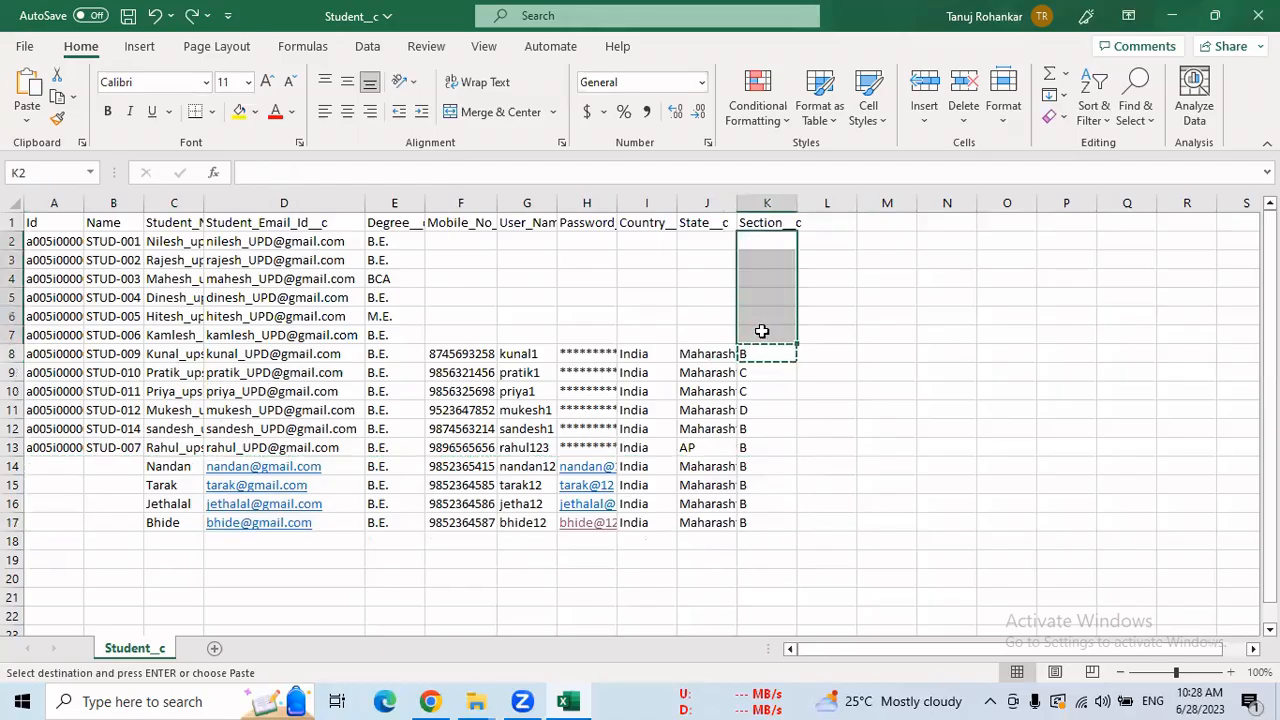
key("ctrl+v")
Fill State cells J2:J7 with Maharashtra copied from J8.
left_click(719, 355)
key("ctrl+c")
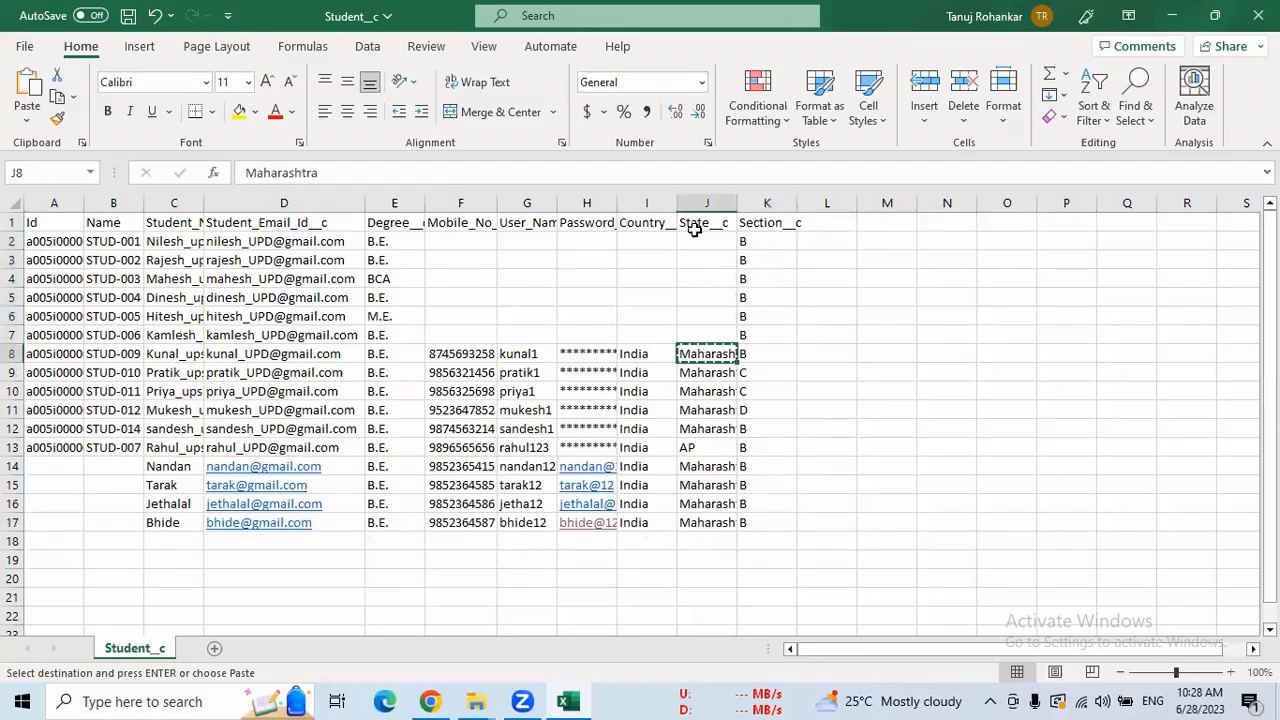
left_click_drag(706, 243, 706, 333)
key("ctrl+v")
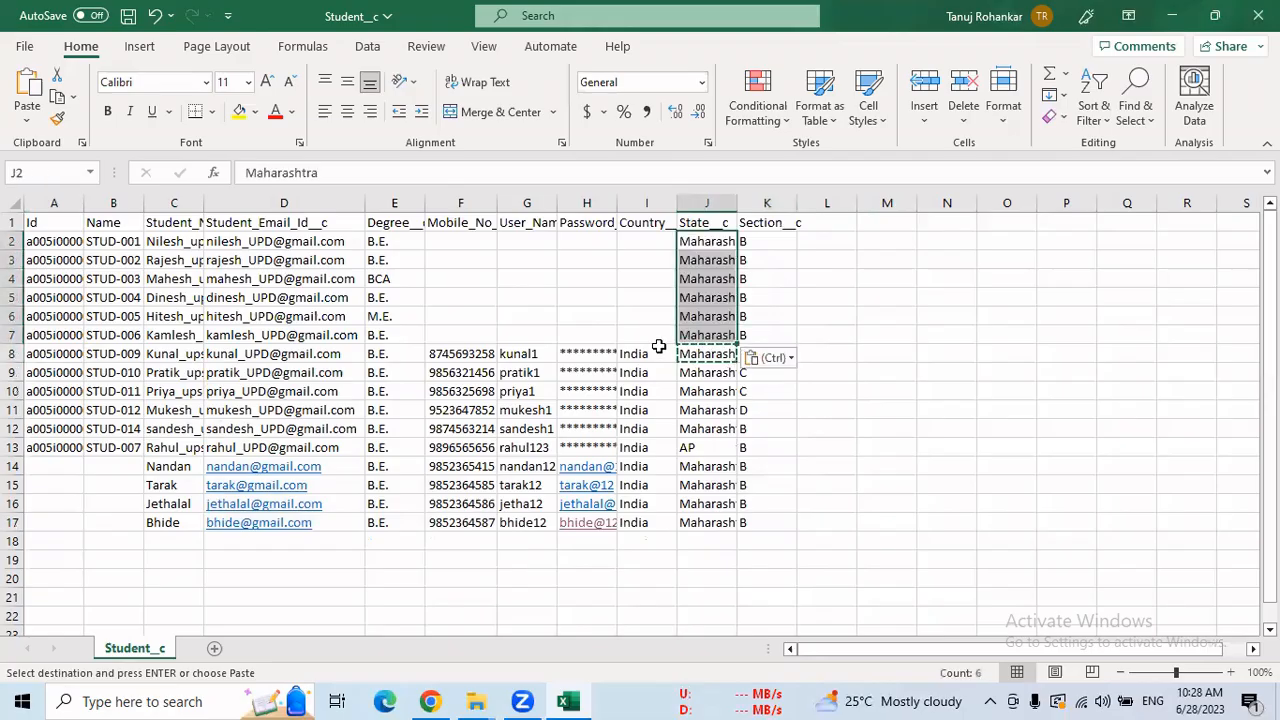
Fill Country cells I2:I7 with India from I8 and save the workbook.
left_click(655, 352)
key("ctrl+c")
left_click_drag(657, 243, 654, 331)
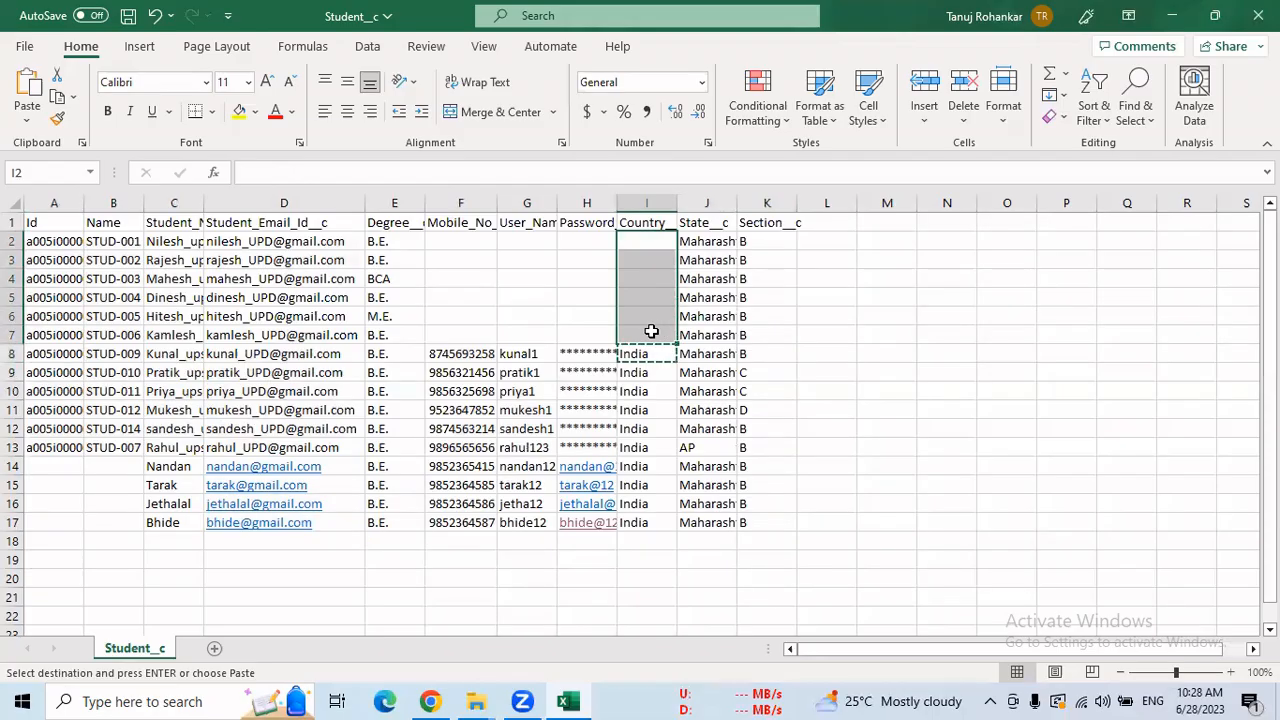
key("ctrl+v")
key("ctrl")
left_click(971, 364)
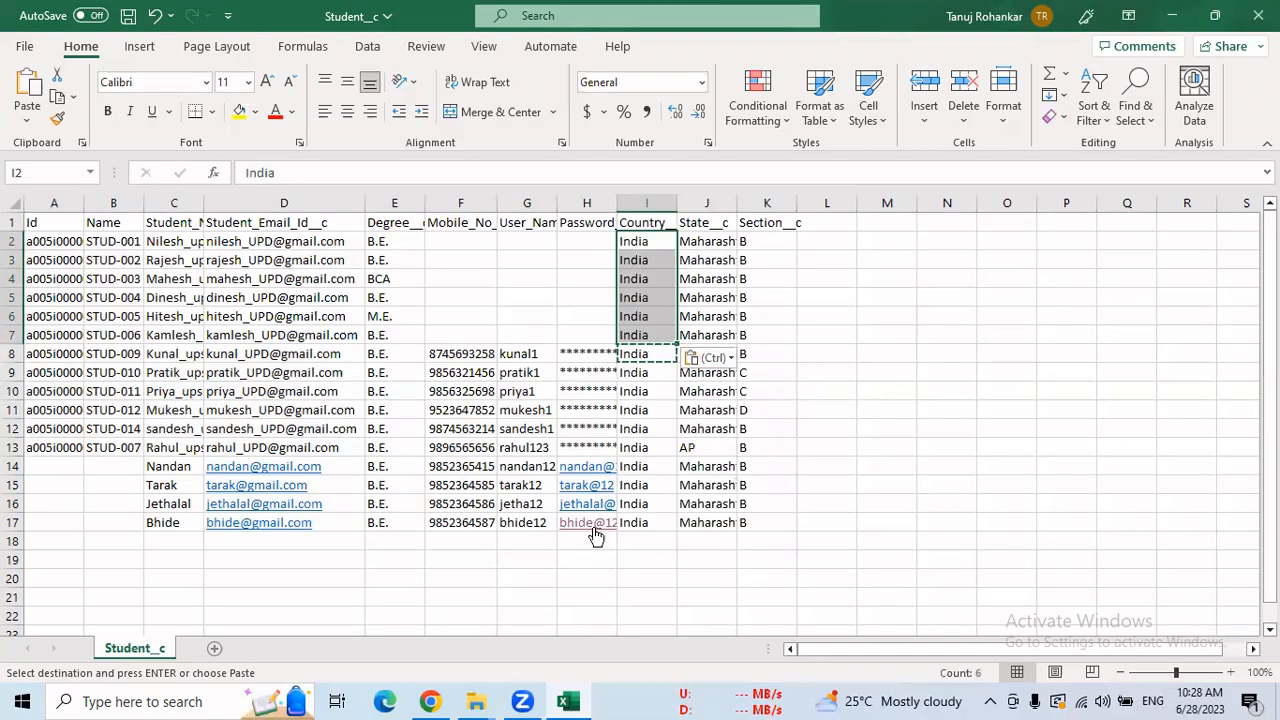
key("ctrl+s")
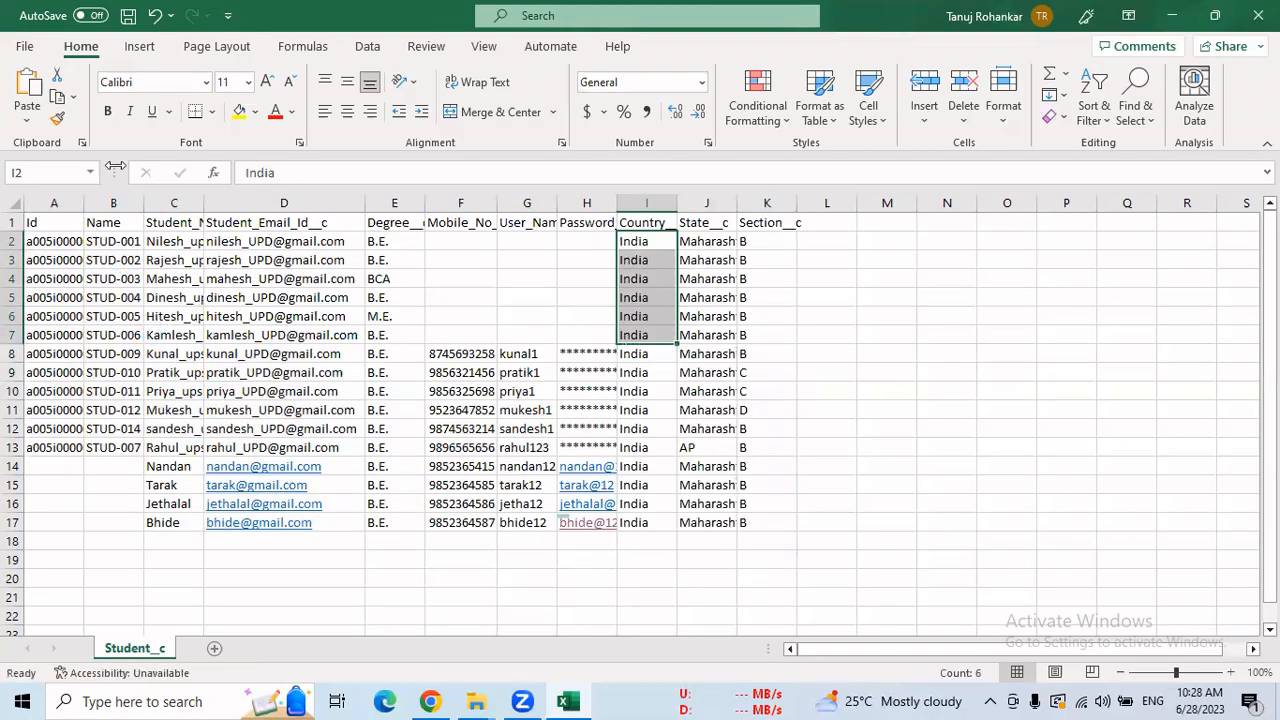
left_click(866, 318)
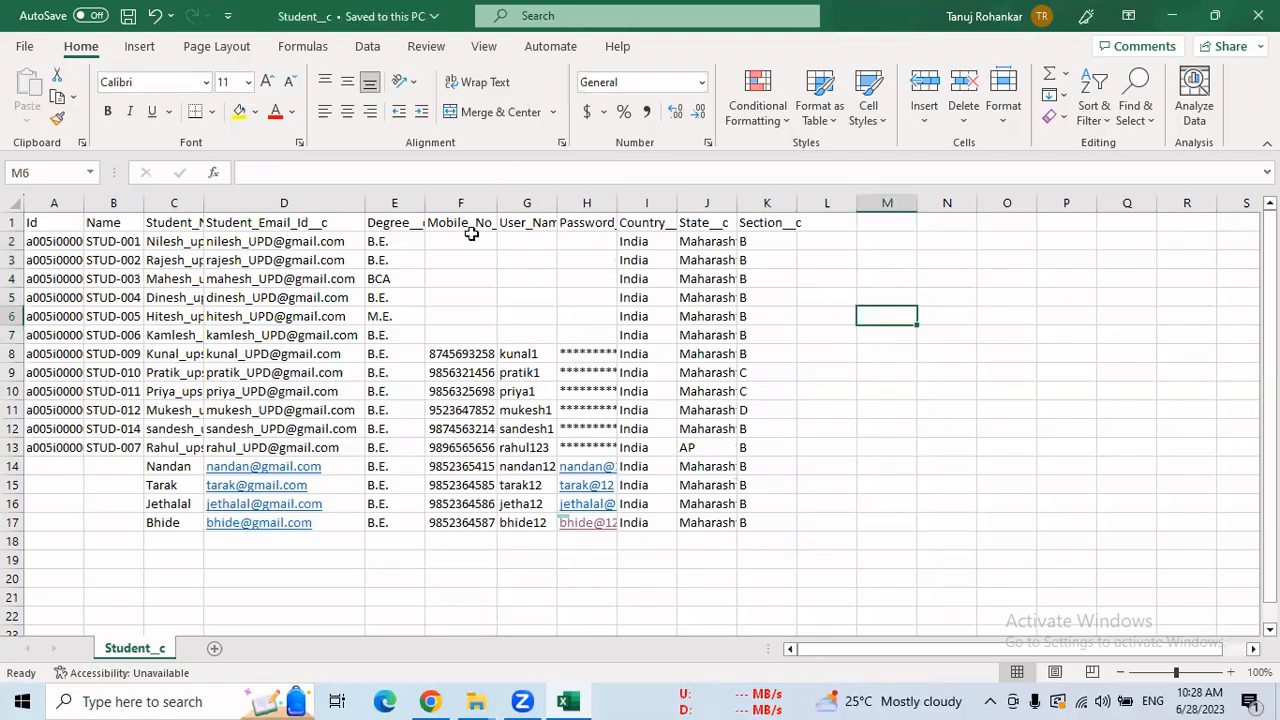
key("alt+Tab")
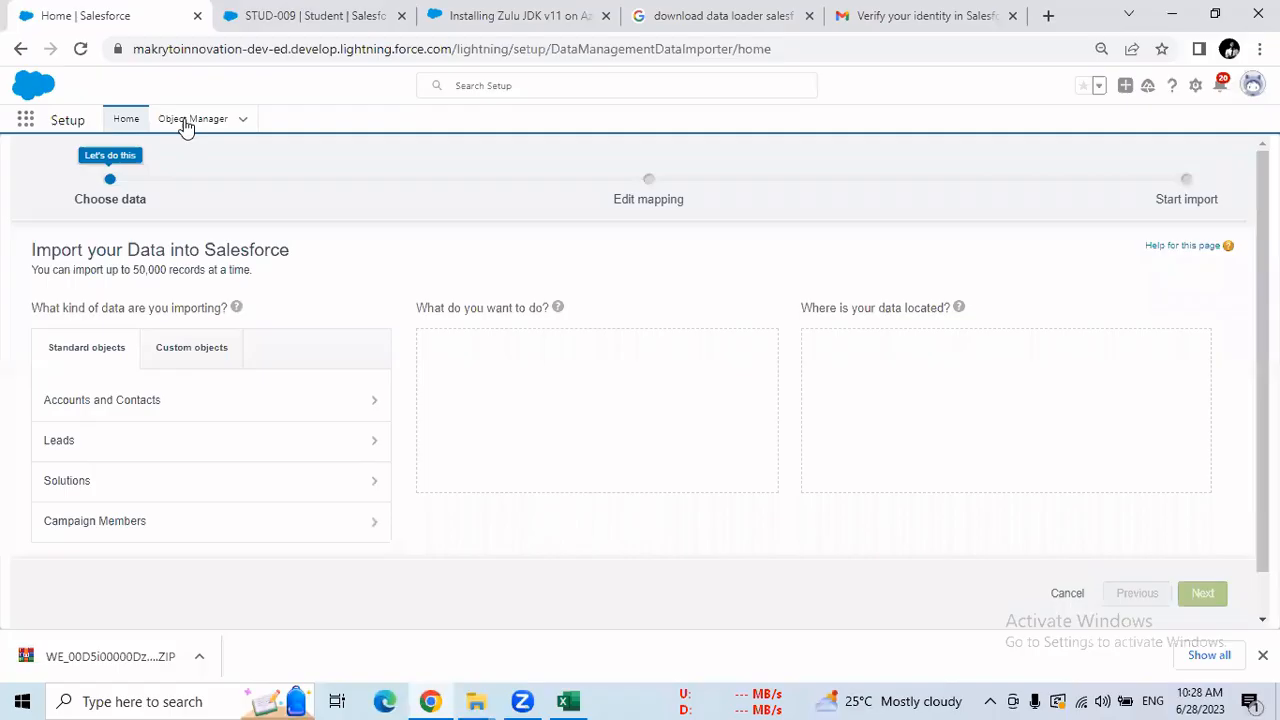
Import into the Students custom object, adding new and updating existing records matched by Name.
left_click(203, 353)
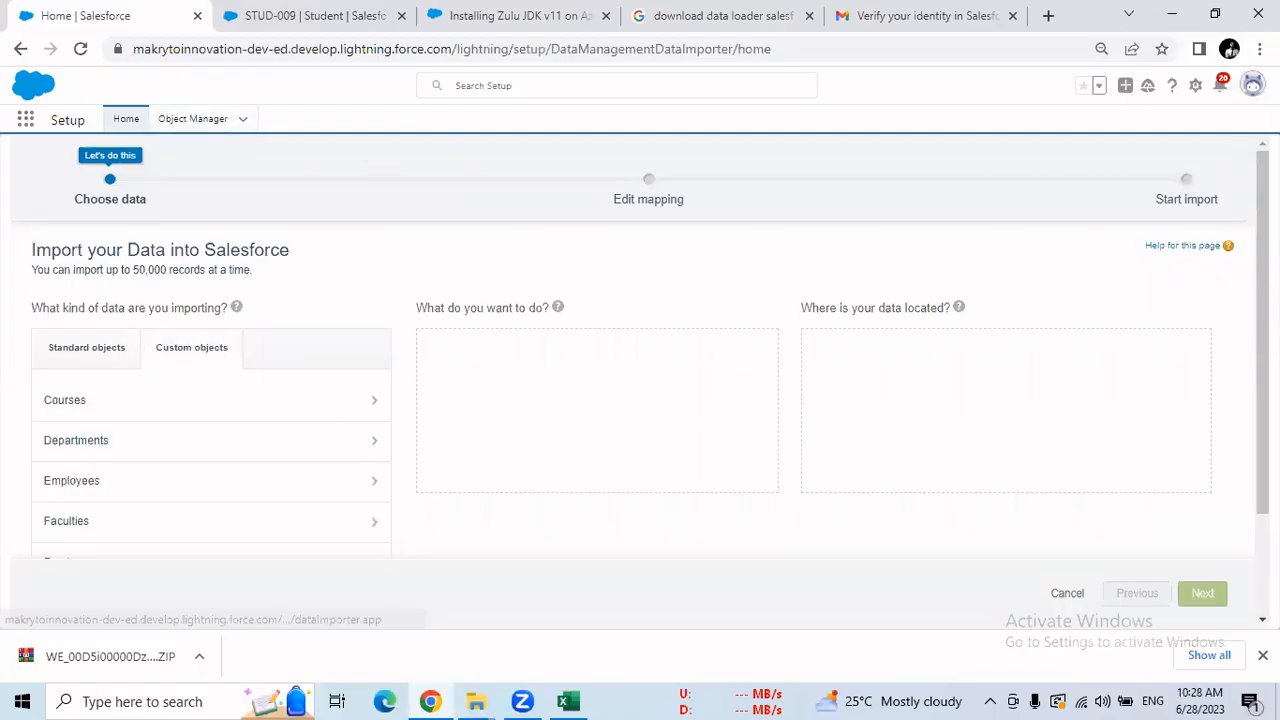
scroll(1103, 411, "down", 2)
scroll(323, 485, "up", 2)
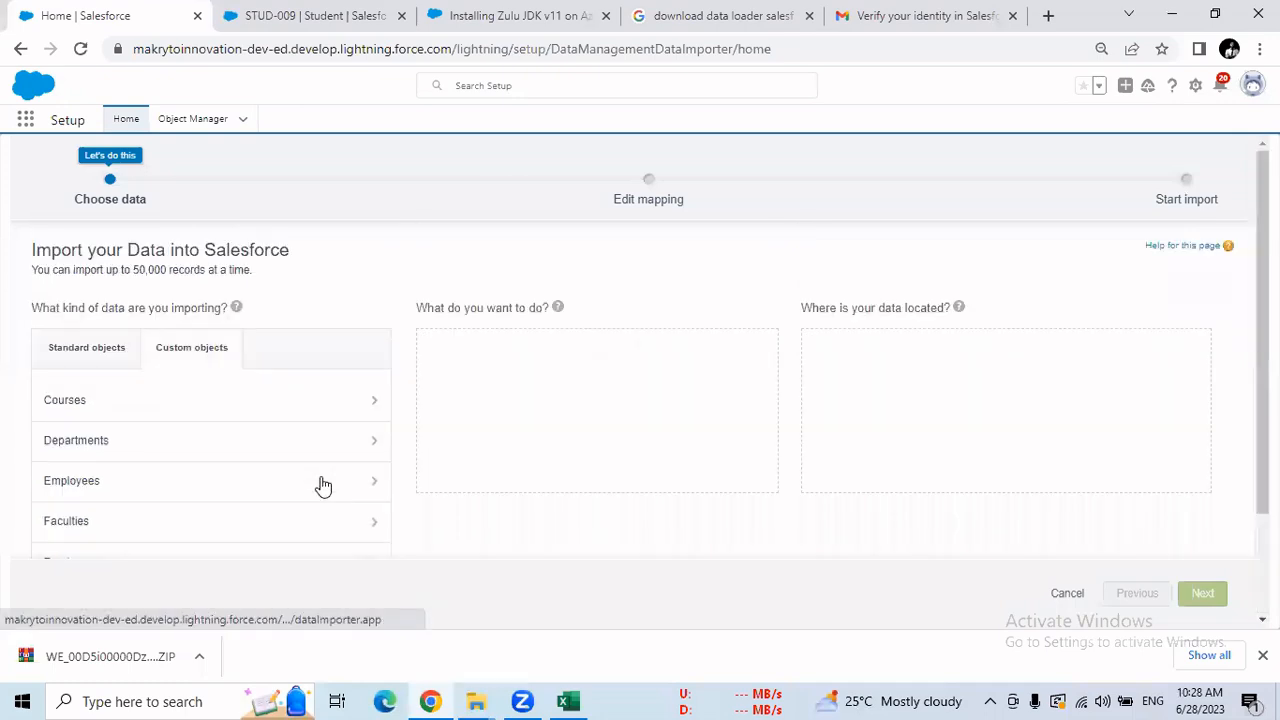
left_click(323, 485)
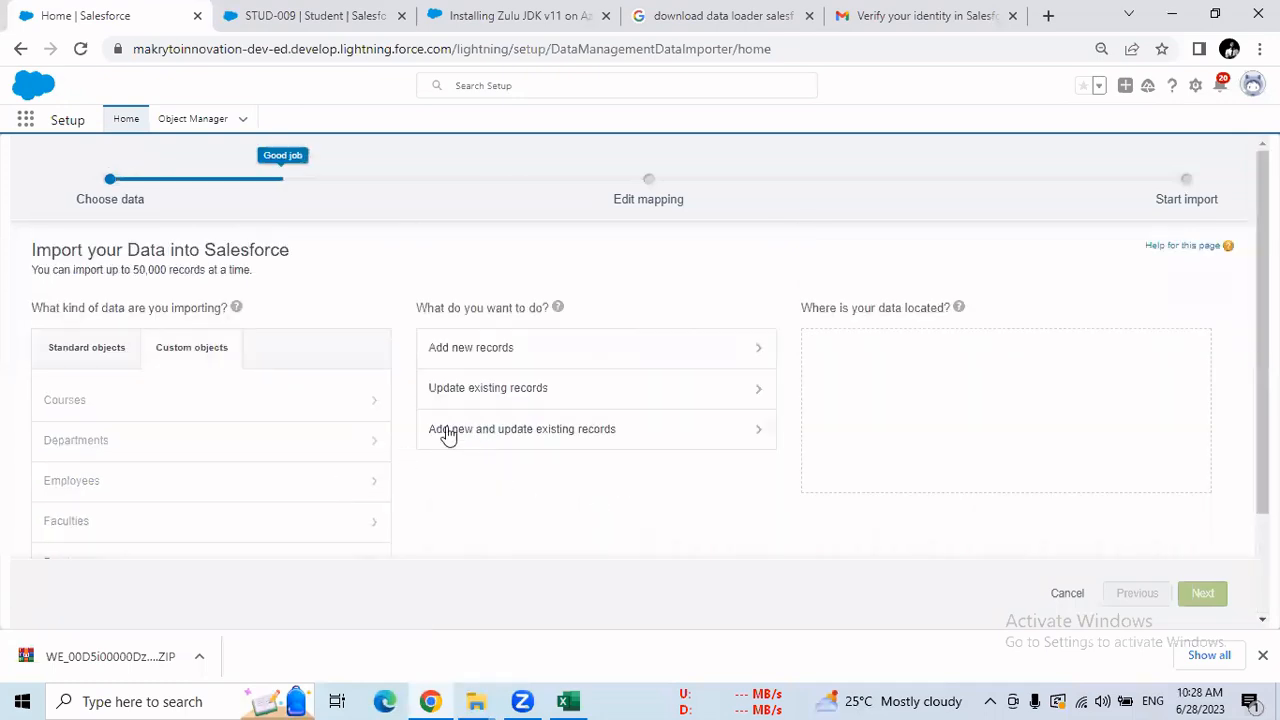
left_click(559, 444)
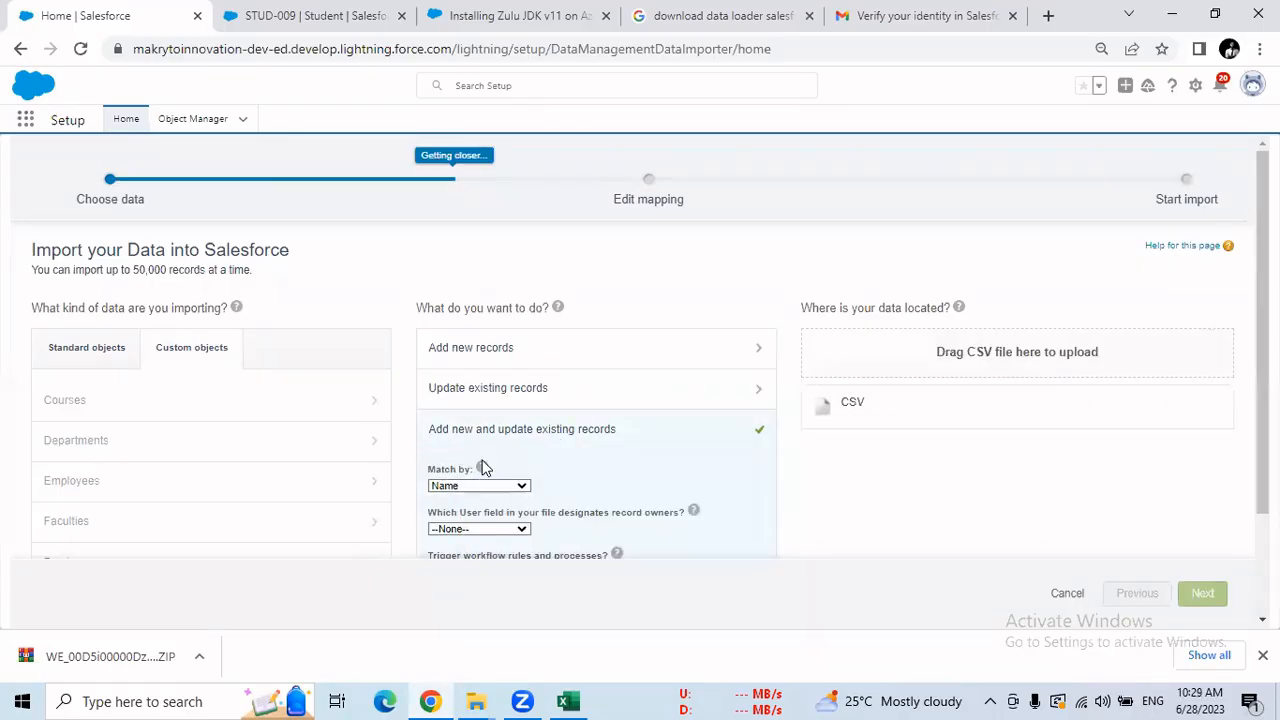
left_click(510, 487)
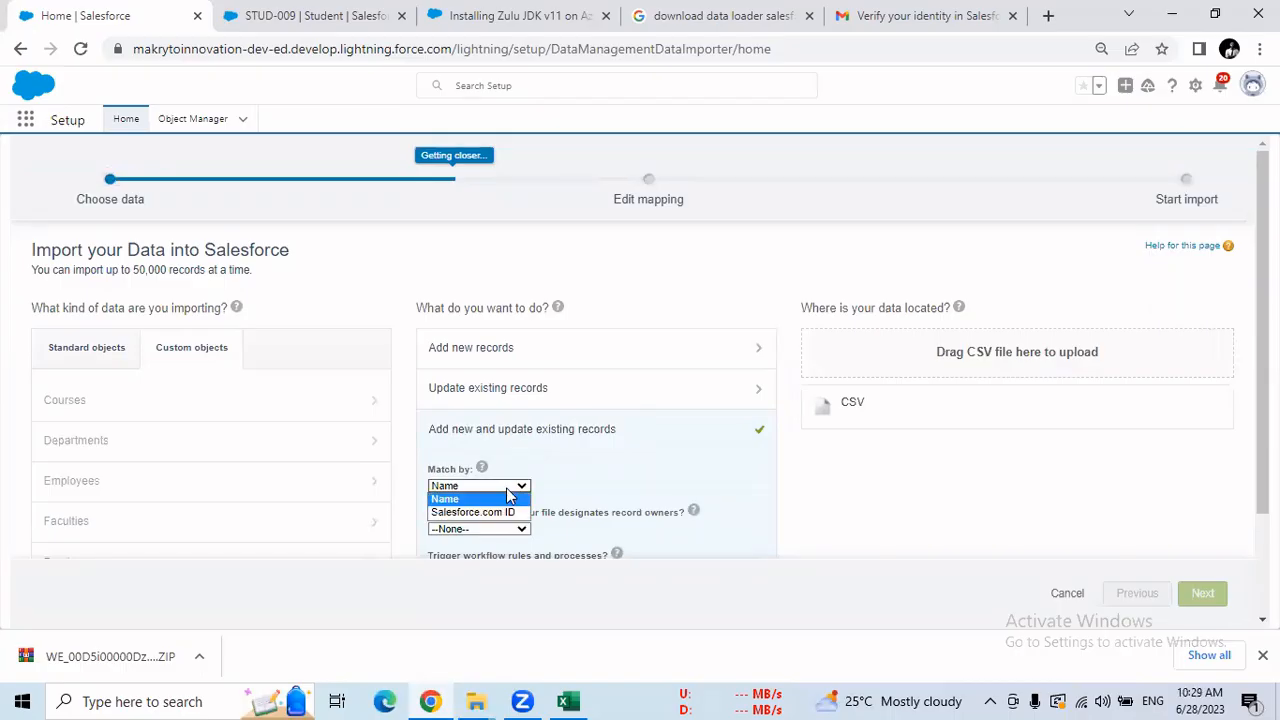
left_click(577, 473)
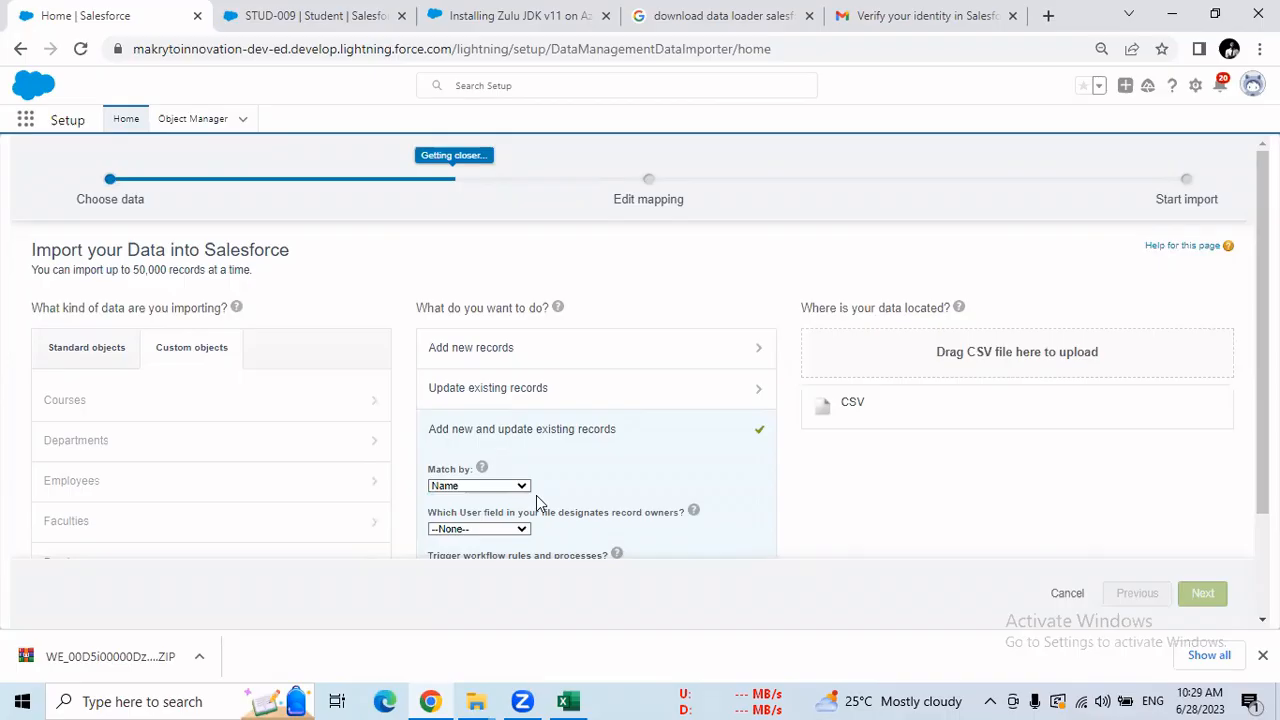
Use Student__c.csv as the CSV data source and proceed to field mapping.
left_click(845, 410)
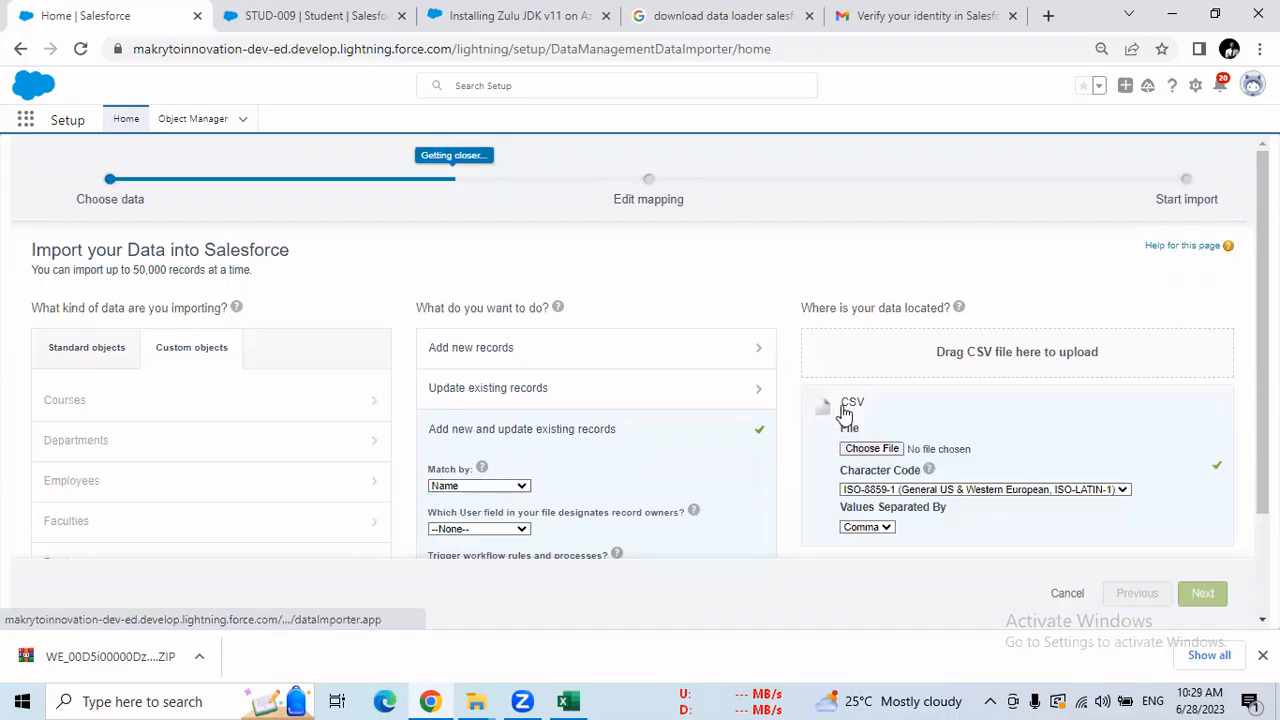
left_click(877, 455)
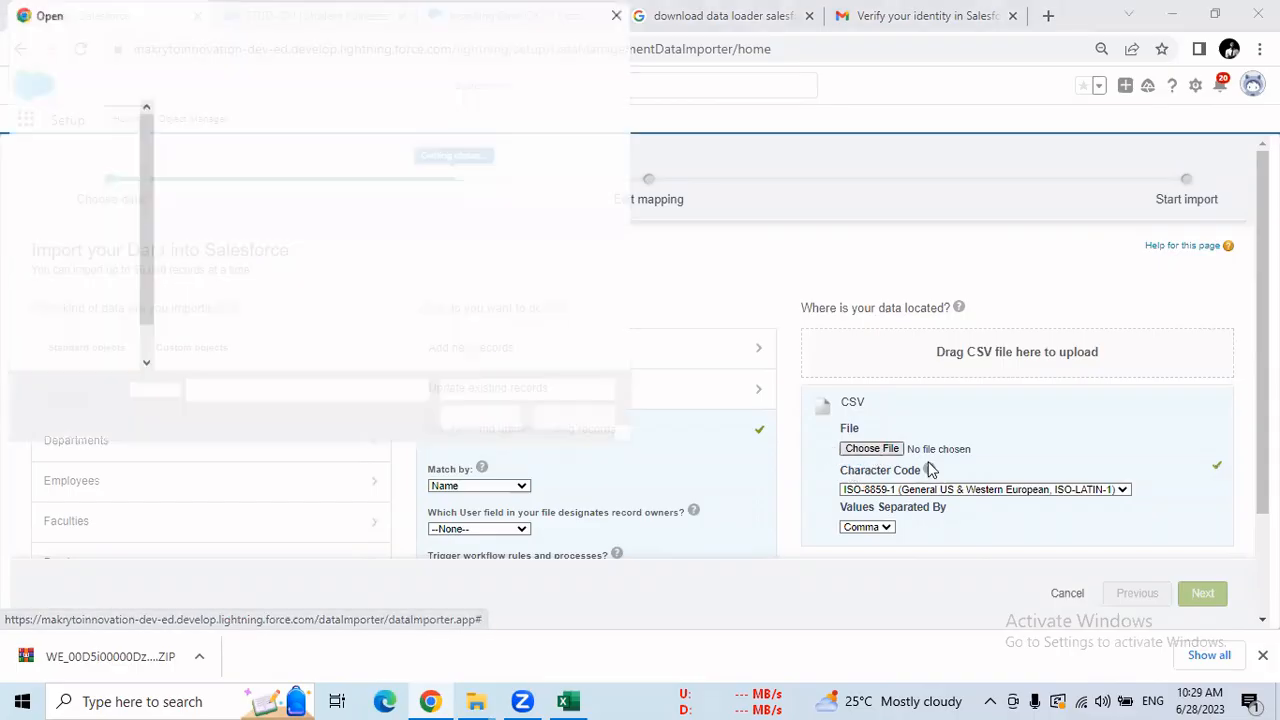
left_click(340, 205)
left_click(481, 419)
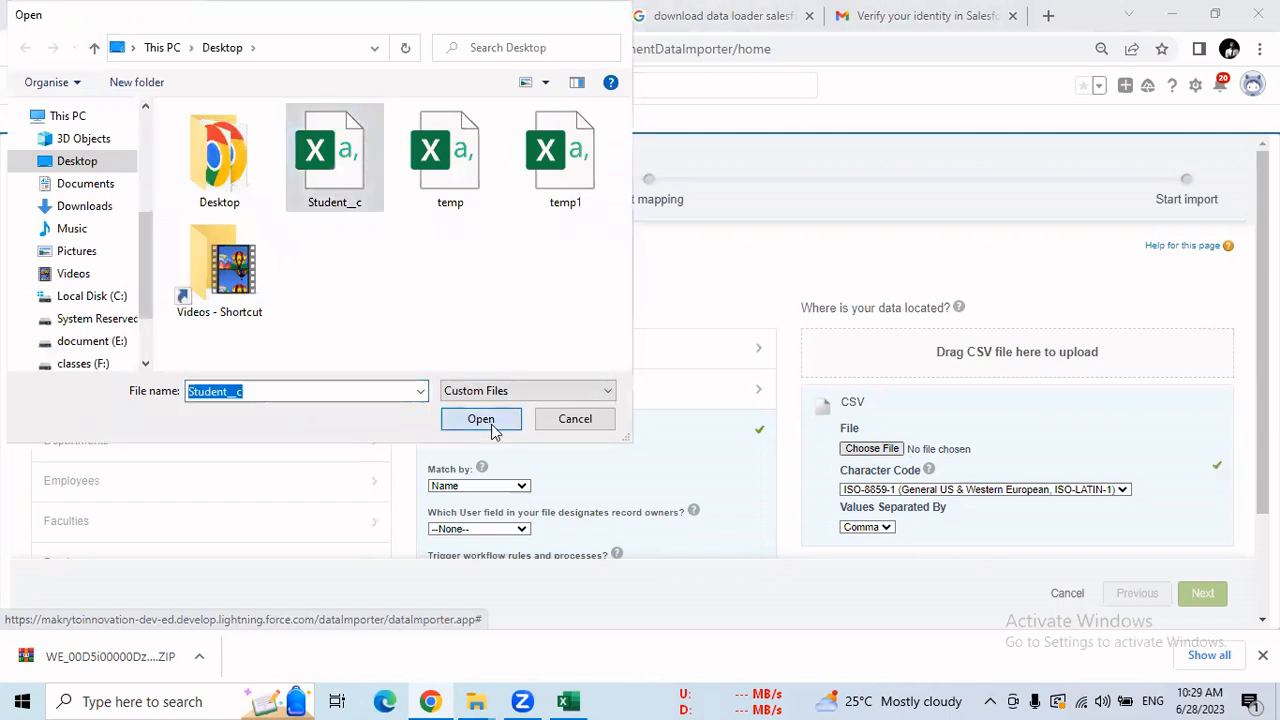
left_click(1204, 595)
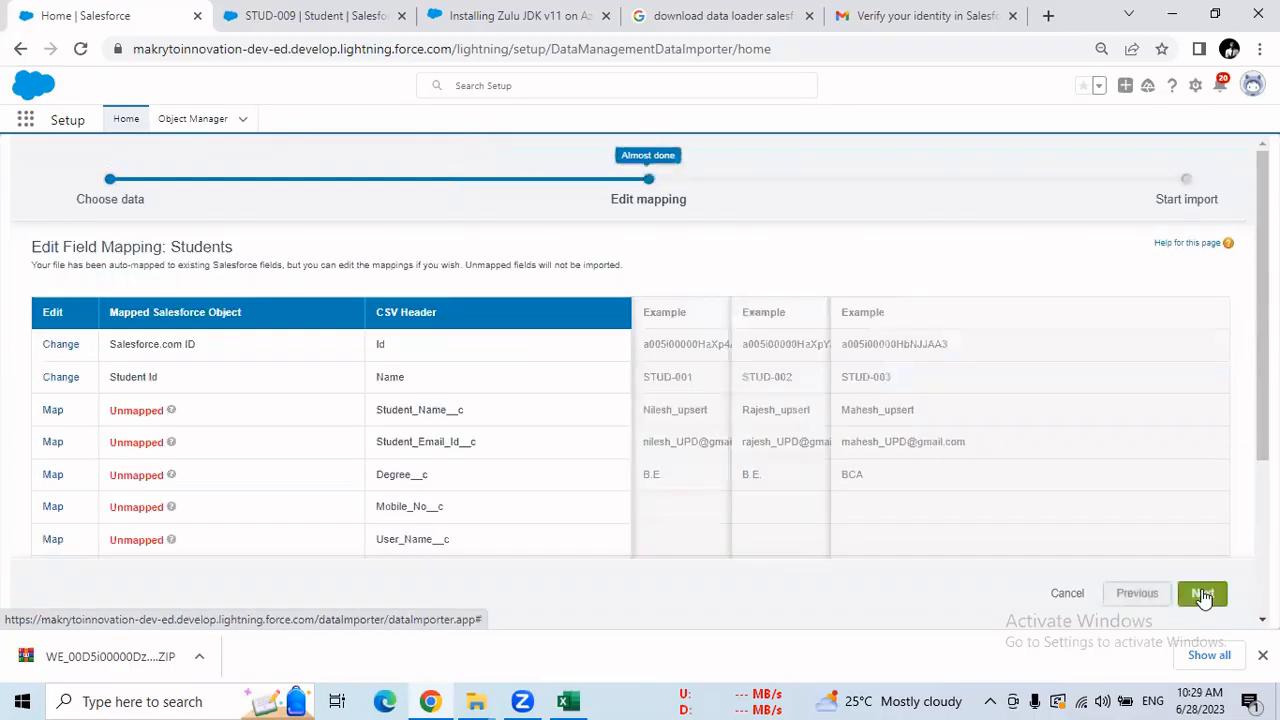
Map the Student Name, Student Email Id, Degree and Mobile No columns to their fields.
scroll(137, 231, "down", 1)
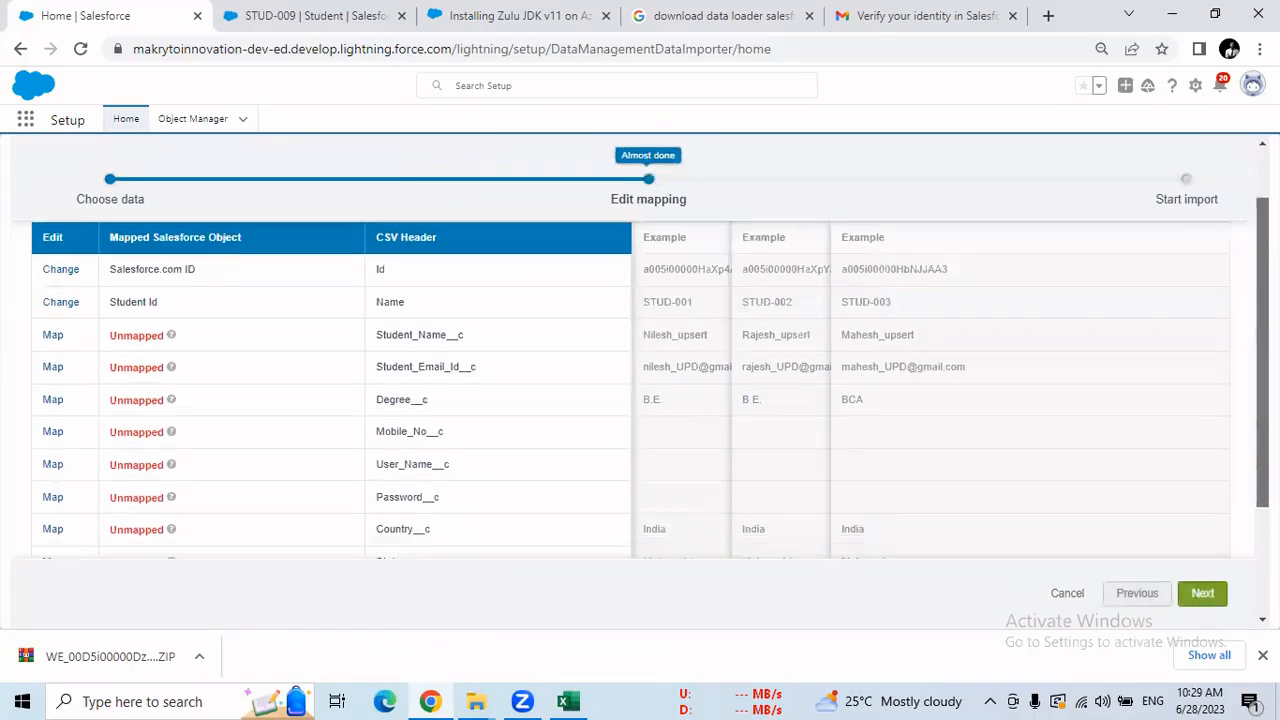
left_click(54, 337)
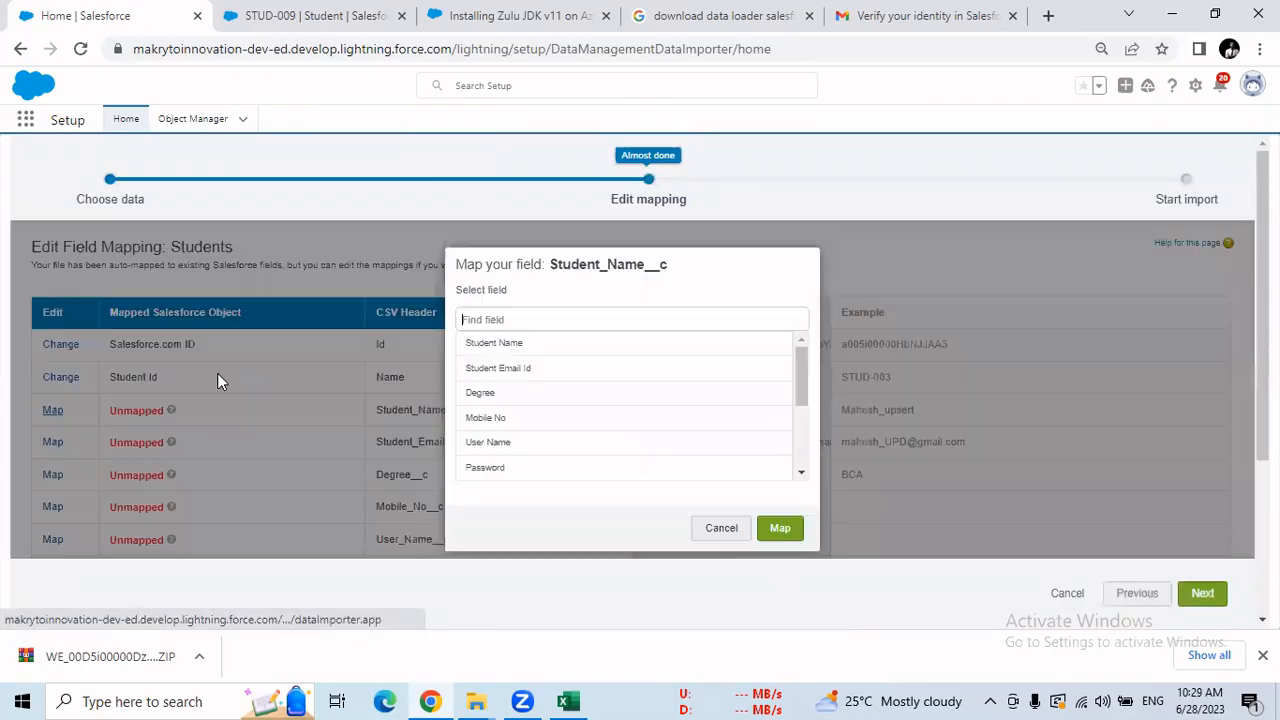
left_click(490, 343)
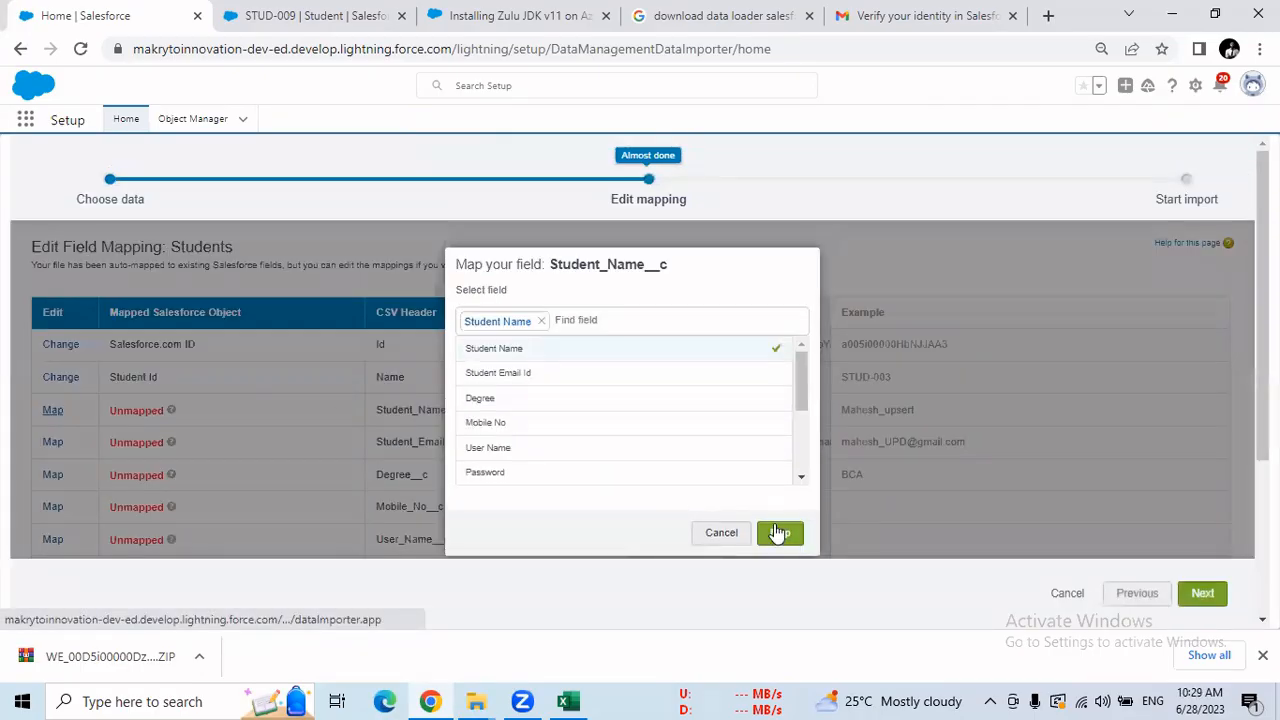
left_click(779, 528)
left_click(55, 444)
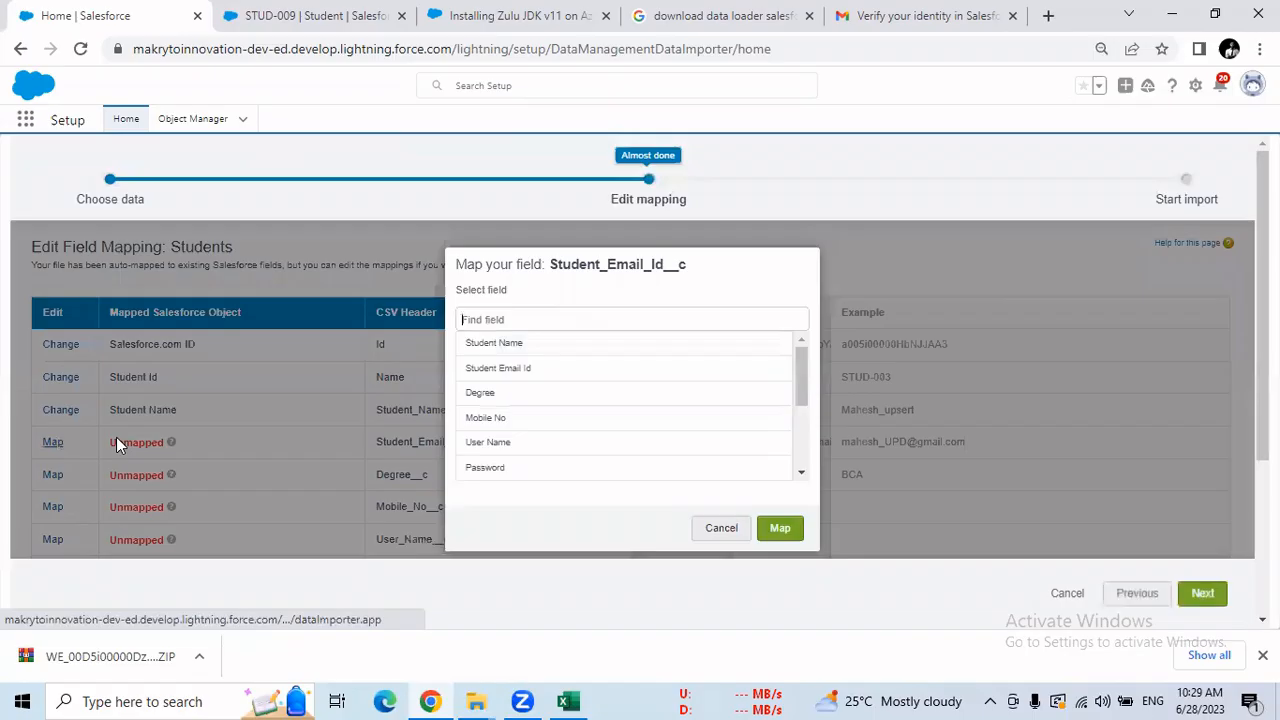
left_click(508, 374)
left_click(775, 535)
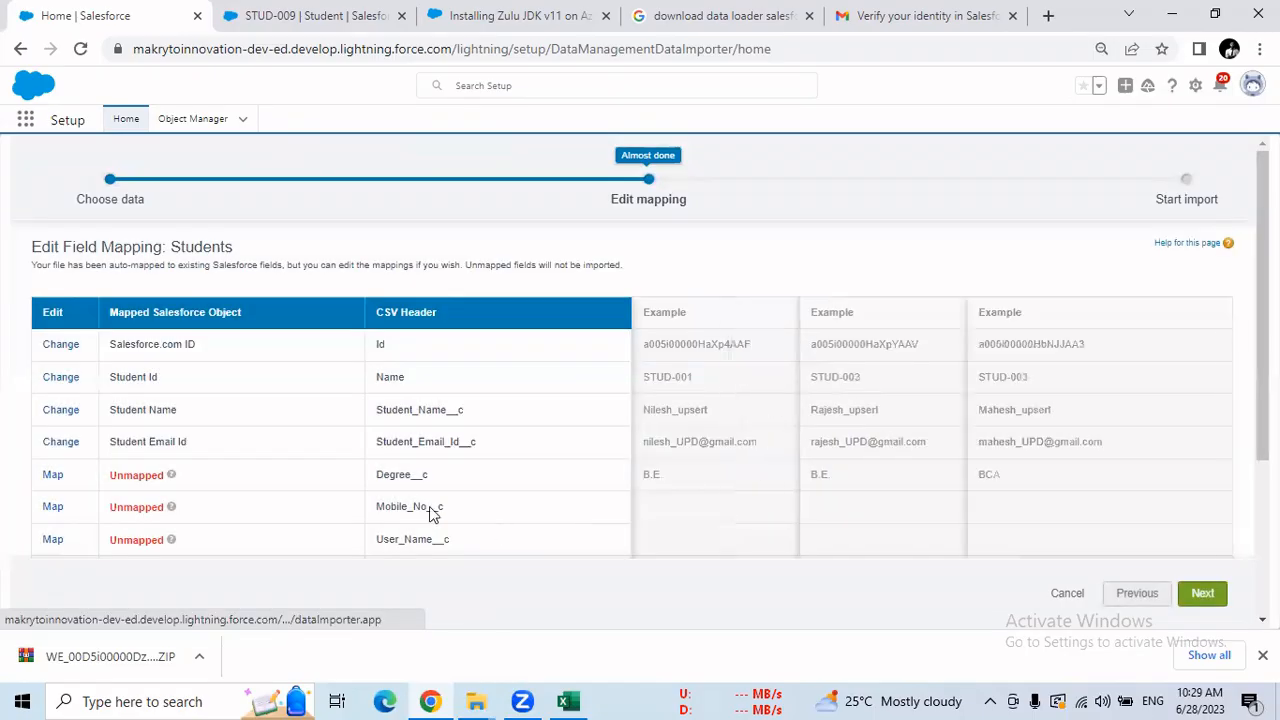
left_click(50, 476)
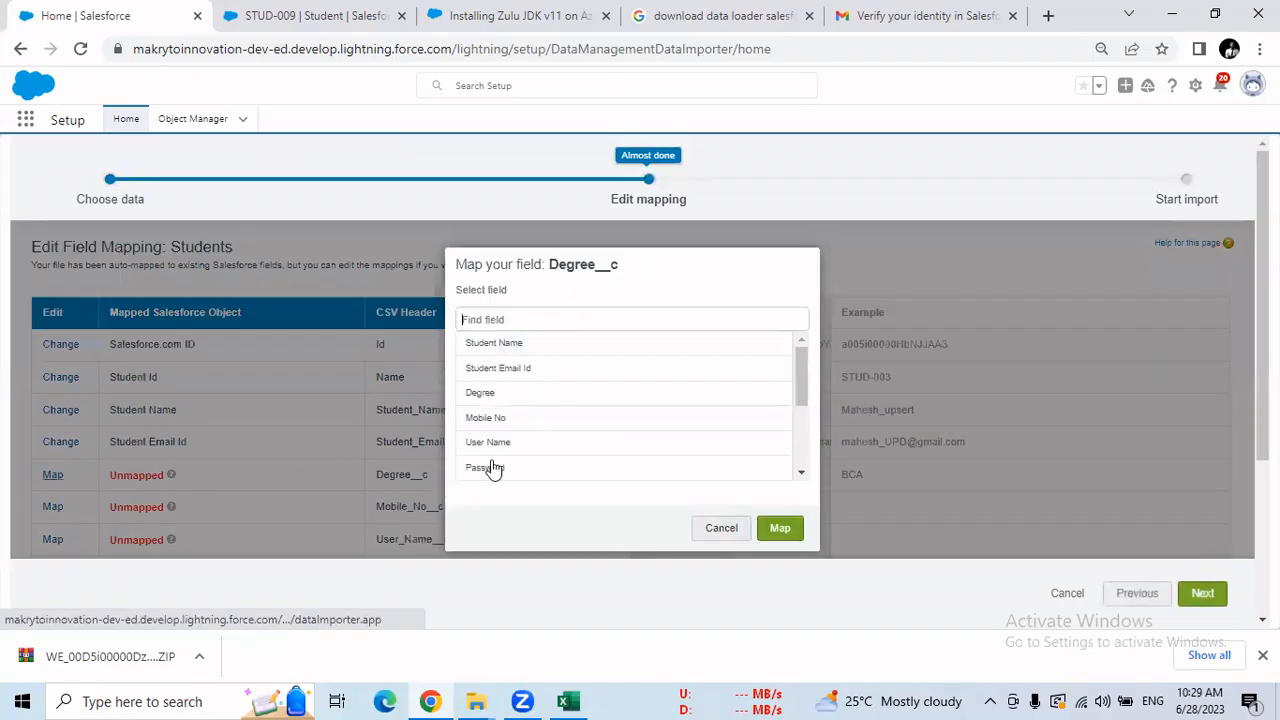
left_click(510, 396)
left_click(776, 530)
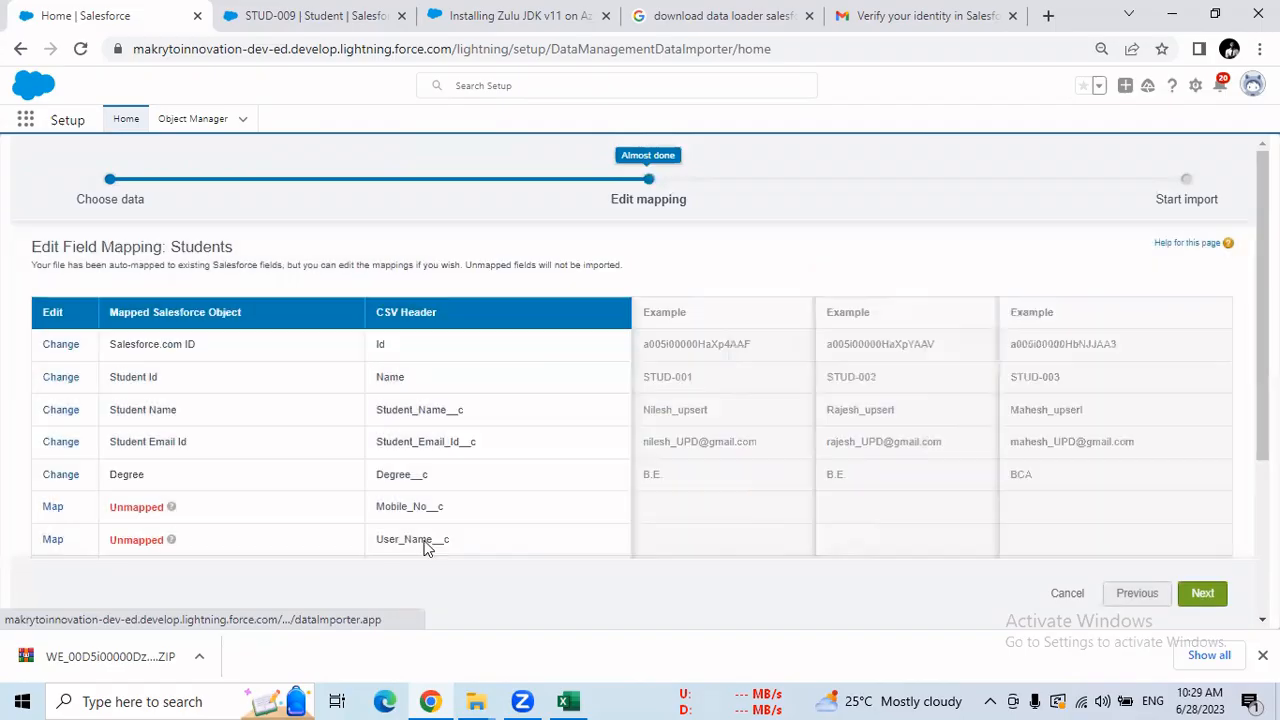
left_click(55, 508)
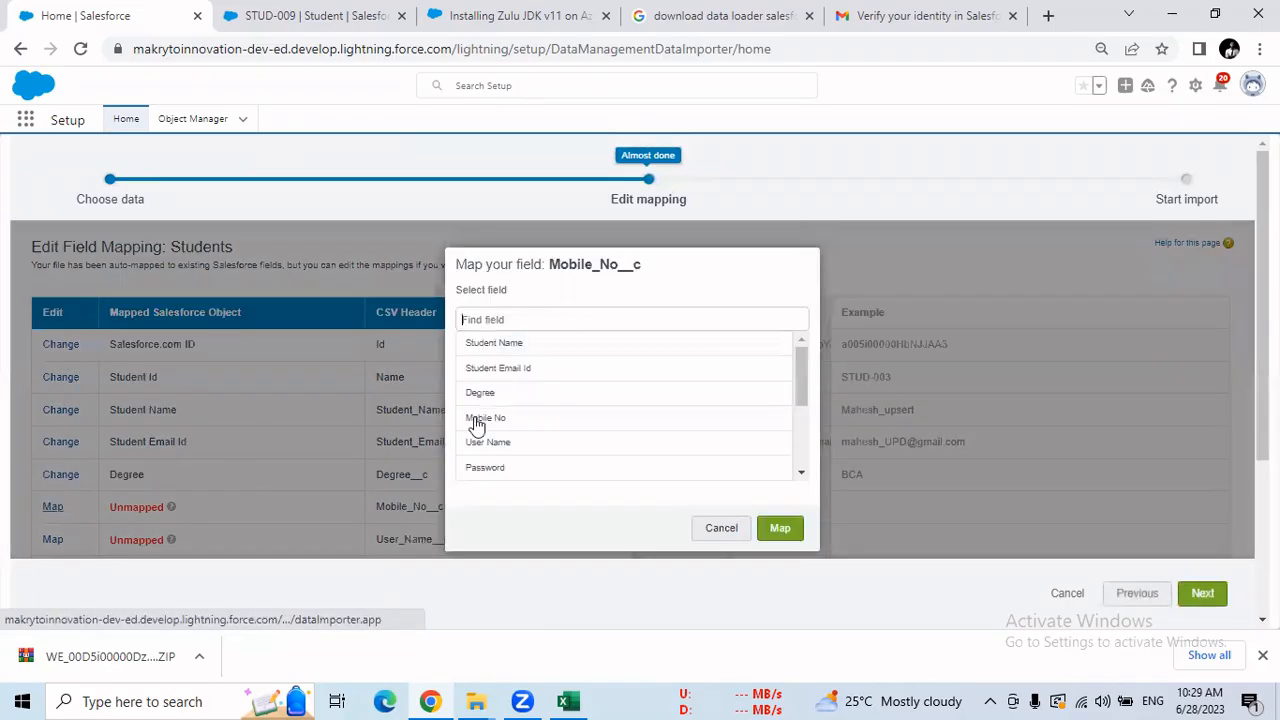
left_click(495, 424)
left_click(778, 532)
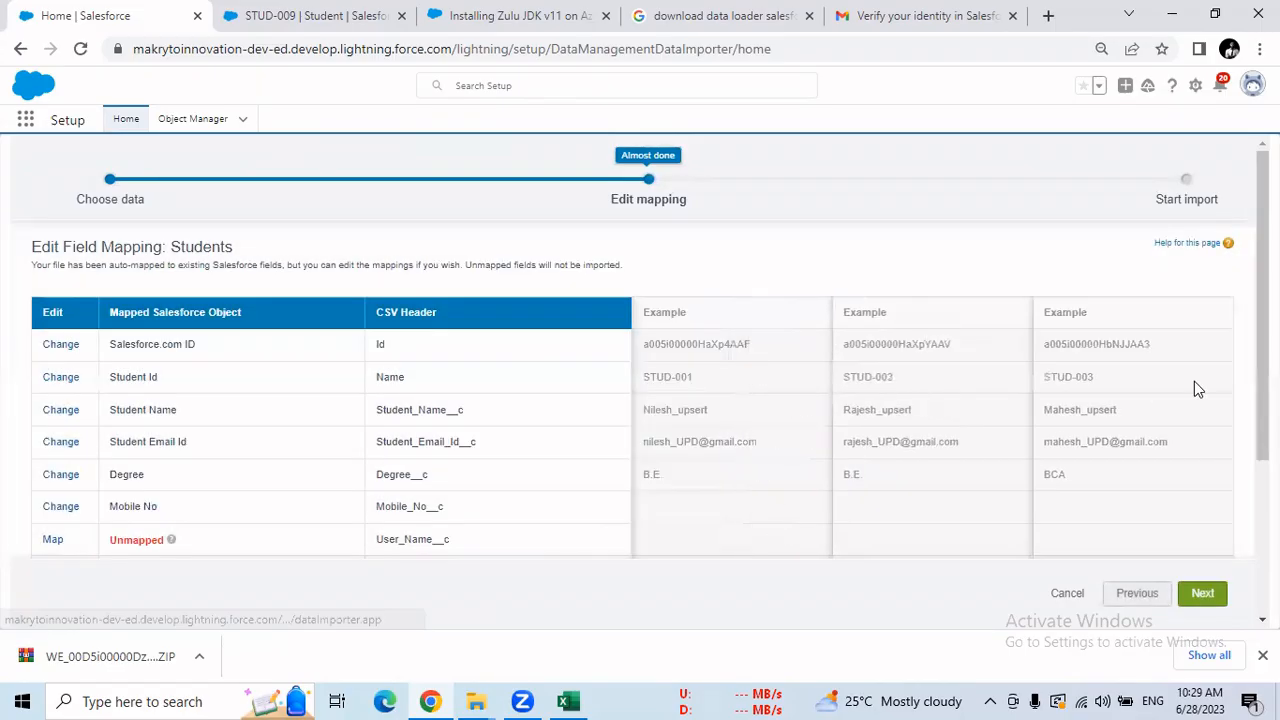
Map the Section, User Name and Password columns to their matching fields.
scroll(1230, 400, "down", 1)
scroll(414, 506, "down", 2)
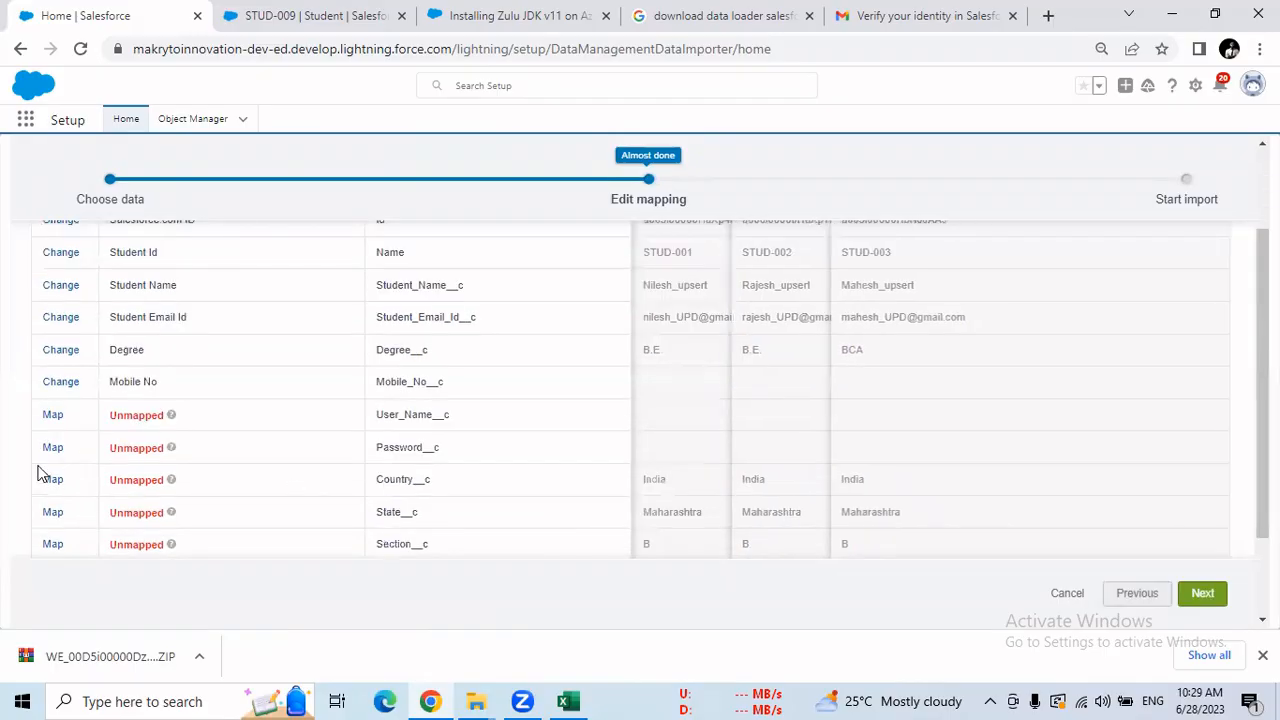
left_click(53, 544)
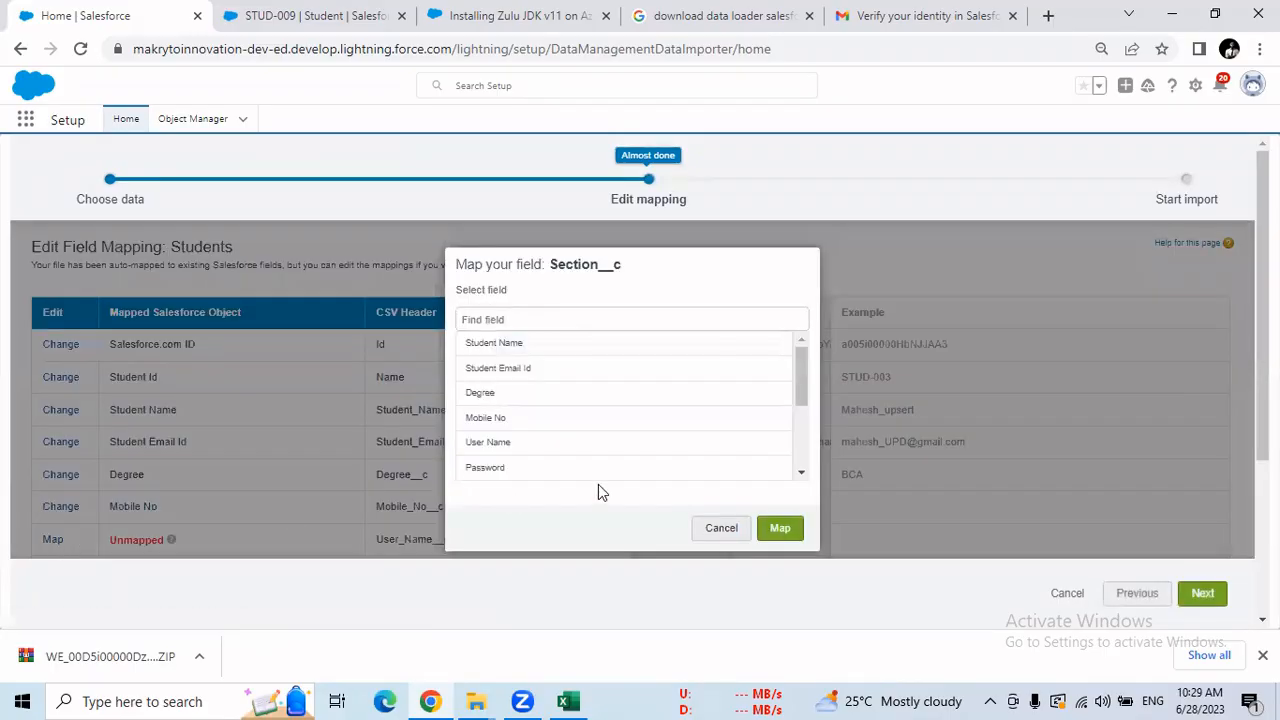
left_click_drag(806, 409, 809, 471)
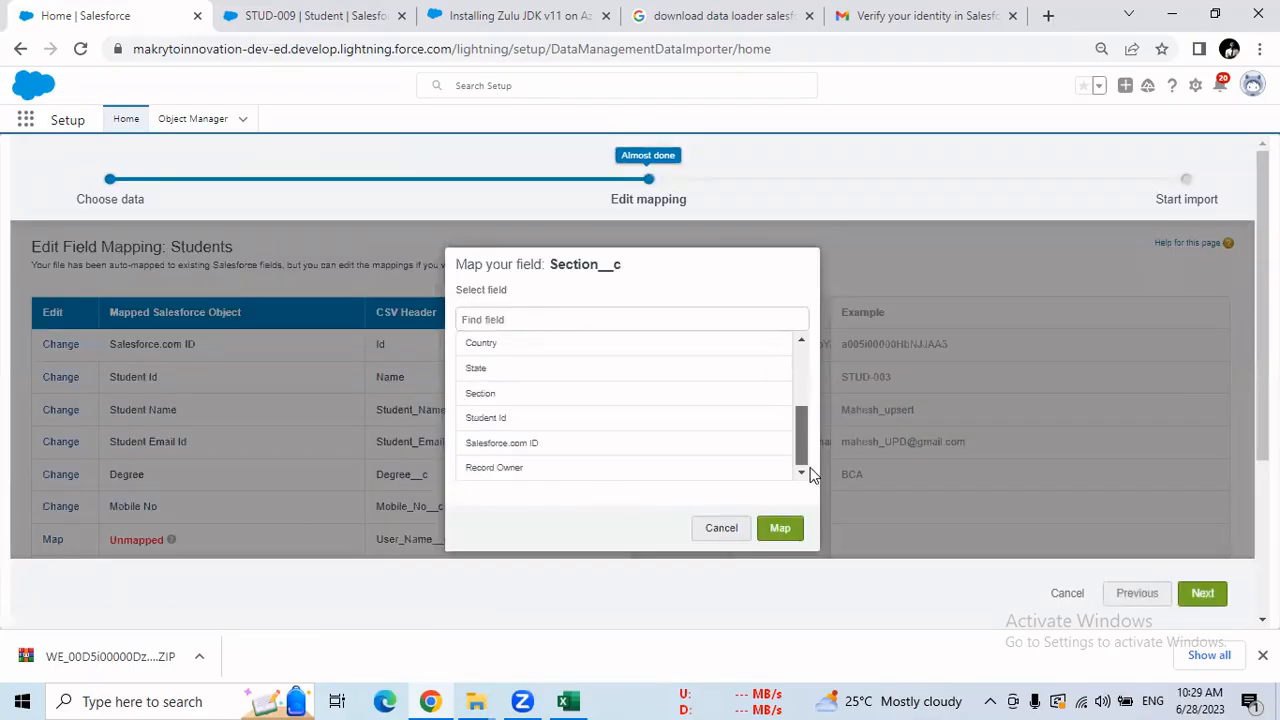
left_click(485, 393)
left_click(780, 528)
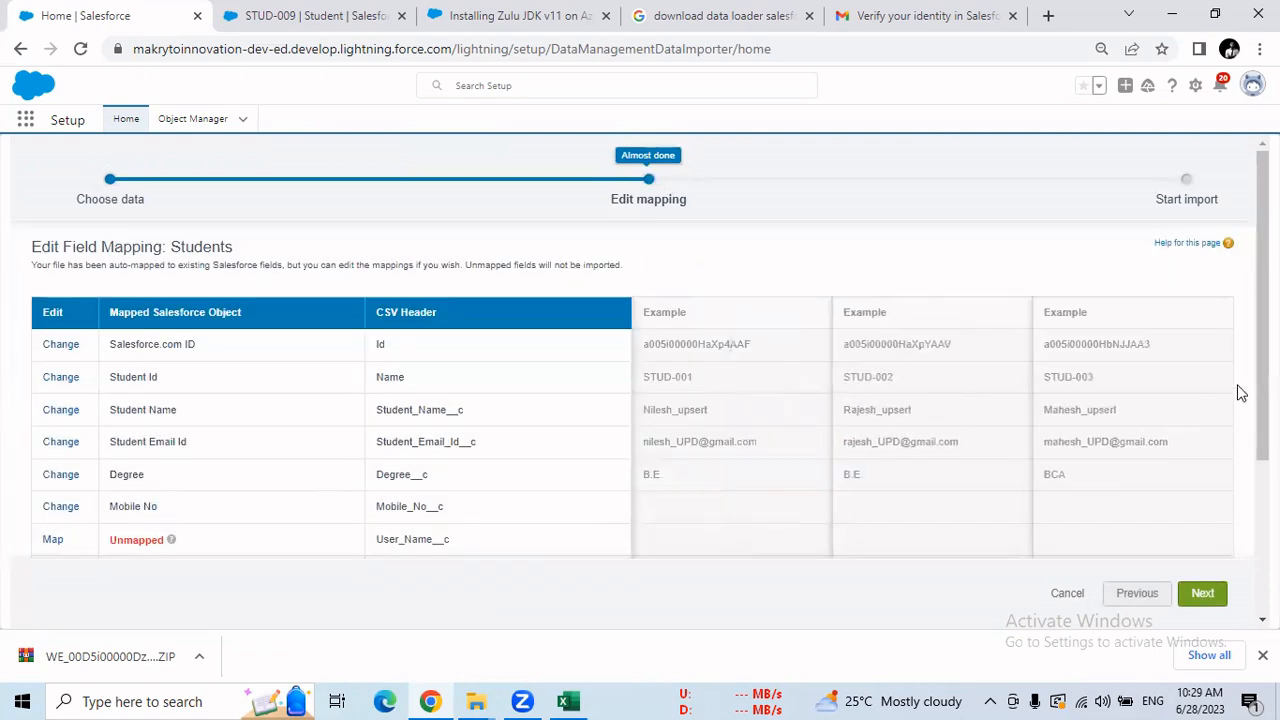
scroll(384, 520, "down", 2)
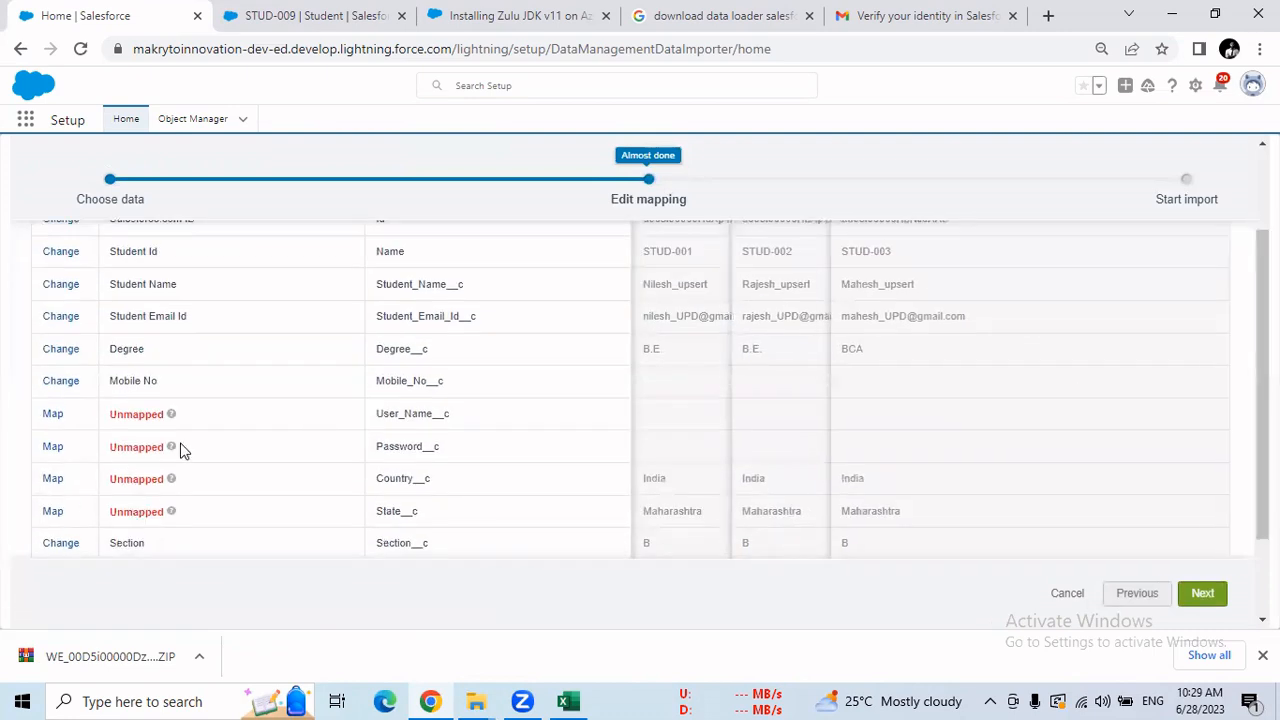
left_click(52, 414)
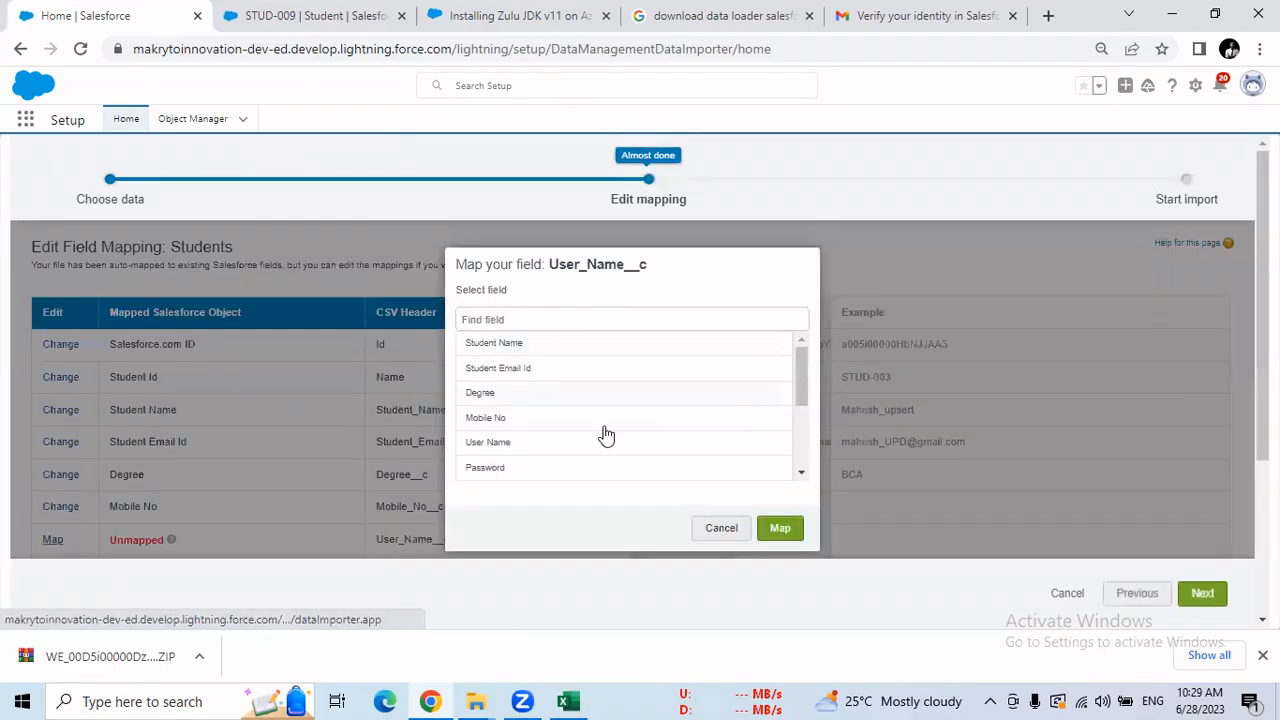
left_click(500, 447)
left_click(779, 532)
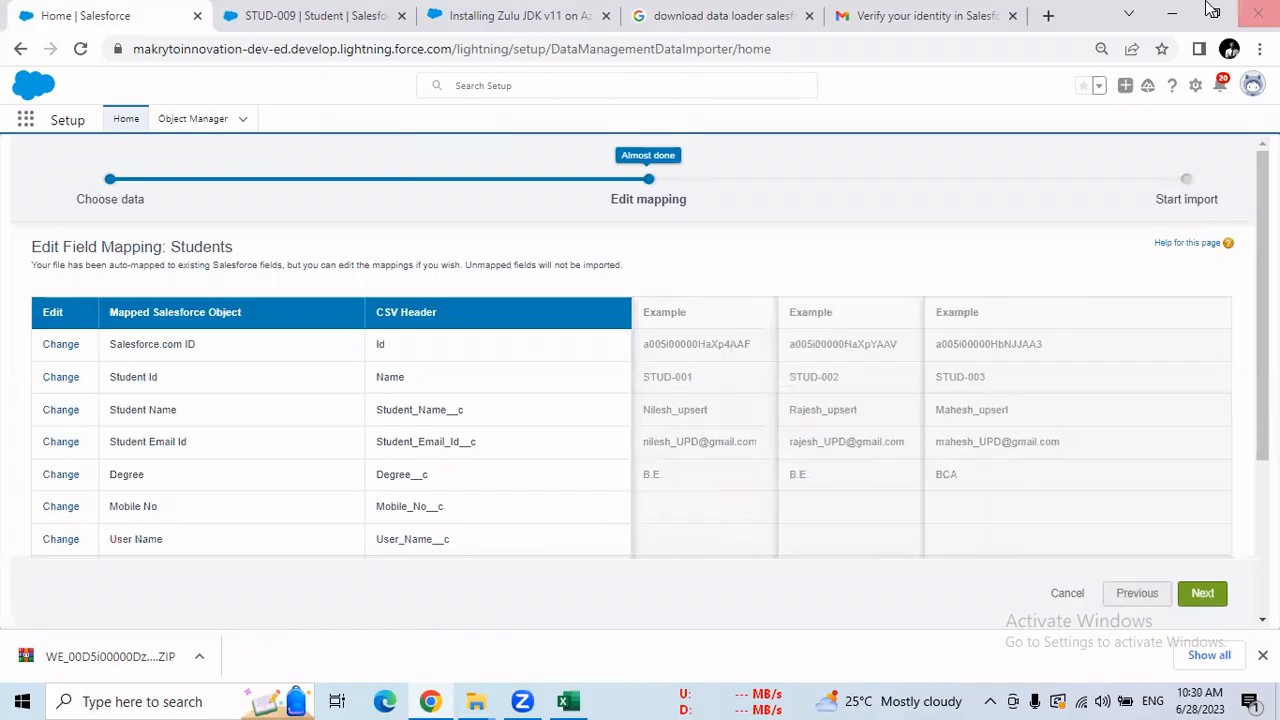
scroll(303, 414, "down", 3)
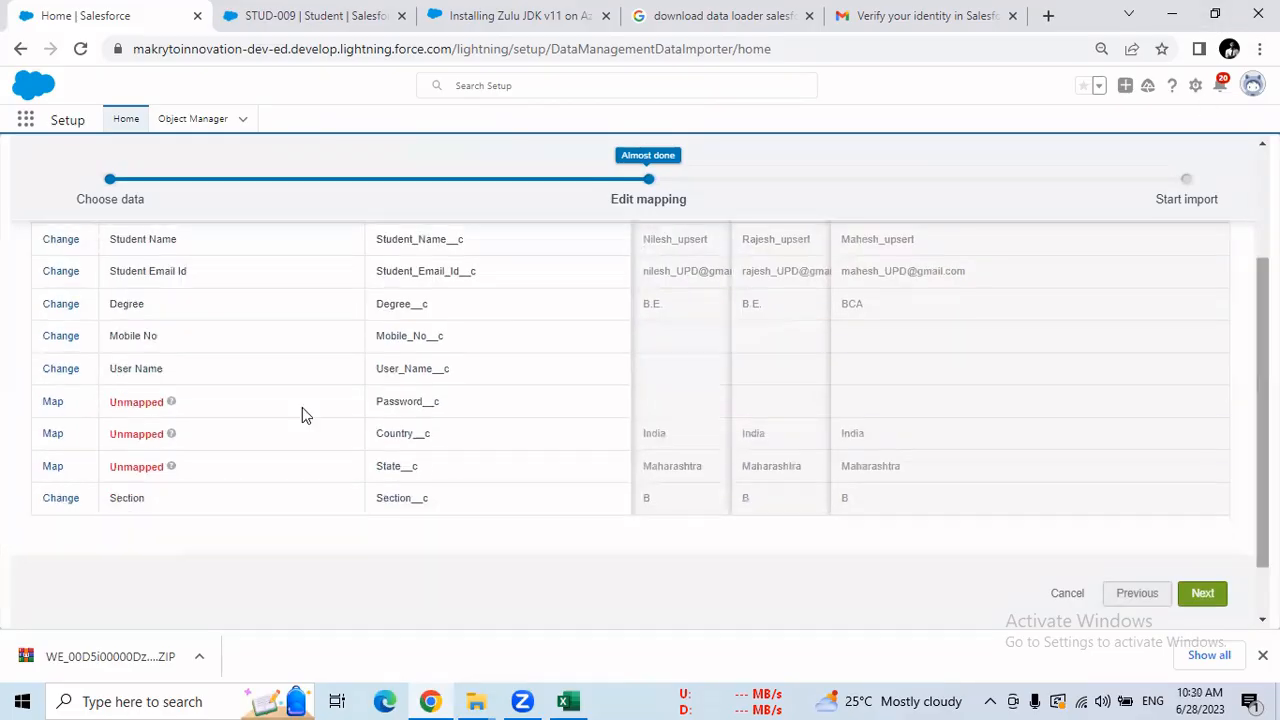
left_click(53, 404)
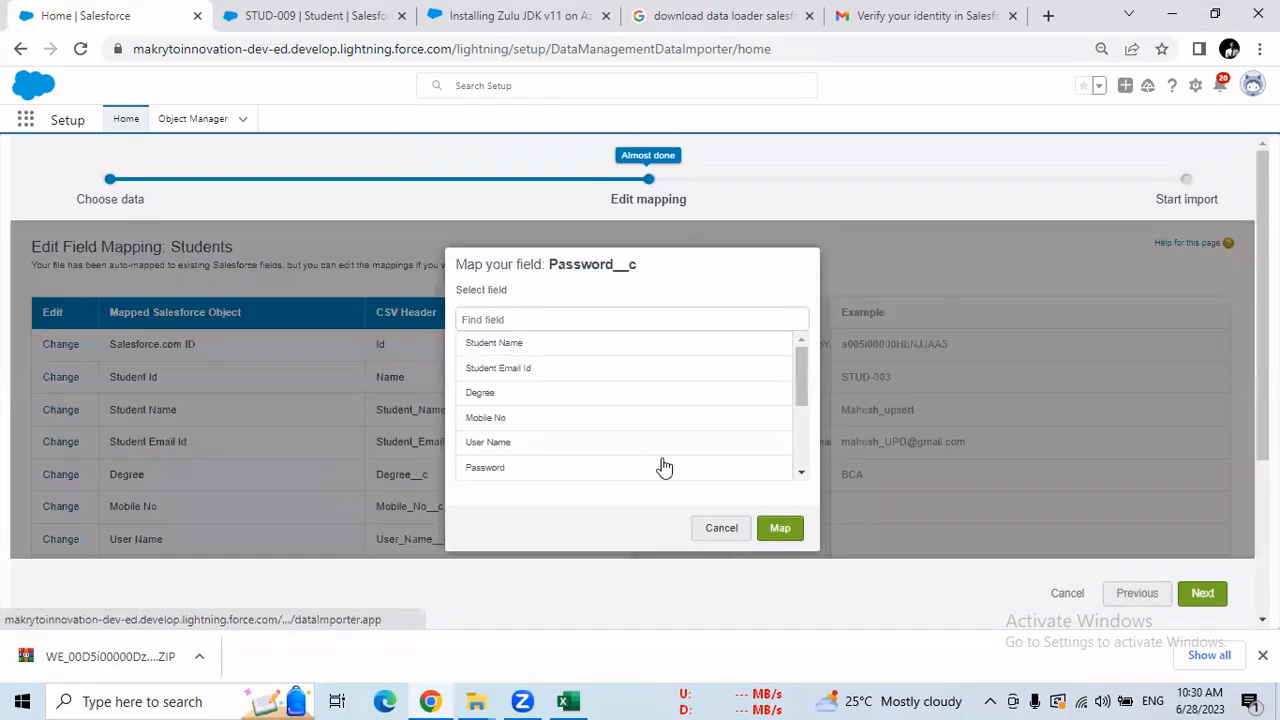
left_click(484, 468)
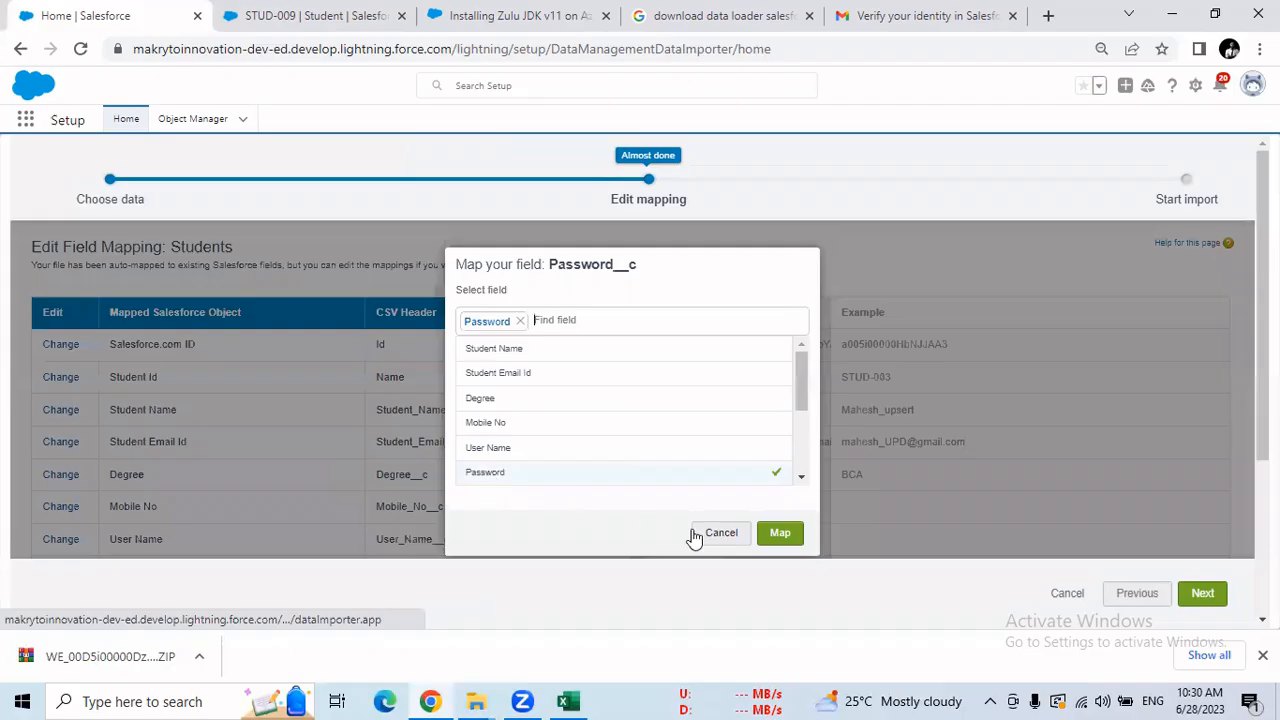
left_click(779, 530)
Map the Country and State columns, then continue to the review step.
scroll(116, 463, "down", 3)
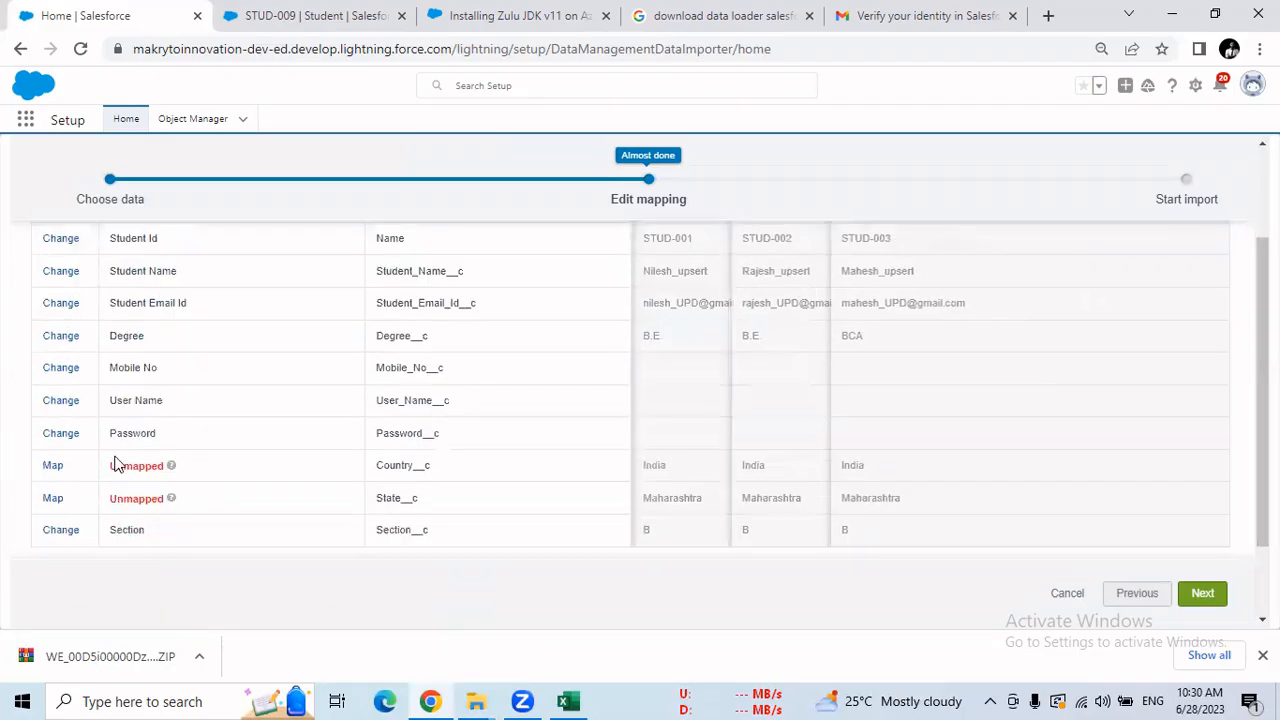
left_click(57, 470)
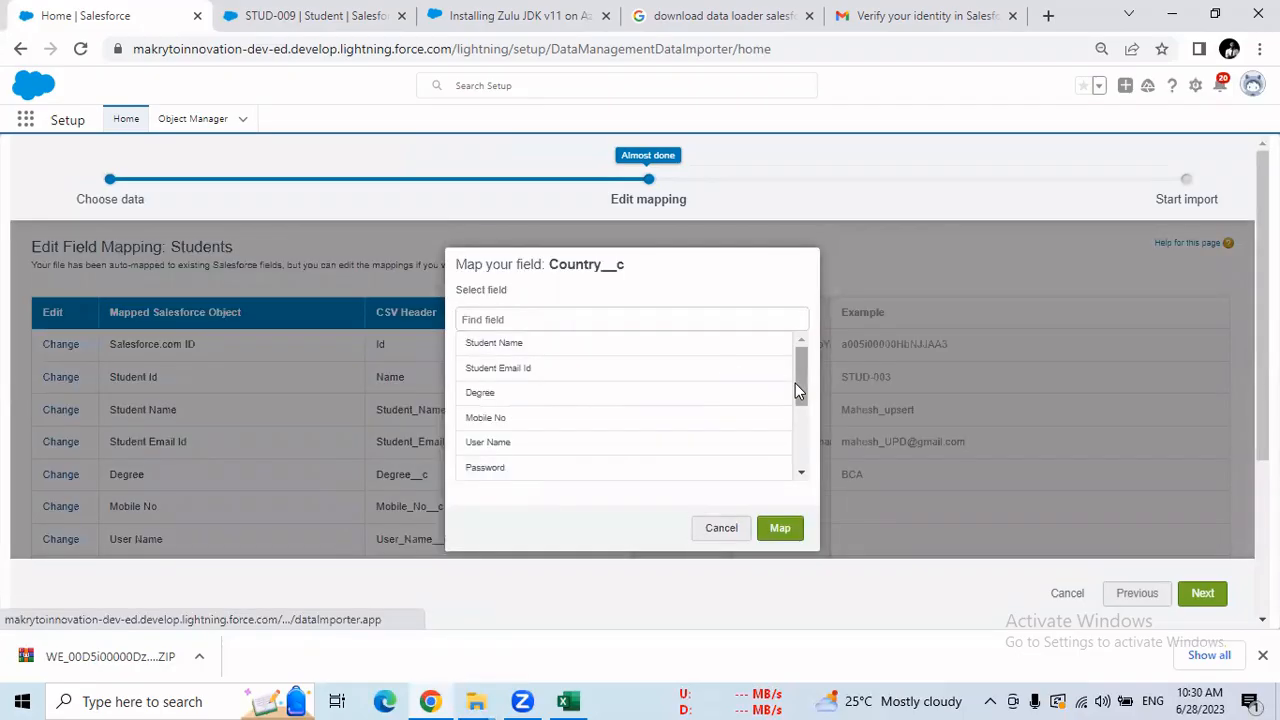
scroll(608, 463, "down", 5)
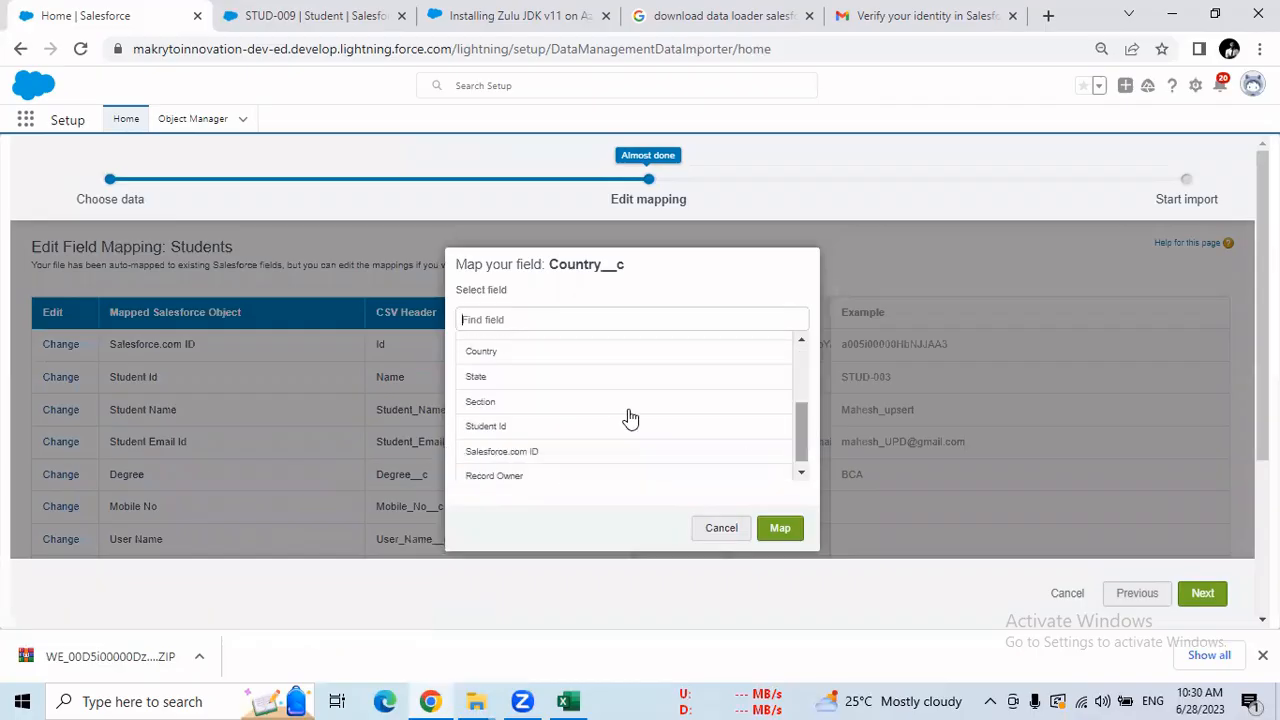
left_click(495, 352)
left_click(779, 533)
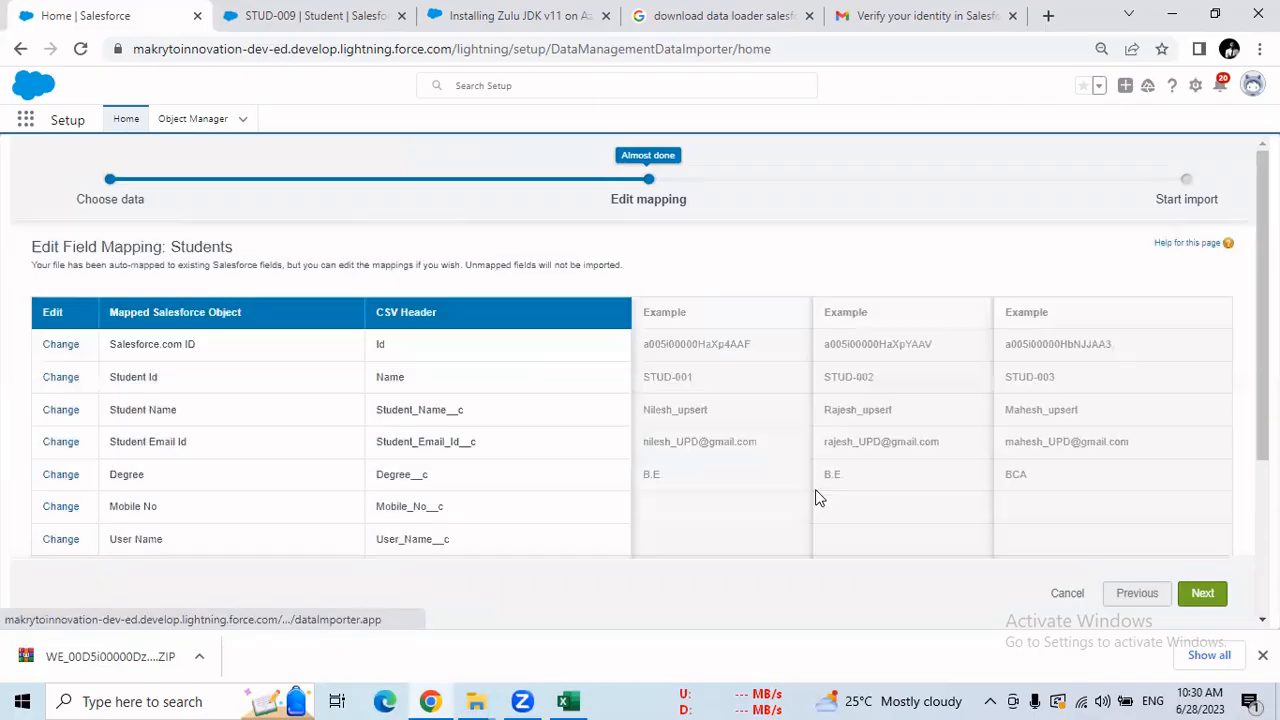
scroll(817, 494, "down", 2)
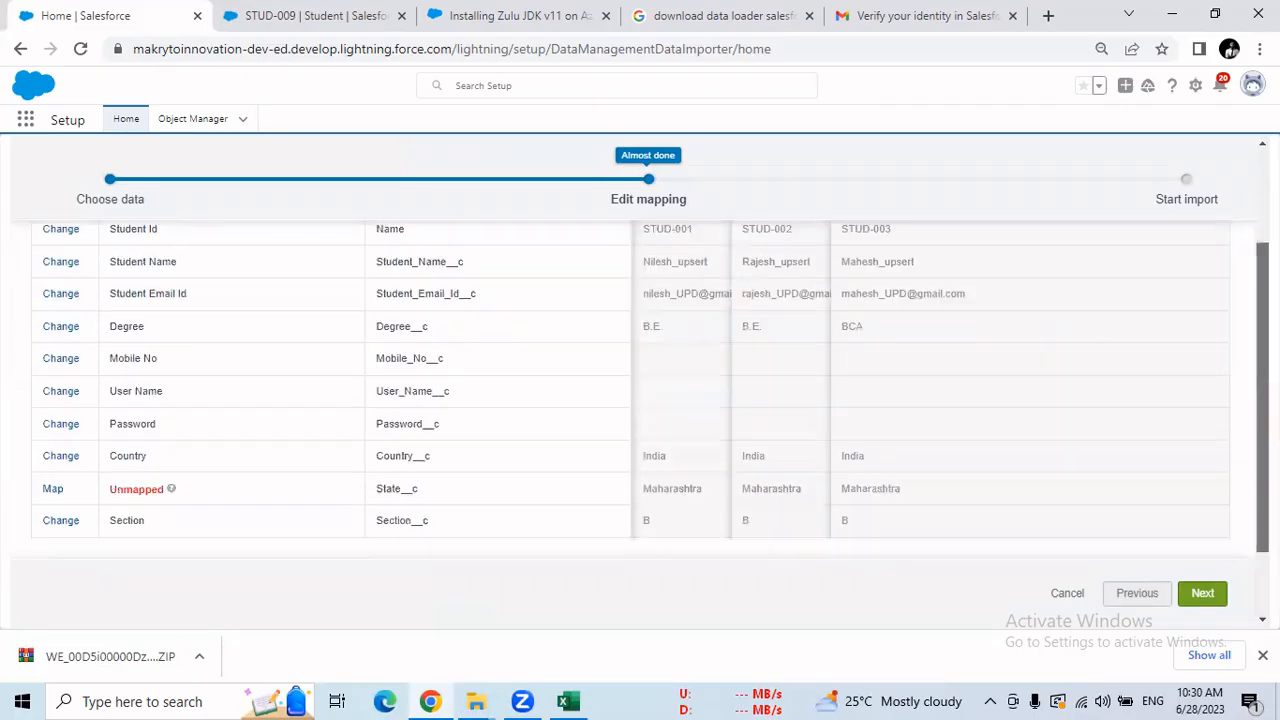
left_click(52, 490)
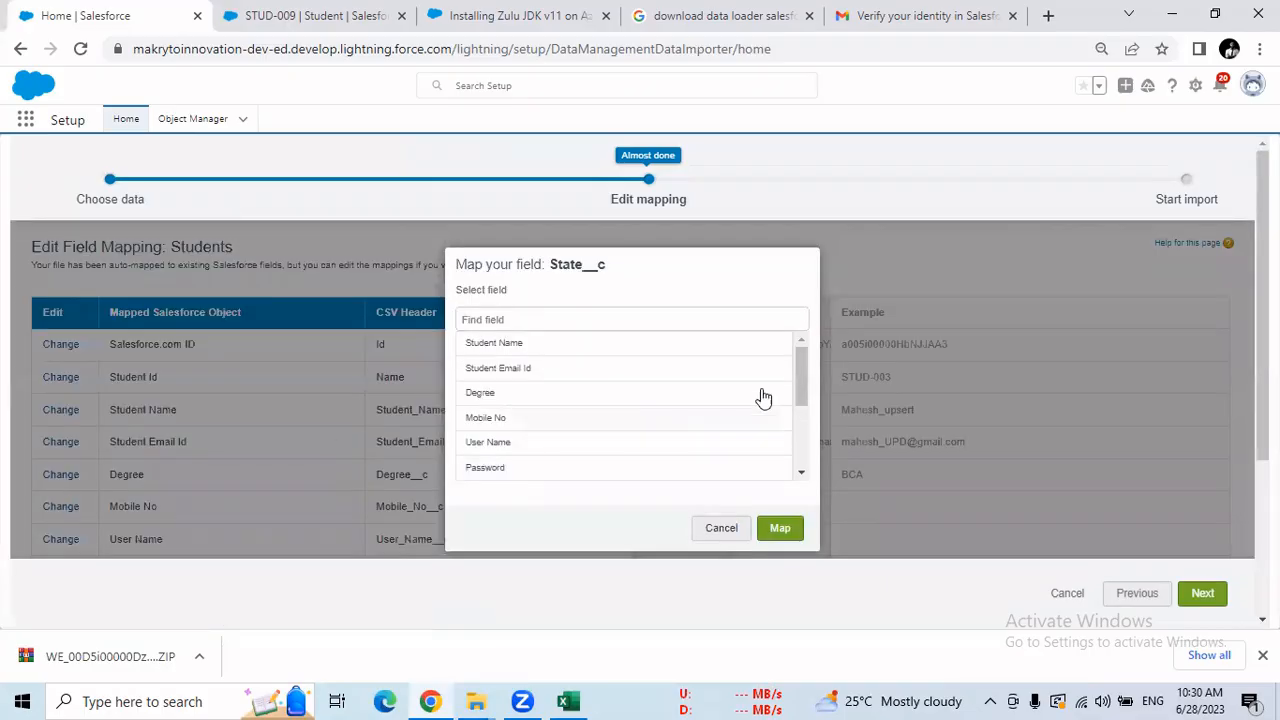
left_click_drag(798, 390, 800, 440)
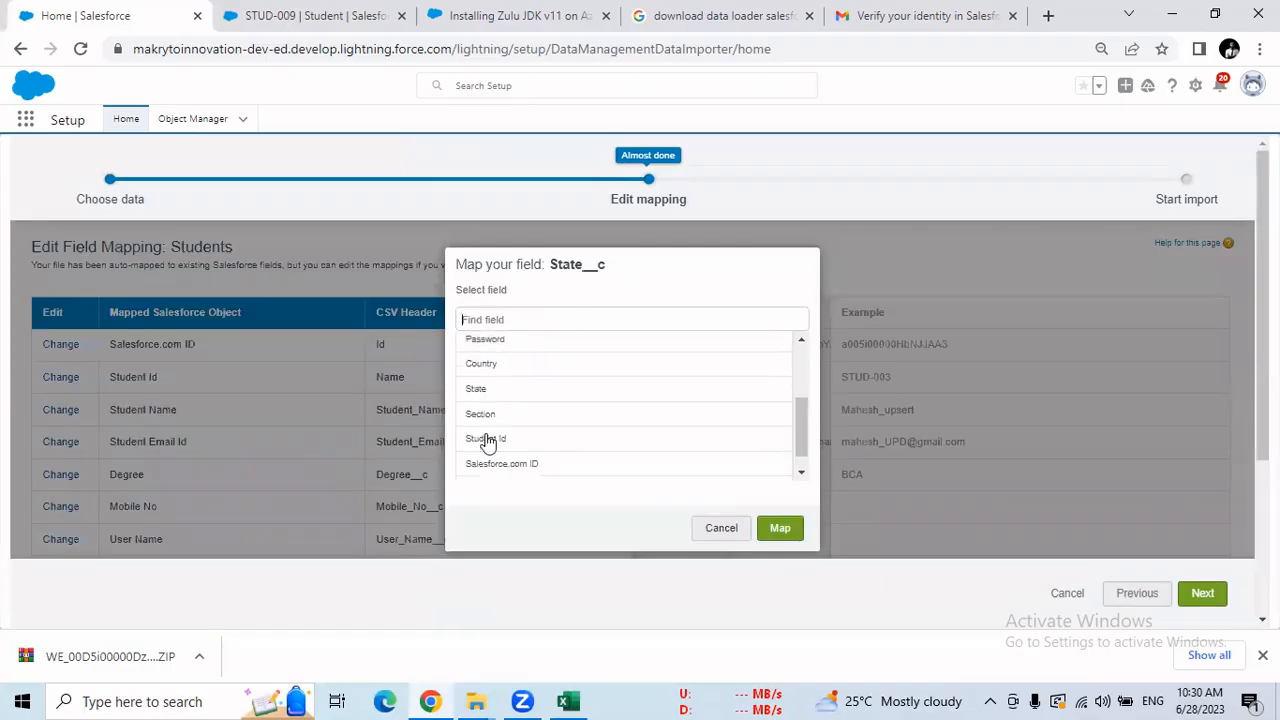
left_click(472, 392)
left_click(779, 530)
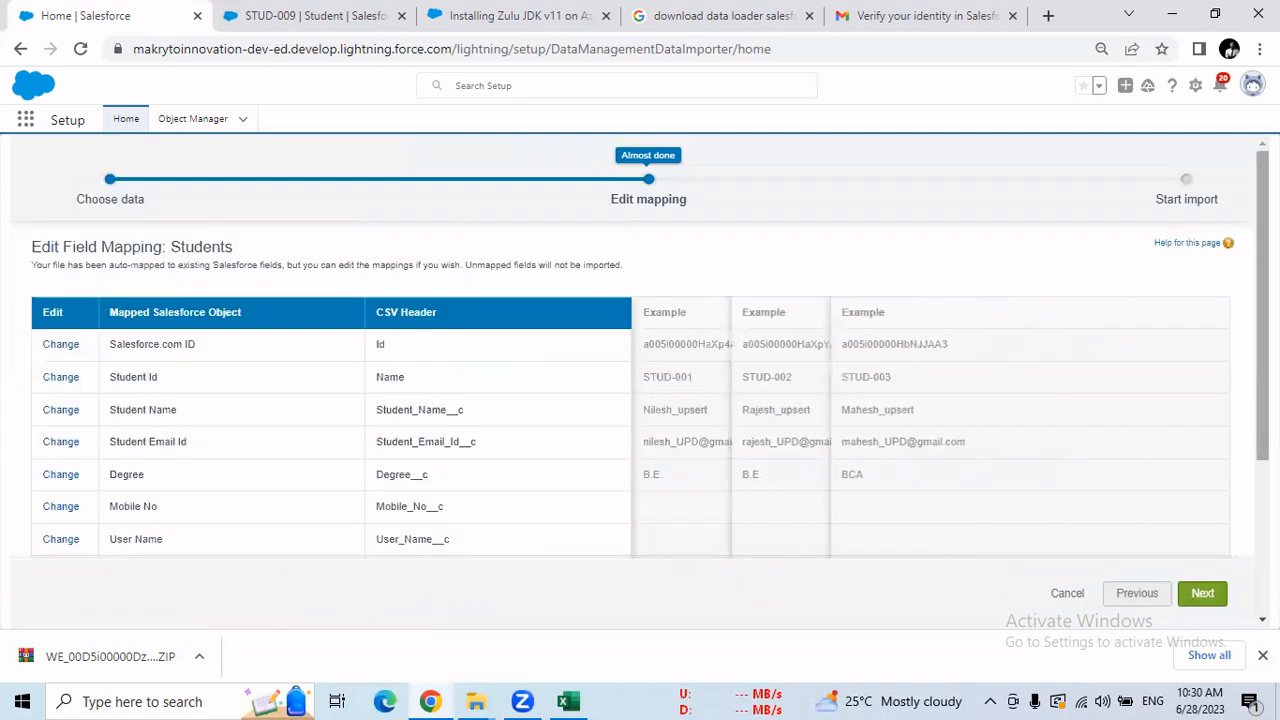
scroll(1233, 594, "down", 2)
left_click(1205, 593)
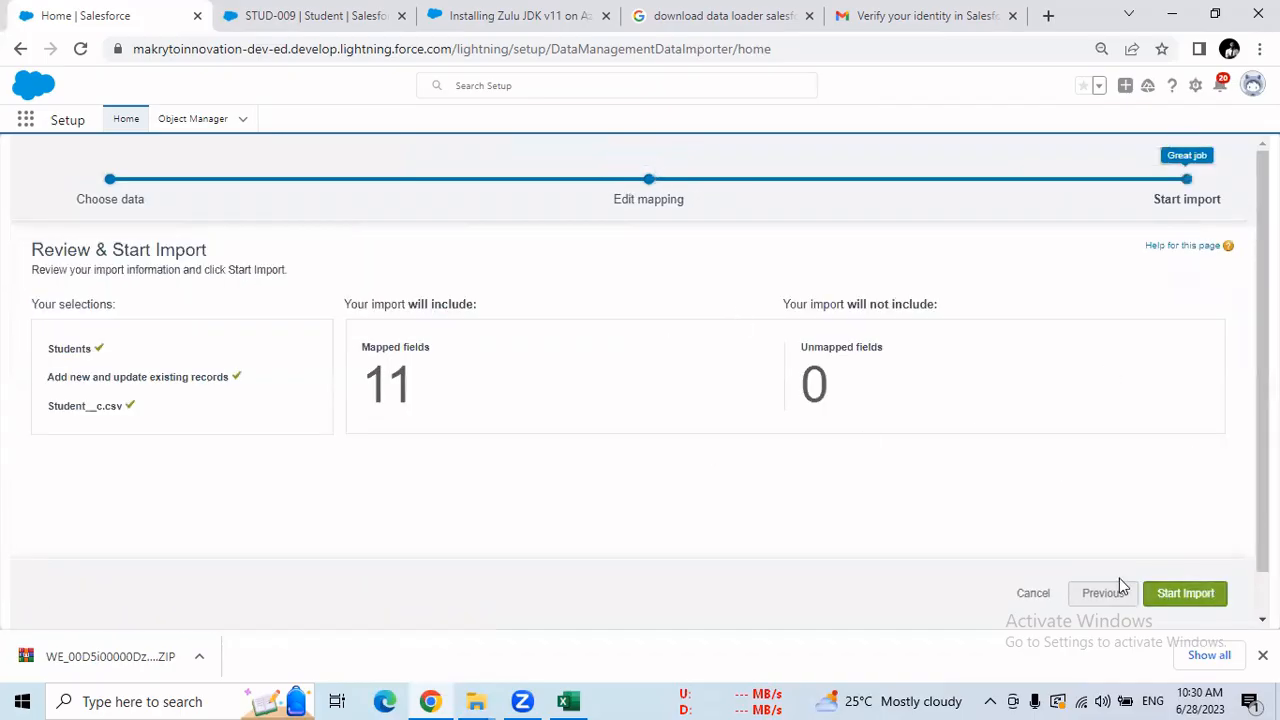
Start the Students import and go to its Bulk Data Load Job status page.
left_click(1187, 594)
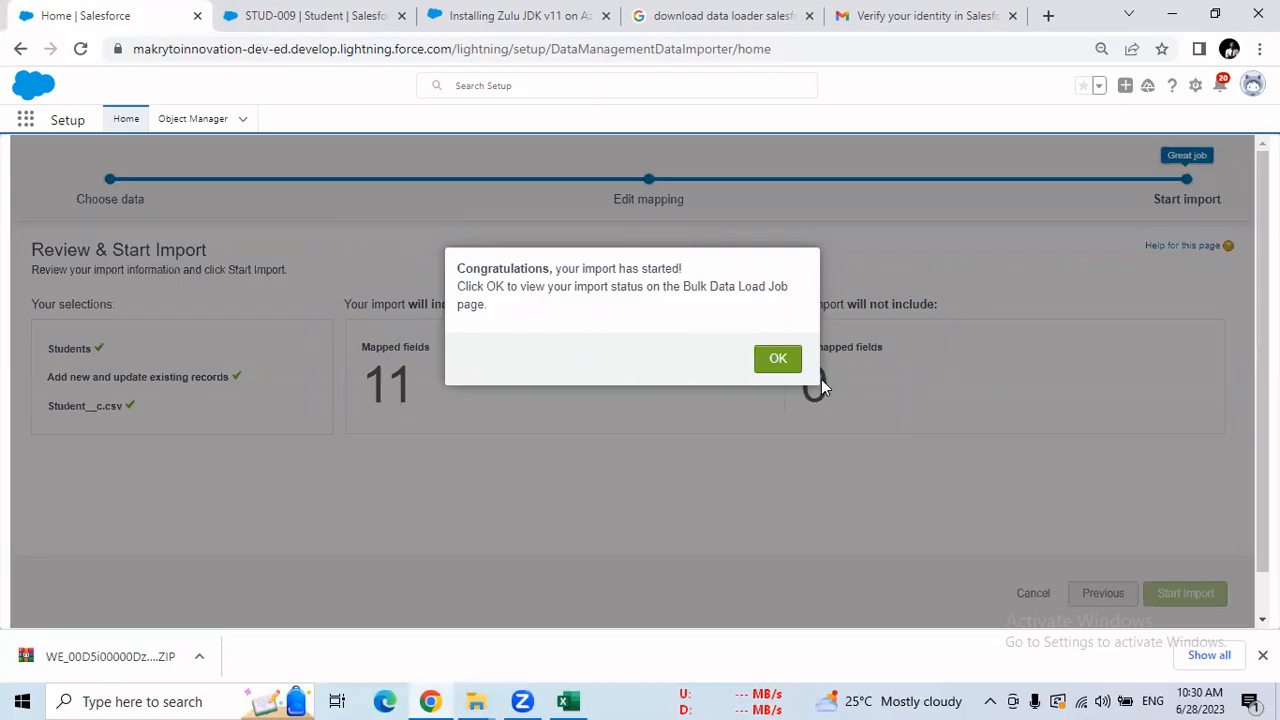
left_click(779, 359)
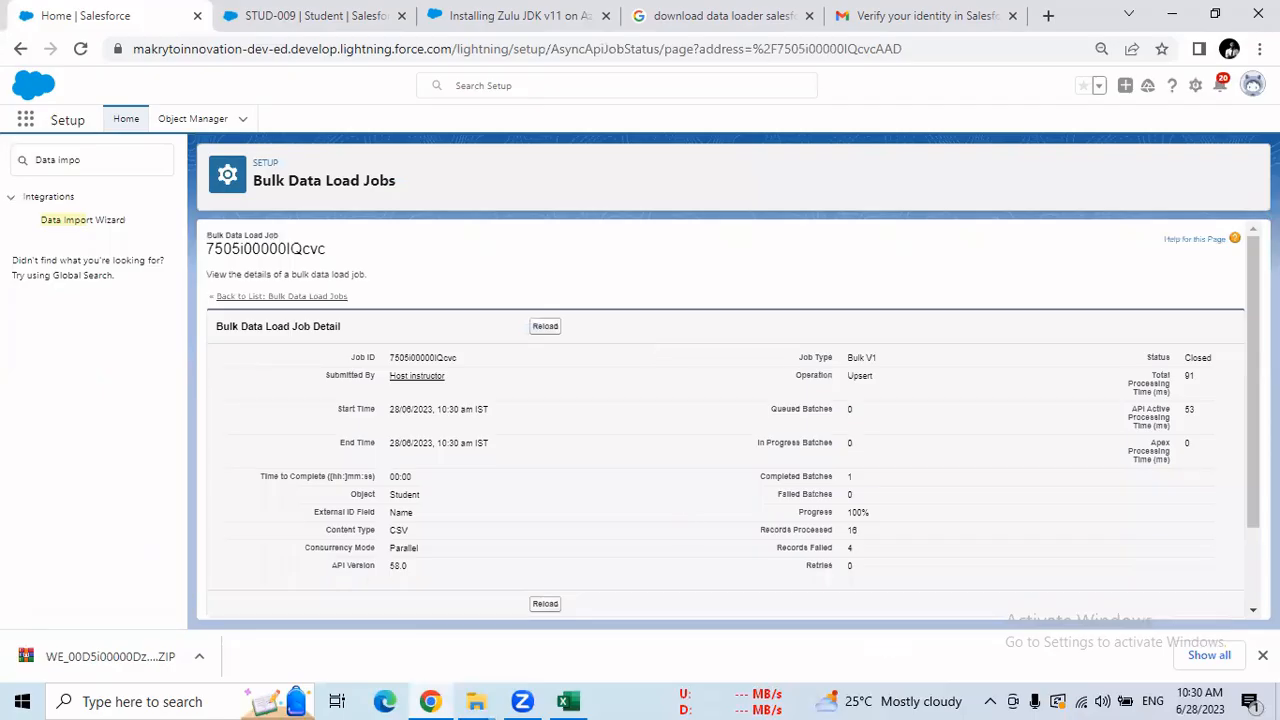
Download the batch result as result (3).csv and open it.
scroll(1220, 425, "down", 2)
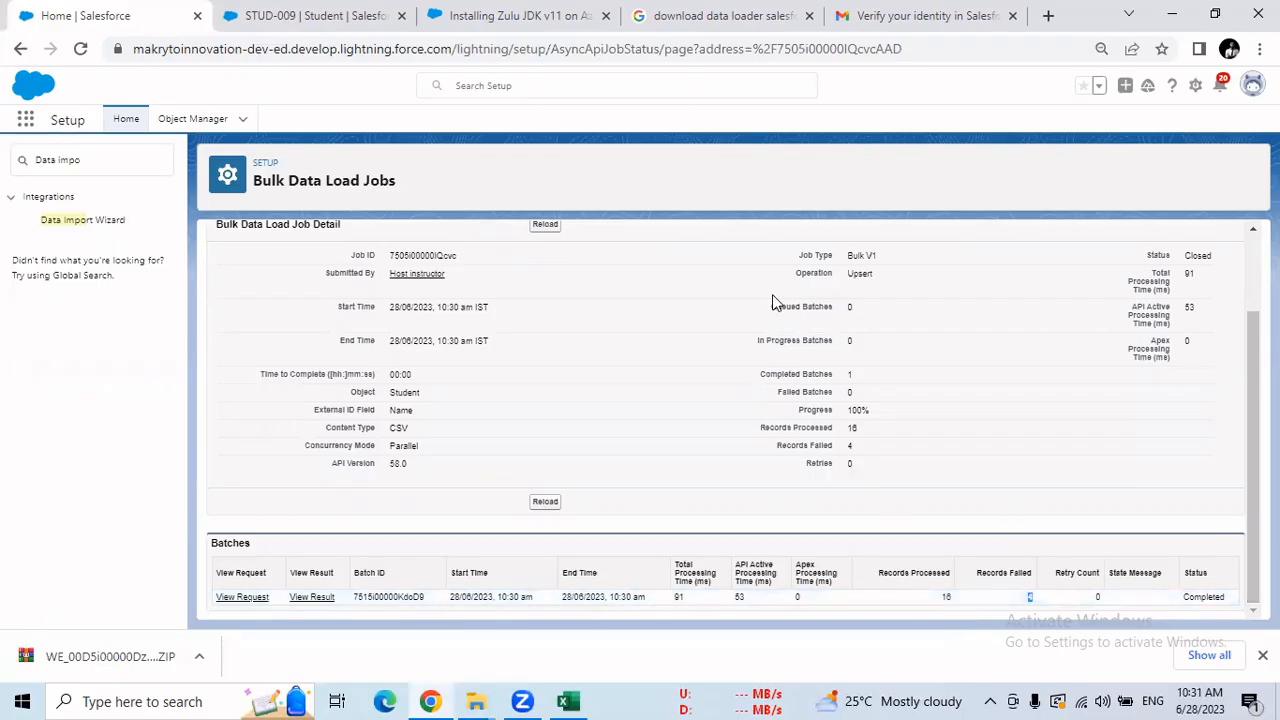
left_click(312, 598)
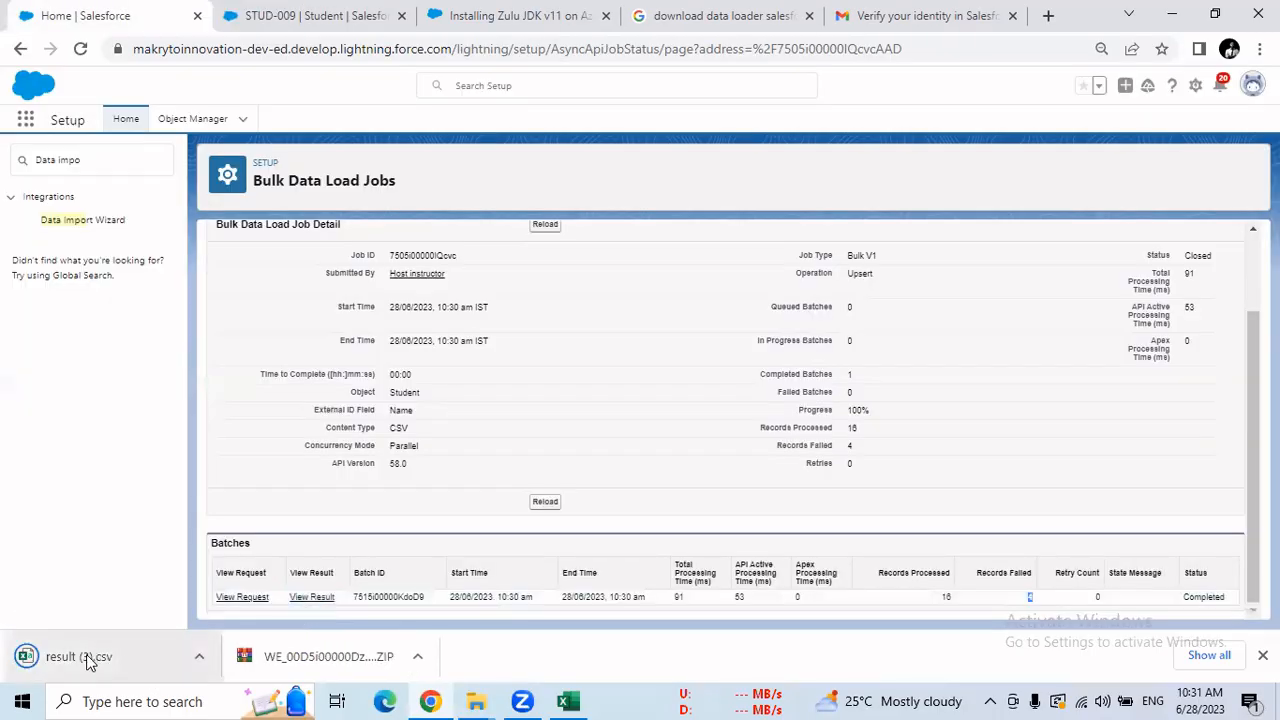
left_click(88, 662)
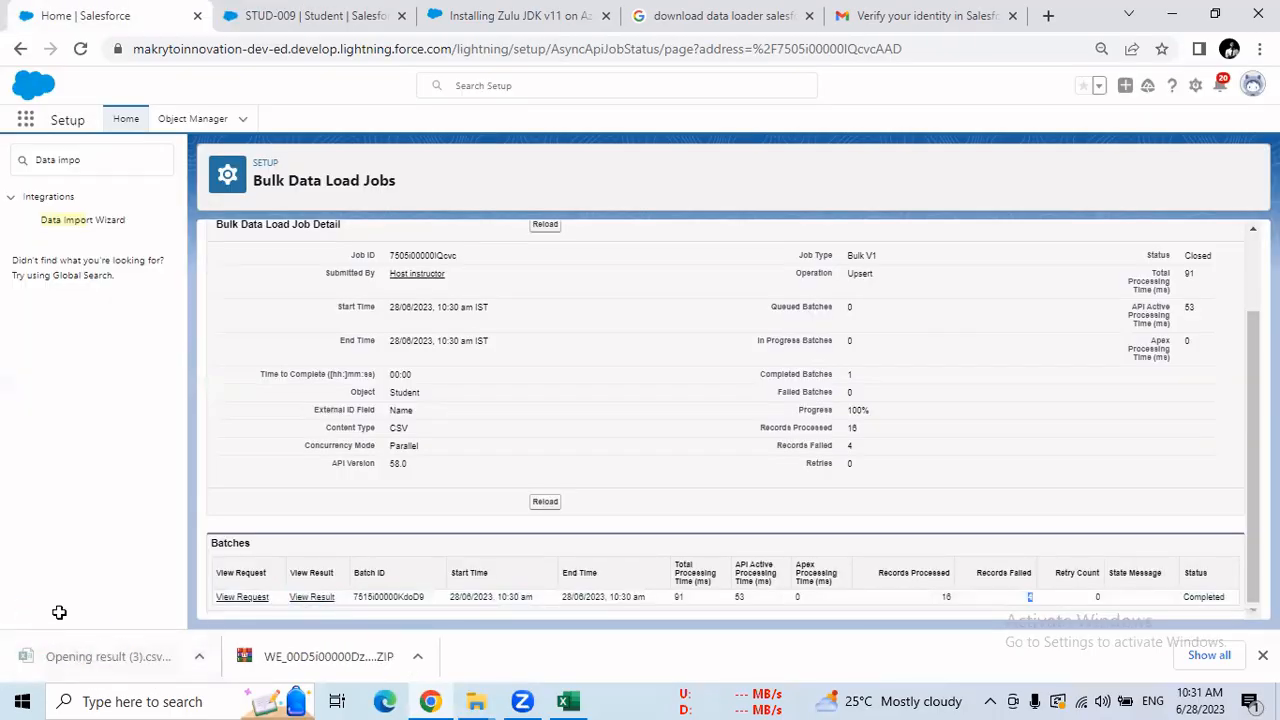
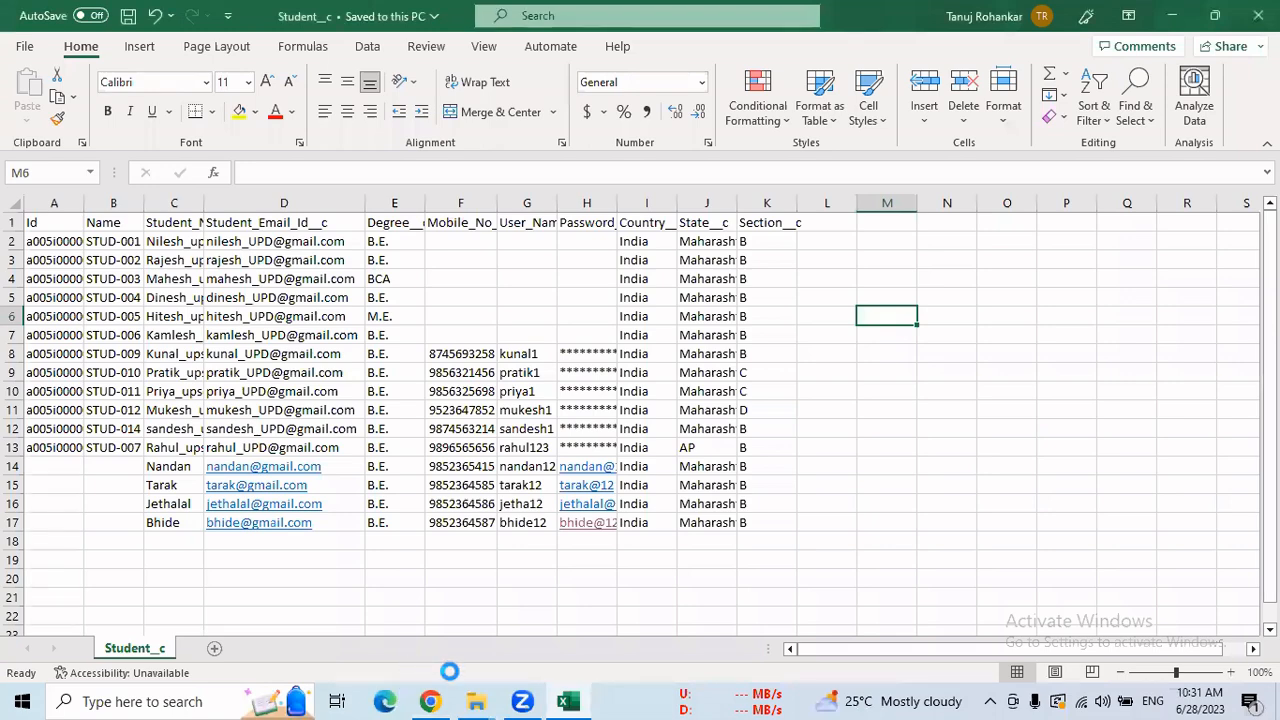
Inspect result (3)'s four failed rows showing MISSING_ARGUMENT: Name not specified, then return to Chrome.
mouse_move(486, 699)
left_click(611, 645)
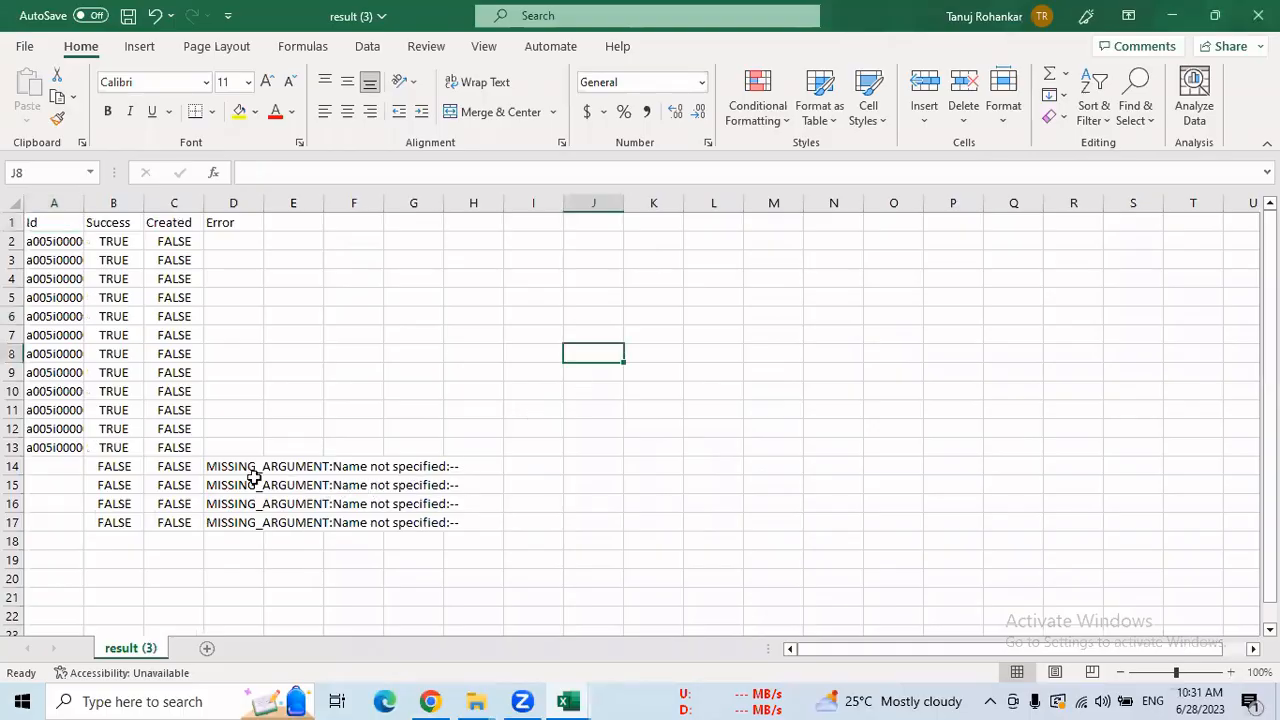
left_click_drag(232, 463, 438, 522)
left_click(692, 519)
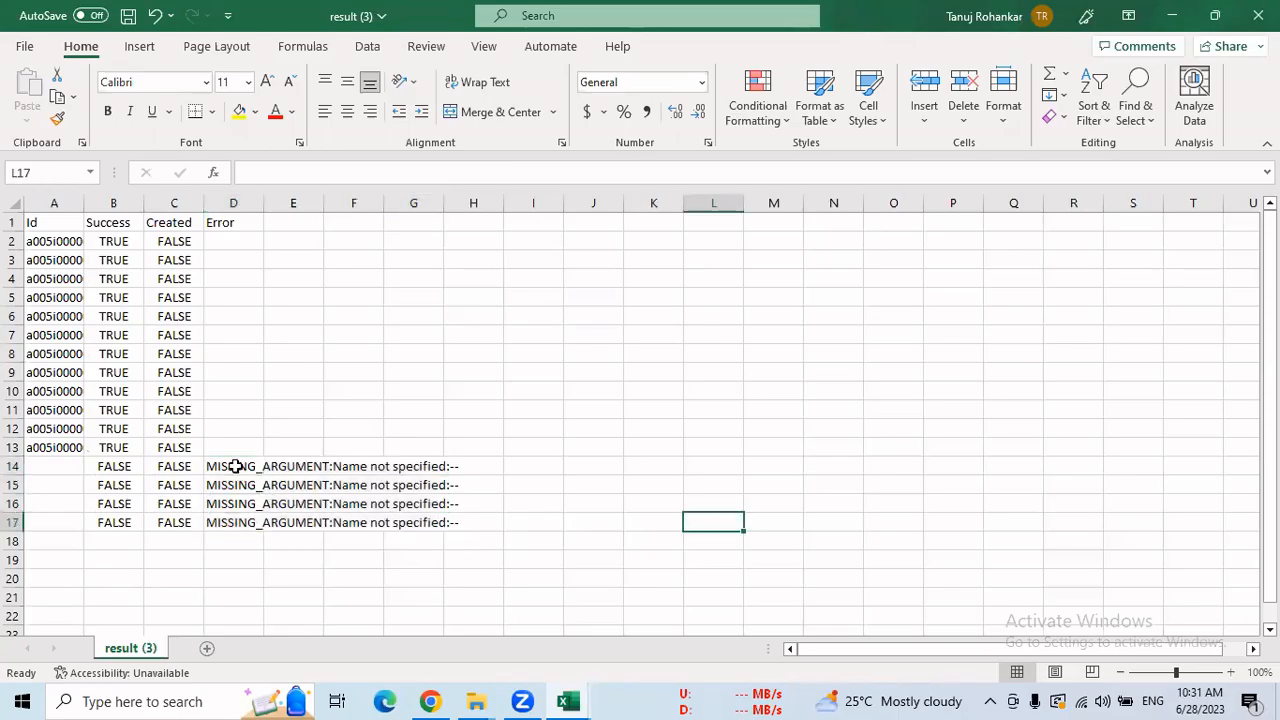
left_click_drag(235, 466, 415, 526)
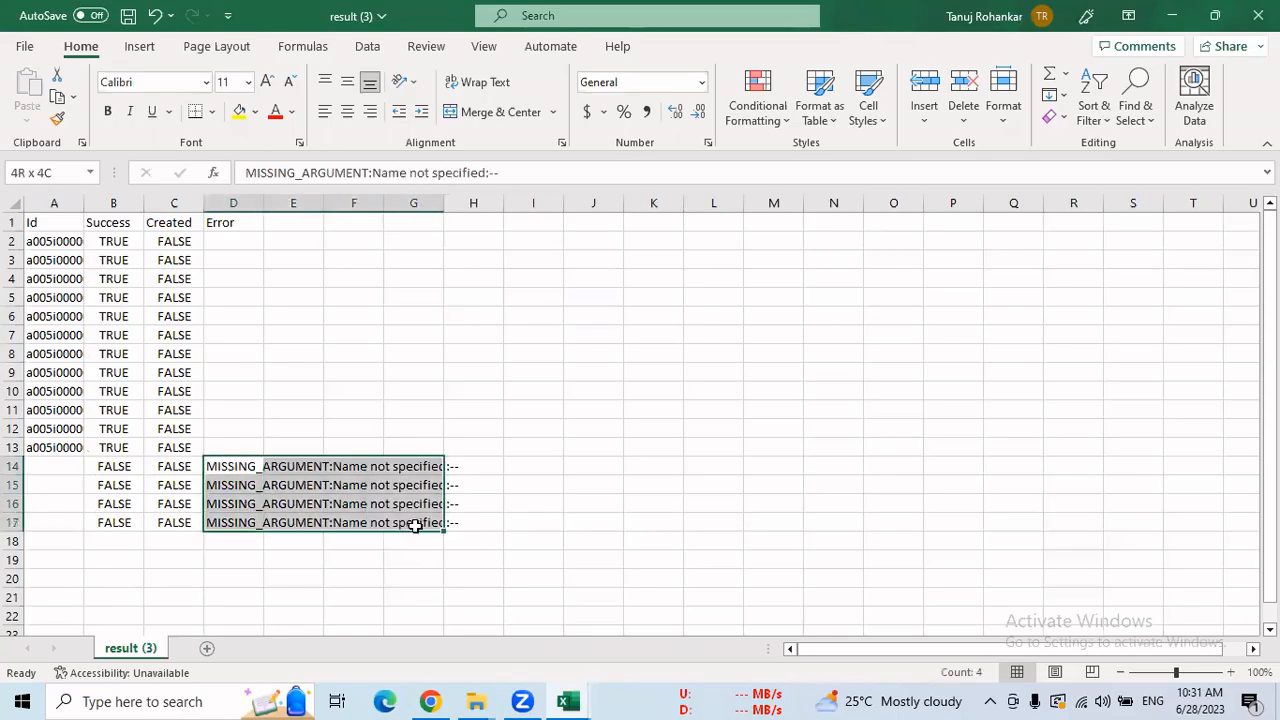
left_click_drag(34, 243, 47, 446)
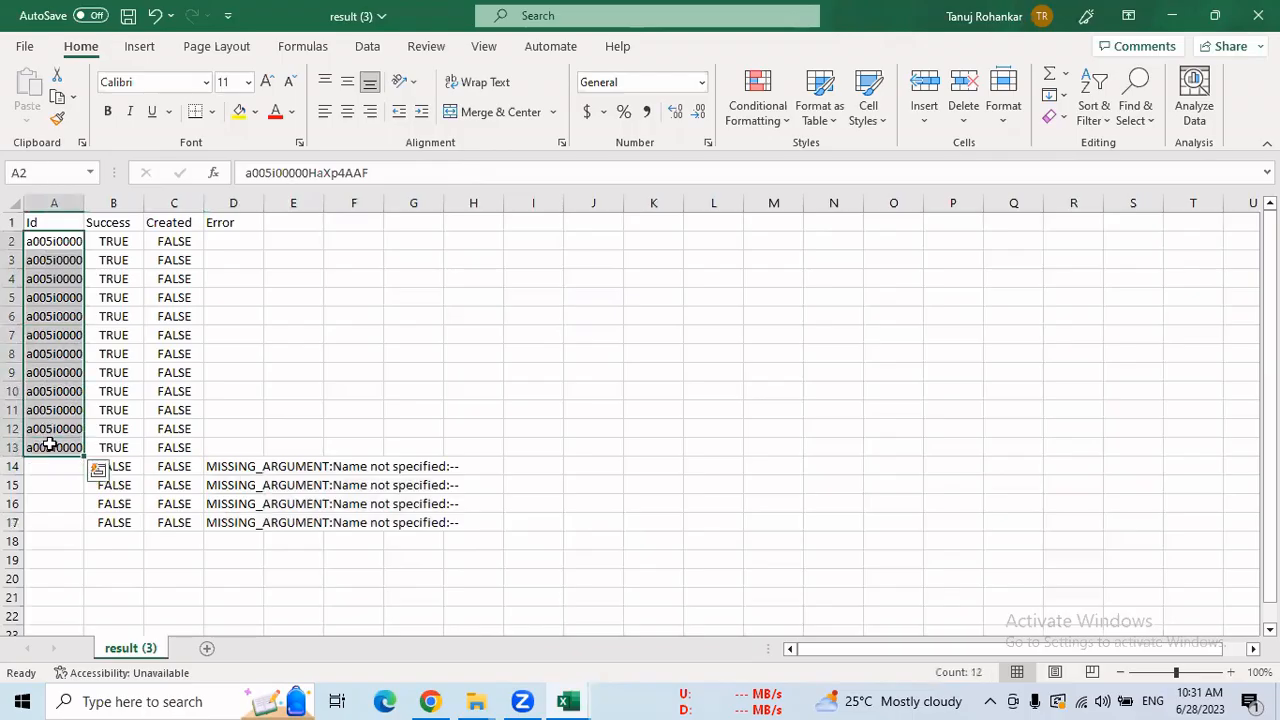
left_click_drag(116, 466, 466, 521)
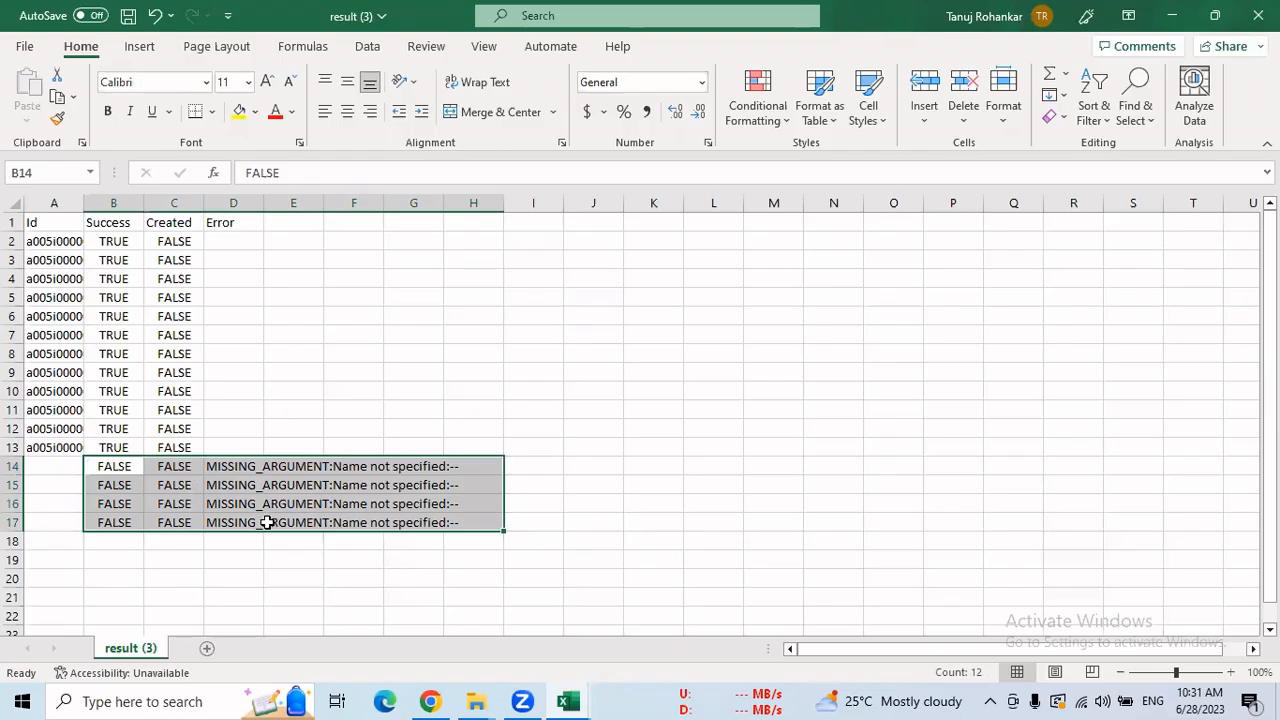
key("alt+Tab")
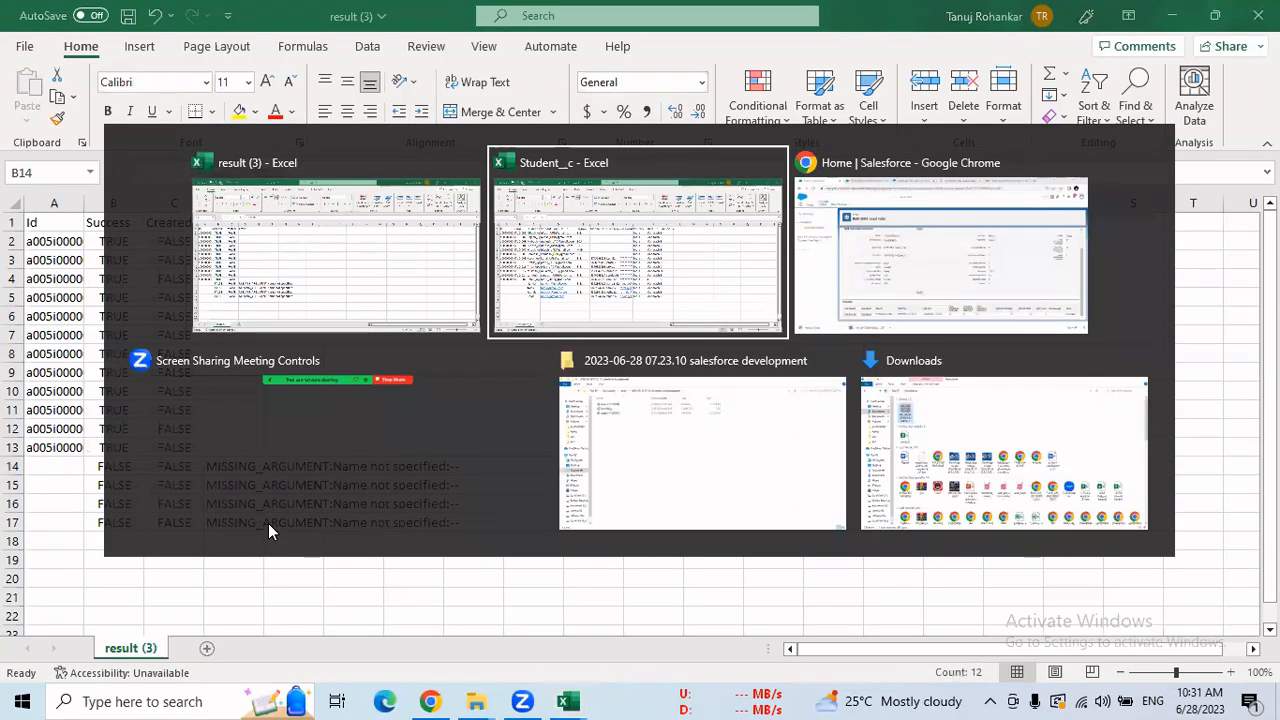
key("alt+Tab")
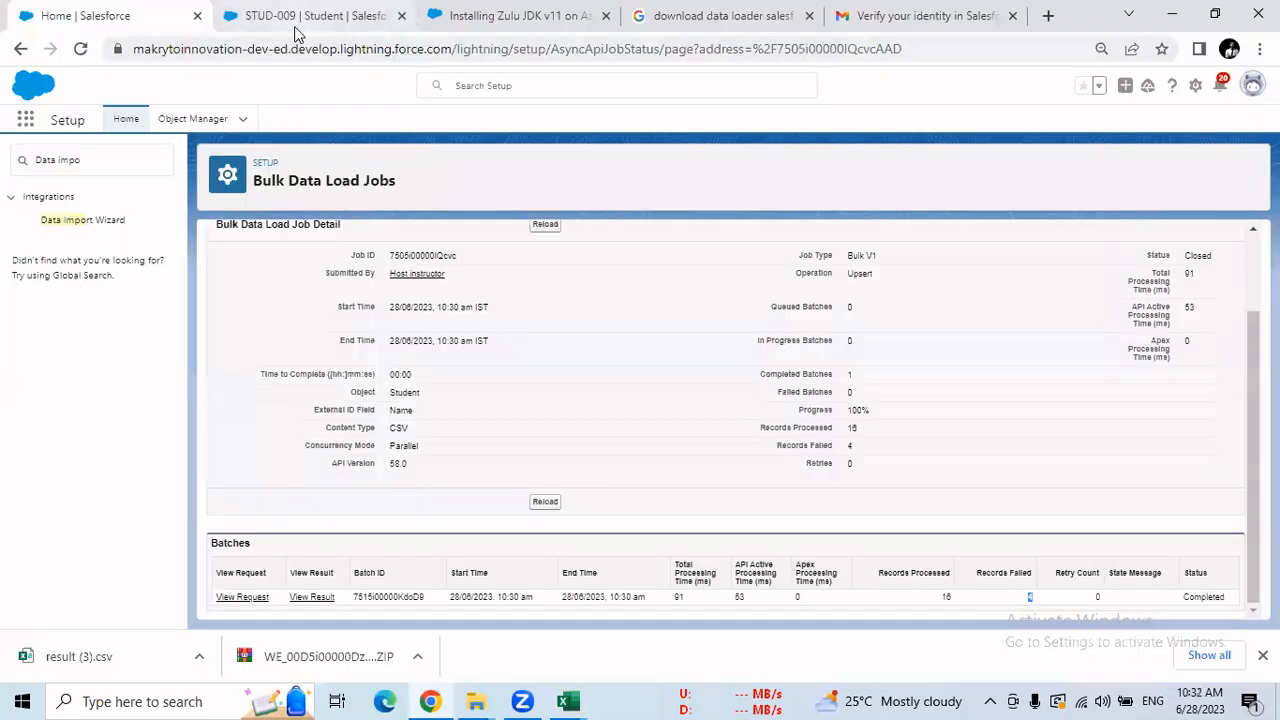
Show the All Students list view (12 records, STUD-001 to STUD-014), then return to result (3).
left_click(306, 16)
left_click(160, 124)
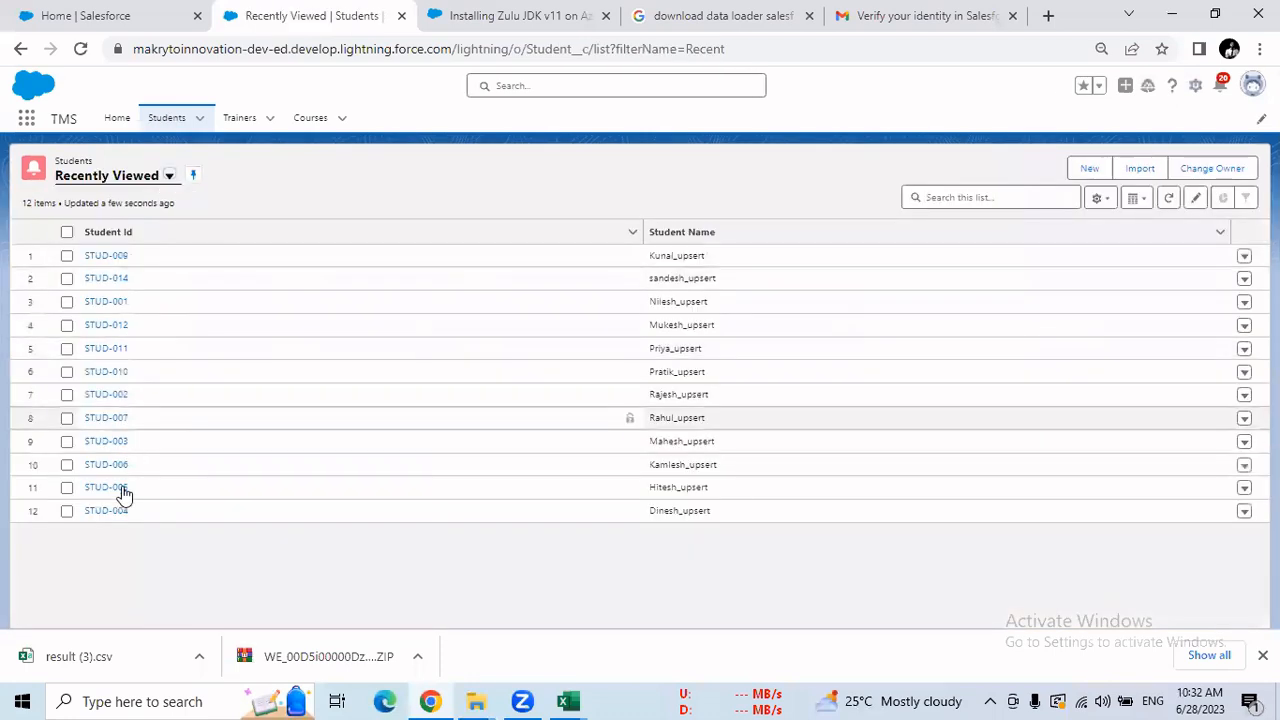
left_click(169, 178)
left_click(143, 228)
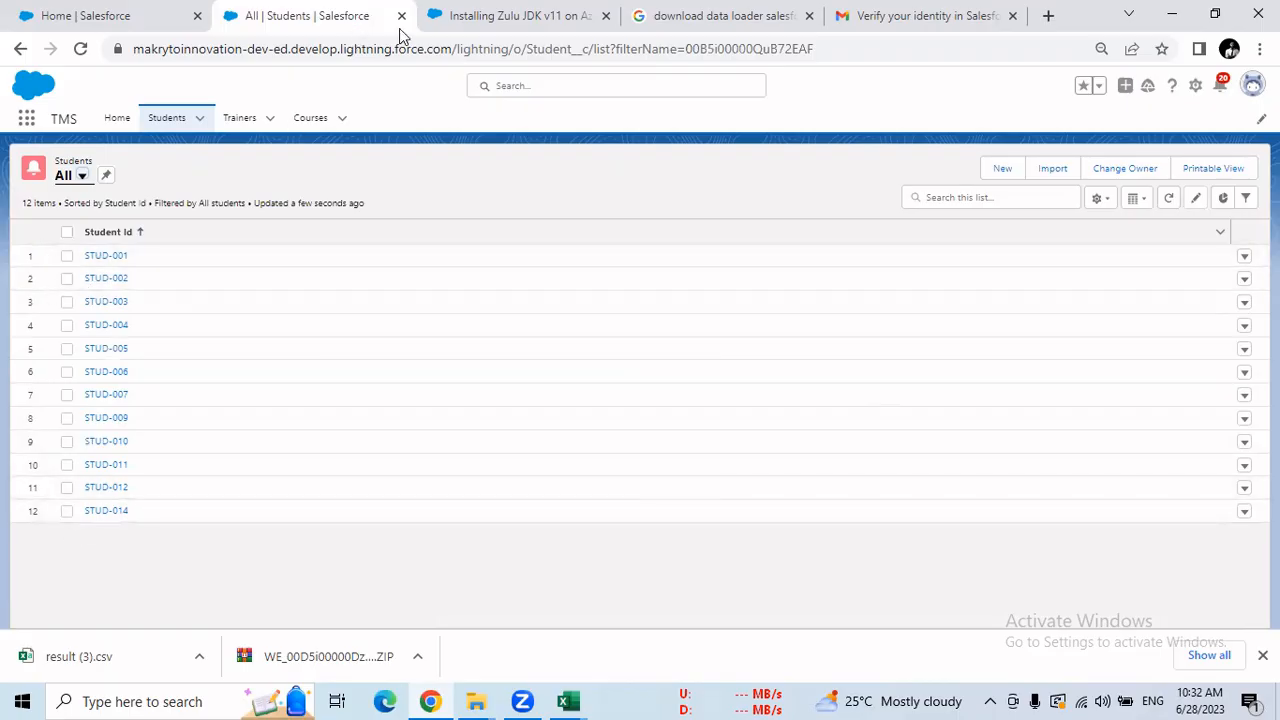
left_click(586, 692)
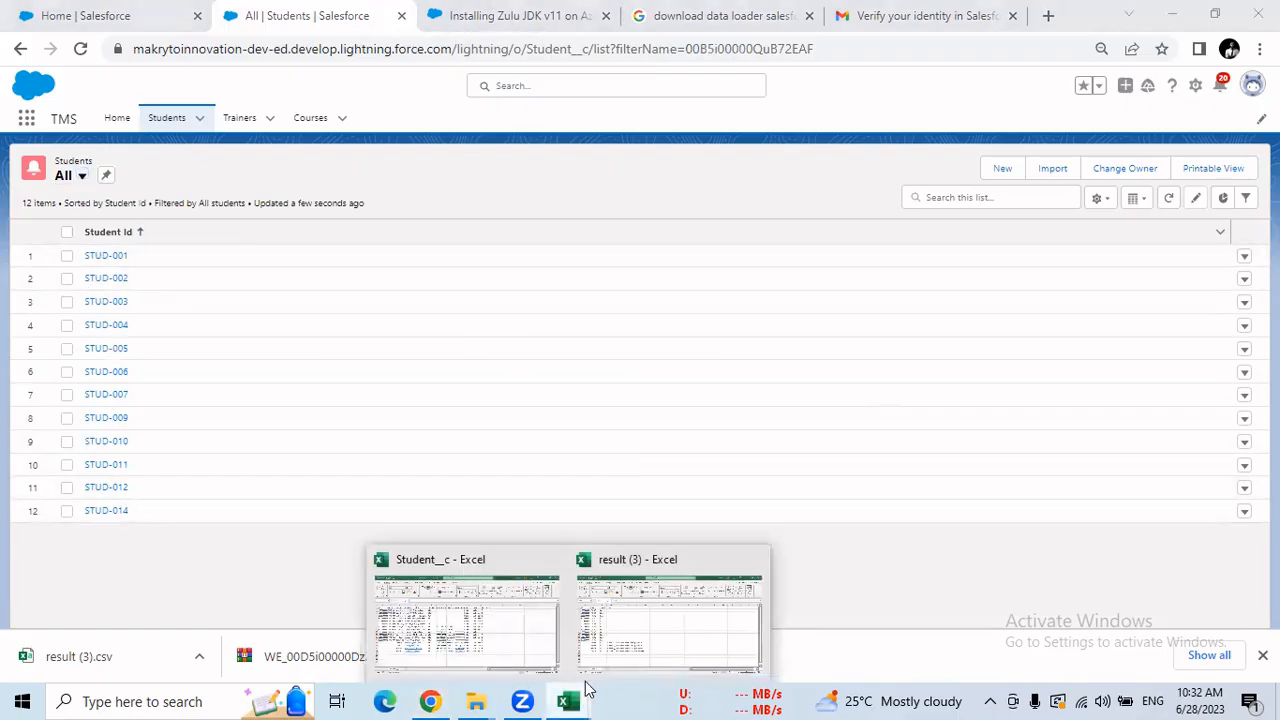
left_click(623, 640)
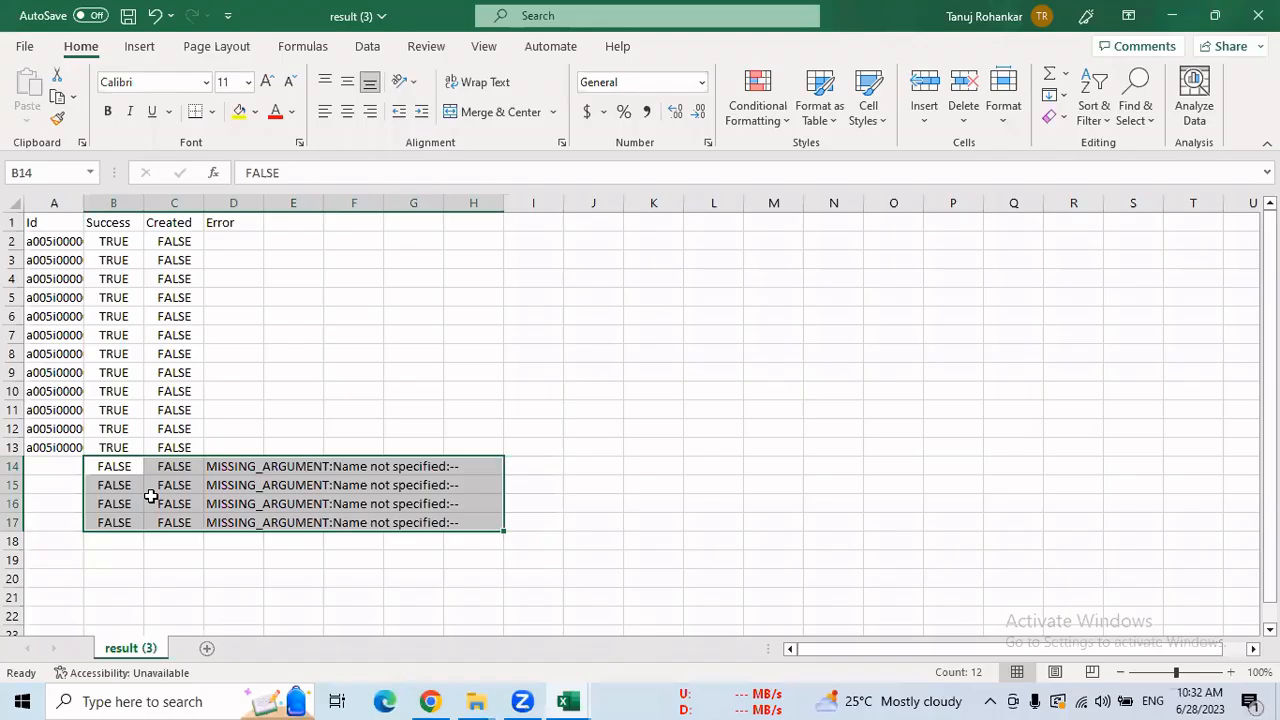
In Student_c, copy the STUD-007 name from B13 into the four new rows B14:B17.
left_click(372, 469)
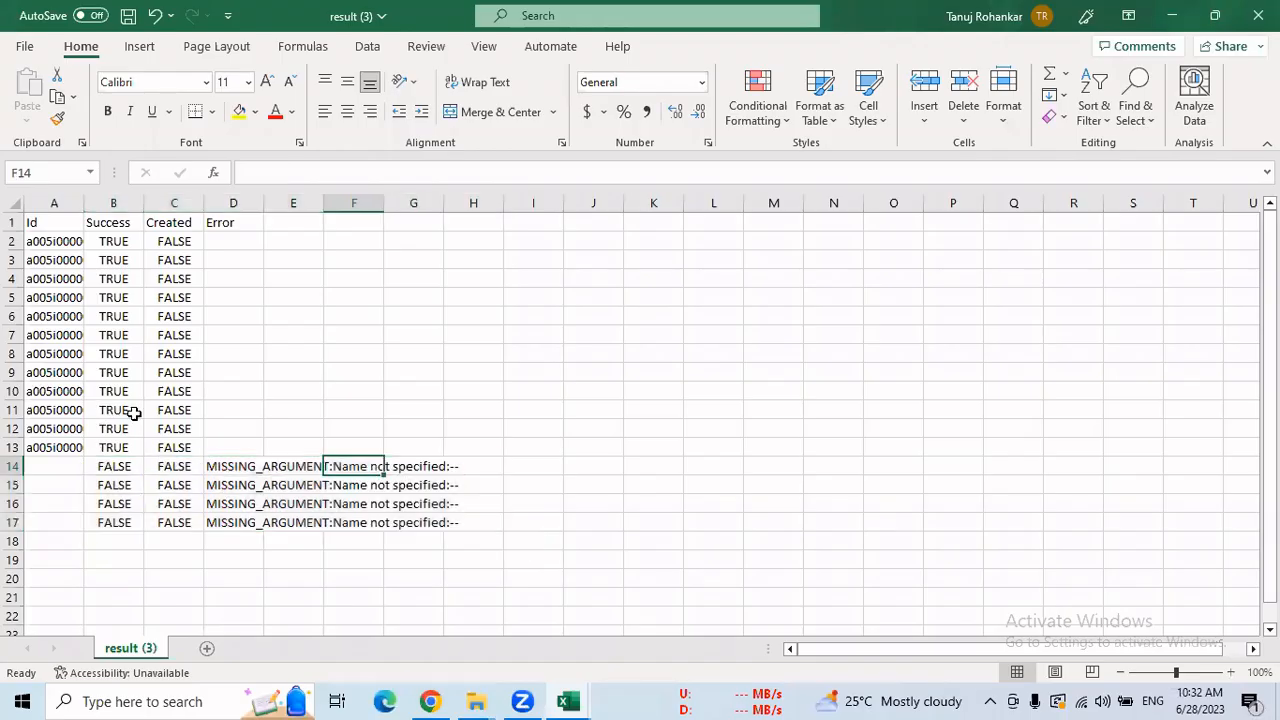
left_click(567, 701)
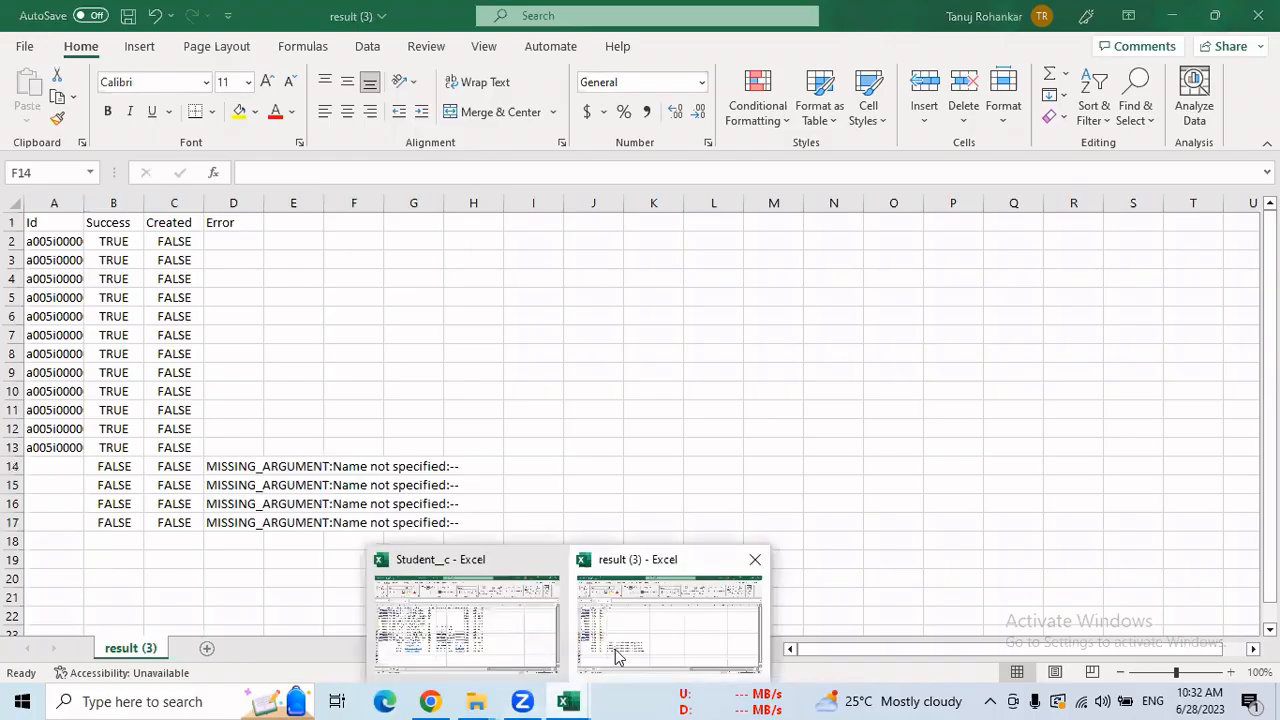
left_click(486, 622)
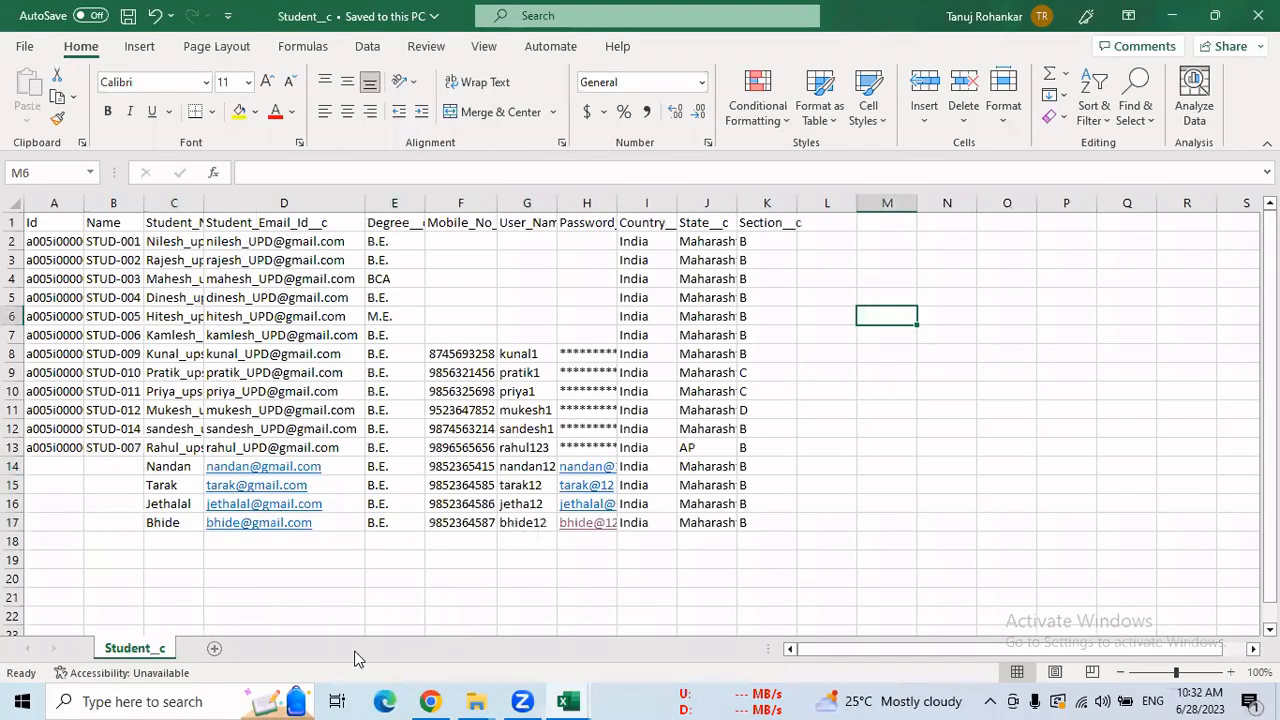
left_click(121, 449)
key("ctrl+c")
left_click_drag(119, 461, 115, 517)
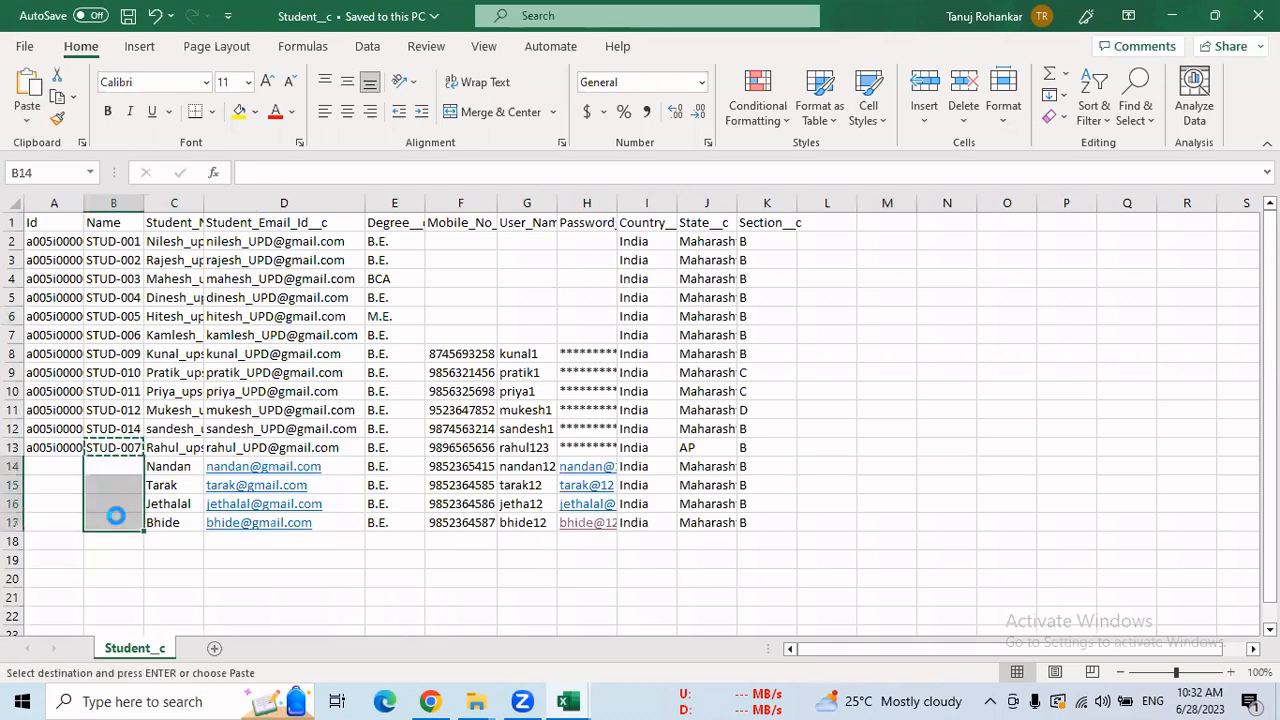
key("ctrl+v")
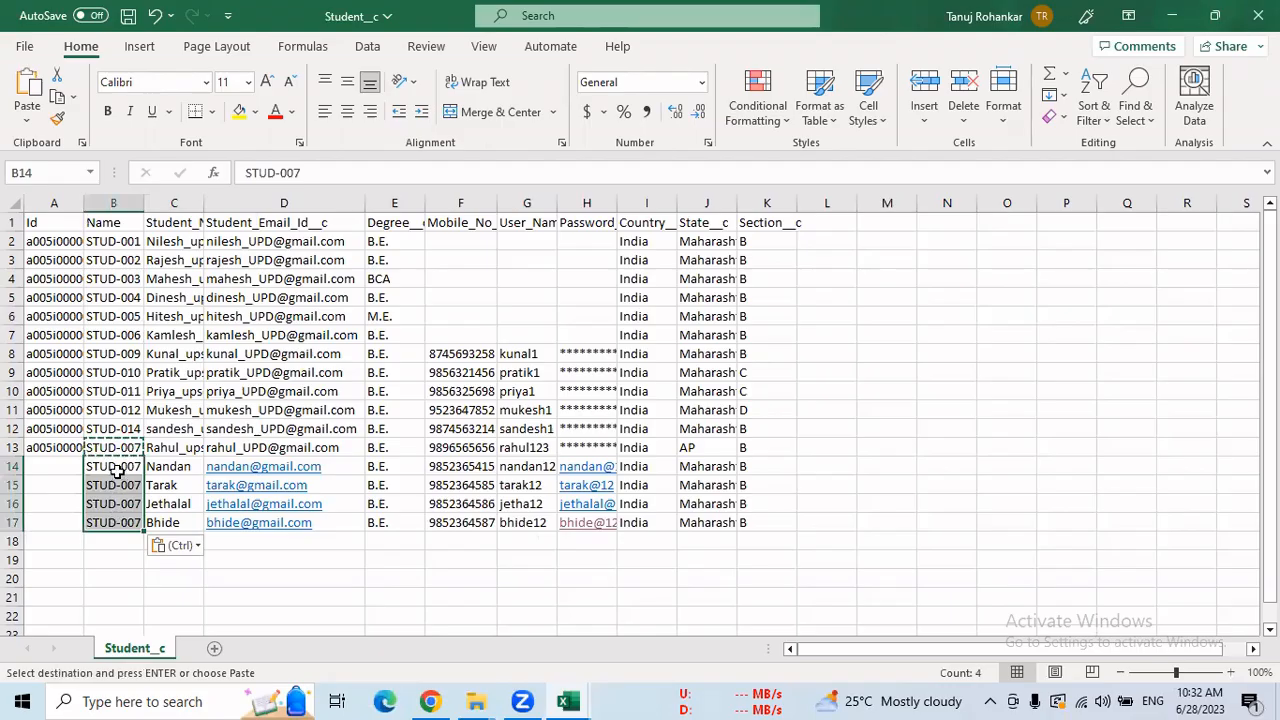
left_click_drag(117, 468, 122, 514)
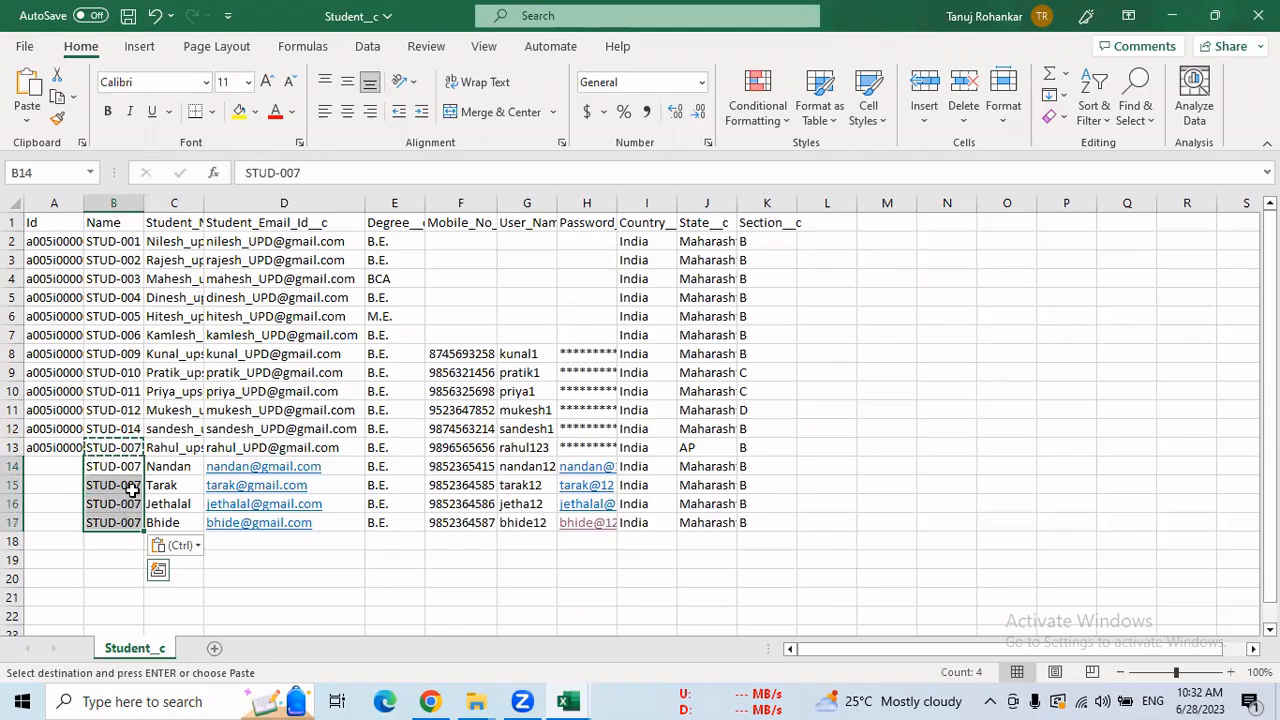
Delete the Name column, save the Student_c workbook, and return to Chrome.
left_click(117, 203)
right_click(118, 204)
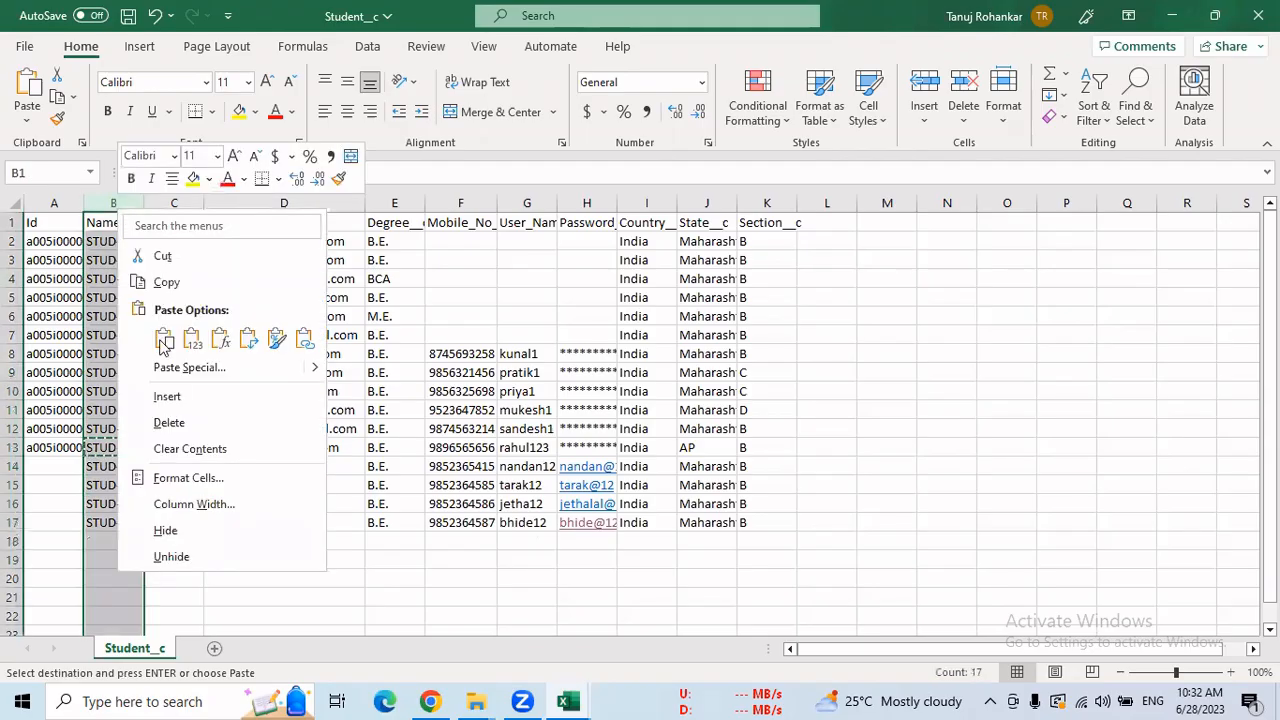
left_click(169, 422)
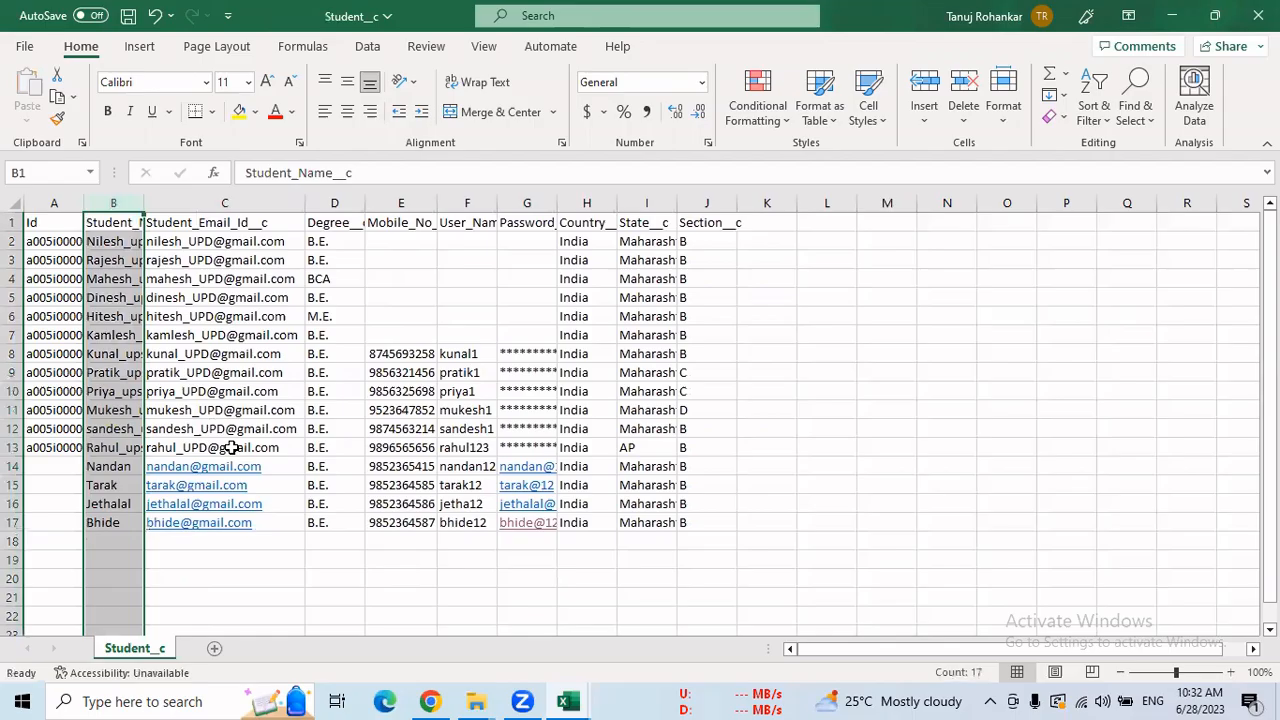
key("ctrl+s")
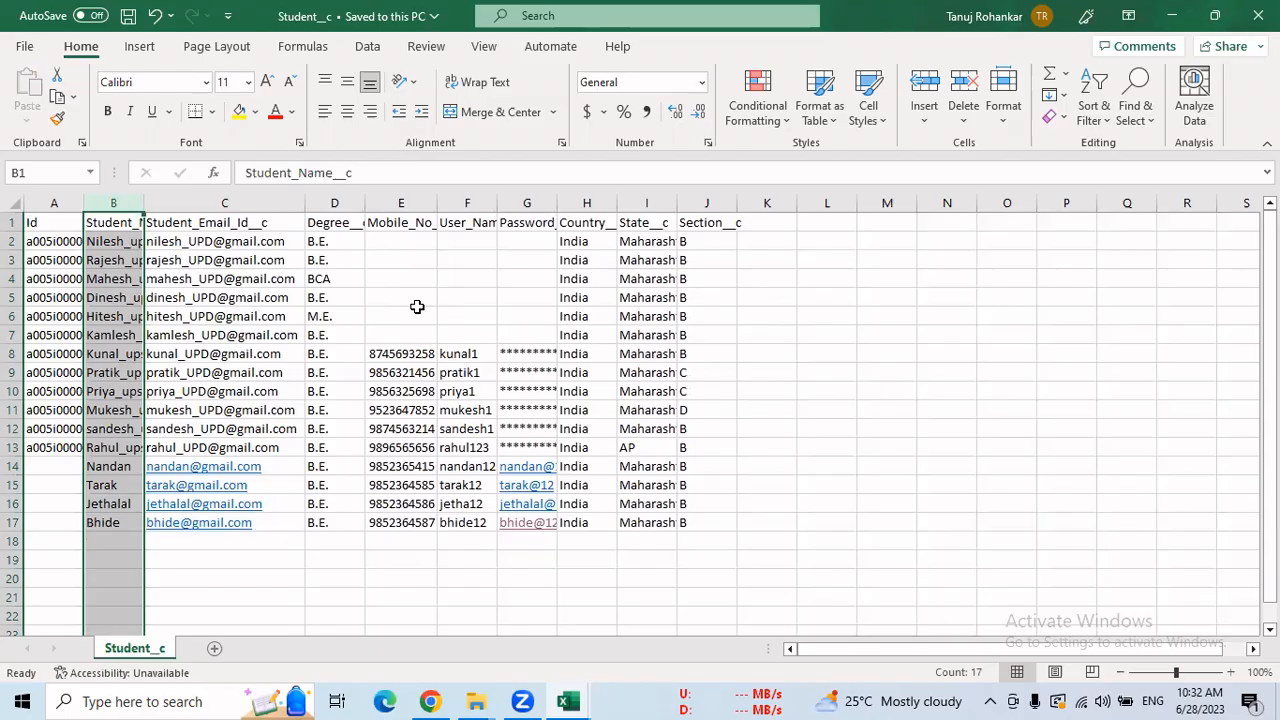
left_click(432, 700)
Launch the Data Import Wizard and choose the Students custom object.
left_click(110, 12)
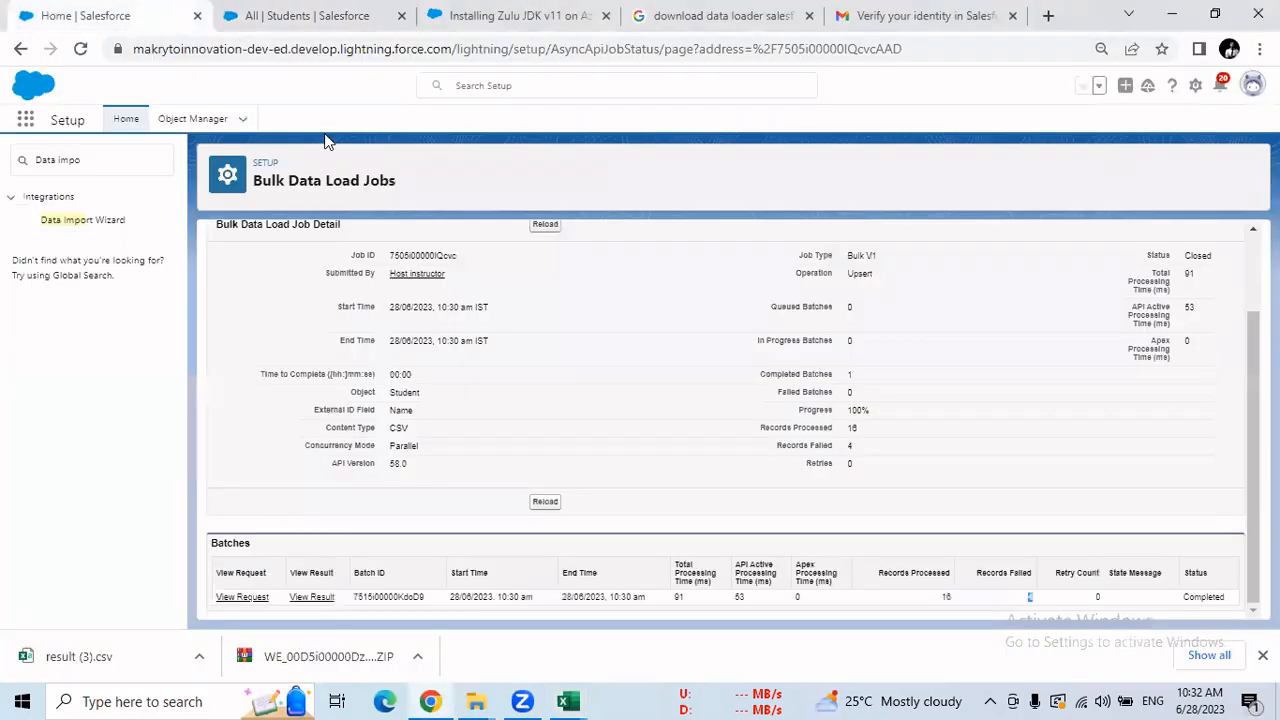
left_click(84, 220)
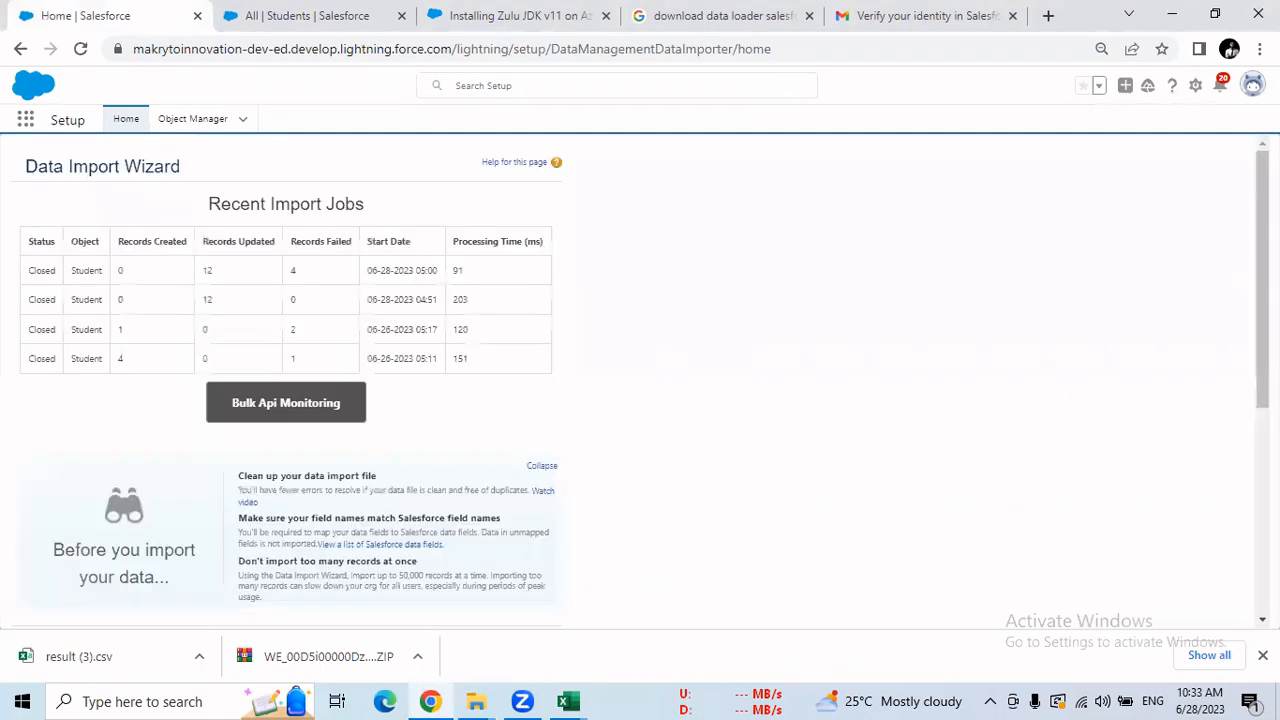
scroll(405, 510, "down", 3)
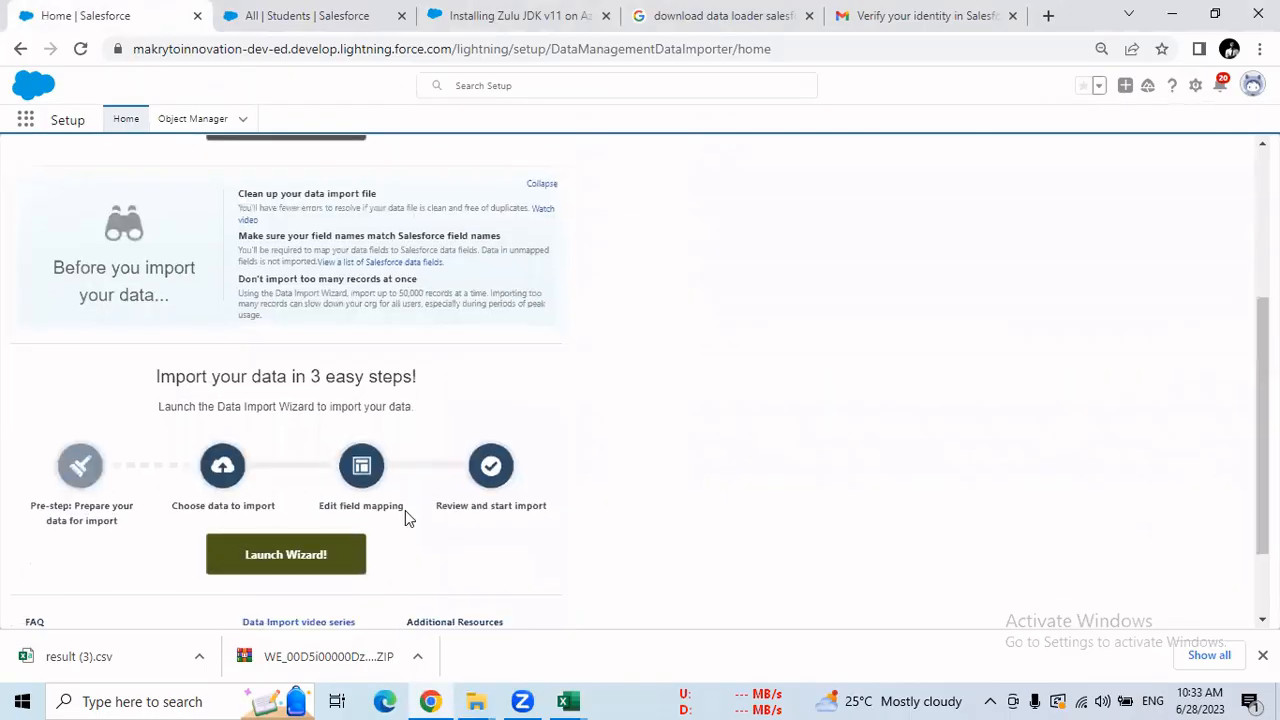
left_click(341, 557)
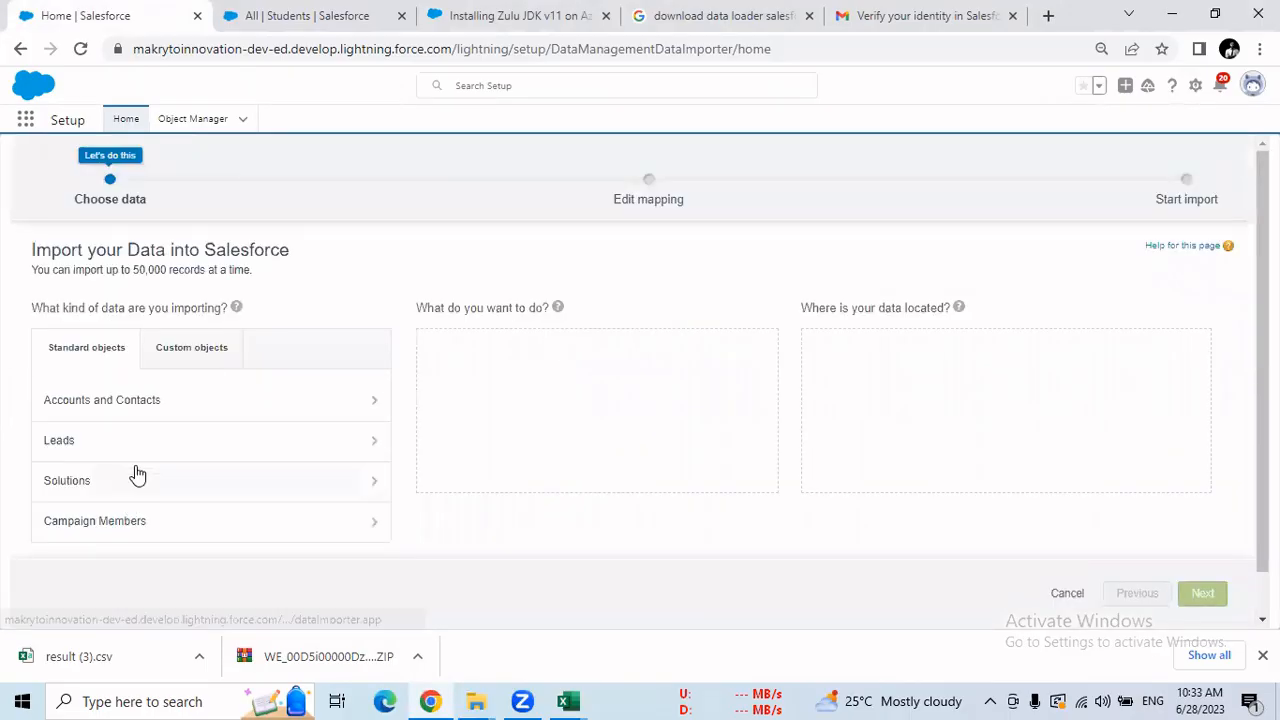
left_click(214, 354)
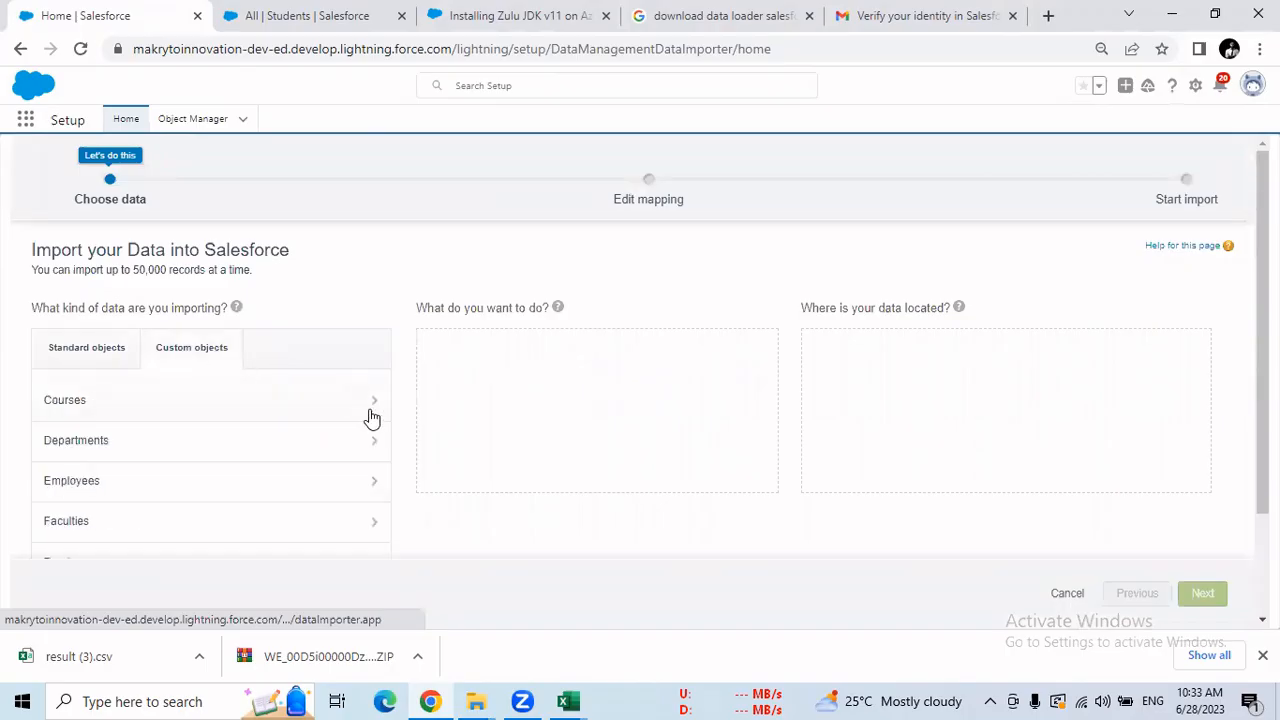
scroll(143, 463, "down", 3)
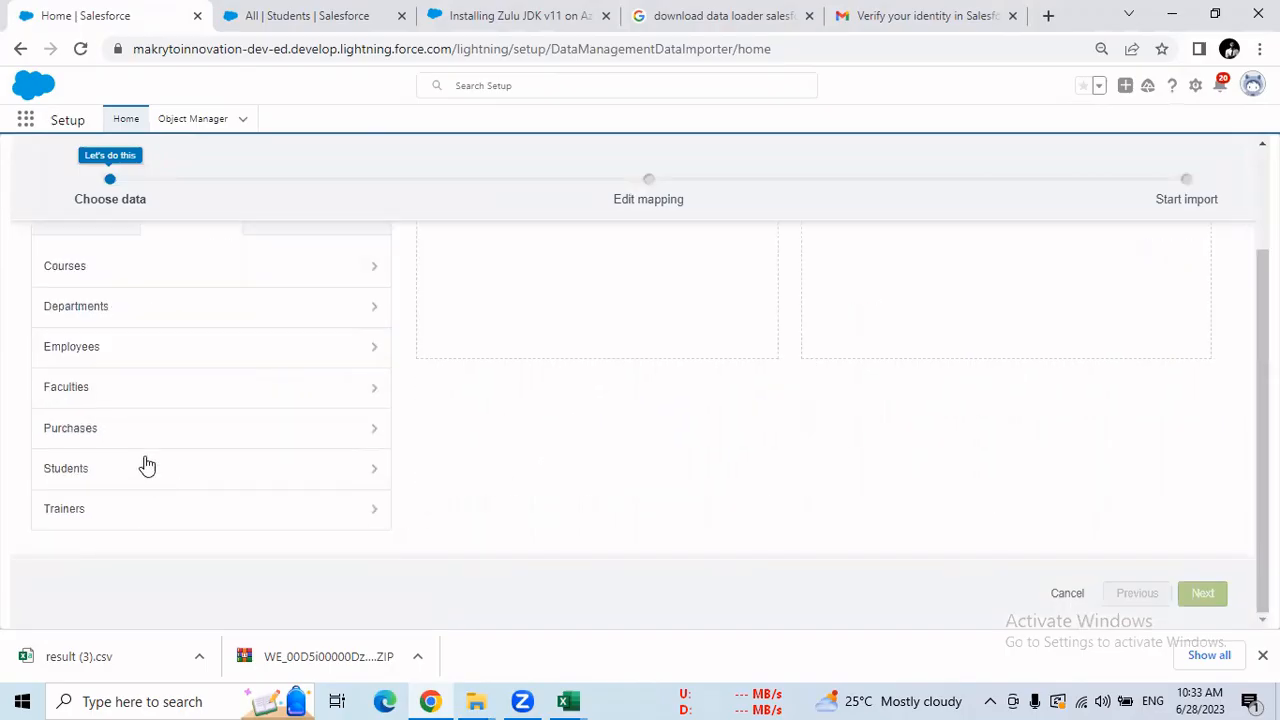
scroll(208, 476, "up", 3)
left_click(214, 476)
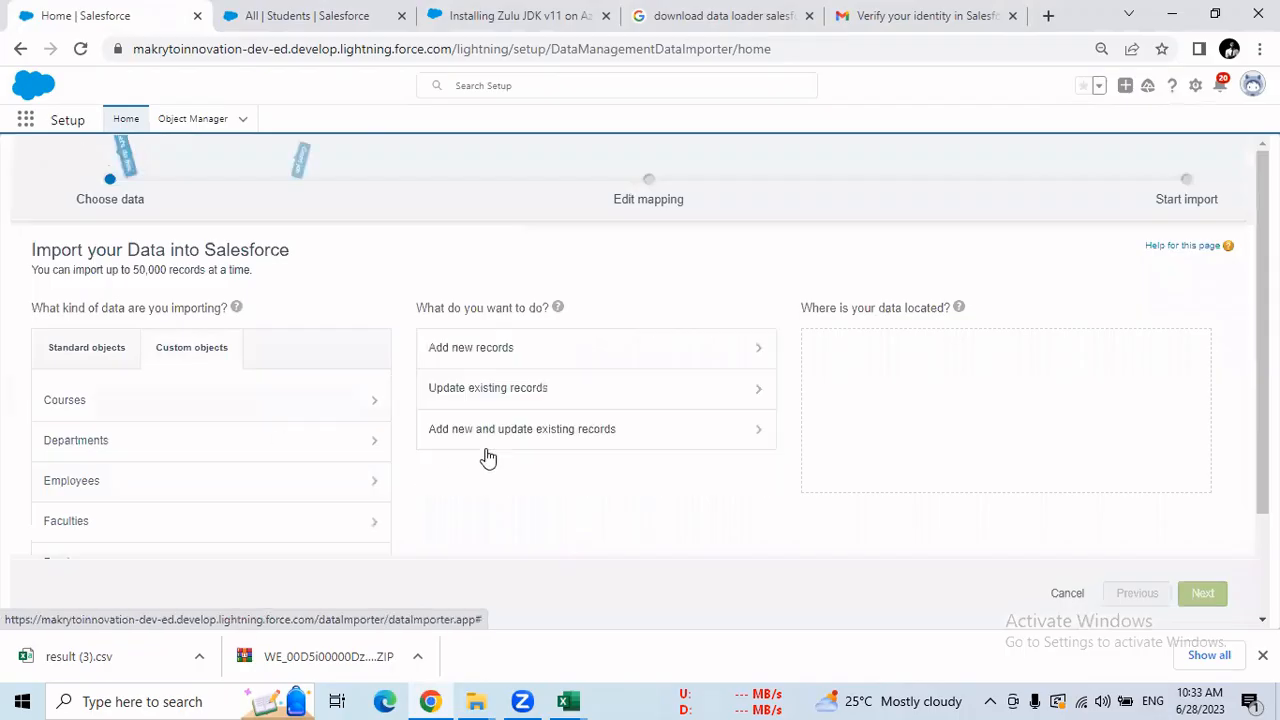
Add new and update existing records matched by Salesforce.com ID, with Student__c.csv as the file.
left_click(714, 432)
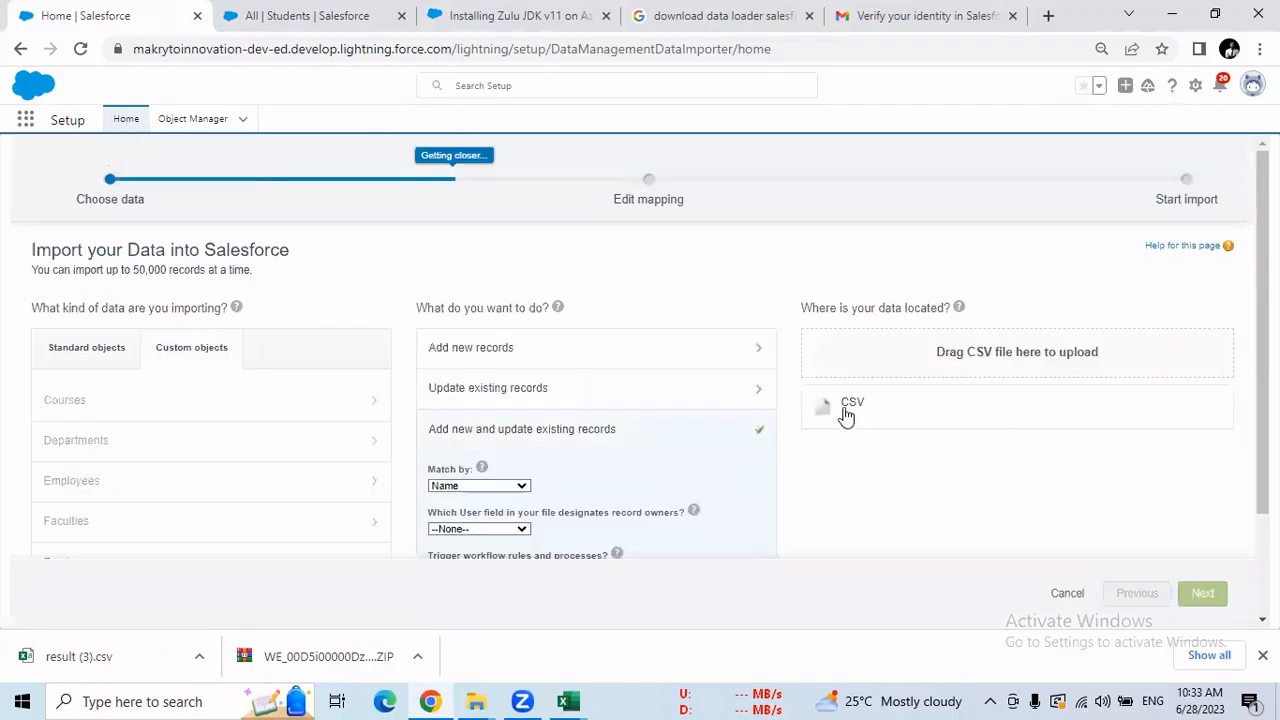
left_click(846, 412)
left_click(490, 488)
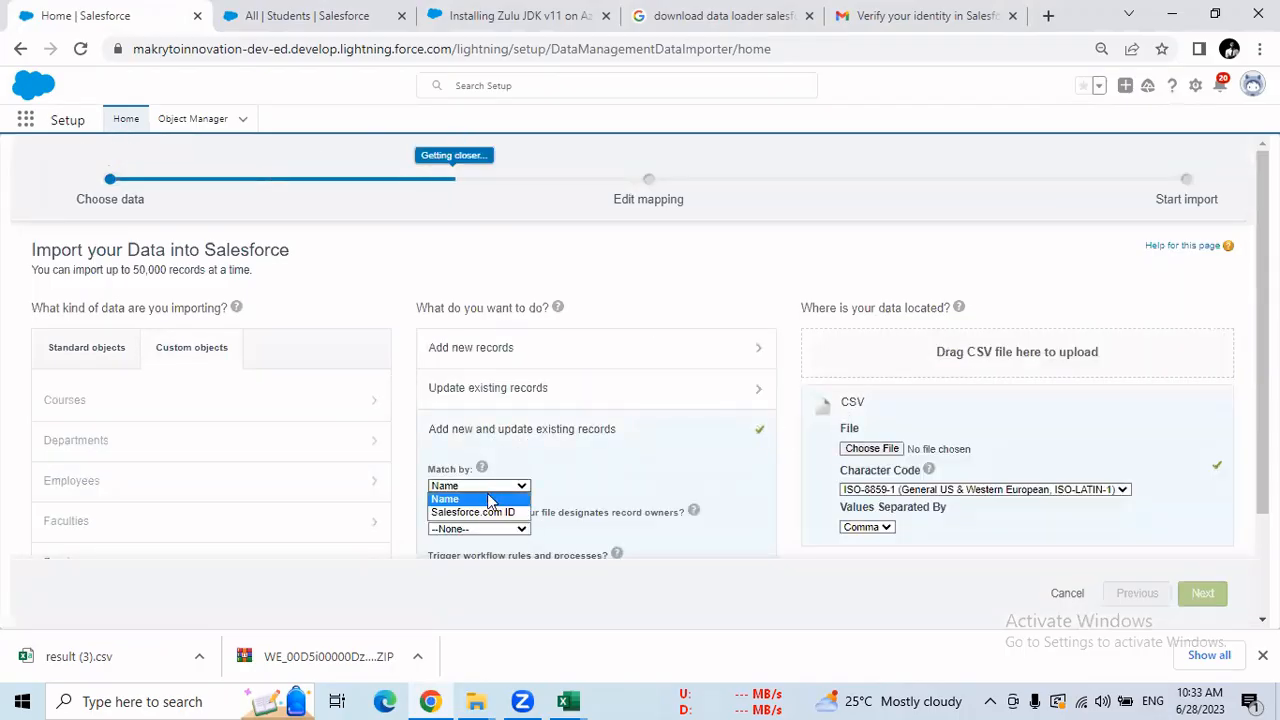
left_click(489, 513)
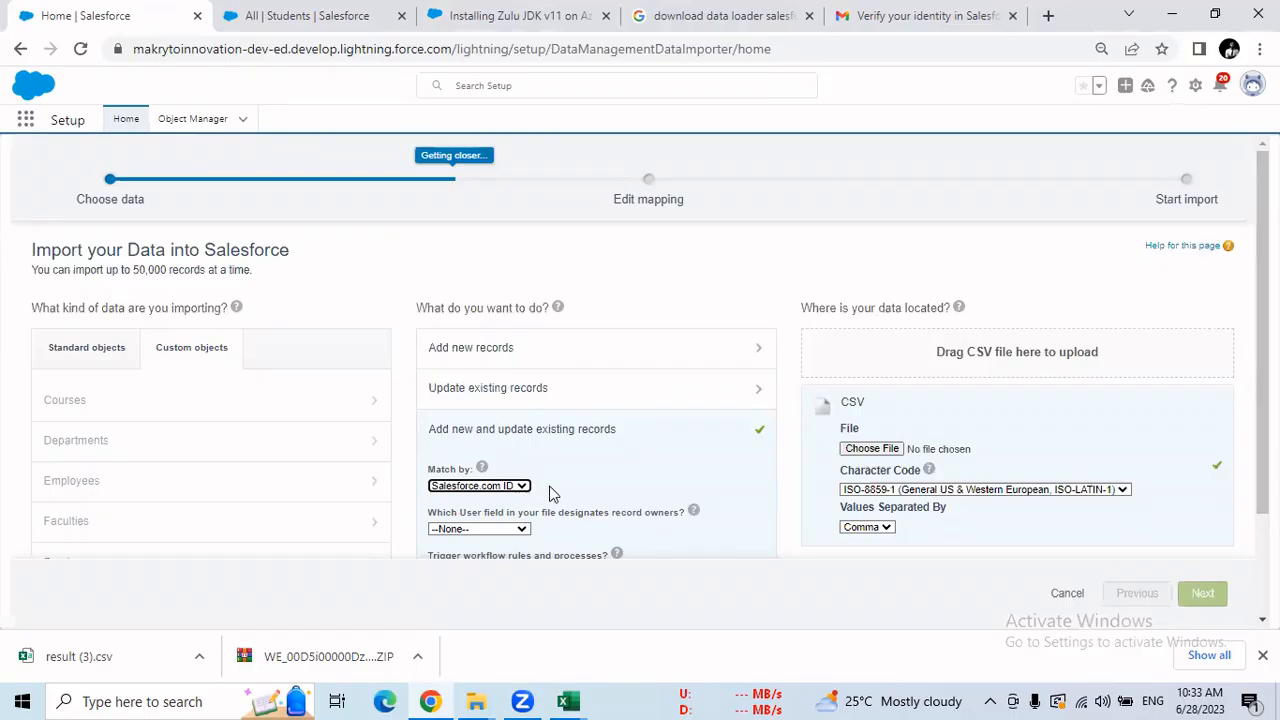
left_click(900, 452)
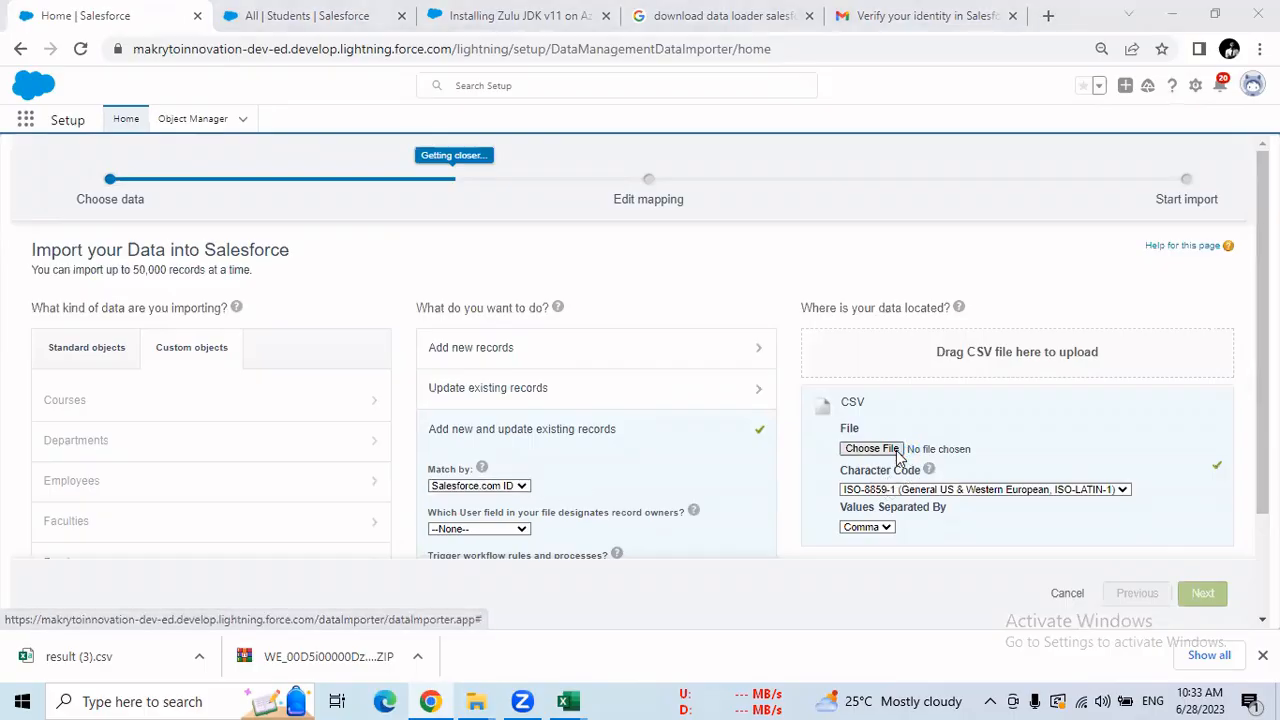
left_click(330, 158)
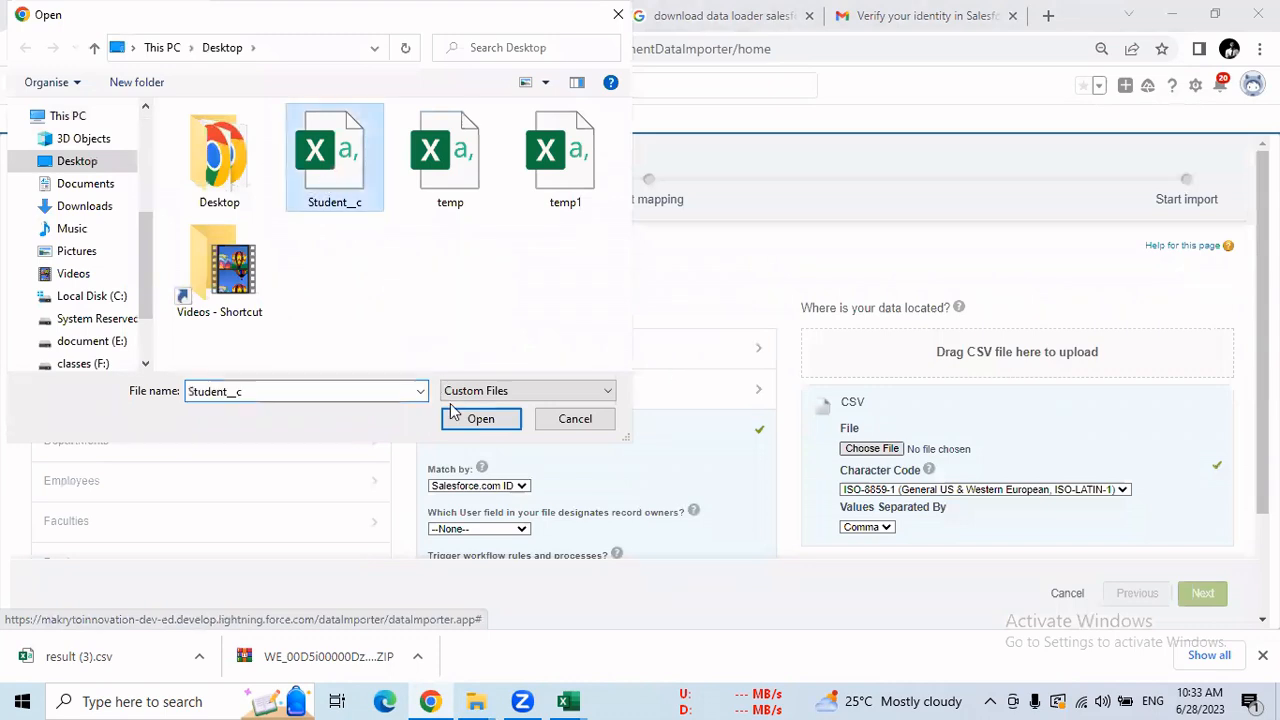
left_click(466, 420)
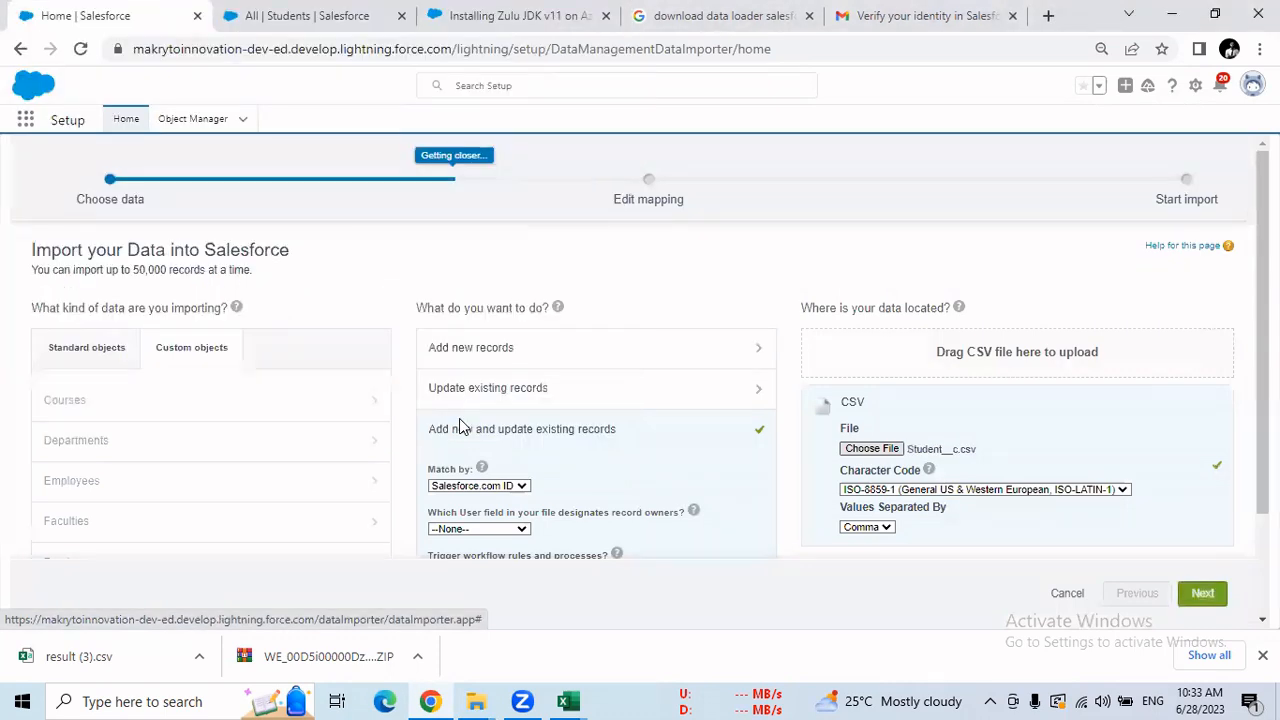
Map the Student Name, Student Email Id and Degree columns to their matching fields.
left_click(1203, 595)
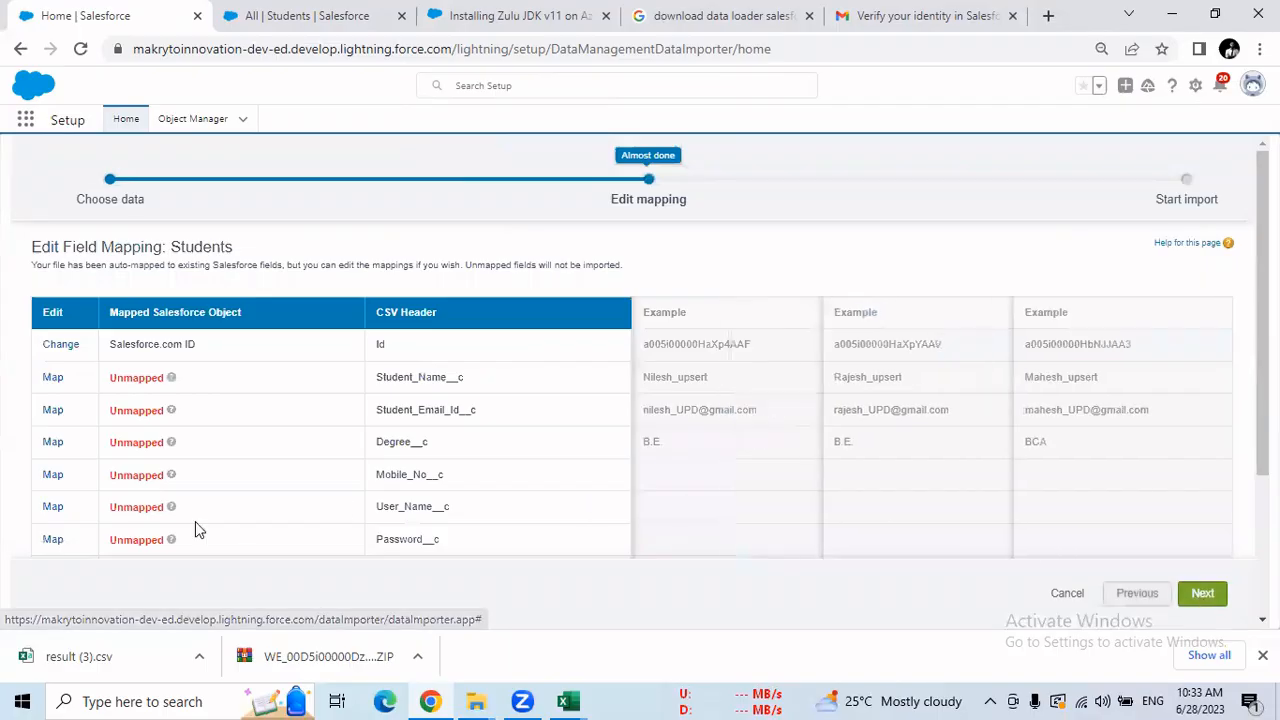
left_click(52, 380)
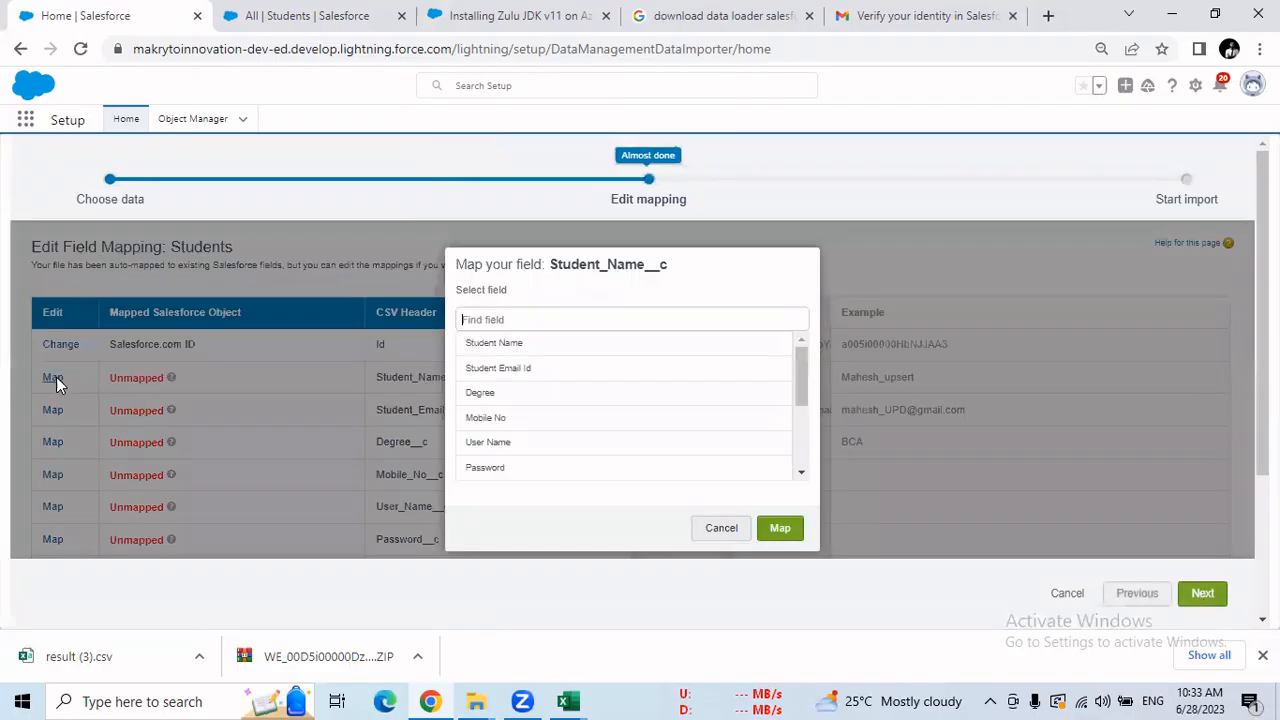
left_click(512, 346)
left_click(778, 530)
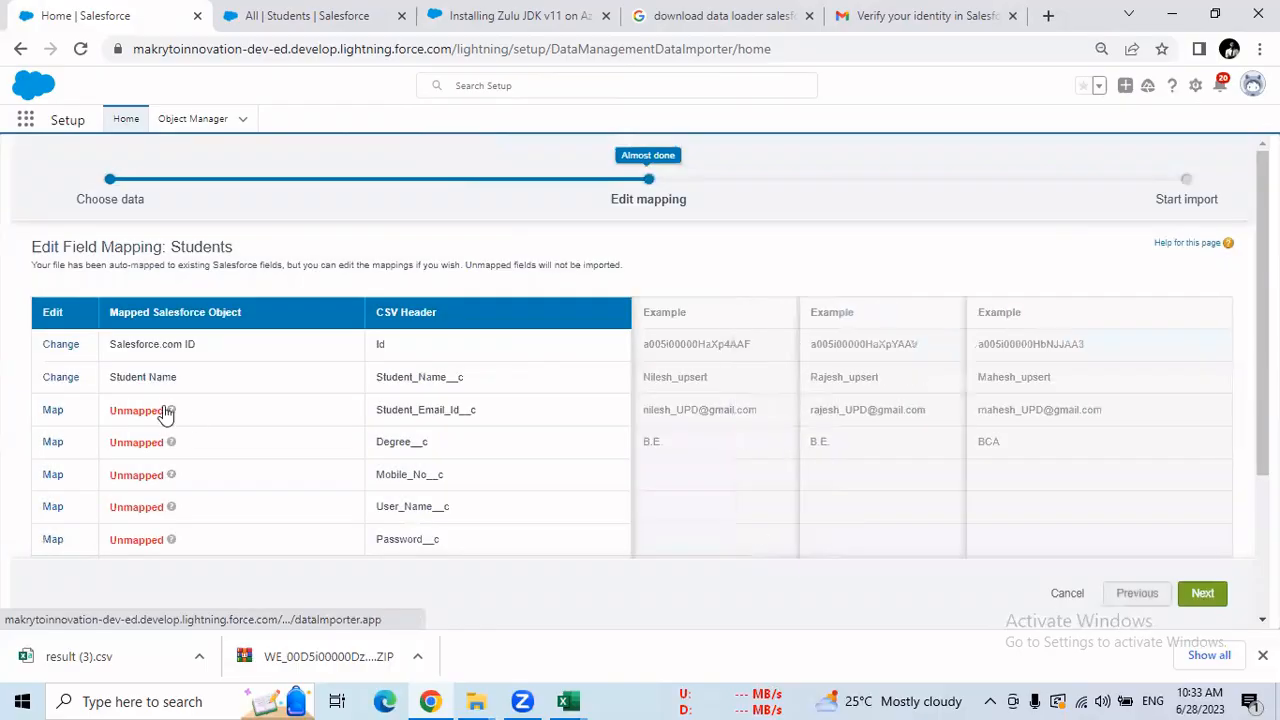
left_click(53, 412)
left_click(527, 367)
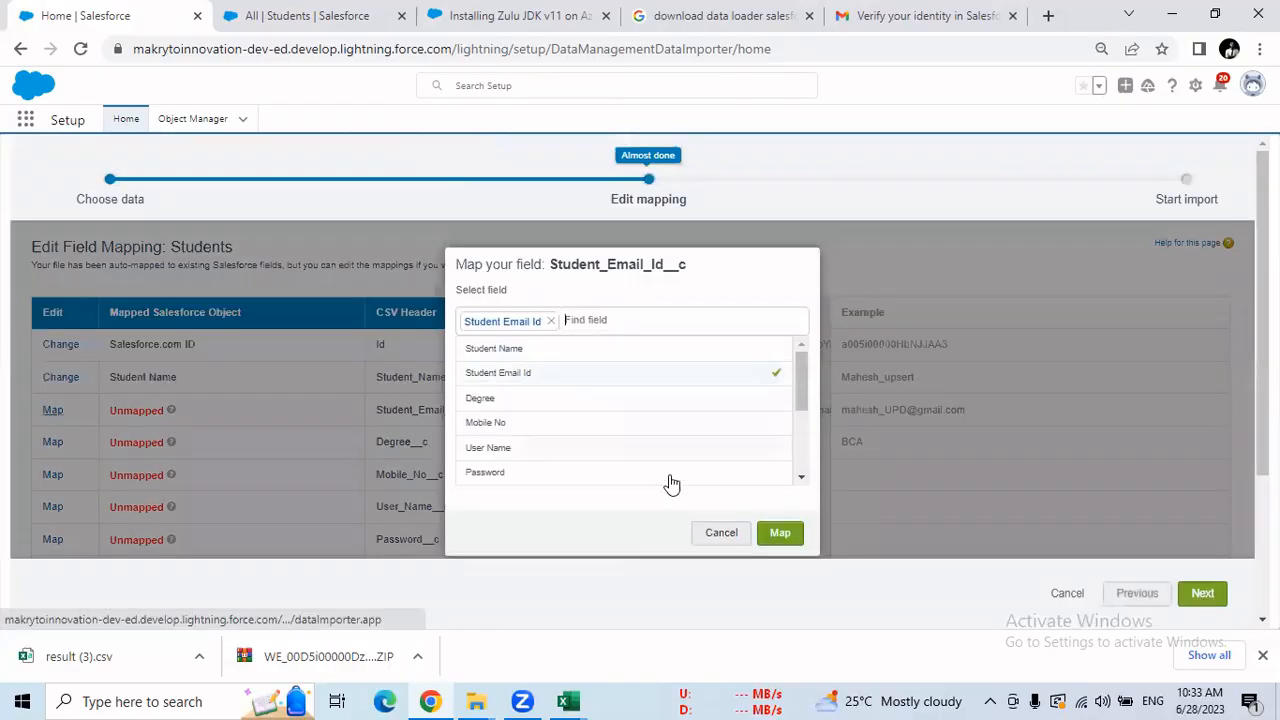
left_click(784, 530)
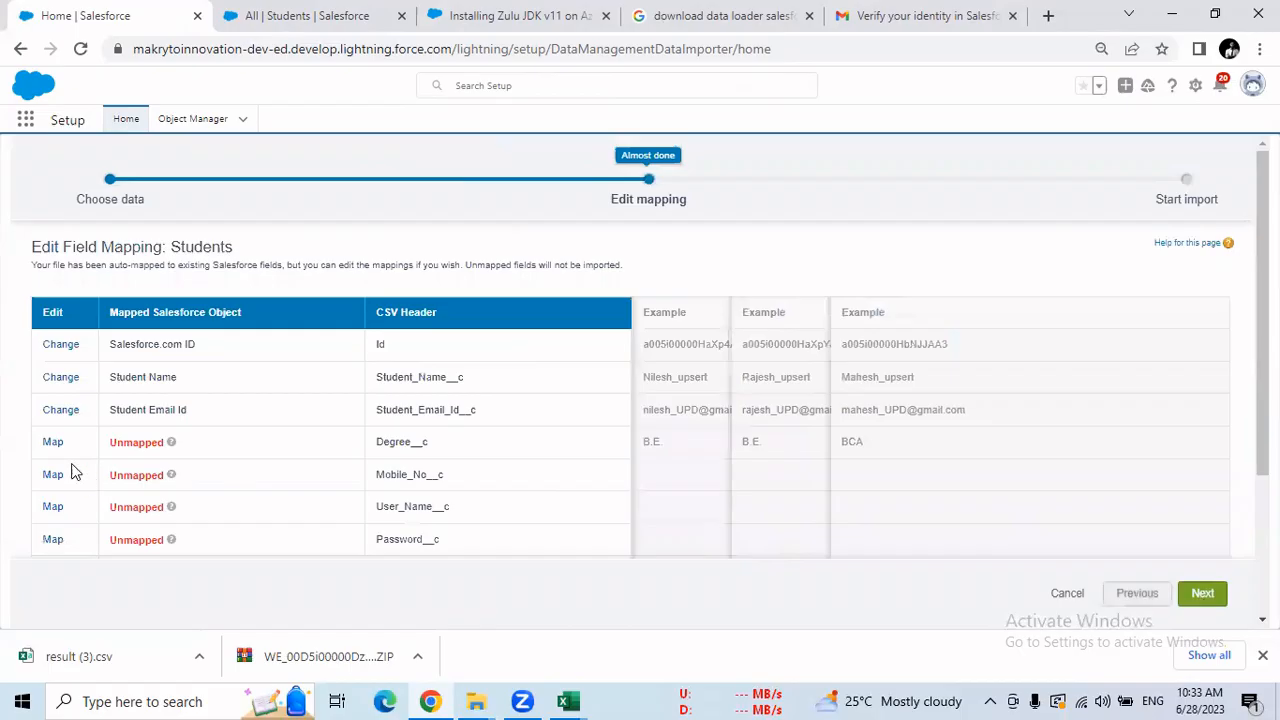
left_click(52, 442)
left_click(483, 394)
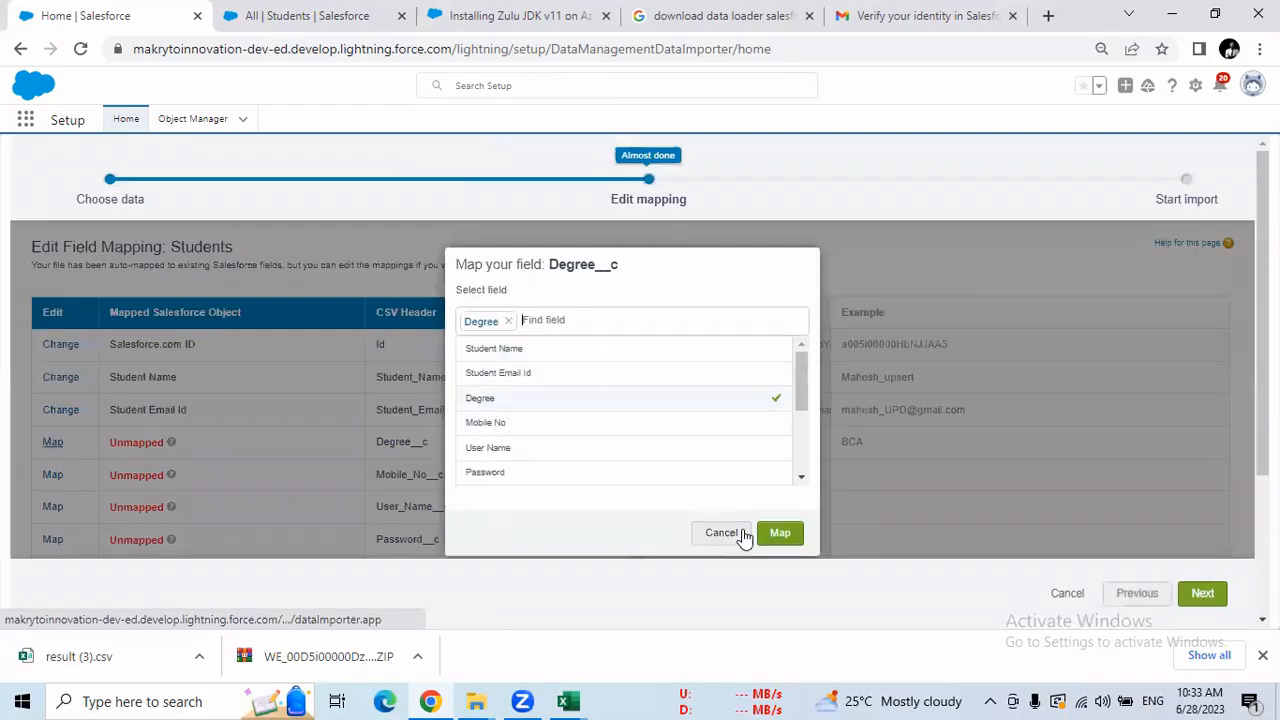
left_click(776, 530)
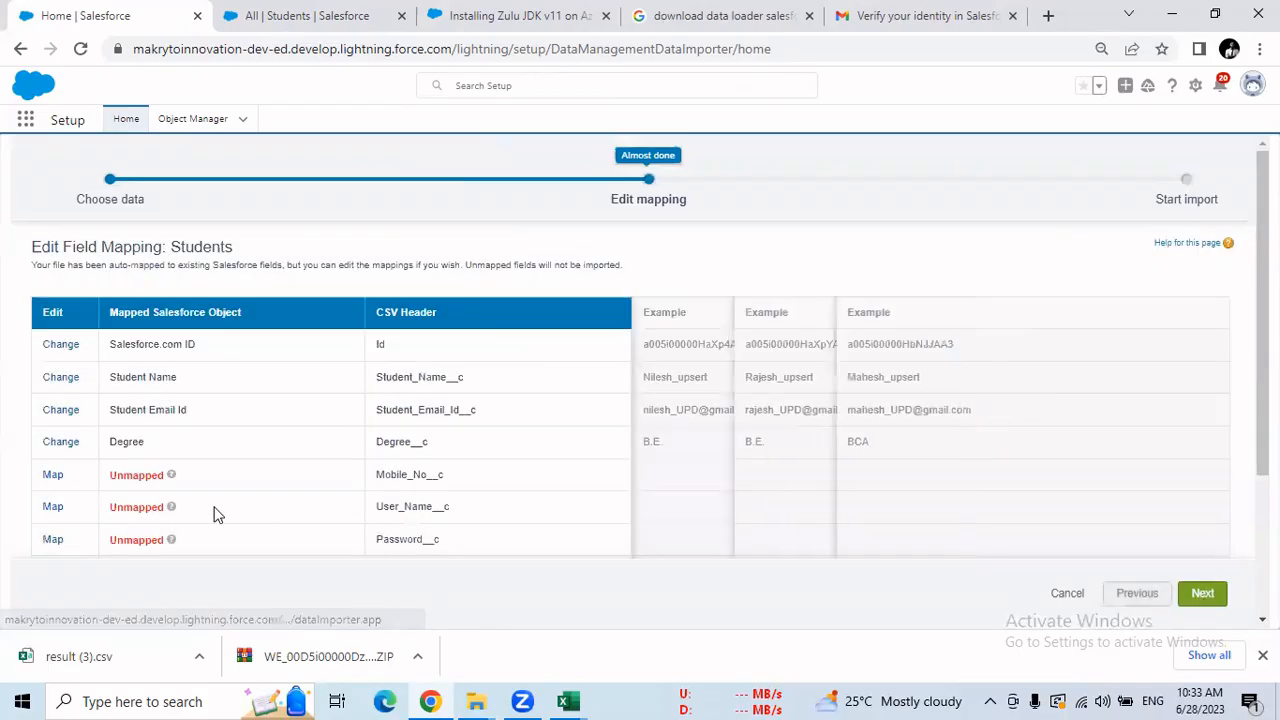
Map the Mobile No, User Name and Password columns to their matching fields.
left_click(53, 475)
left_click(488, 422)
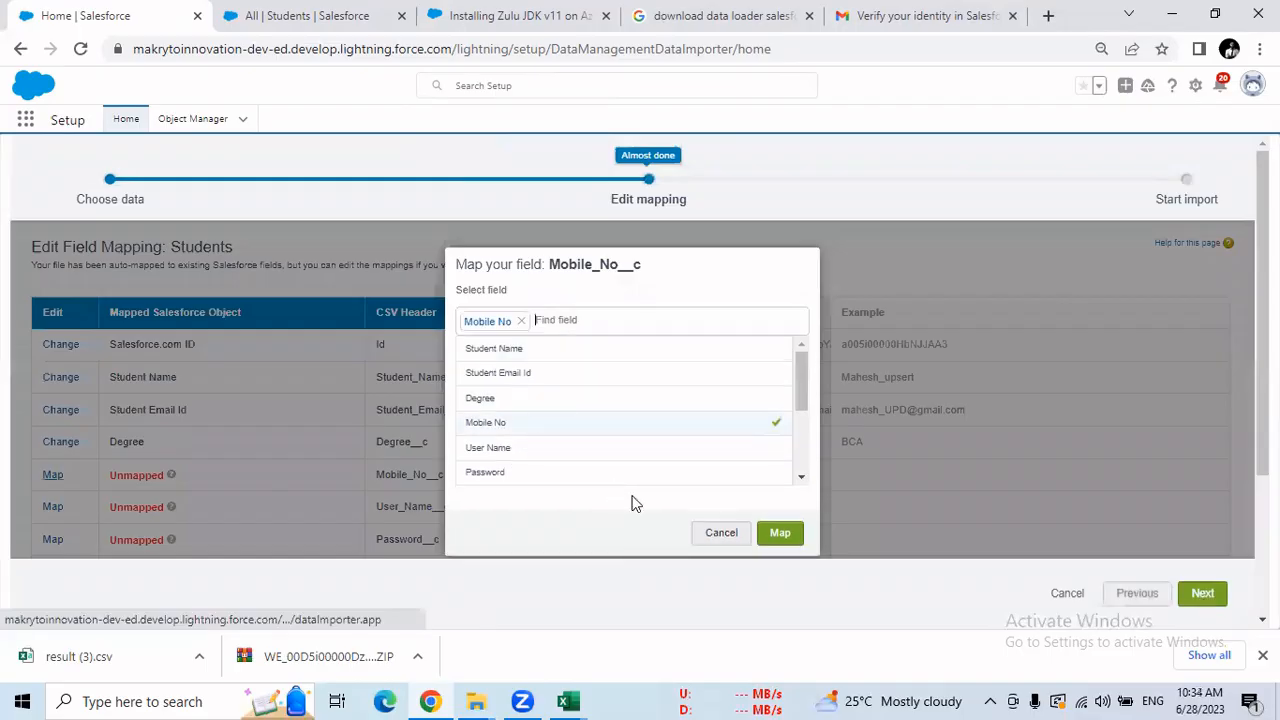
left_click(776, 532)
left_click(52, 507)
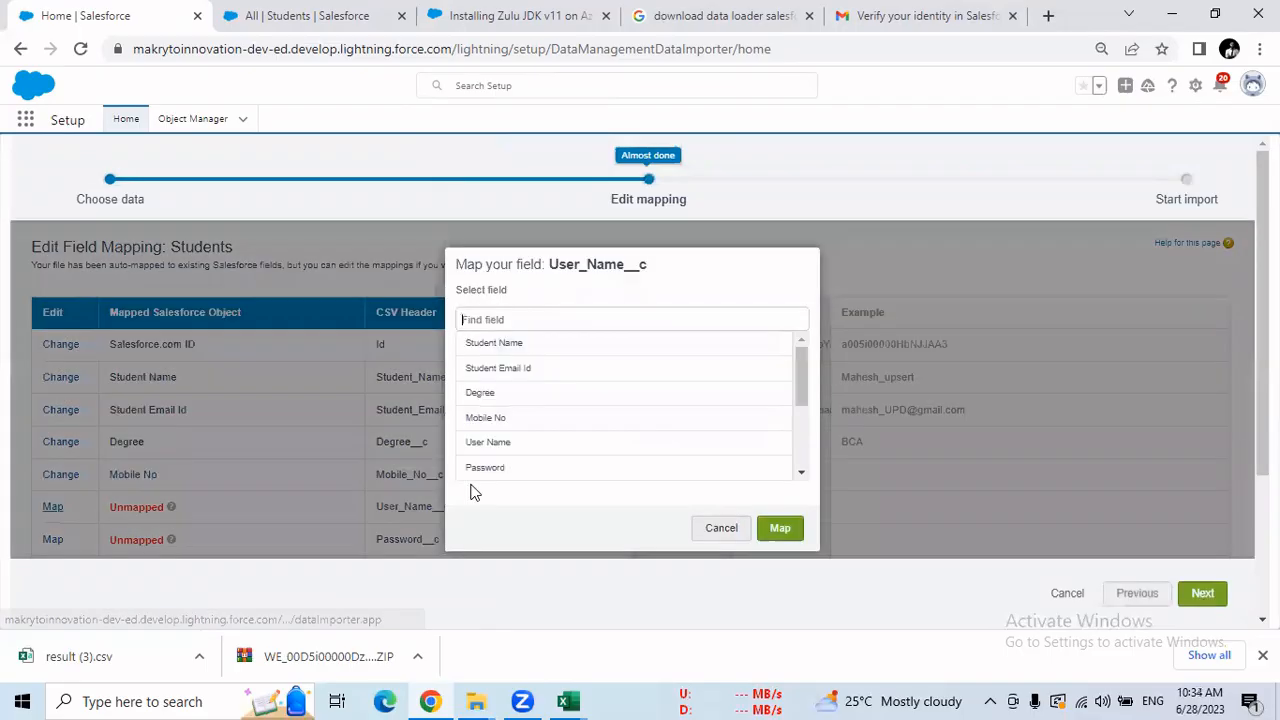
left_click(488, 447)
left_click(780, 533)
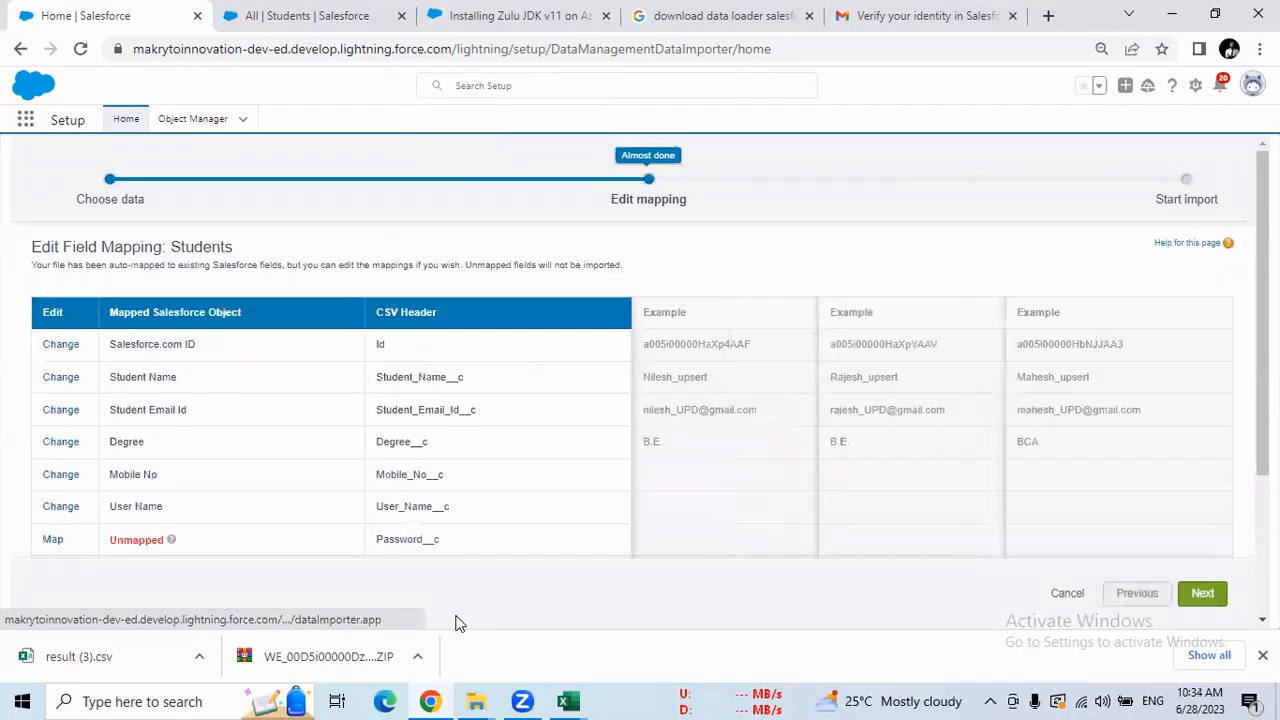
left_click(52, 539)
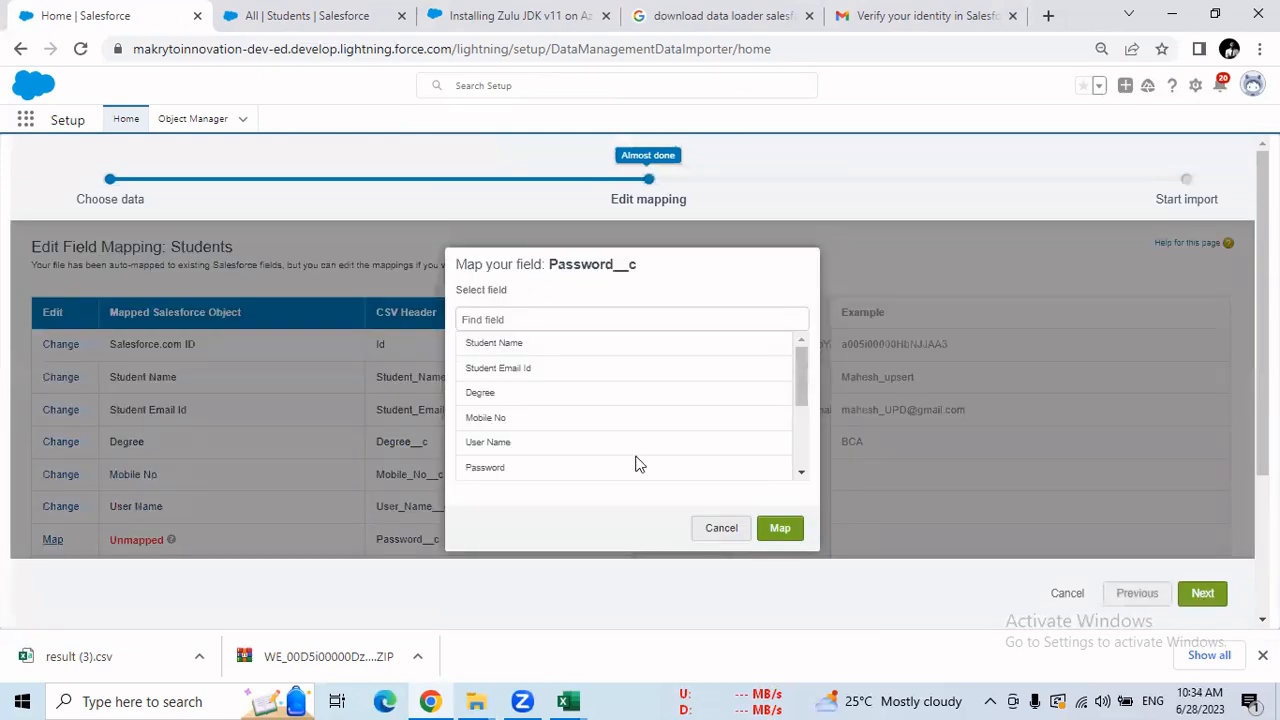
left_click(557, 472)
left_click(780, 533)
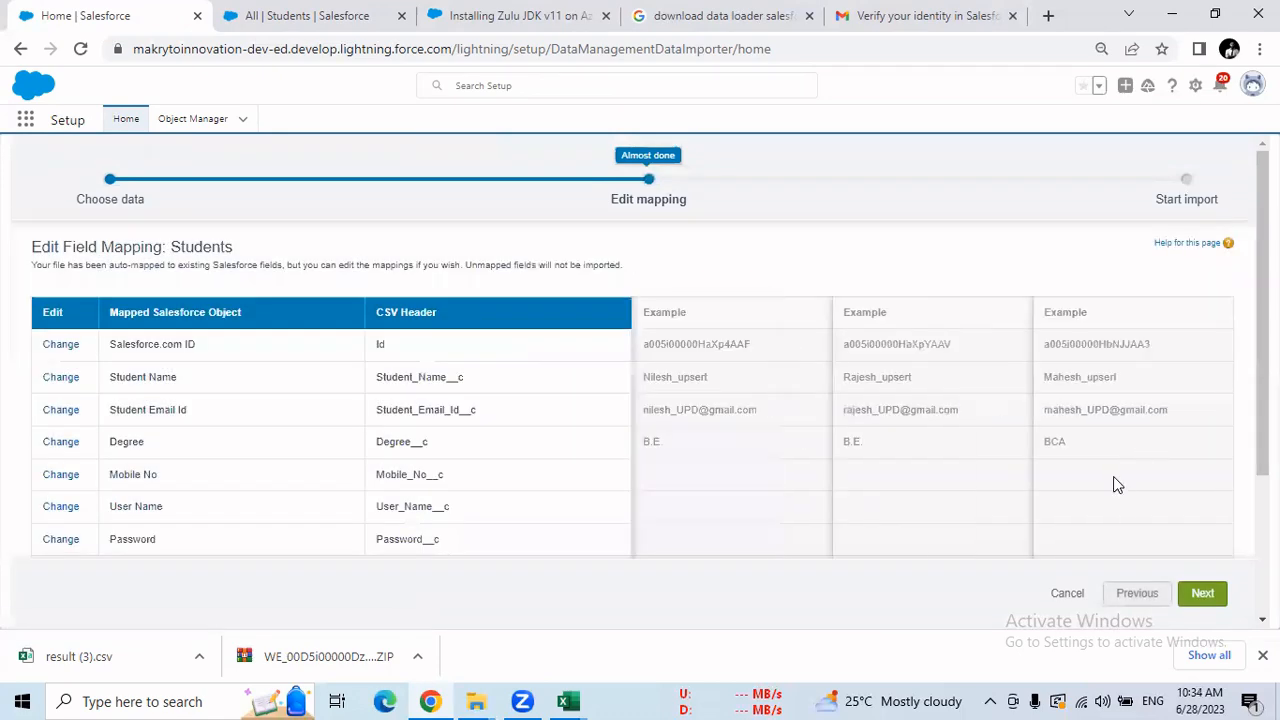
Map the Country, State and Section columns, then continue to the review step.
scroll(1228, 410, "down", 3)
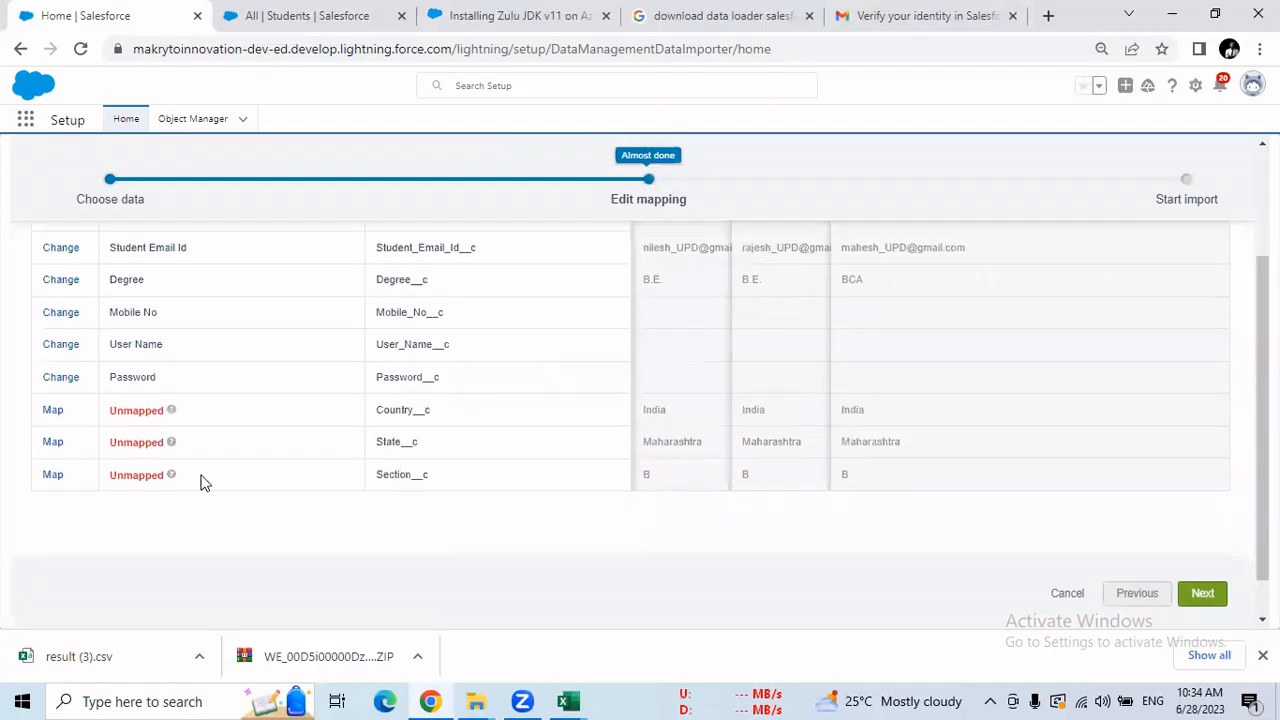
left_click(53, 413)
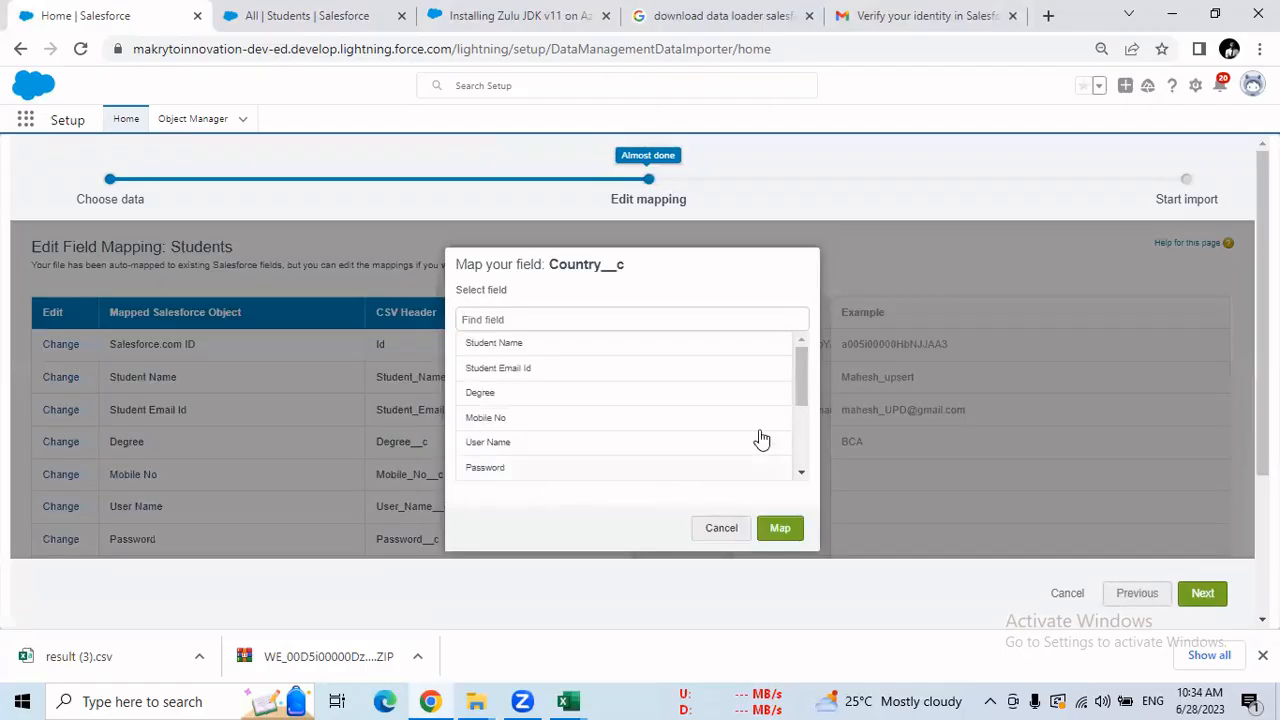
scroll(551, 446, "down", 3)
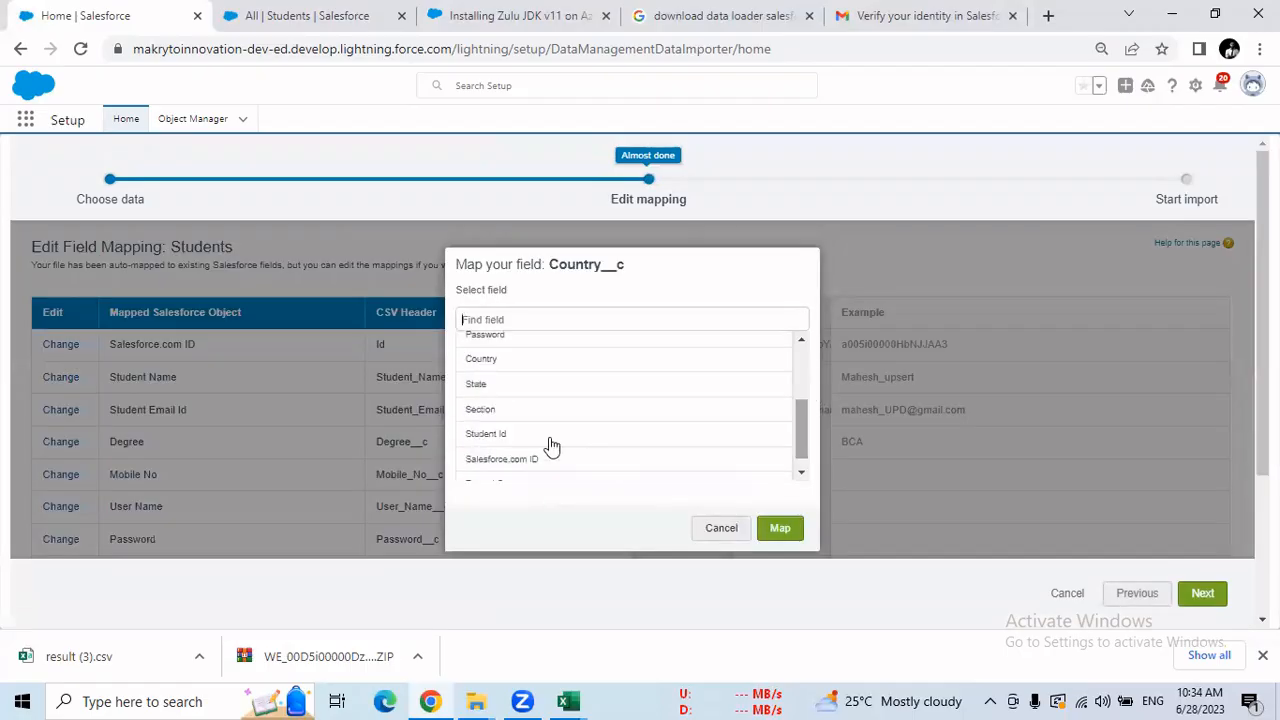
left_click(481, 364)
left_click(779, 535)
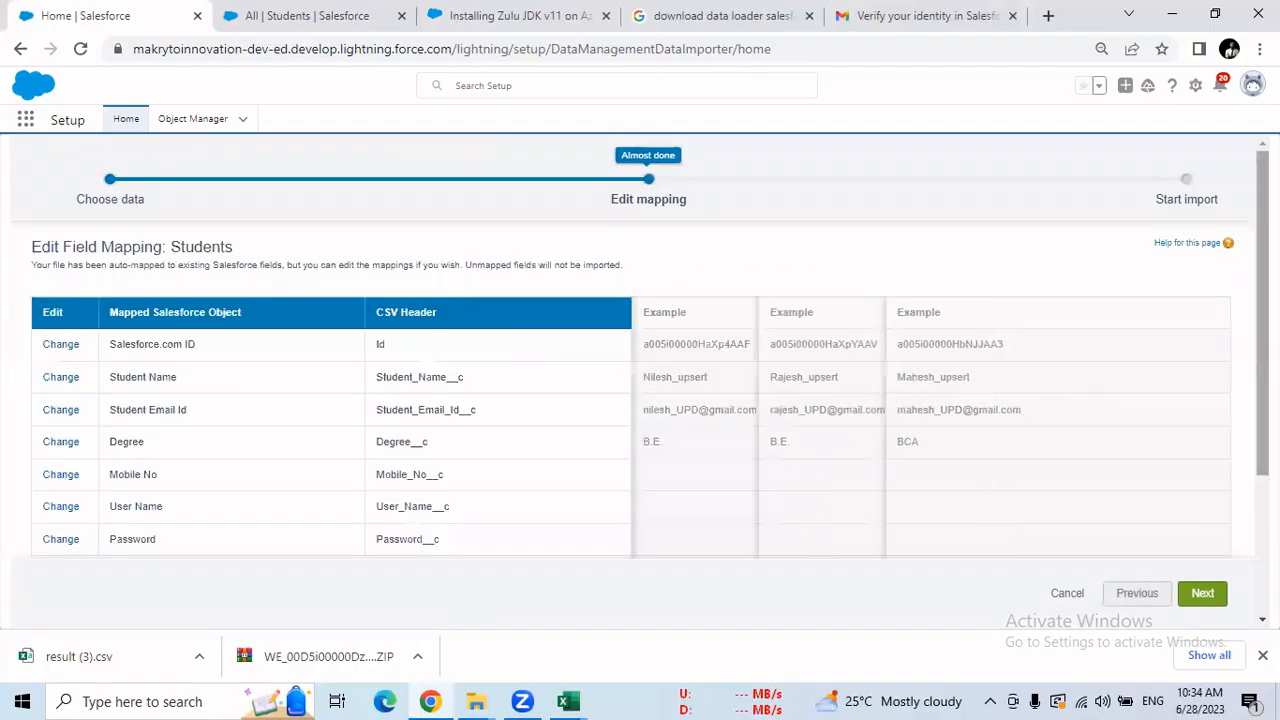
scroll(1186, 386, "down", 2)
scroll(163, 470, "down", 1)
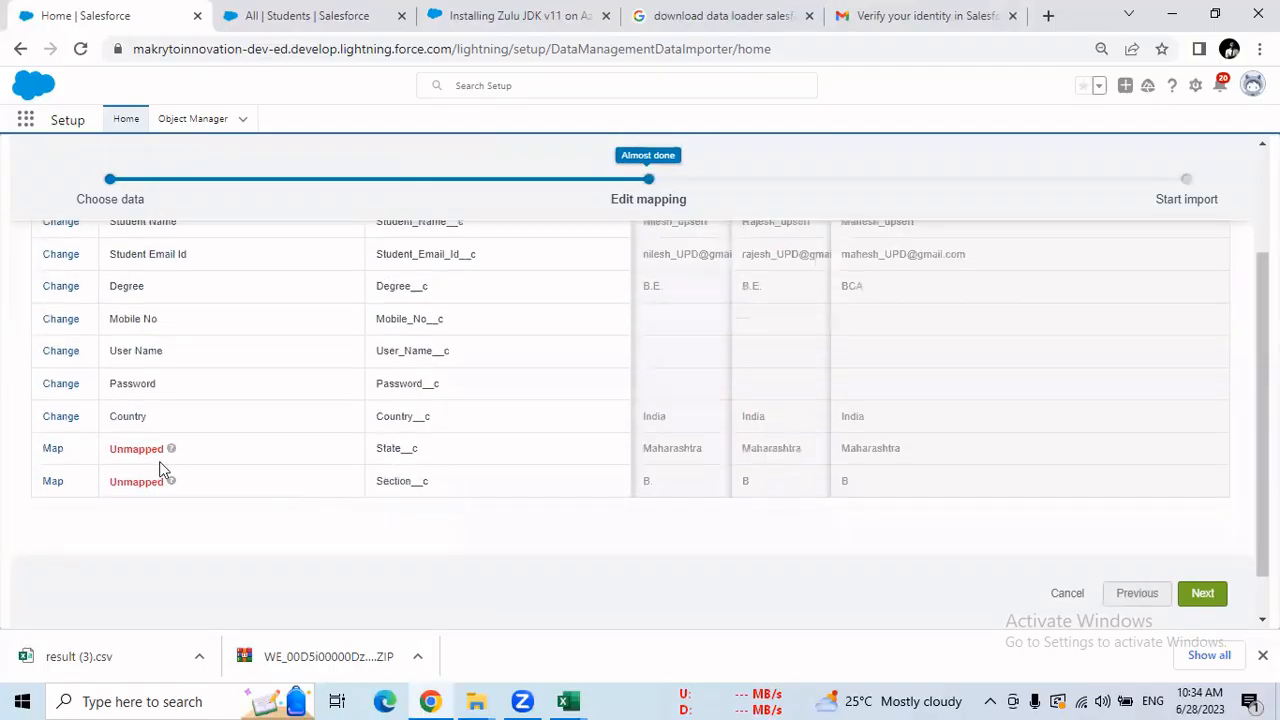
left_click(52, 452)
scroll(586, 451, "down", 3)
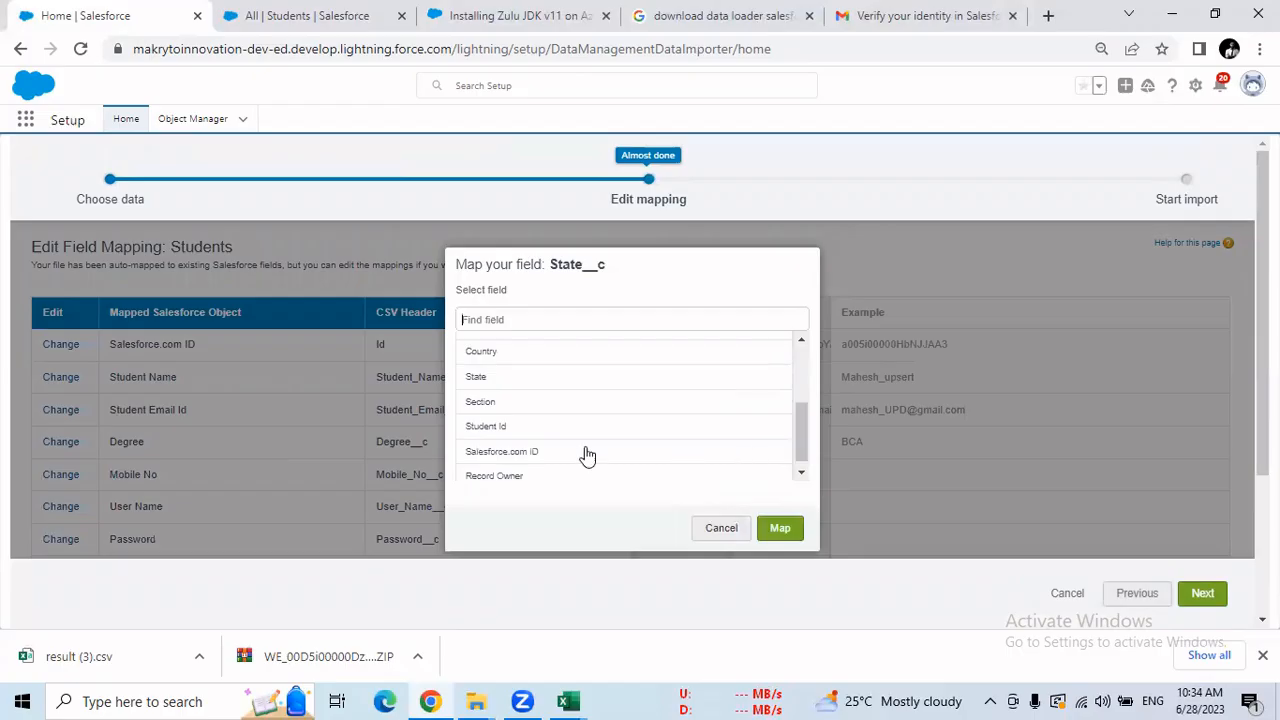
left_click(477, 379)
left_click(780, 537)
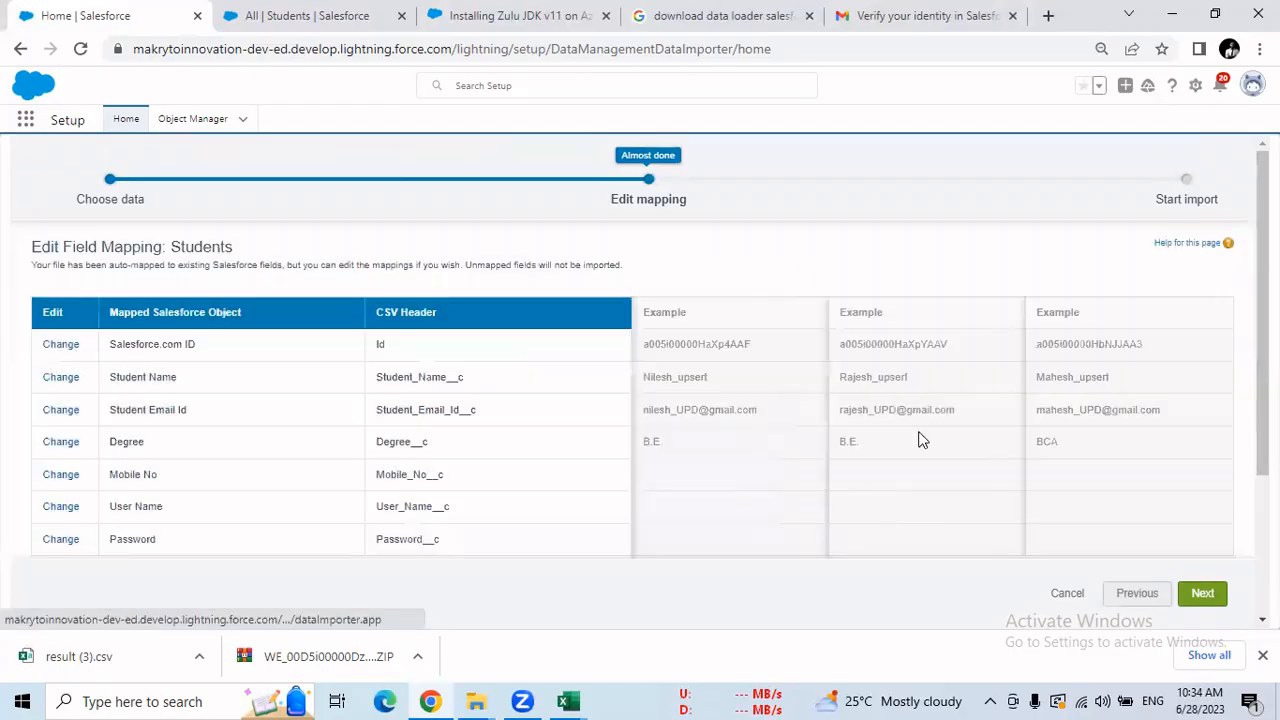
scroll(938, 494, "down", 2)
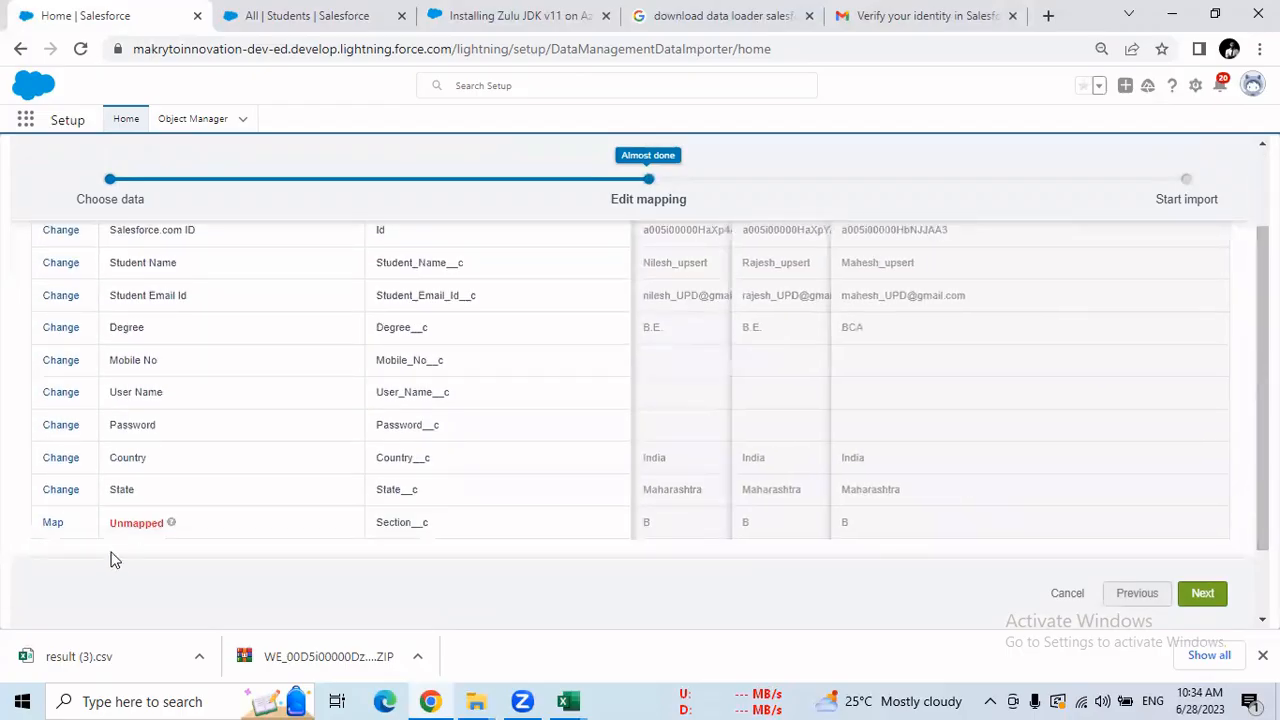
left_click(55, 523)
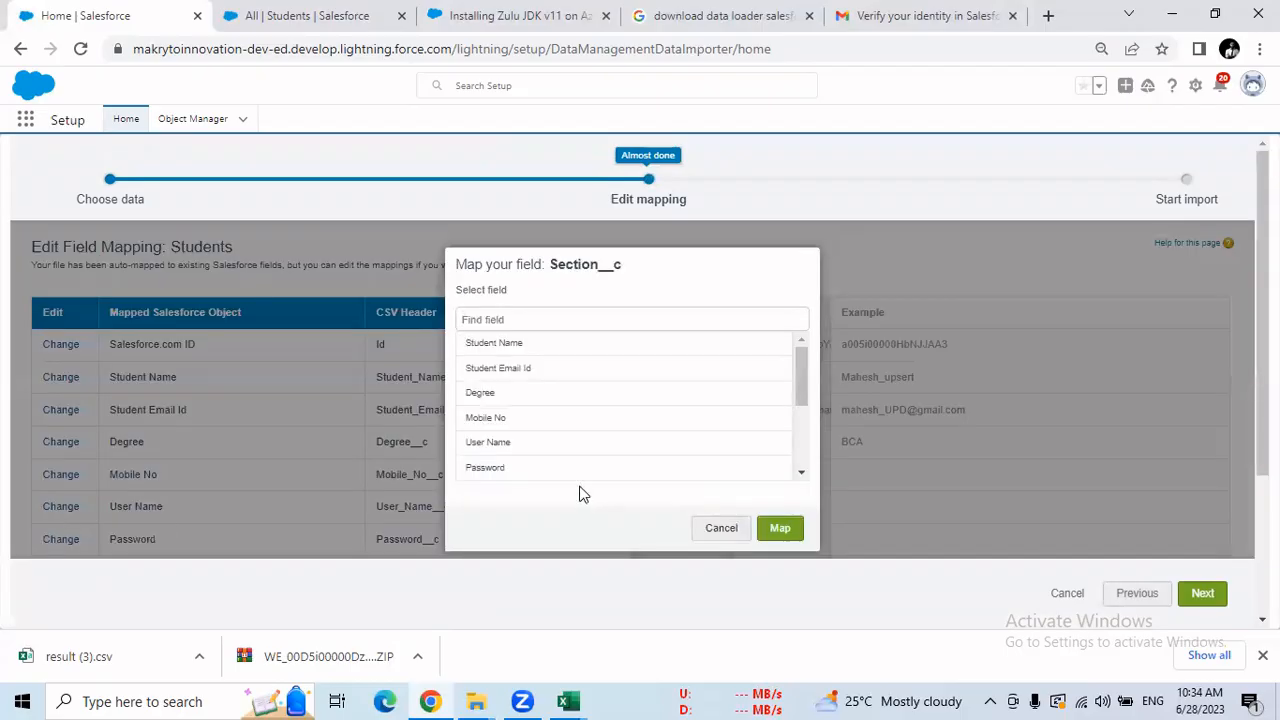
left_click_drag(810, 393, 803, 451)
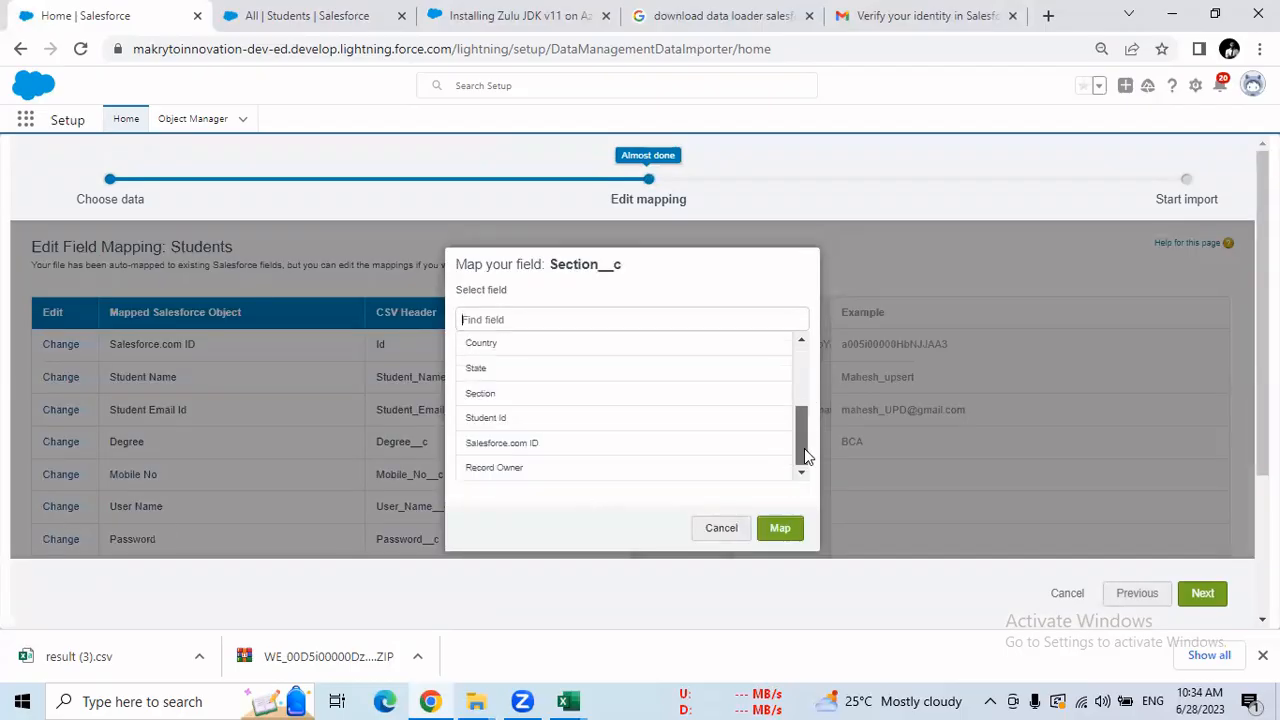
left_click(486, 399)
left_click(779, 533)
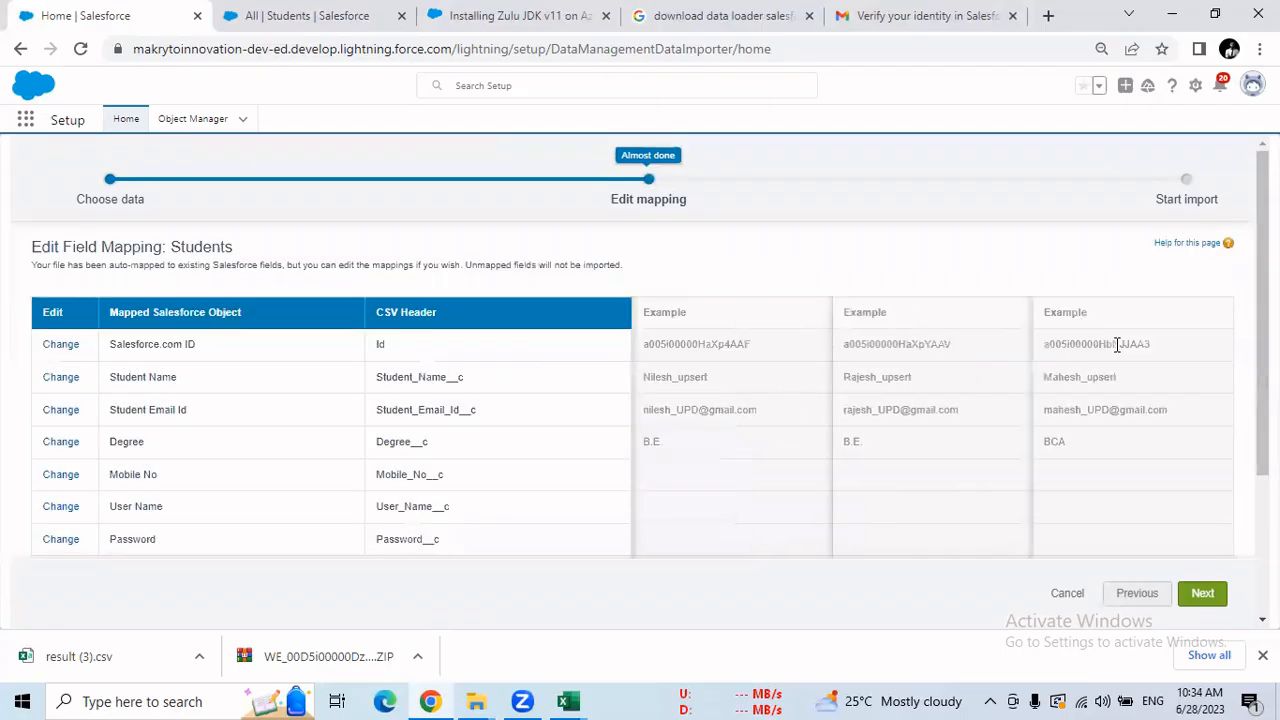
left_click_drag(1263, 410, 1263, 506)
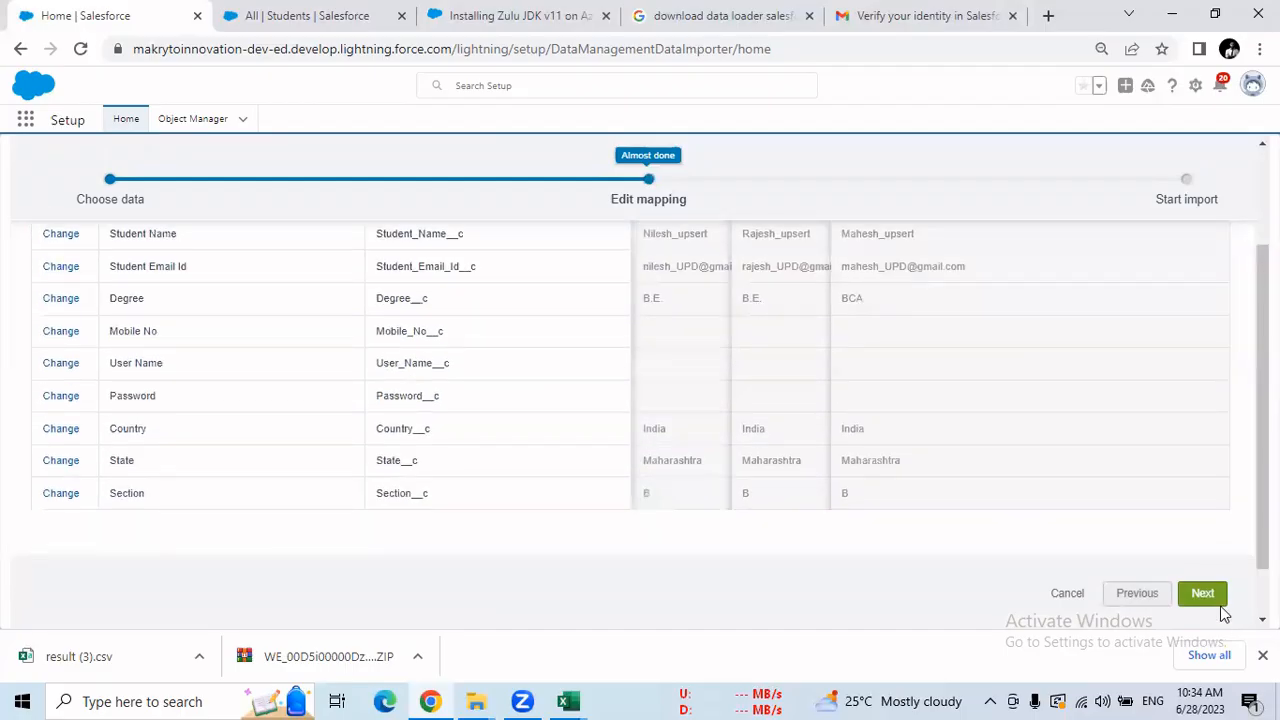
left_click(1205, 595)
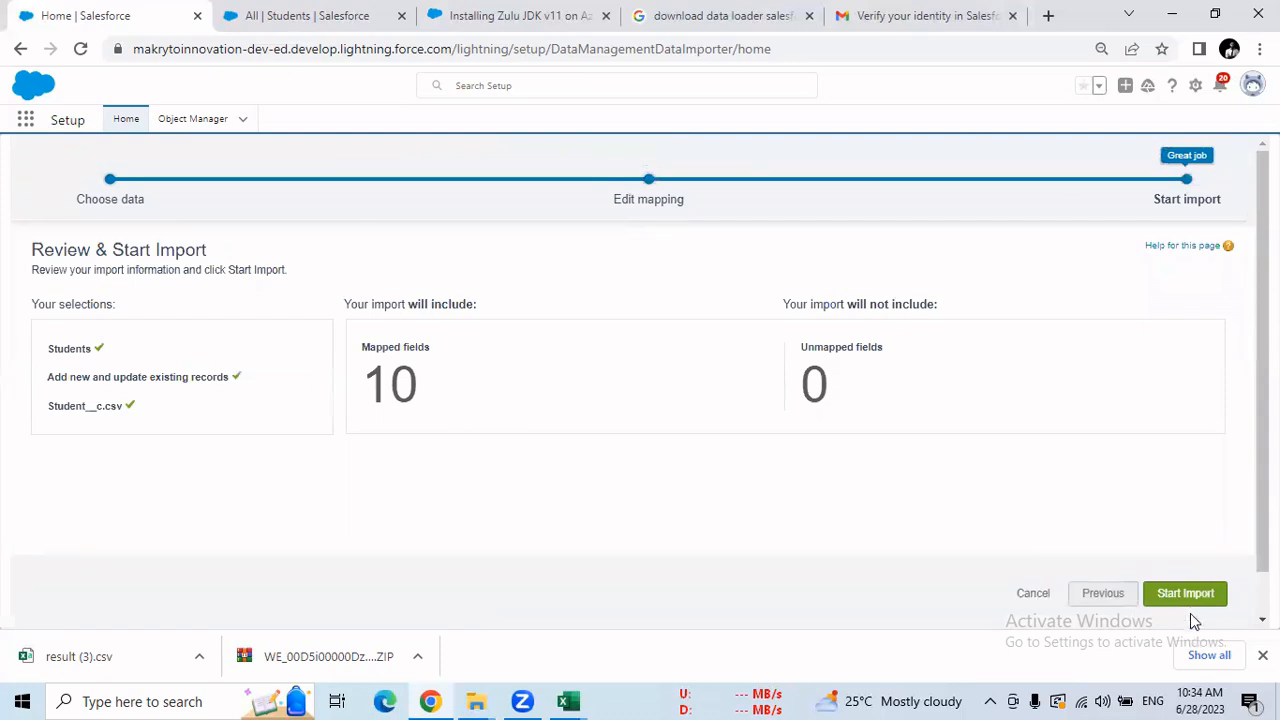
Start the Student import and go to its Bulk Data Load Job status page.
left_click(1187, 595)
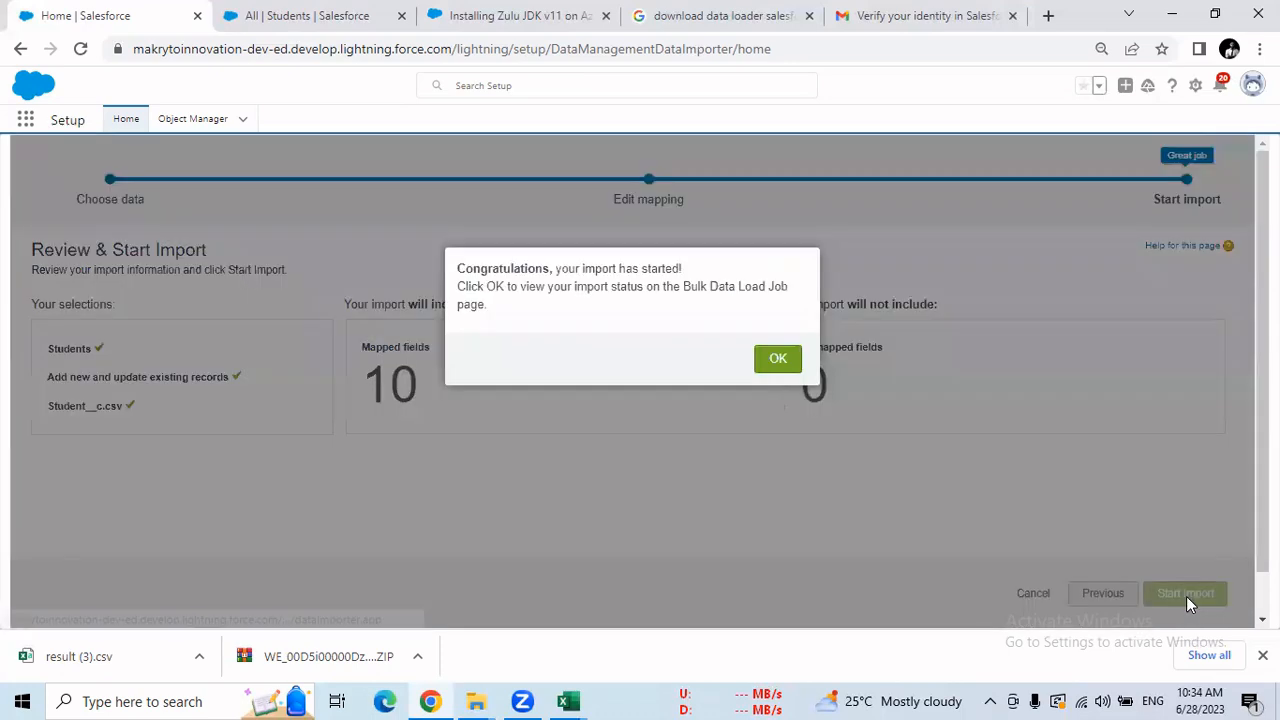
left_click(778, 361)
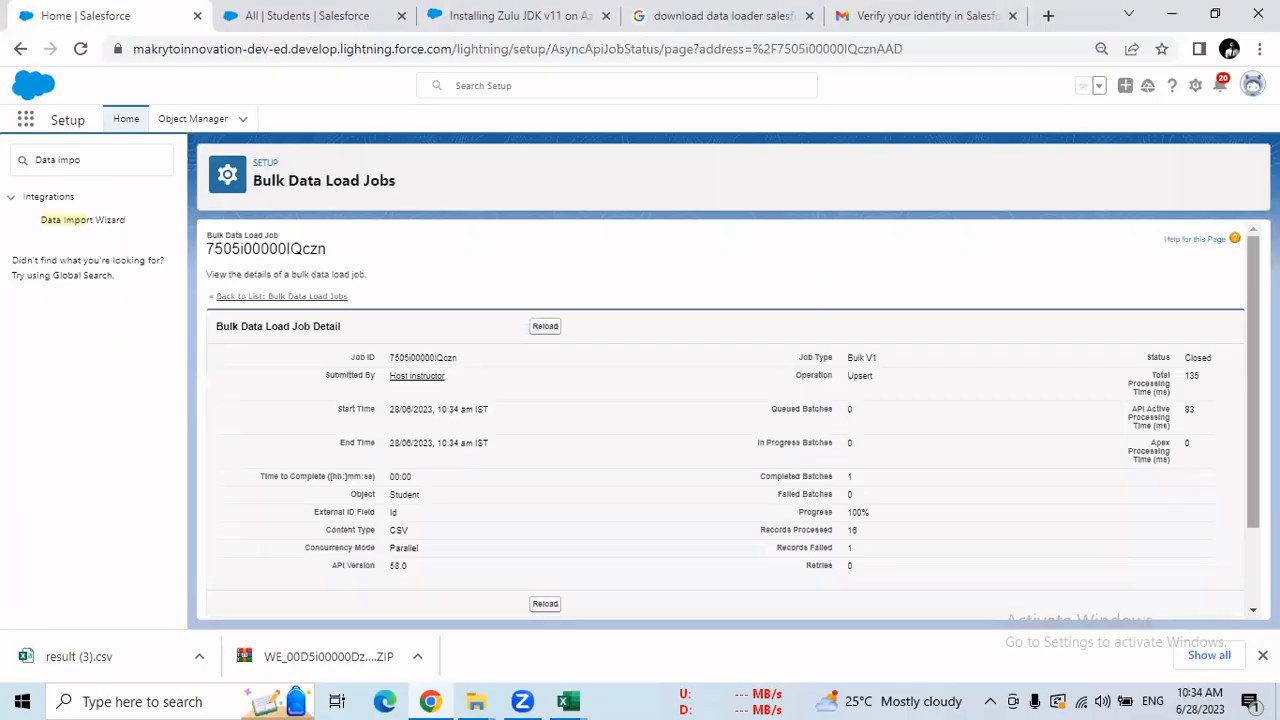
Download the batch result as result (4).csv and open it.
scroll(1055, 572, "down", 2)
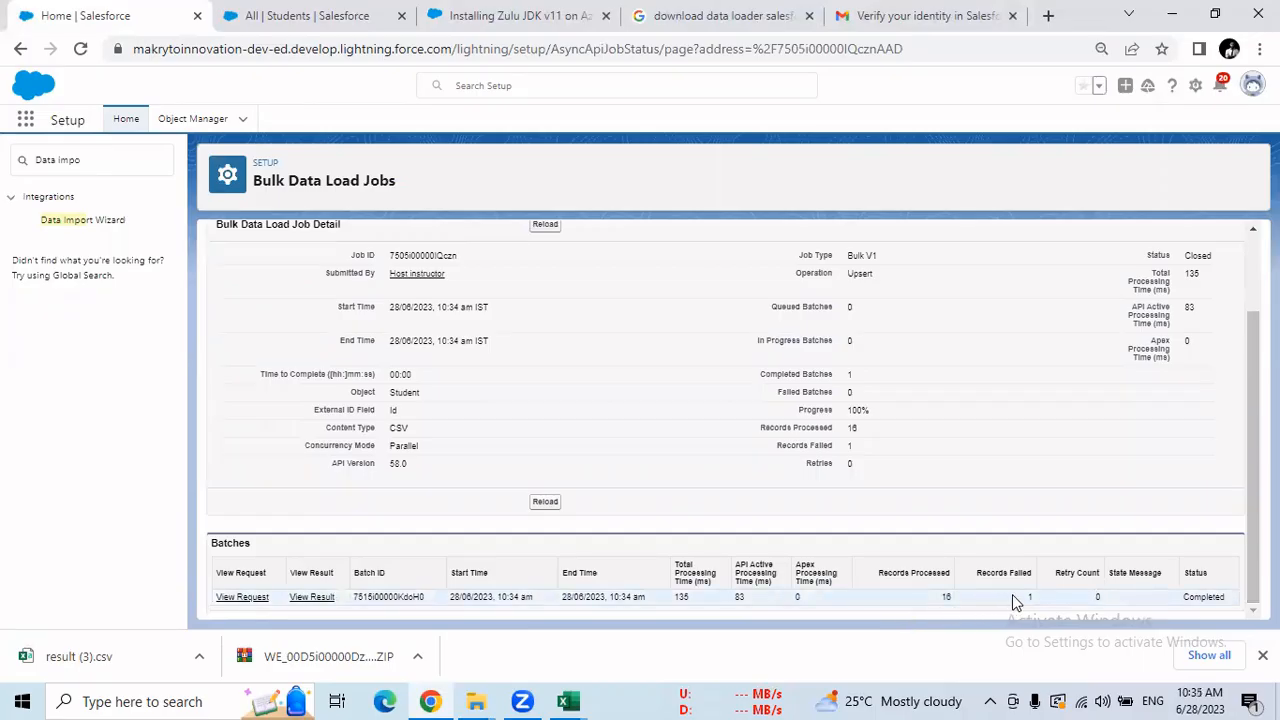
left_click(311, 597)
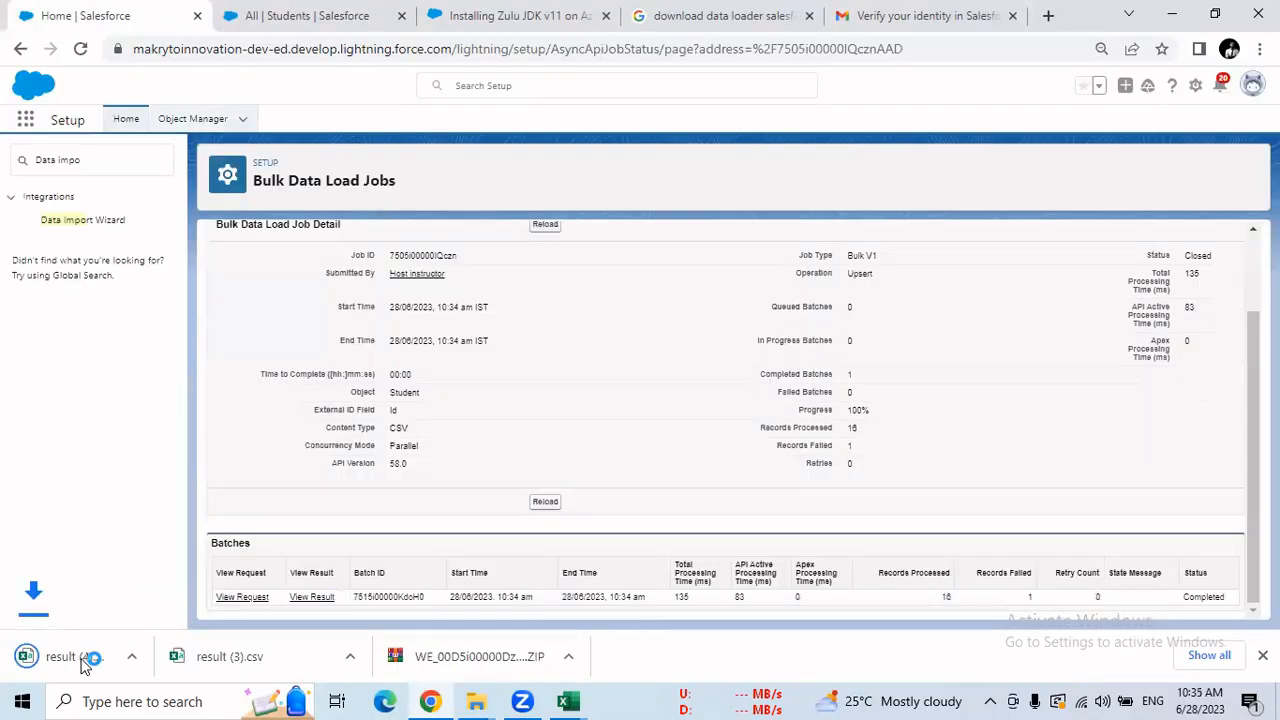
left_click(72, 656)
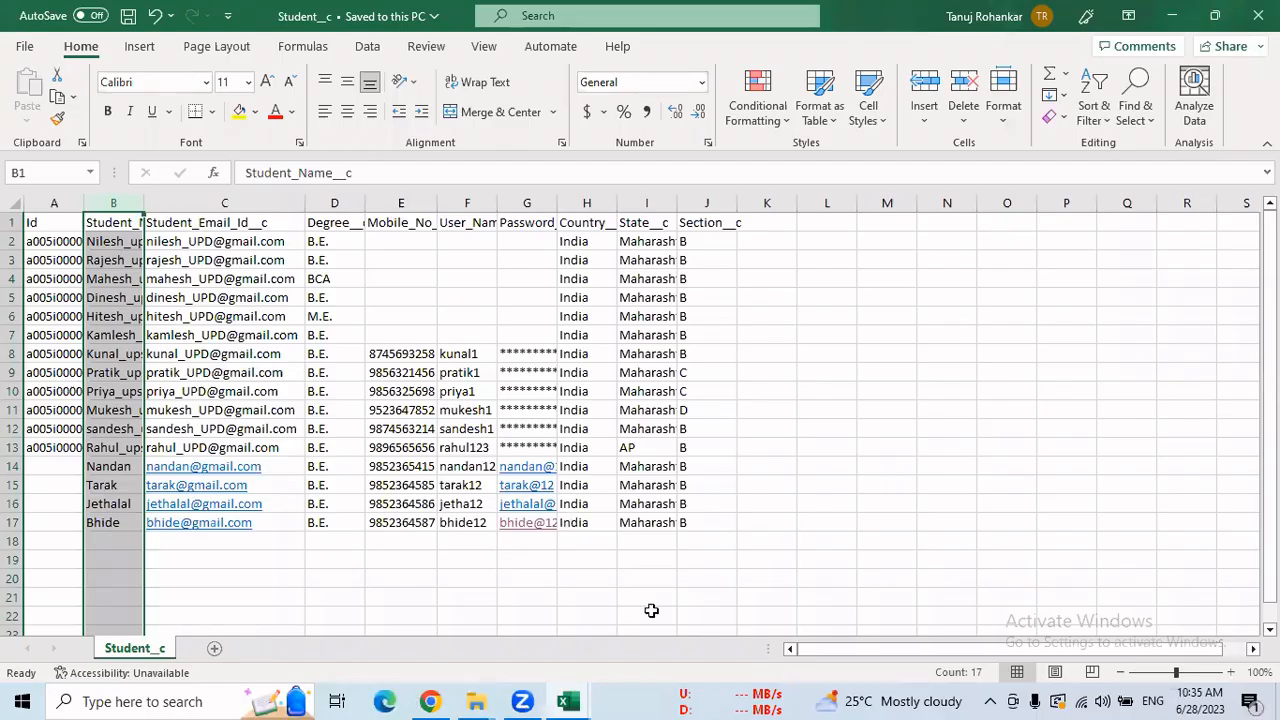
In result (4), inspect row 16's STRING_TOO_LONG Password error (max length 10).
mouse_move(575, 700)
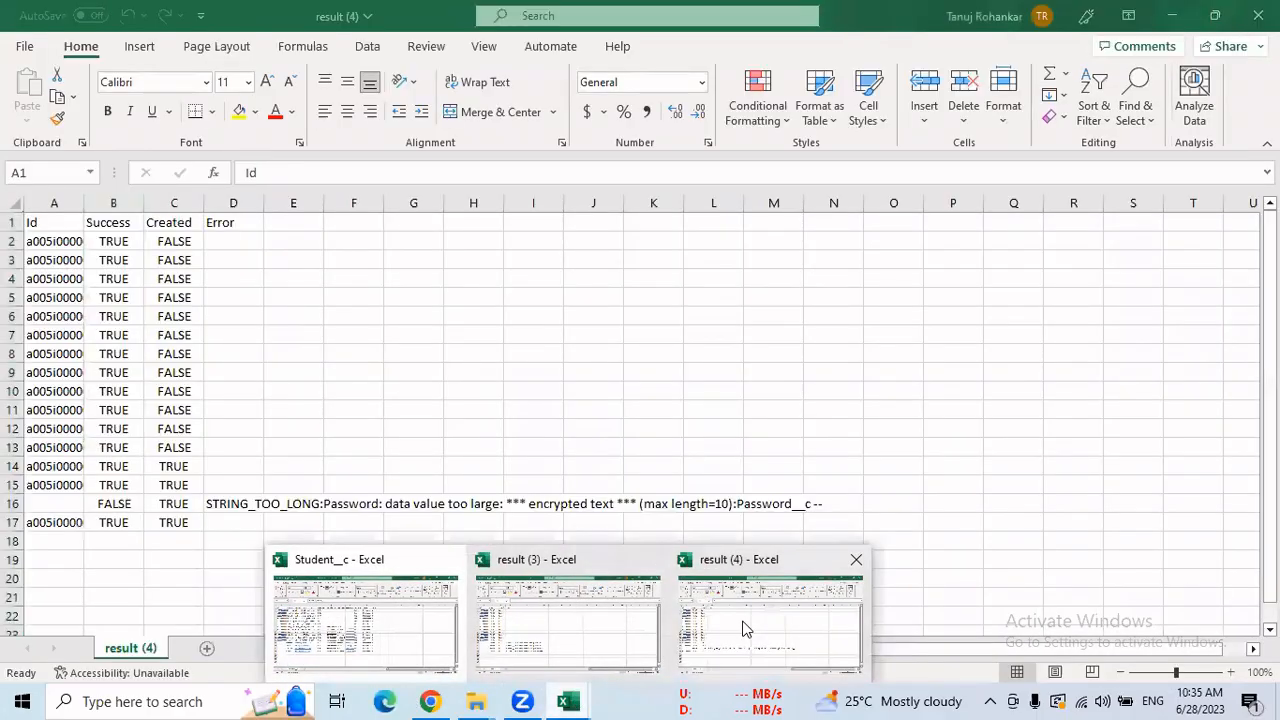
left_click(744, 628)
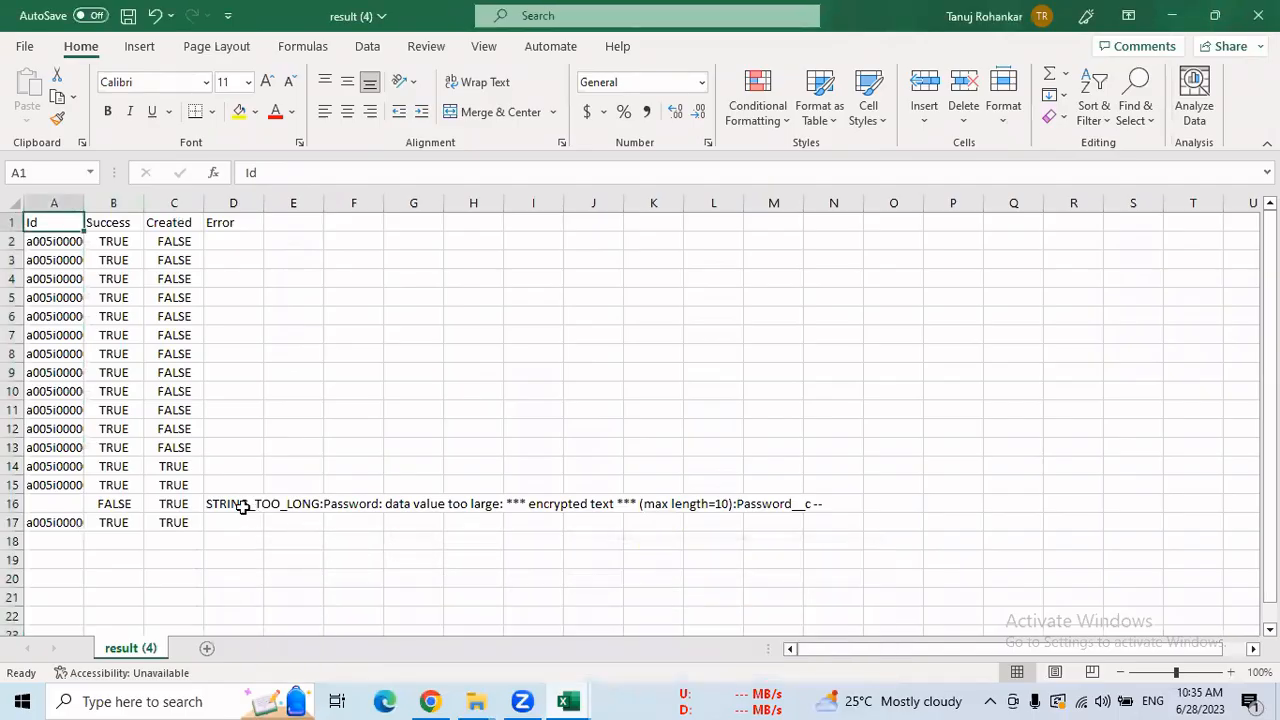
left_click_drag(272, 507, 502, 506)
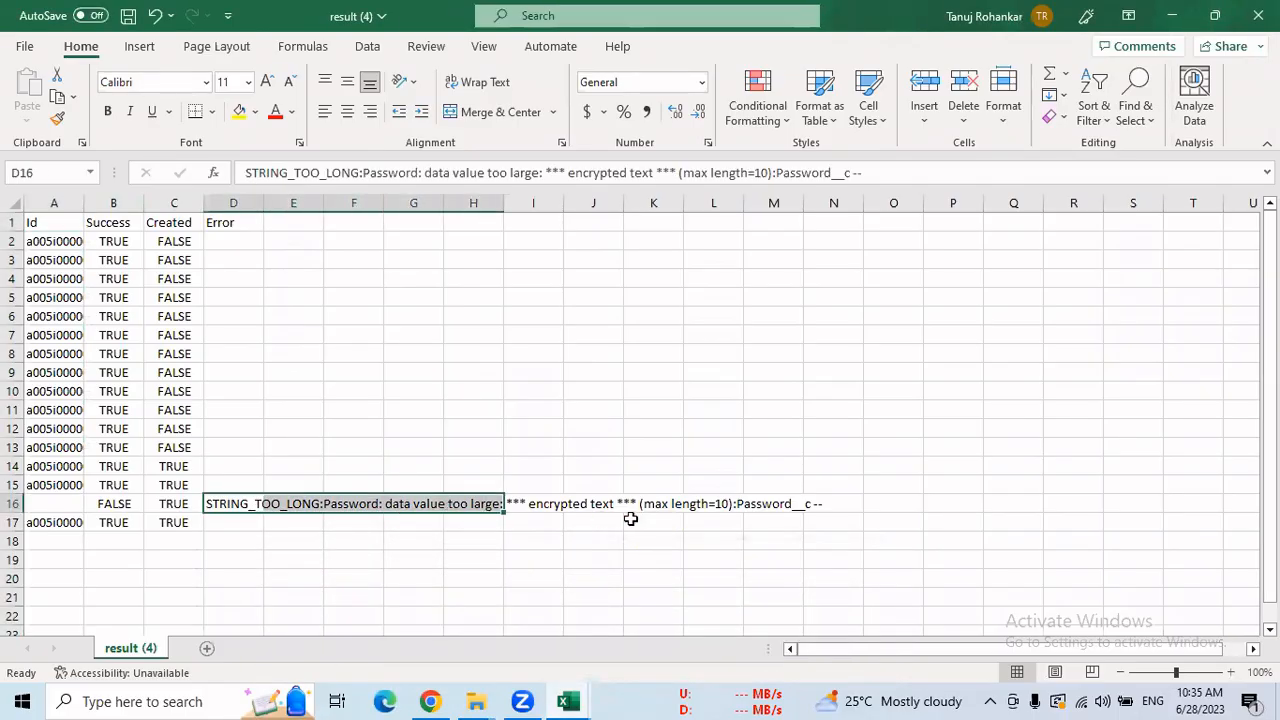
double_click(716, 504)
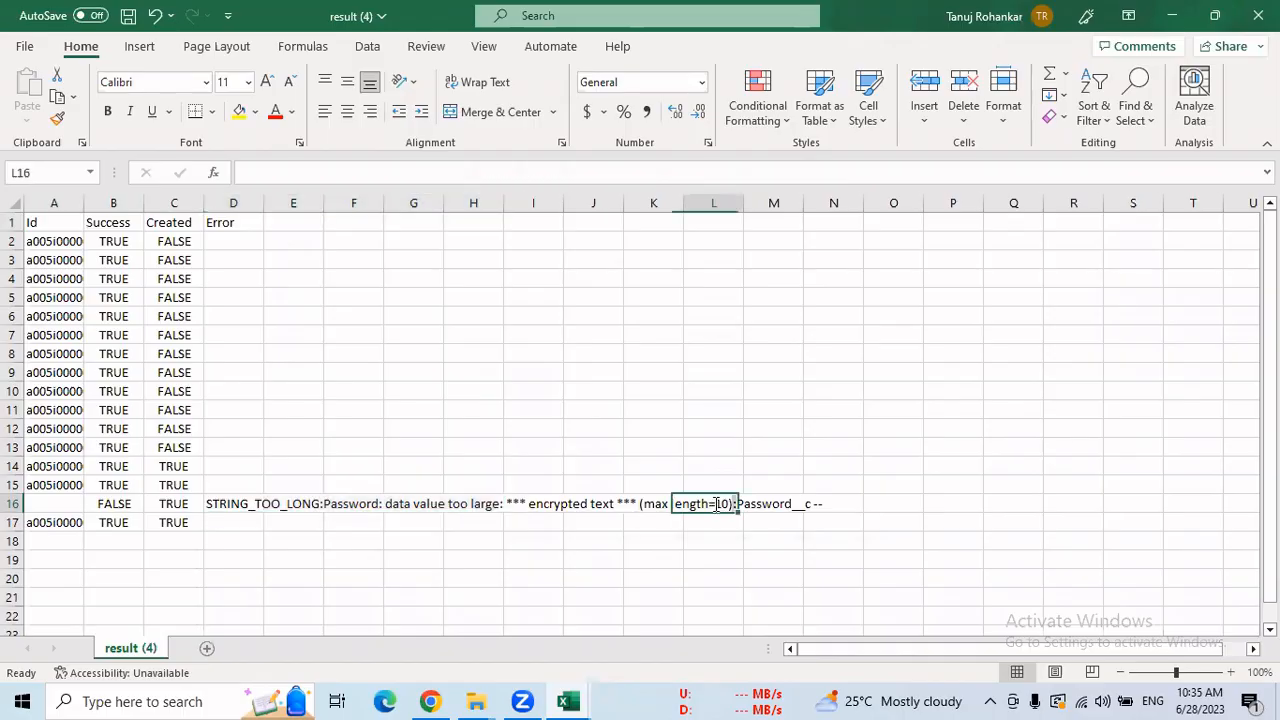
left_click(357, 566)
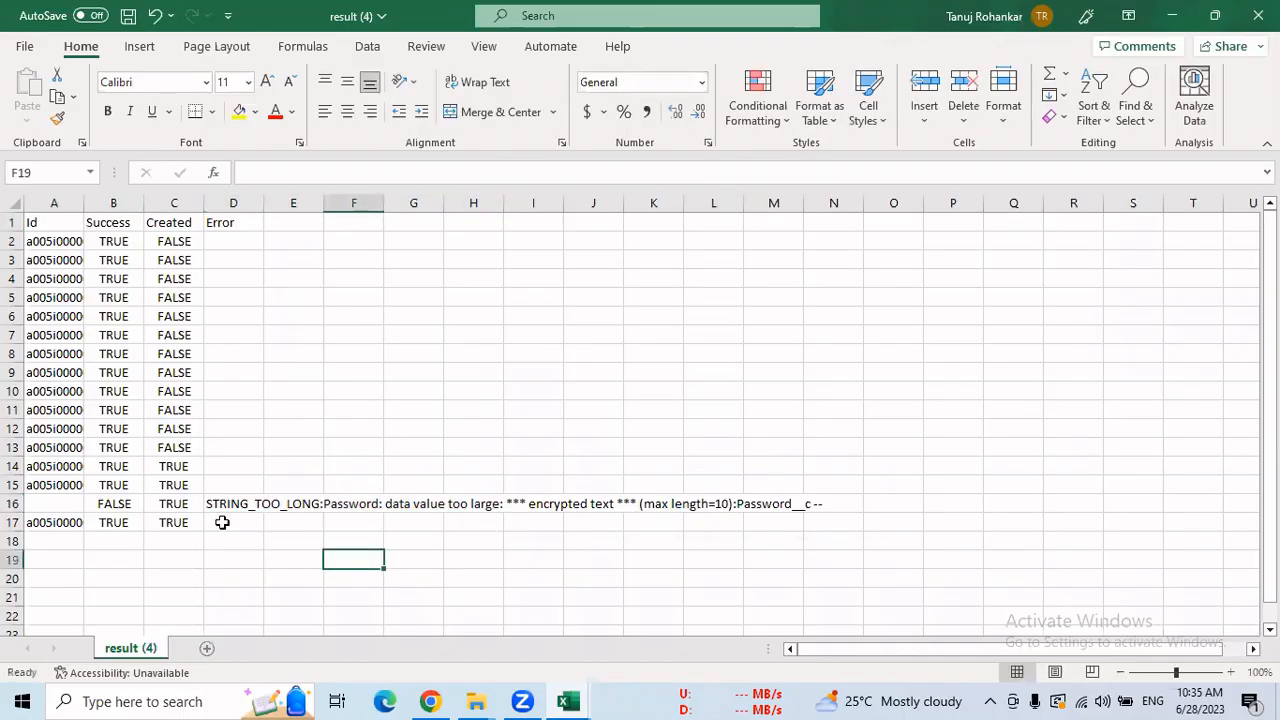
left_click_drag(35, 503, 232, 505)
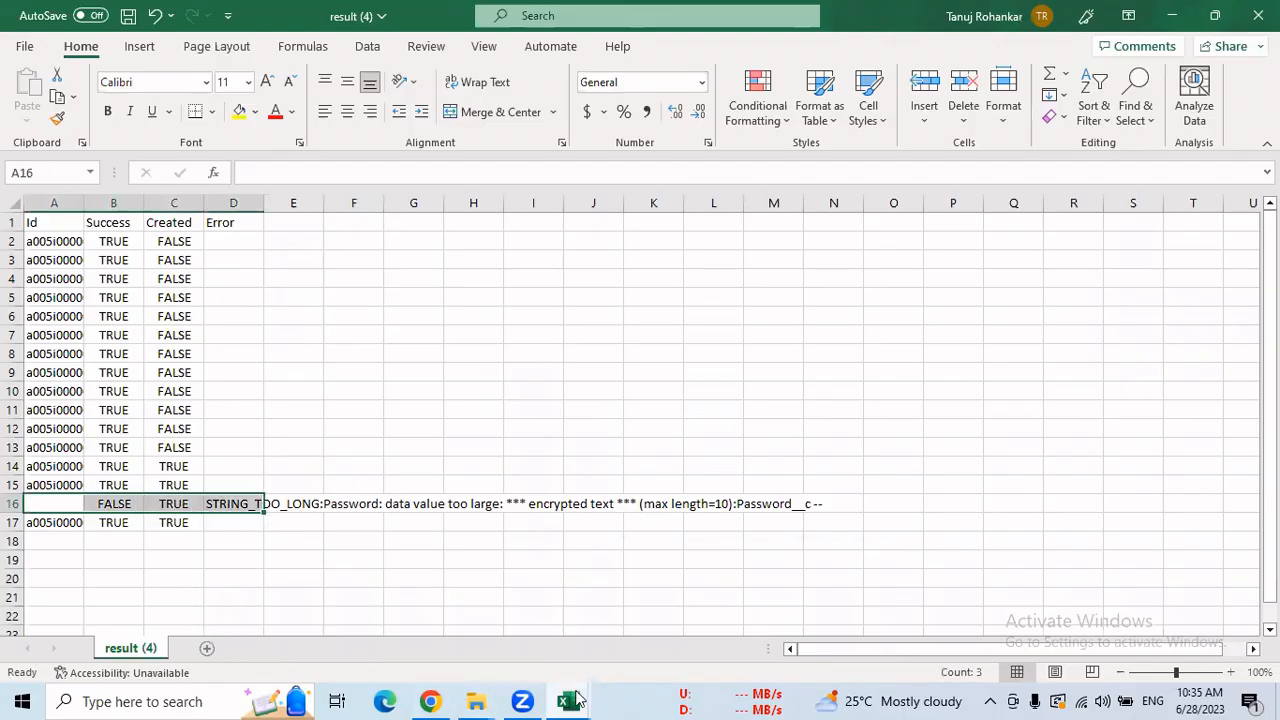
Check the failing row 16 record in Student__c, then return to the Salesforce job page.
left_click(573, 702)
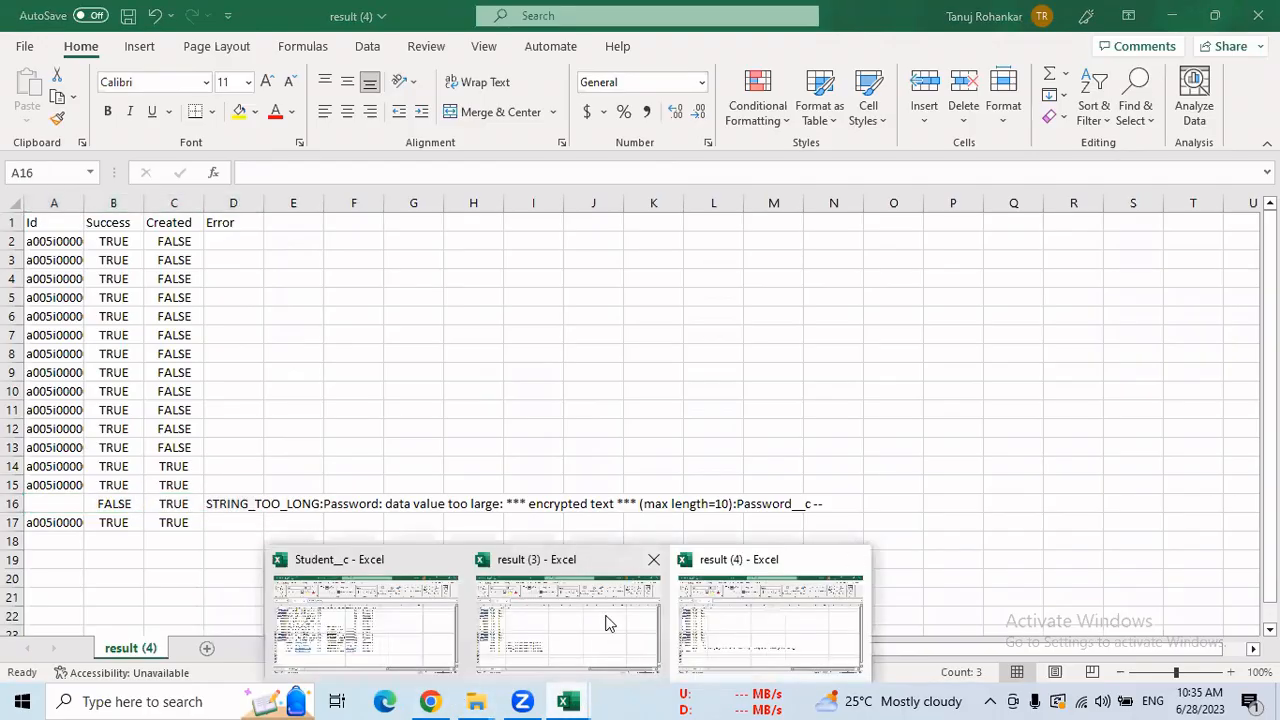
left_click(366, 598)
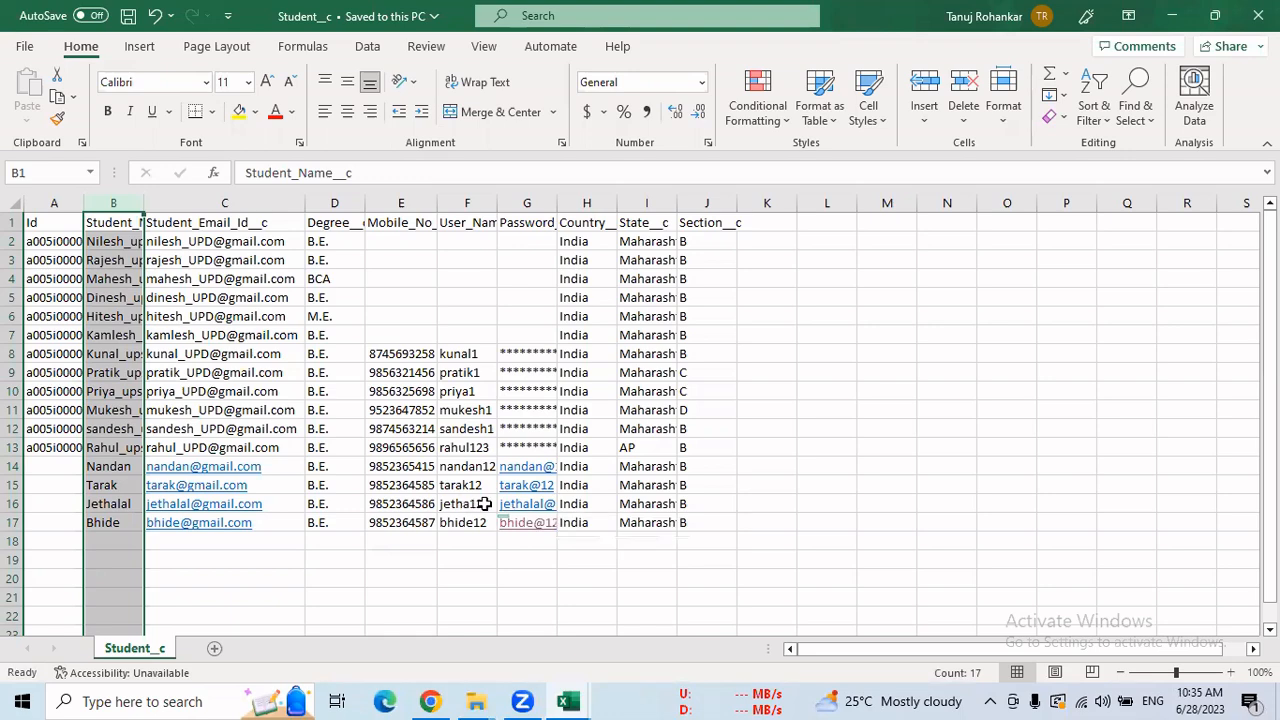
left_click_drag(483, 504, 47, 504)
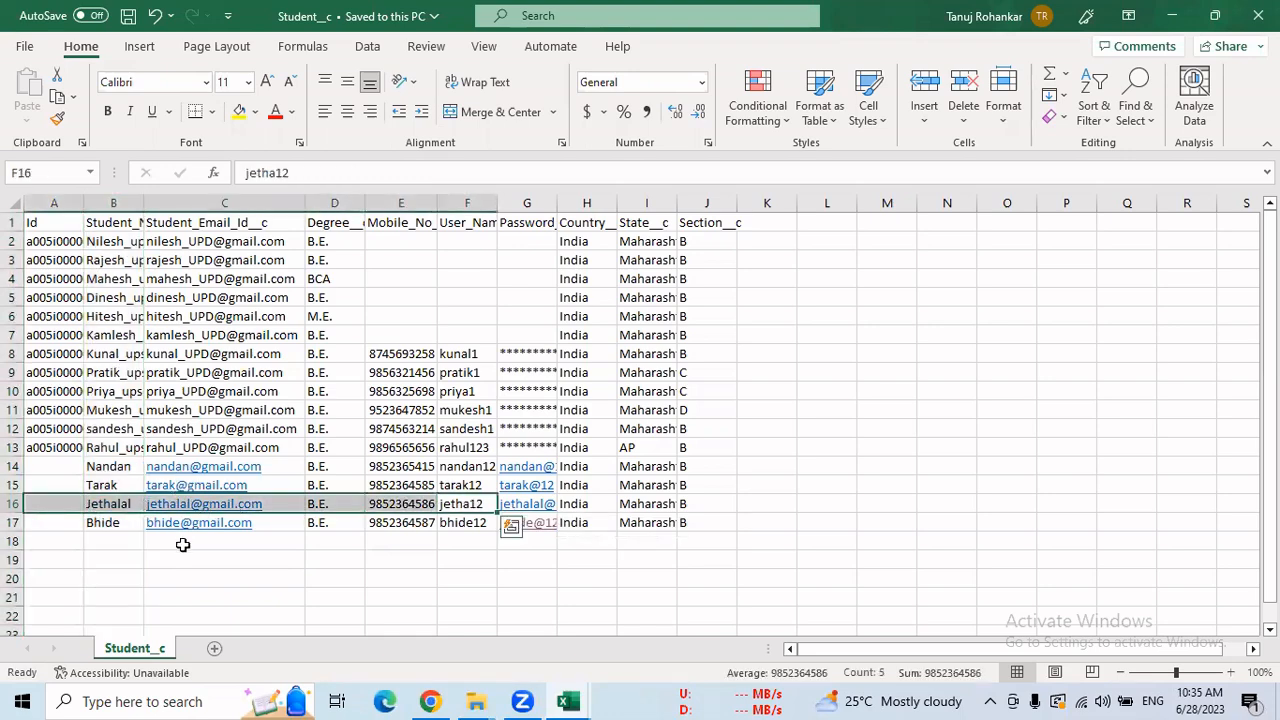
left_click(430, 701)
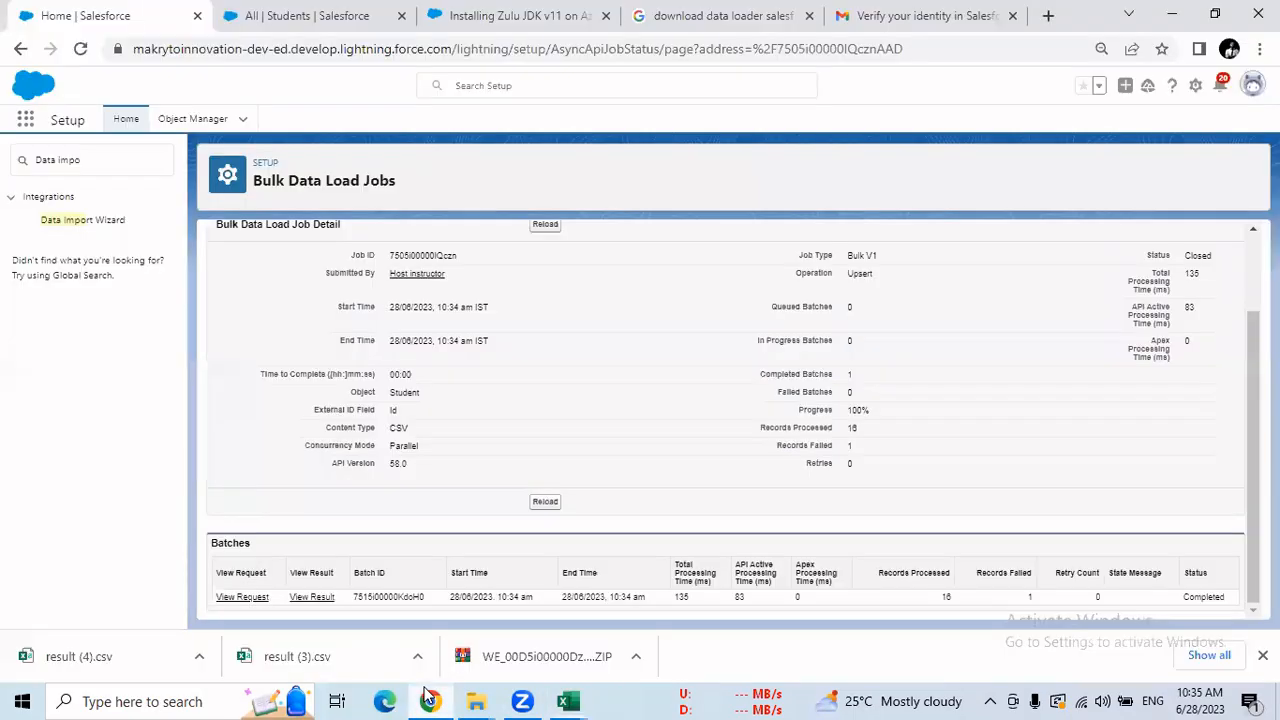
Reload the Students list and check the new STUD-017, STUD-016 and STUD-015 records.
left_click(310, 16)
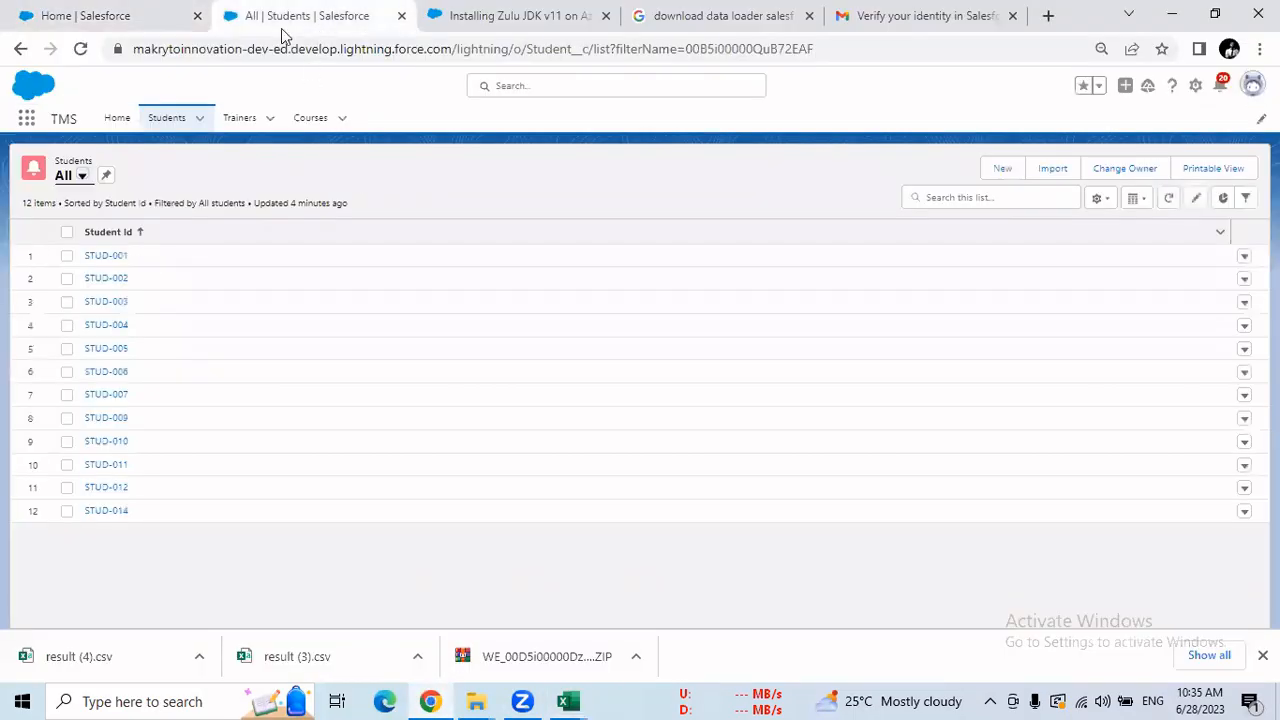
left_click(80, 49)
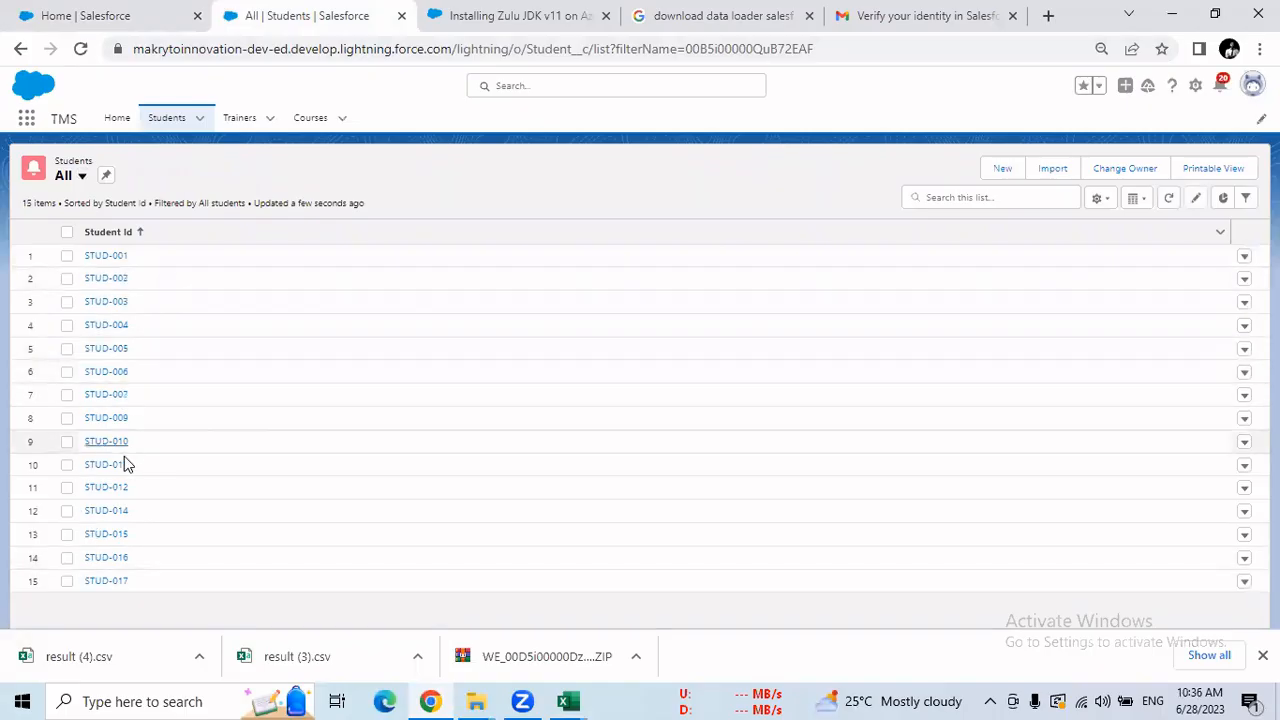
left_click(107, 582)
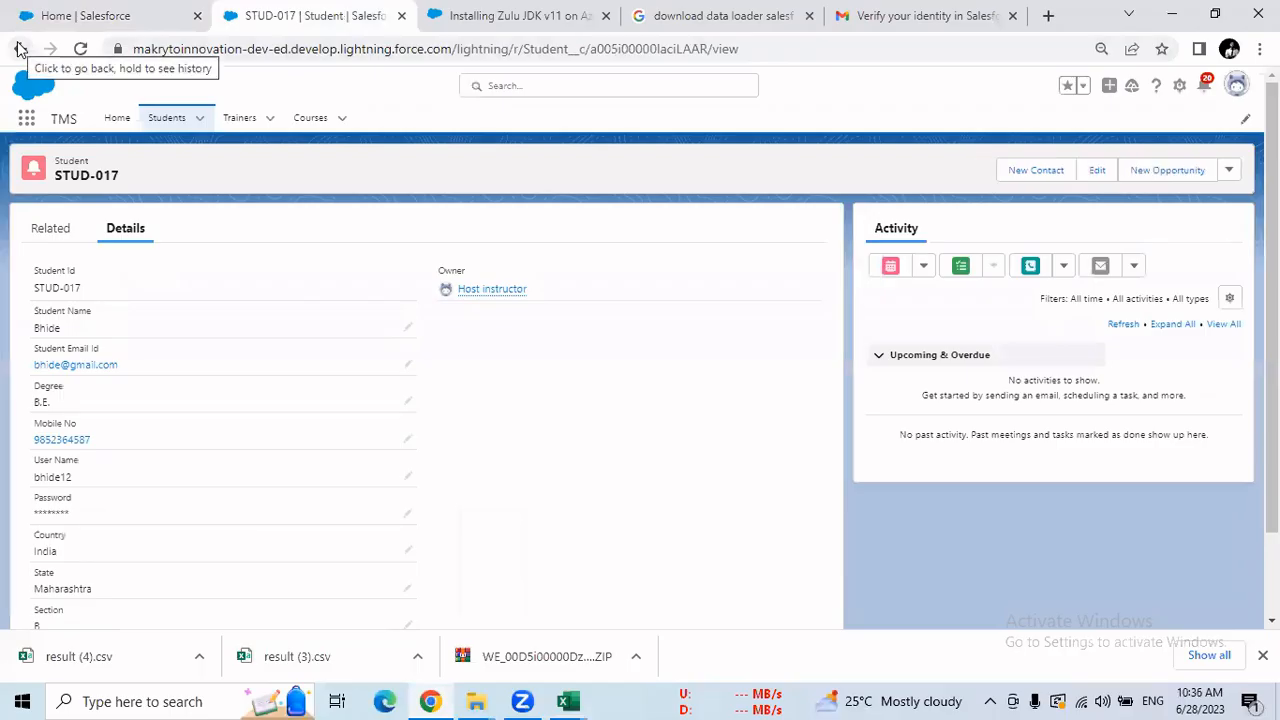
left_click(21, 50)
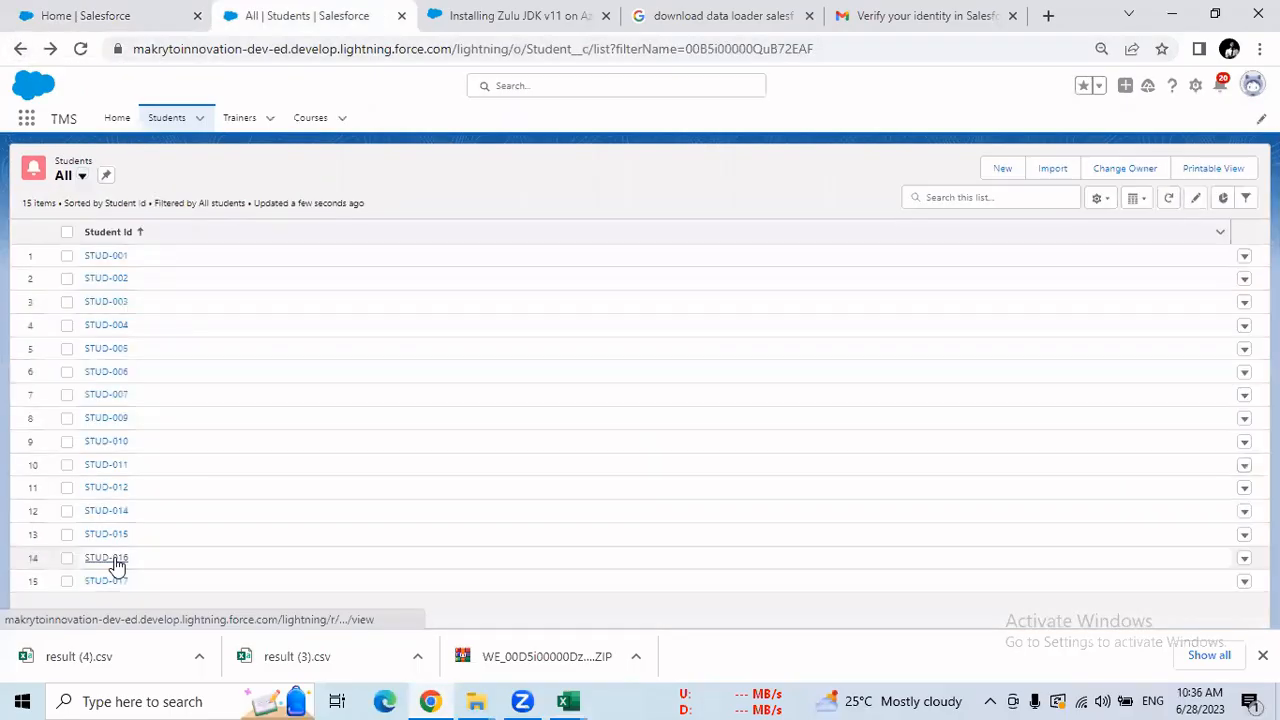
left_click(114, 559)
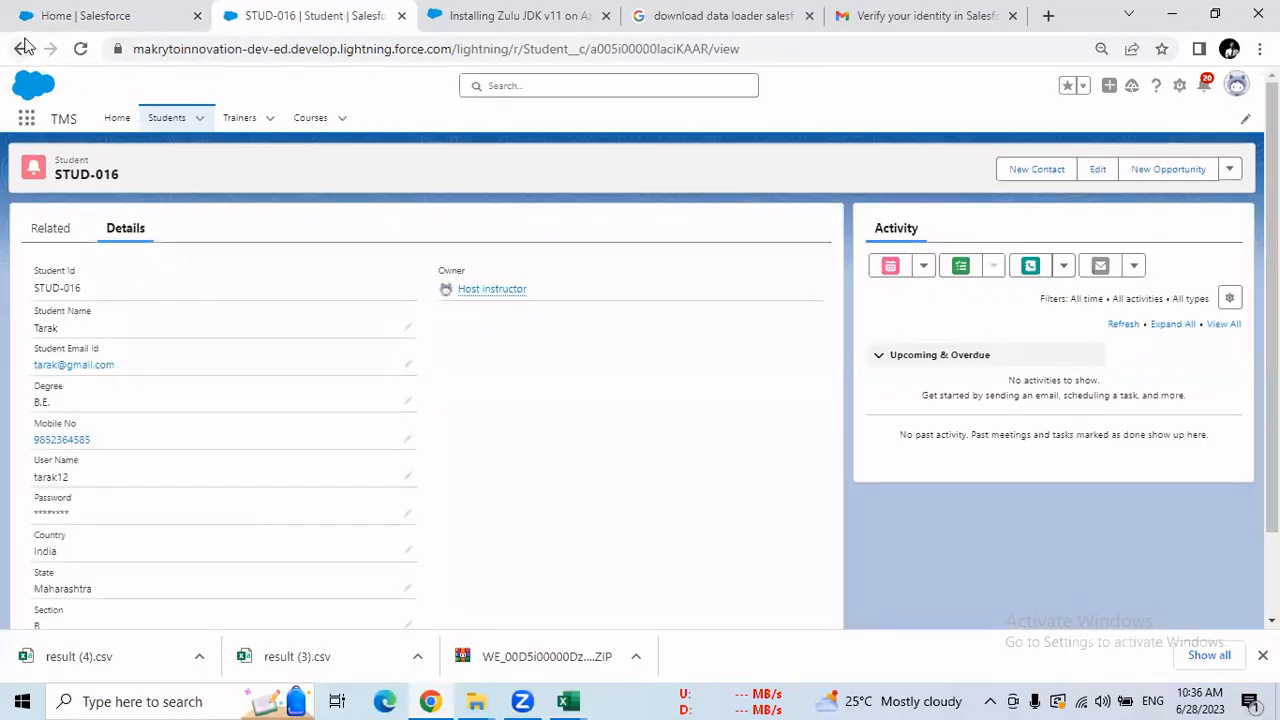
left_click(21, 50)
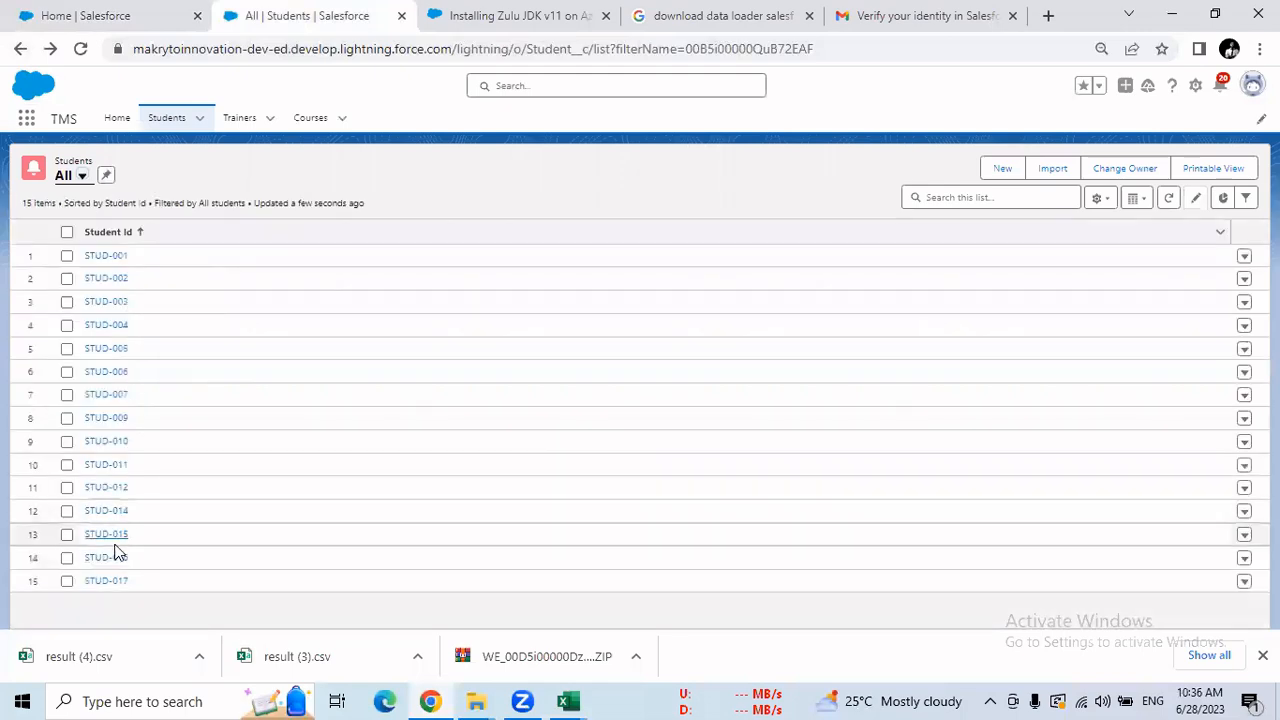
left_click(114, 540)
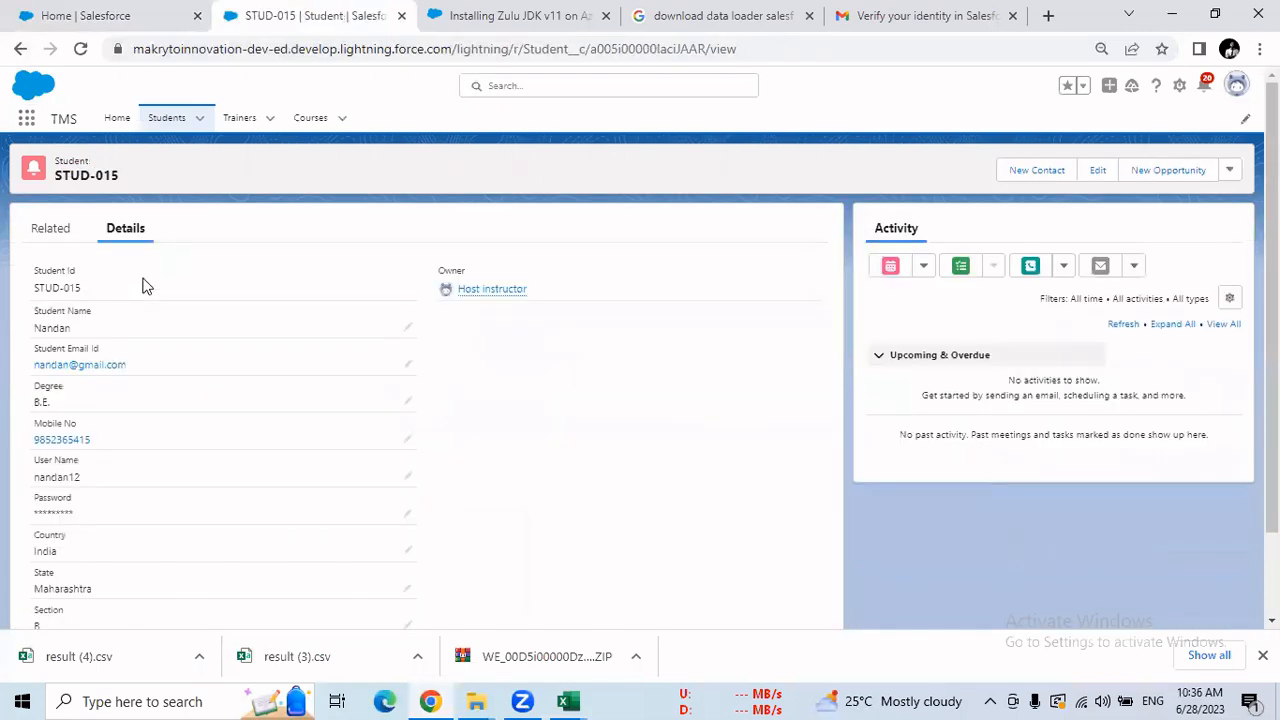
left_click(21, 49)
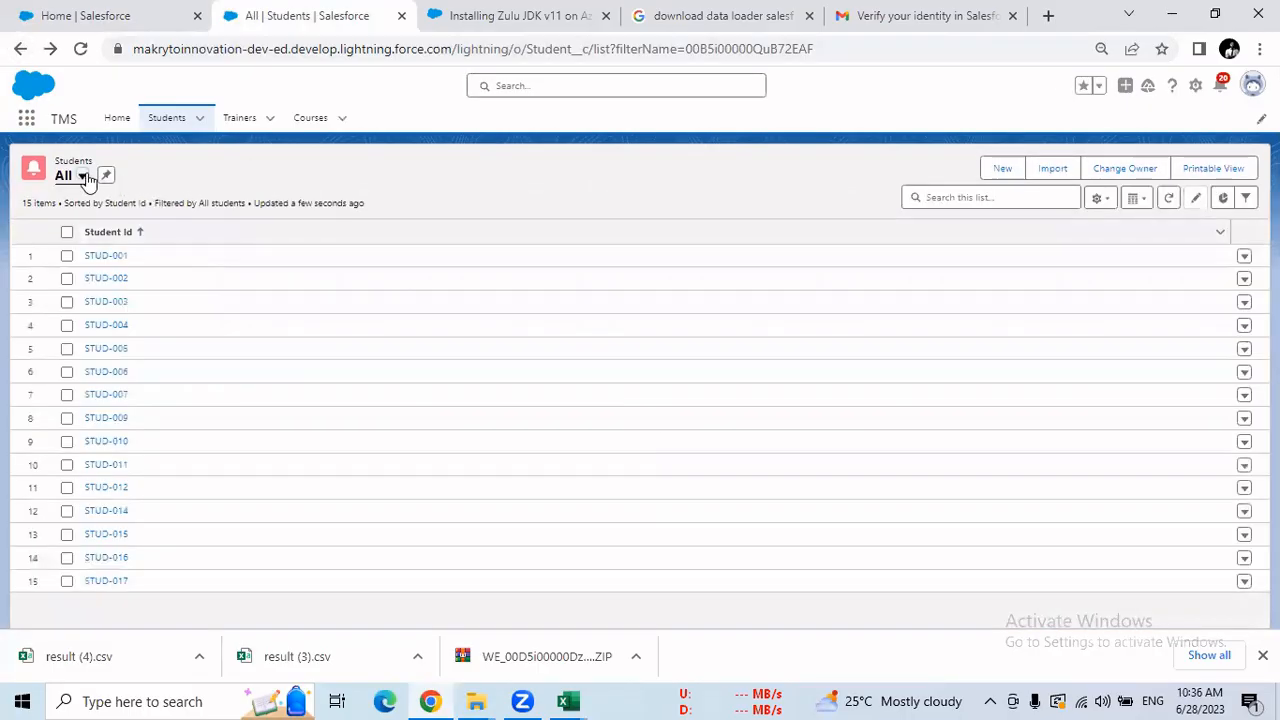
Show the Recently Viewed student list, review the upserted names, then return to the job page.
left_click(75, 175)
left_click(86, 257)
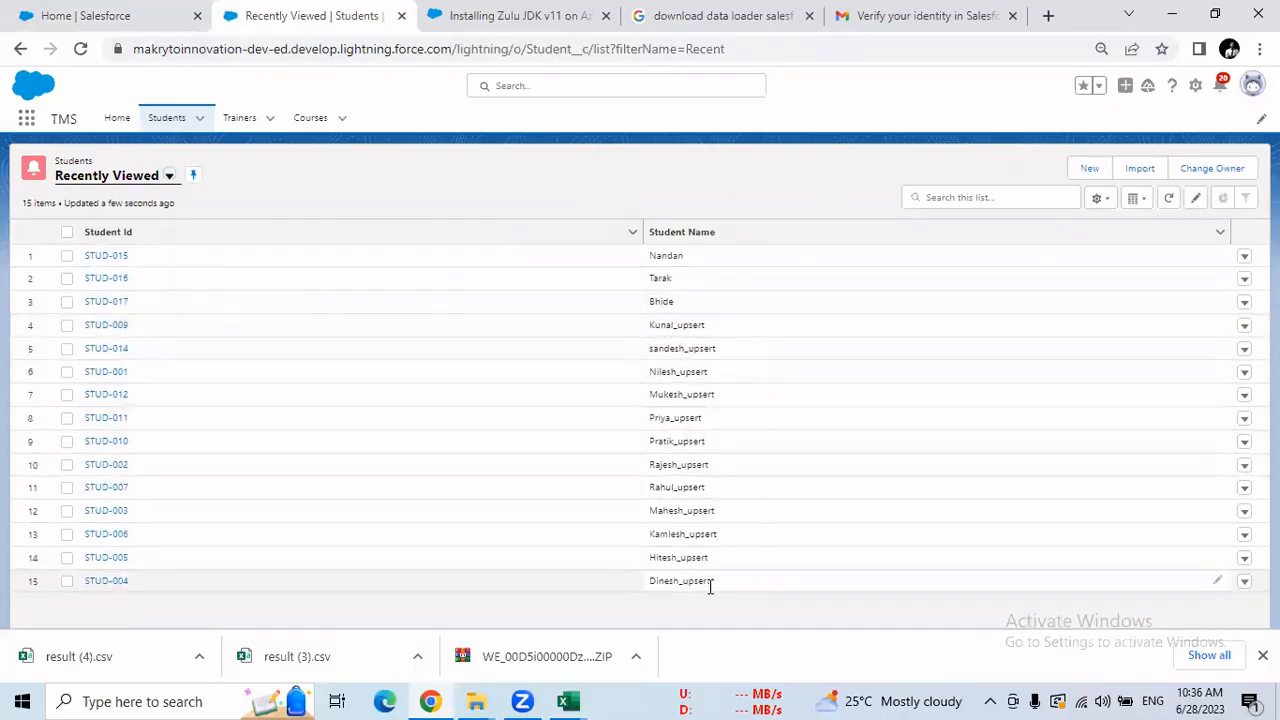
left_click_drag(712, 583, 686, 326)
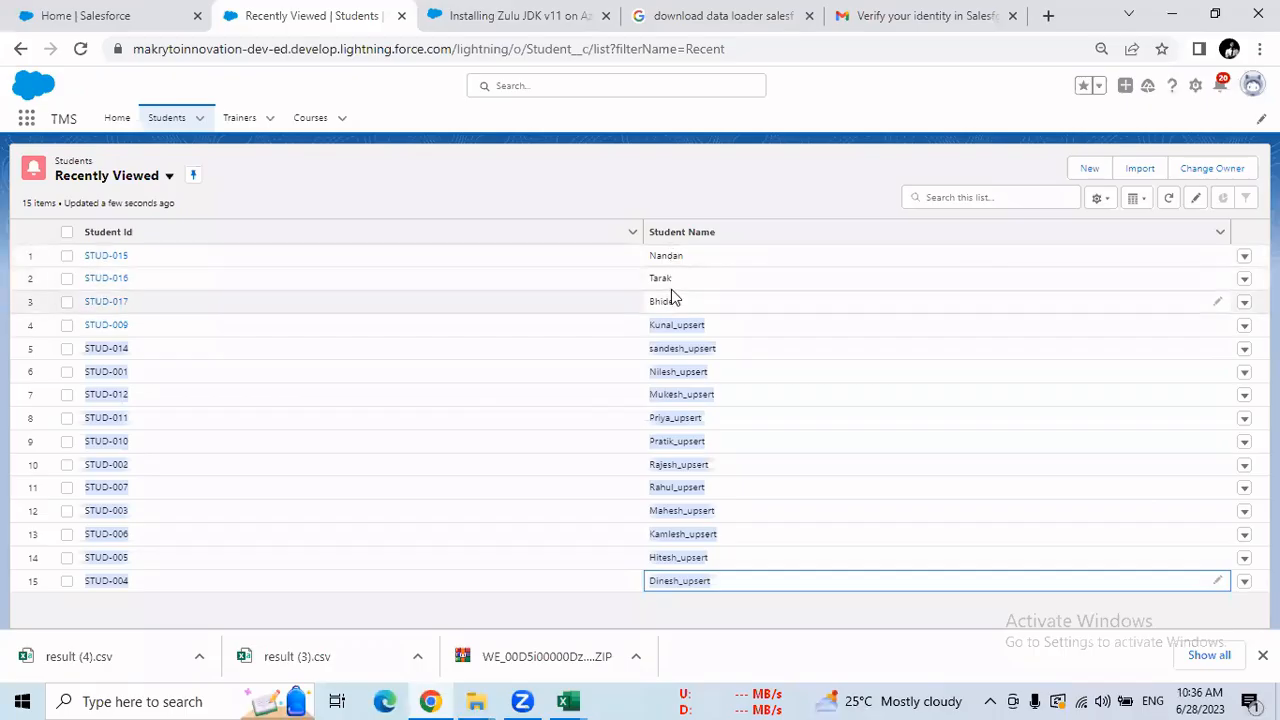
left_click(714, 191)
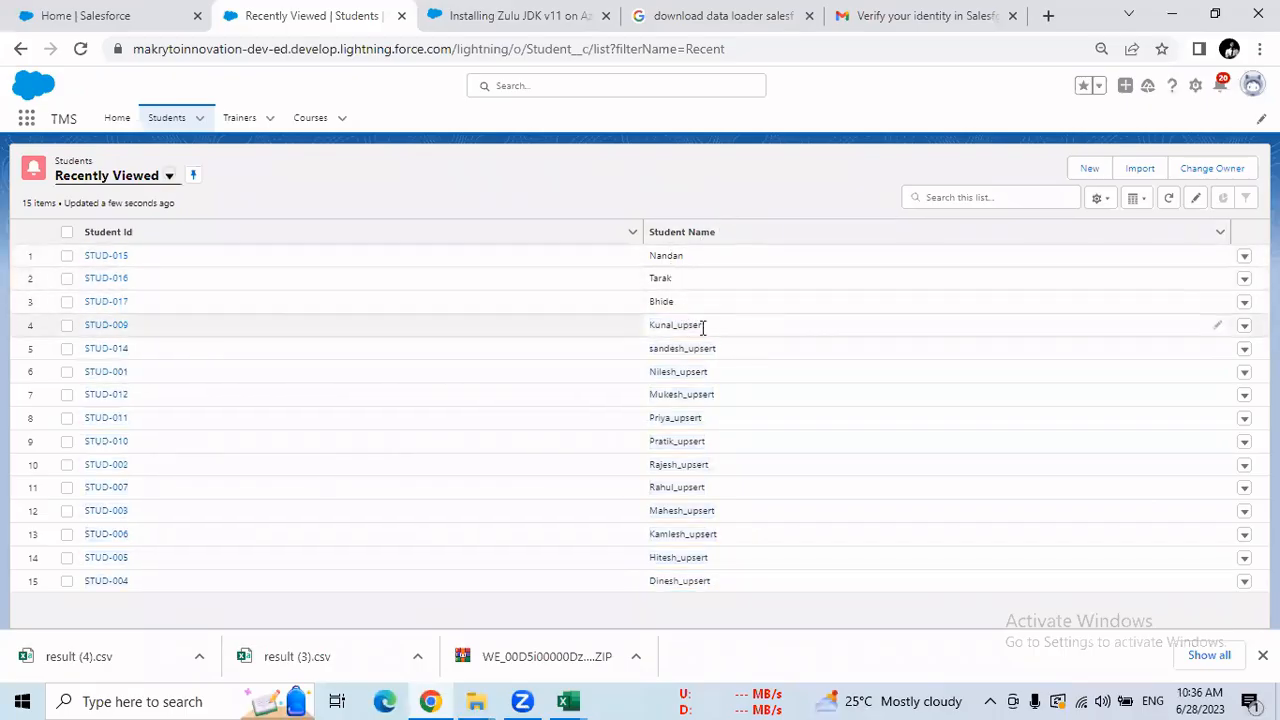
left_click_drag(681, 326, 722, 517)
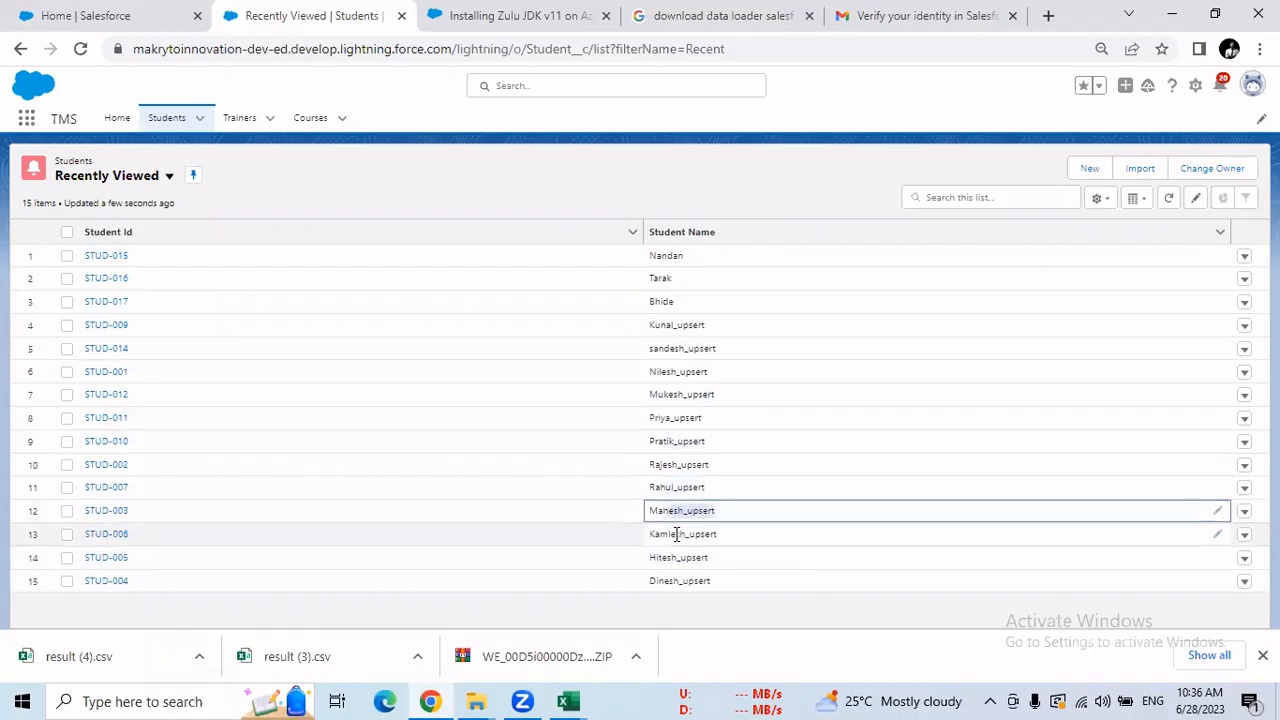
left_click_drag(668, 558, 720, 585)
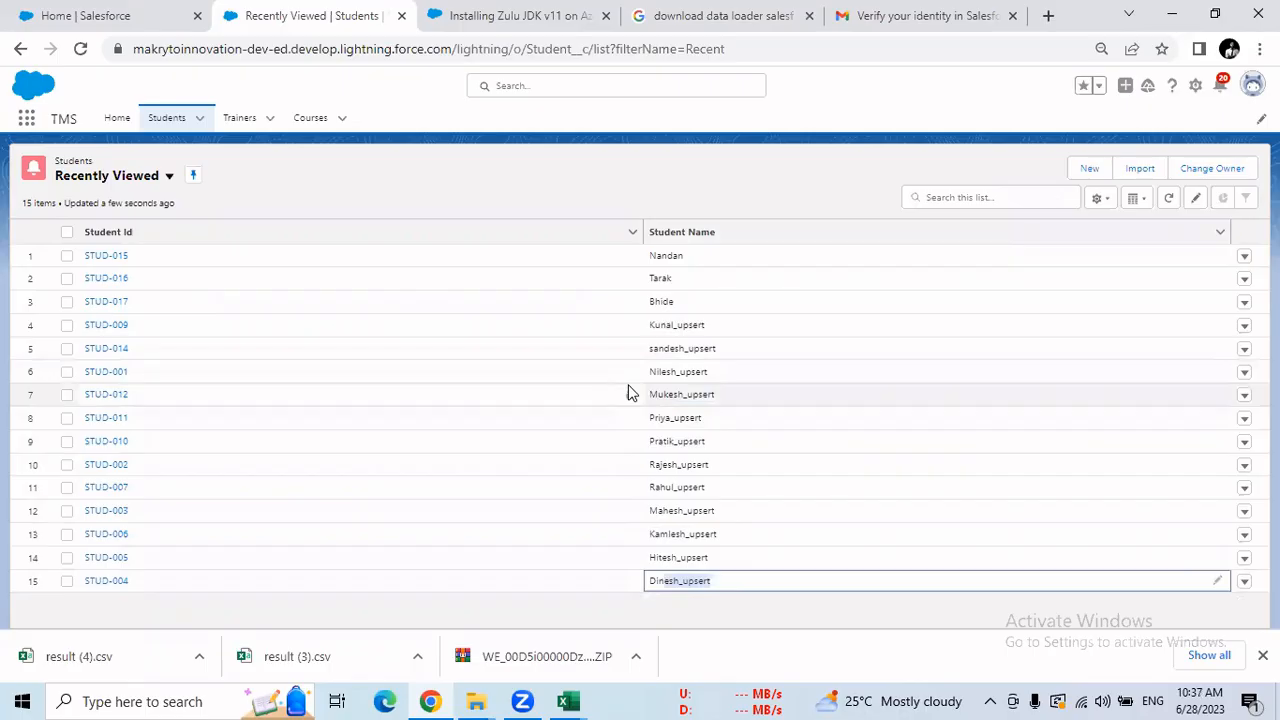
left_click(155, 17)
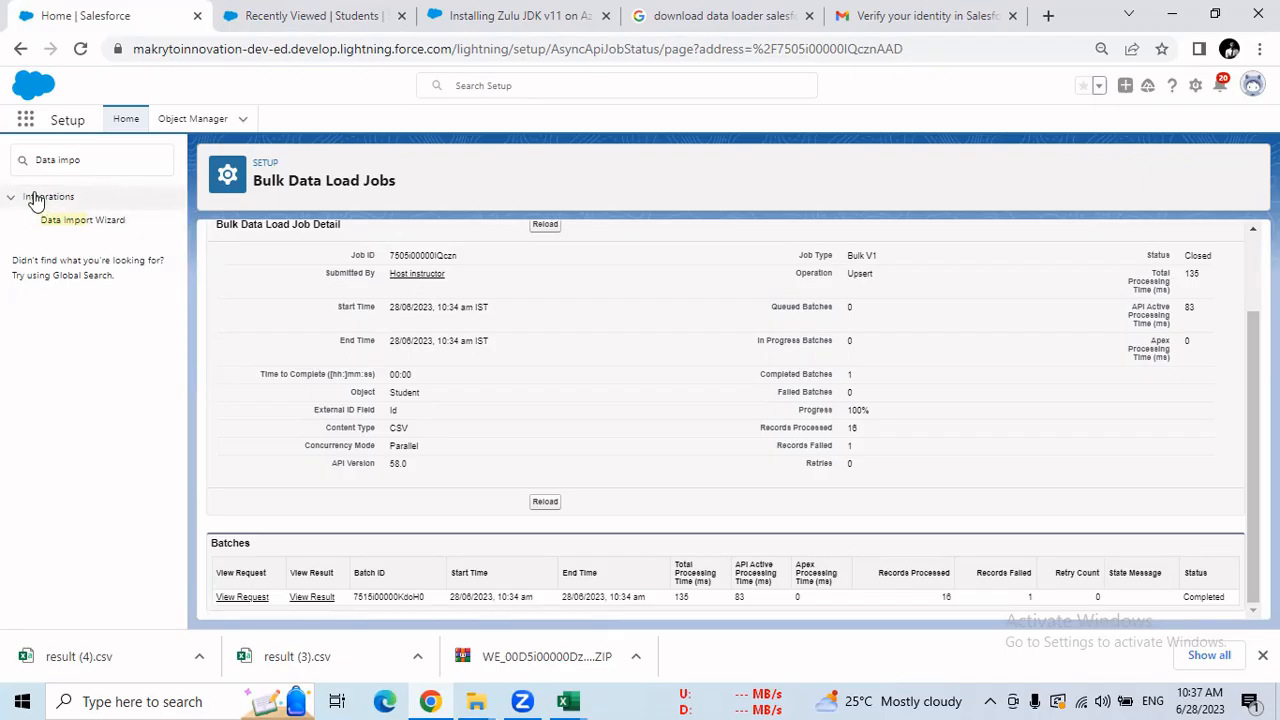
Clear the Setup search, reuse 'Data impo', and open Data Import Wizard under Integrations.
left_click_drag(94, 158, 3, 165)
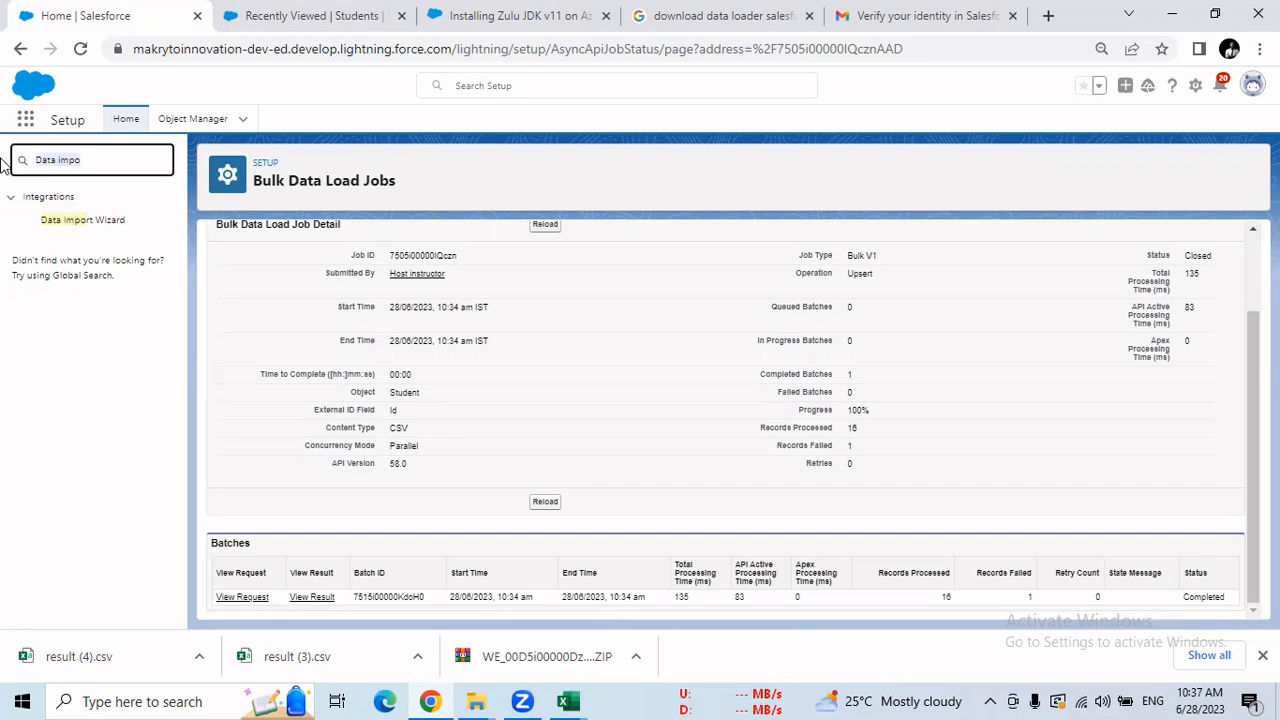
key("BackSpace")
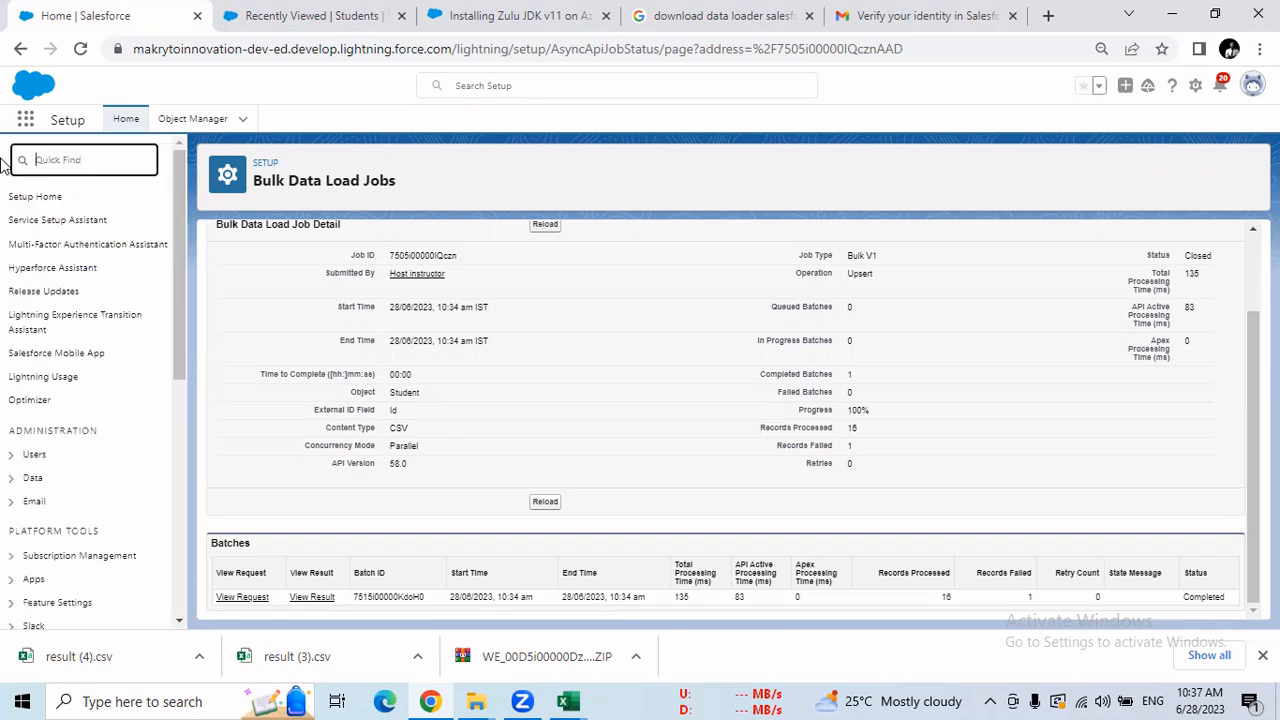
left_click(86, 168)
left_click(106, 206)
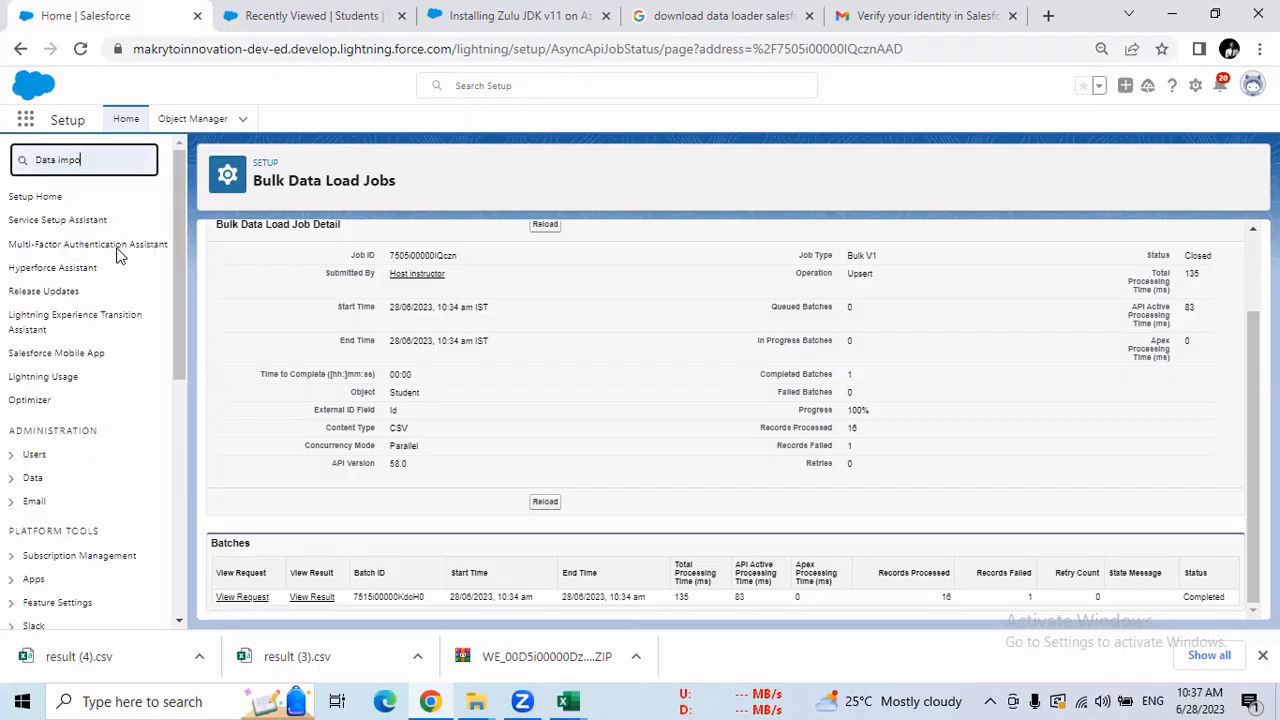
left_click(50, 221)
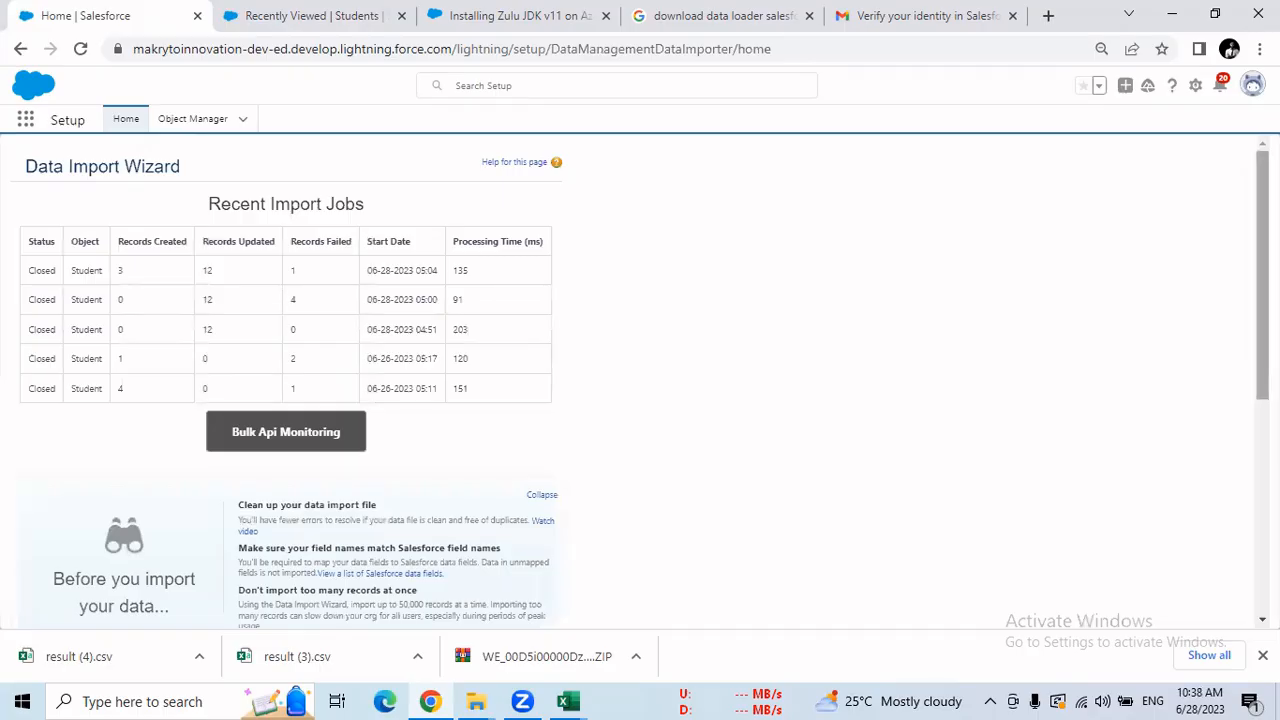
scroll(500, 383, "down", 3)
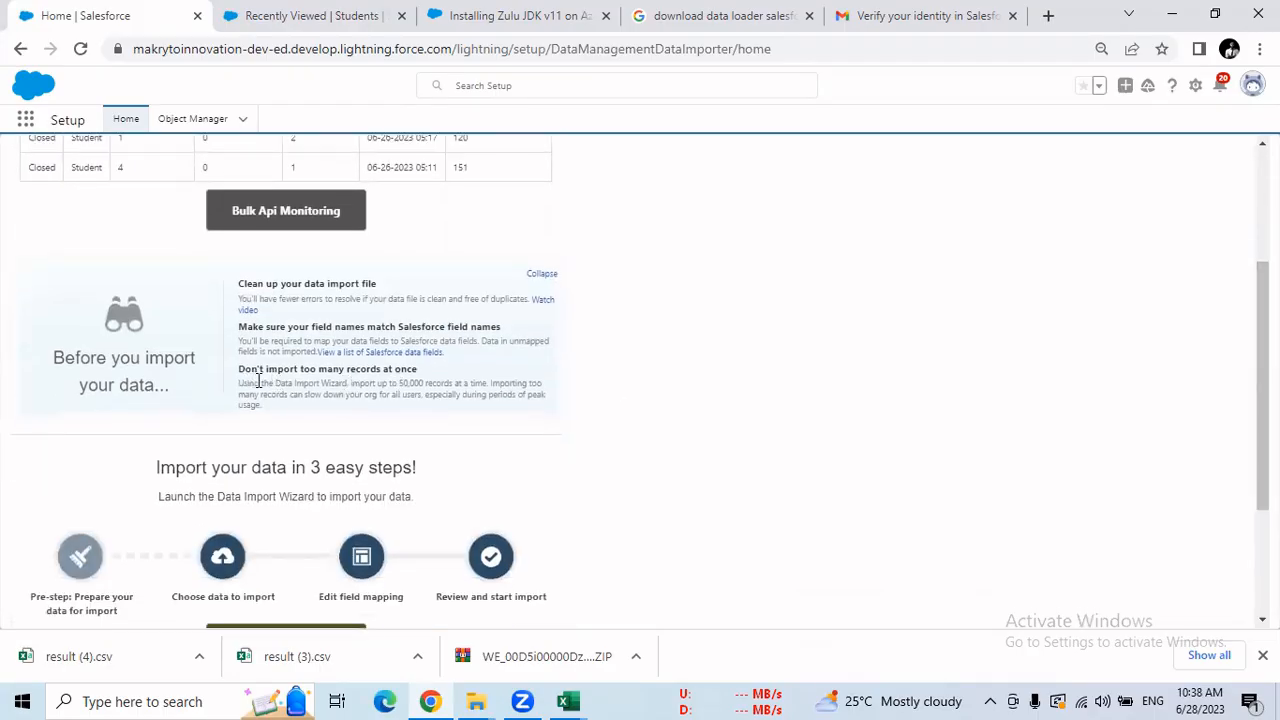
left_click_drag(240, 383, 487, 384)
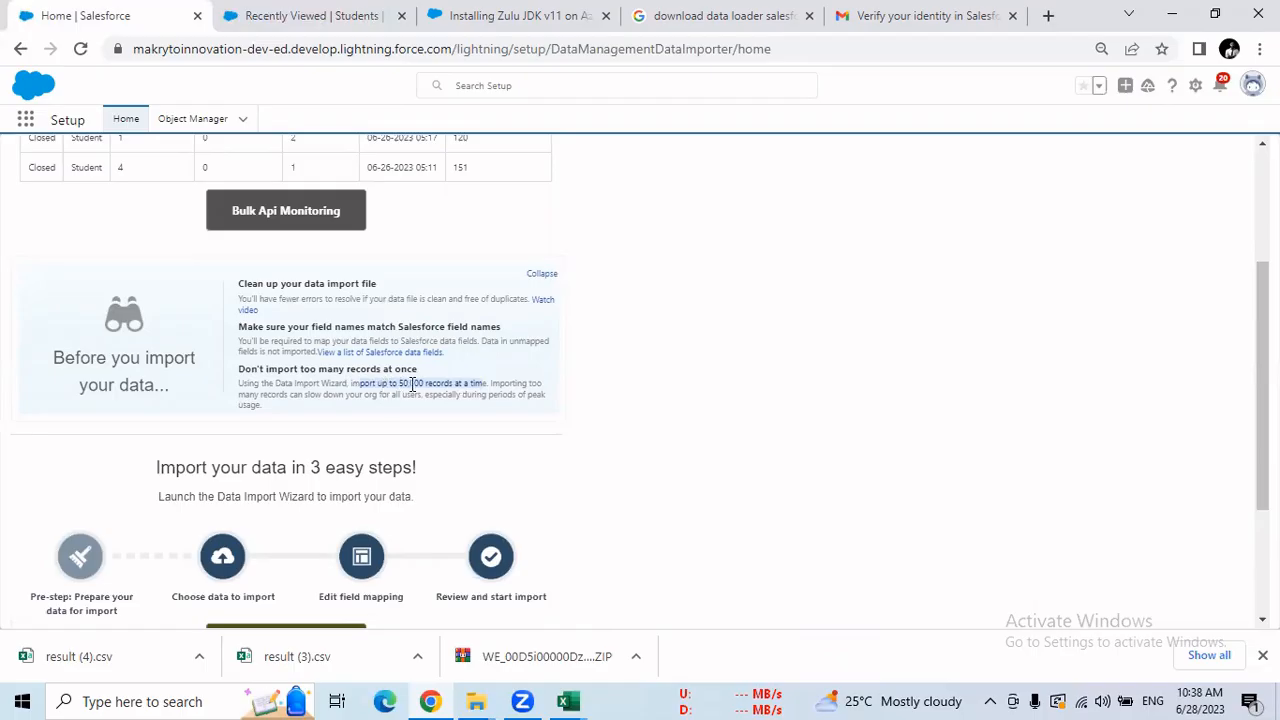
double_click(412, 385)
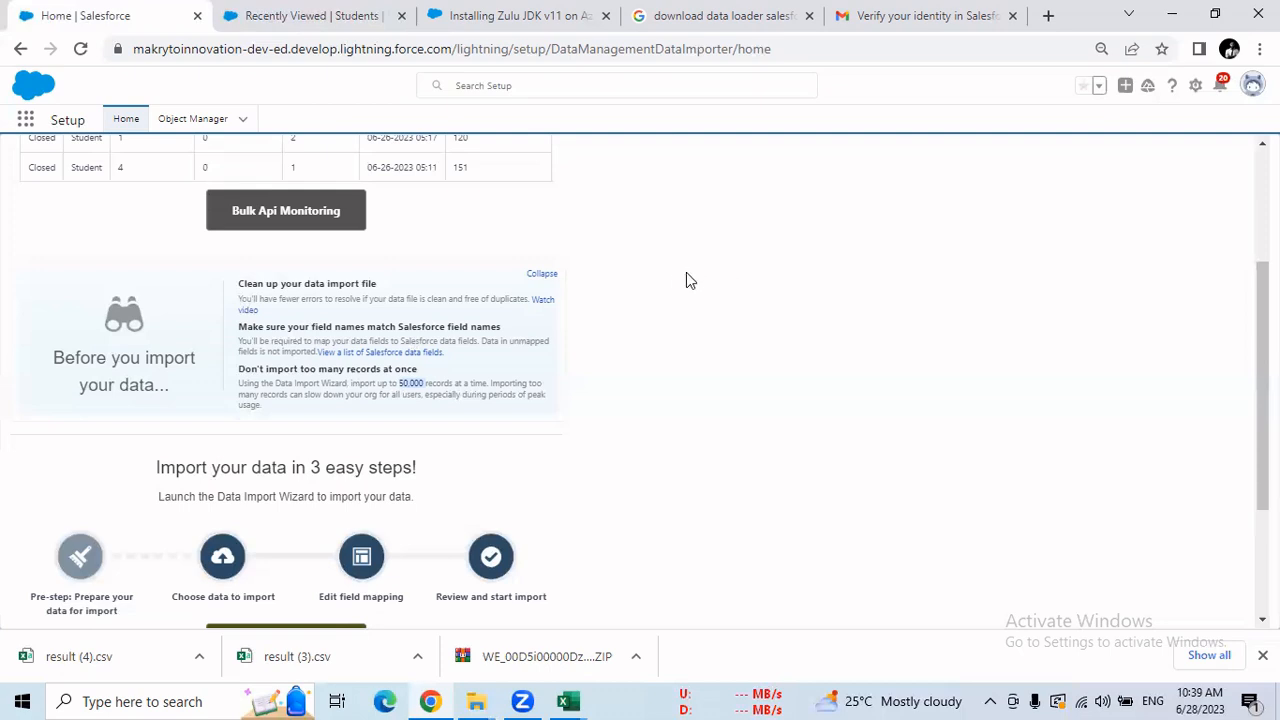
left_click(450, 22)
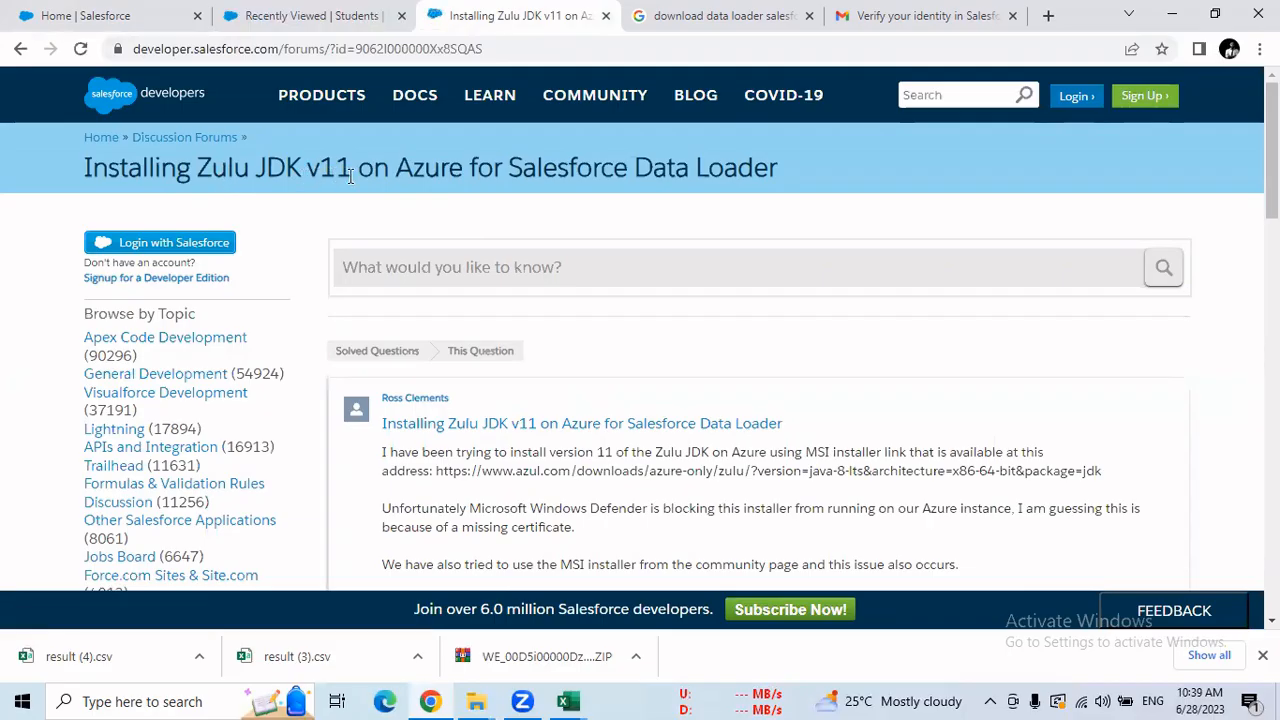
Check the Zulu JDK v11 thread and the other Google tab, then go back to the 'zulu jdk salesforce' results.
left_click_drag(71, 172, 358, 169)
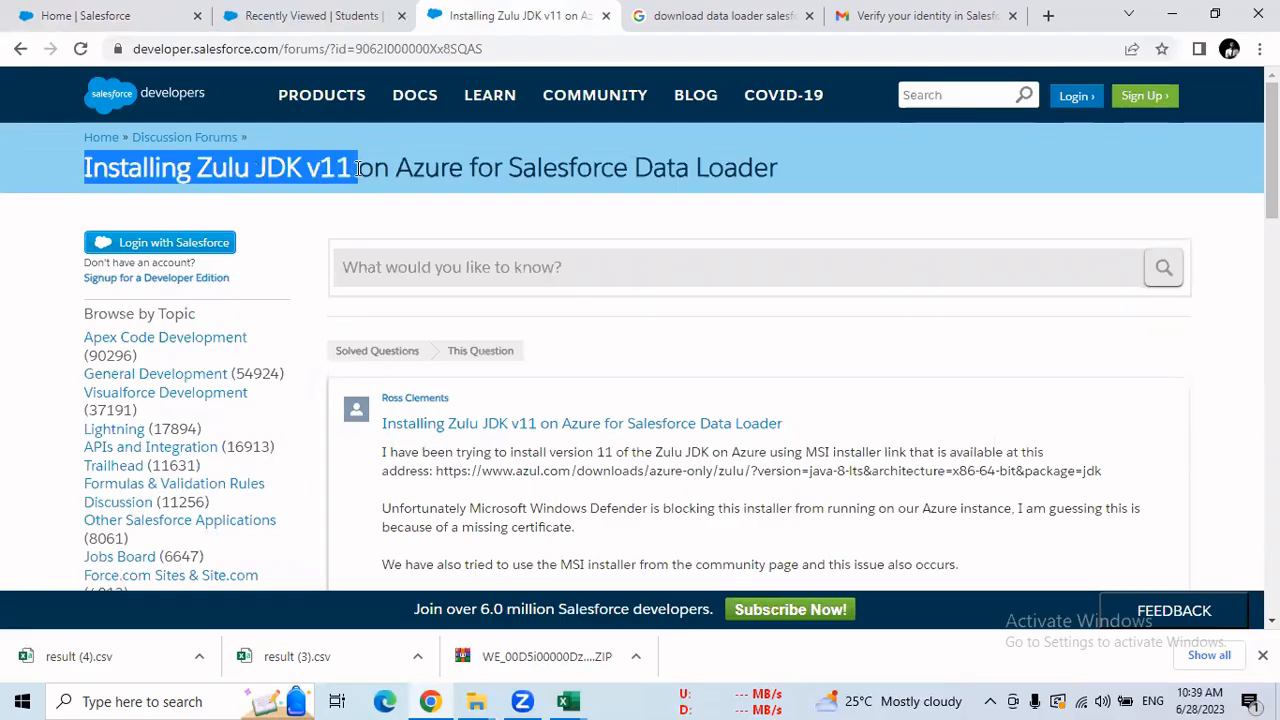
left_click(661, 61)
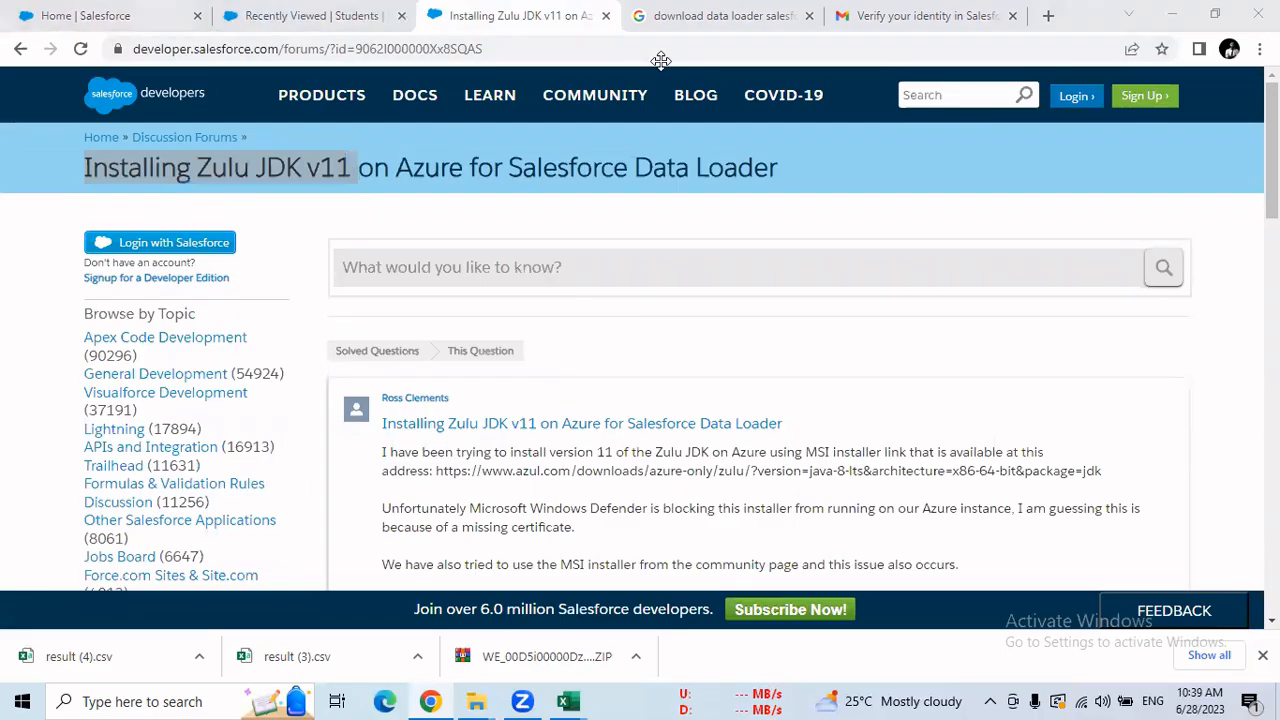
left_click(699, 18)
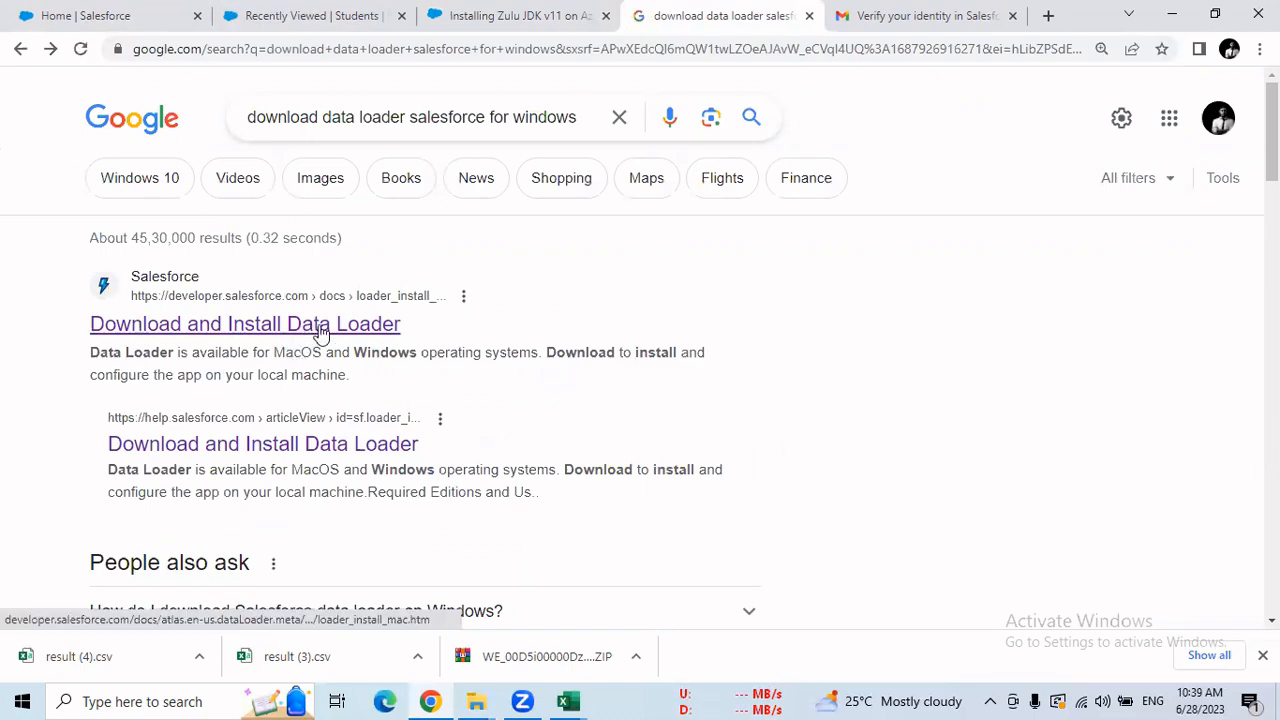
left_click(480, 15)
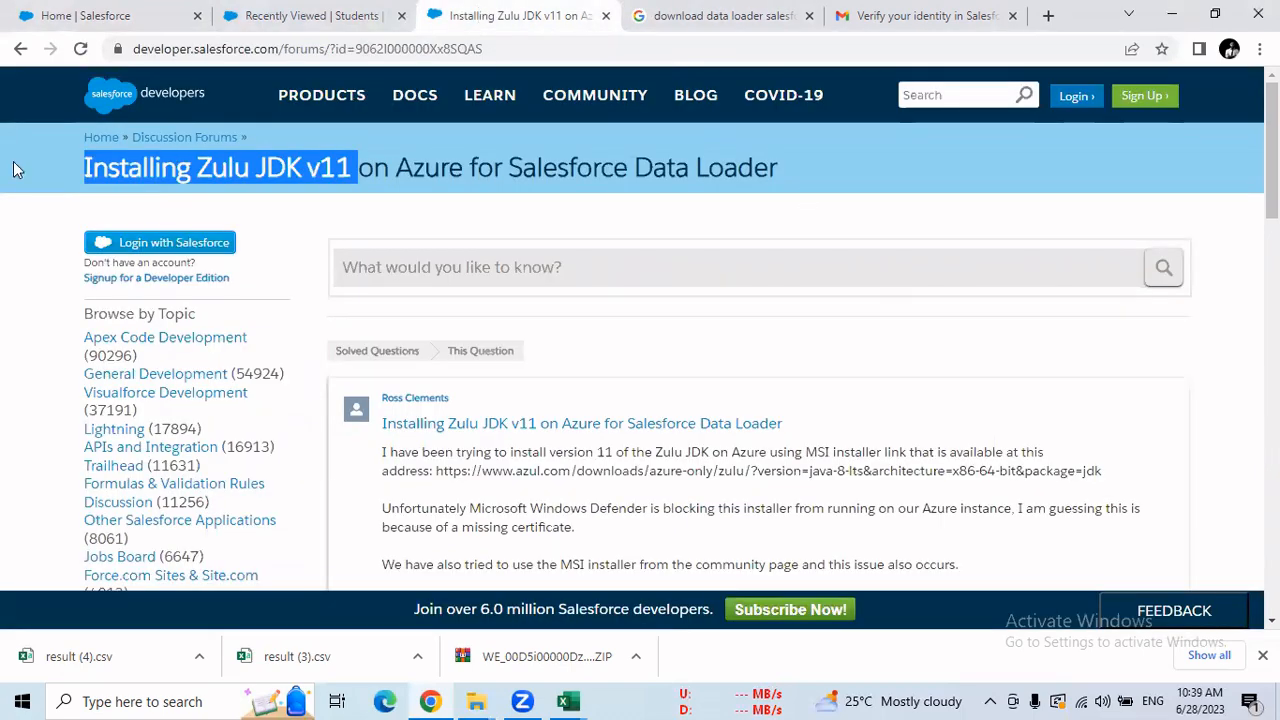
left_click(18, 50)
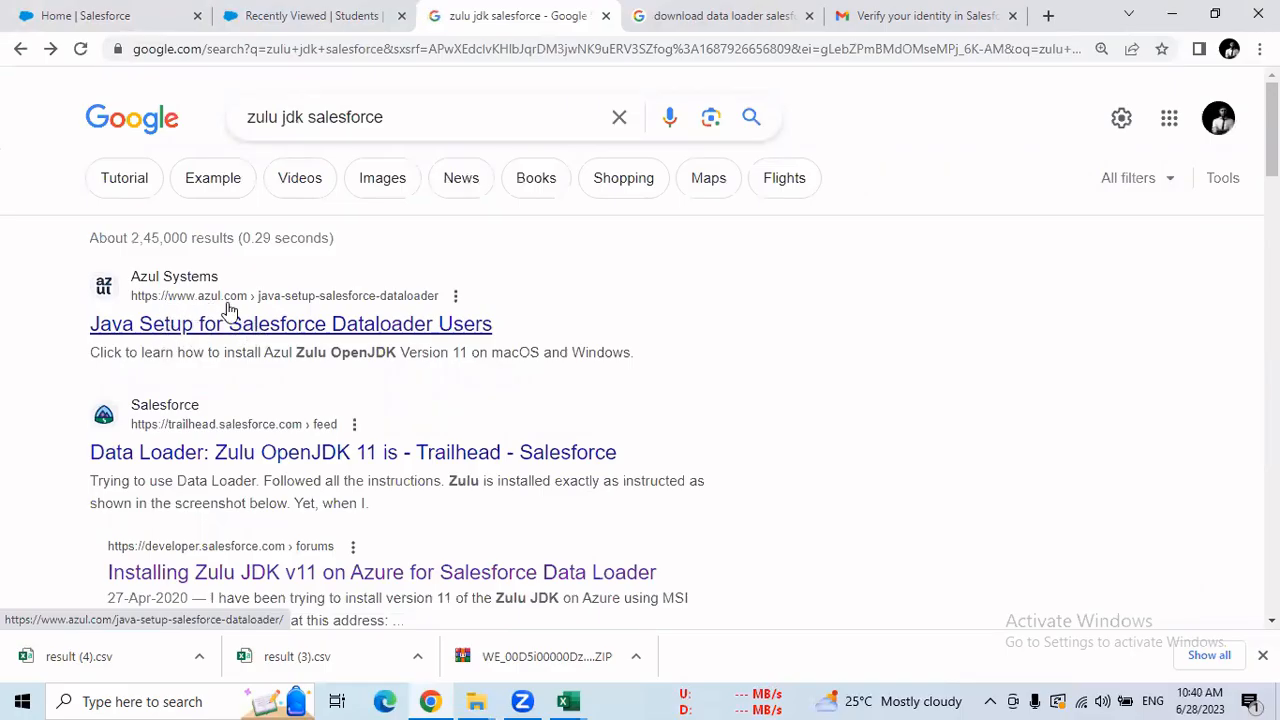
Open Azul's Dataloader Java setup guide and follow it to Azul's Java downloads page.
left_click(275, 333)
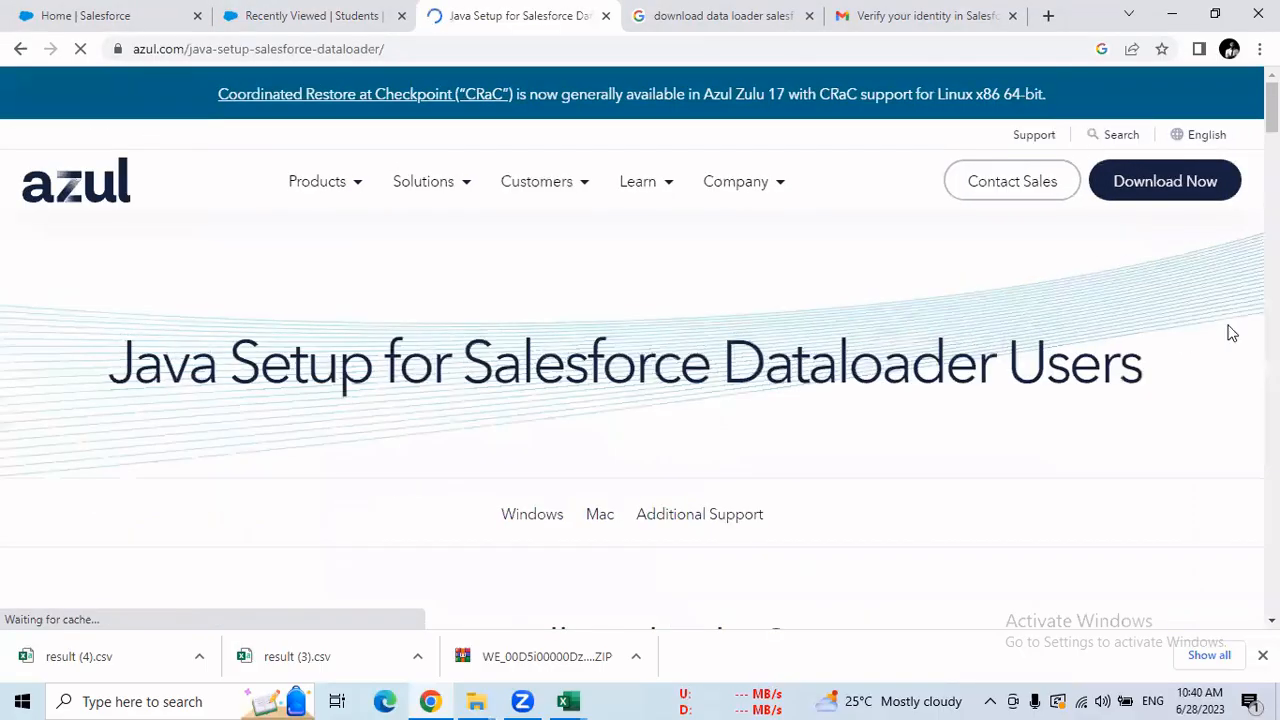
scroll(640, 360, "down", 15)
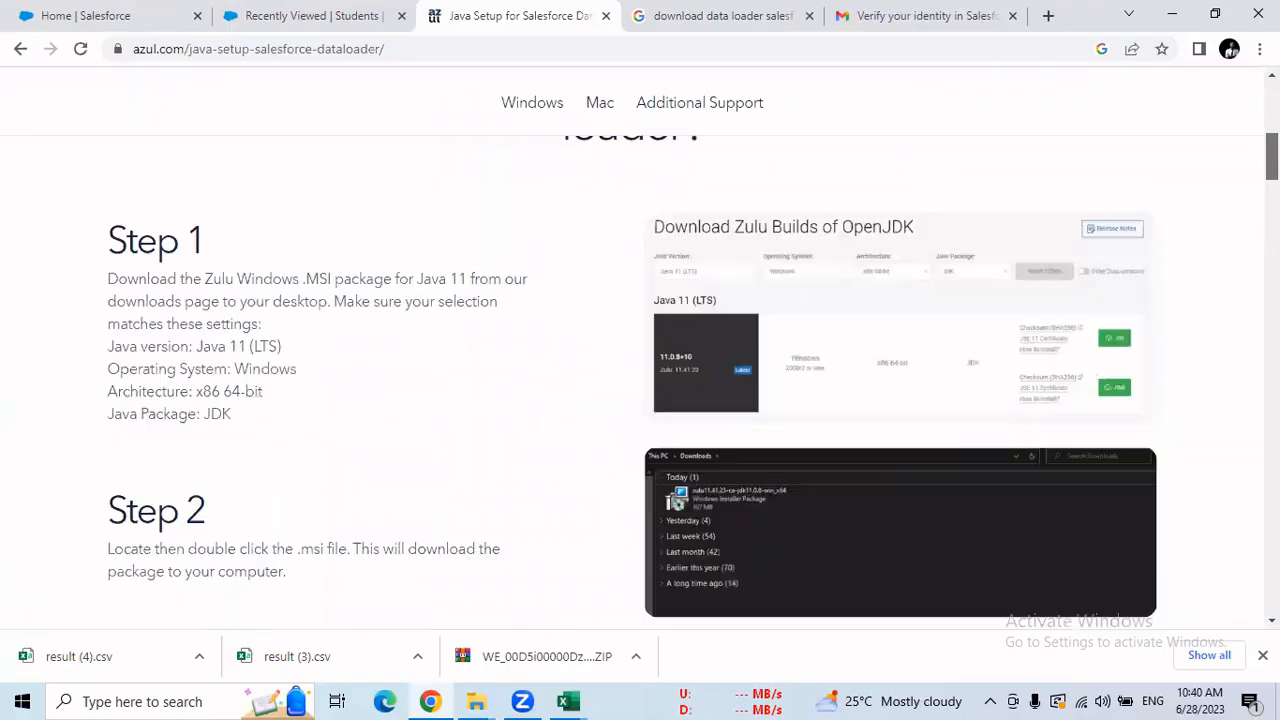
scroll(640, 360, "down", 8)
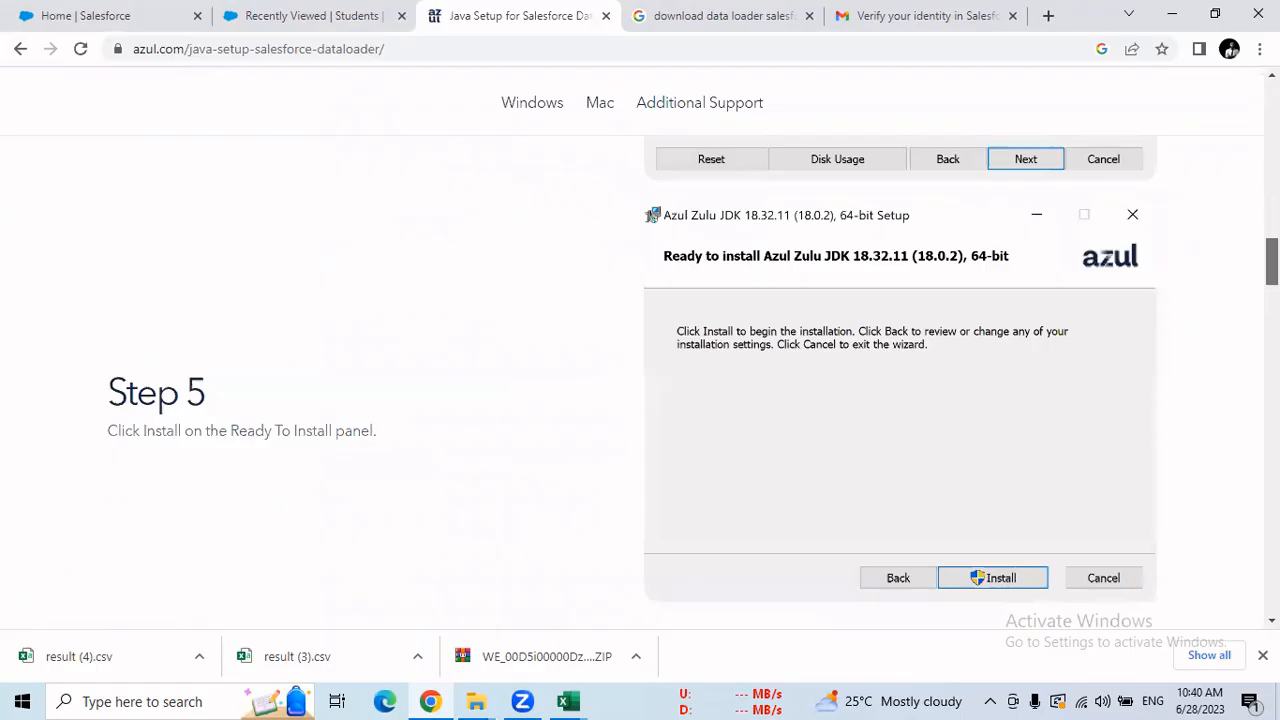
scroll(640, 360, "down", 13)
scroll(640, 360, "up", 20)
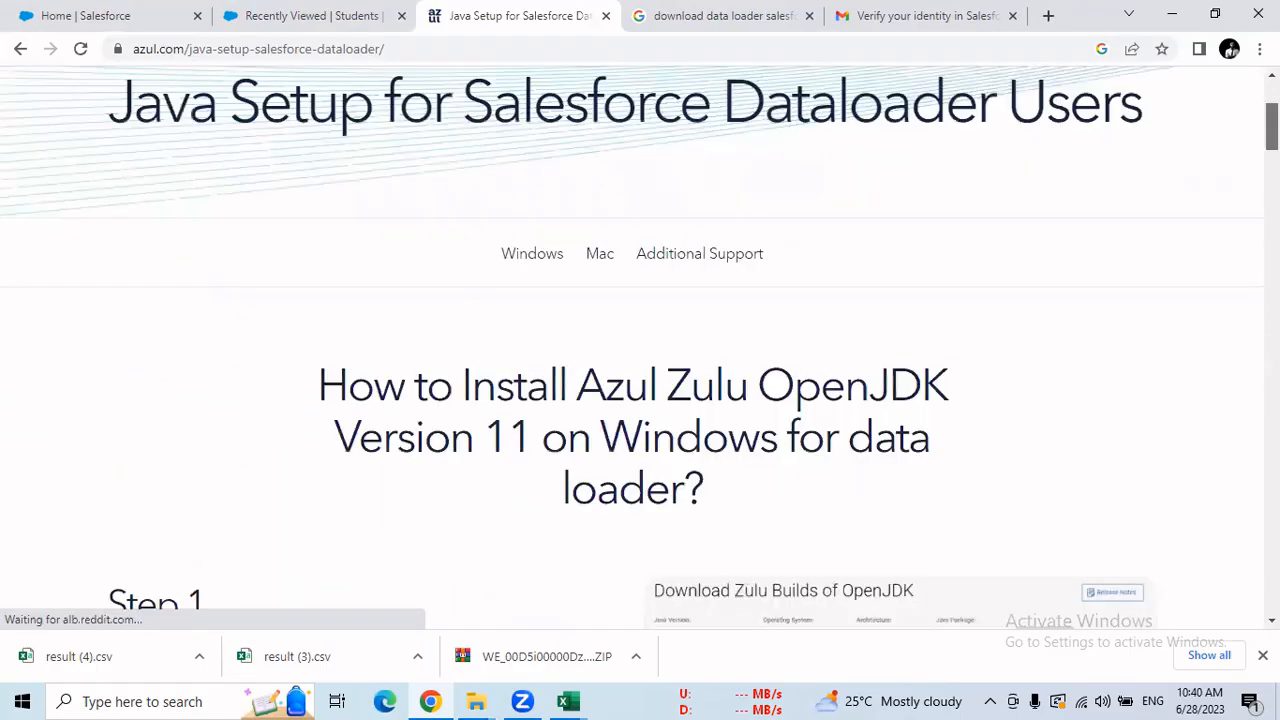
scroll(1178, 198, "up", 3)
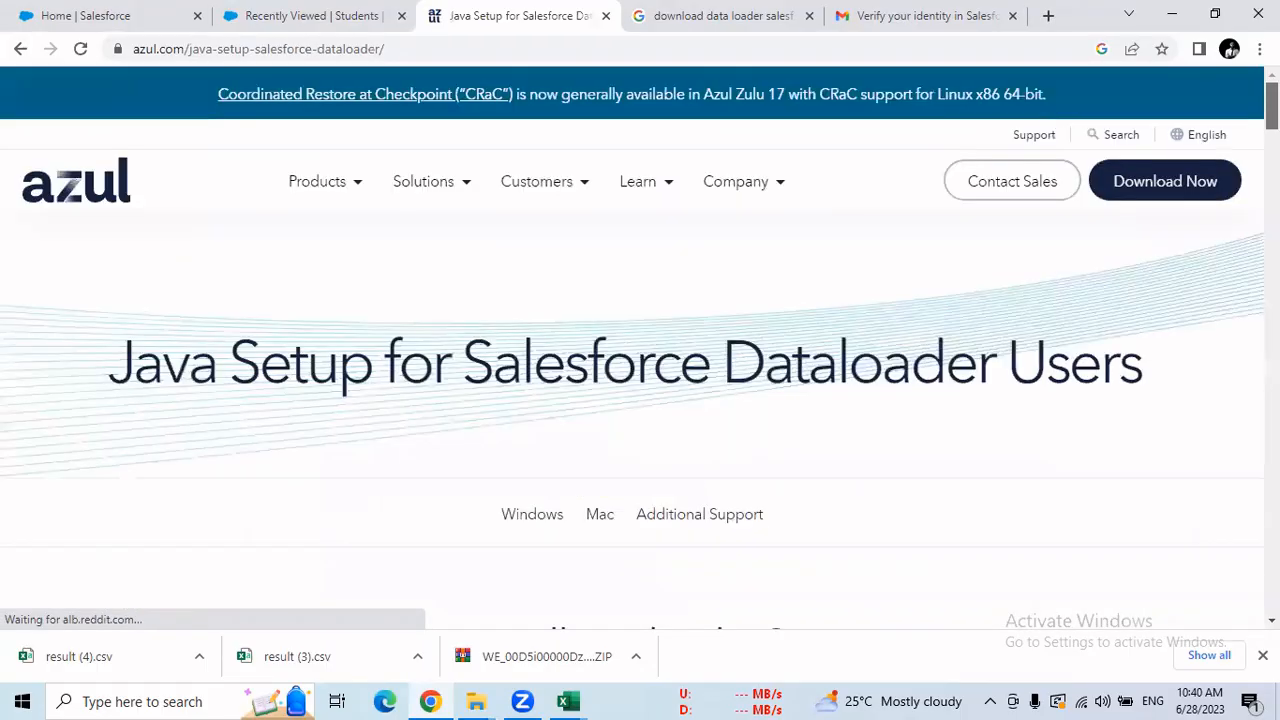
left_click(1176, 199)
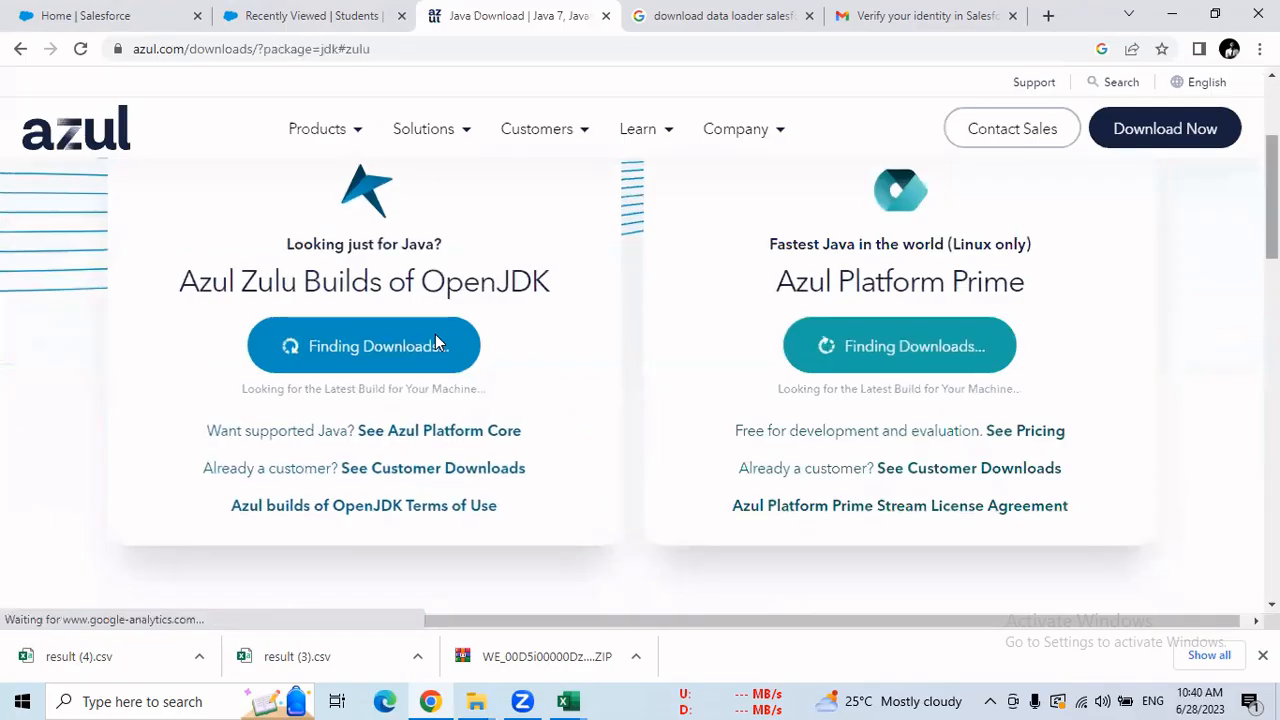
Locate the Windows x86 64-bit JDK 20.0.1+9 build in the downloads list.
scroll(640, 380, "down", 7)
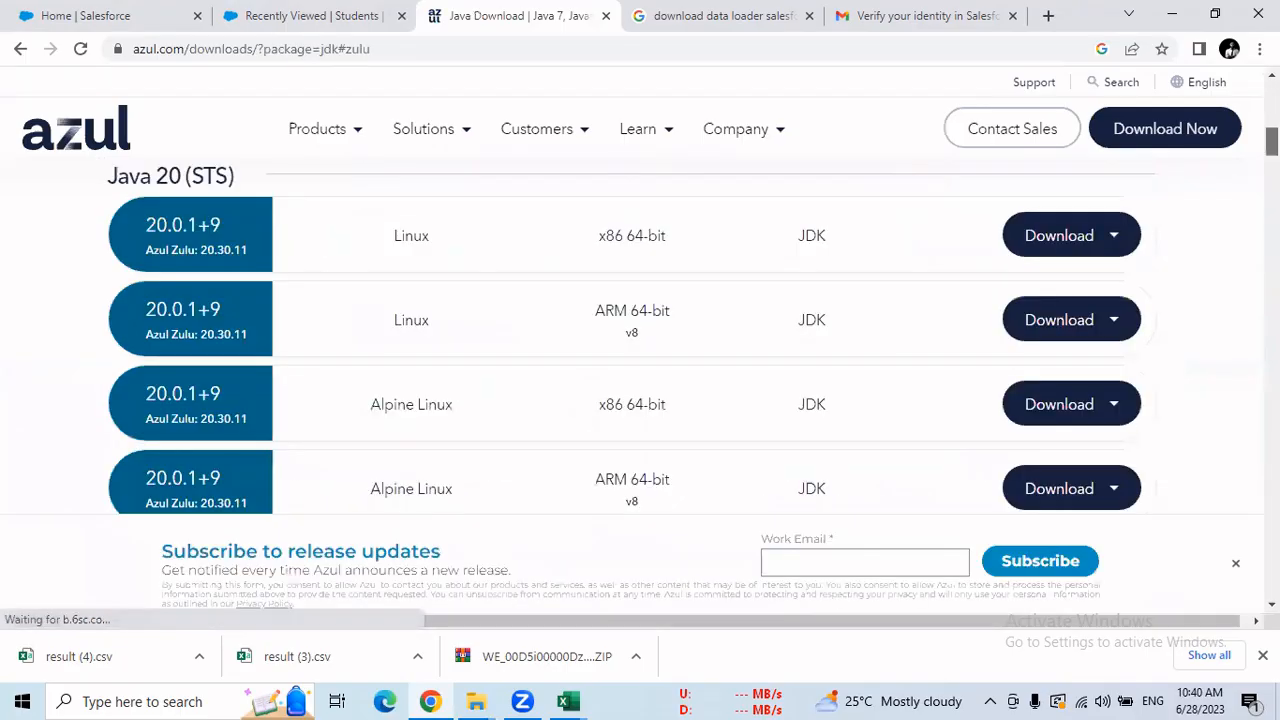
scroll(640, 340, "down", 1)
scroll(640, 340, "up", 1)
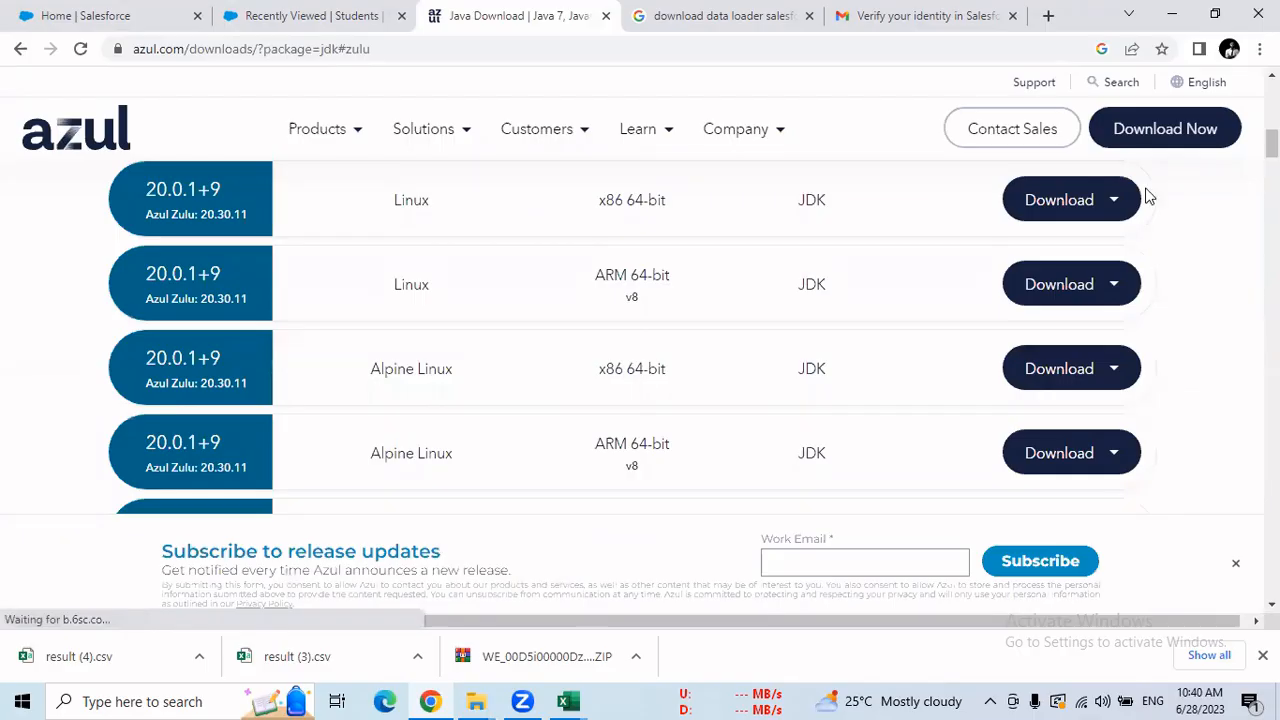
double_click(426, 206)
mouse_move(1115, 206)
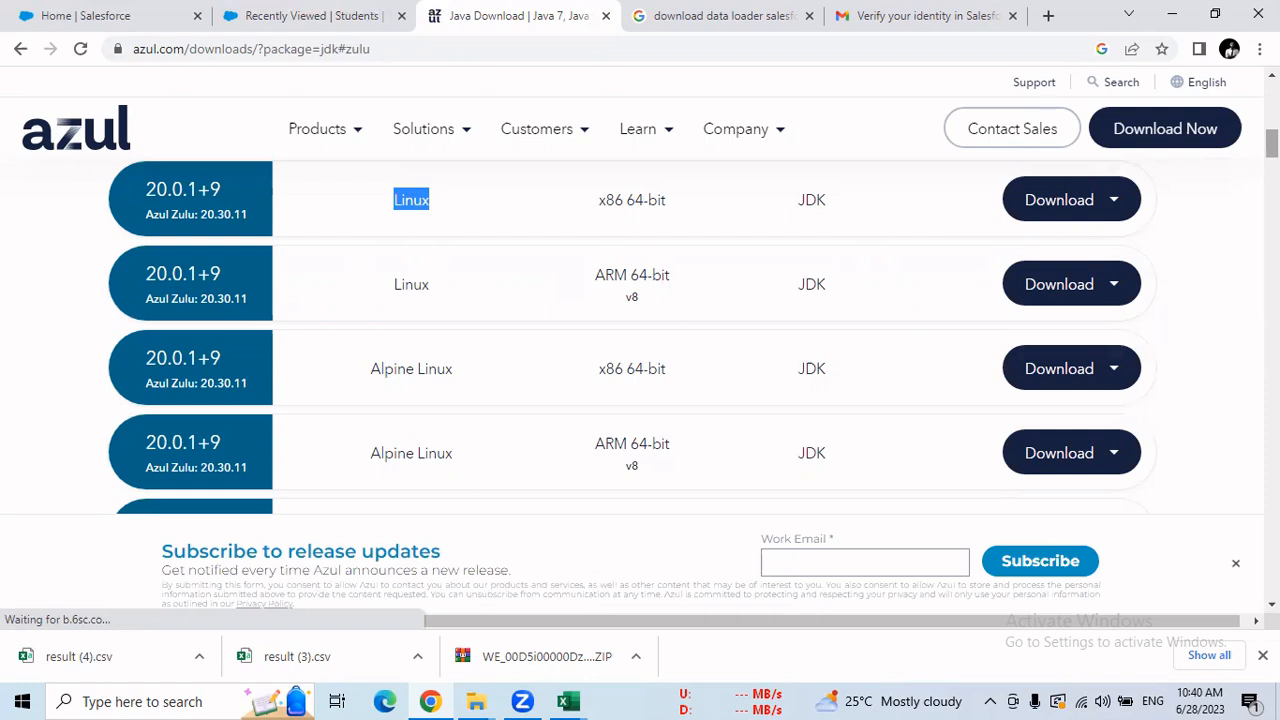
scroll(1272, 150, "down", 2)
scroll(588, 341, "down", 1)
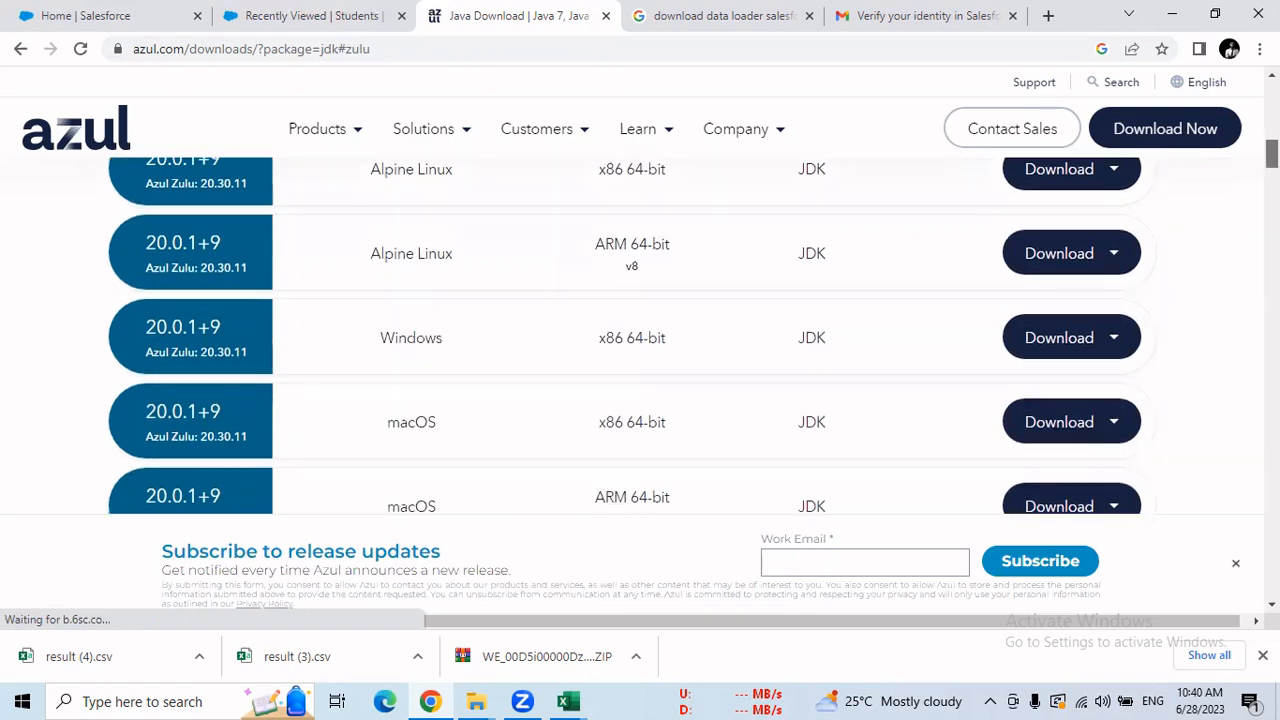
double_click(413, 341)
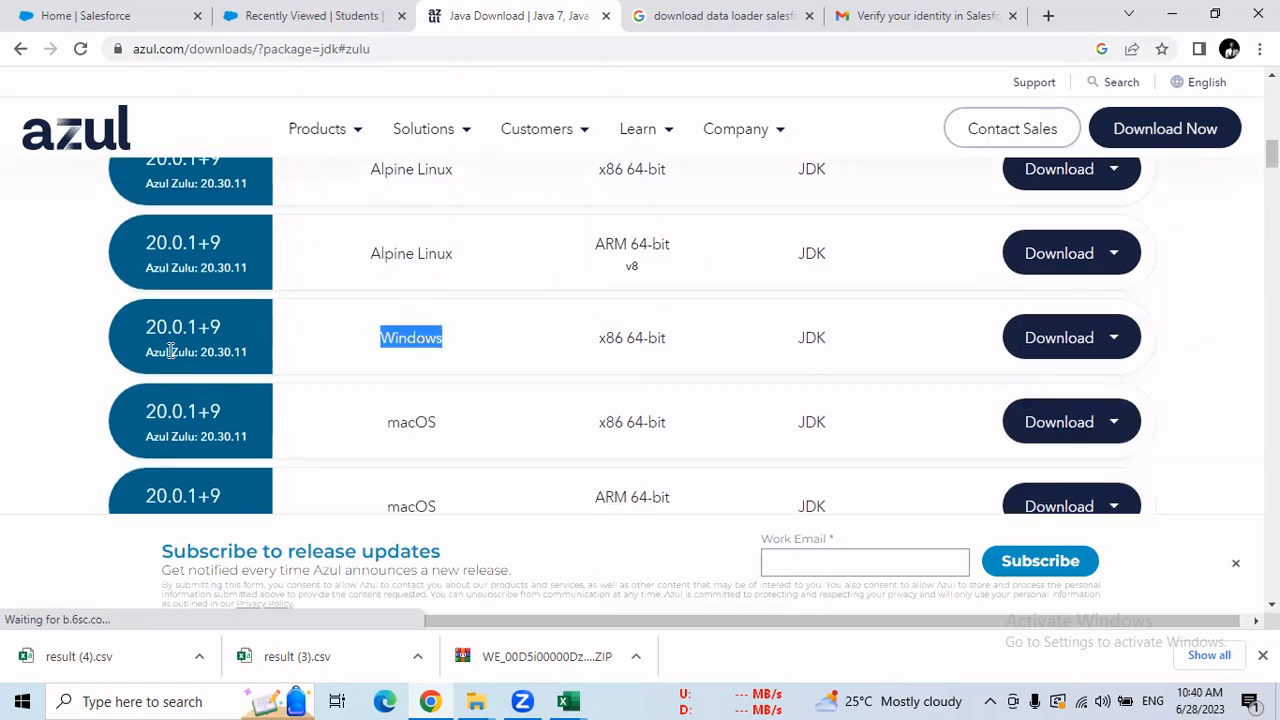
left_click_drag(148, 330, 225, 326)
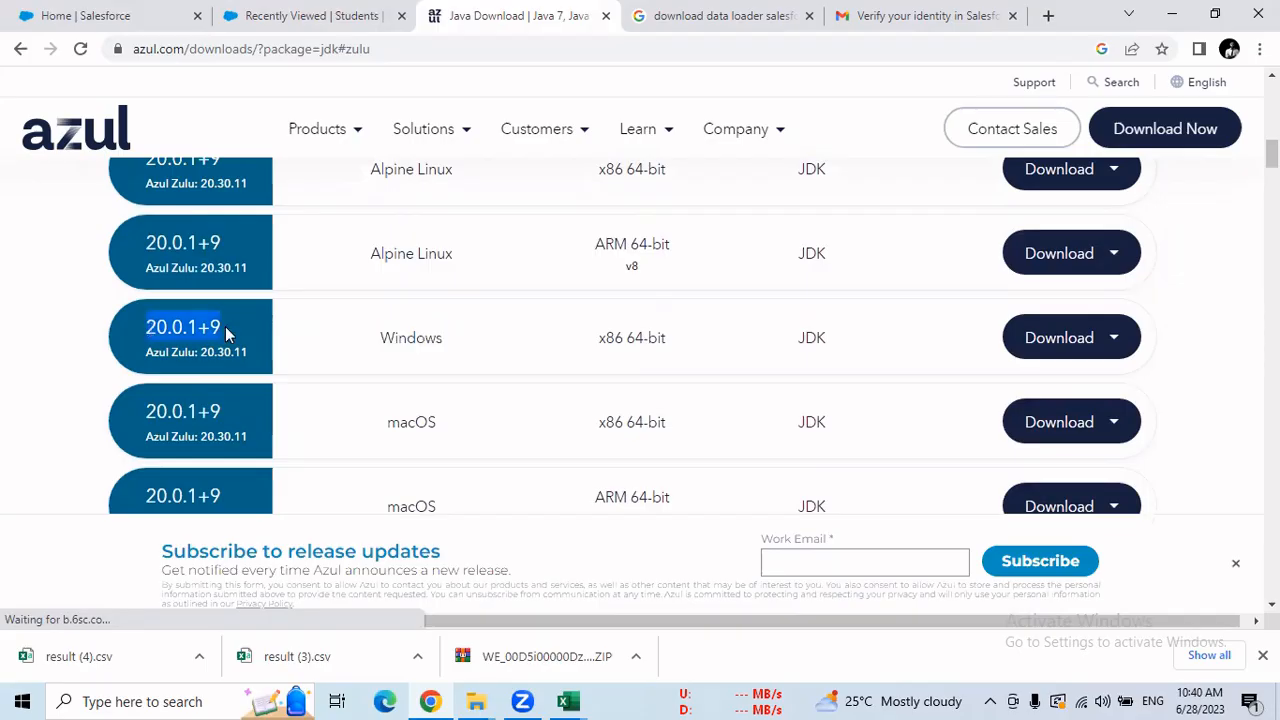
left_click(150, 331)
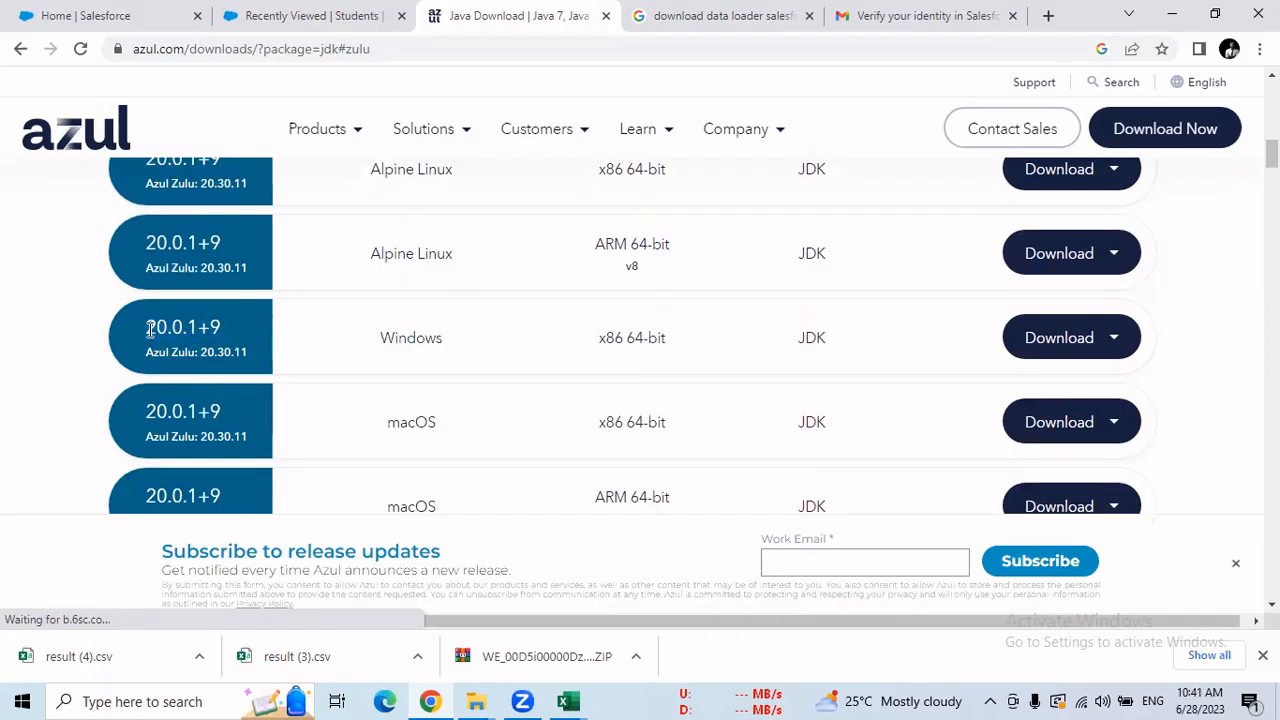
left_click_drag(150, 331, 211, 326)
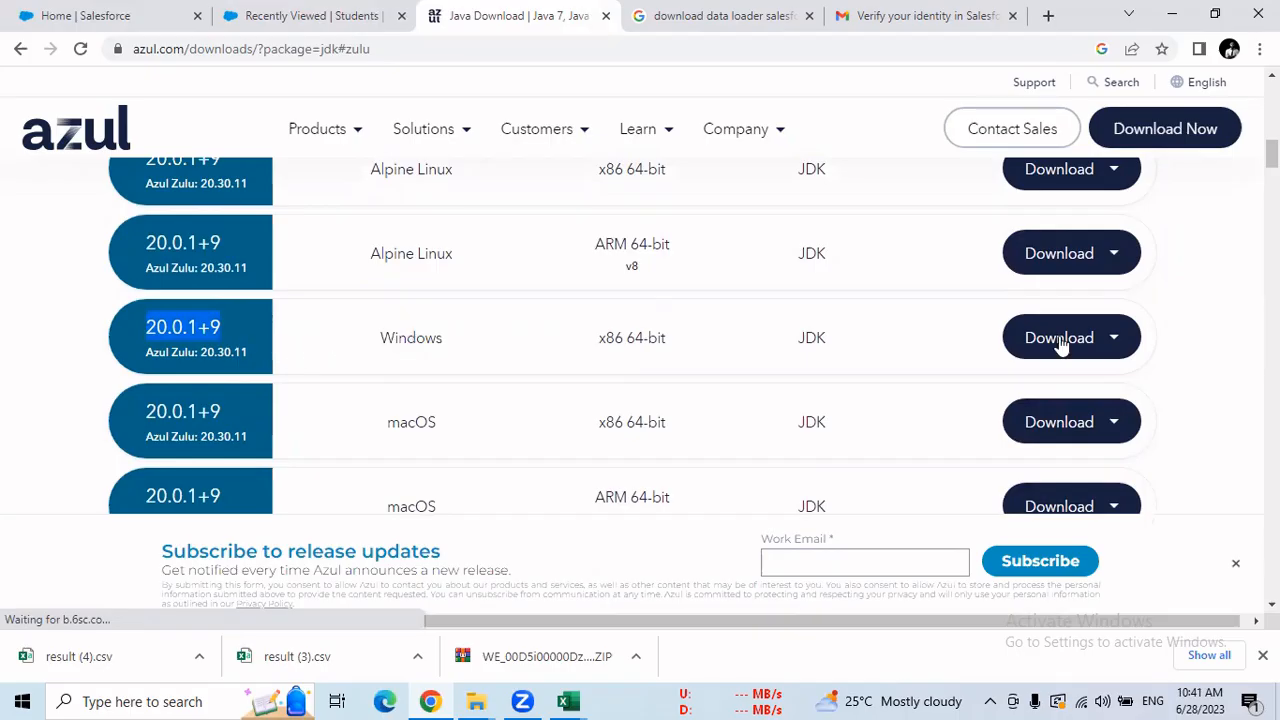
Download the Windows JDK 20.0.1+9 as an .msi installer and bring up the Downloads folder.
left_click(1113, 342)
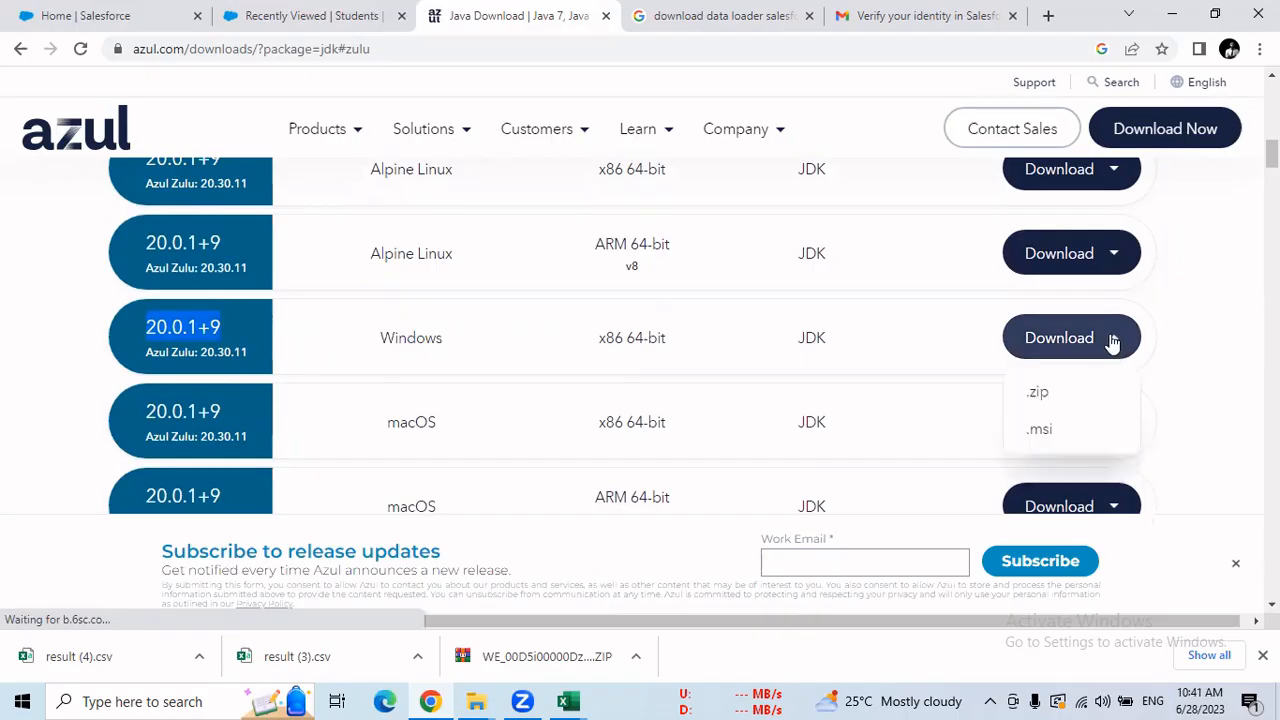
left_click(1045, 430)
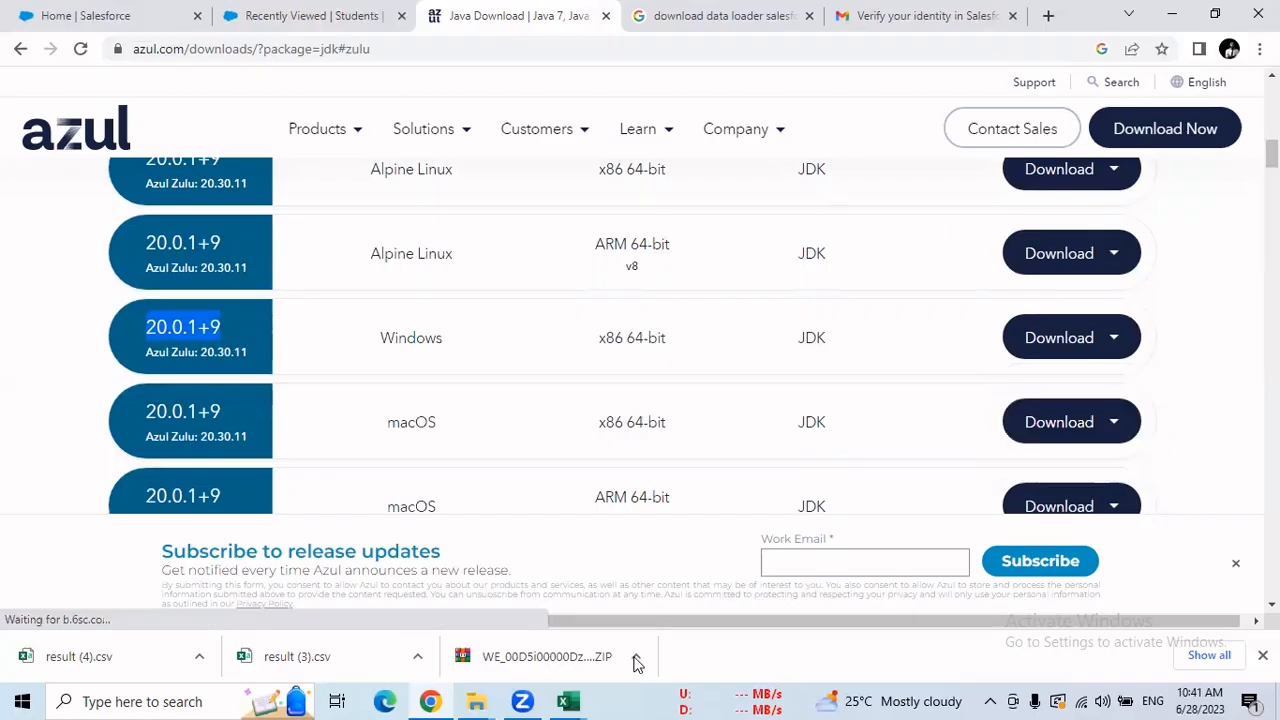
mouse_move(478, 700)
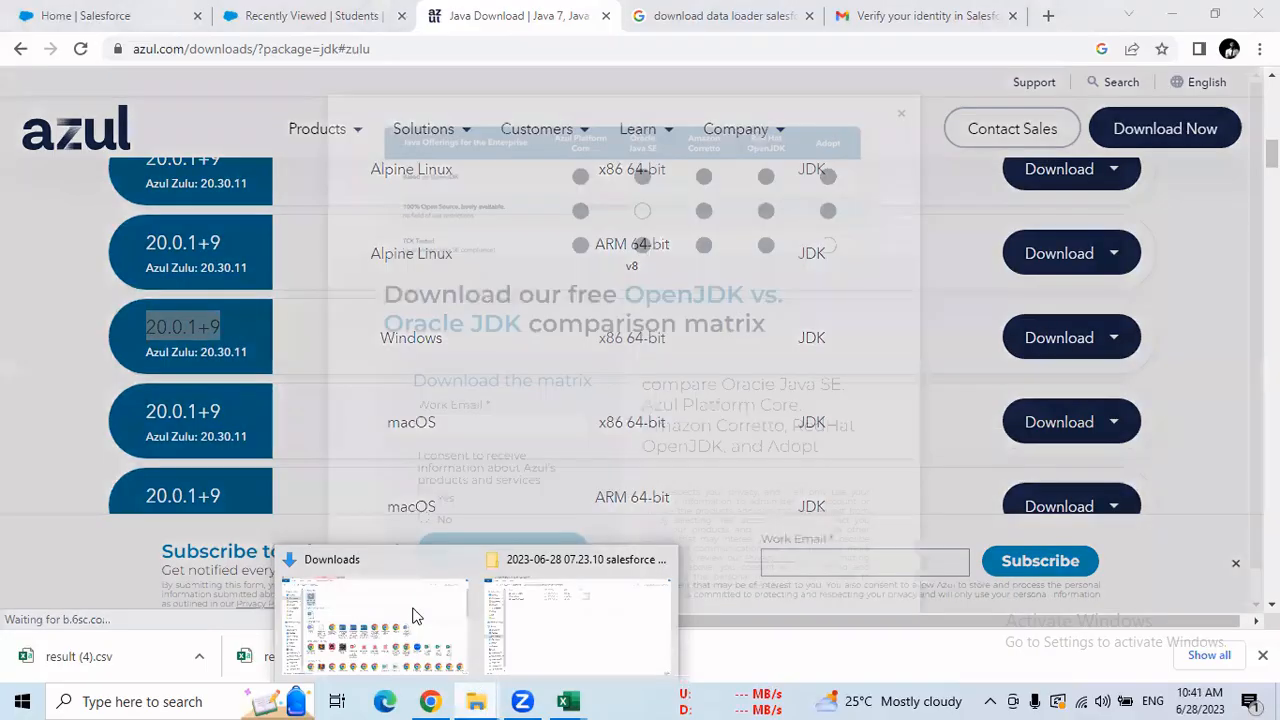
left_click(420, 610)
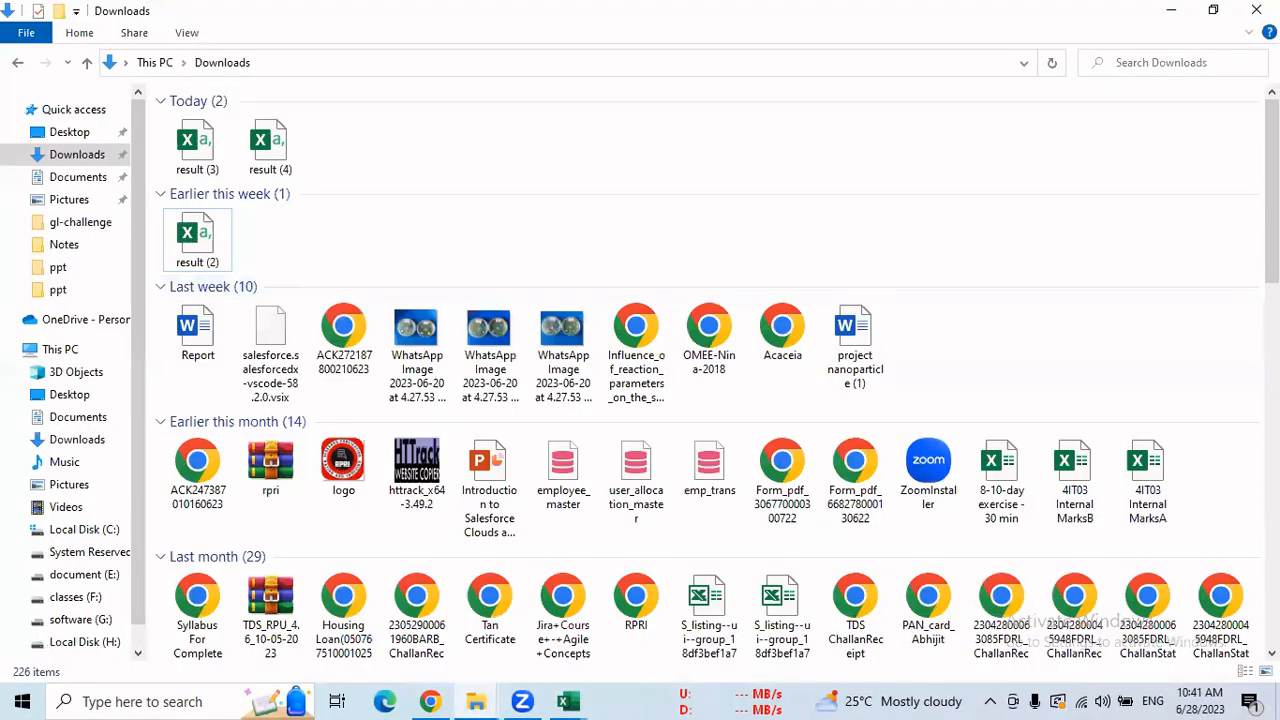
scroll(1080, 215, "down", 5)
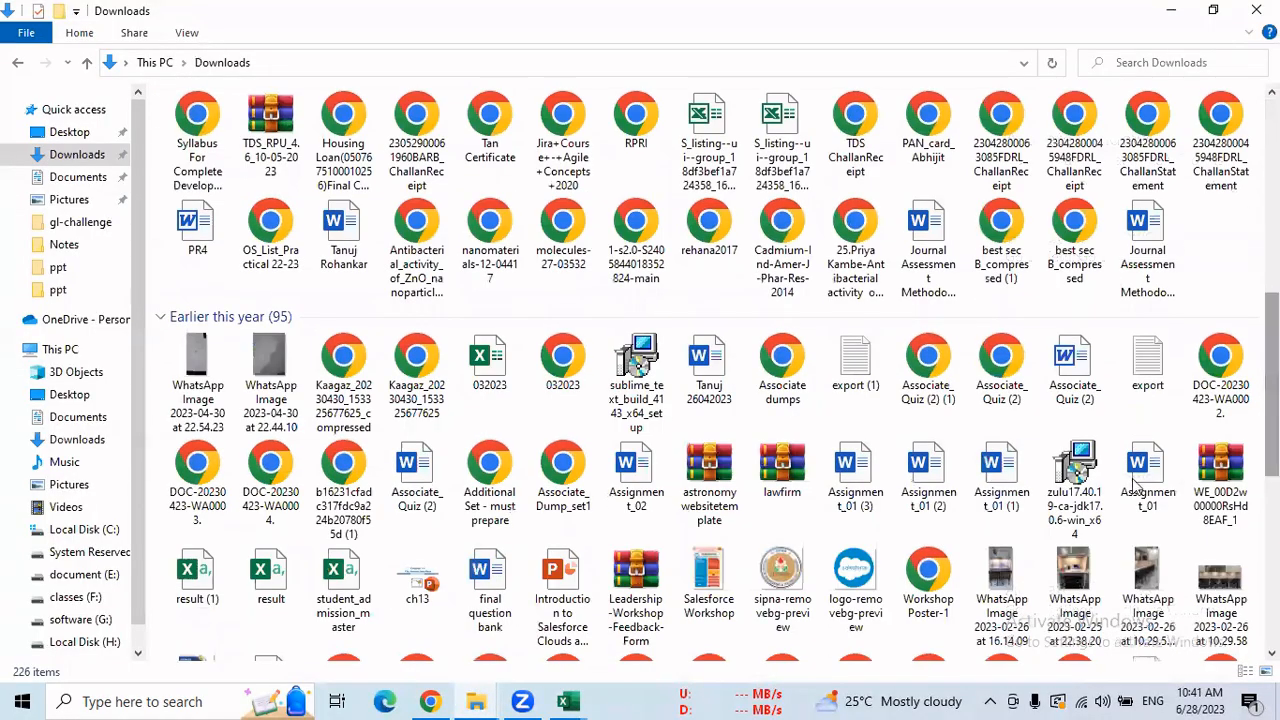
mouse_move(1075, 466)
left_mouse_down()
mouse_move(1062, 478)
mouse_move(1072, 466)
left_mouse_up()
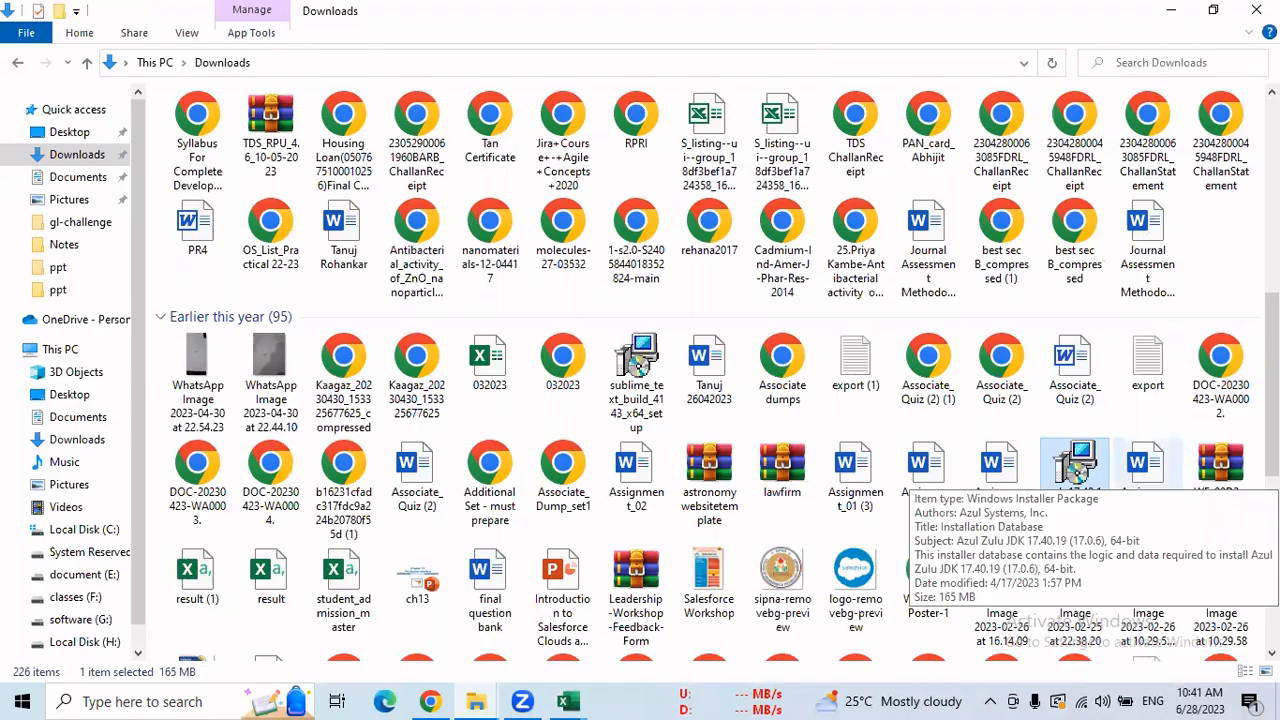
double_click(1078, 480)
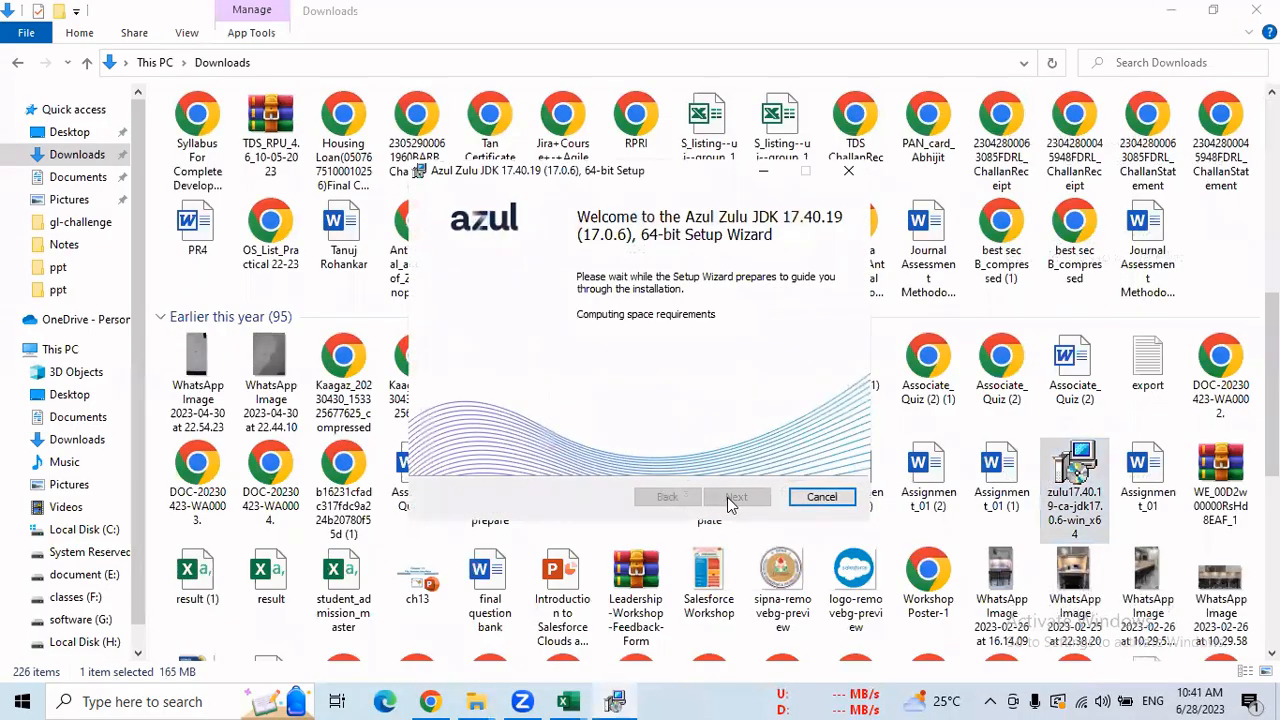
left_click(840, 500)
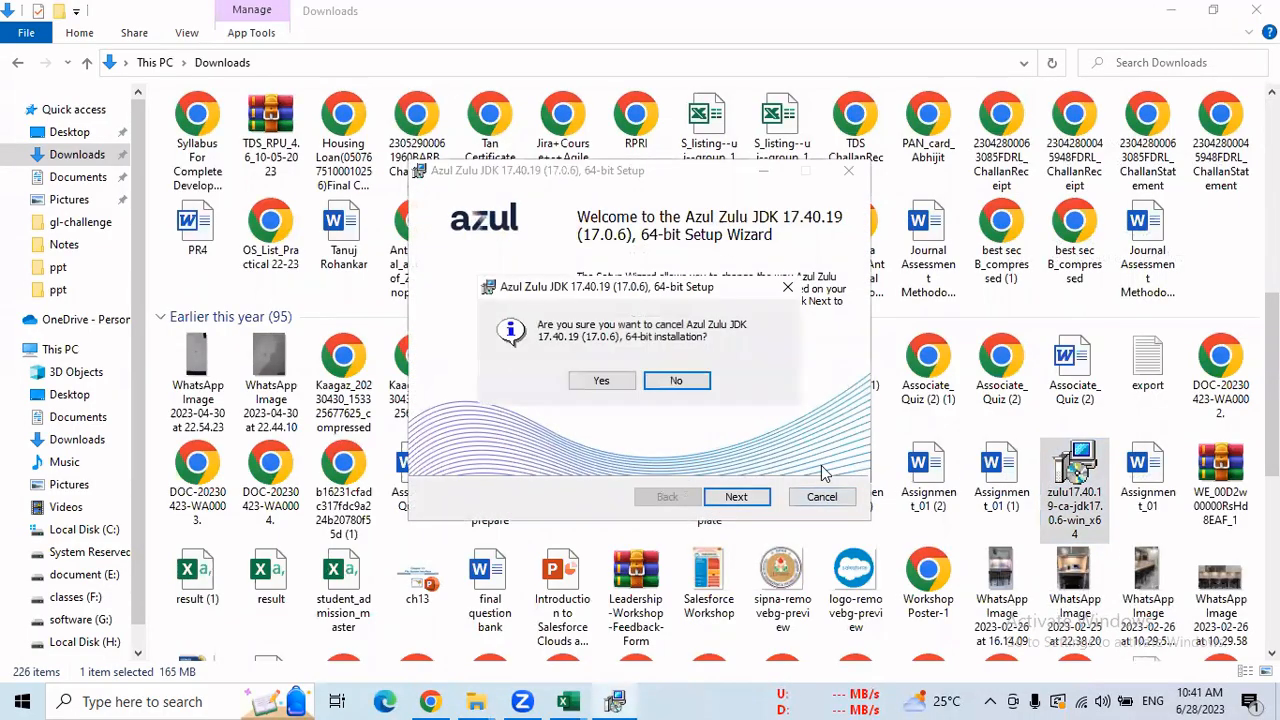
left_click(602, 382)
Close the interrupted setup wizard and switch to the other File Explorer window.
left_click(738, 496)
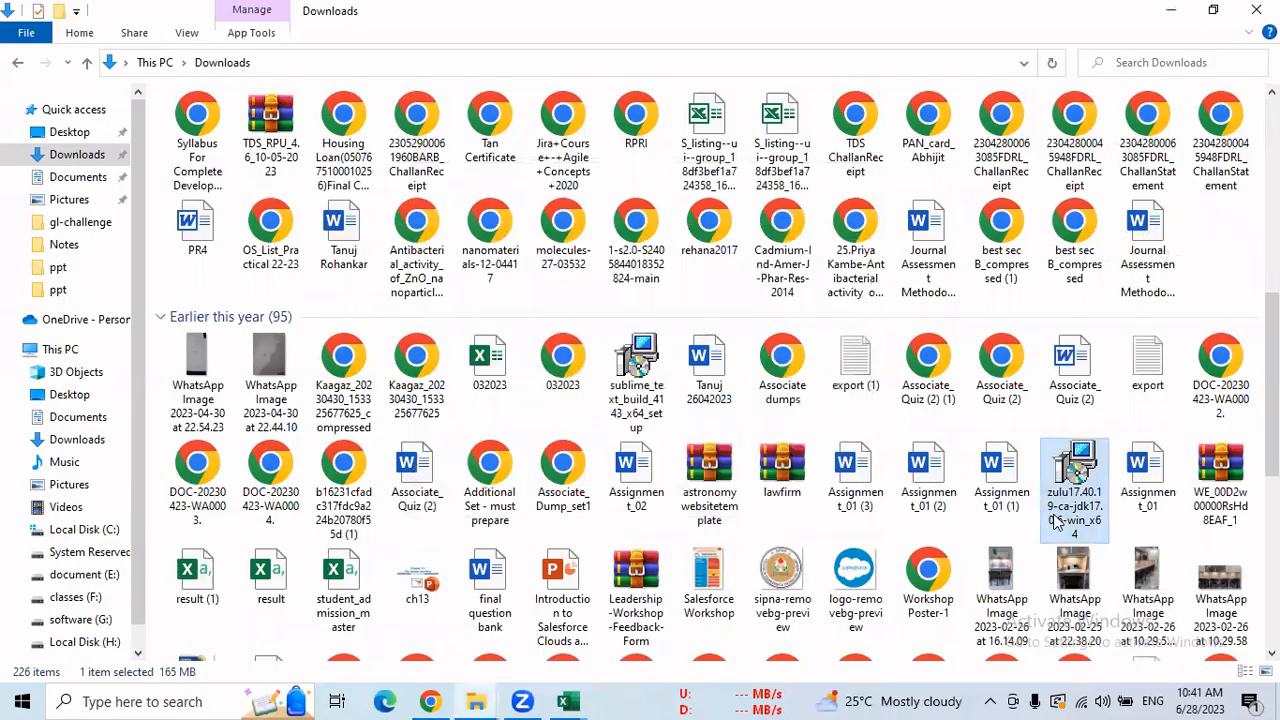
mouse_move(1073, 500)
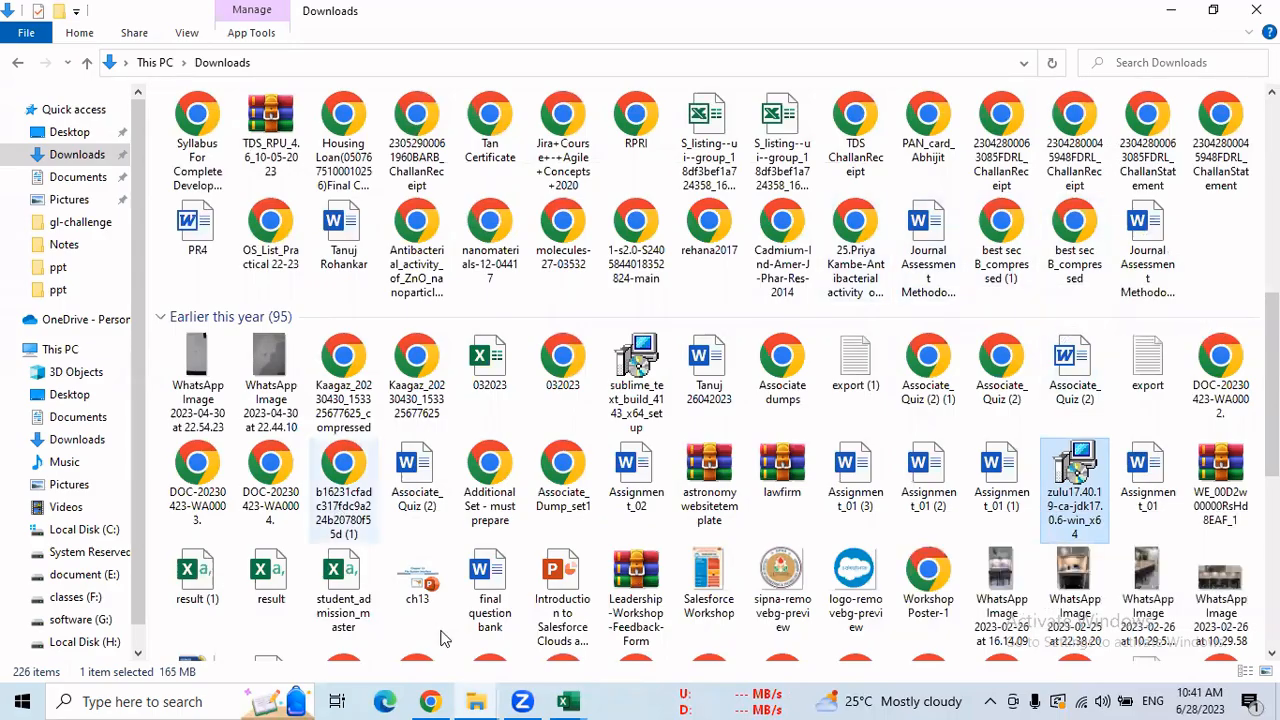
left_click(488, 692)
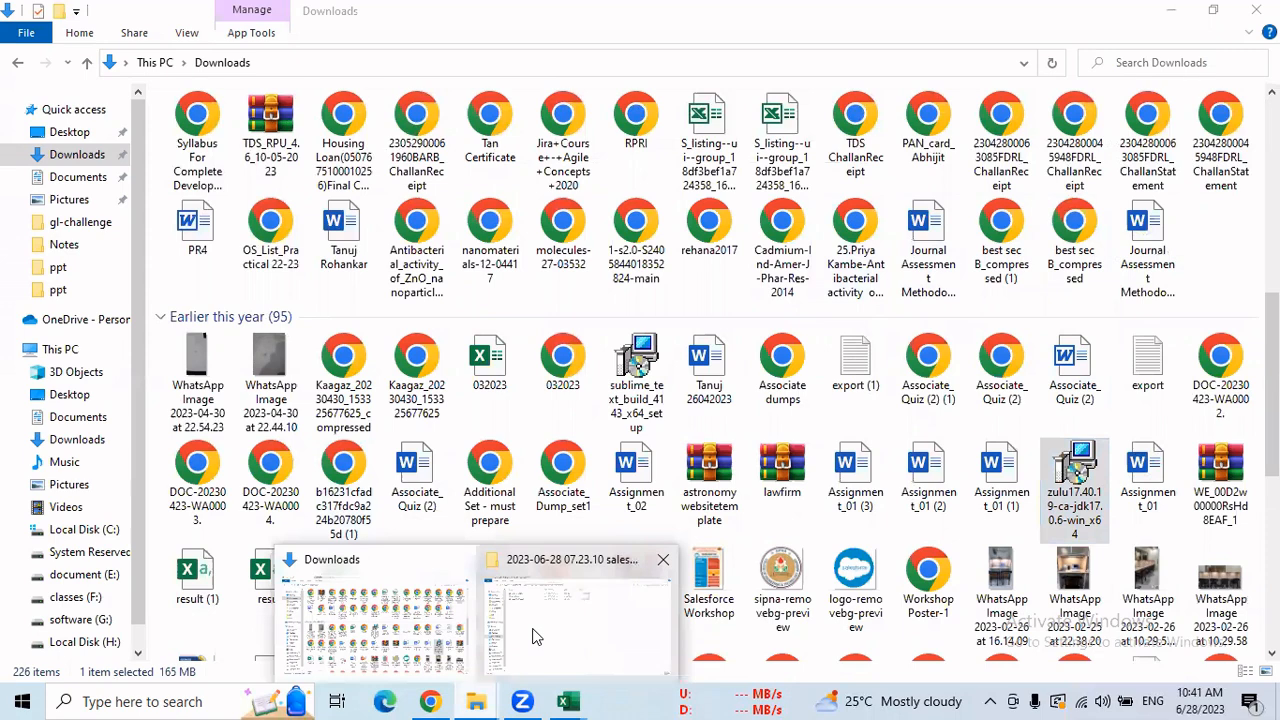
left_click(630, 580)
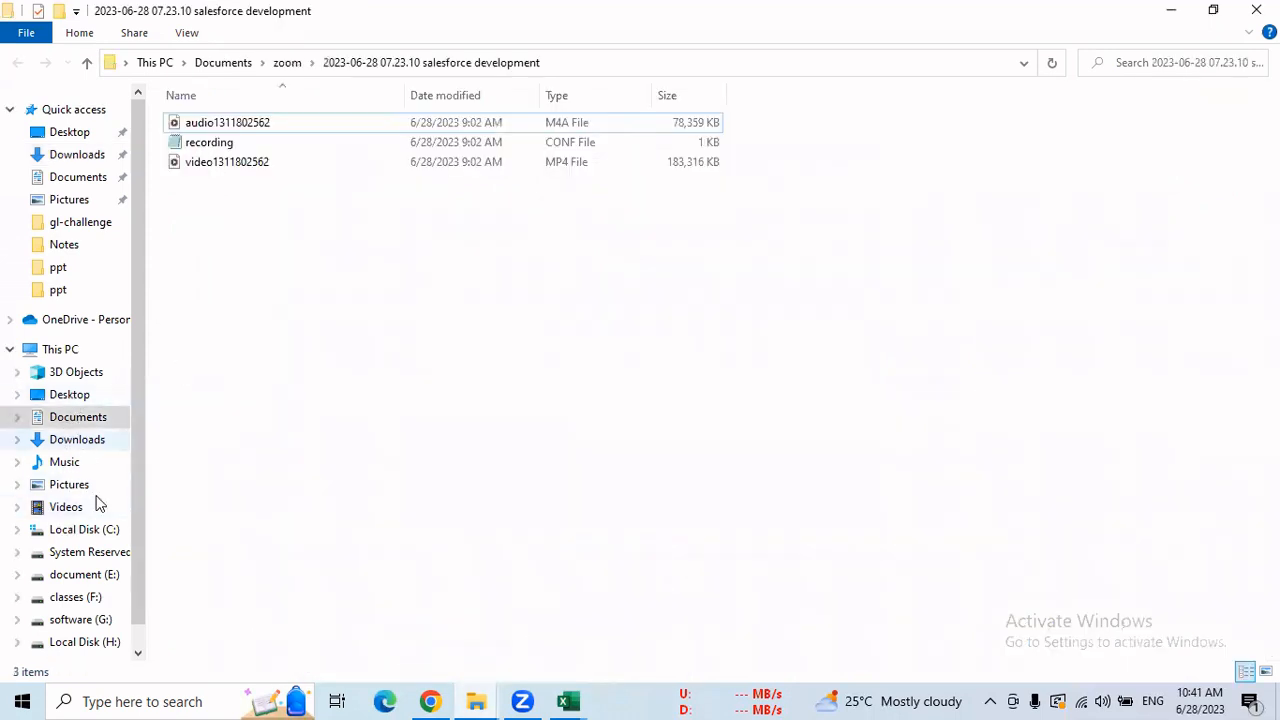
Navigate to classes (F:) > salesforce > data loader > dataloader_win_v57.0.1.
left_click(91, 598)
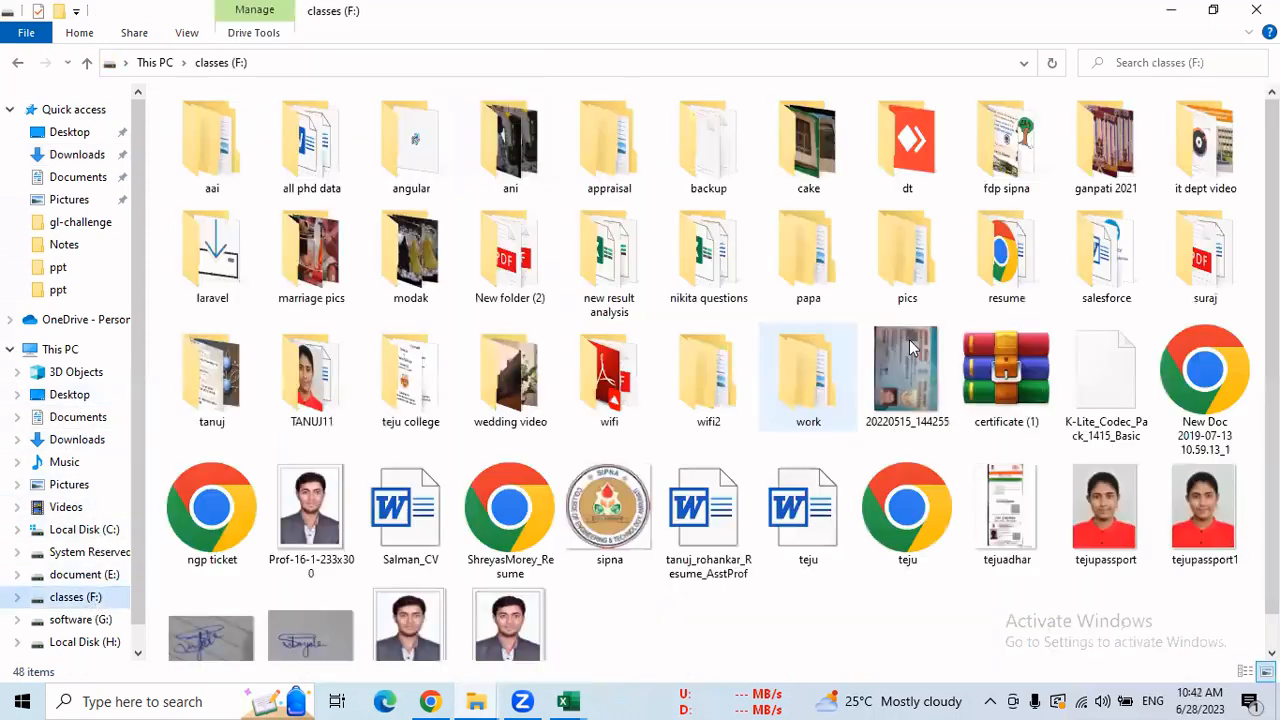
left_click(1100, 262)
key("Return")
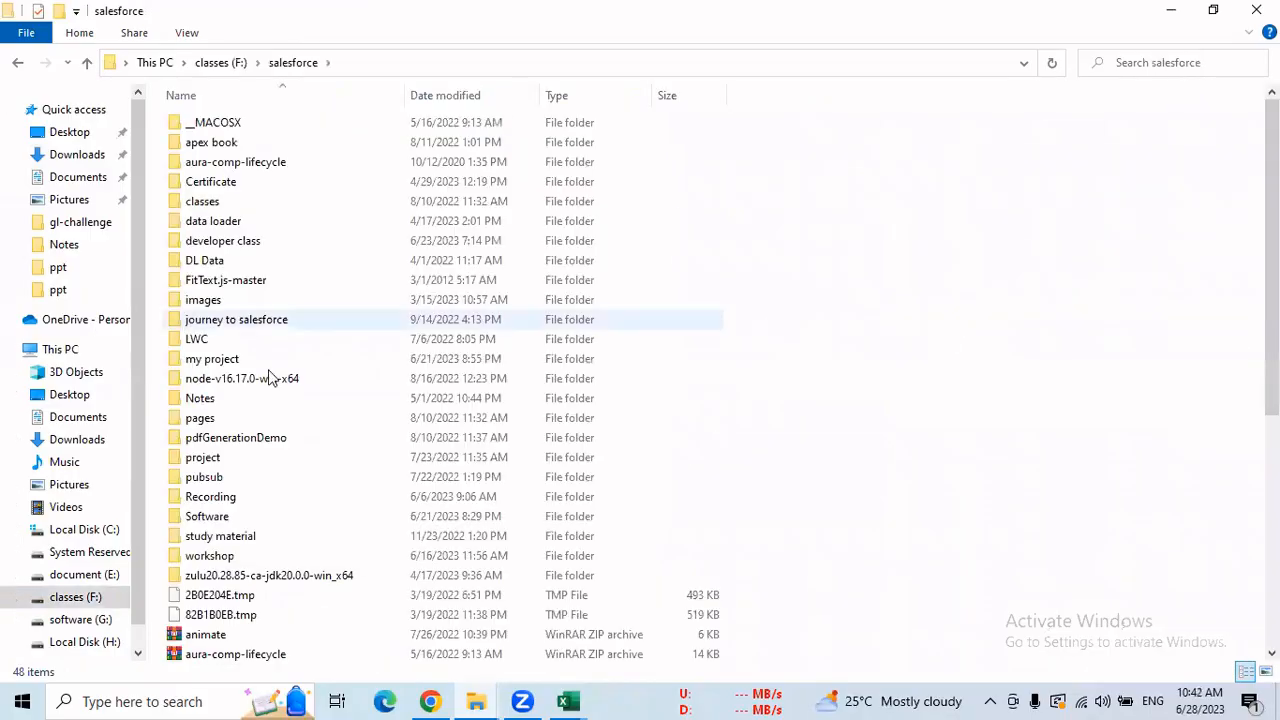
left_click(222, 518)
double_click(222, 518)
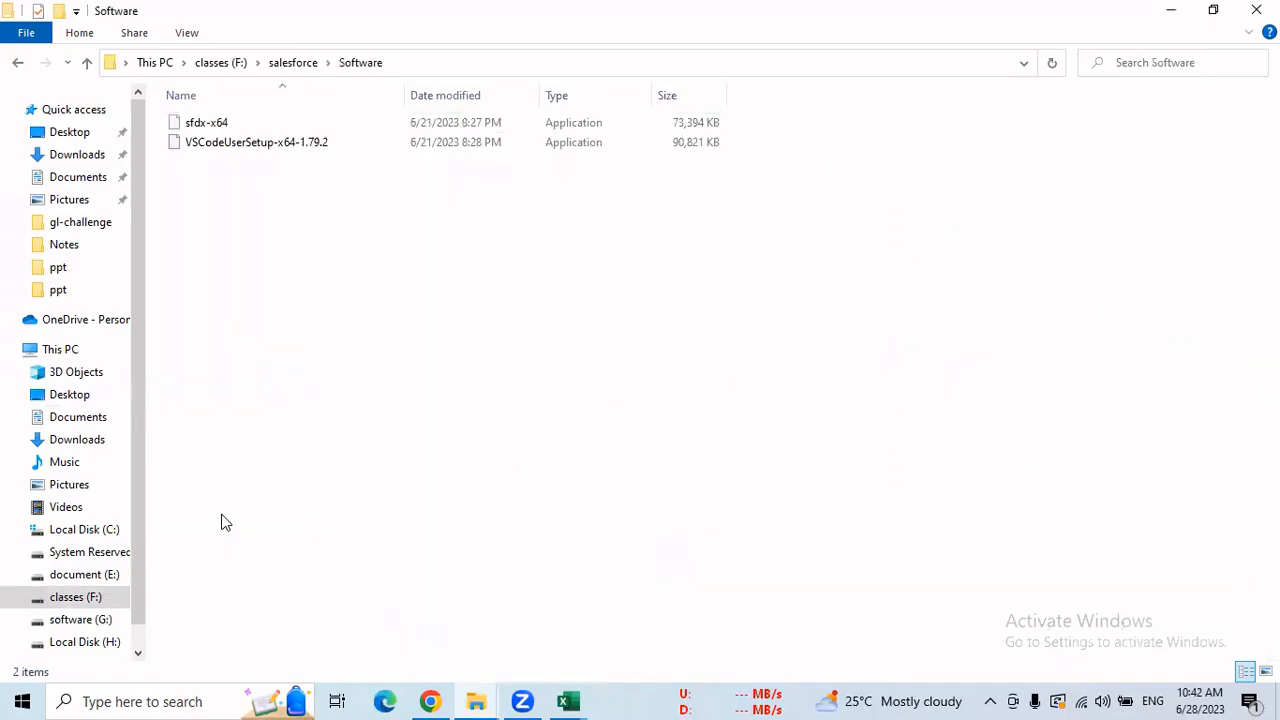
left_click(18, 66)
double_click(218, 224)
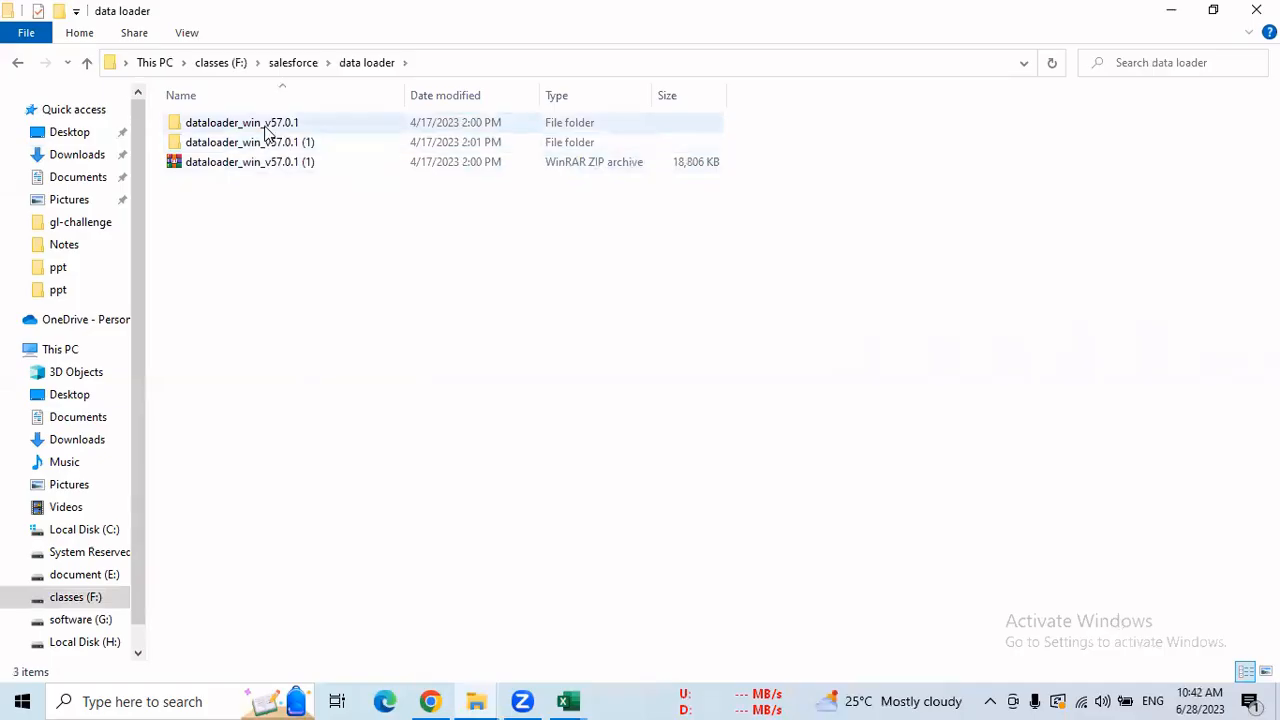
double_click(269, 128)
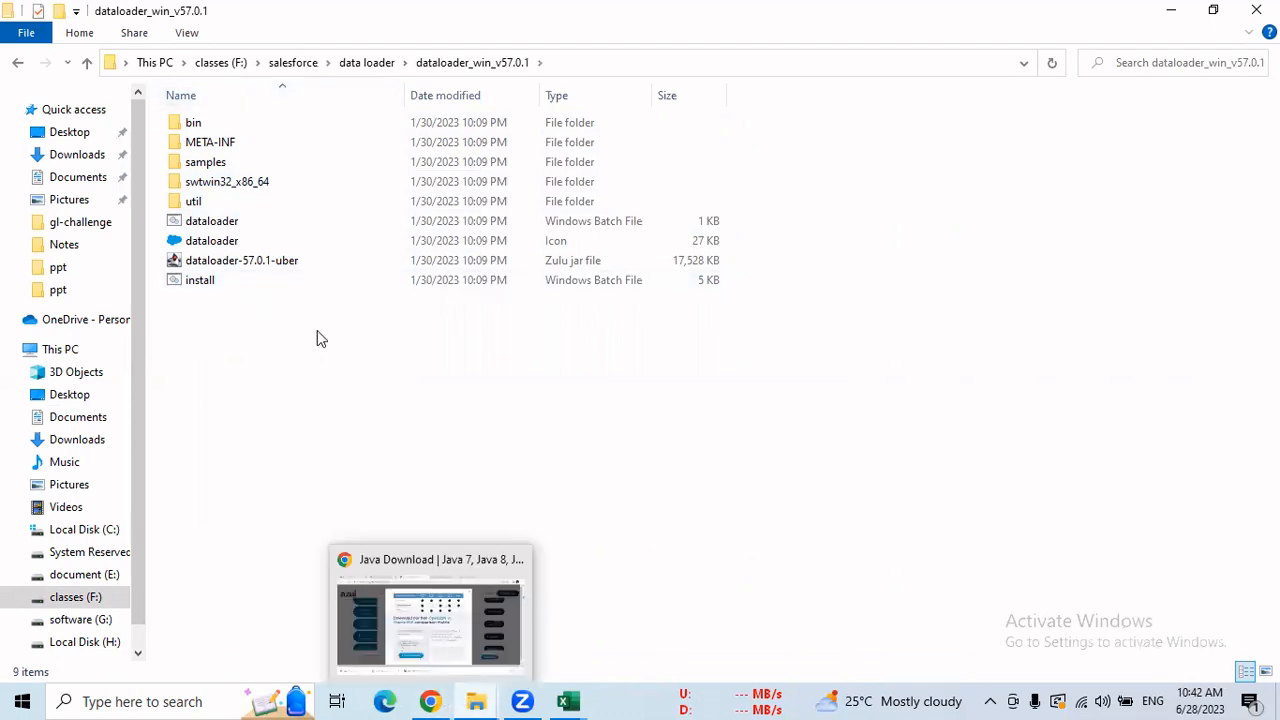
Bring Chrome forward, dismiss the OpenJDK comparison pop-up and return to the Google search tab.
left_click(438, 701)
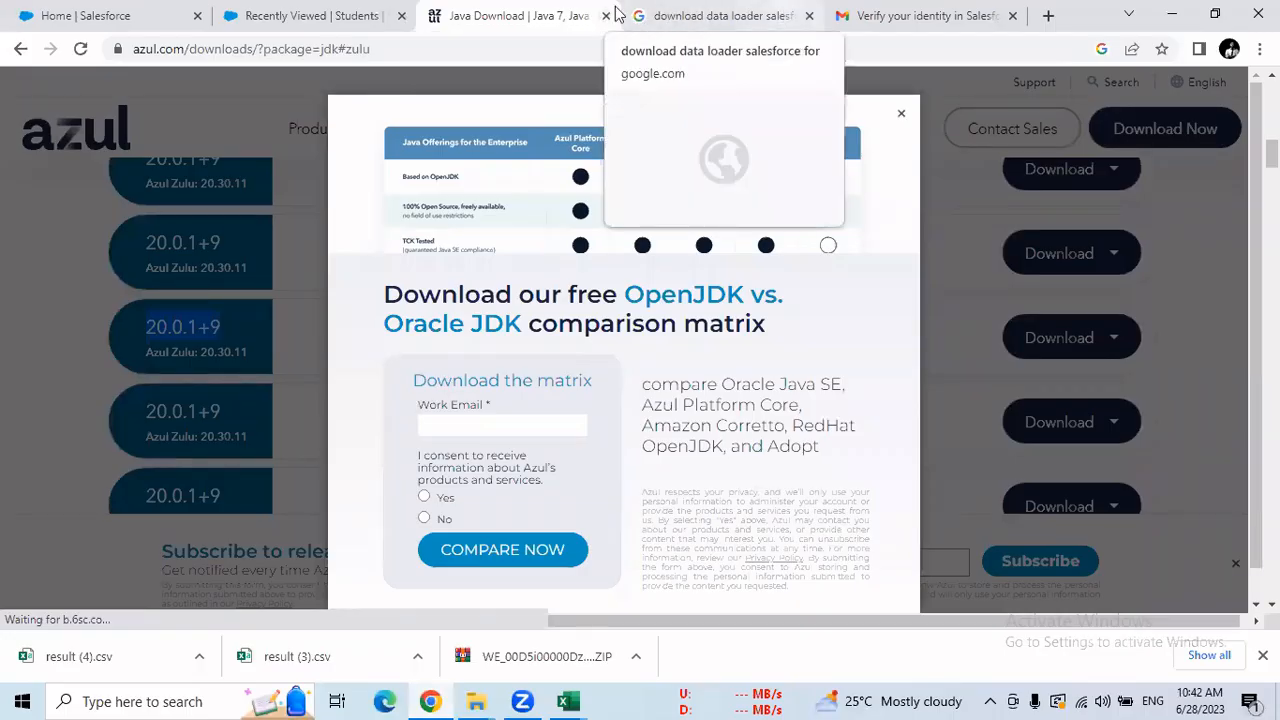
left_click(901, 118)
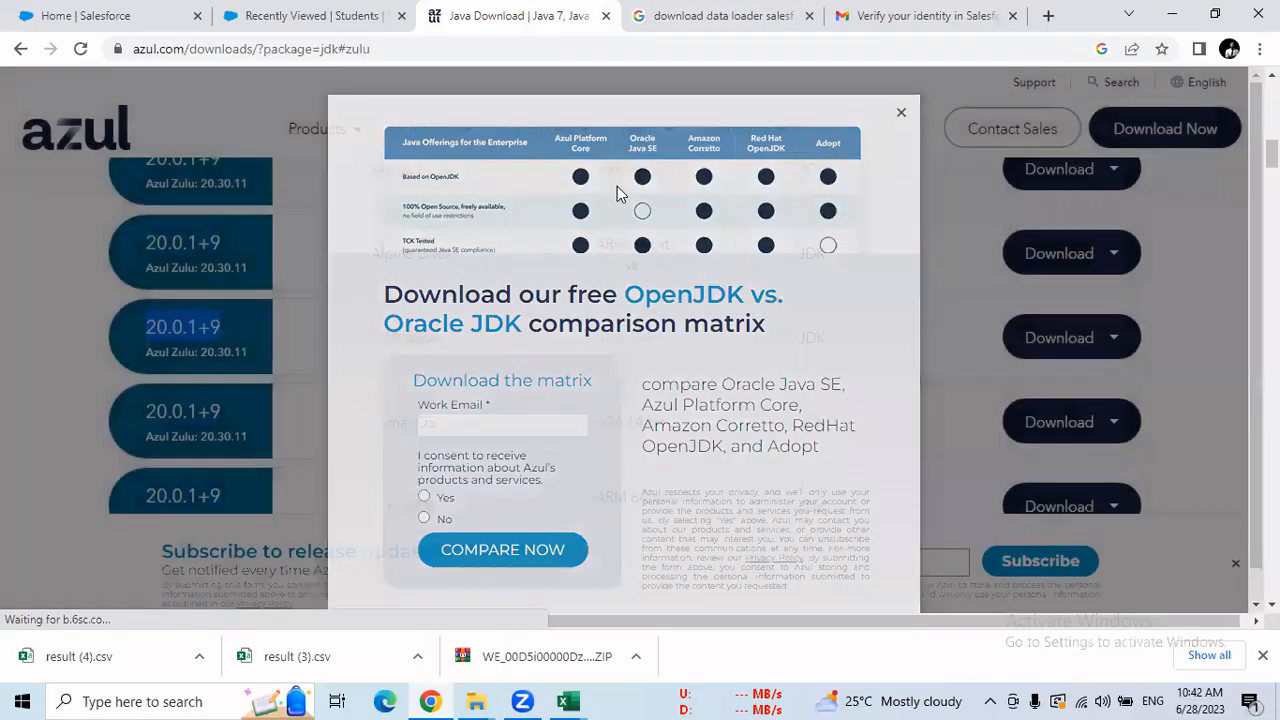
left_click(730, 16)
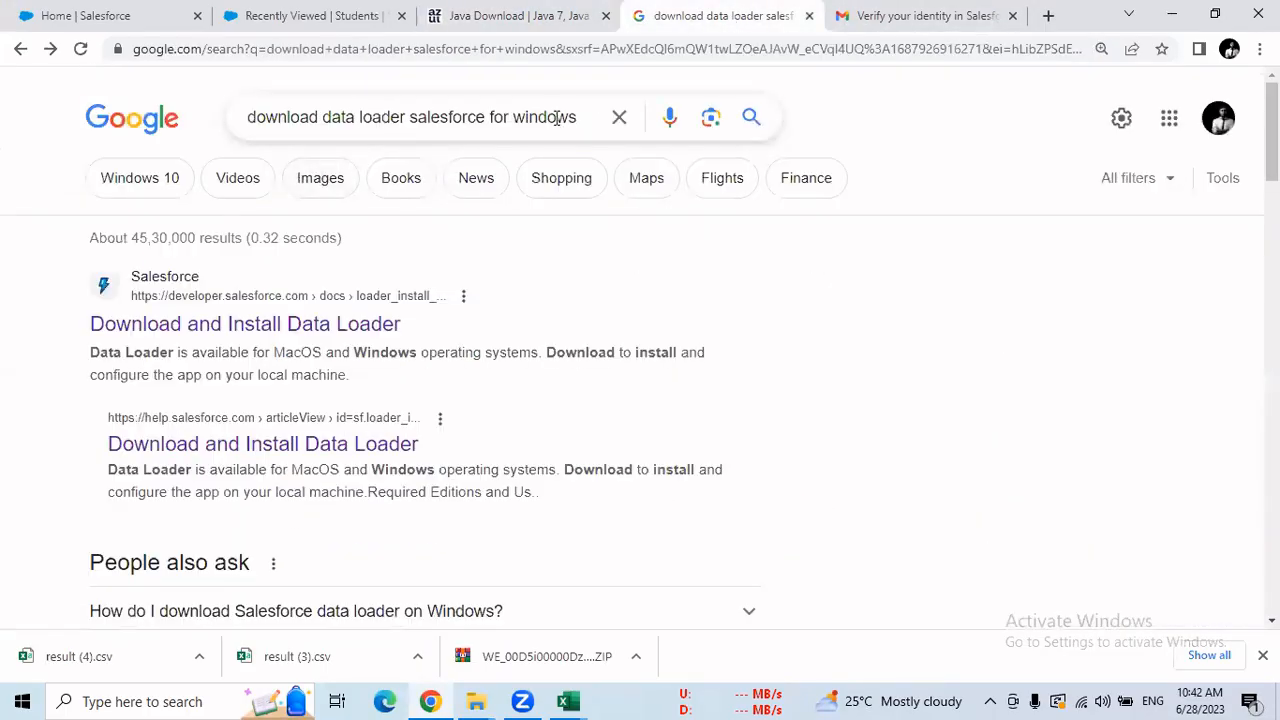
Search Google for 'download data loader for windows' and browse the results.
left_click_drag(577, 118, 489, 118)
double_click(448, 118)
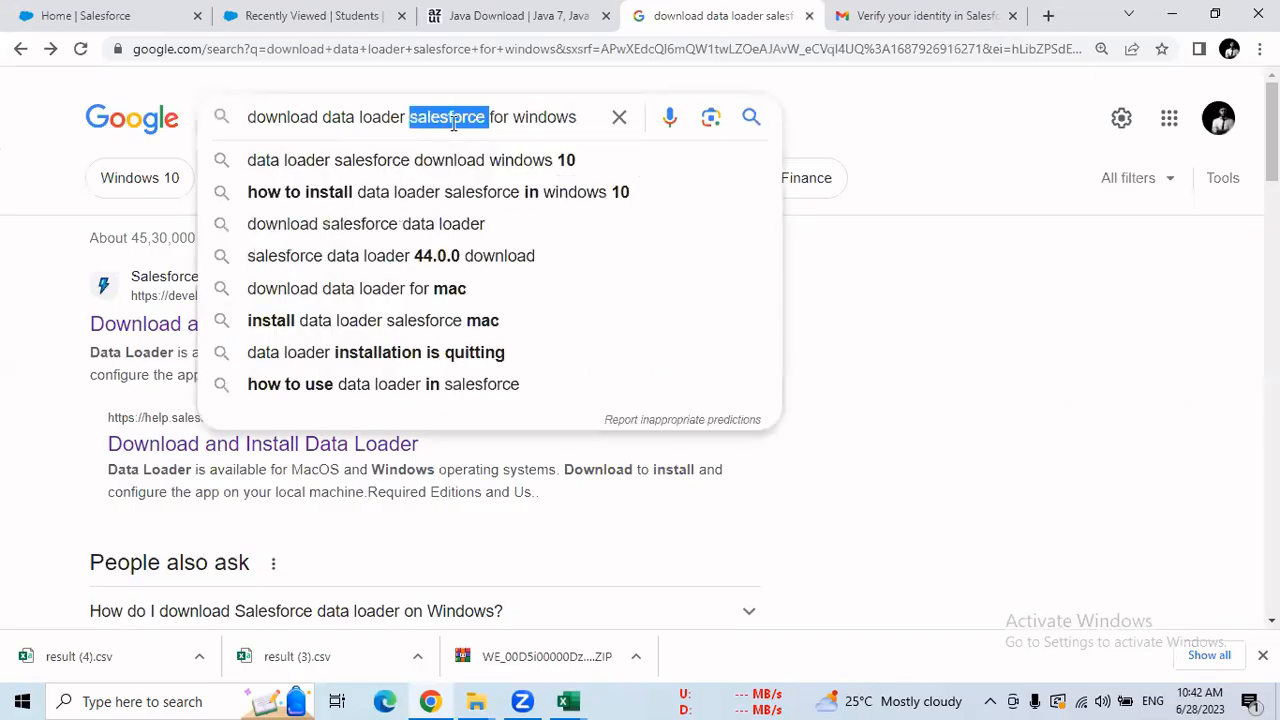
key("Delete")
key("Delete")
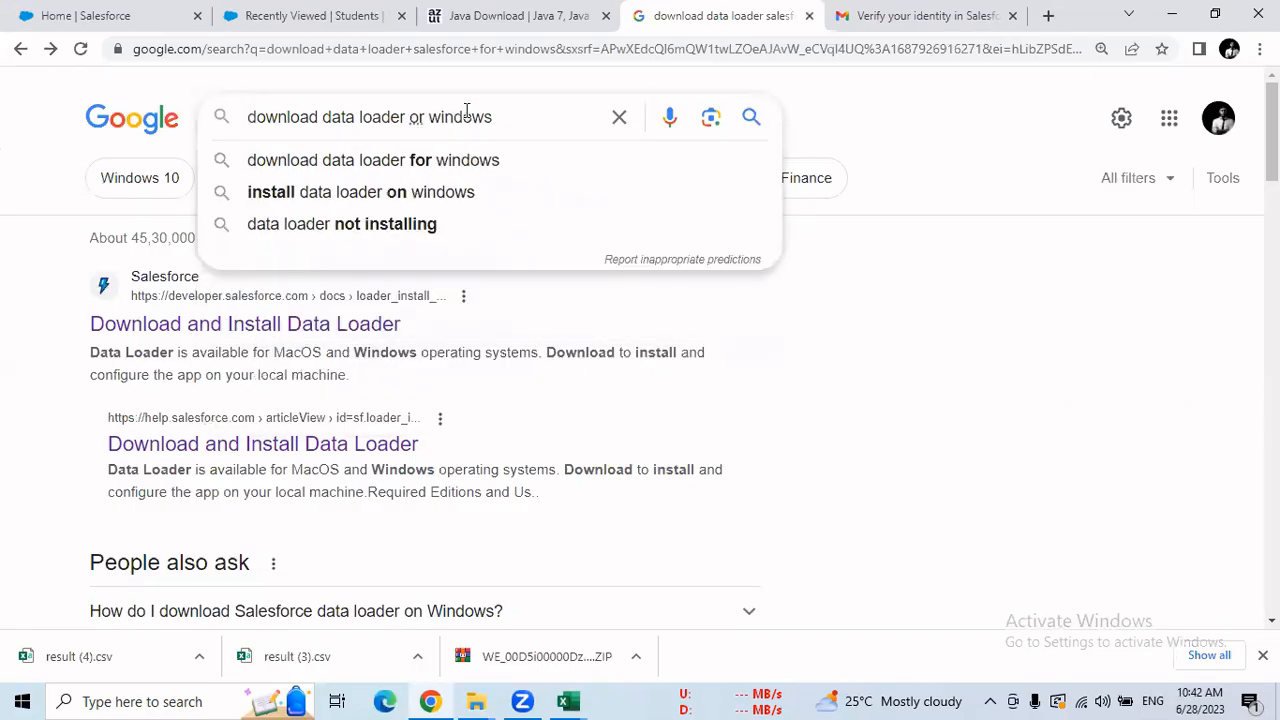
type("f")
left_click(505, 160)
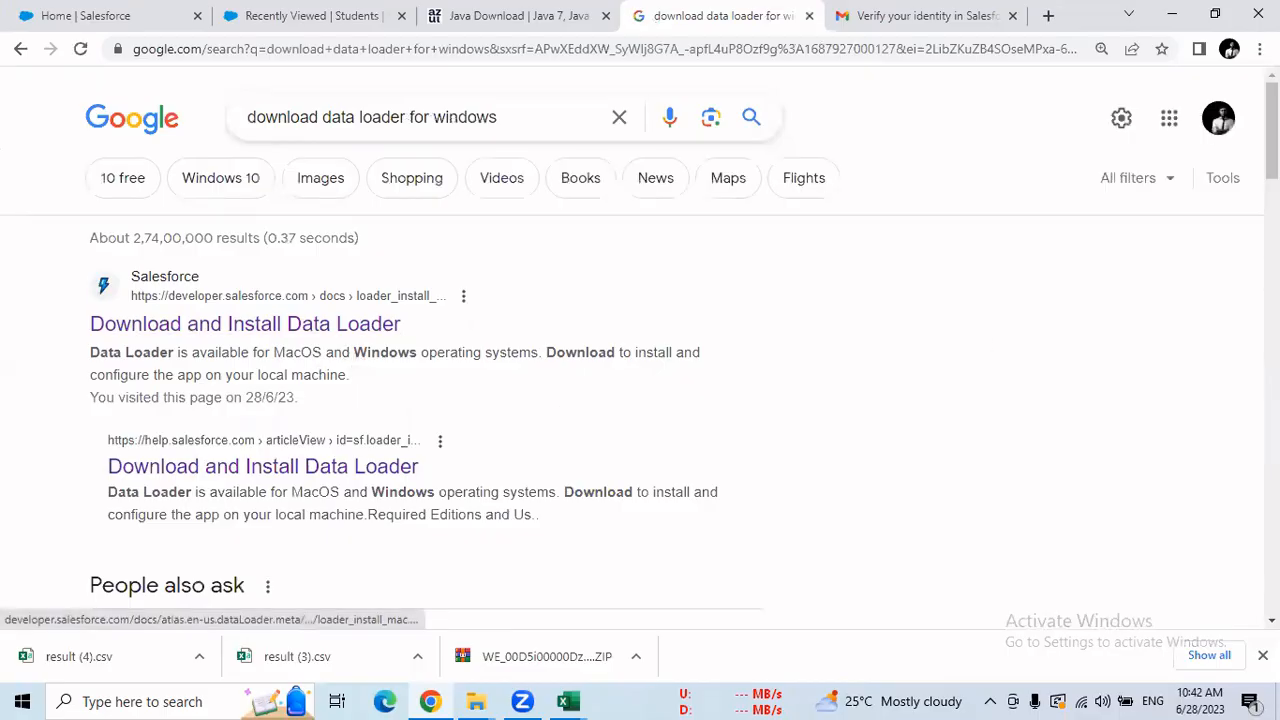
scroll(165, 378, "down", 6)
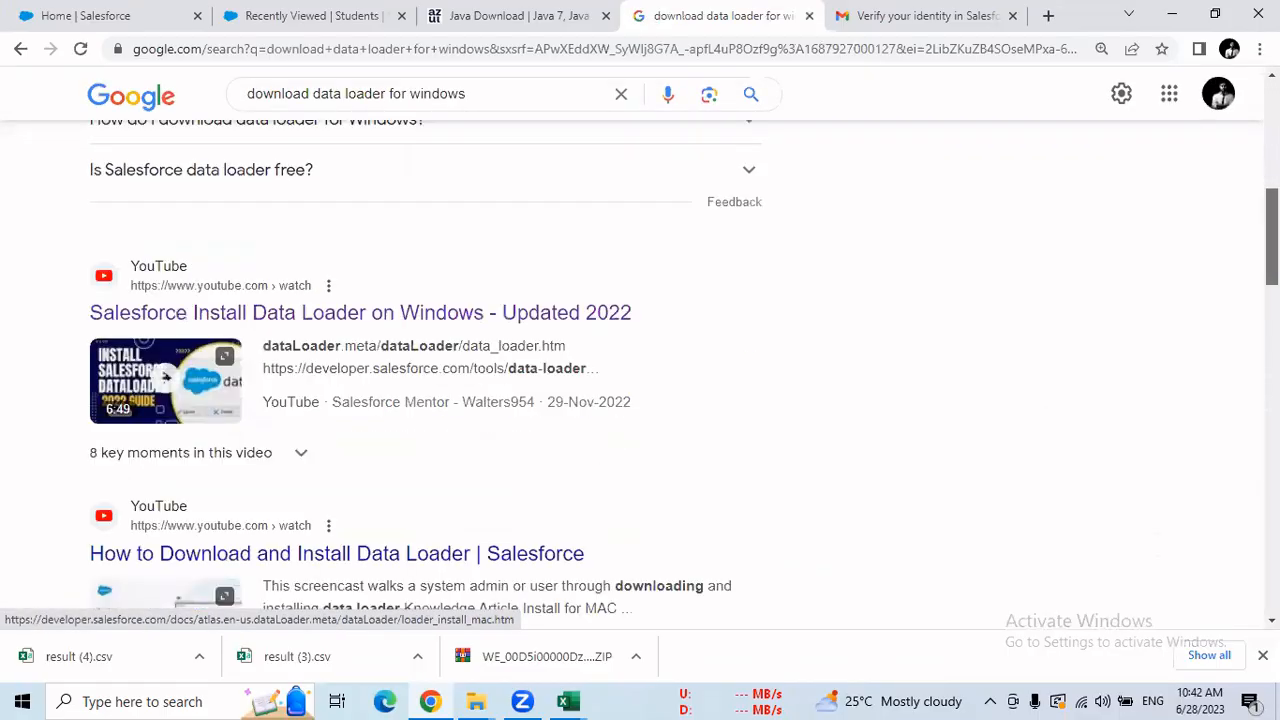
scroll(165, 378, "down", 1)
scroll(165, 378, "down", 3)
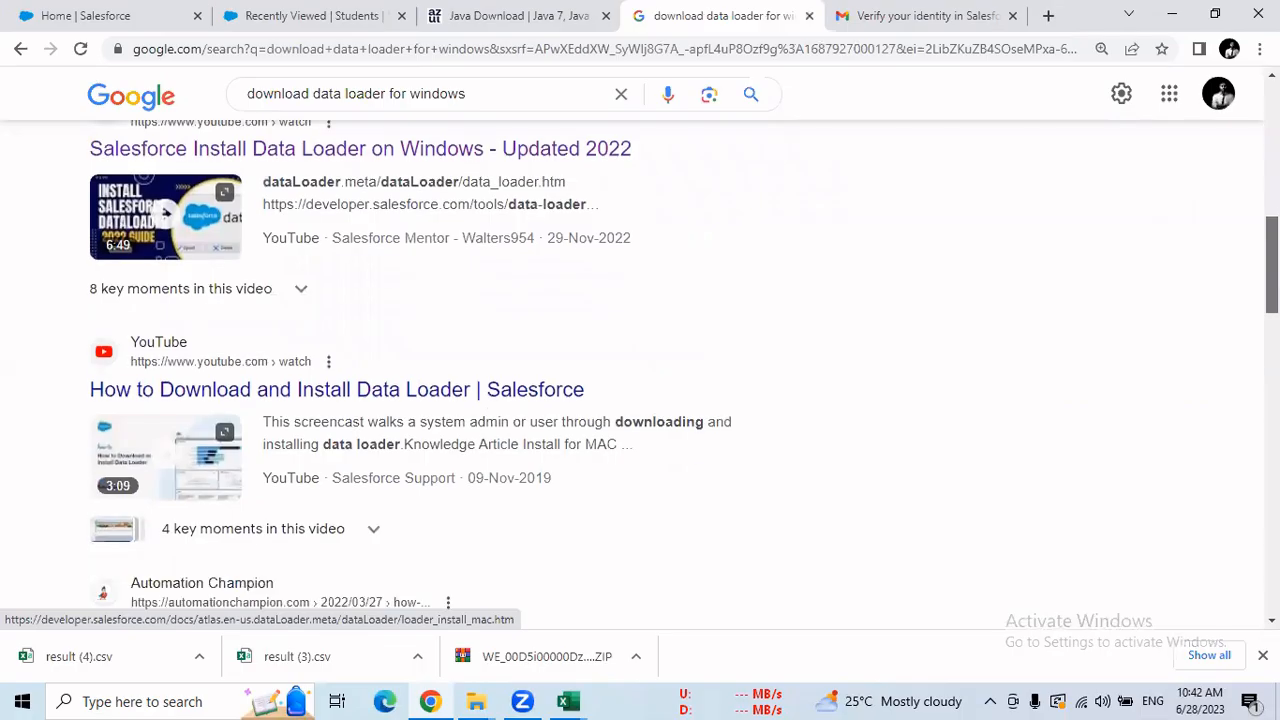
scroll(165, 378, "down", 2)
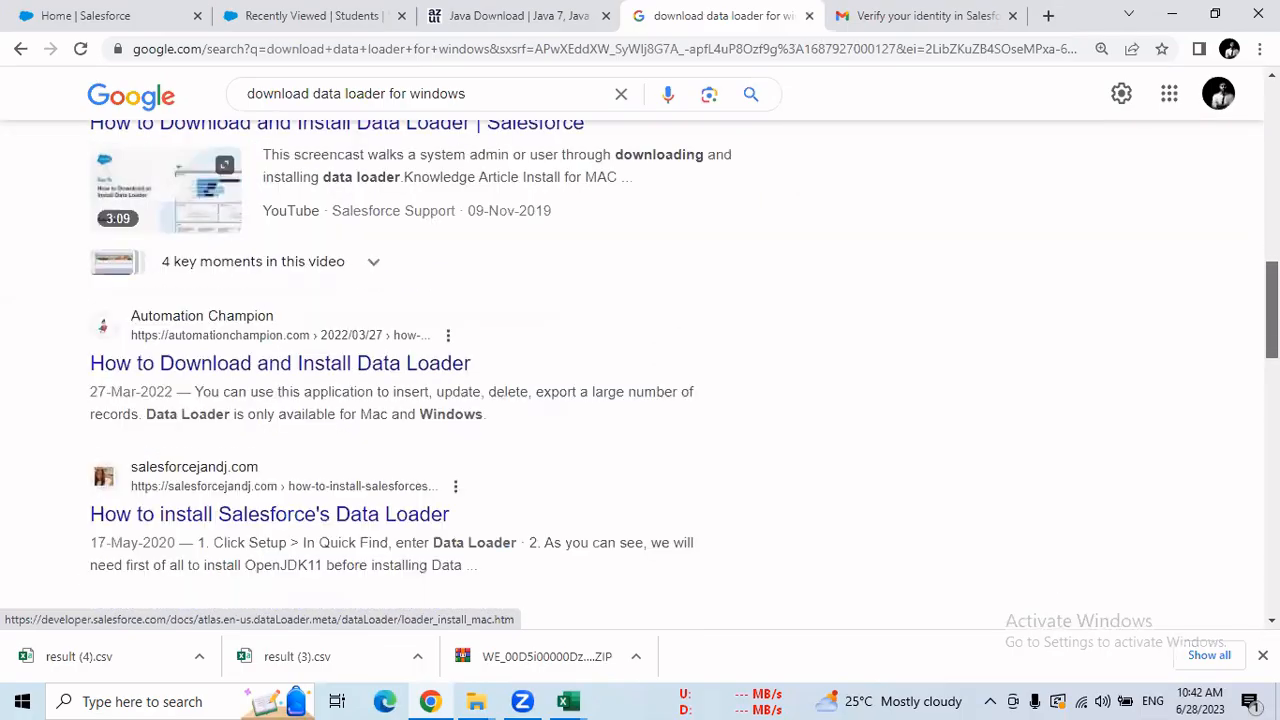
scroll(563, 234, "up", 10)
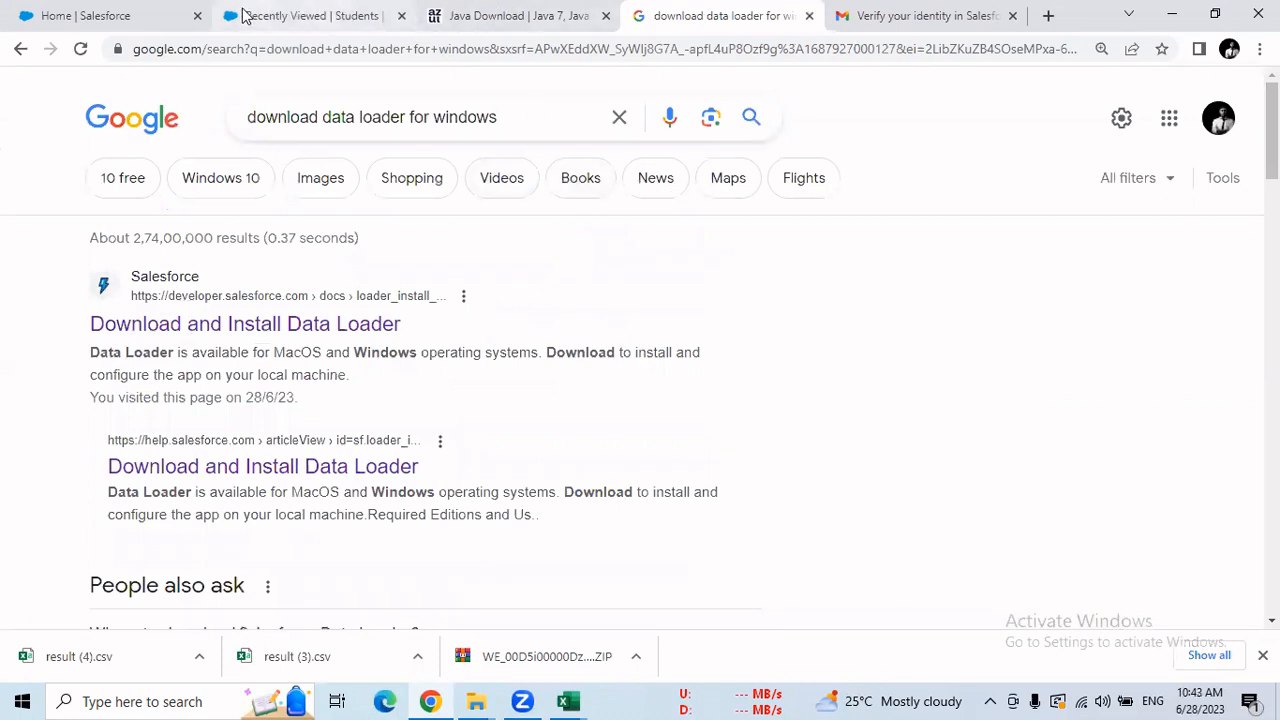
Minimize Chrome, both Explorer windows and the spreadsheet windows to clear the desktop.
left_click(358, 20)
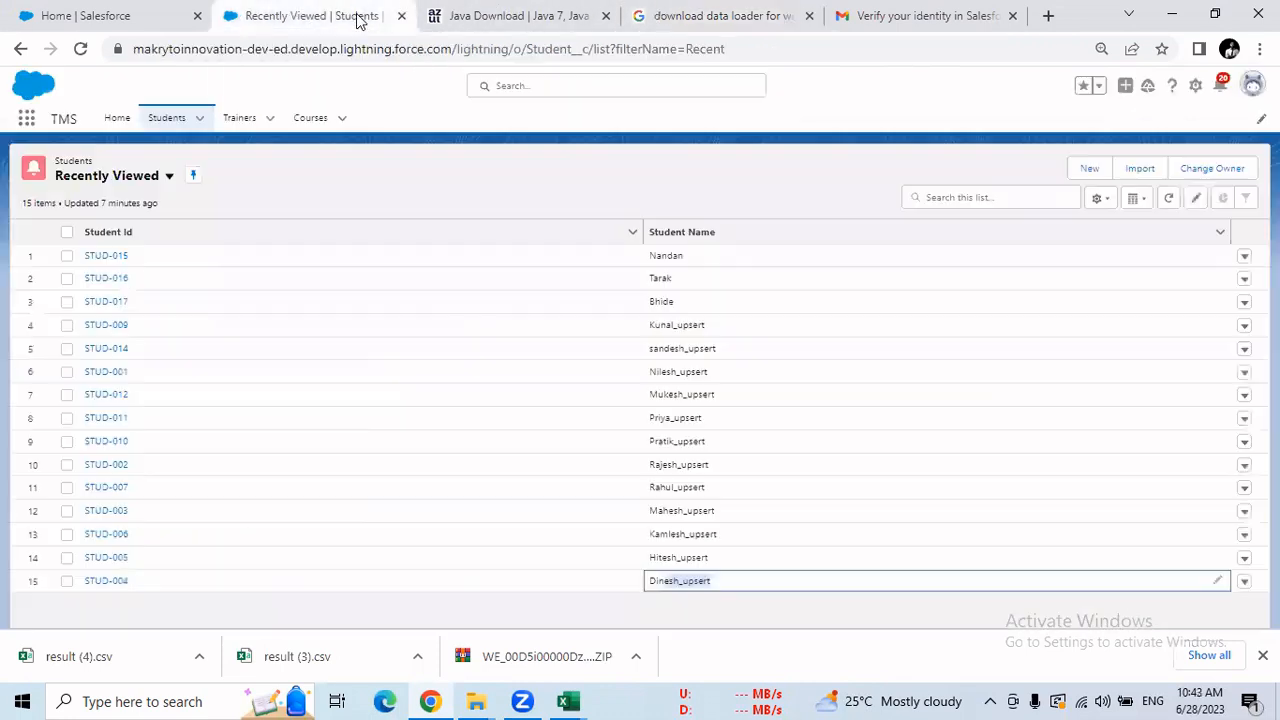
left_click(1172, 13)
left_click(1171, 12)
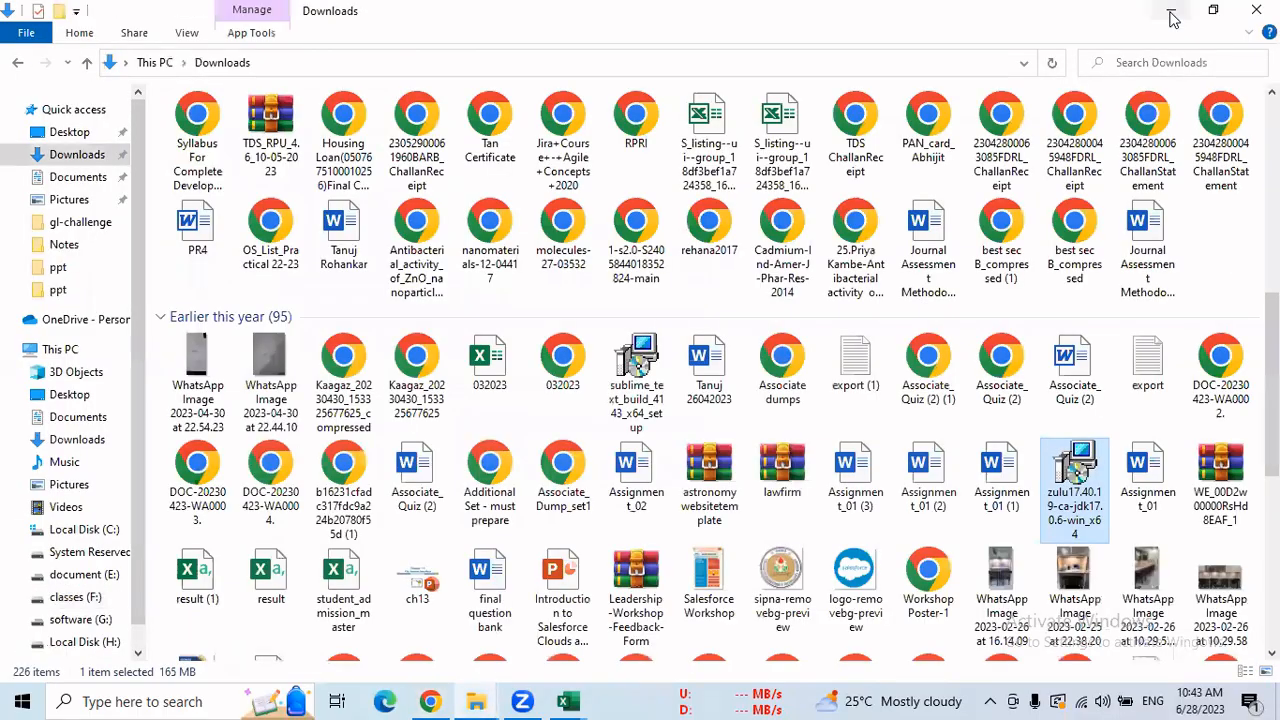
left_click(1172, 14)
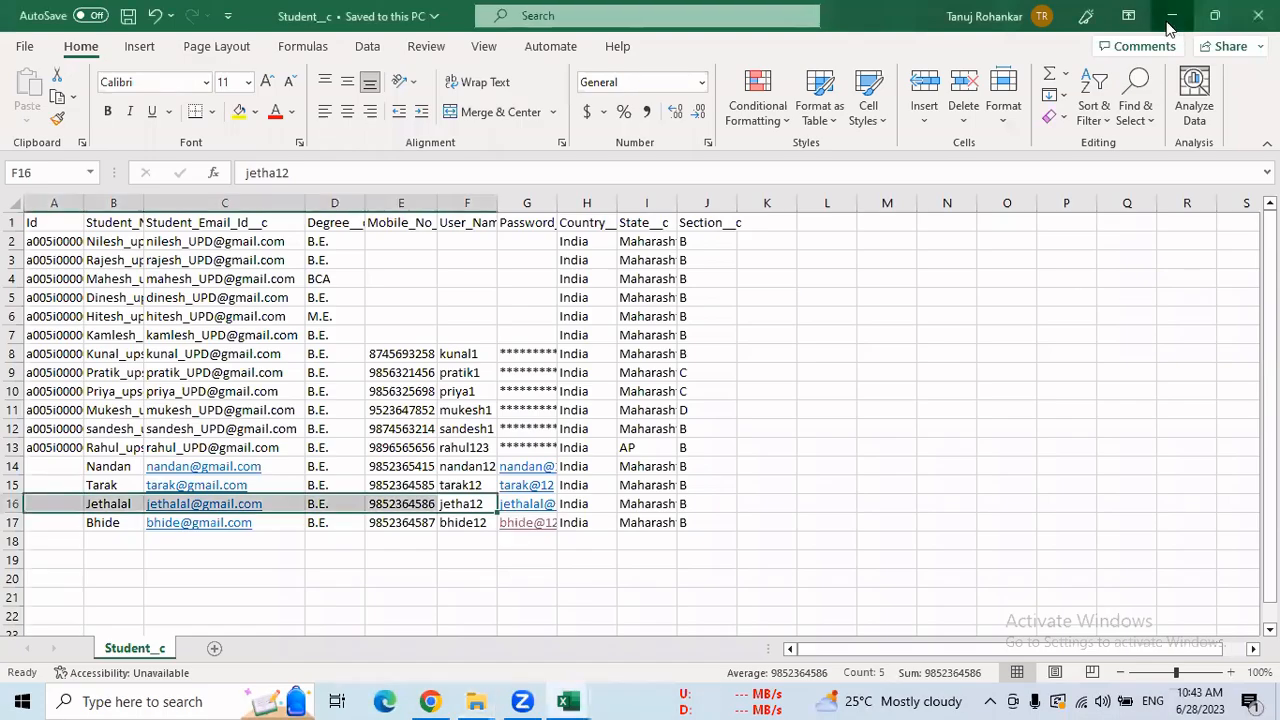
left_click(1171, 18)
left_click(1172, 16)
left_click(1171, 16)
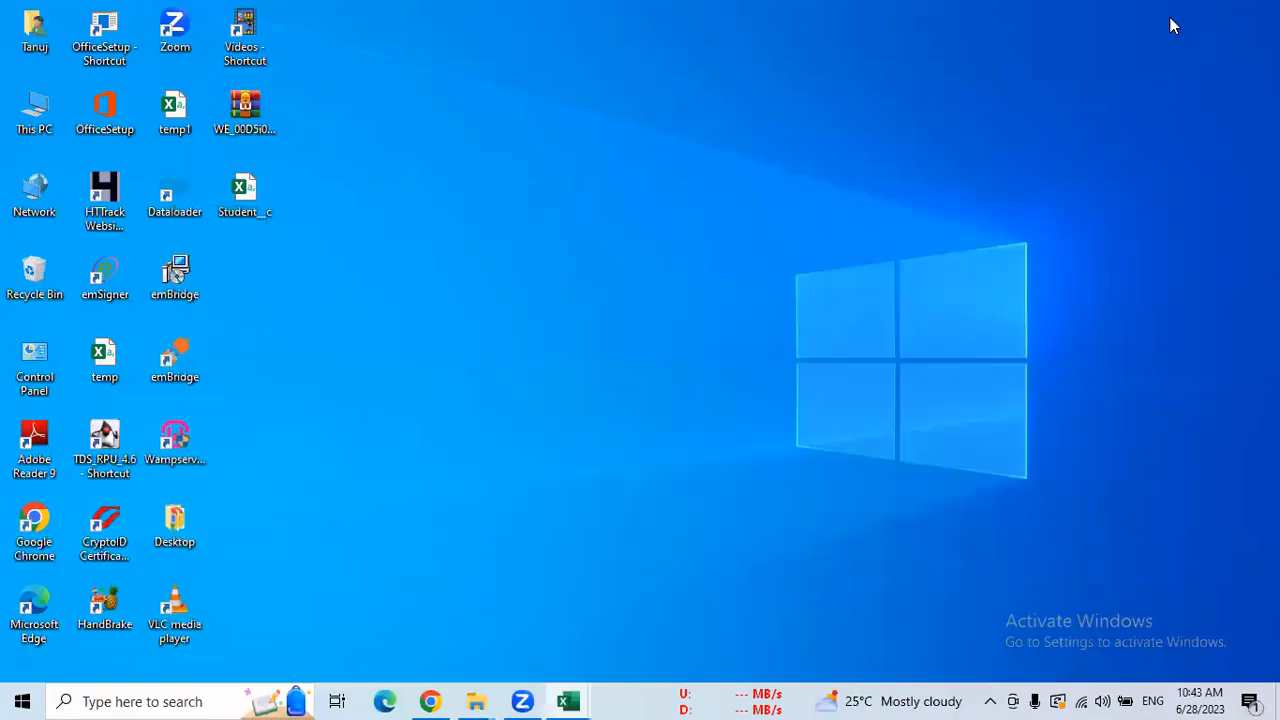
Launch Data Loader from the desktop shortcut and minimize its console window.
double_click(172, 212)
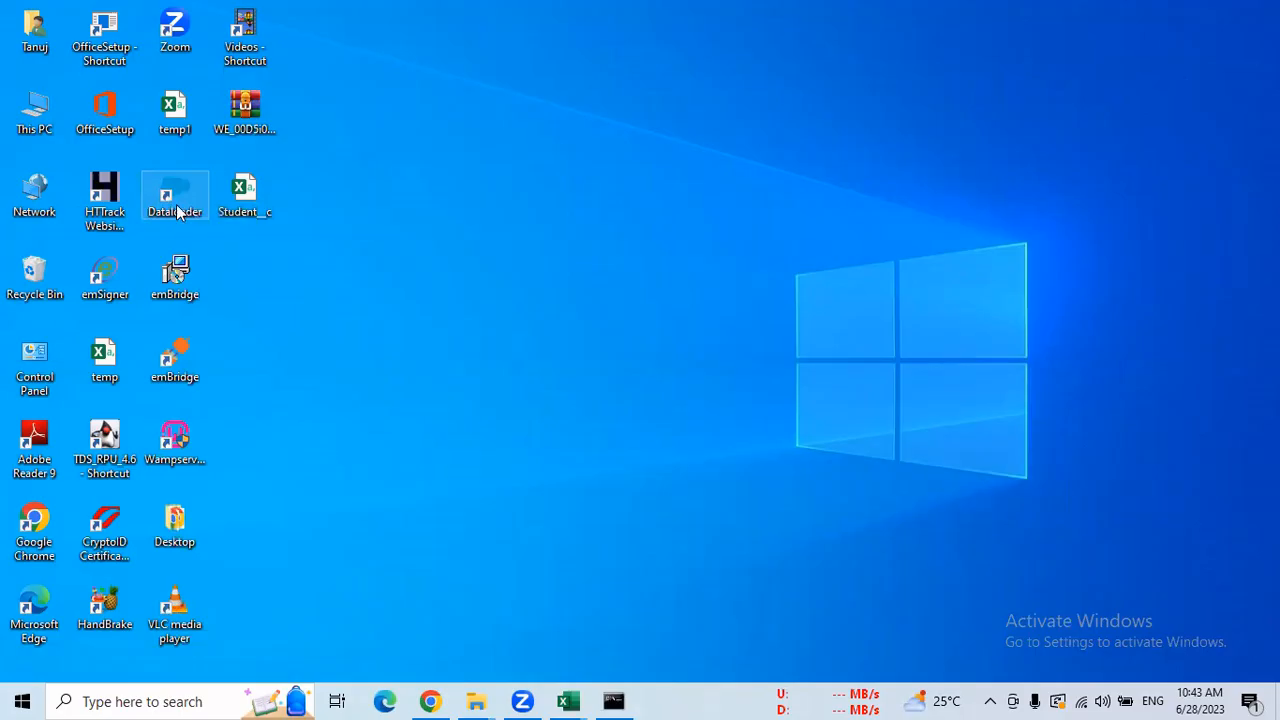
left_click(614, 700)
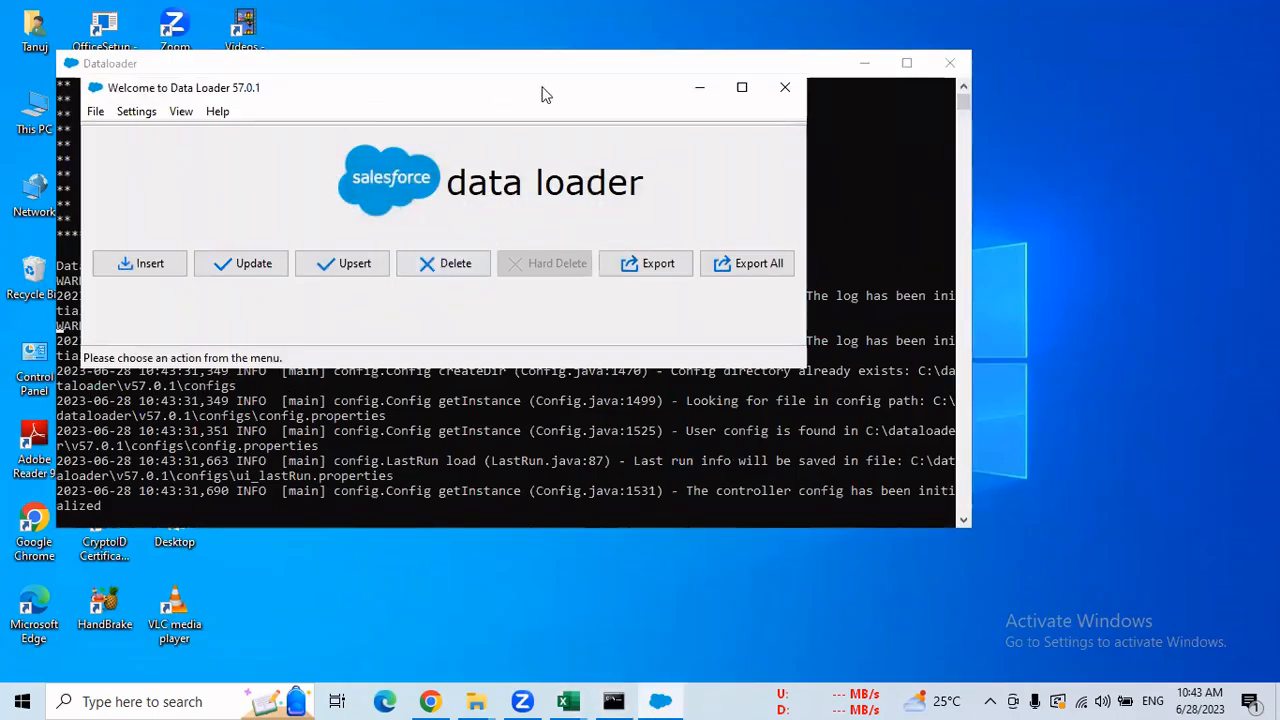
left_click(865, 63)
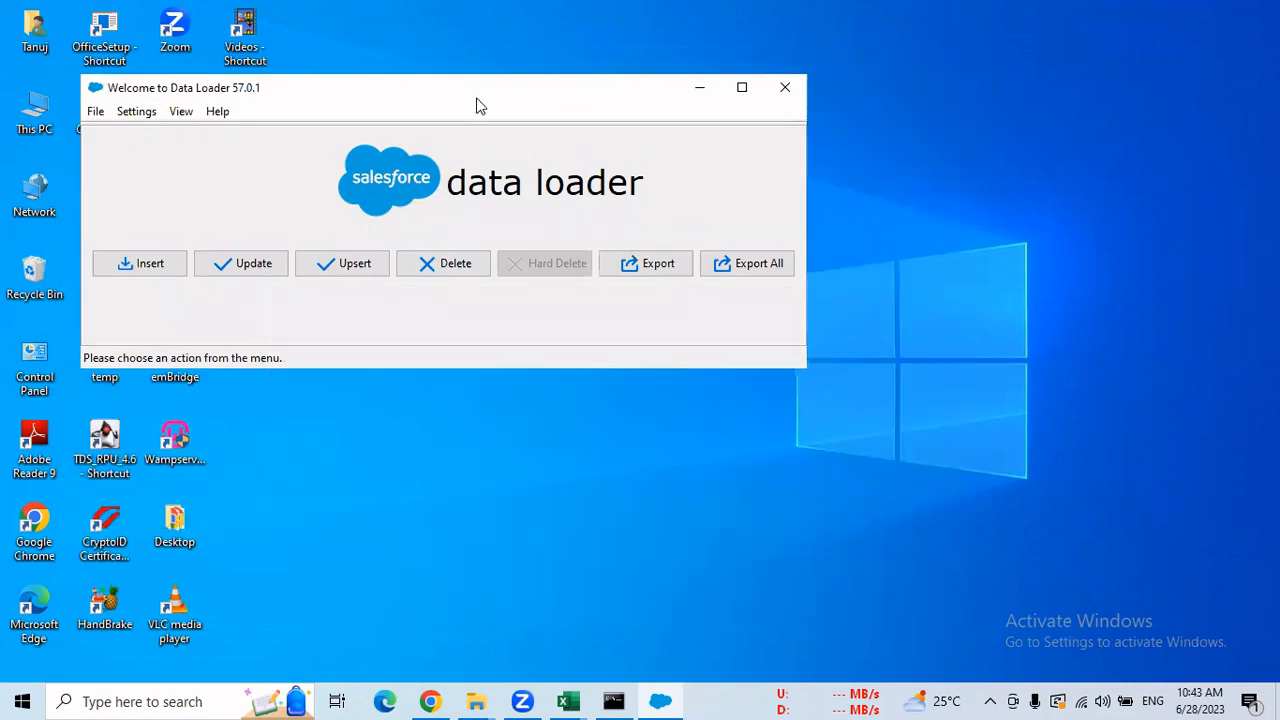
Drag the Data Loader 57.0.1 Welcome window up and right, then fine-tune its position.
left_click_drag(471, 96, 772, 49)
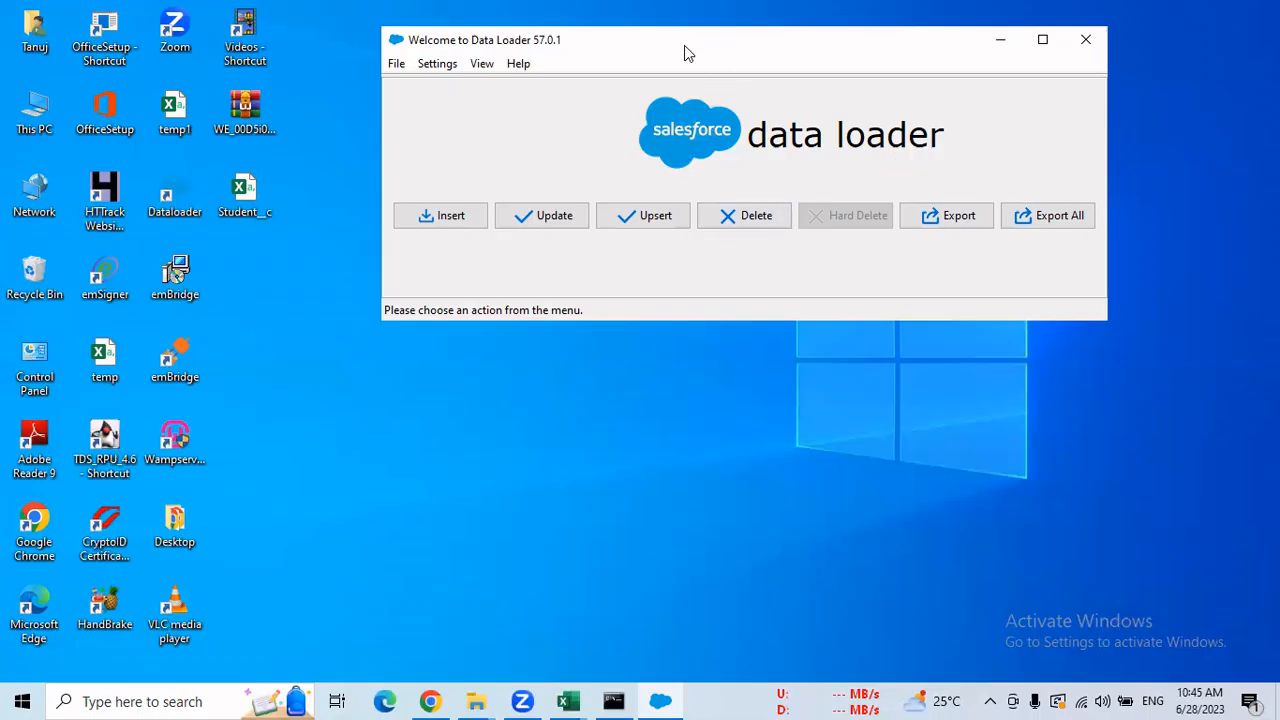
left_click_drag(684, 45, 688, 67)
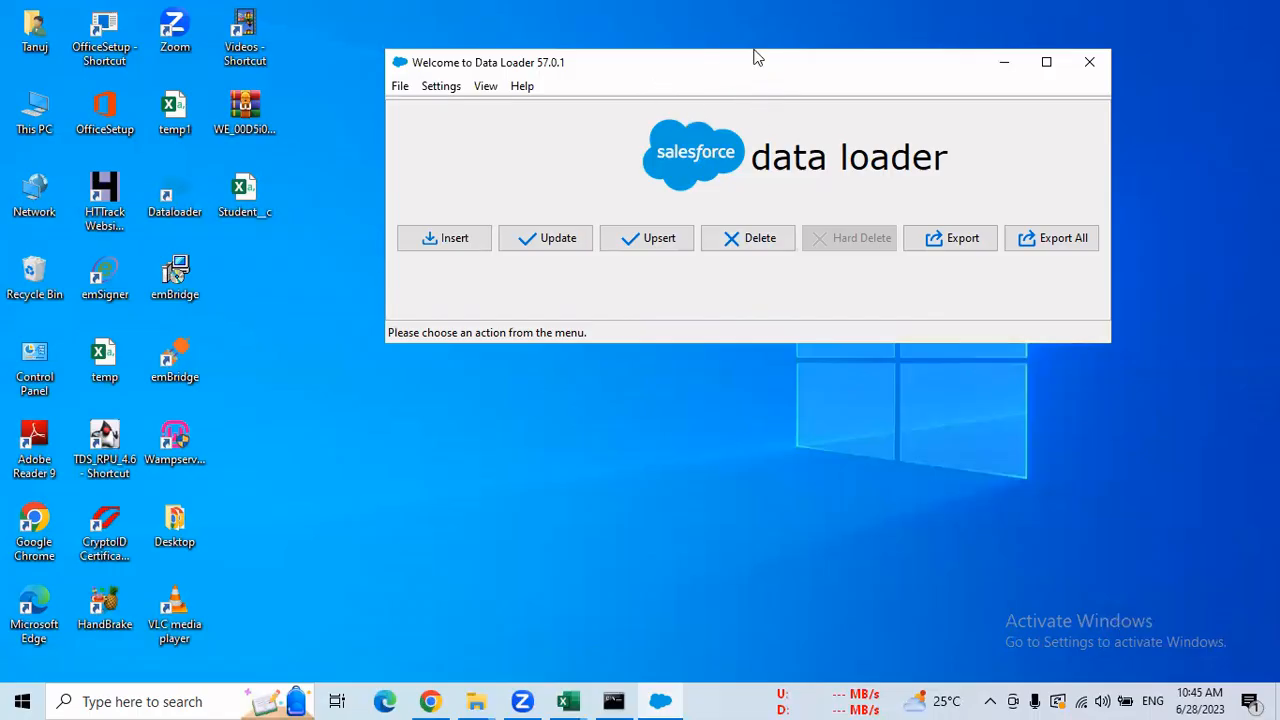
left_click_drag(754, 54, 736, 40)
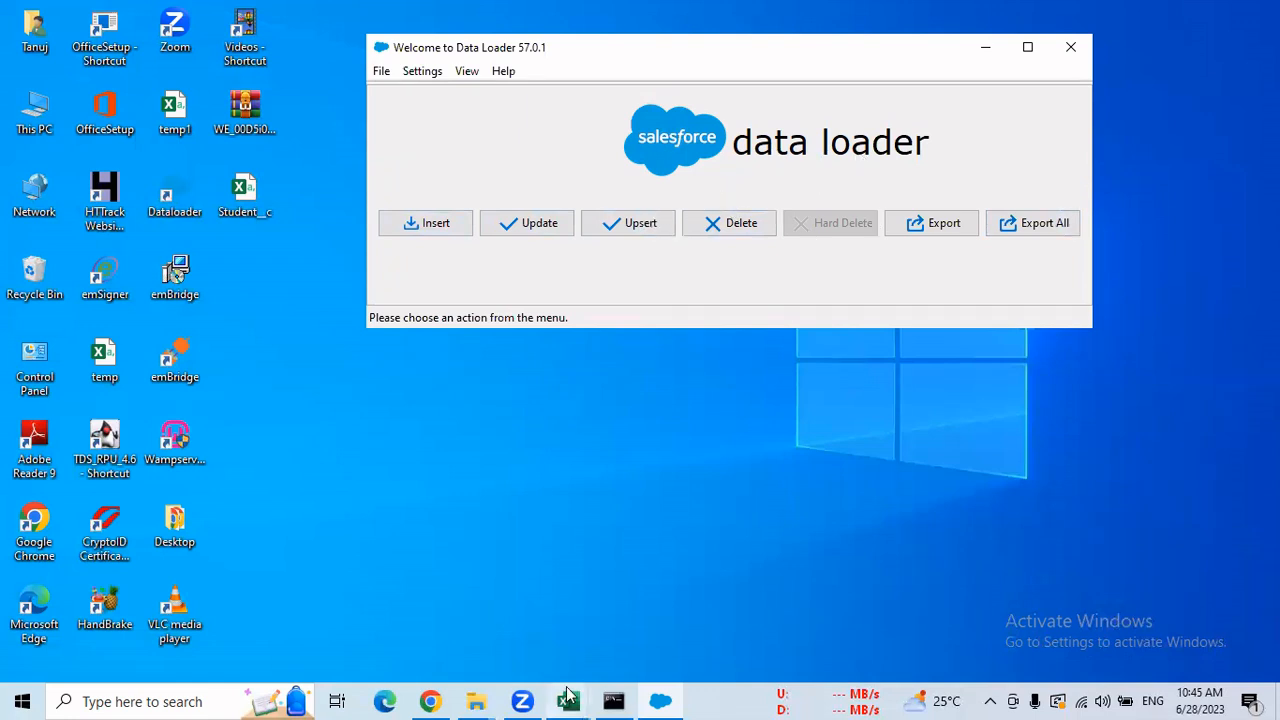
Return to the Salesforce Setup Home tab in Chrome and zoom the page to 100%.
left_click(433, 701)
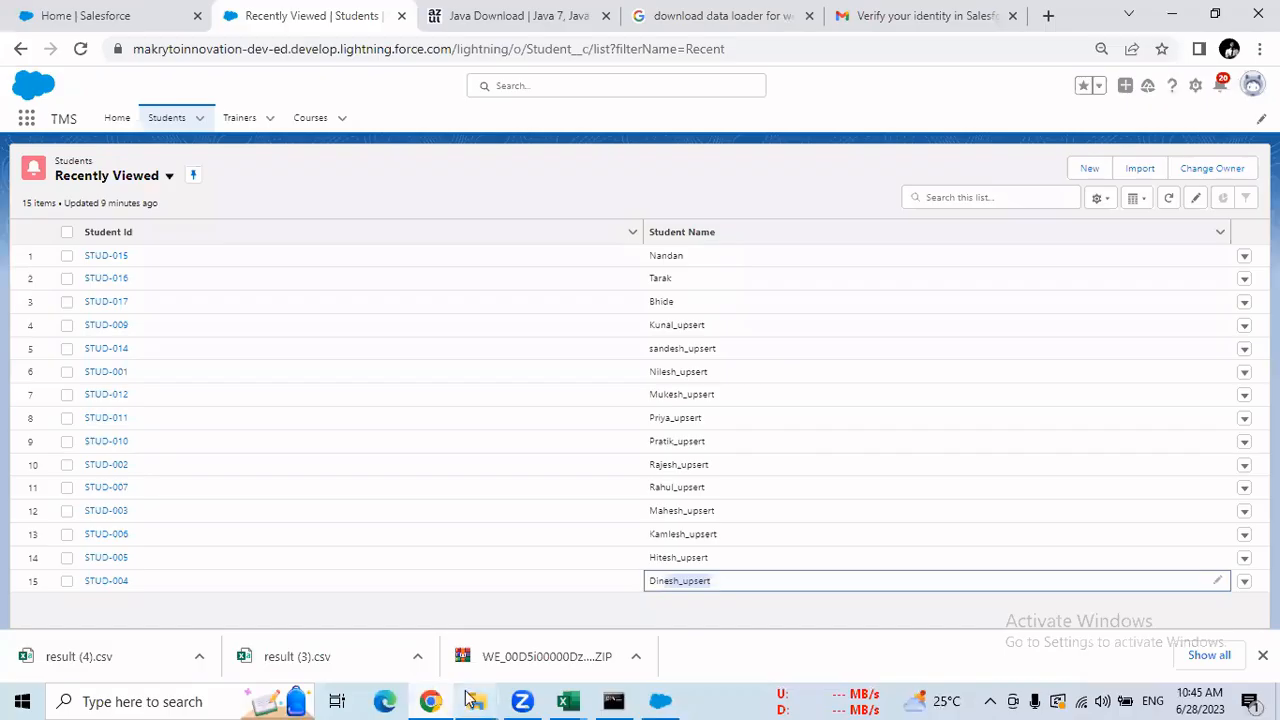
left_click(97, 17)
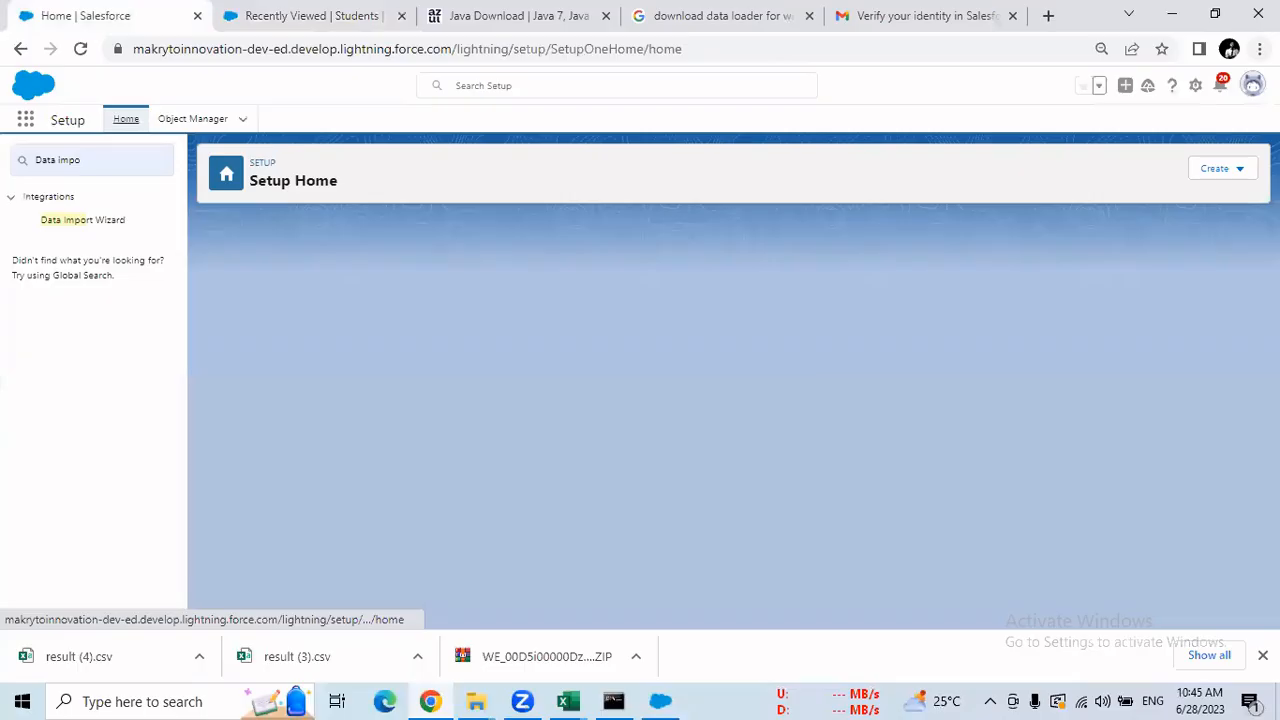
left_click(1260, 48)
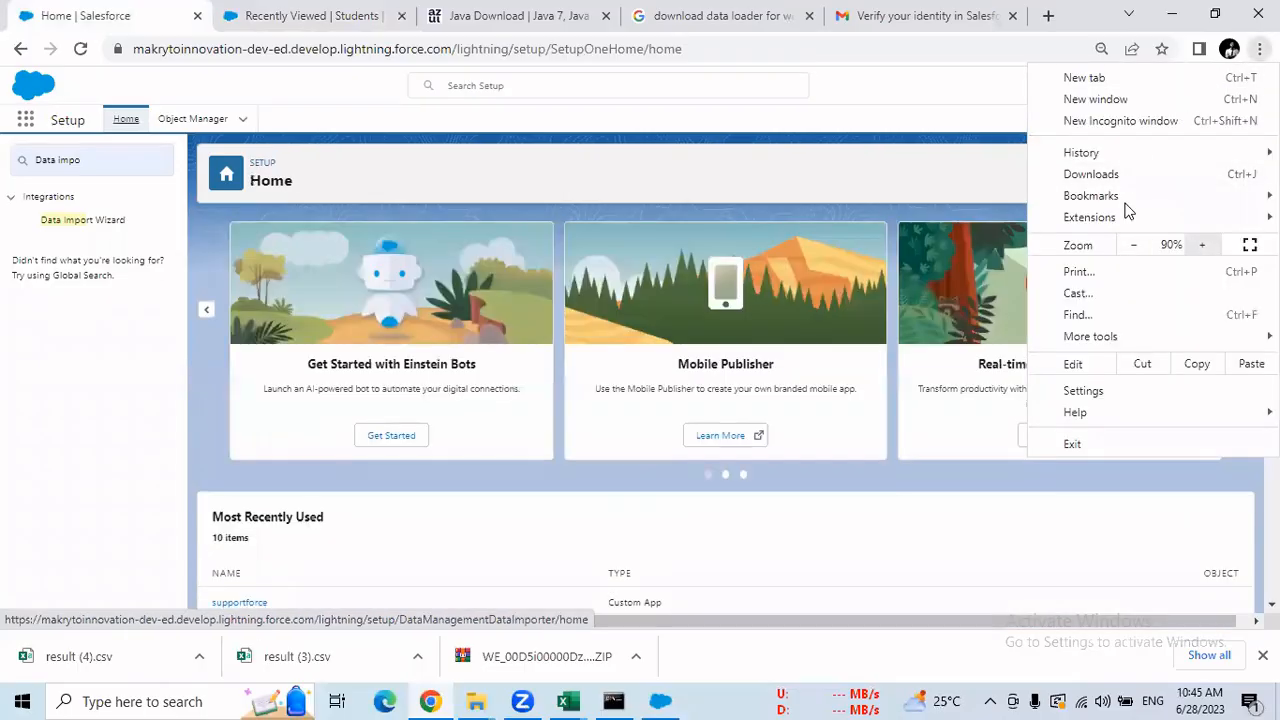
left_click(1202, 245)
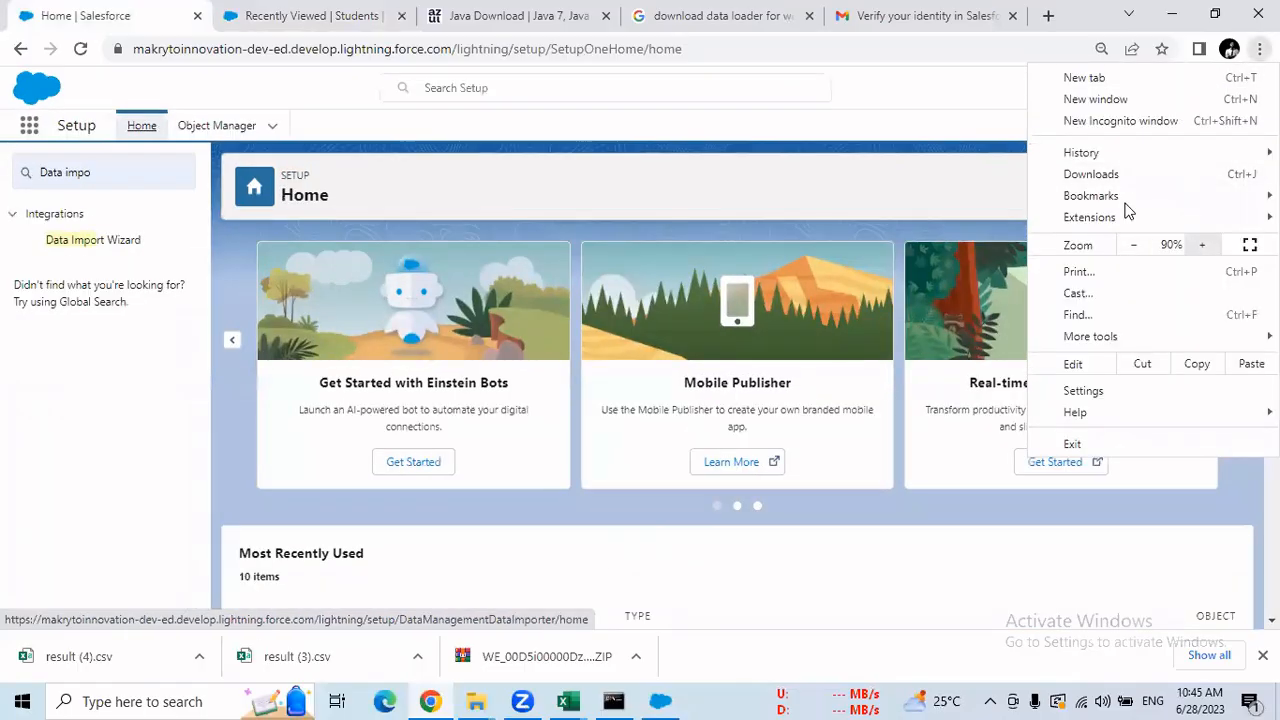
left_click(1202, 245)
Filter the Setup Quick Find with 'Data expo' to surface Data Export.
left_click(113, 191)
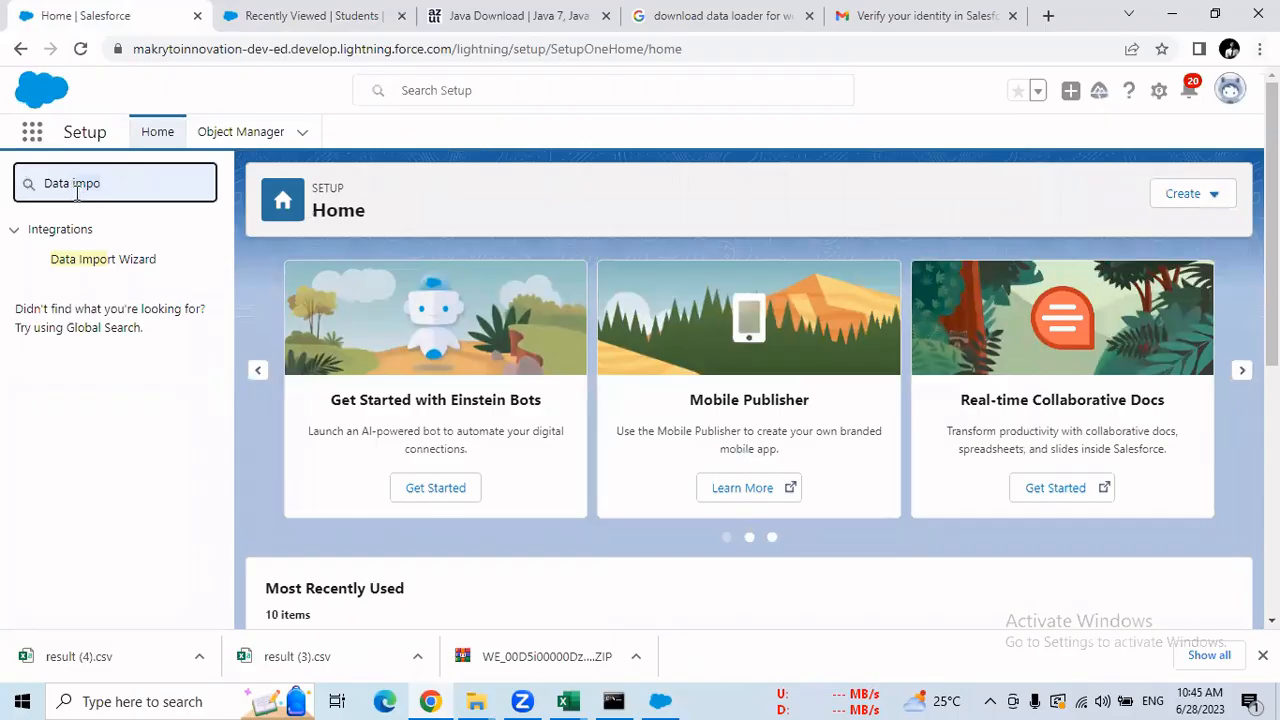
key("BackSpace")
key("BackSpace")
key("BackSpace")
type("ex")
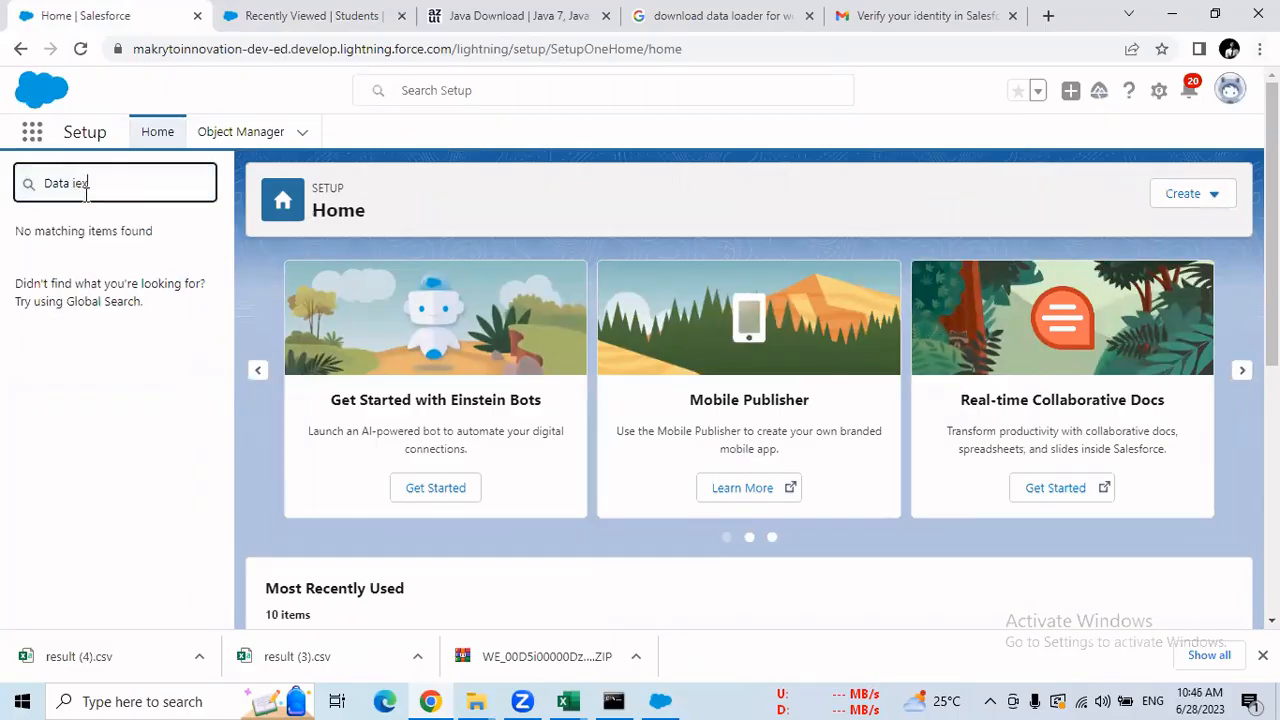
key("BackSpace")
key("BackSpace")
key("BackSpace")
type("expo")
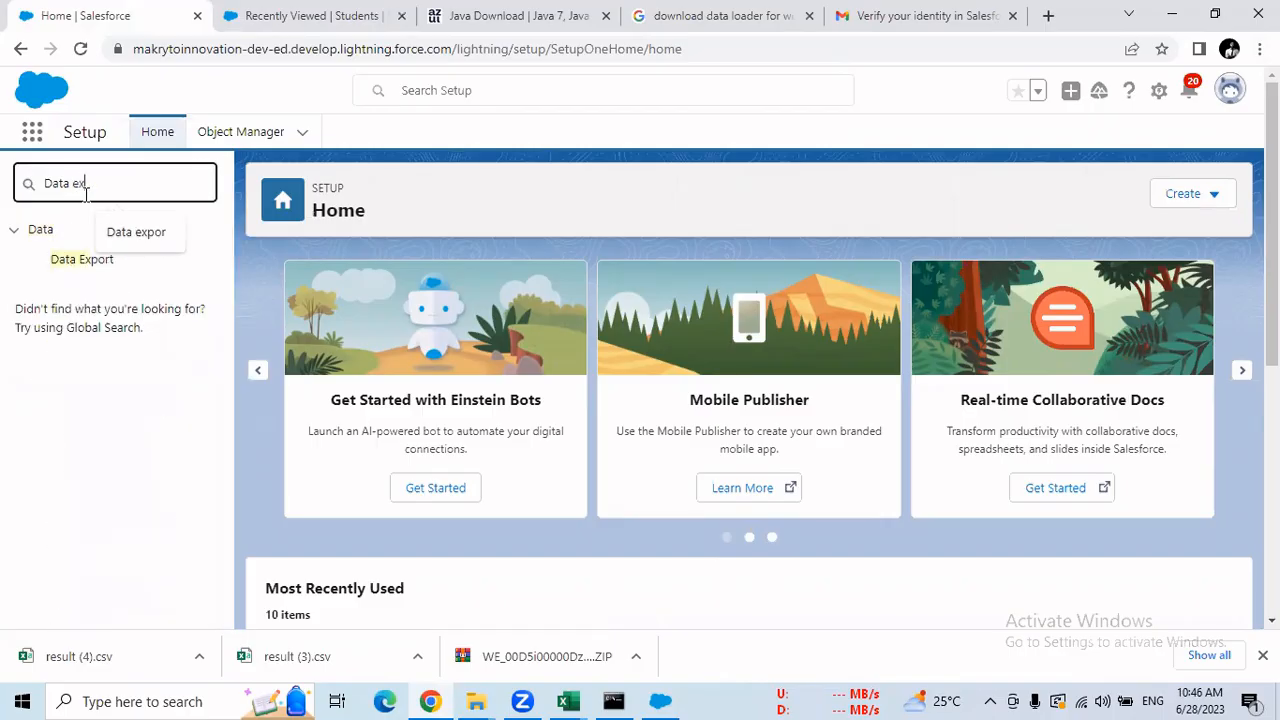
Open the Data Export page from Quick Find and review the 26/06/2023 schedule date.
left_click(72, 259)
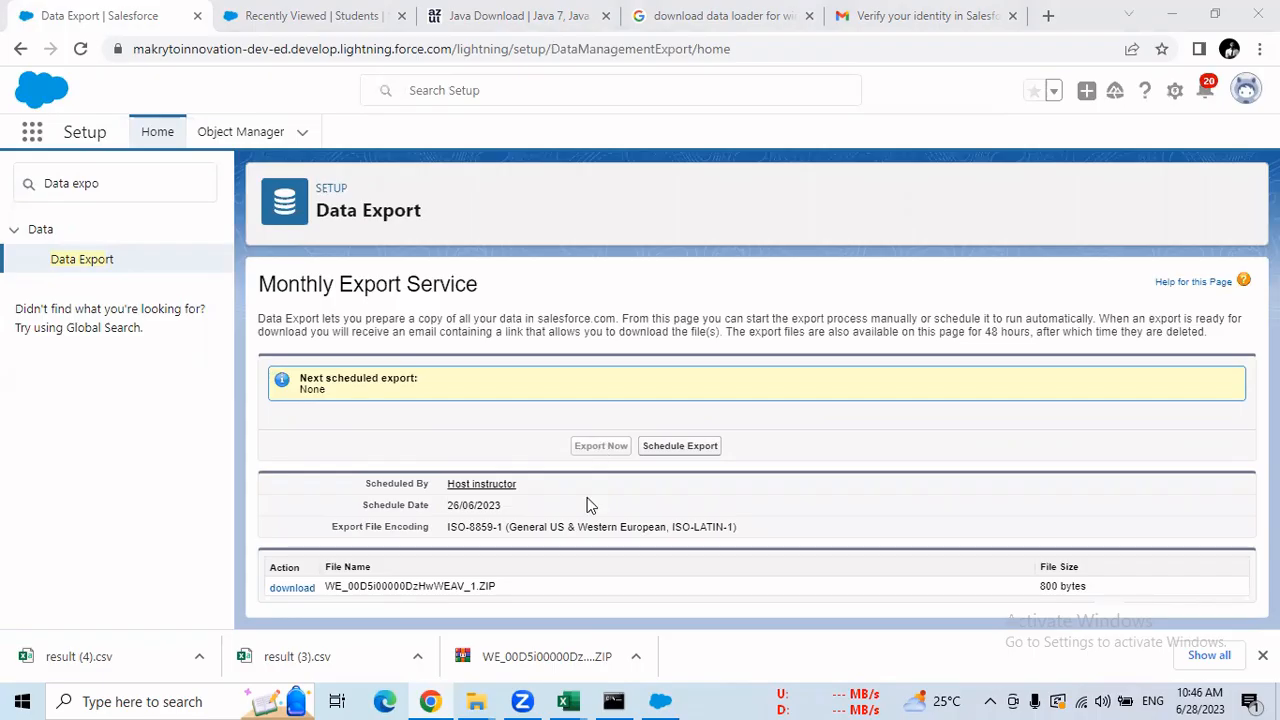
left_click_drag(447, 504, 517, 511)
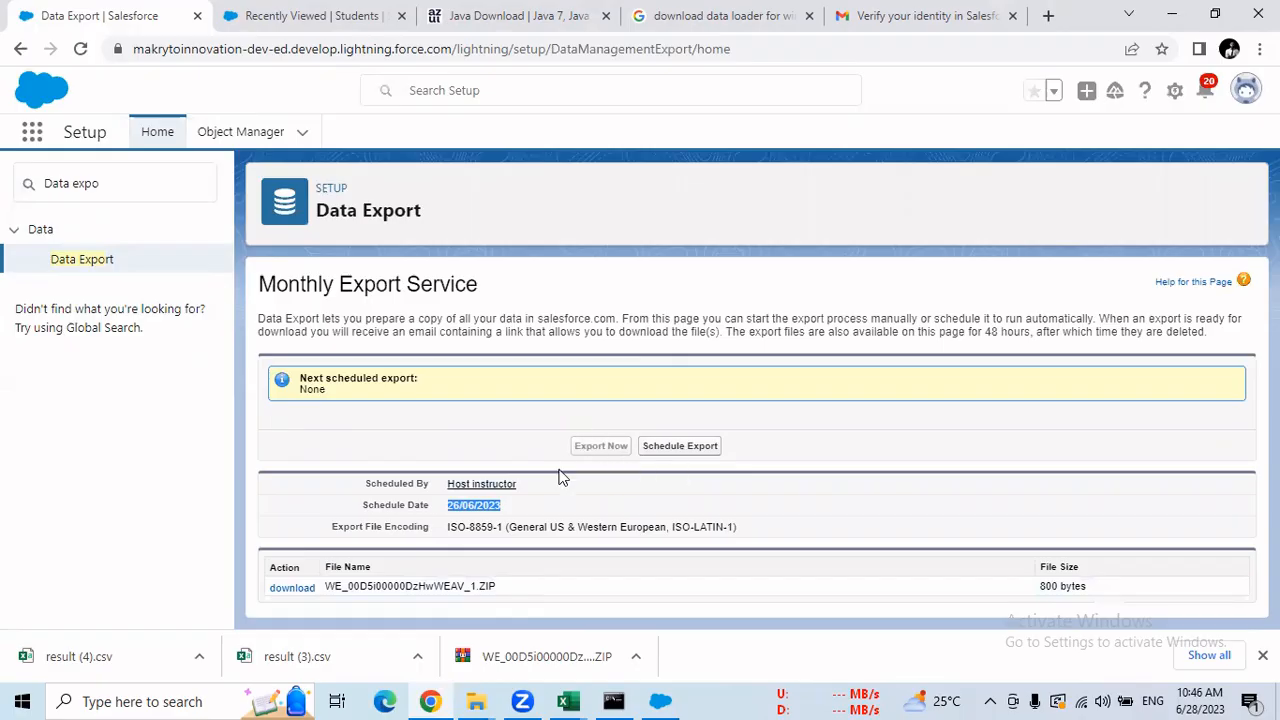
Open the Schedule Data Export form, keeping monthly on day 1 starting 28/06/2023.
left_click(688, 448)
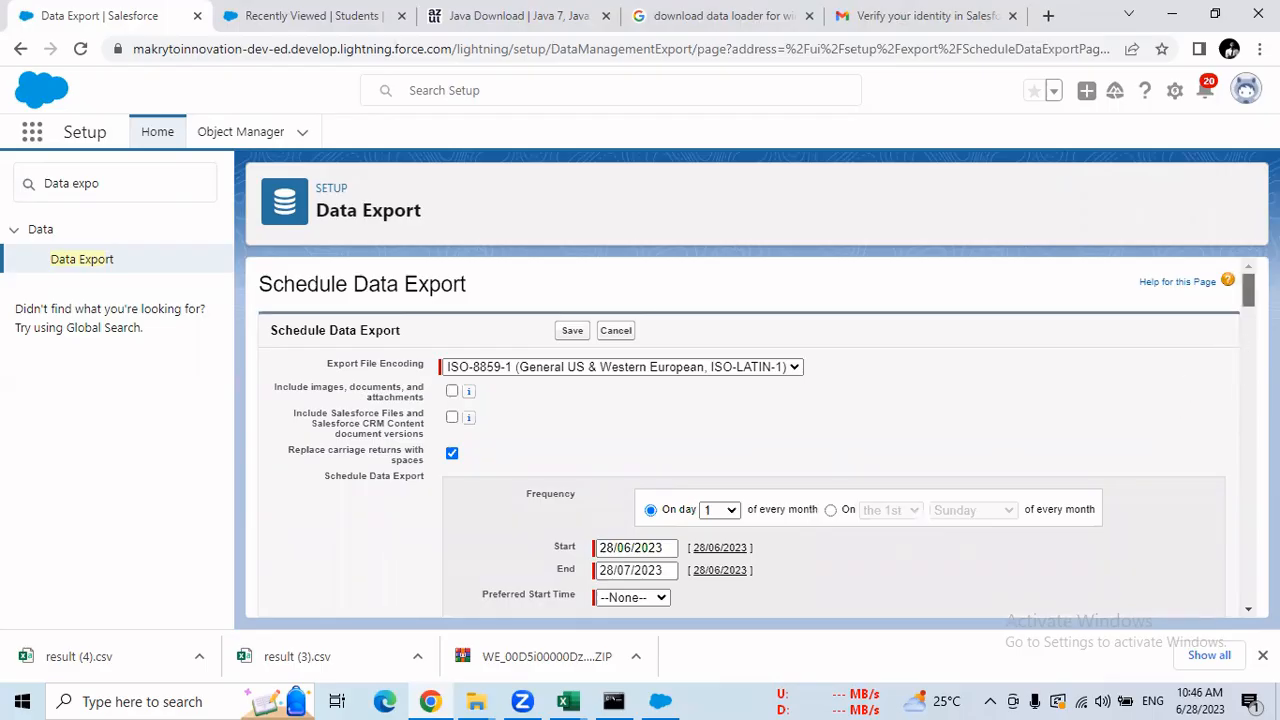
scroll(1249, 290, "down", 2)
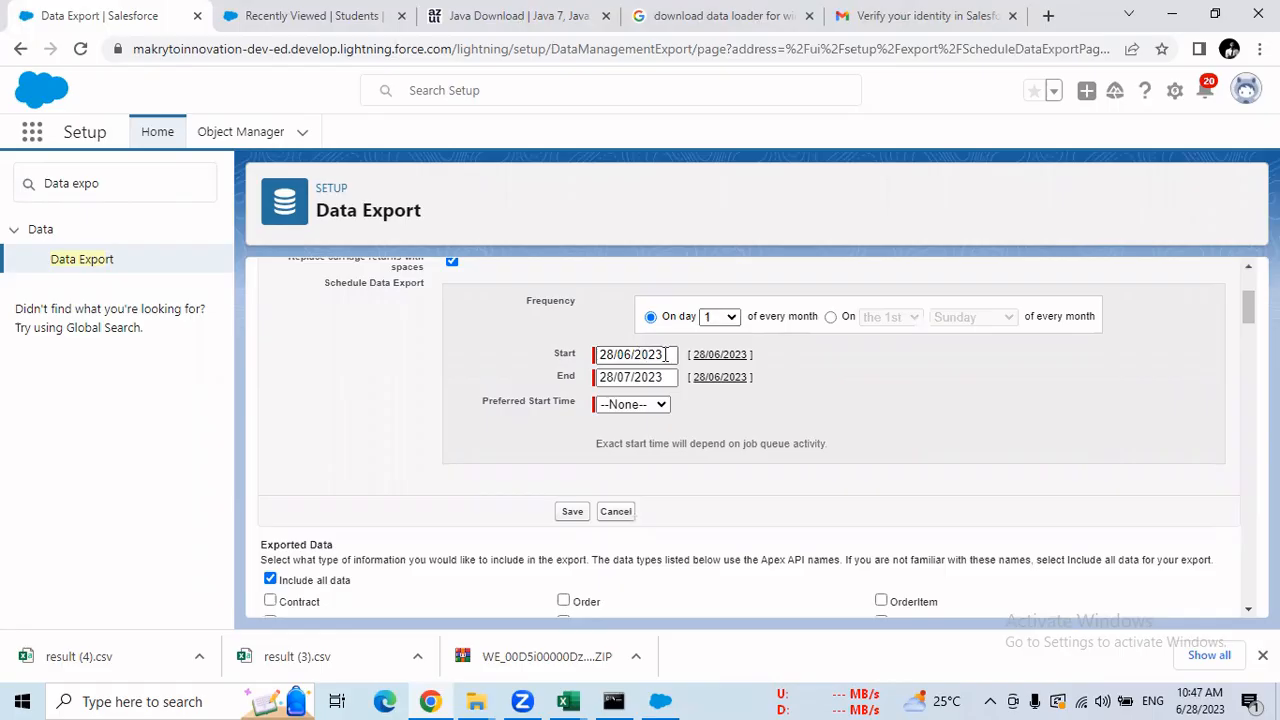
left_click_drag(667, 354, 513, 393)
left_click(523, 346)
left_click(733, 319)
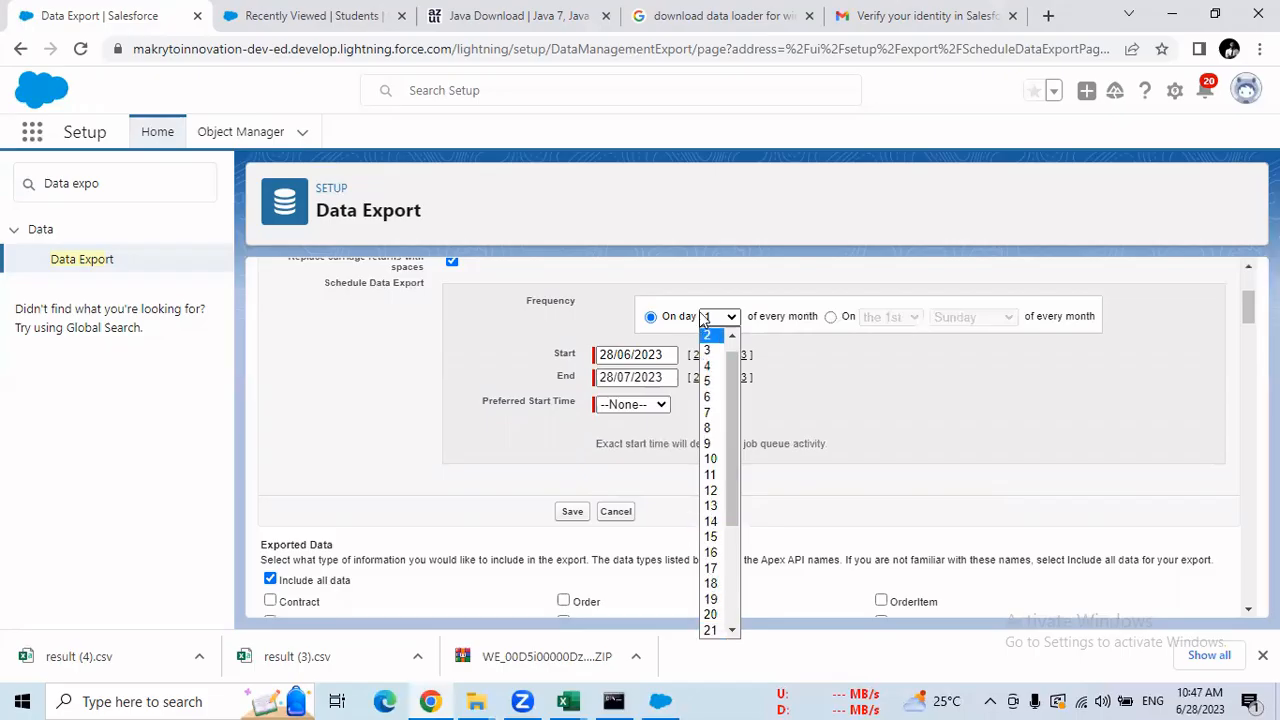
left_click(726, 277)
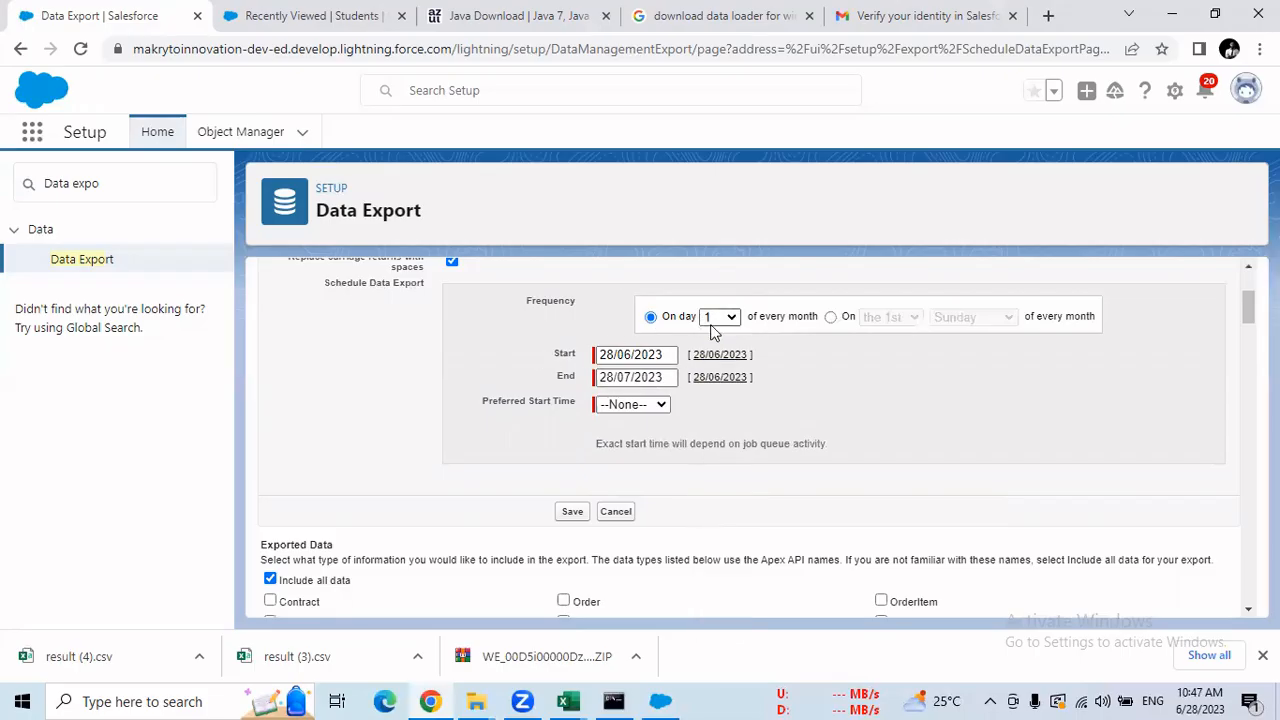
Check the Start and End date calendars, with the end date at 28/07/2026.
double_click(562, 354)
double_click(563, 377)
left_click(663, 377)
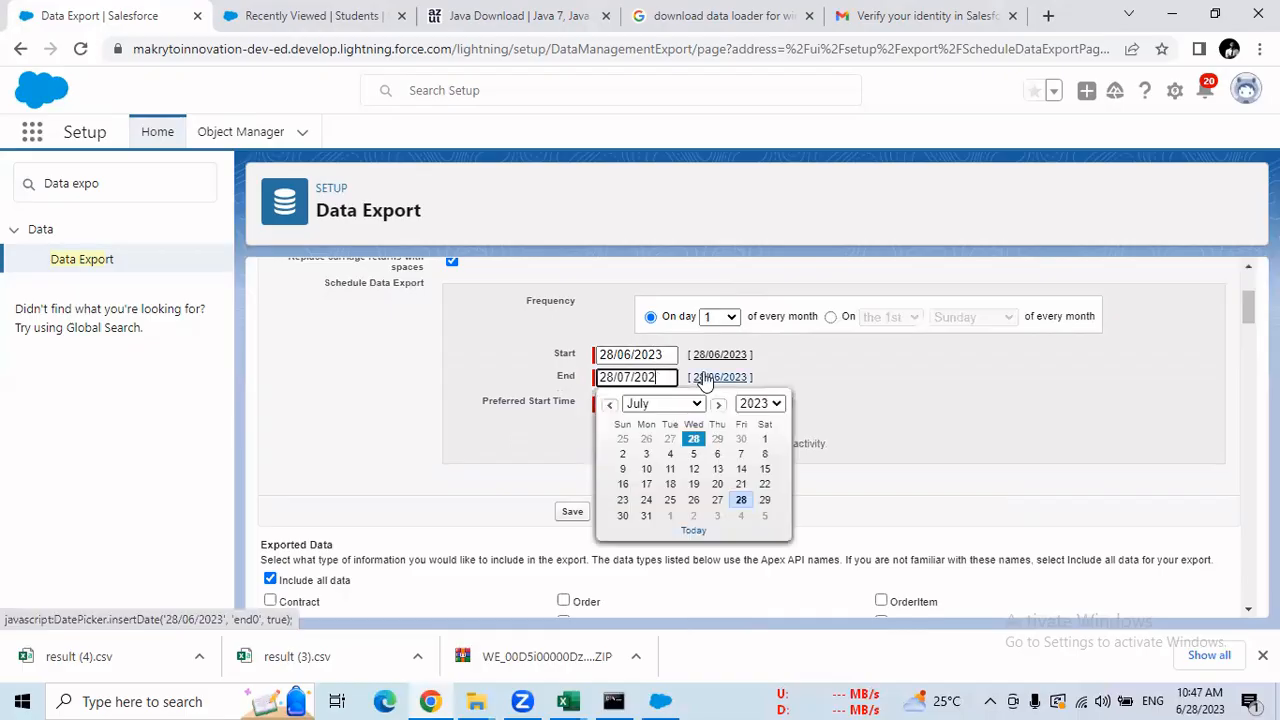
left_click(838, 376)
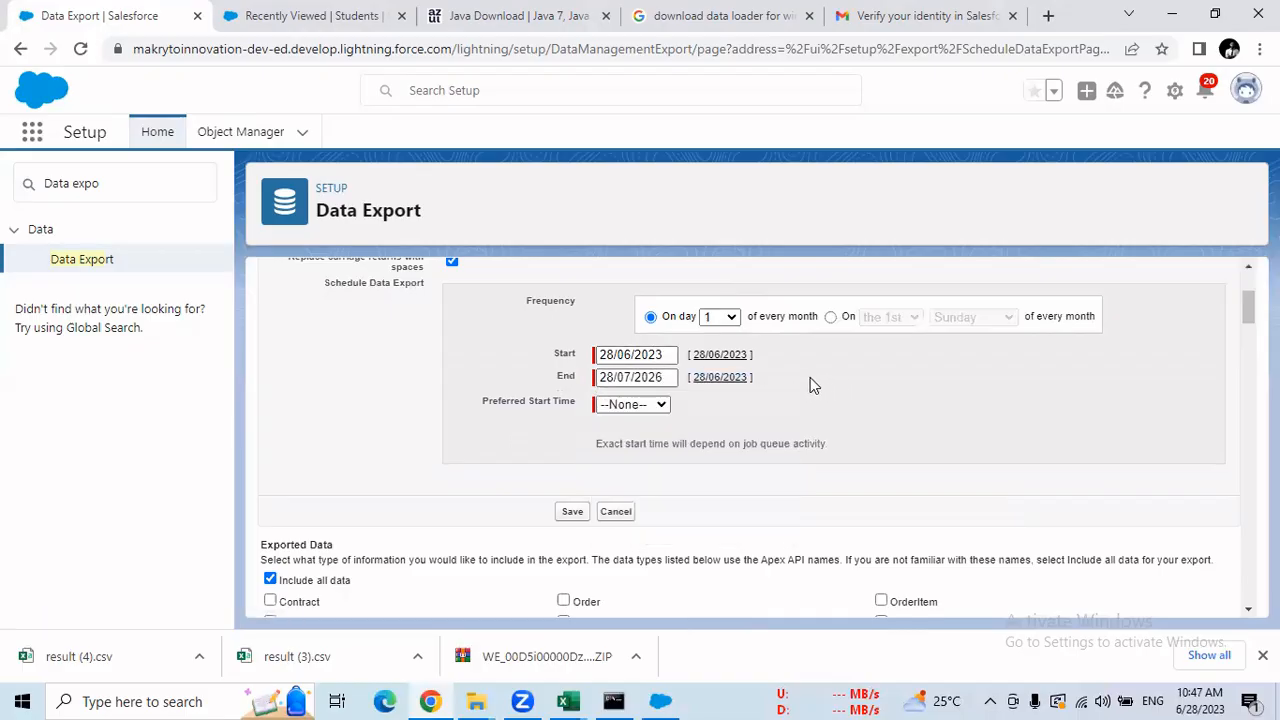
left_click(641, 357)
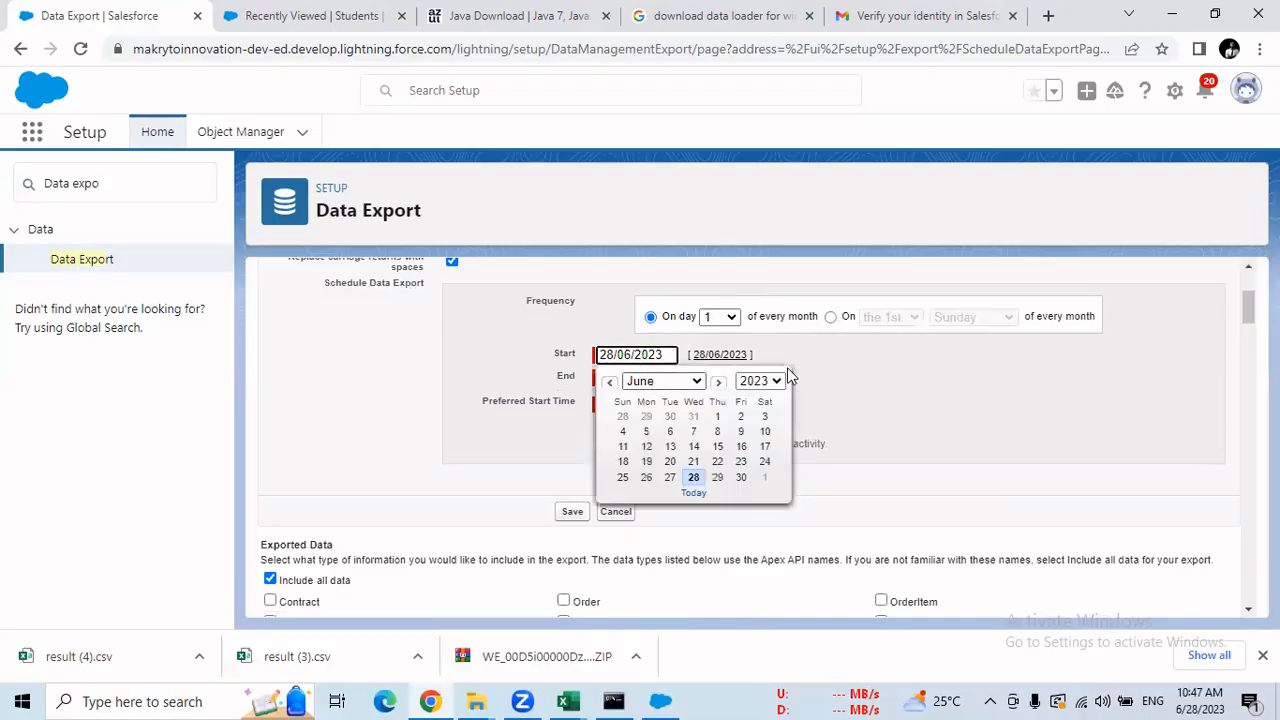
left_click(827, 375)
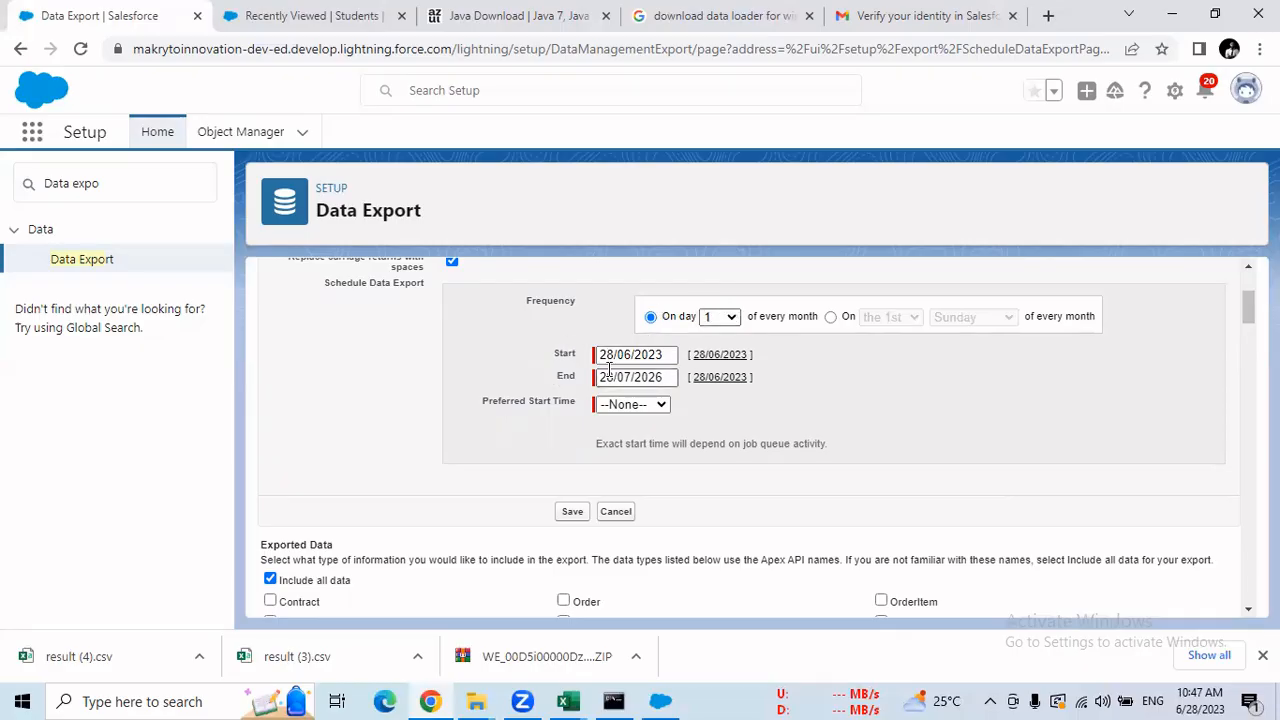
Switch the frequency to a weekday-of-month pattern, trying the 2nd and last weeks and Friday.
left_click(831, 318)
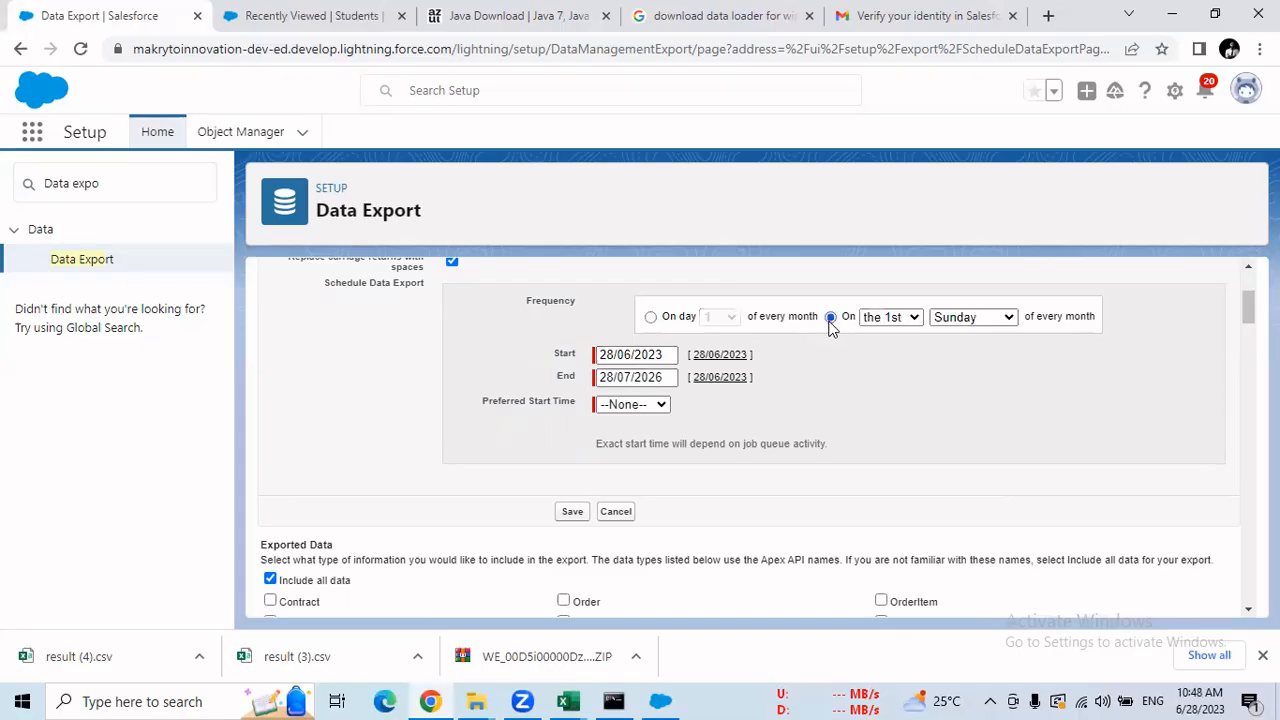
left_click(985, 318)
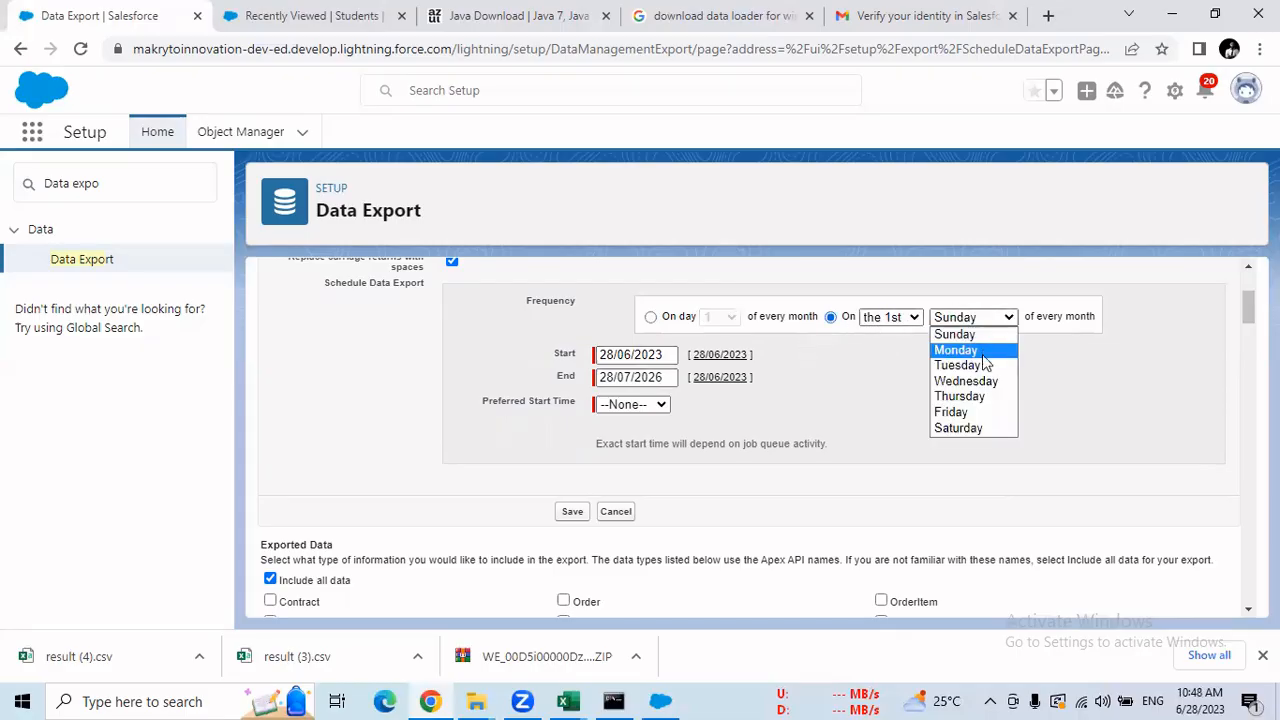
left_click(910, 318)
left_click(912, 351)
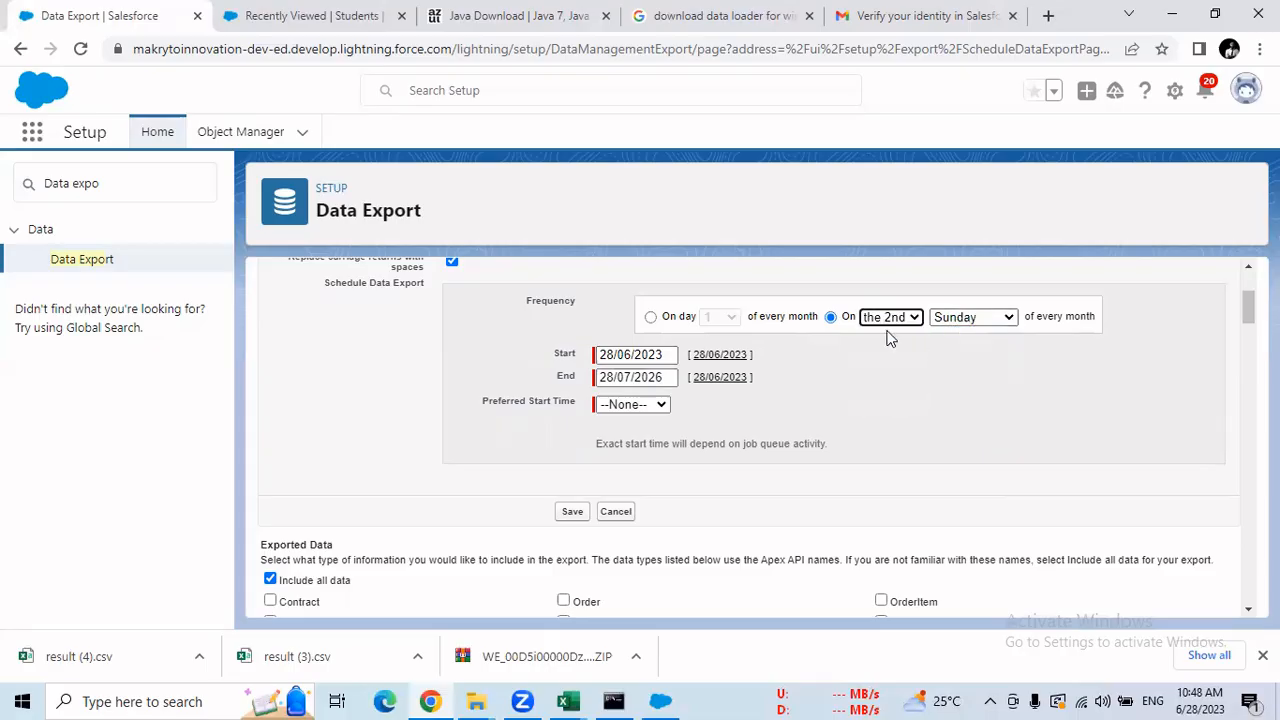
left_click(960, 318)
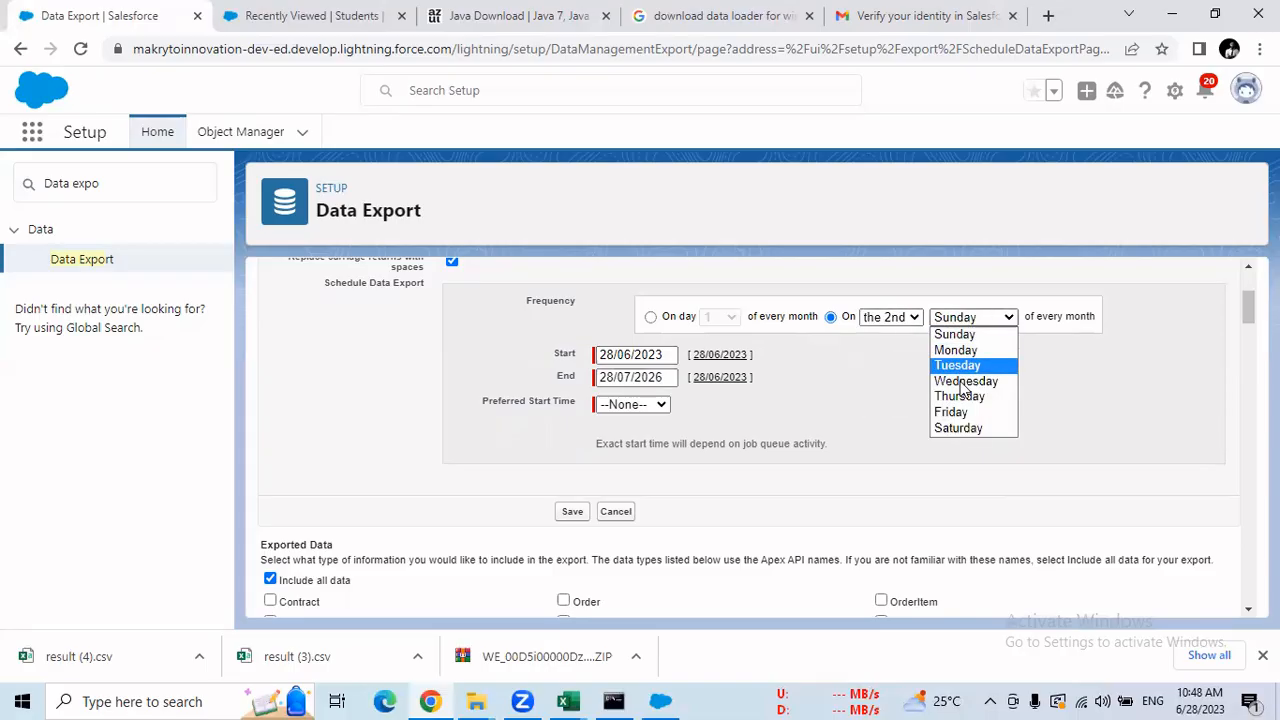
left_click(890, 317)
left_click(908, 397)
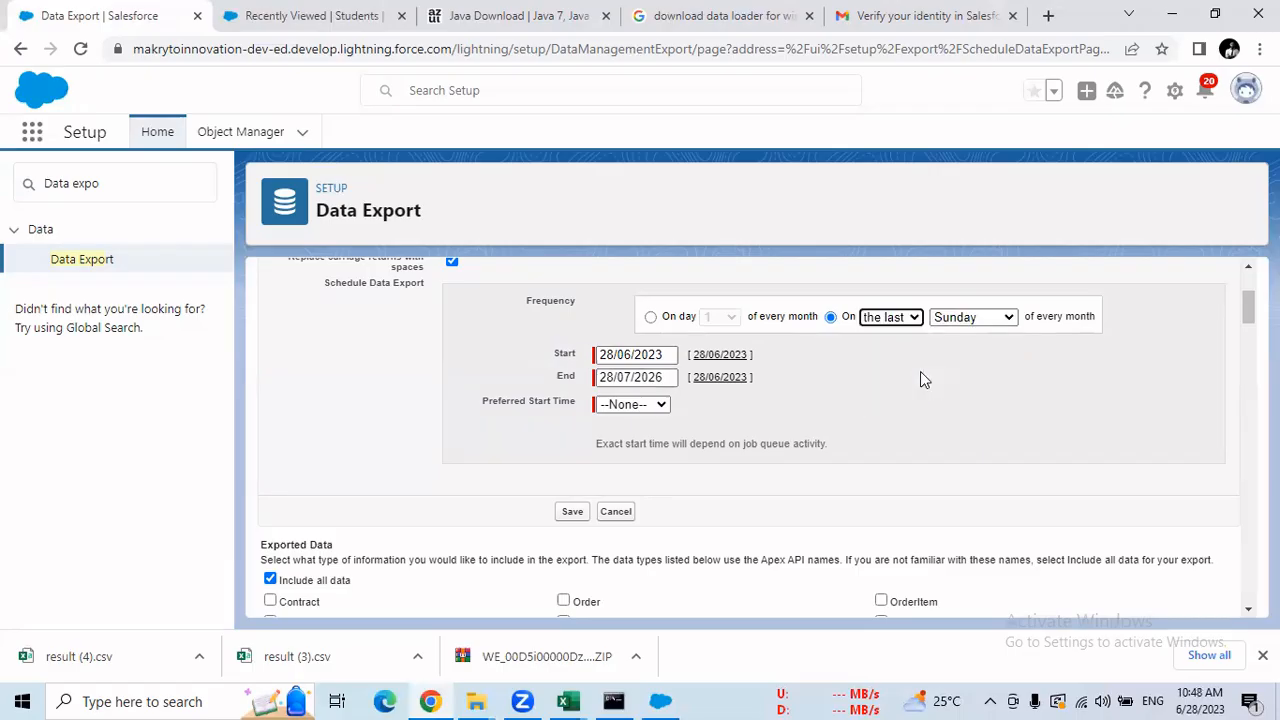
left_click(958, 319)
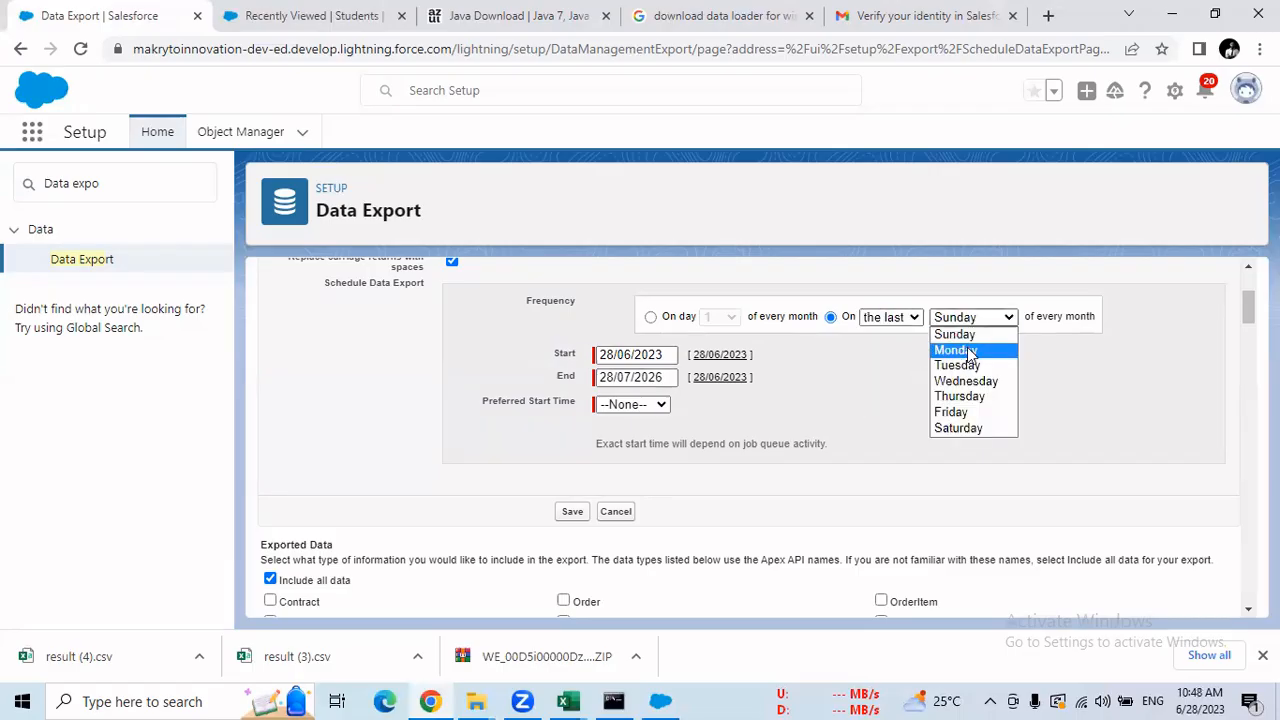
left_click(979, 413)
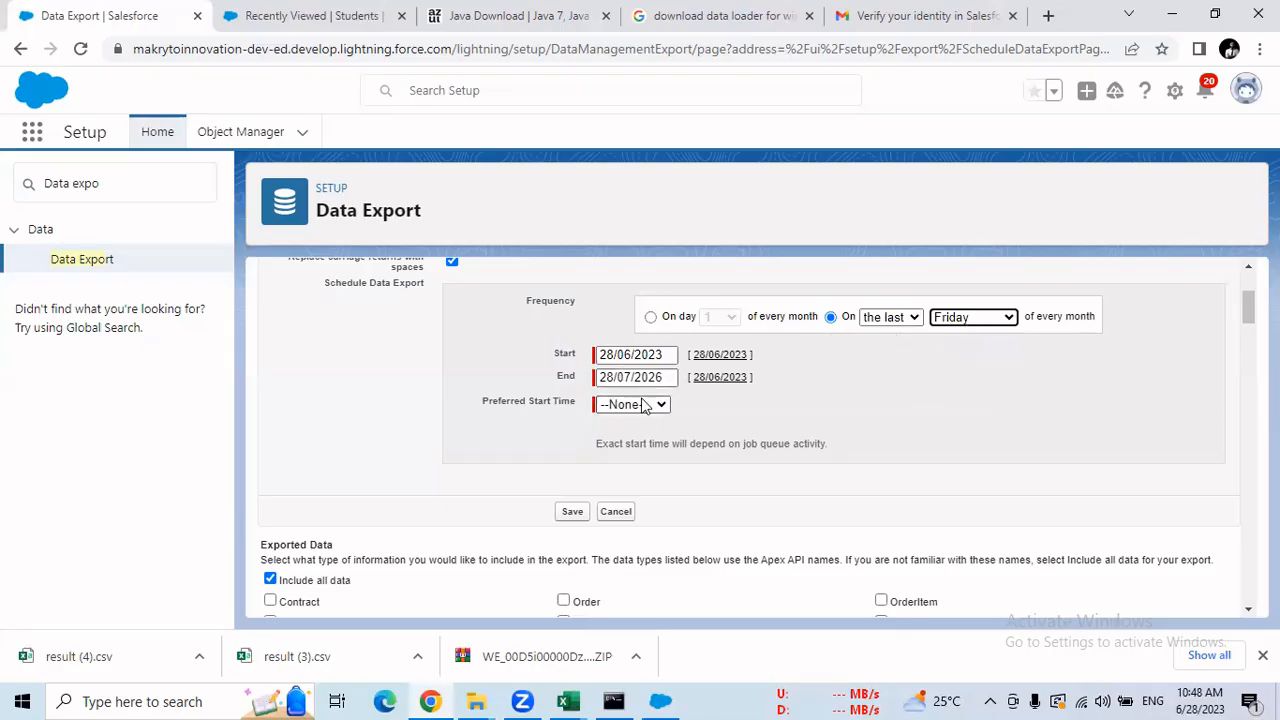
Set the frequency to the 1st Sunday of every month.
left_click(890, 318)
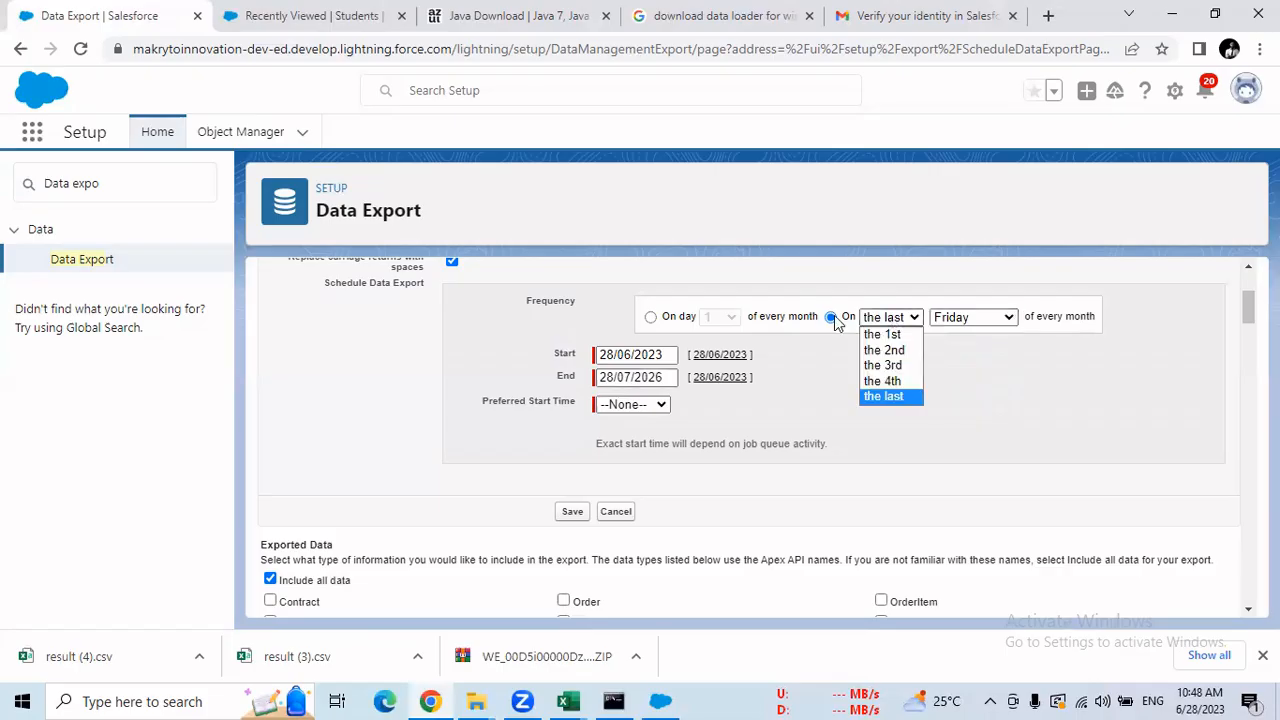
left_click(886, 331)
left_click(978, 318)
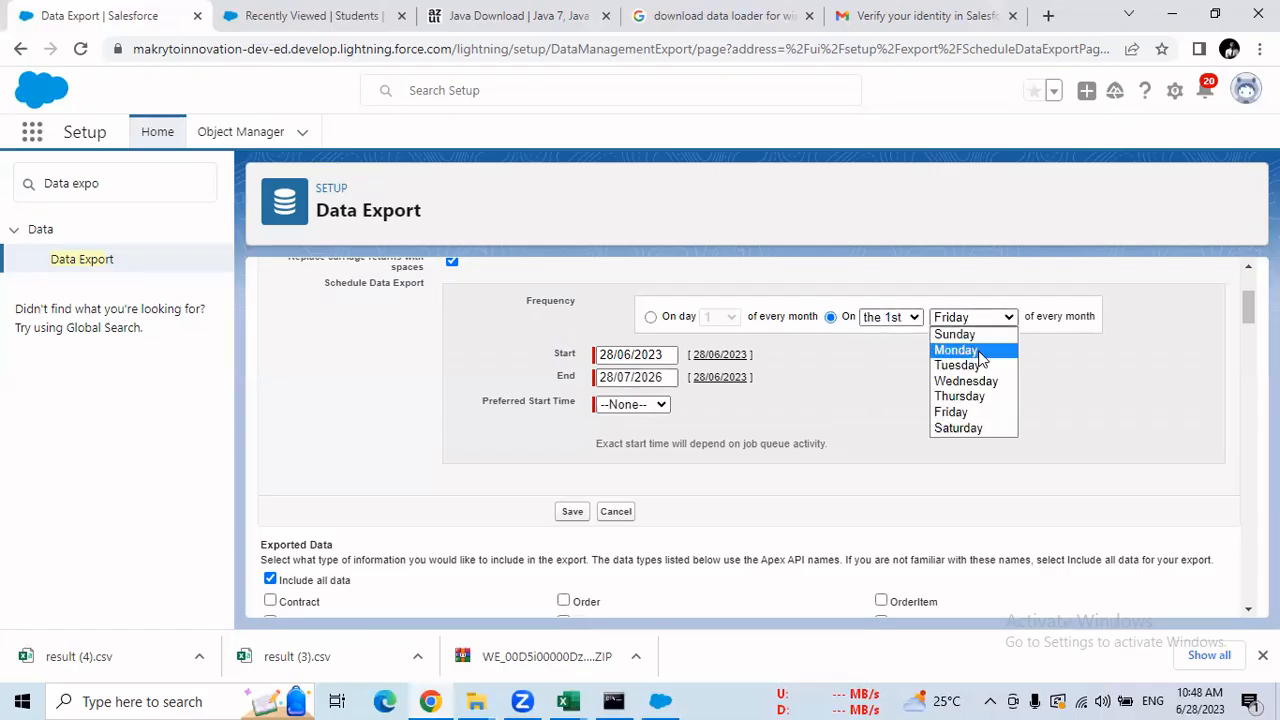
left_click(972, 331)
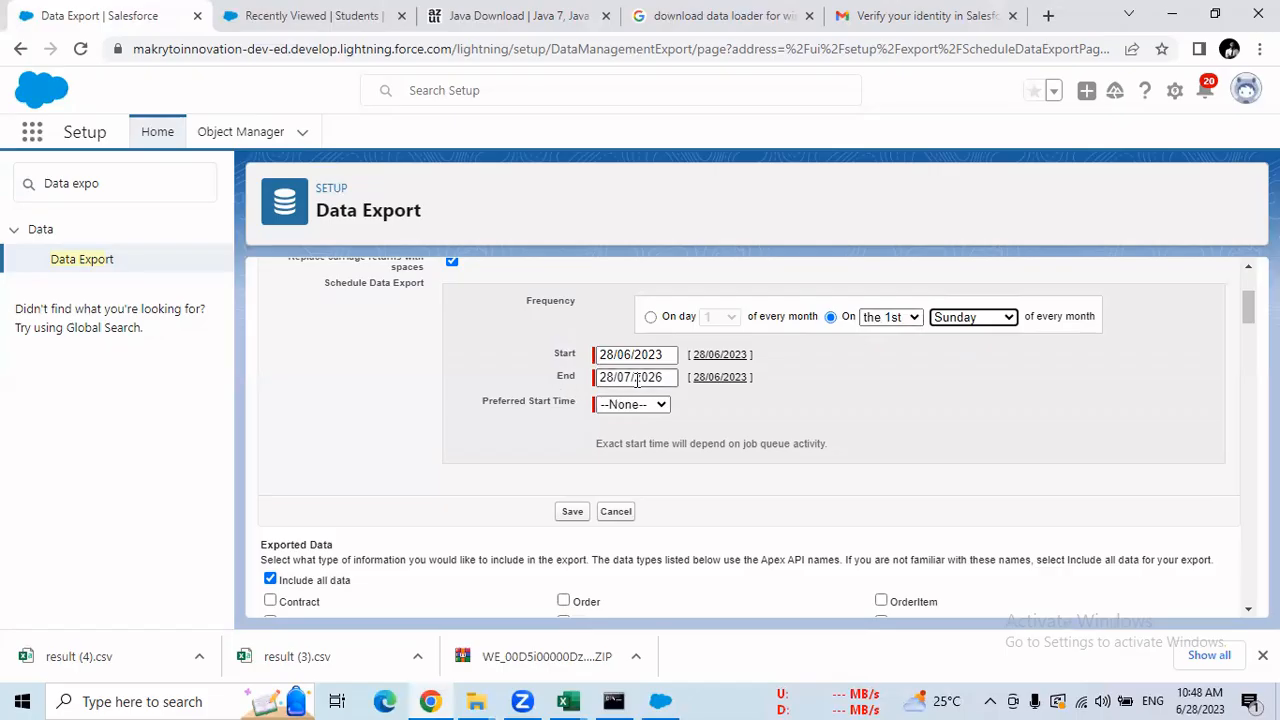
Schedule the export on day 1 of every month, check the start date, and set 7:00 am.
left_click(651, 317)
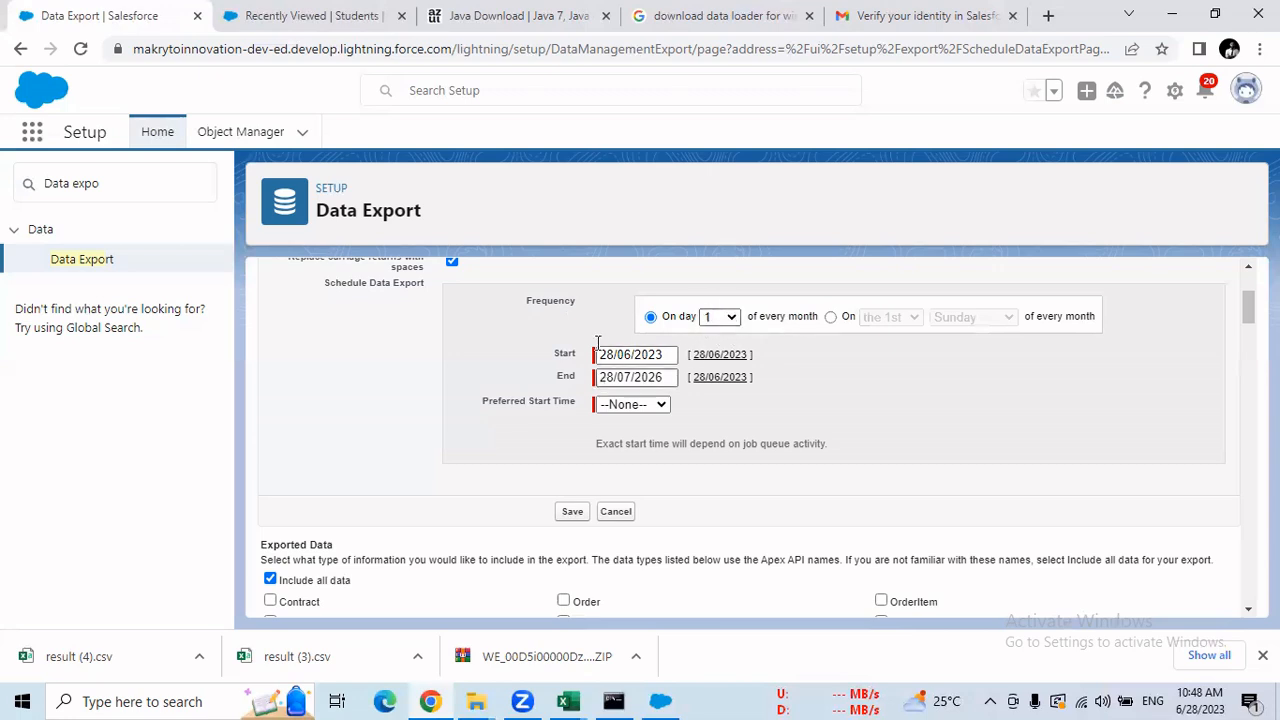
left_click_drag(665, 359, 649, 362)
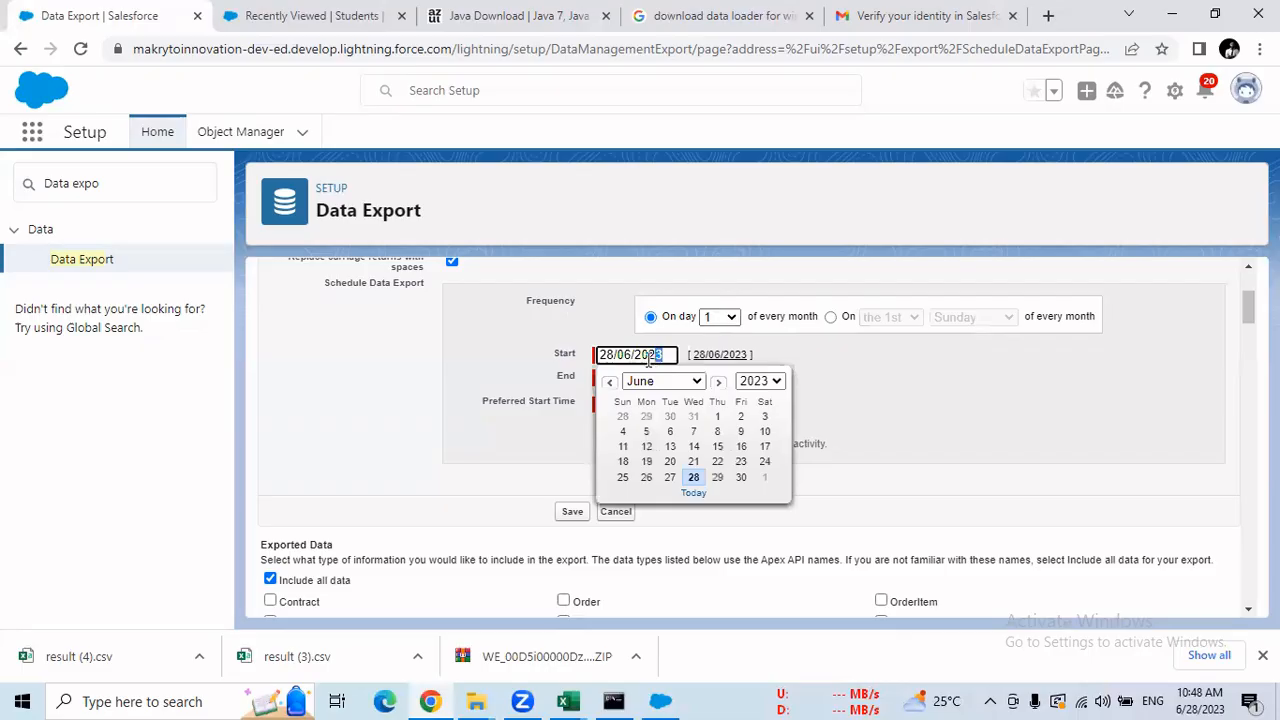
left_click(825, 362)
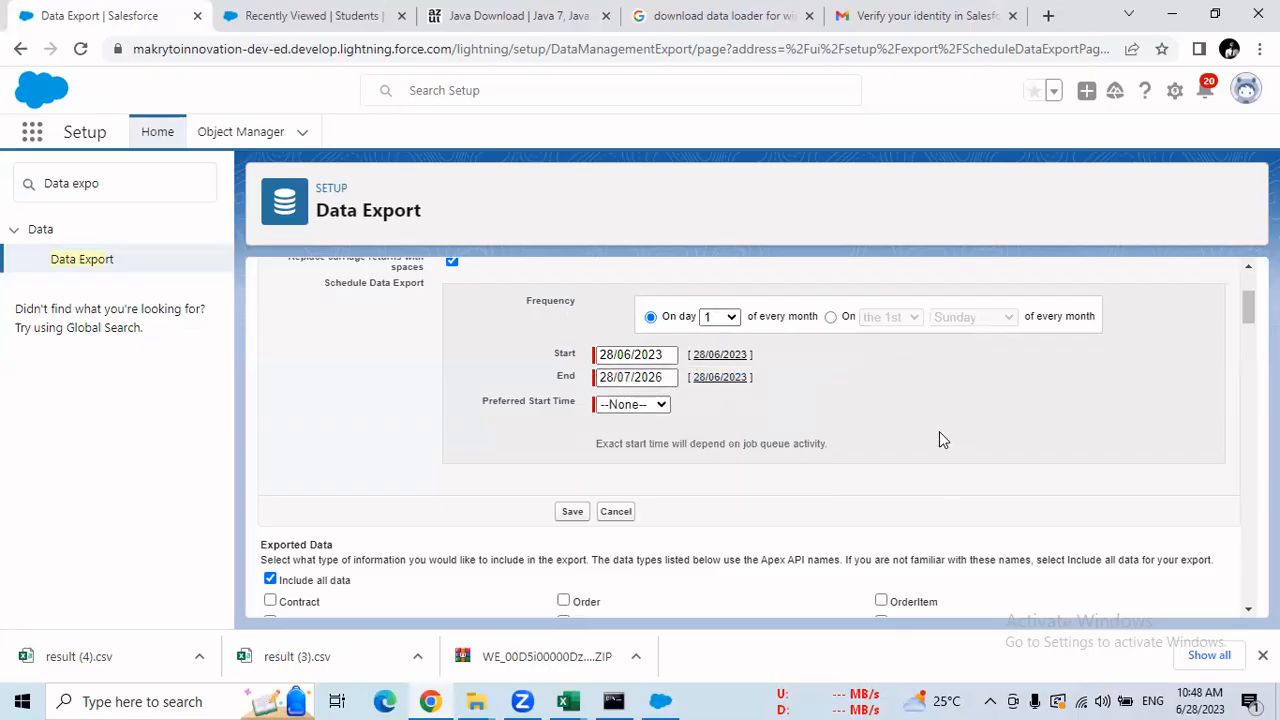
left_click(645, 405)
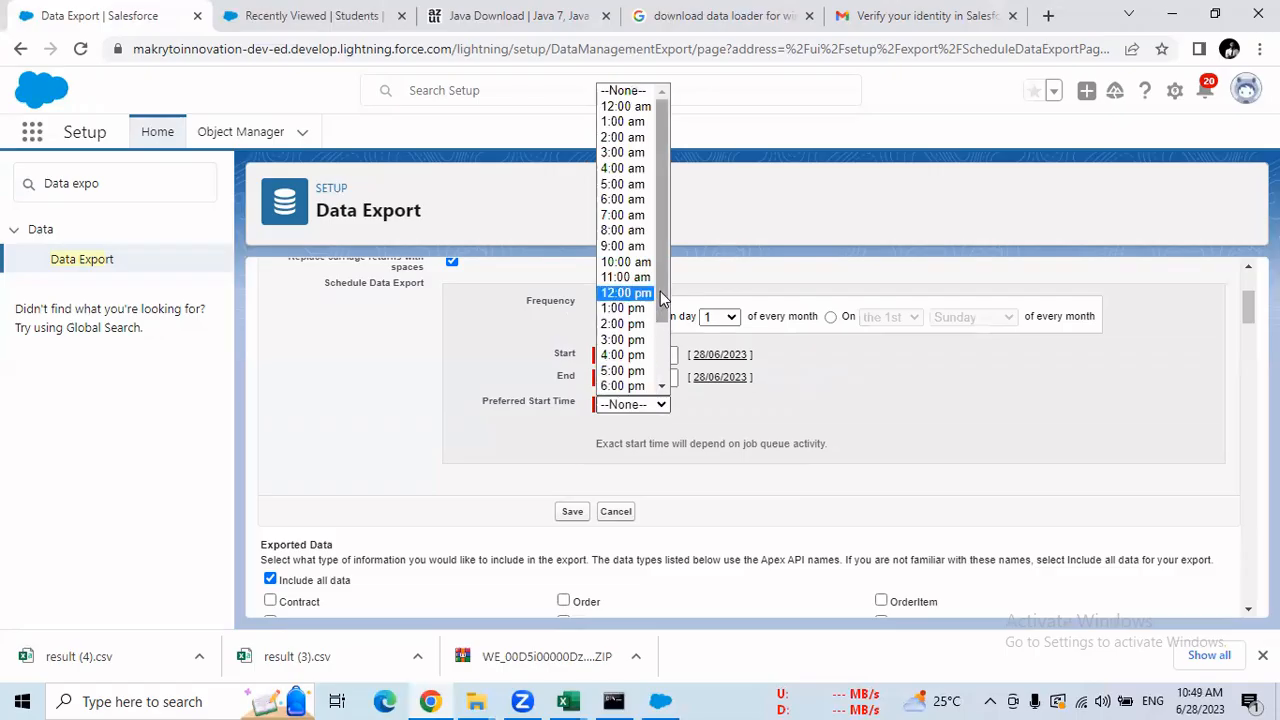
left_click(640, 218)
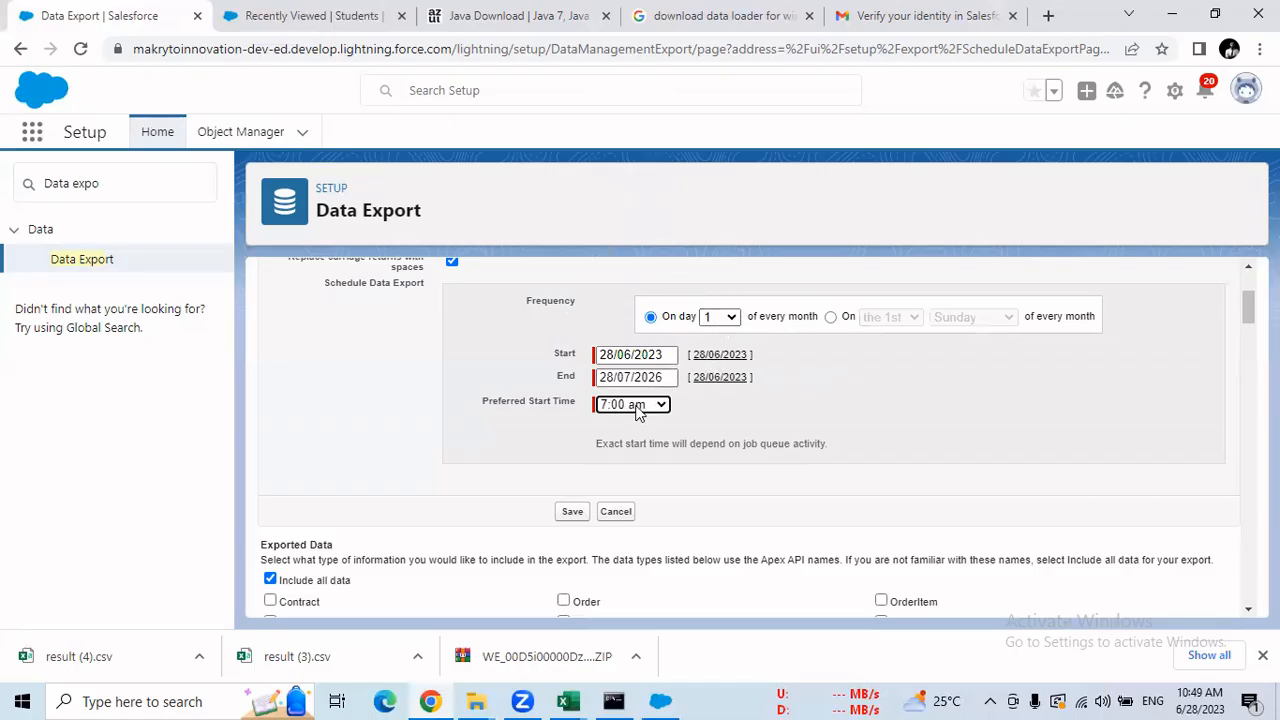
In the Exported Data list, tick Student__c, Department__c and Faculty__c.
scroll(750, 430, "down", 3)
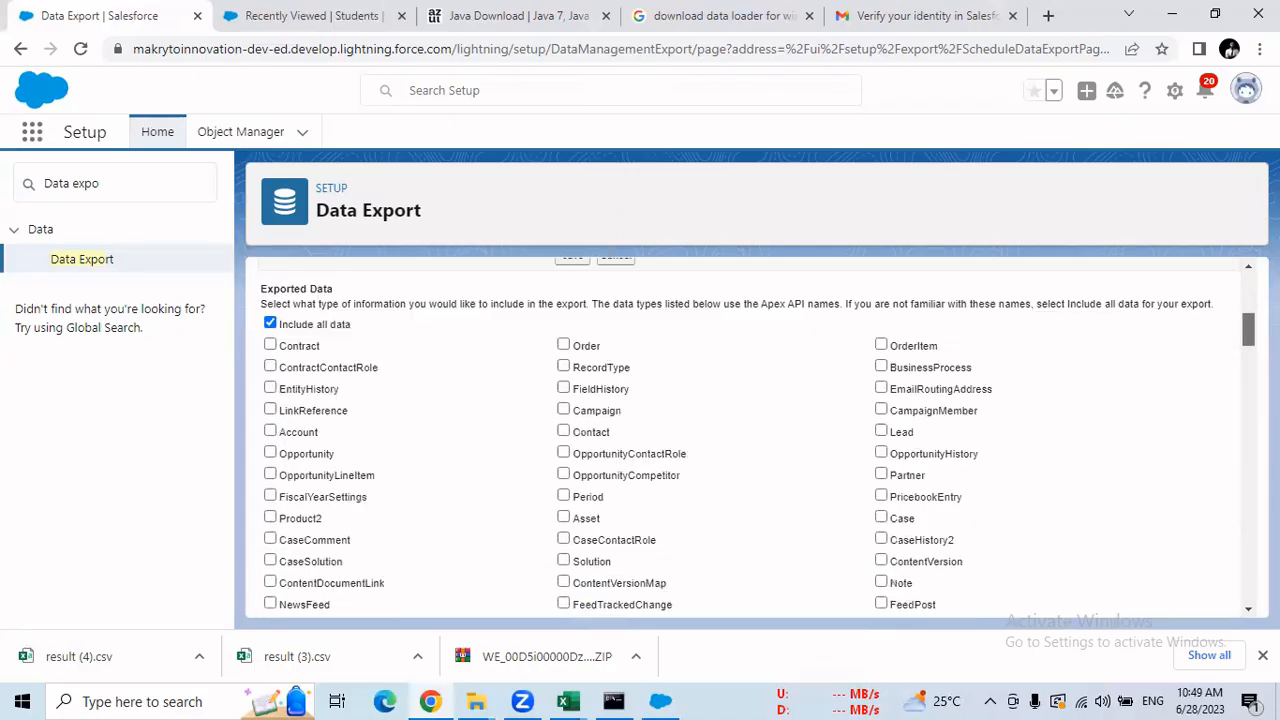
scroll(750, 440, "down", 1)
scroll(750, 440, "up", 1)
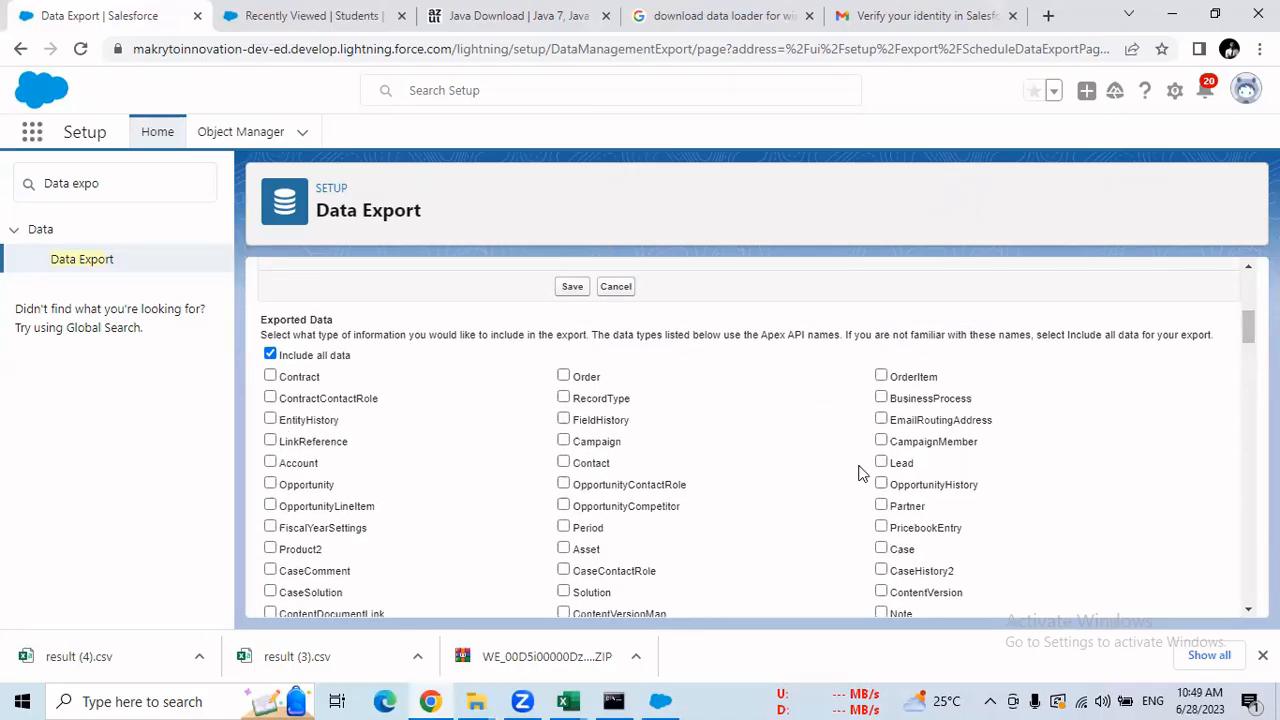
left_click_drag(1248, 328, 1248, 587)
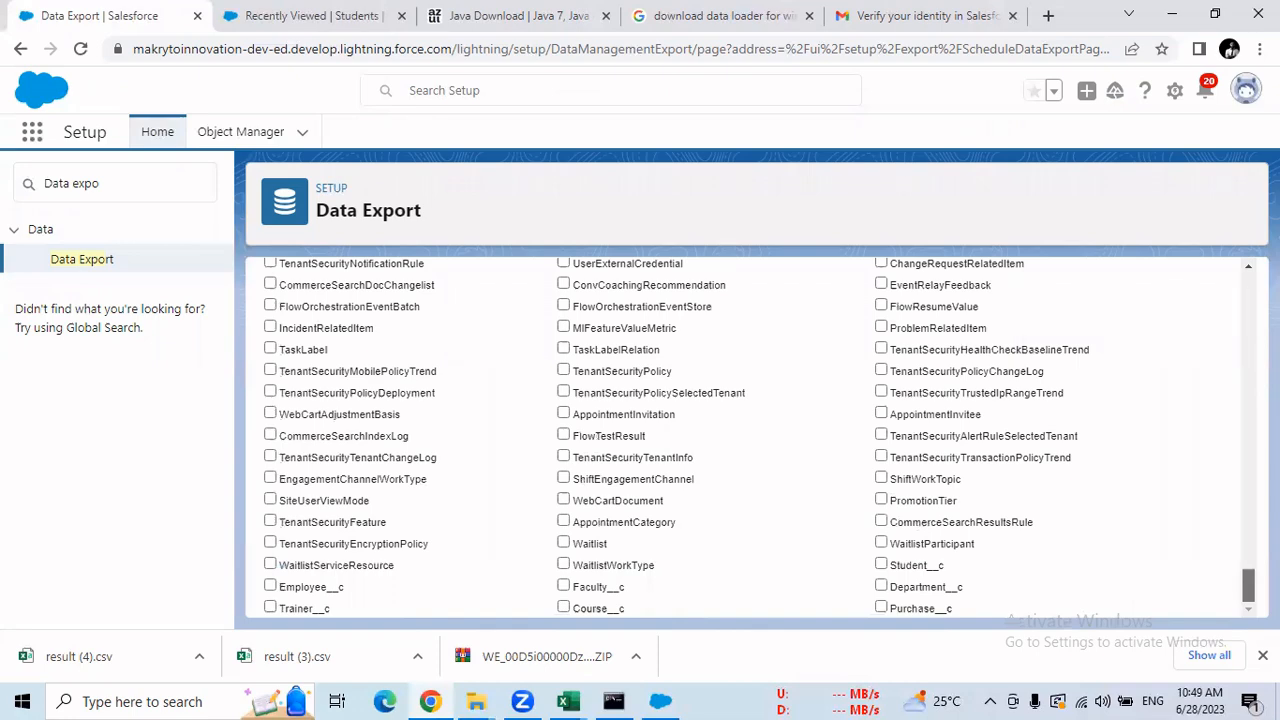
mouse_move(1248, 587)
left_mouse_down()
mouse_move(1203, 303)
mouse_move(1248, 587)
left_mouse_up()
left_click(881, 457)
left_click(881, 565)
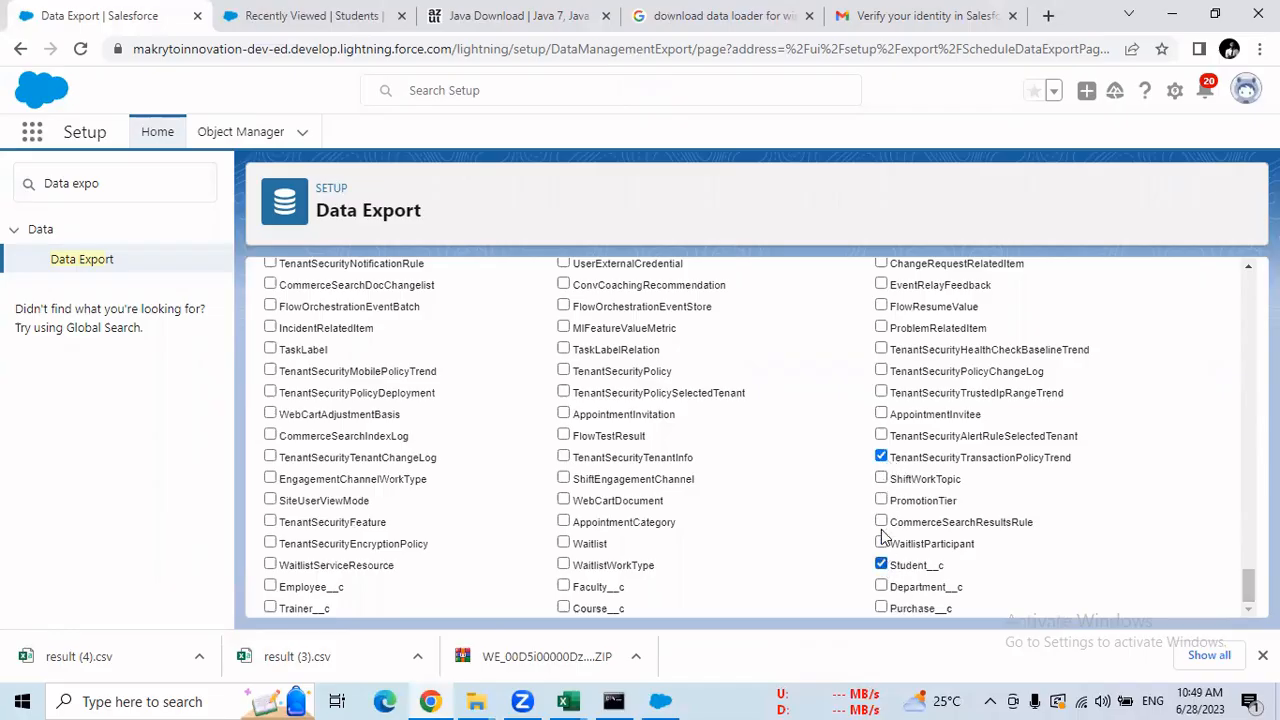
left_click(881, 457)
left_click(882, 589)
left_click(563, 587)
Keep only Employee__c and Trainer__c ticked, then bring Data Loader forward.
left_click(270, 586)
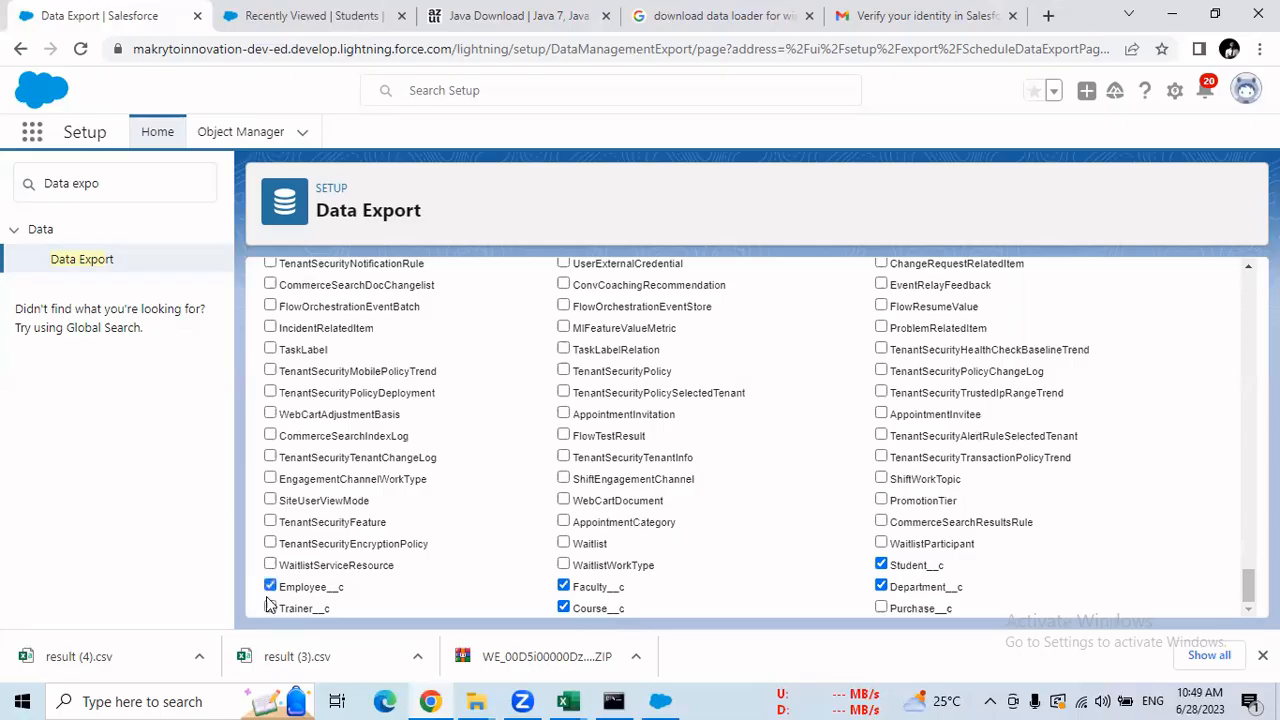
left_click(270, 608)
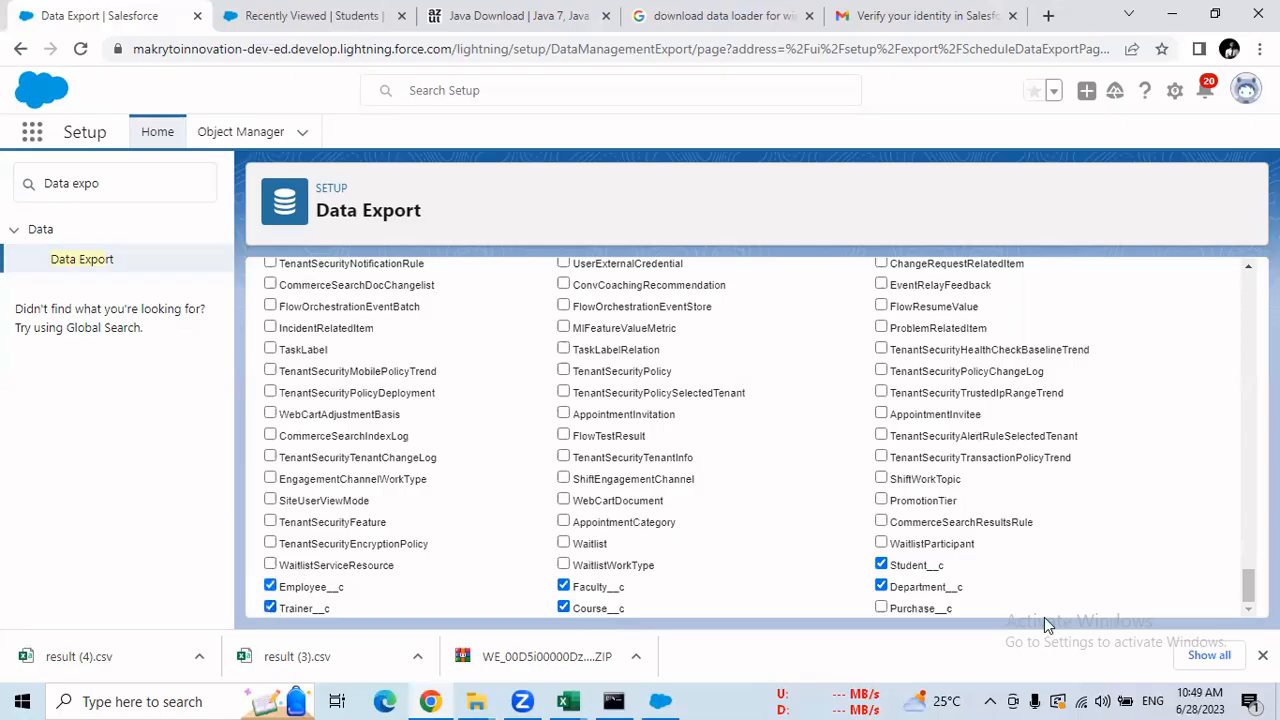
left_click(881, 609)
left_click(881, 565)
left_click(881, 587)
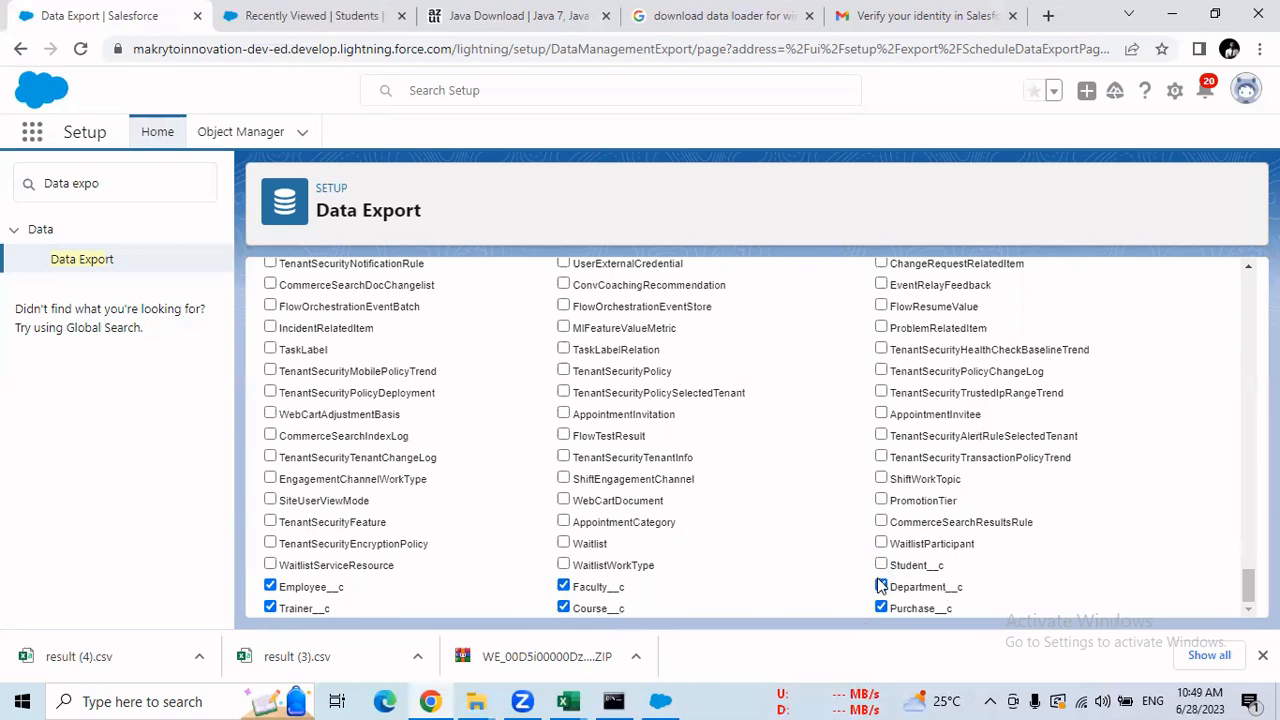
left_click(565, 587)
left_click(563, 608)
left_click(660, 701)
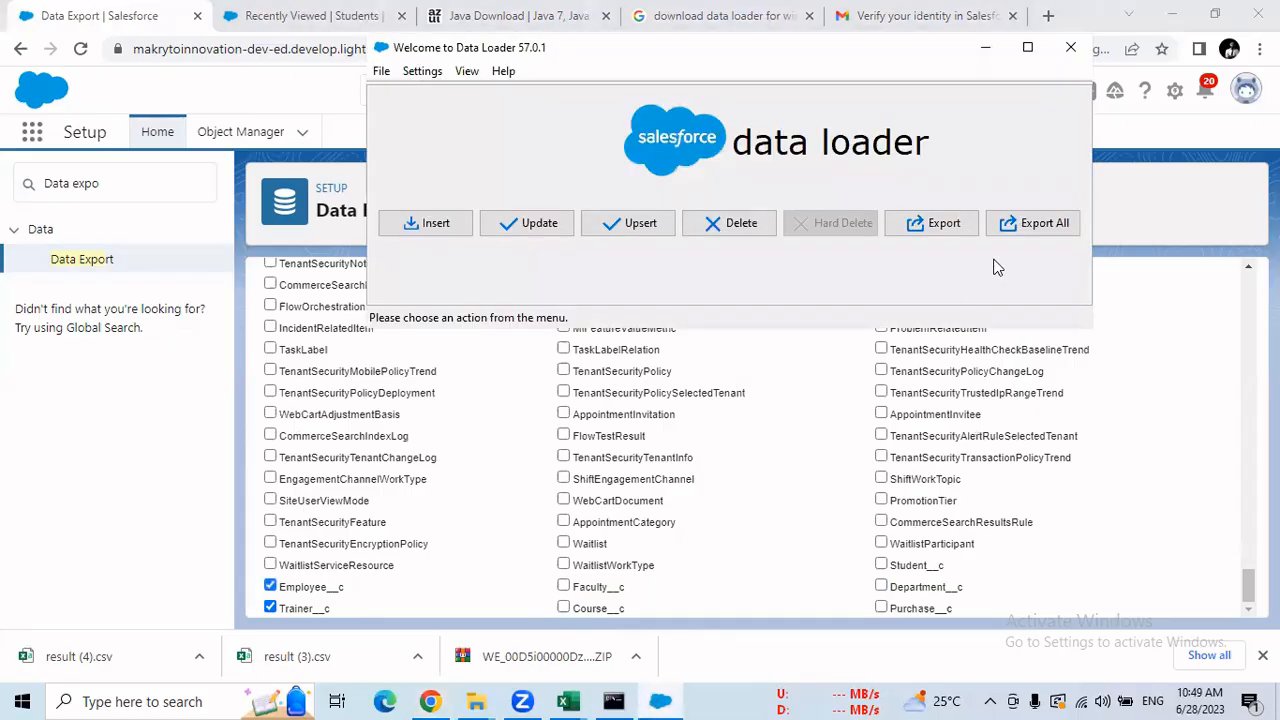
Return to the Salesforce export form and untick Employee__c and Trainer__c.
left_click(1044, 231)
left_click(1238, 377)
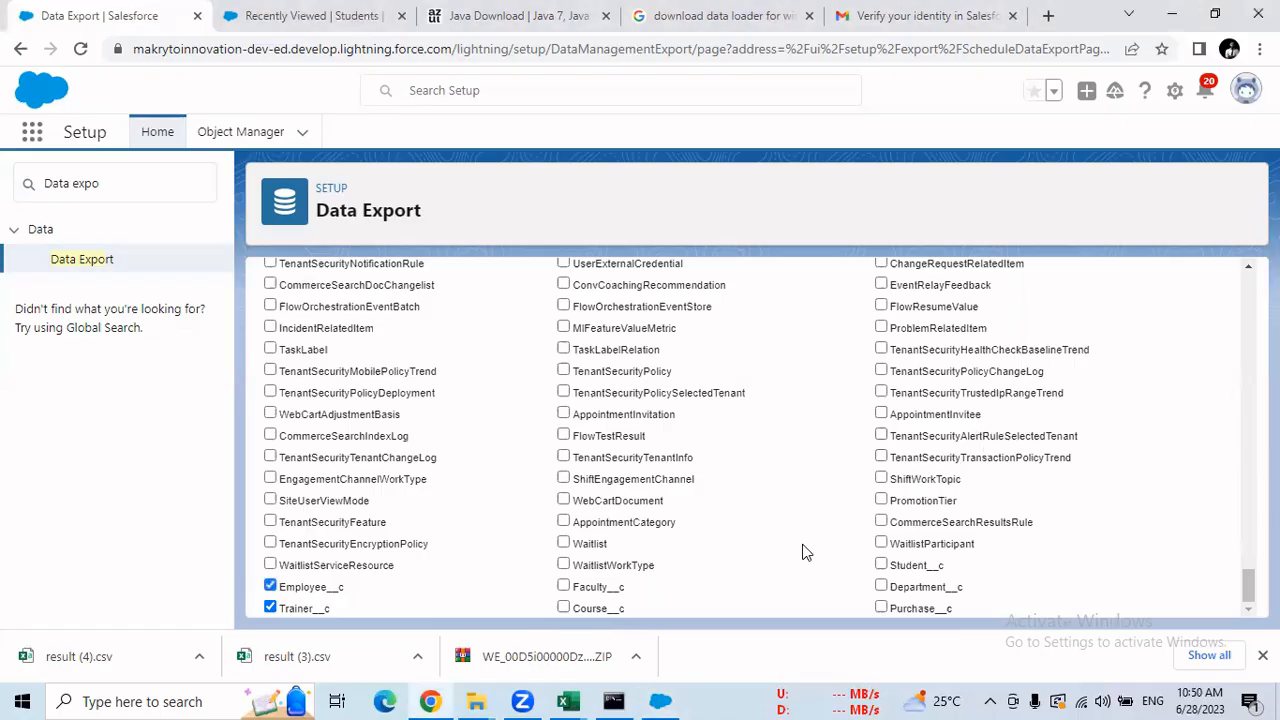
left_click(270, 586)
left_click(270, 607)
Tick 'Include all data' in the Exported Data section.
left_click_drag(1248, 585, 1248, 338)
scroll(436, 602, "up", 3)
scroll(436, 602, "down", 1)
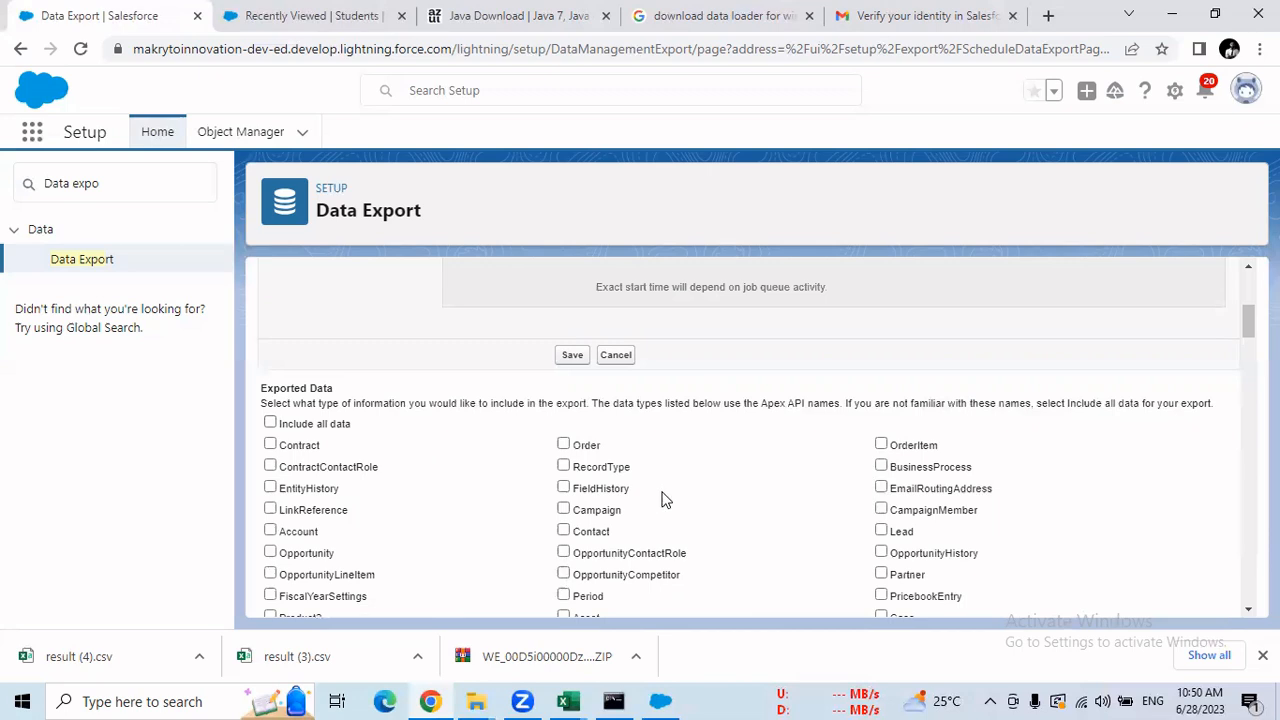
left_click(270, 423)
scroll(968, 343, "up", 3)
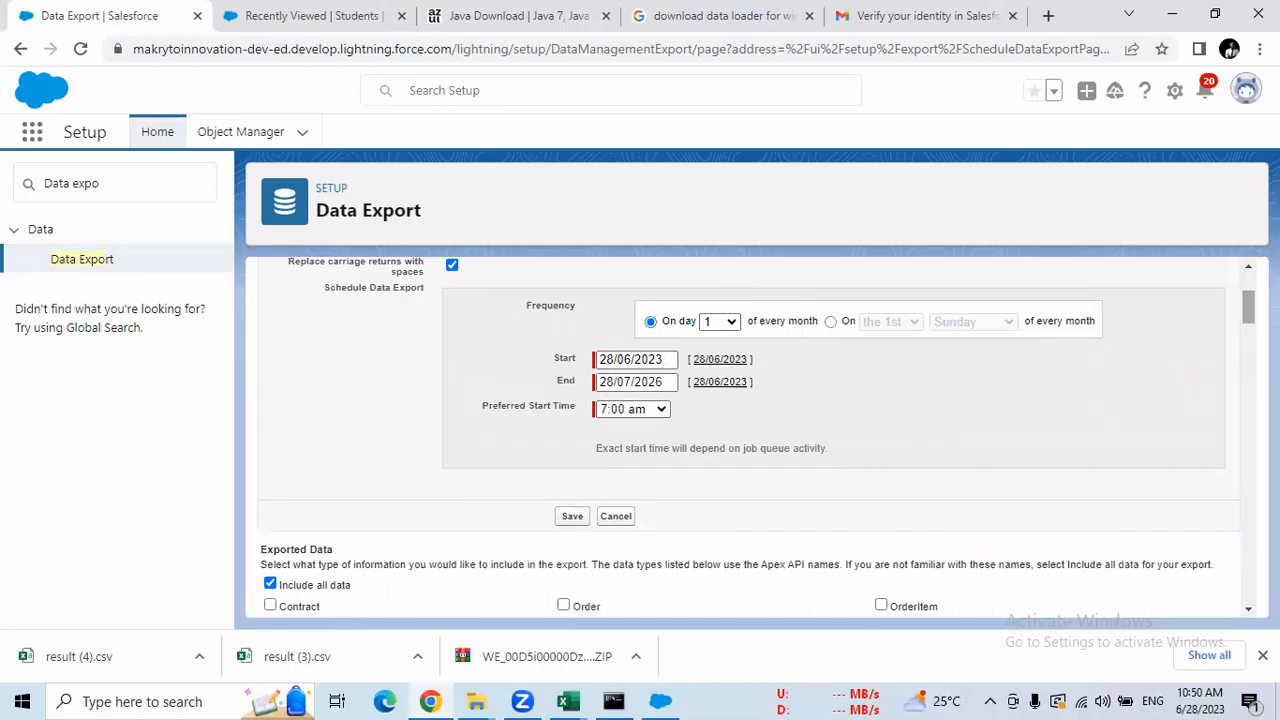
scroll(632, 418, "down", 1)
scroll(671, 358, "down", 2)
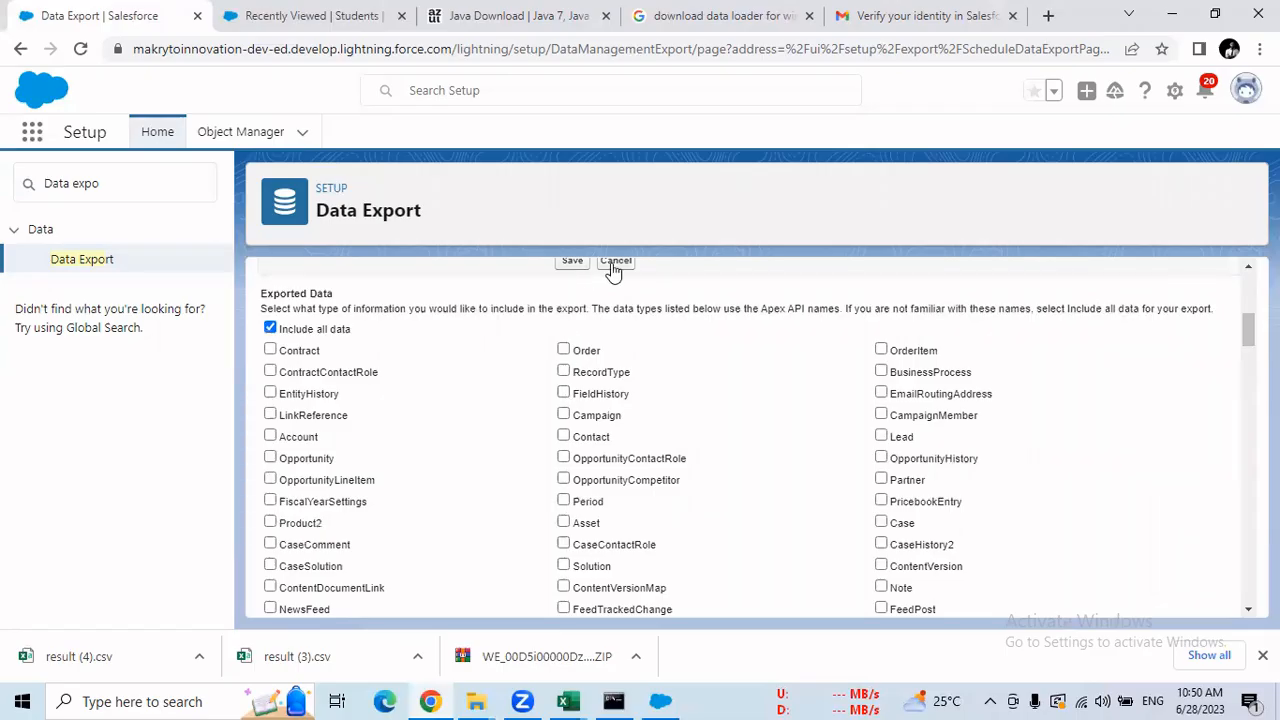
Reopen the Schedule Export form to review its default dates, then return to Data Export.
left_click_drag(1247, 340, 1240, 283)
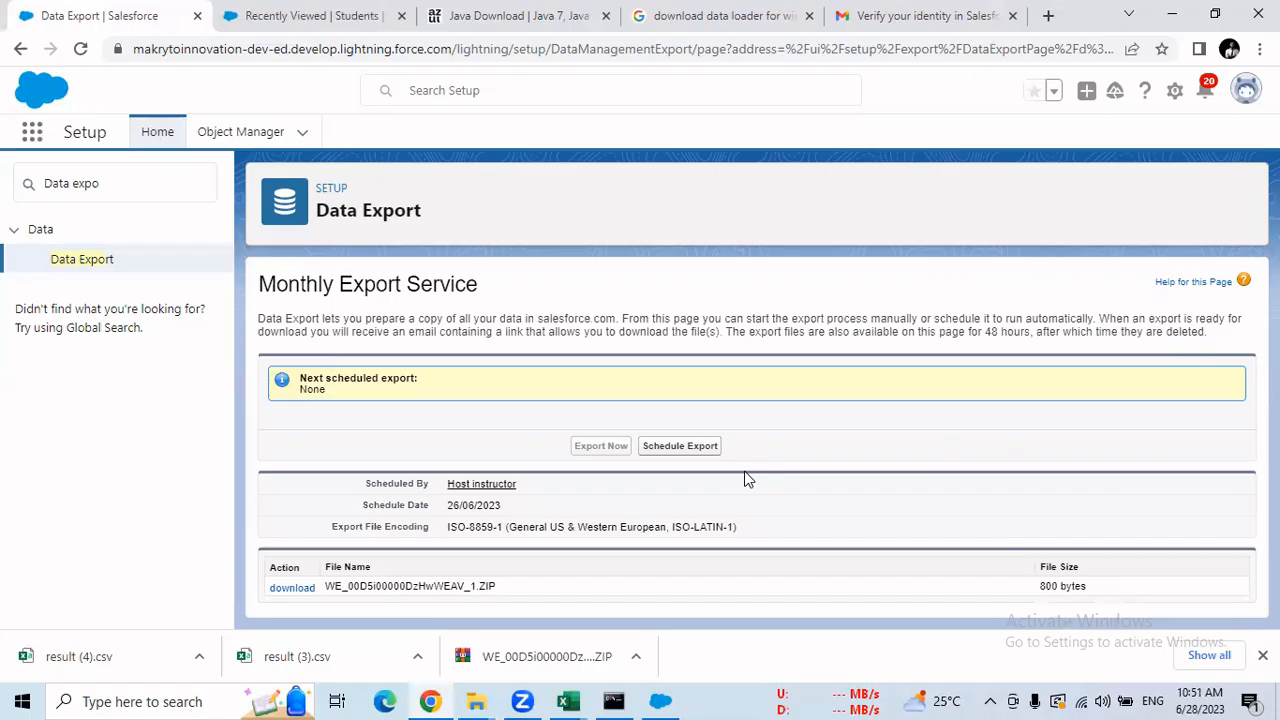
left_click(688, 449)
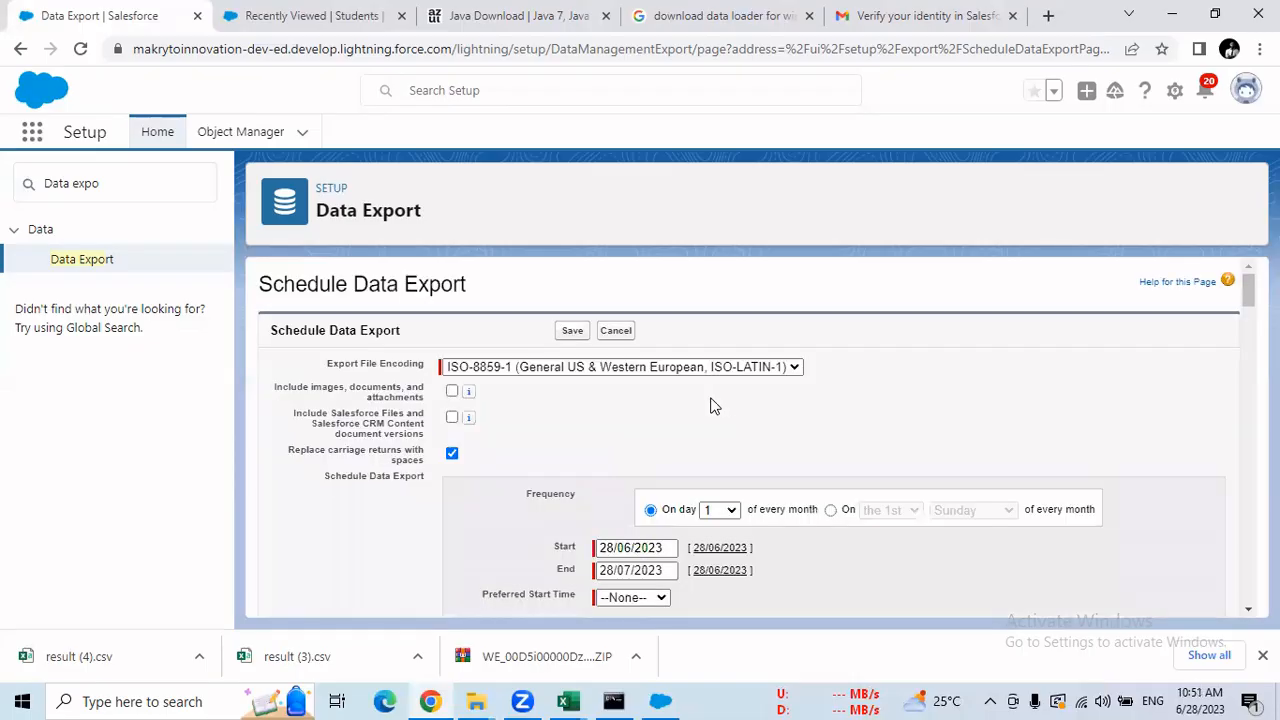
left_click_drag(1248, 290, 1208, 238)
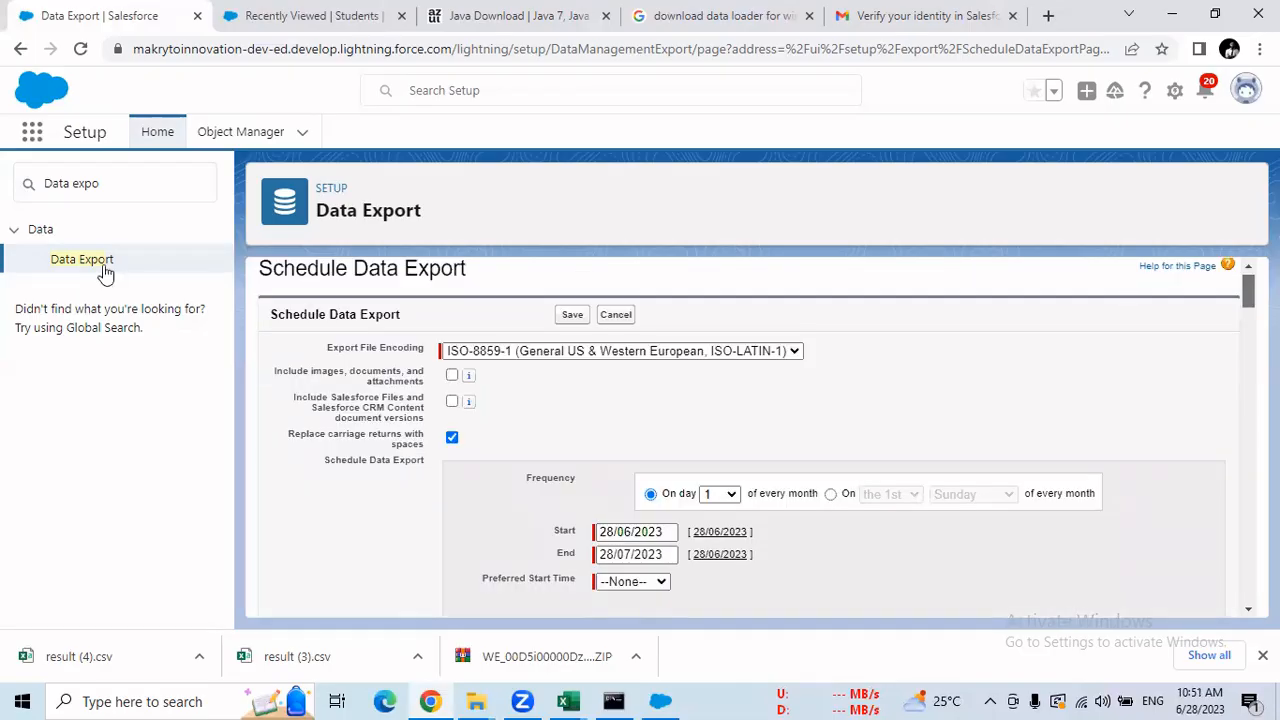
left_click(100, 270)
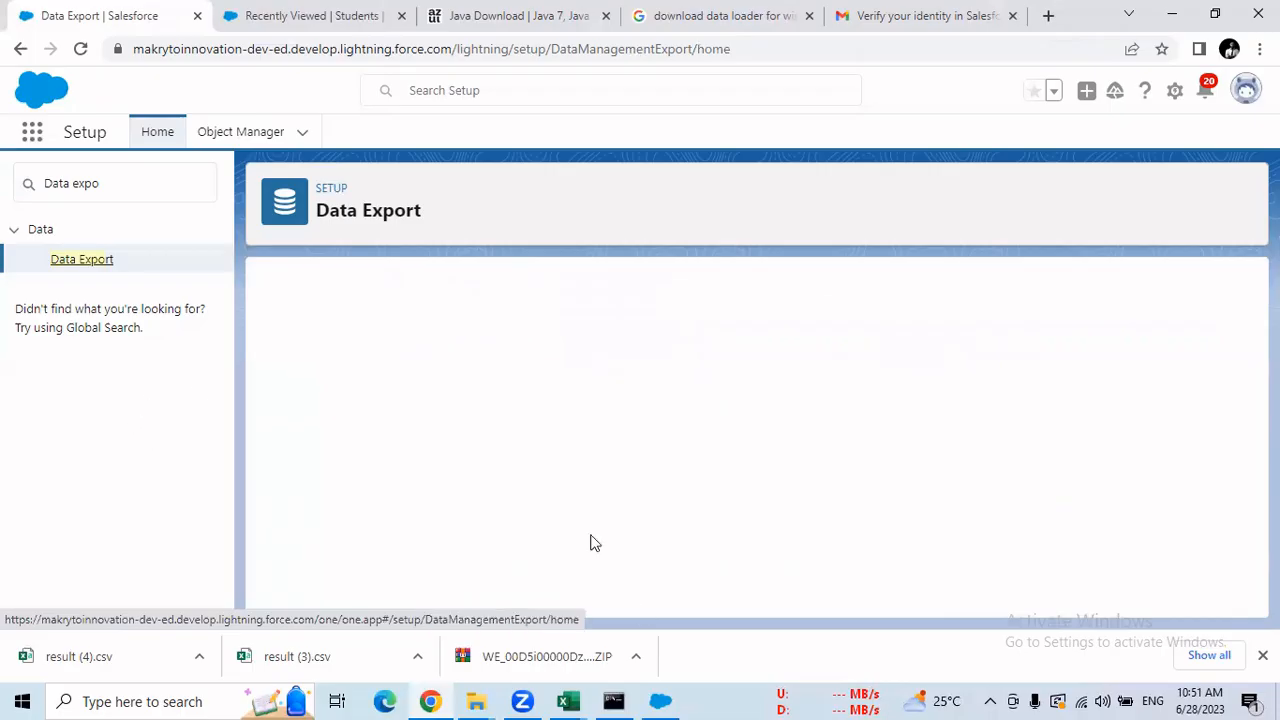
Bring the Data Loader 57.0.1 Welcome window in front of the Data Export page.
left_click(660, 700)
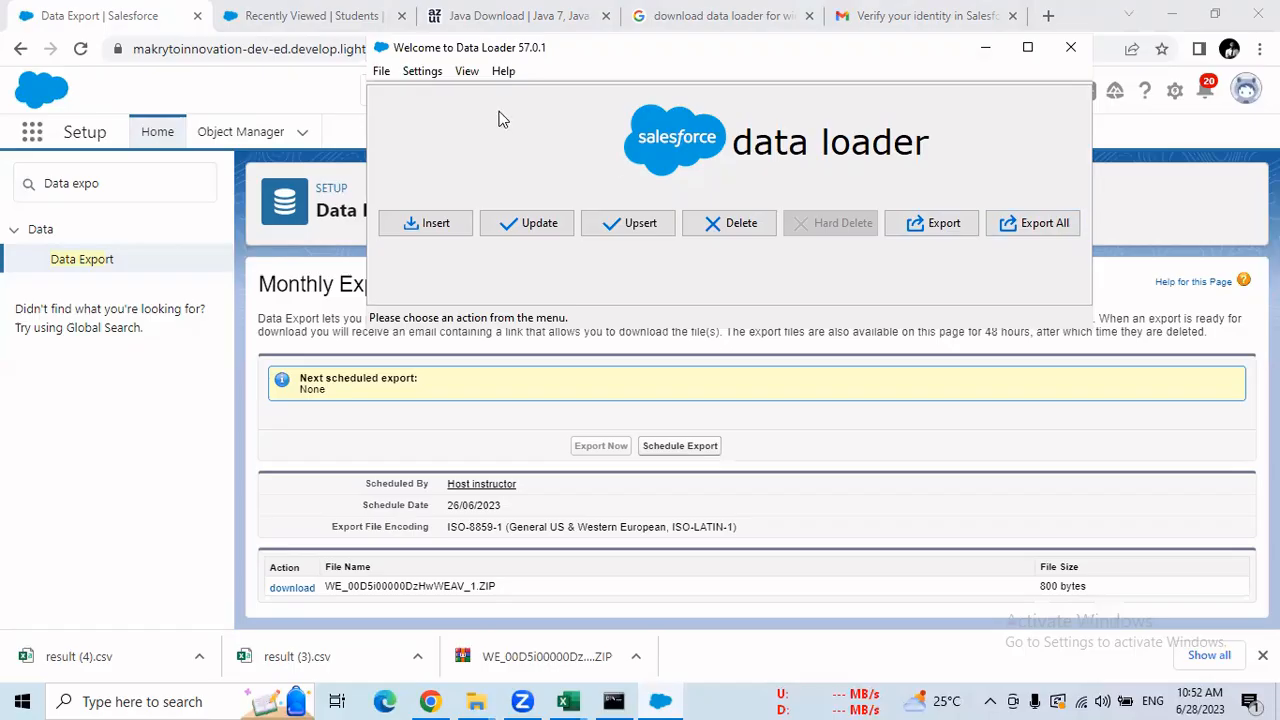
left_click(511, 31)
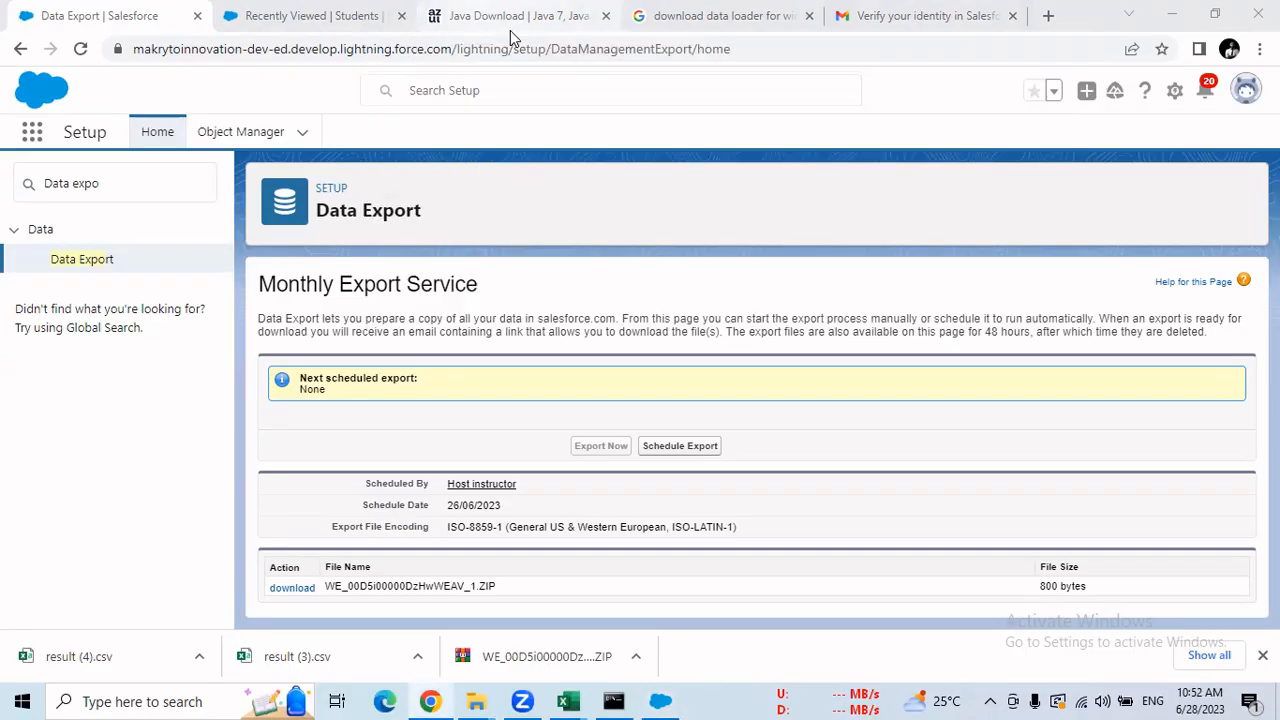
left_click(510, 32)
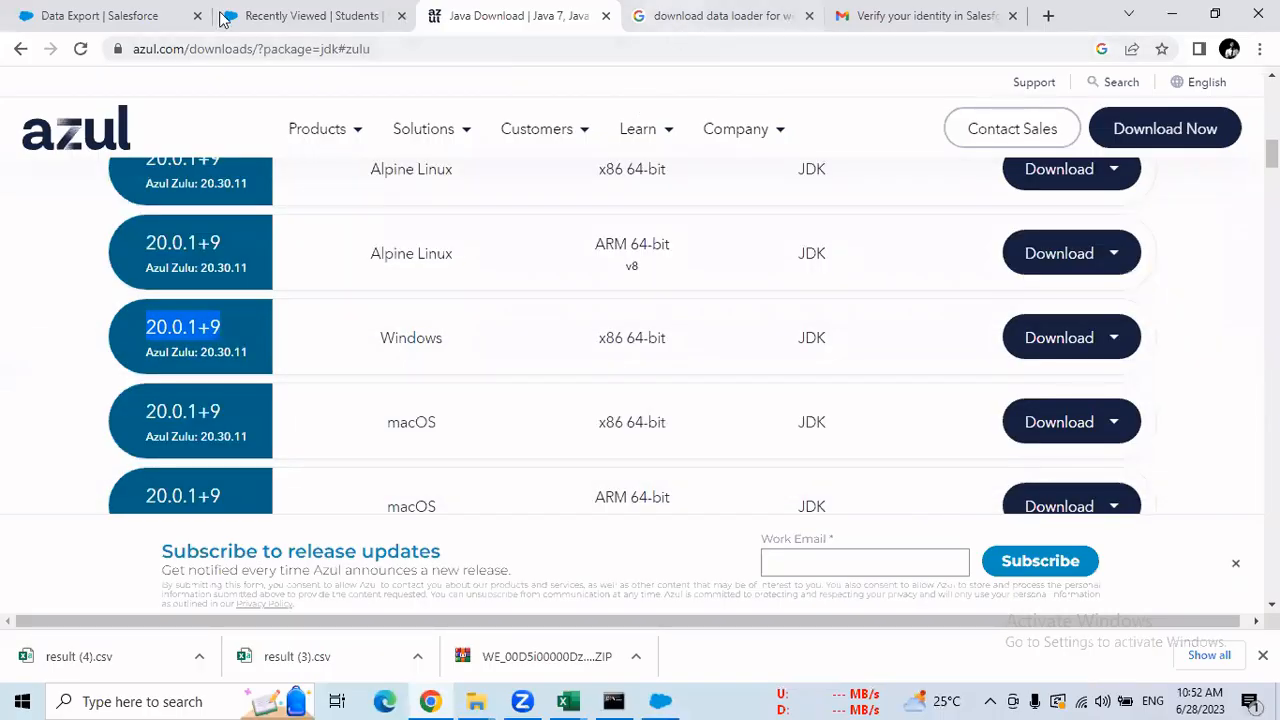
key("ctrl+Page_Up")
left_click(89, 17)
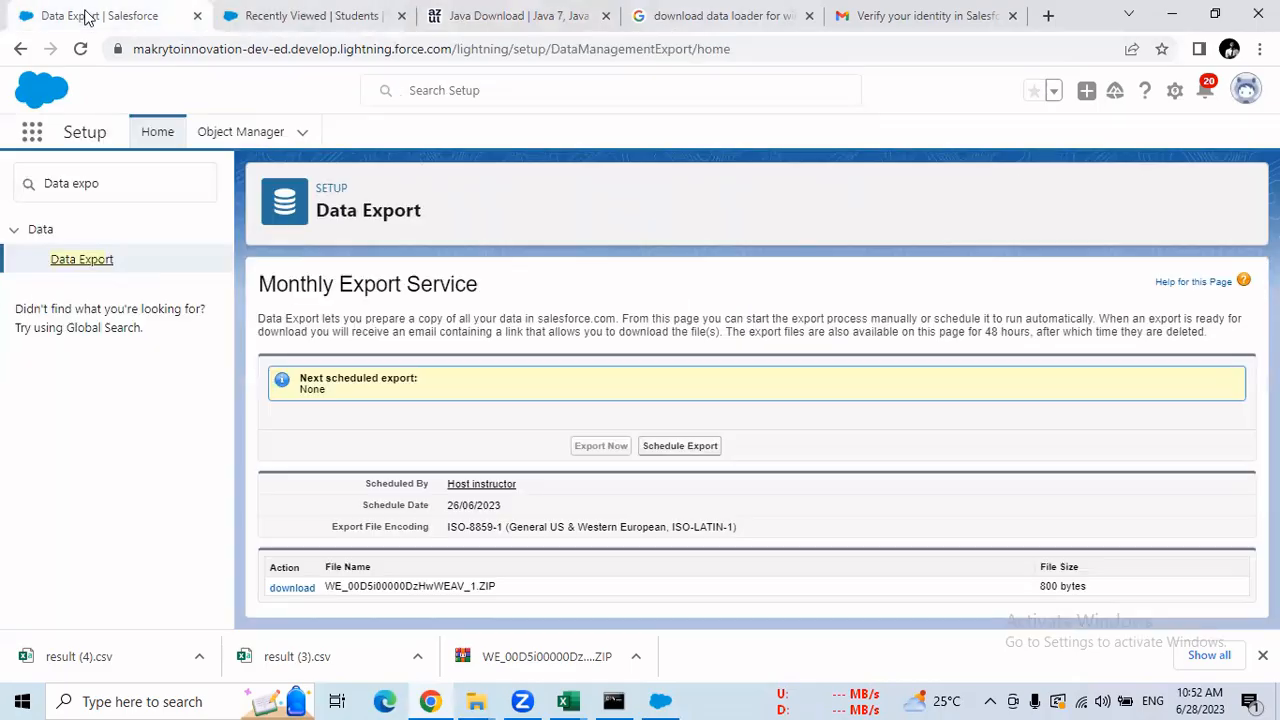
left_click(659, 701)
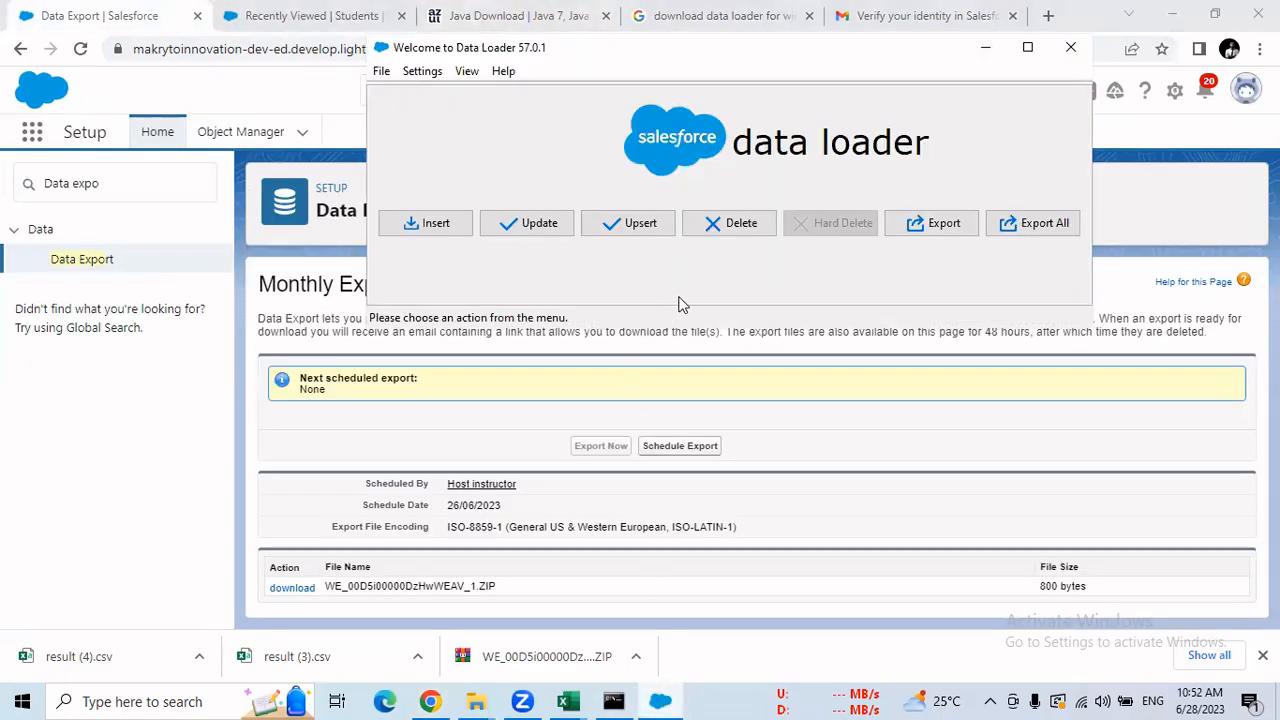